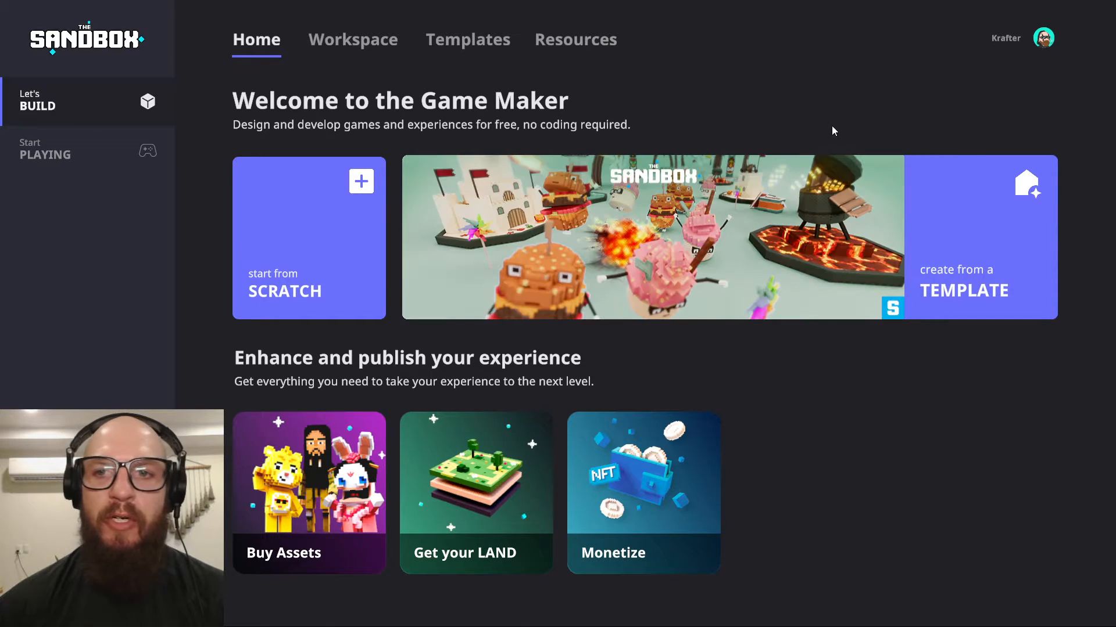
- Switch to Chrome and show the News week 30th.mp4 video from Google Drive in full screen
key("super+Tab")
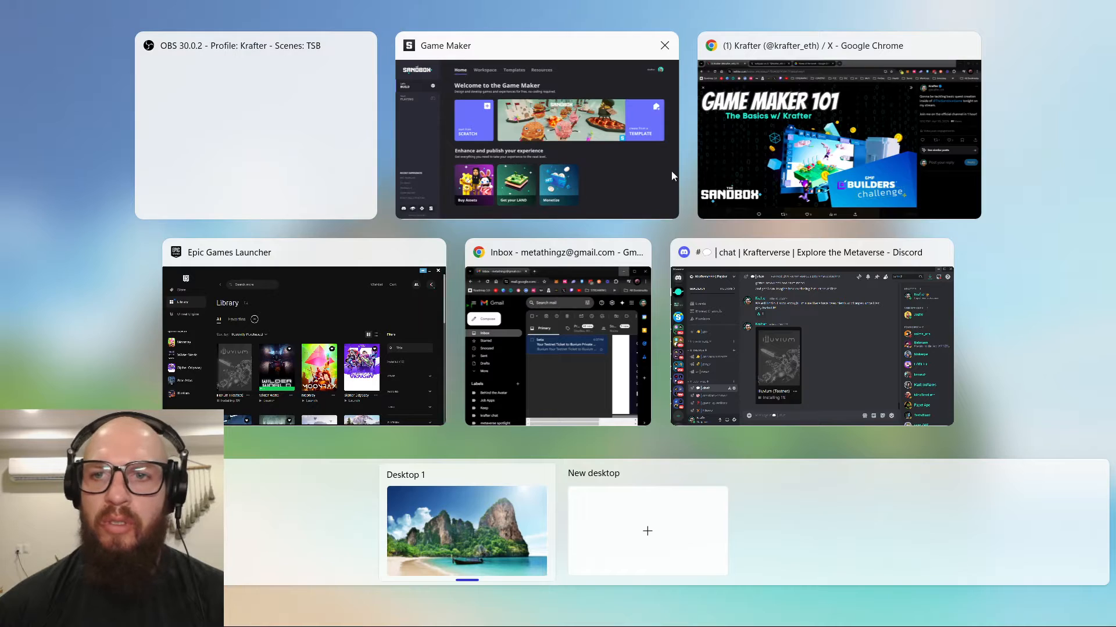
left_click(791, 138)
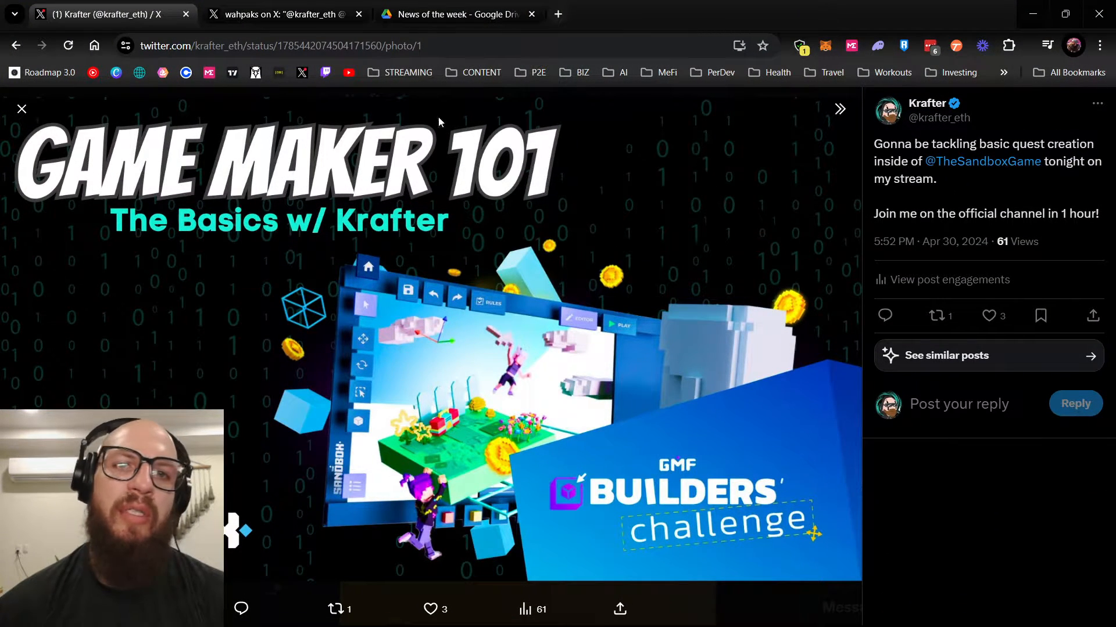
left_click(445, 16)
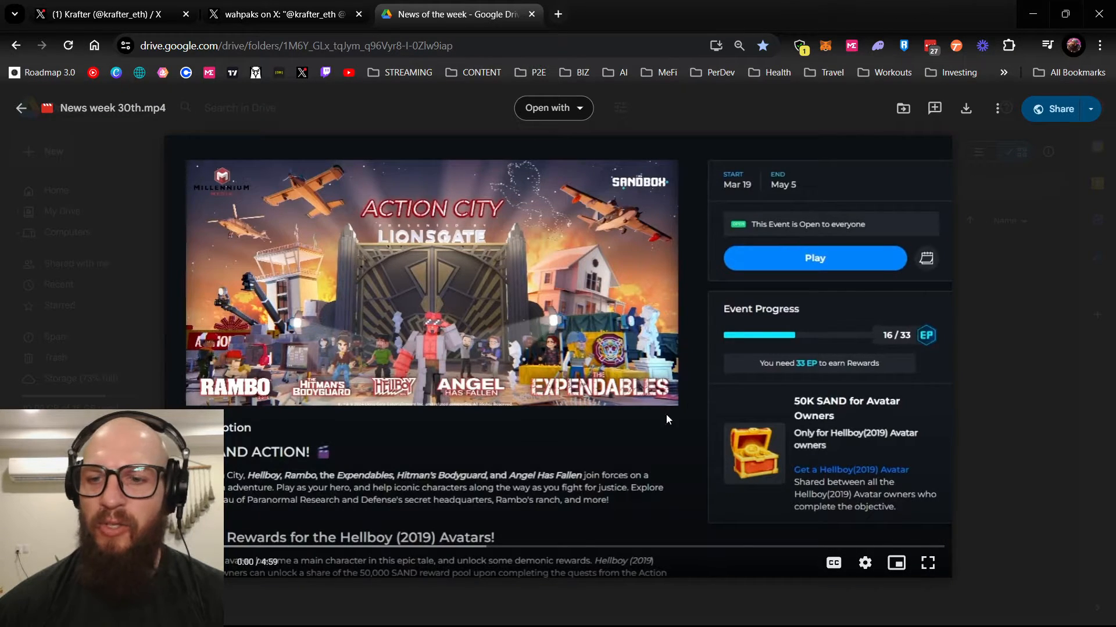
left_click(573, 330)
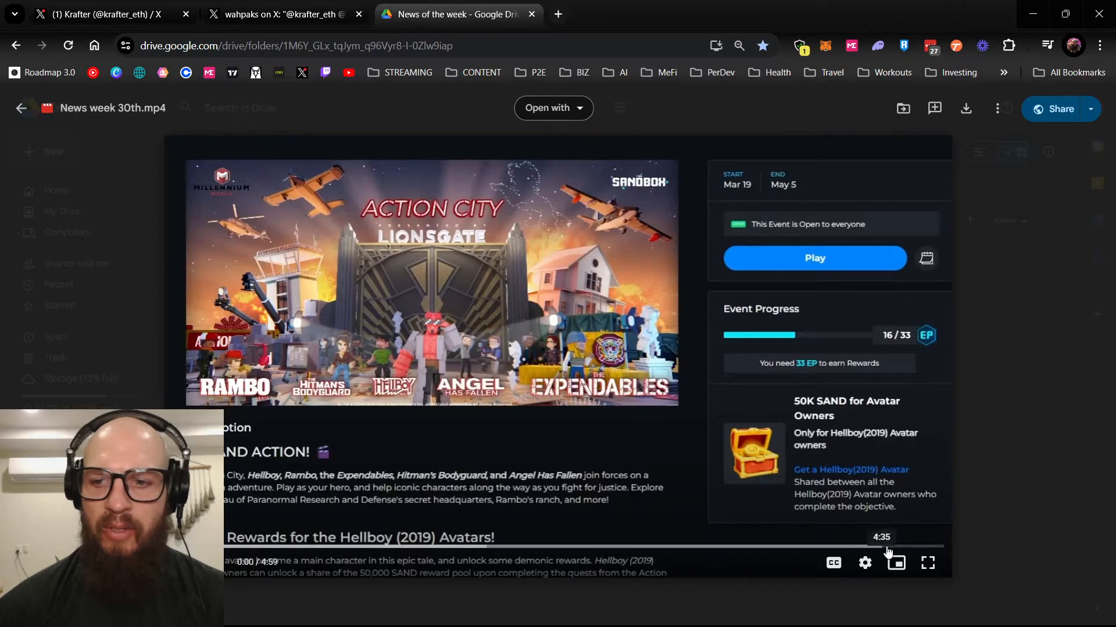
left_click(928, 563)
- Switch to the OBS window
key("super+Tab")
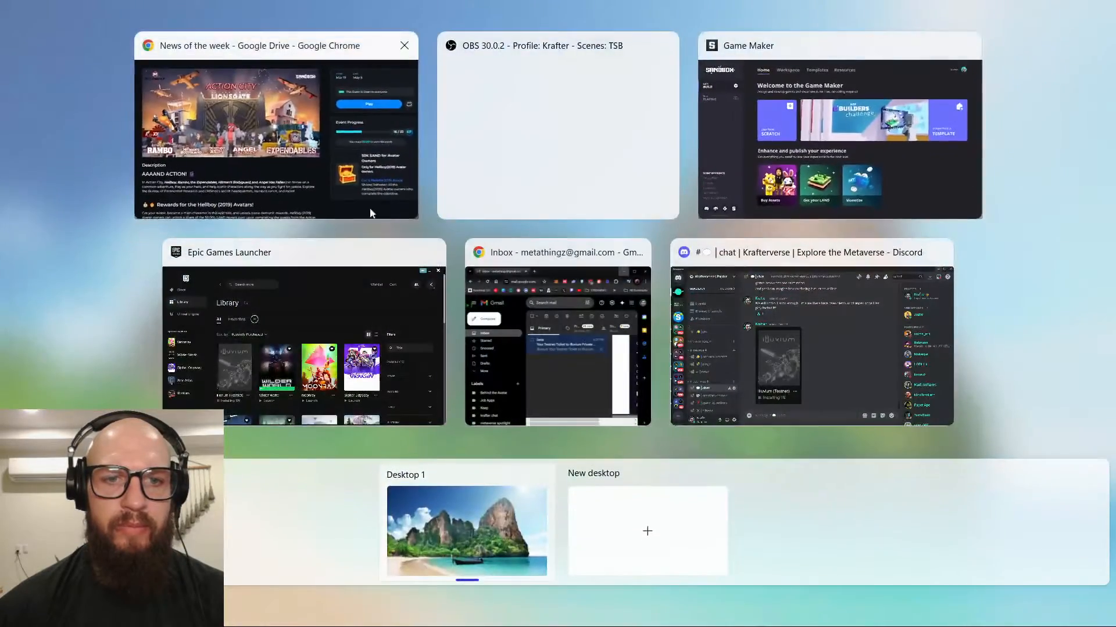
left_click(575, 167)
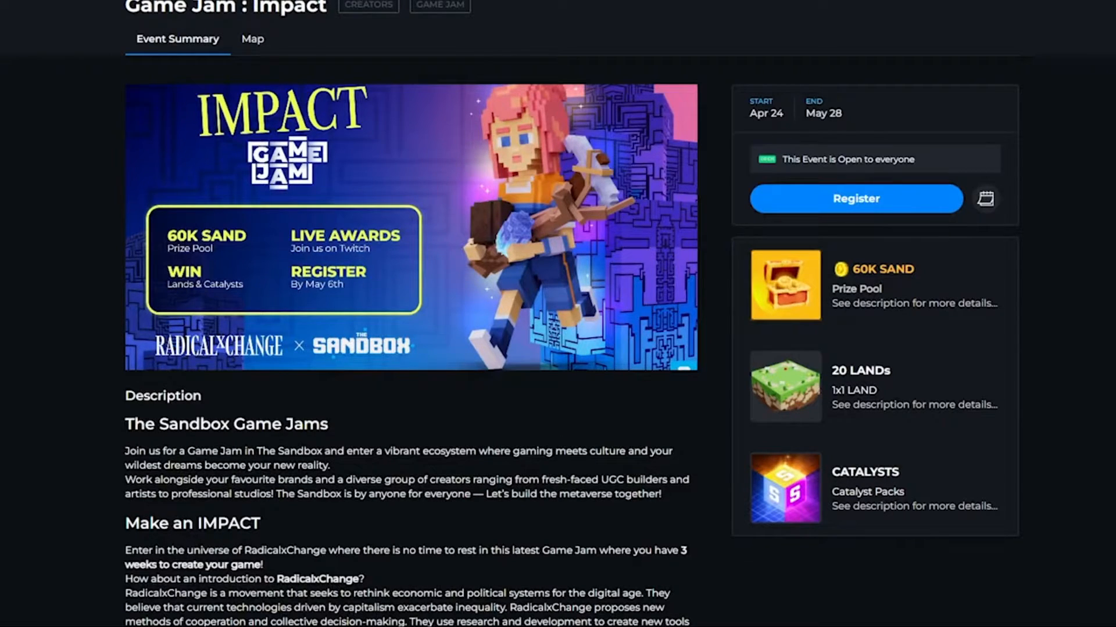
scroll(84, 483, "down", 5)
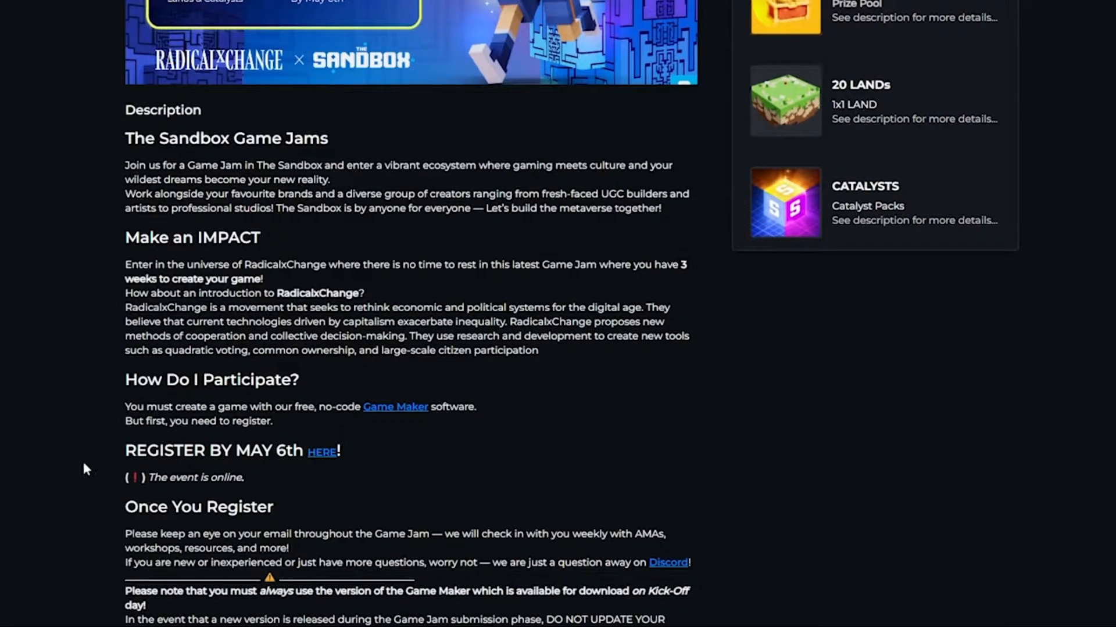
scroll(112, 451, "down", 2)
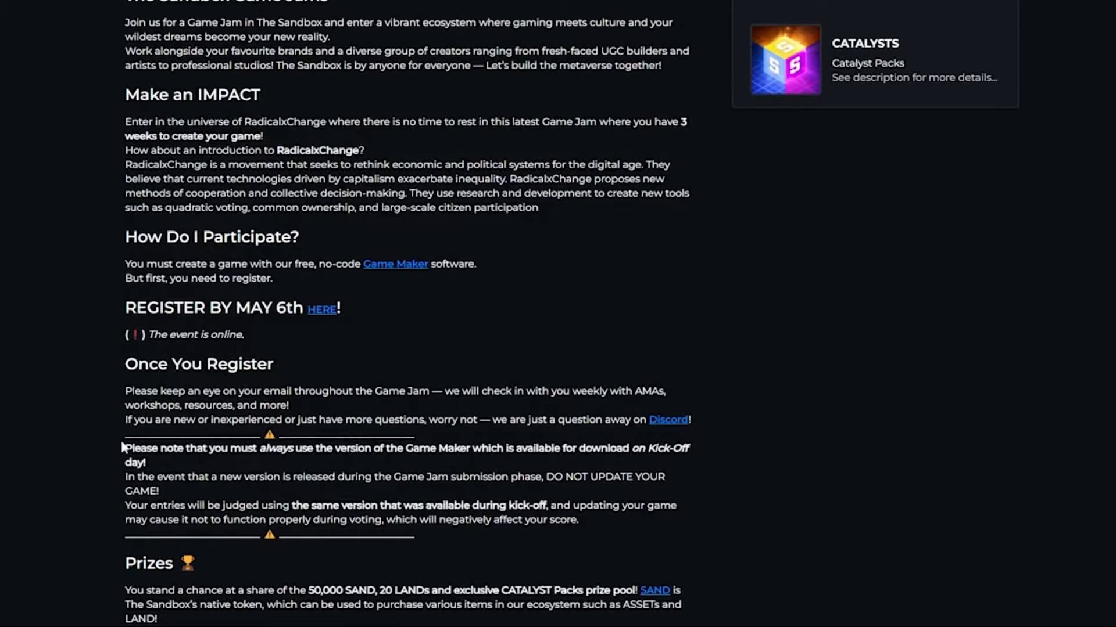
scroll(65, 400, "down", 7)
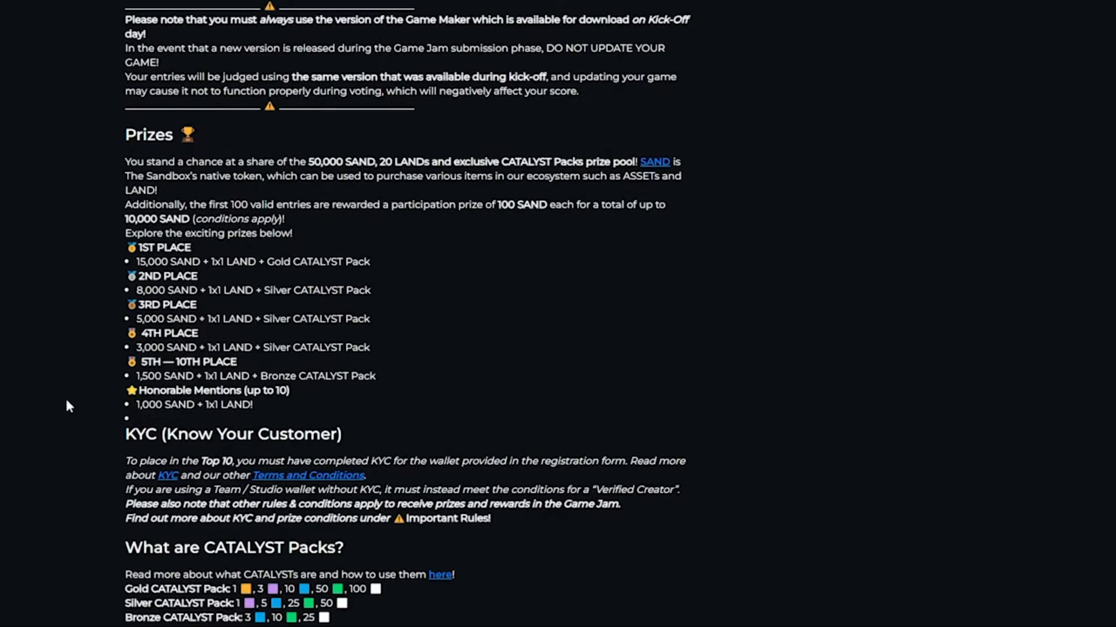
scroll(66, 403, "down", 5)
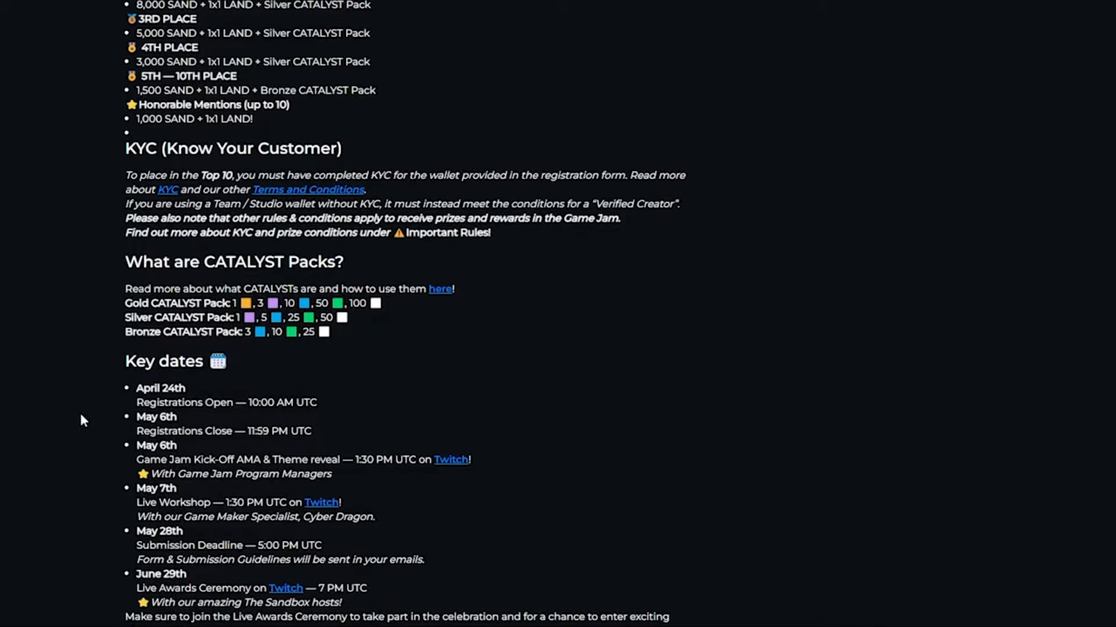
scroll(81, 420, "down", 5)
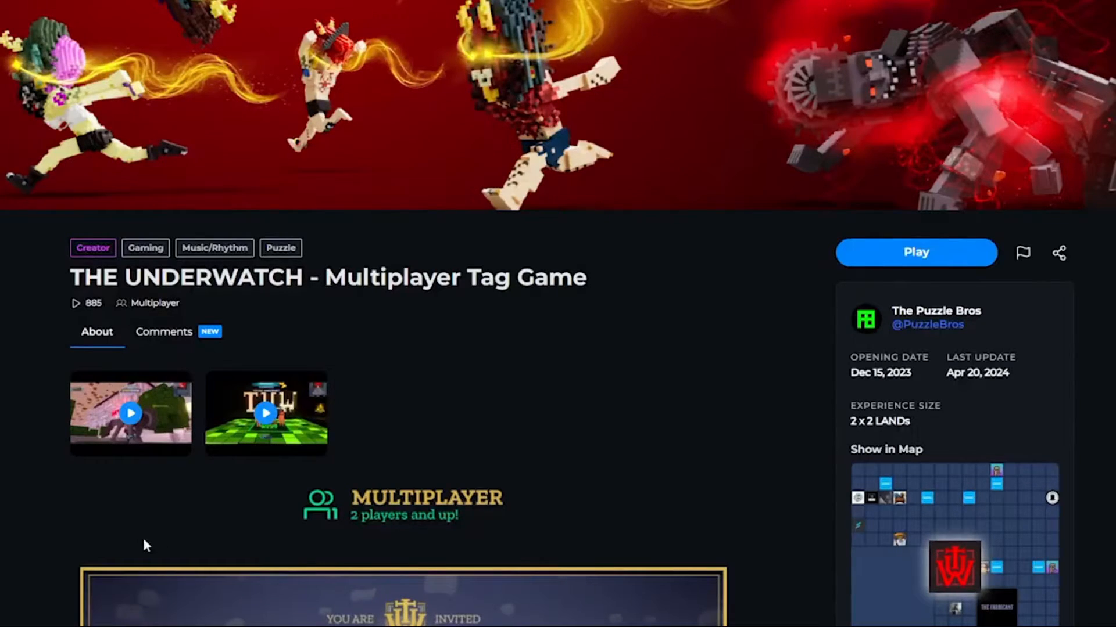
scroll(234, 502, "down", 10)
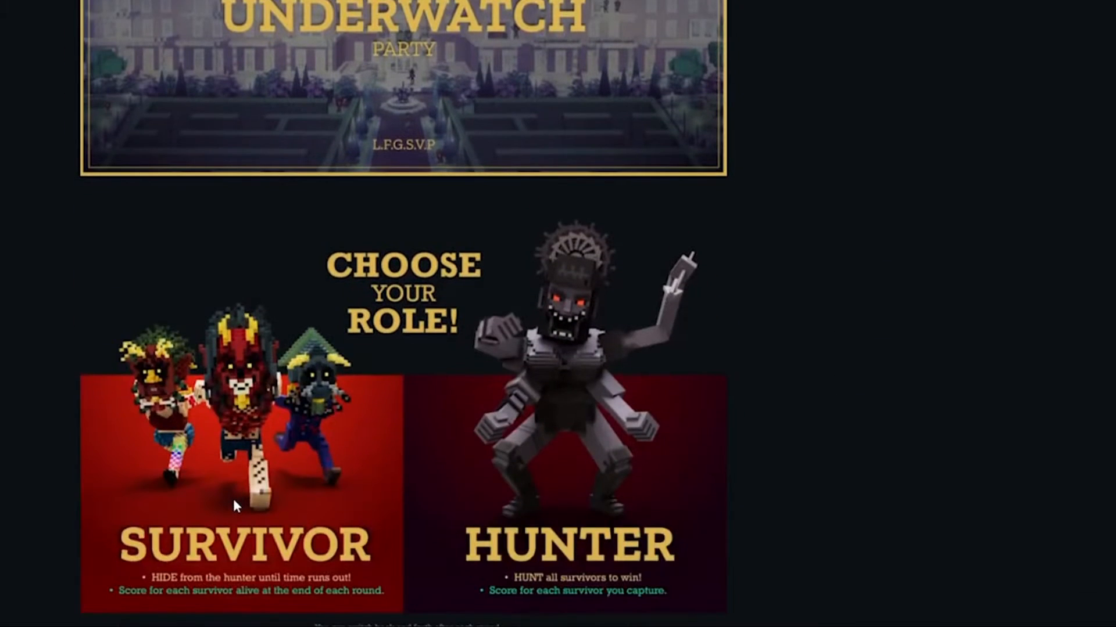
scroll(70, 515, "down", 10)
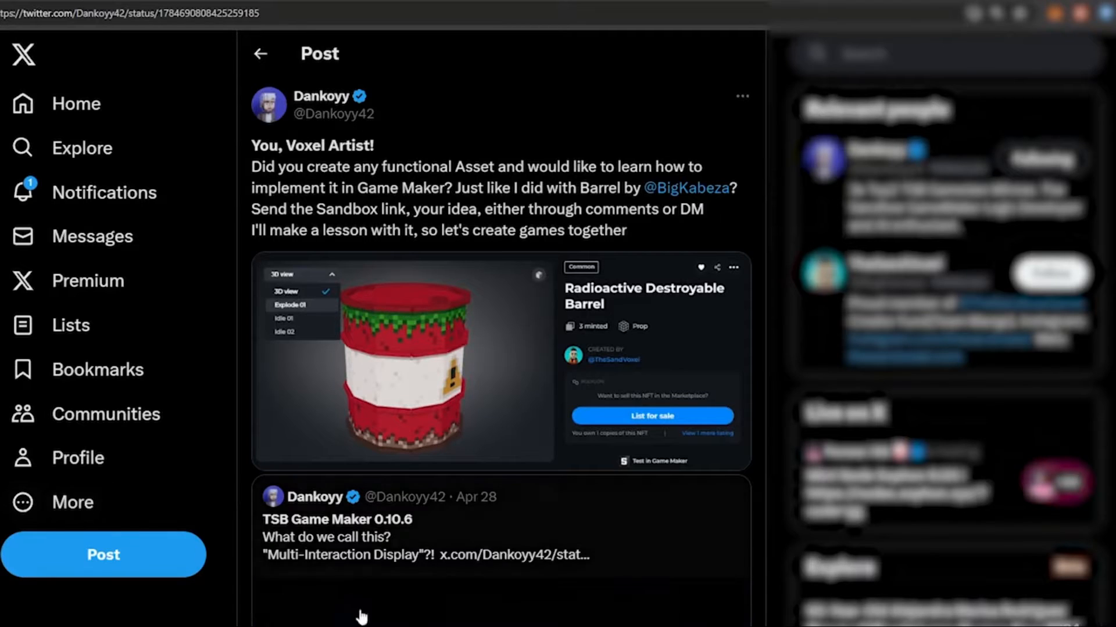
scroll(51, 579, "down", 5)
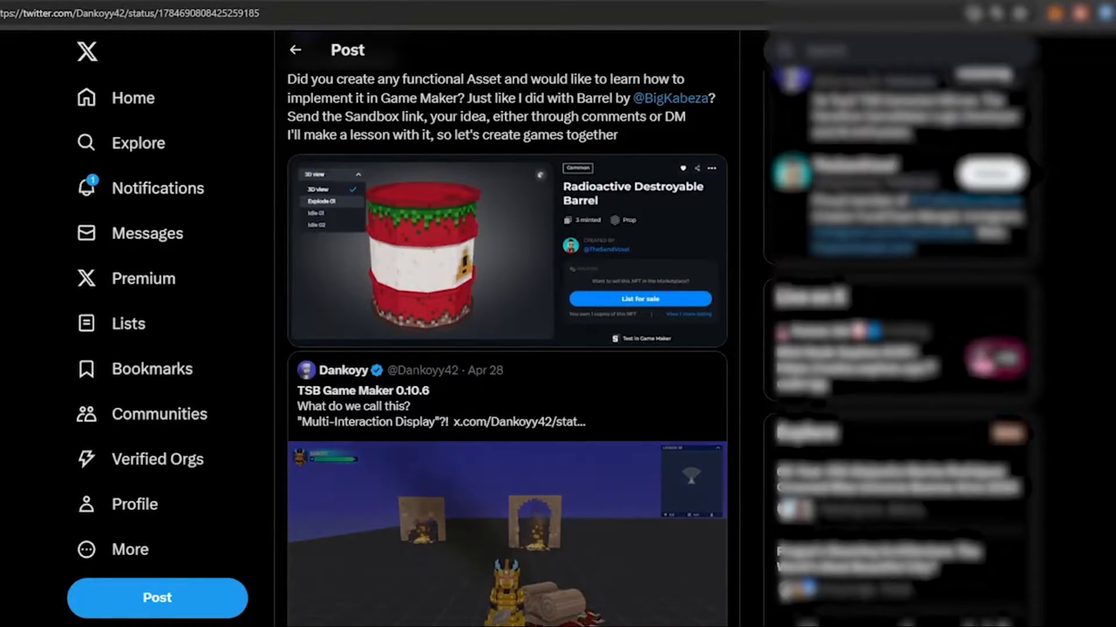
scroll(346, 461, "down", 1)
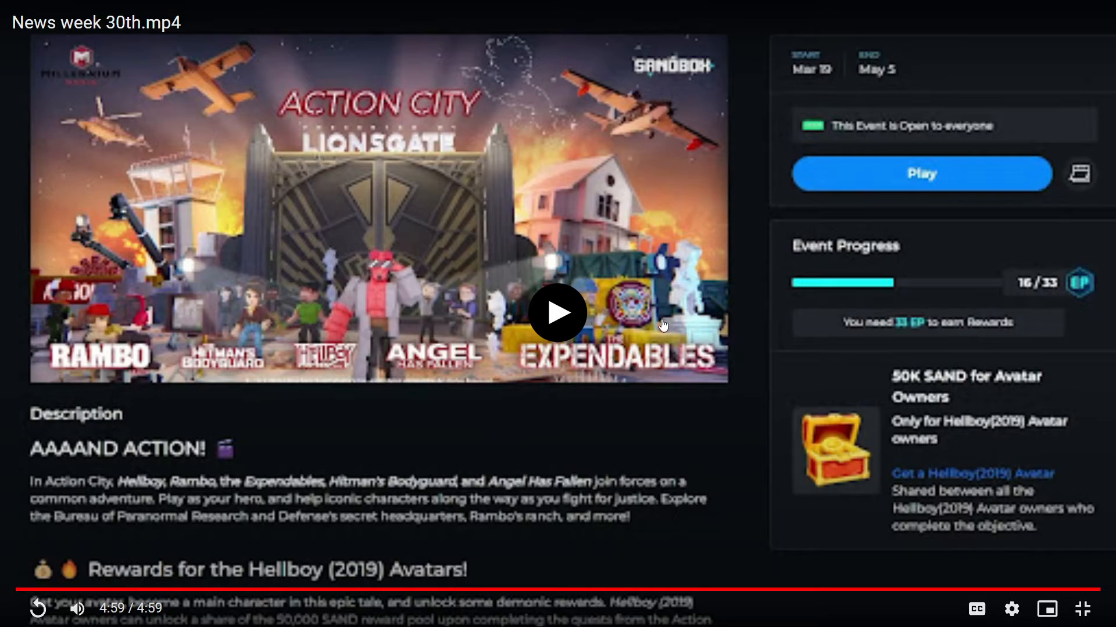
- Exit full-screen playback of the news video and close the Google Drive page
key("super+Tab")
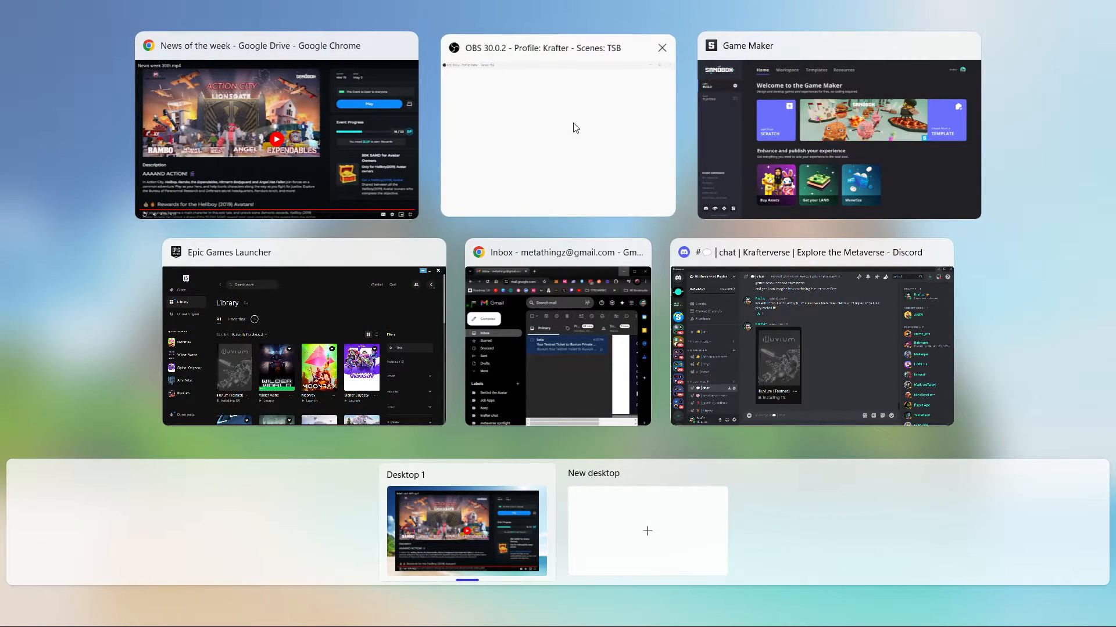
key("Escape")
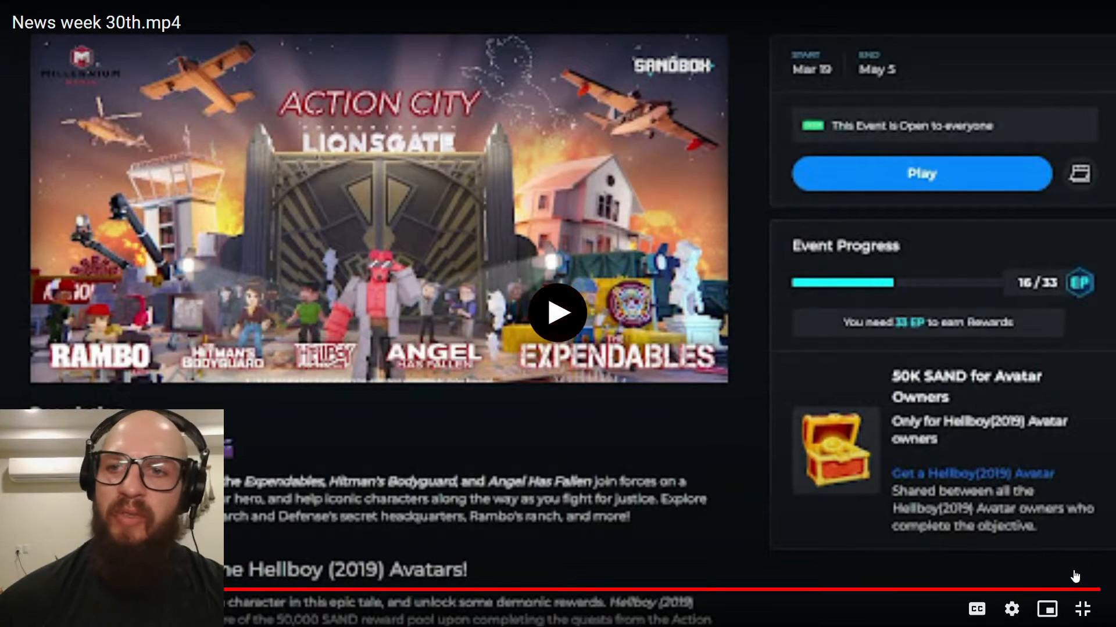
left_click(1082, 609)
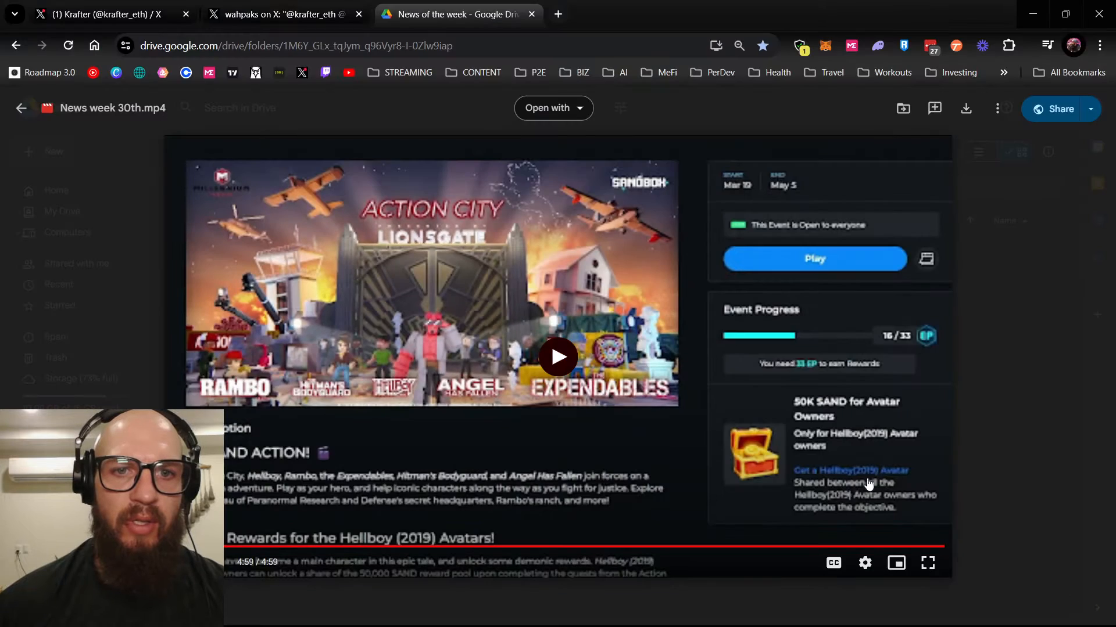
left_click(531, 14)
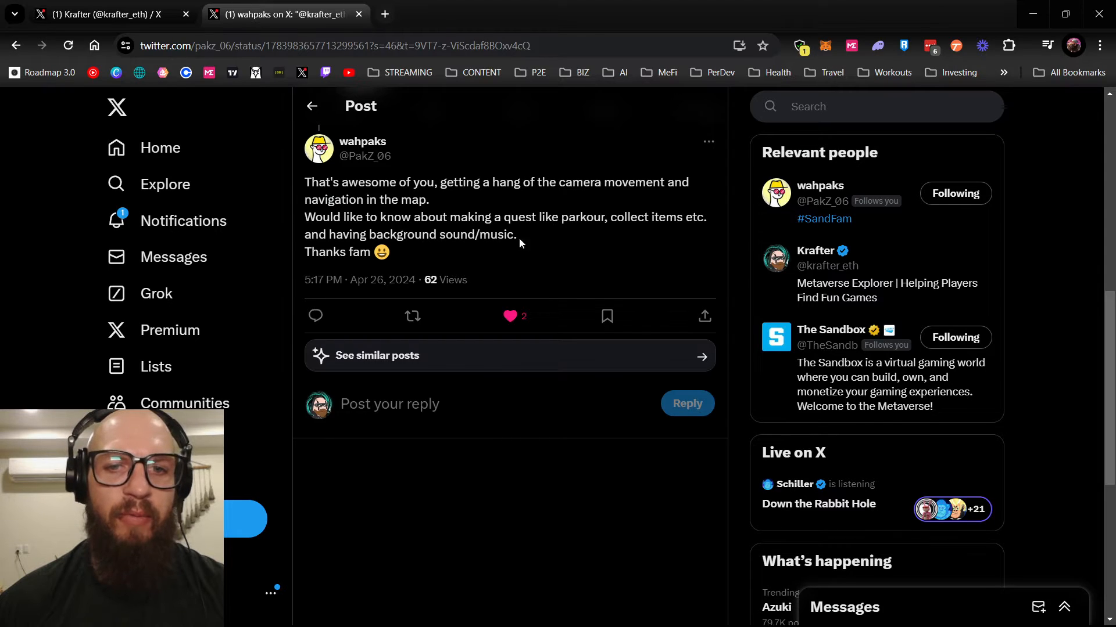
- Highlight the words "having background sound/music" in the X post, and clear the highlight
left_click_drag(329, 234, 507, 238)
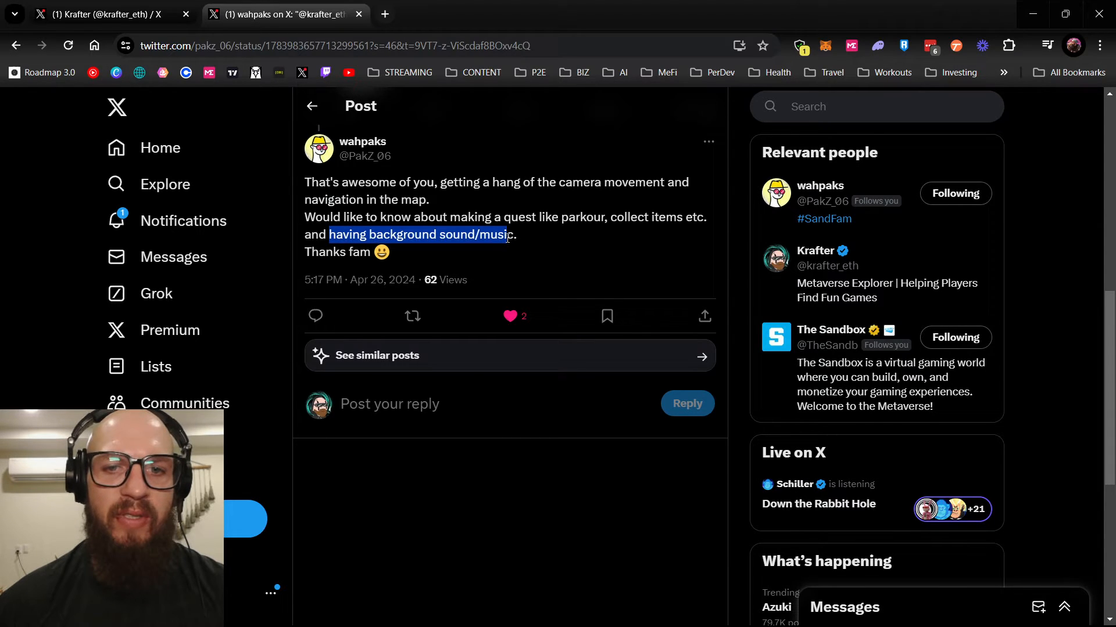
left_click(543, 240)
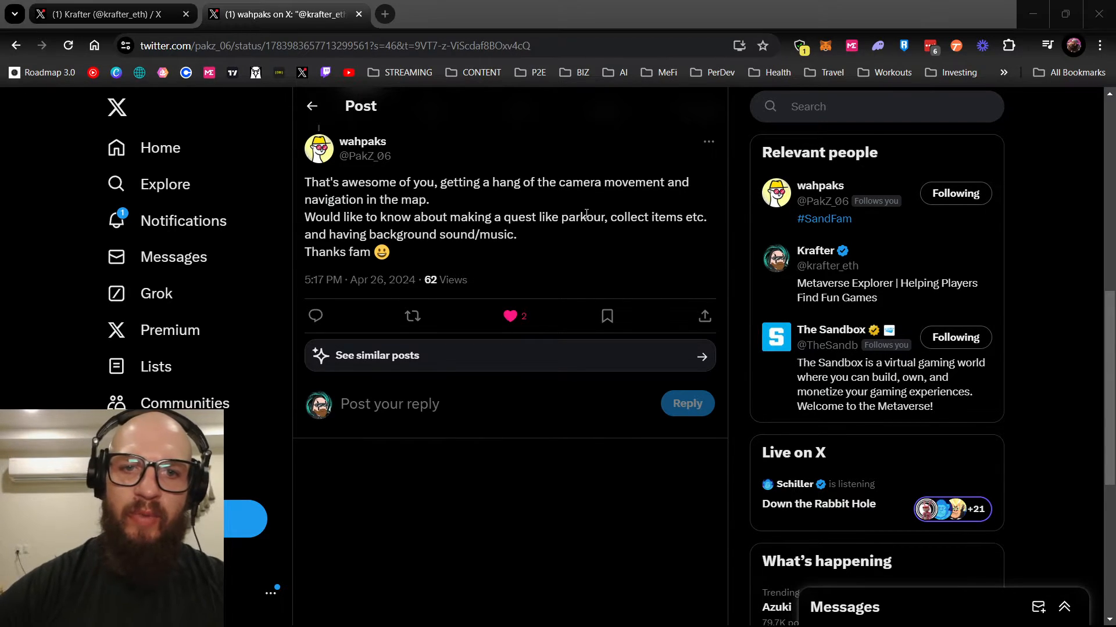
- Switch to Game Maker and display the experiences saved in the workspace
key("super+Tab")
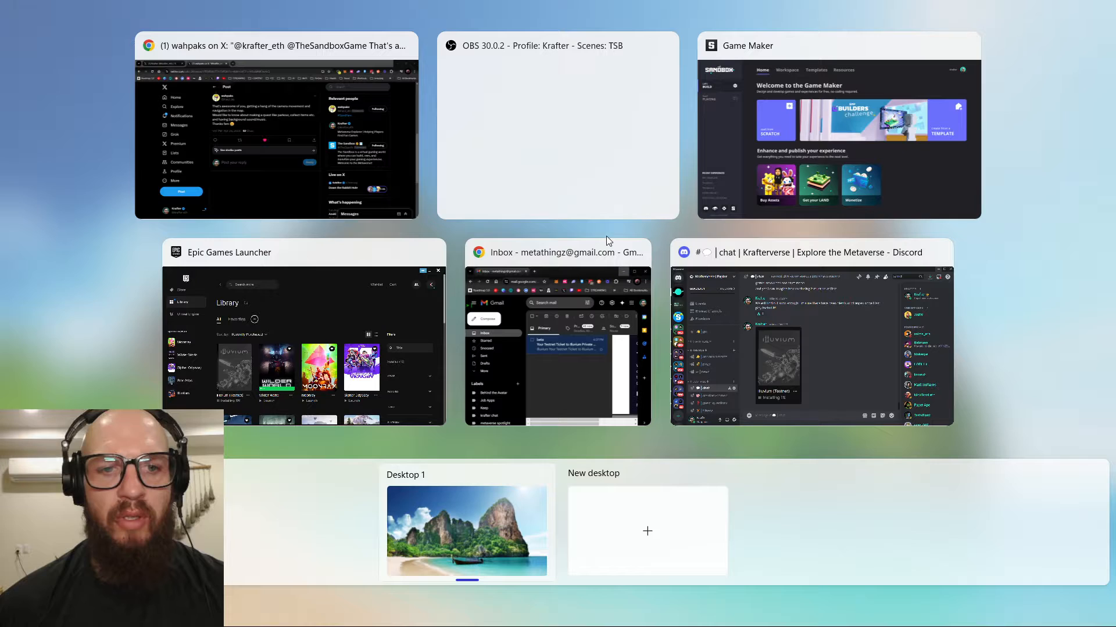
left_click(766, 141)
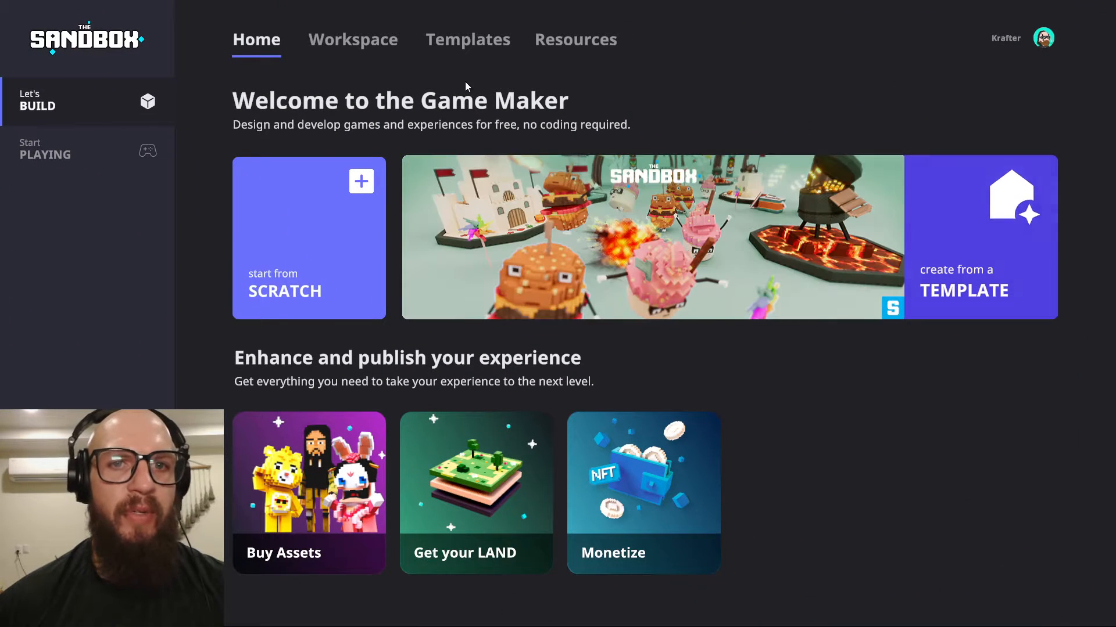
left_click(368, 47)
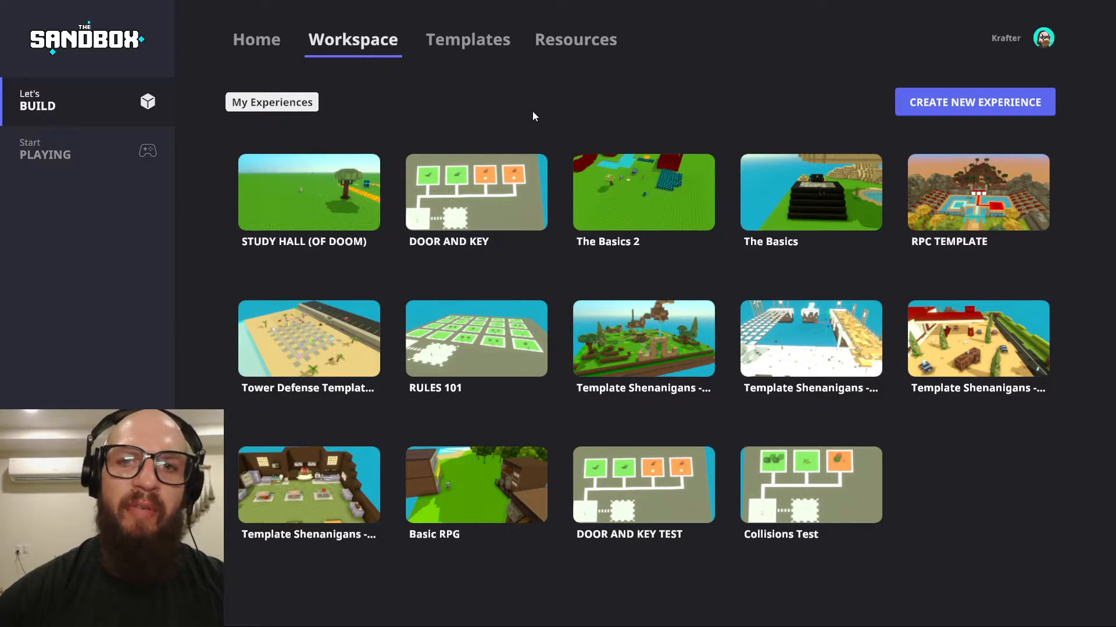
key("super+Tab")
key("Escape")
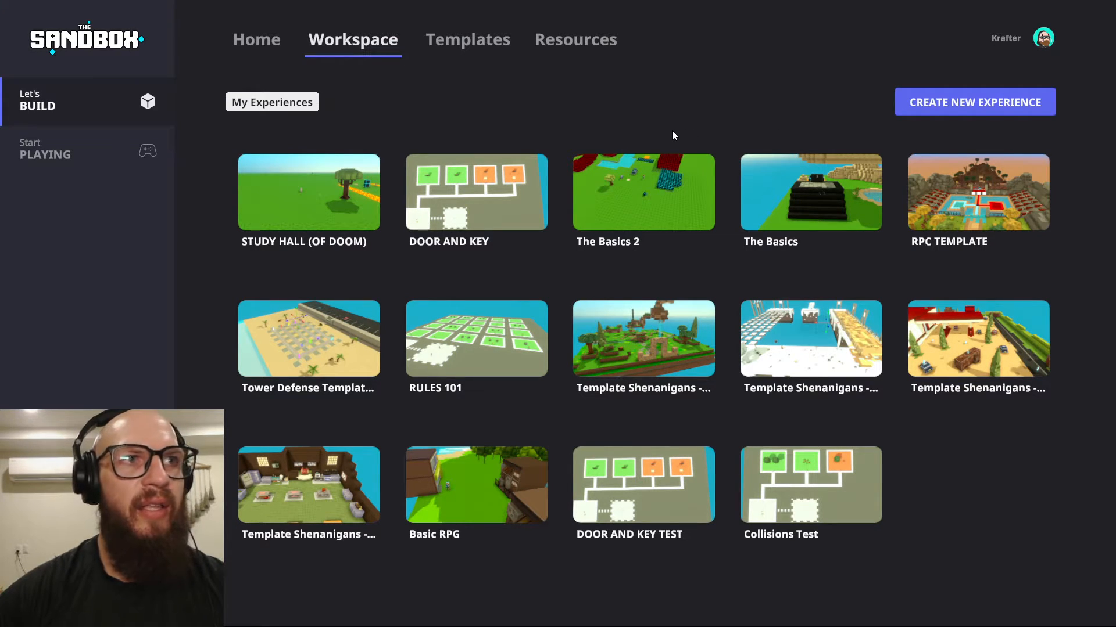
key("super+Tab")
left_click(459, 87)
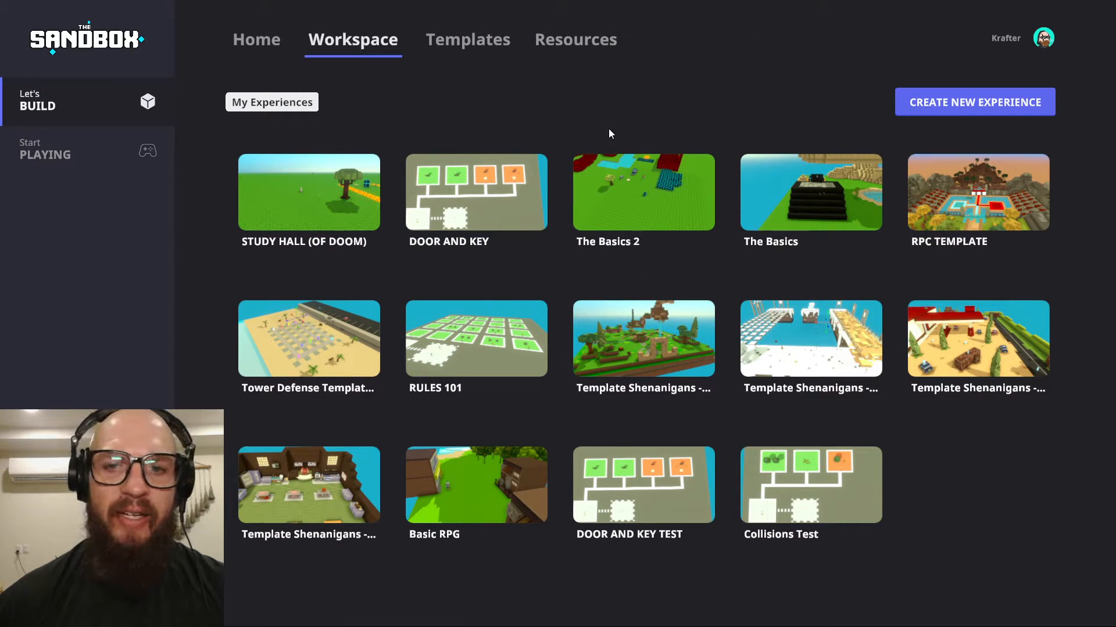
- Open the experience The Basics 2 for editing
mouse_move(671, 163)
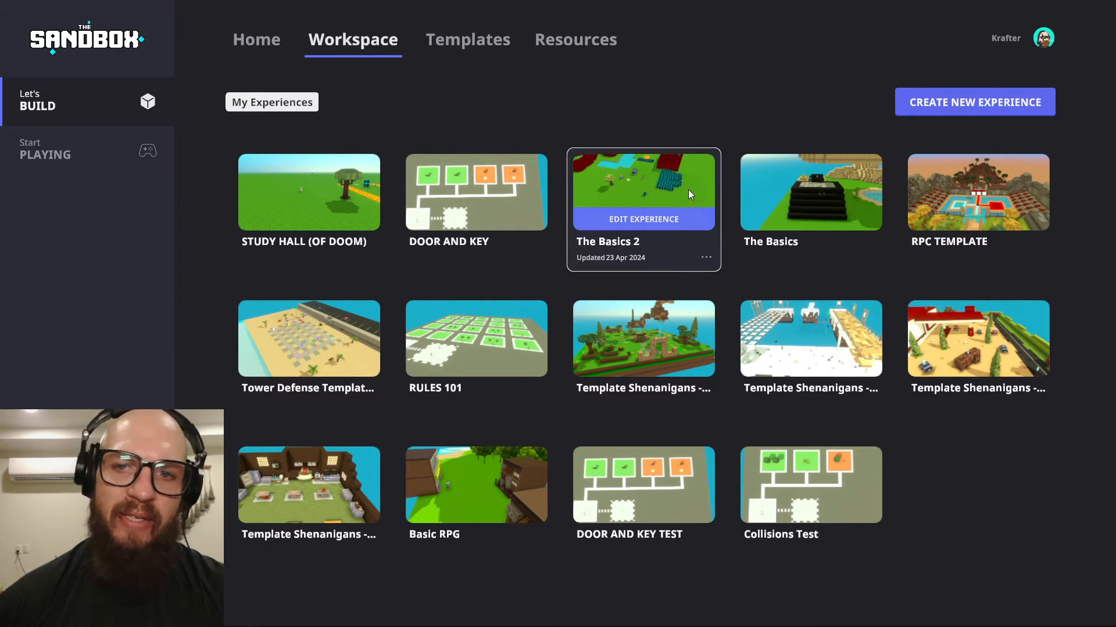
left_click(682, 188)
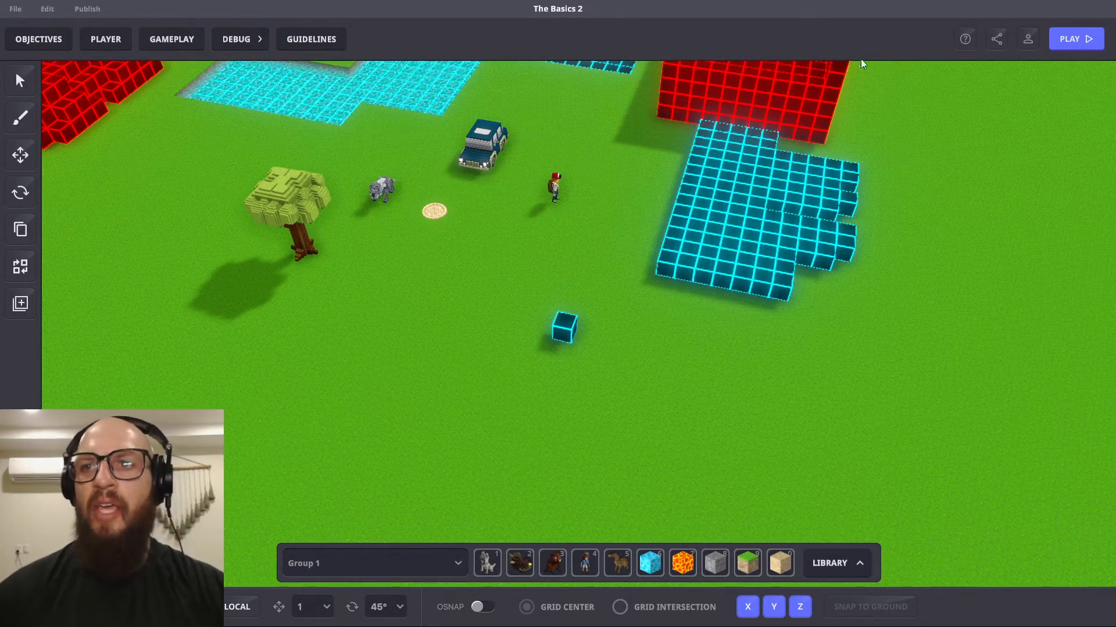
- Turn on the Helper so the control hints are shown above the scene
left_click(966, 39)
left_click(966, 40)
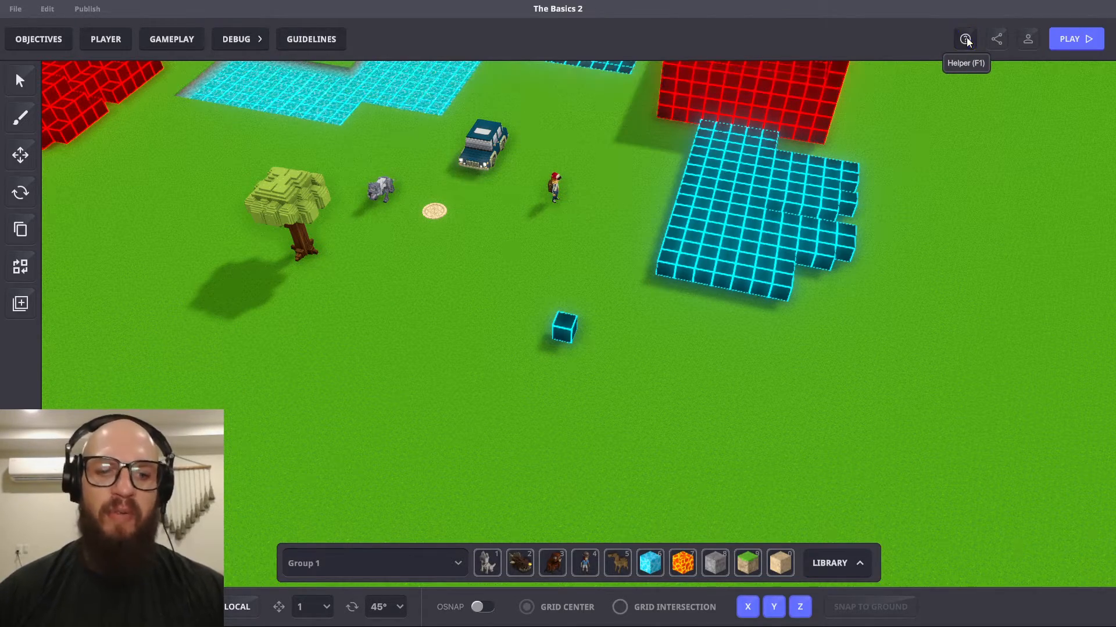
left_click(966, 39)
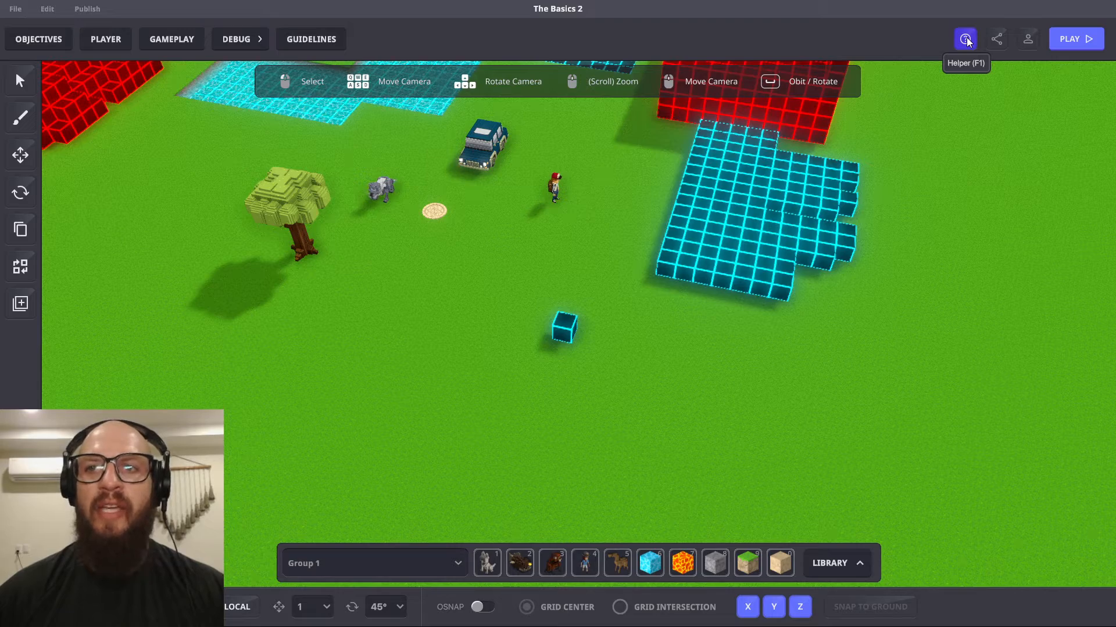
key("F1")
key("F1")
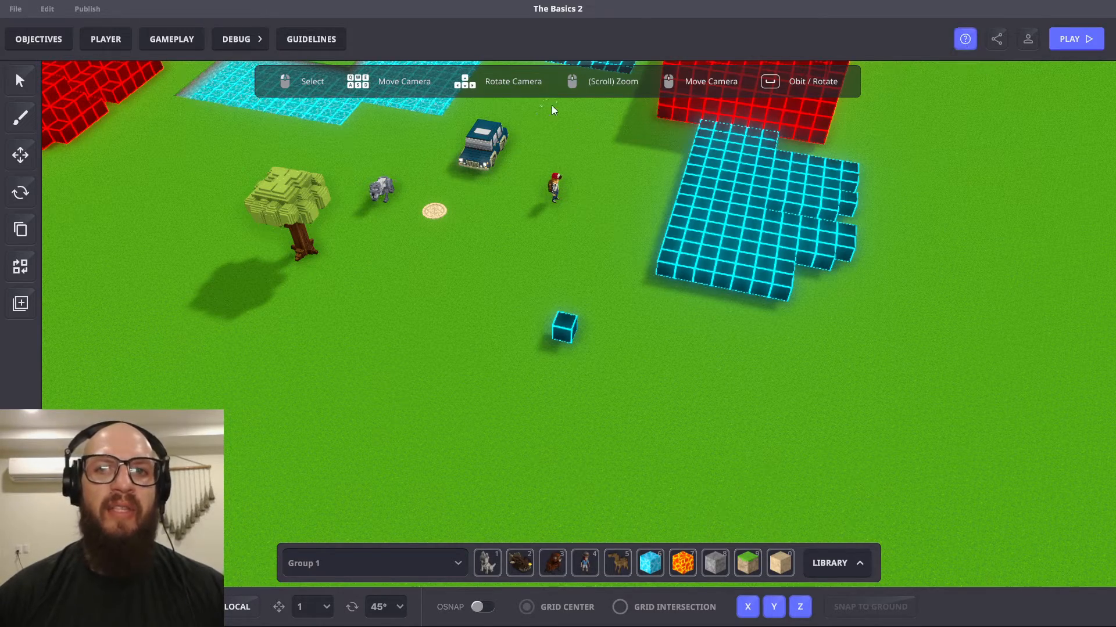
- Select the blue car and the tree in turn to view the asset control hints, and clear the selection
left_click(476, 162)
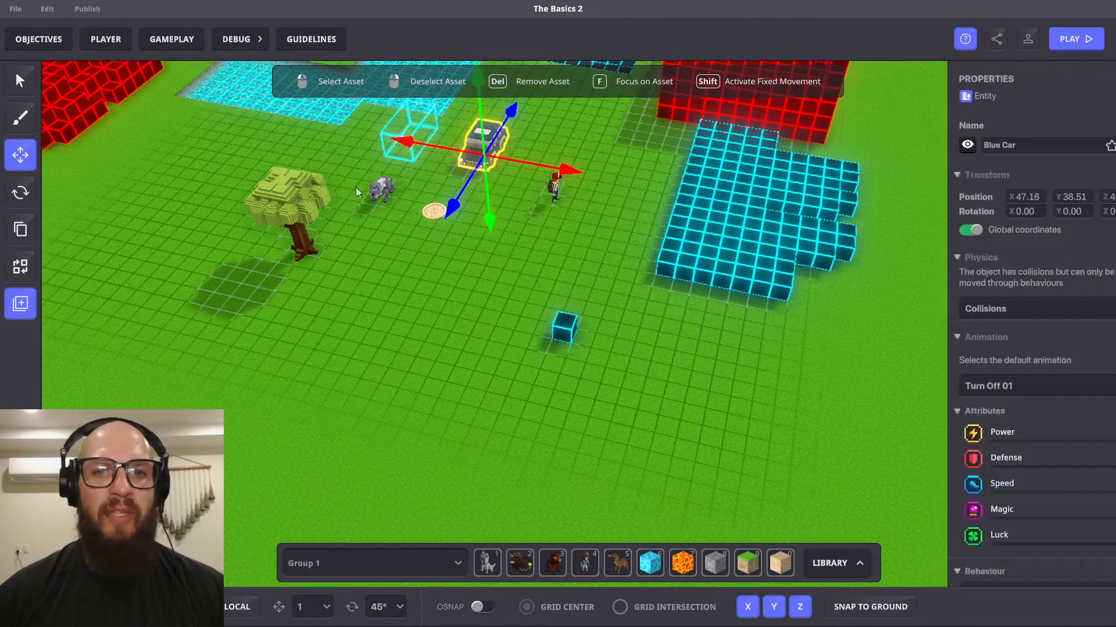
left_click(304, 204)
right_click(503, 263)
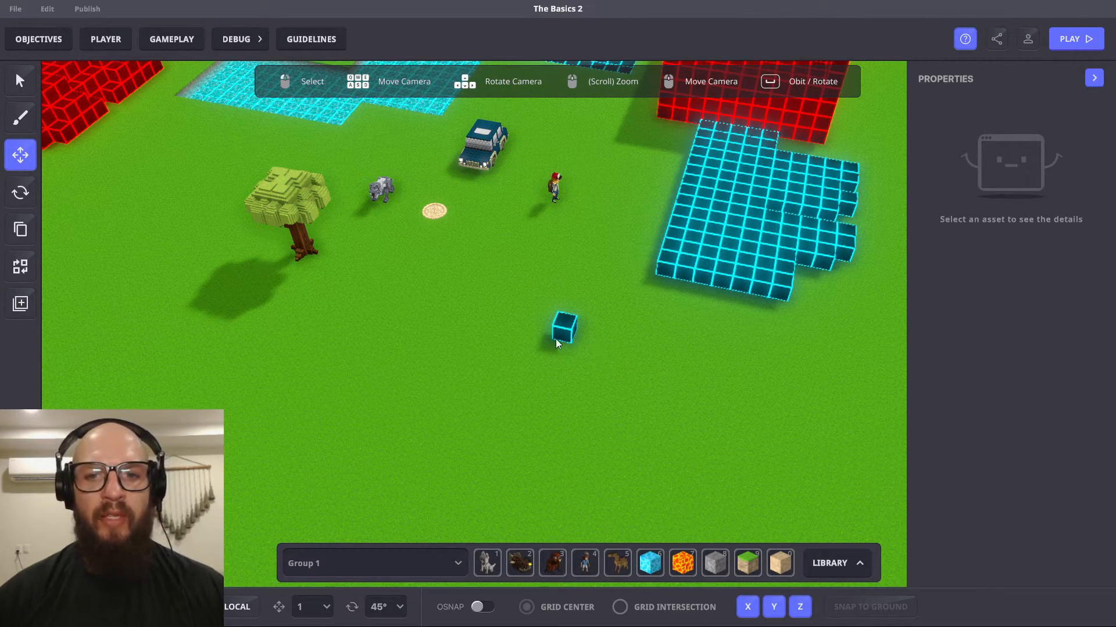
- Place a single Stone_Grey block on the open grass and remove it again
left_click(652, 564)
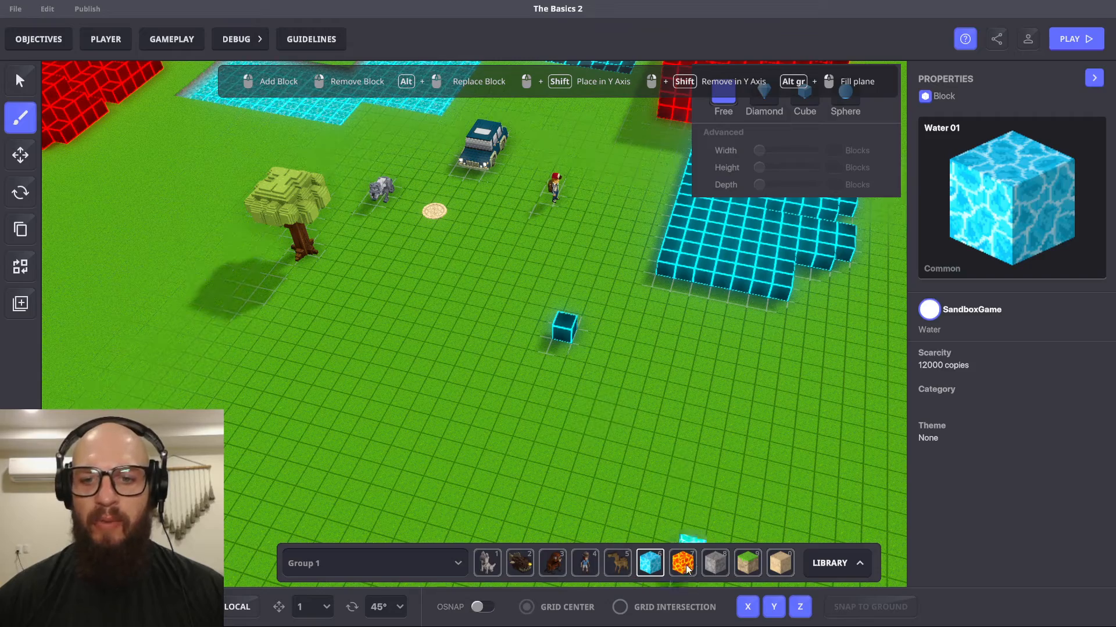
left_click(716, 563)
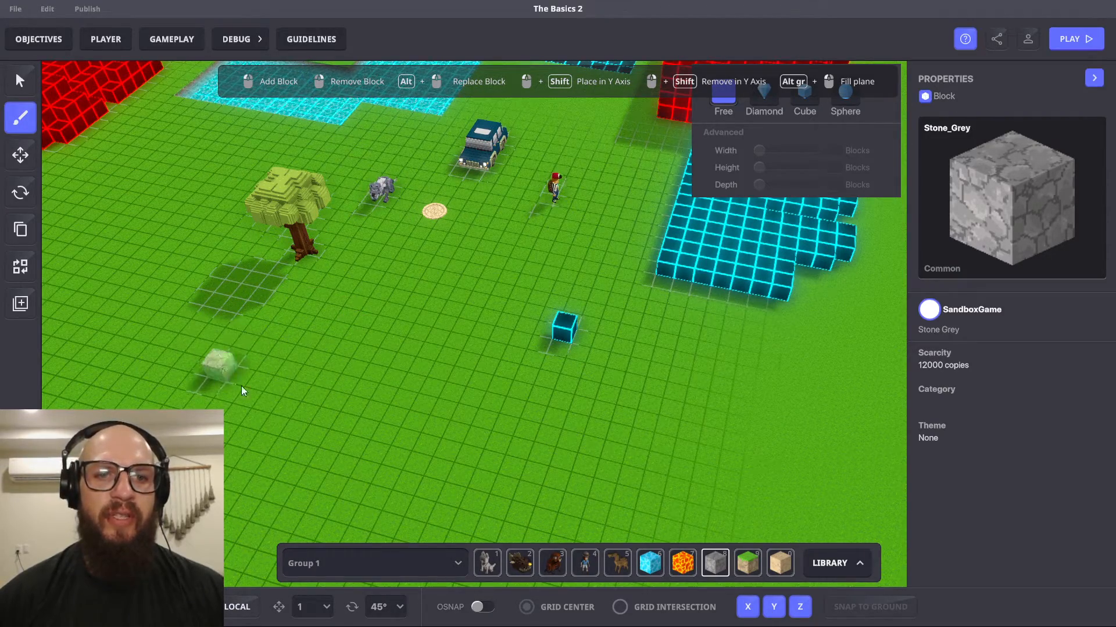
scroll(469, 423, "up", 5)
scroll(597, 356, "down", 5)
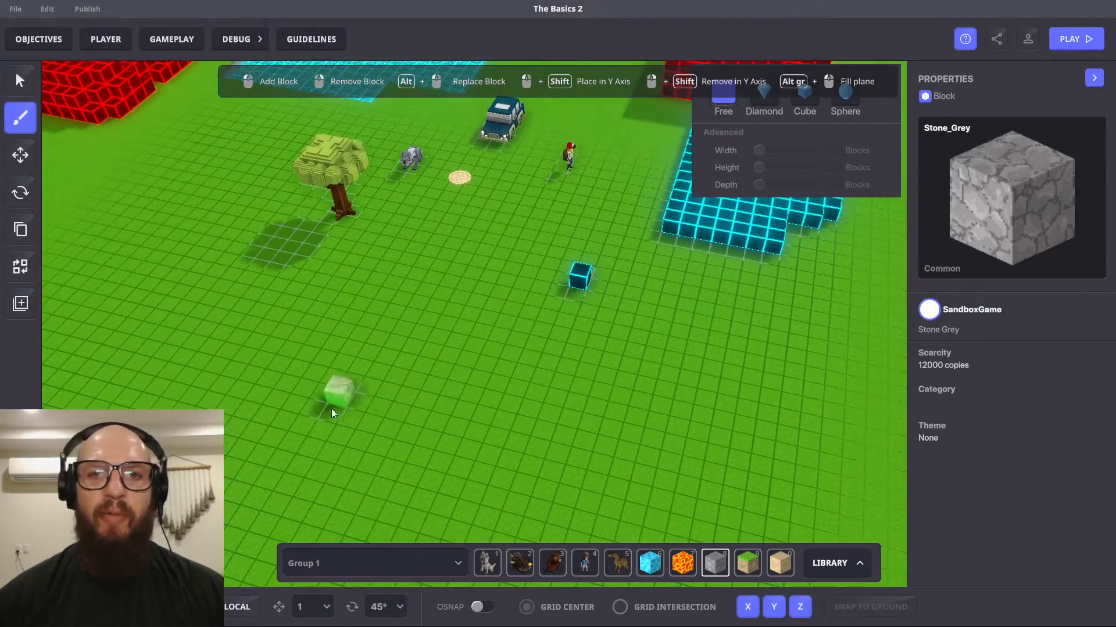
scroll(331, 413, "up", 5)
scroll(535, 356, "down", 5)
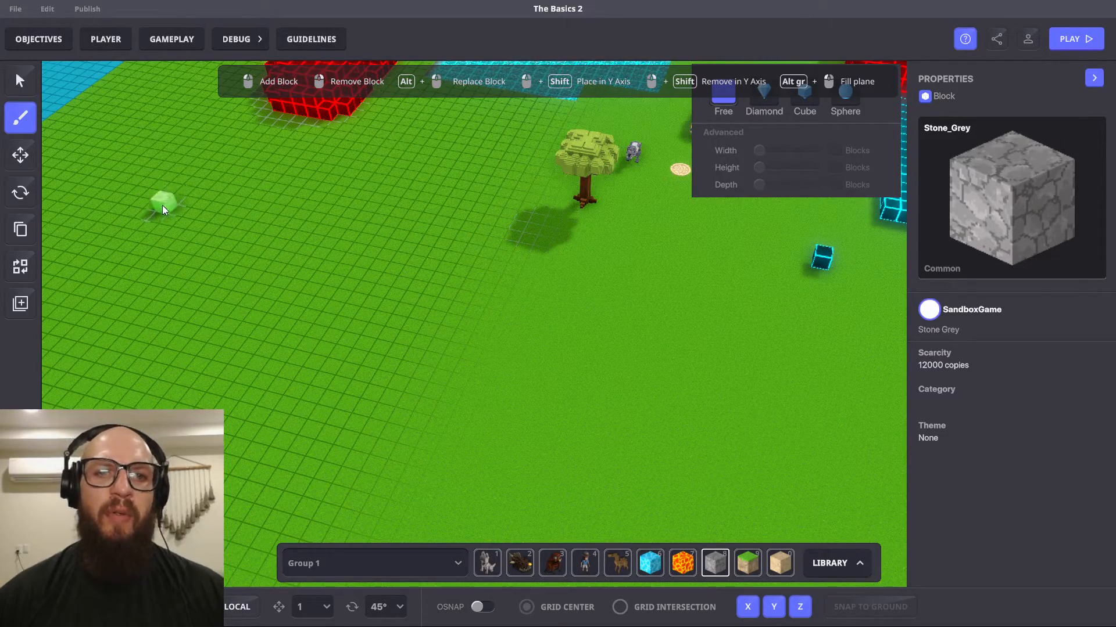
left_click(154, 196)
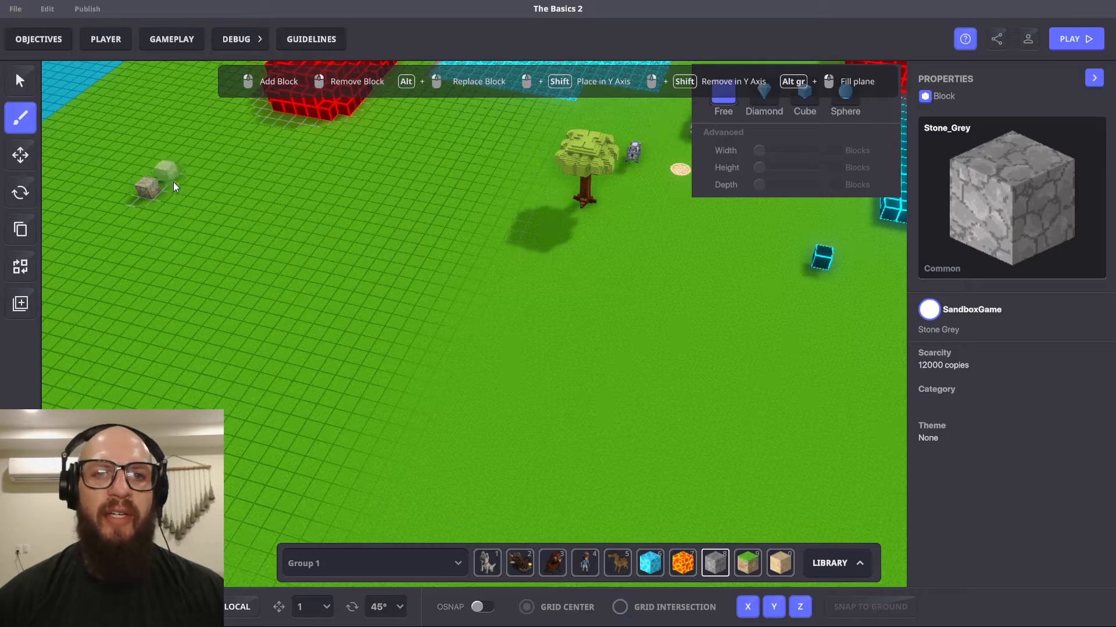
right_click(149, 188)
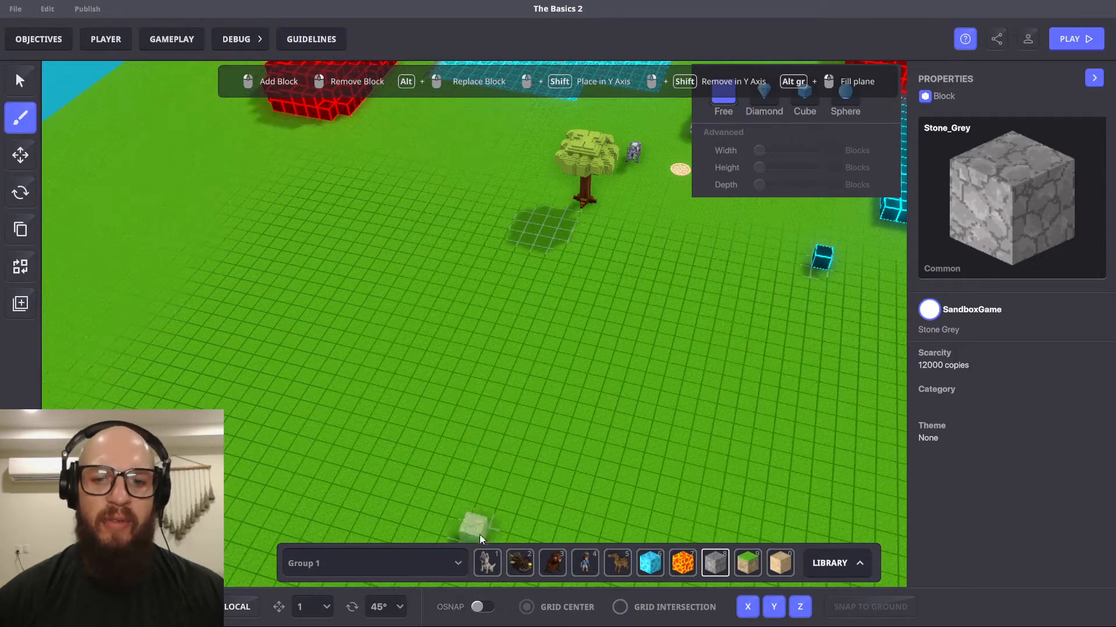
- Switch to the BLOCKS asset group and place a single C_Blue_Metaverse_01 block on the open grass
left_click(447, 559)
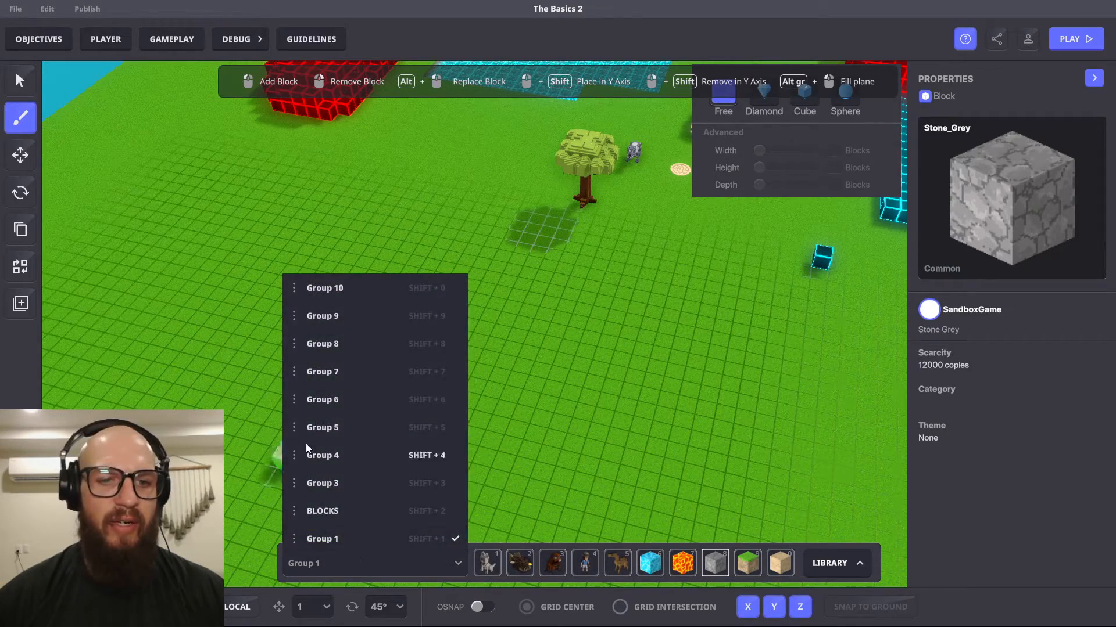
left_click(333, 513)
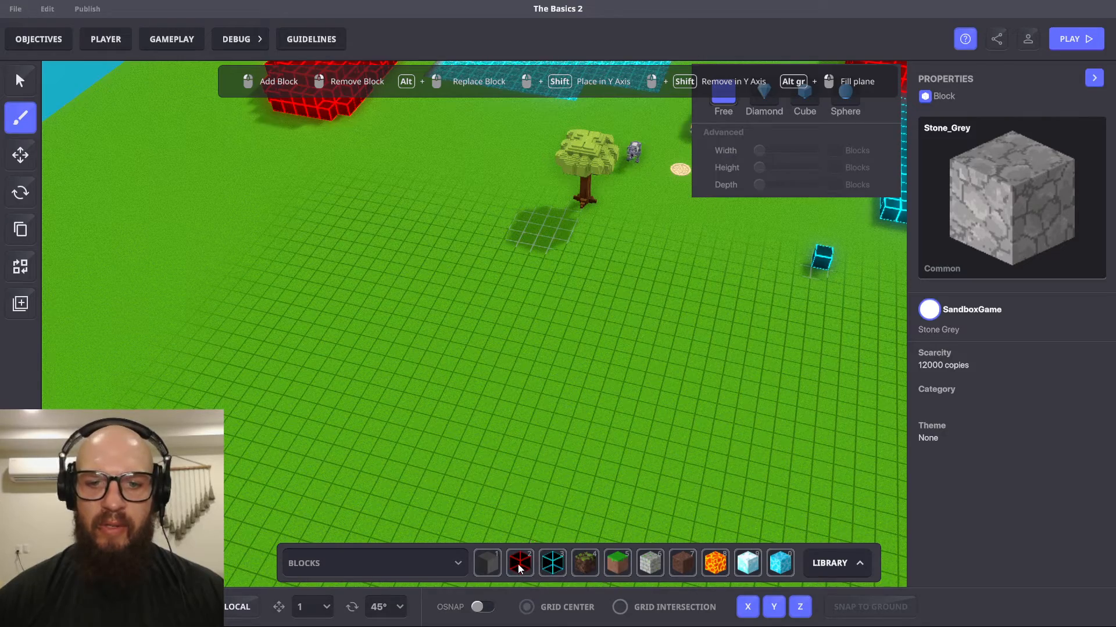
left_click(519, 564)
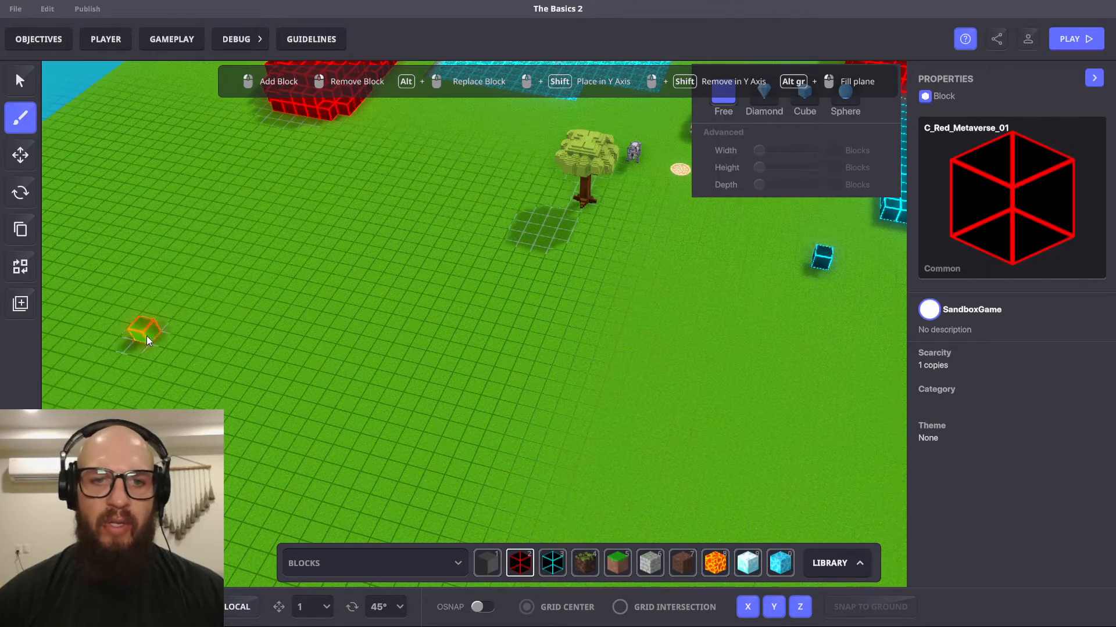
left_click(553, 565)
left_click(138, 210)
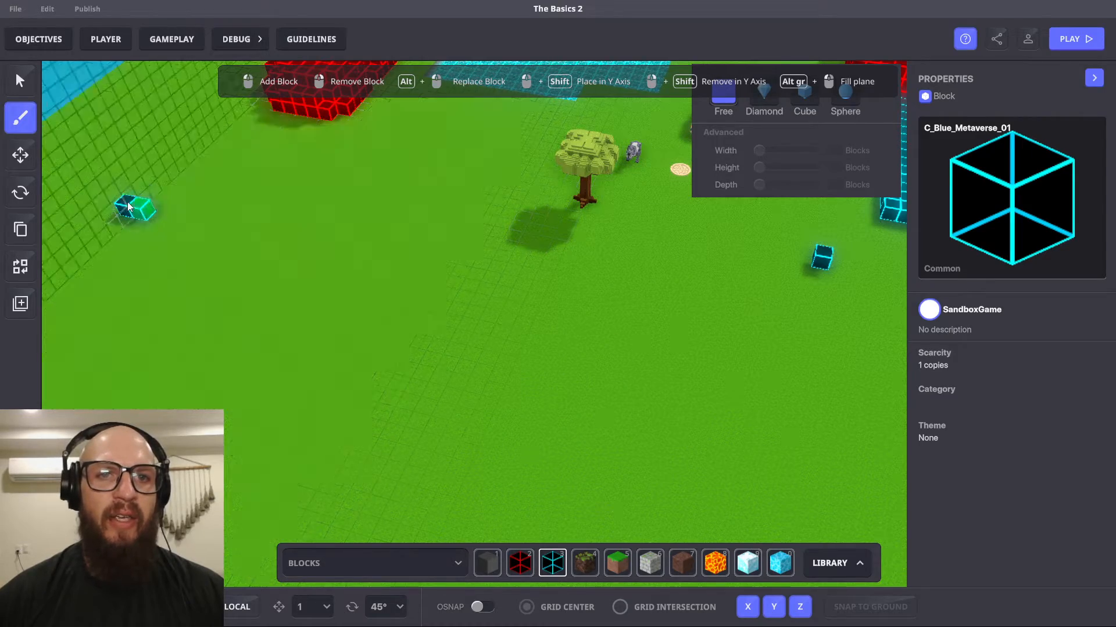
mouse_move(127, 206)
right_mouse_down()
mouse_move(209, 208)
mouse_move(135, 209)
right_mouse_up()
left_click(180, 231)
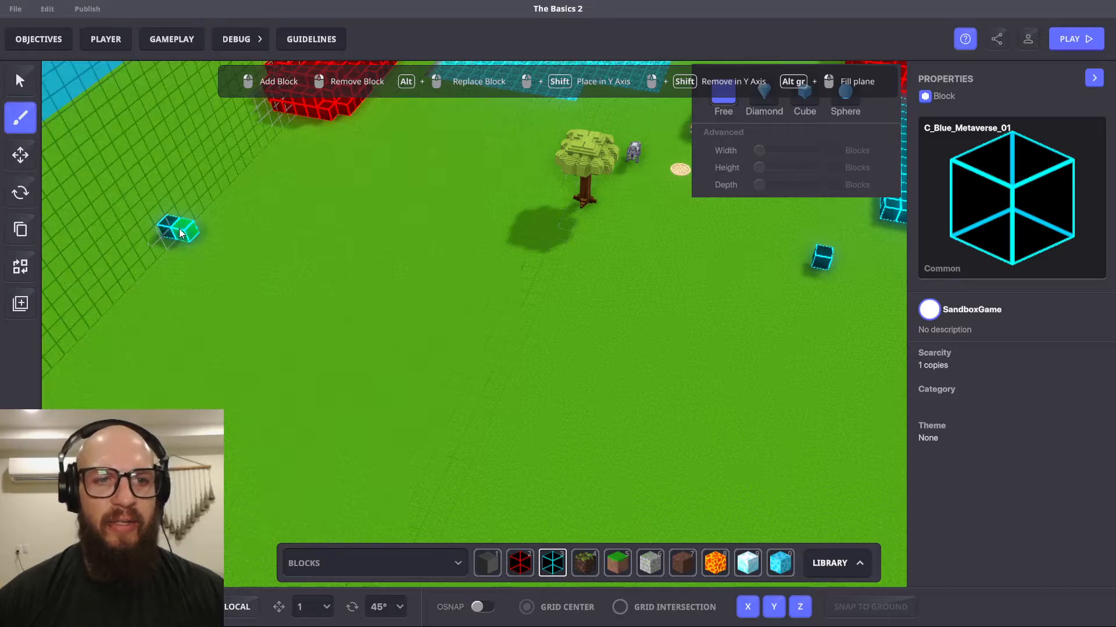
- Extend the blue block on the grass into a straight row of four blocks
scroll(156, 239, "up", 3)
middle_click_drag(183, 249, 511, 290)
scroll(511, 289, "up", 2)
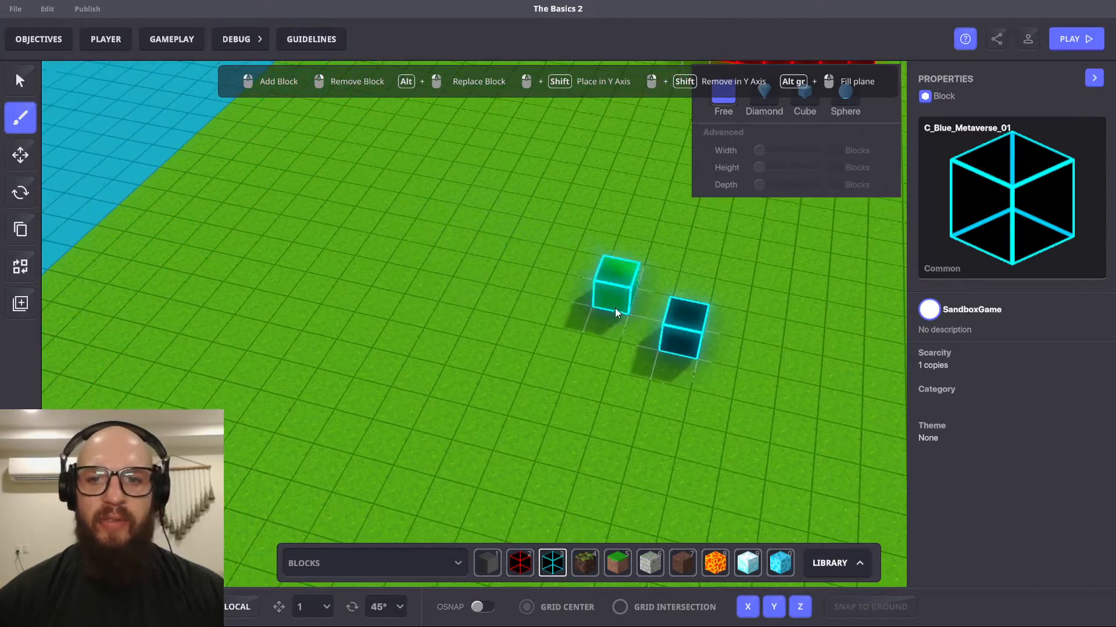
middle_click_drag(615, 308, 549, 295)
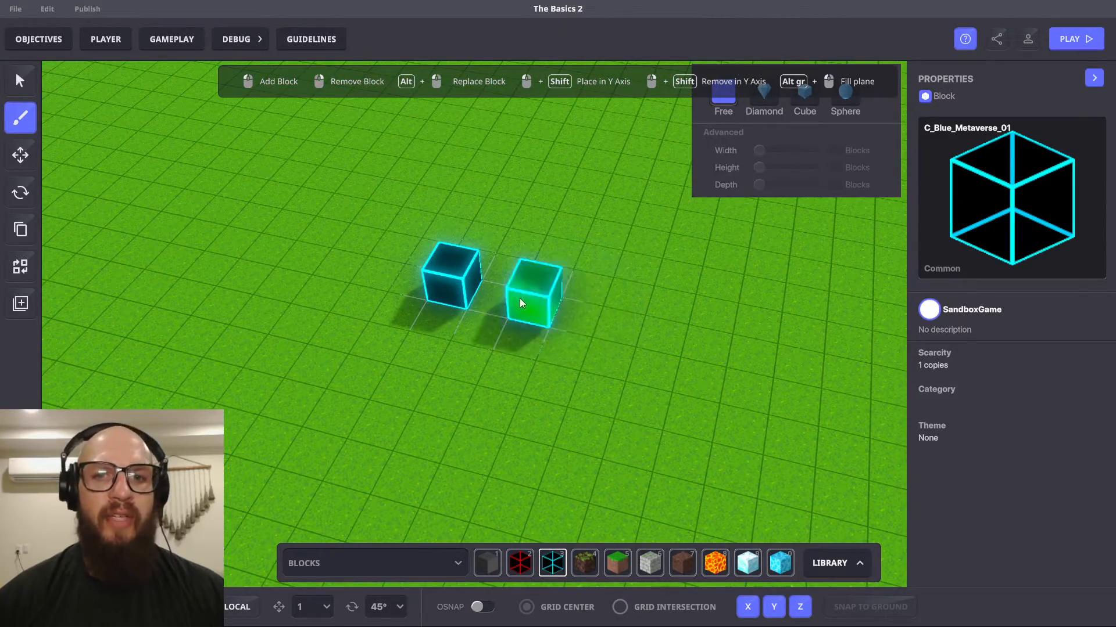
left_click(505, 303)
left_click(548, 301)
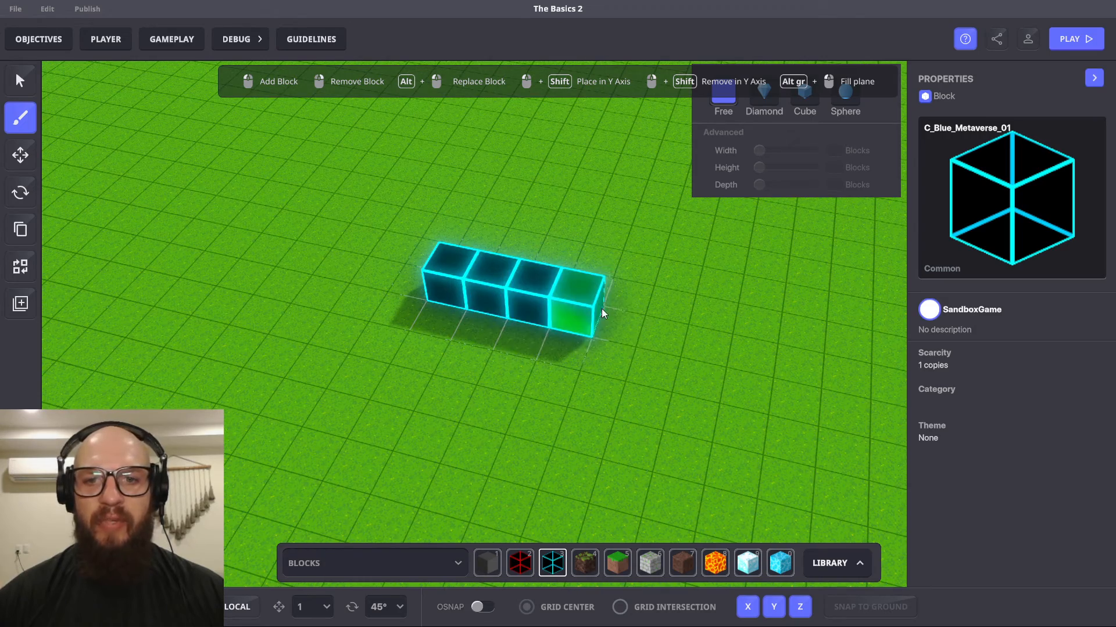
left_click(582, 305)
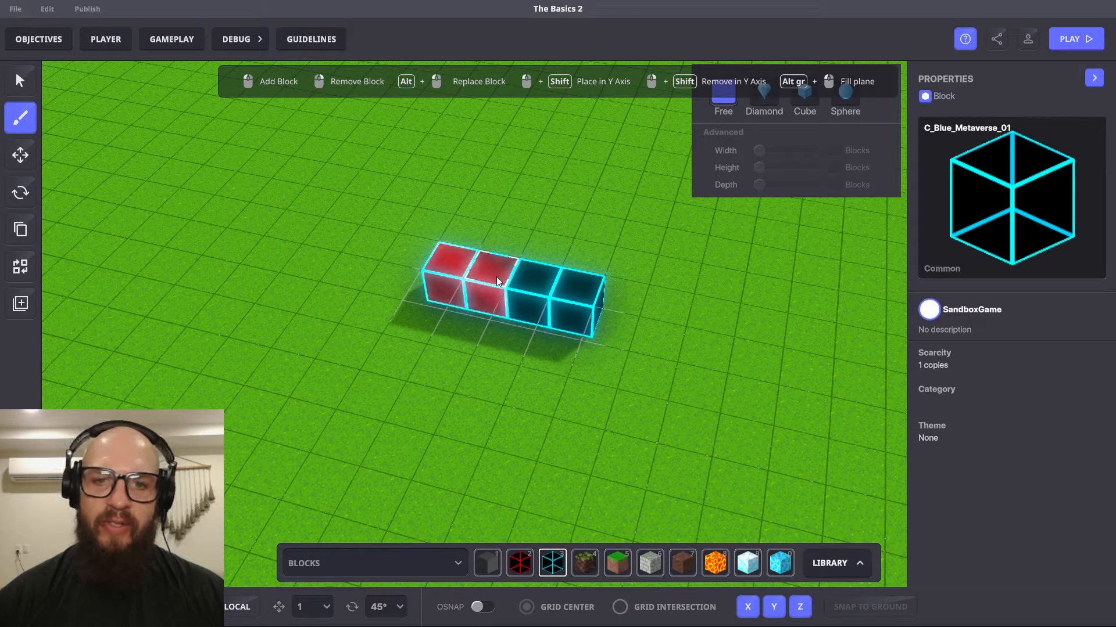
- Remove all the blue blocks of the row, trying single additions and removals on it first
mouse_move(463, 275)
right_mouse_down()
mouse_move(570, 293)
mouse_move(449, 276)
mouse_move(444, 287)
mouse_move(556, 305)
mouse_move(453, 274)
right_mouse_up()
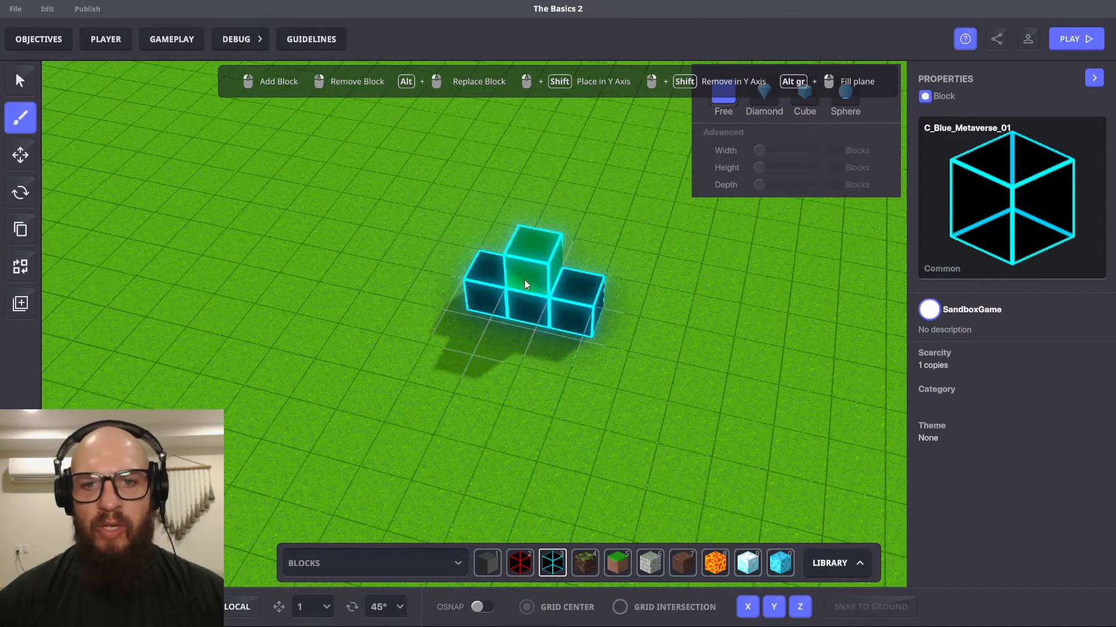
right_click(543, 285)
left_click(537, 299)
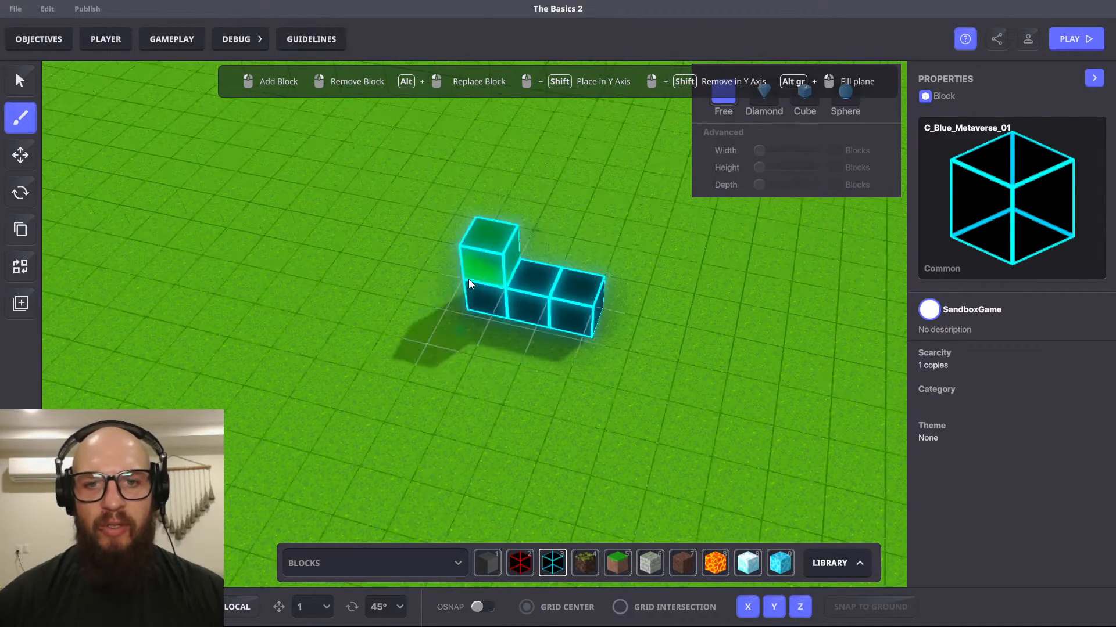
left_click(459, 266)
right_click_drag(459, 244, 590, 291)
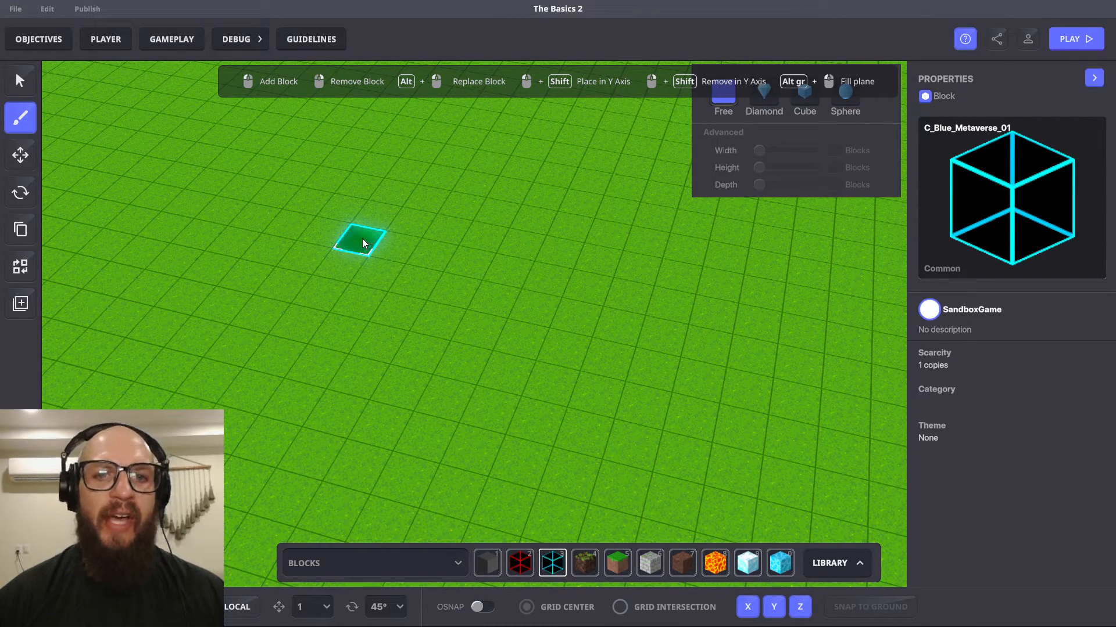
- Replace ground blocks with C_Blue_Metaverse_01 in two parallel rows of four, plus a pair between their ends
left_click_drag(361, 240, 491, 260)
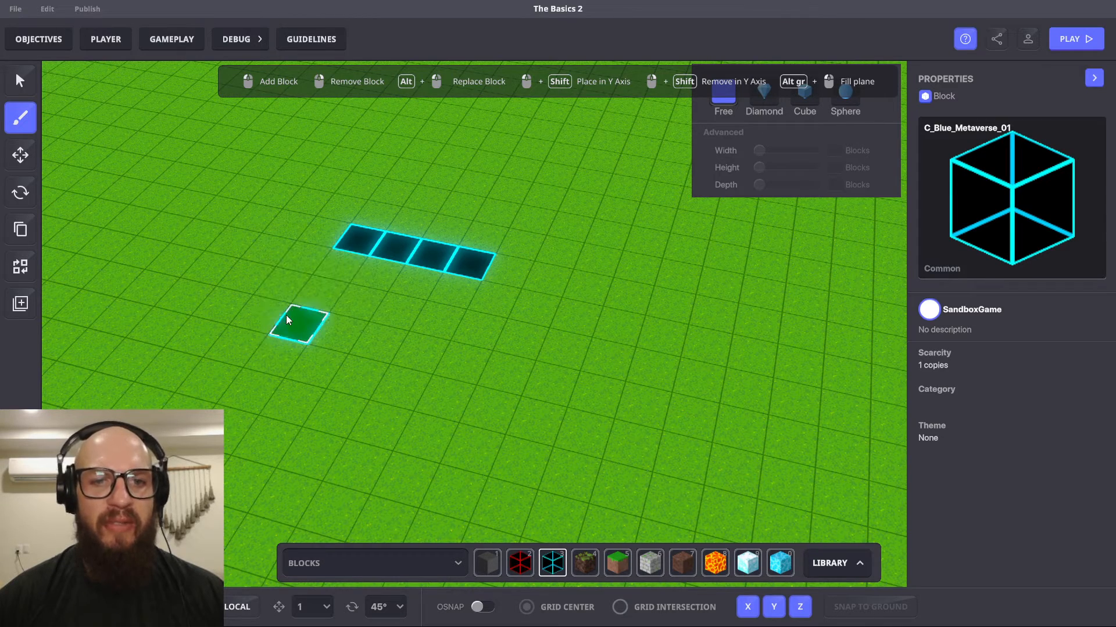
left_click_drag(291, 317, 441, 360)
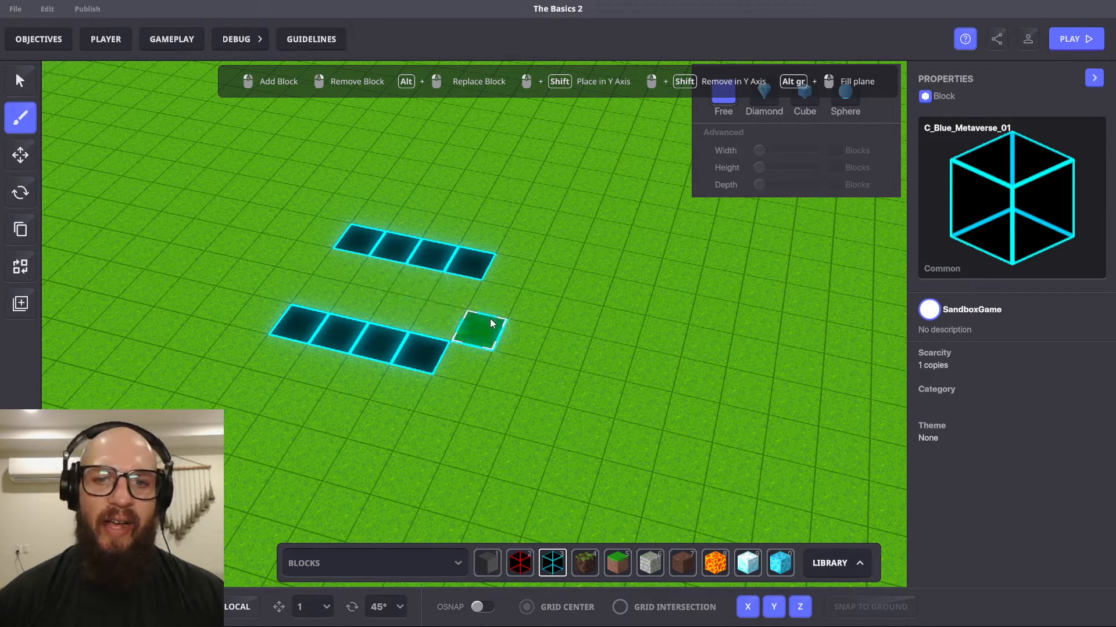
left_click_drag(490, 319, 496, 297)
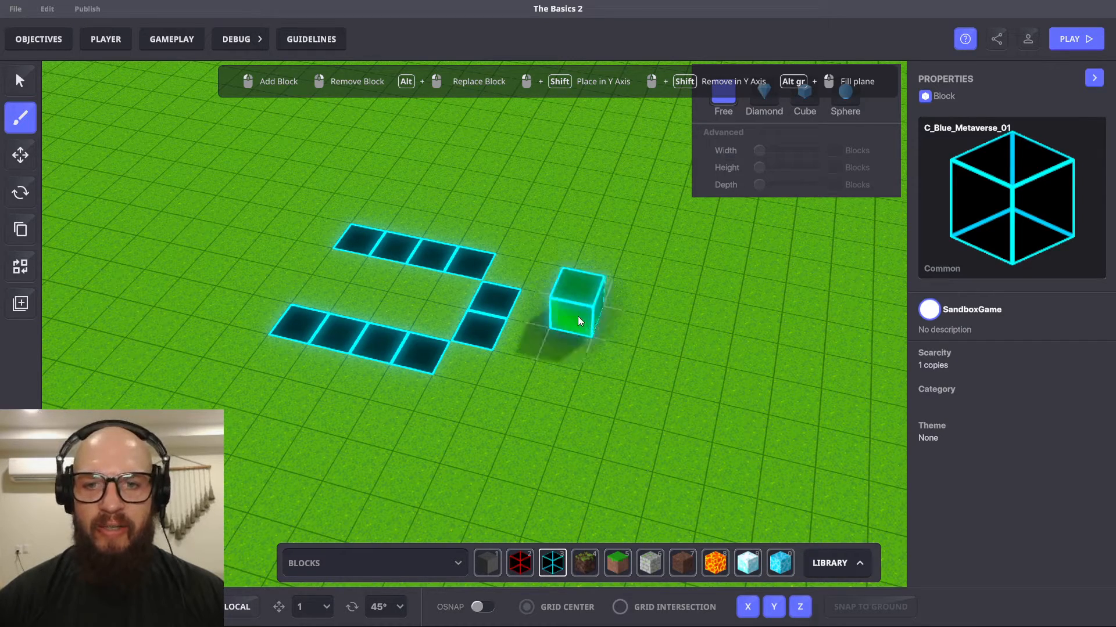
- Replace six separate grass ground blocks beside the blue rows with C_Blue_Metaverse_01 blocks
right_click(580, 318)
left_click(576, 321)
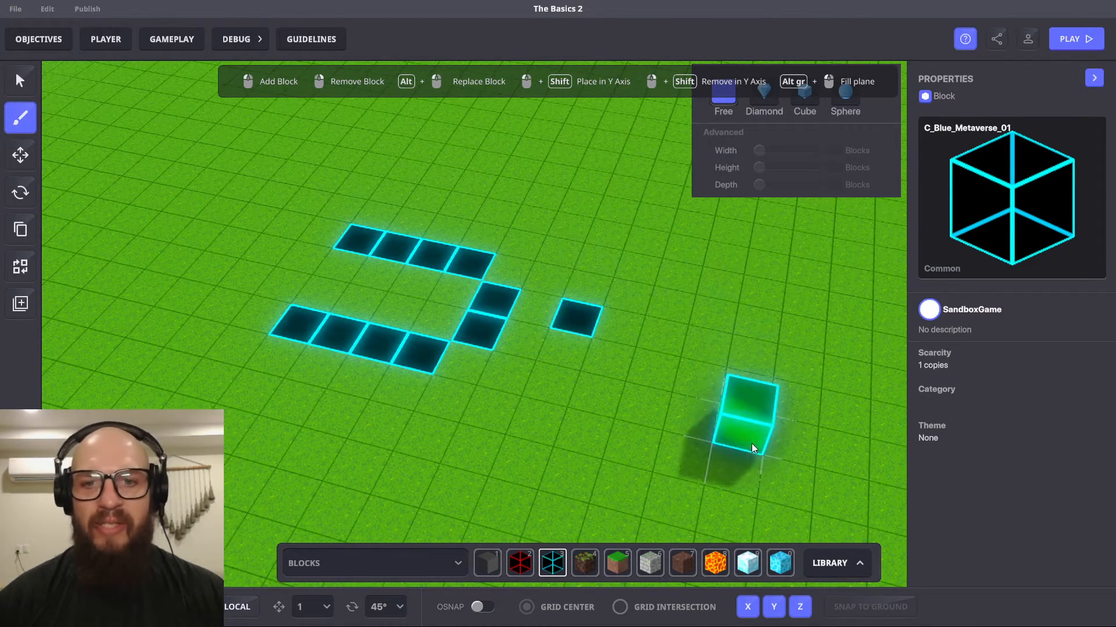
right_click(584, 431)
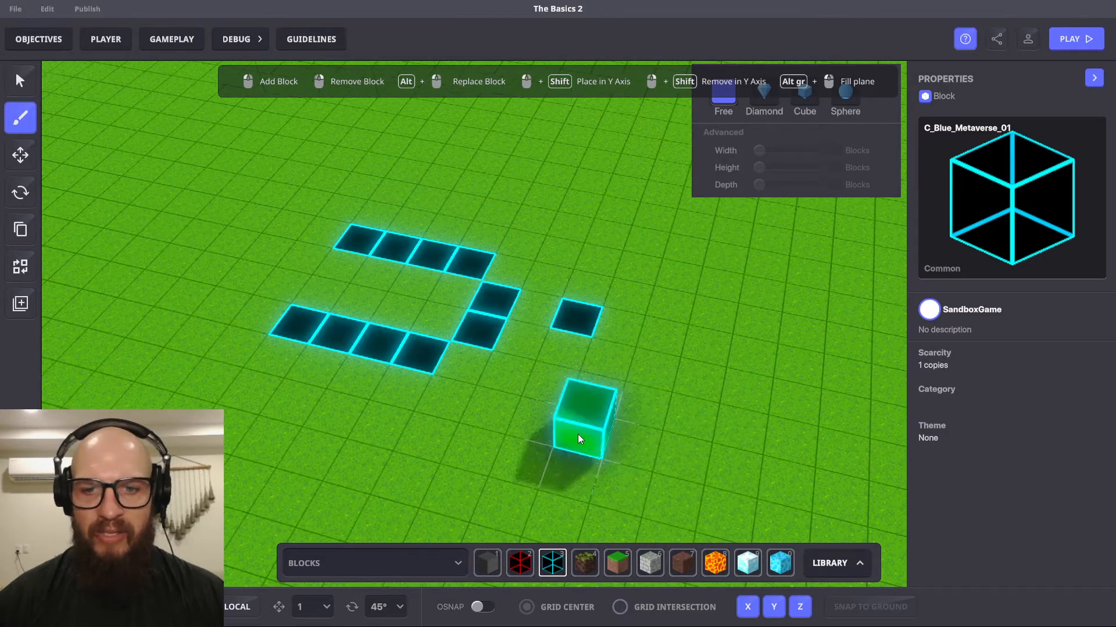
left_click(578, 433)
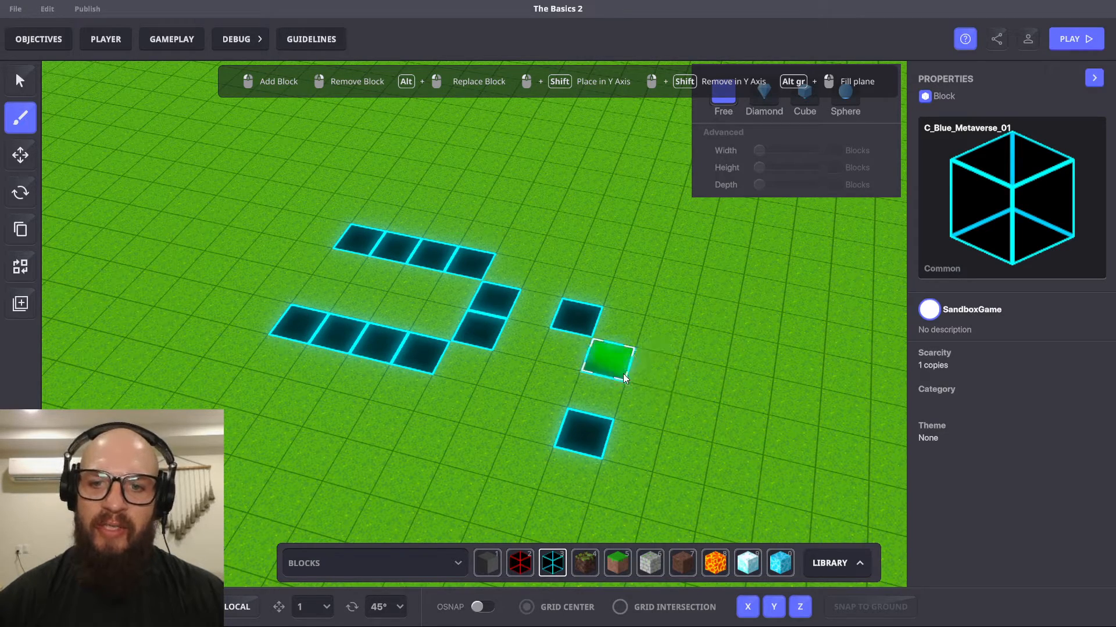
left_click(636, 389)
left_click(653, 342)
left_click(765, 356, "alt")
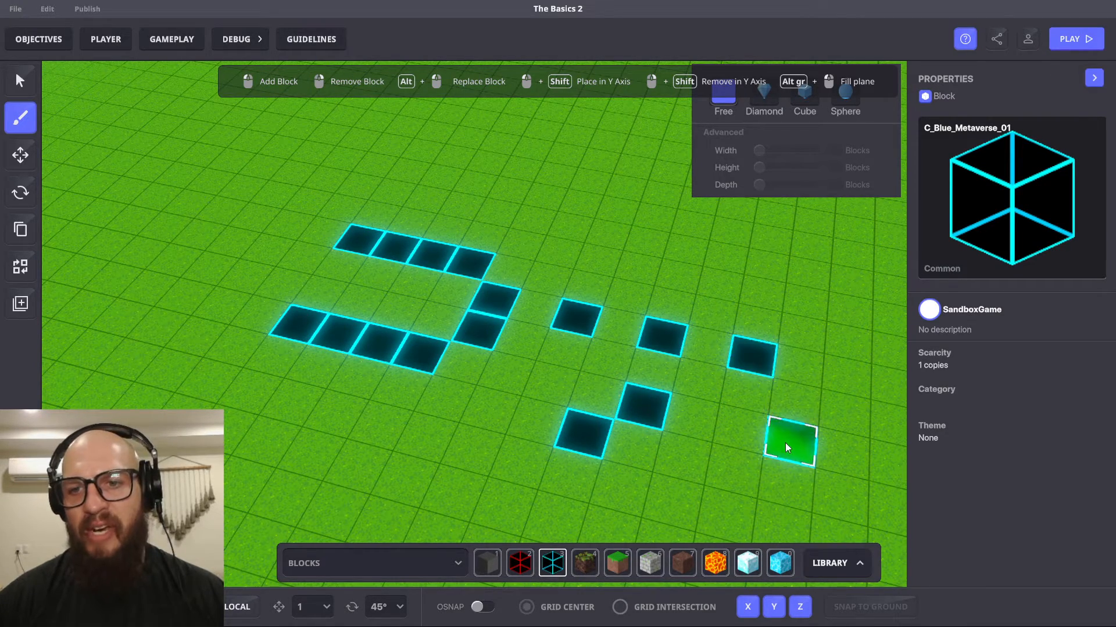
left_click(786, 443, "alt")
- Build a vertical column of C_Blue_Metaverse_01 blocks along the Y axis beside the ground pattern and remove it along the same axis
middle_click_drag(740, 473, 667, 439)
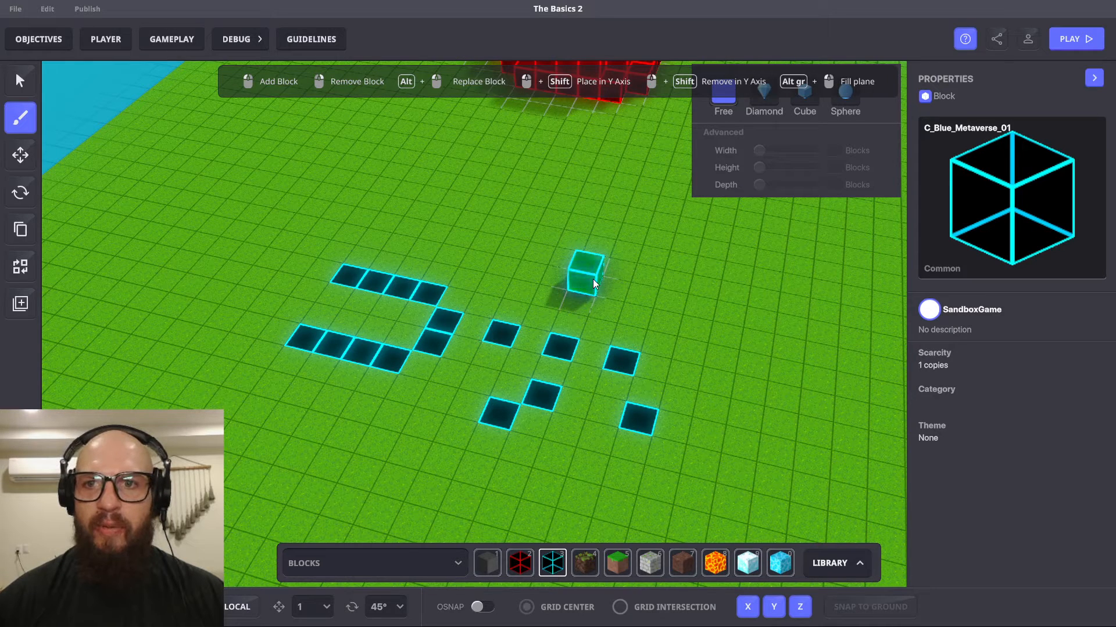
left_click_drag(592, 279, 587, 145, "shift")
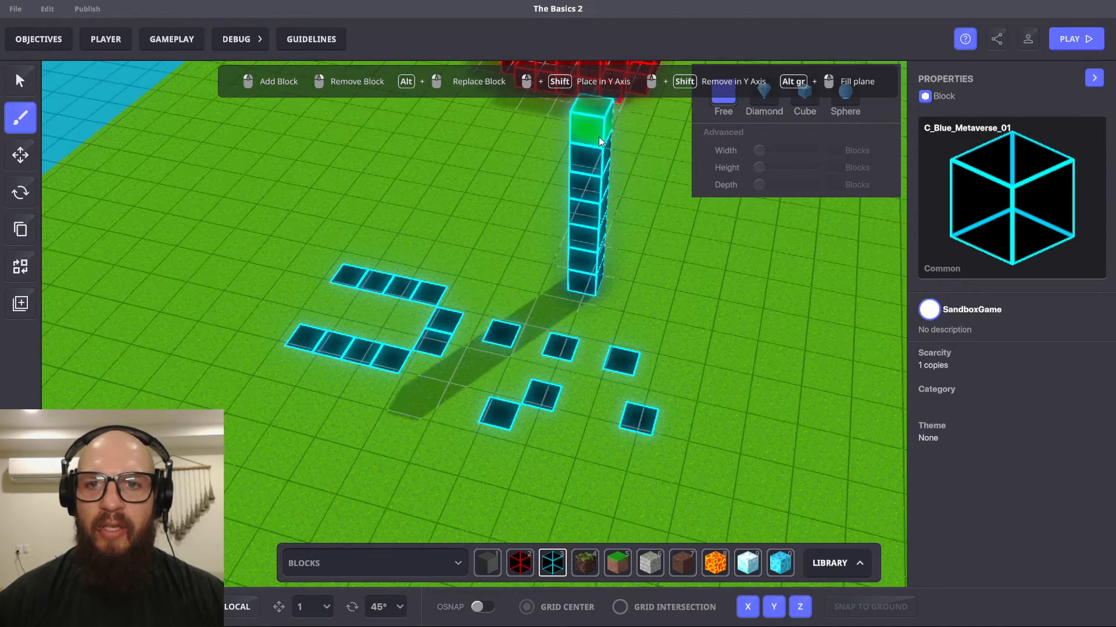
key("w")
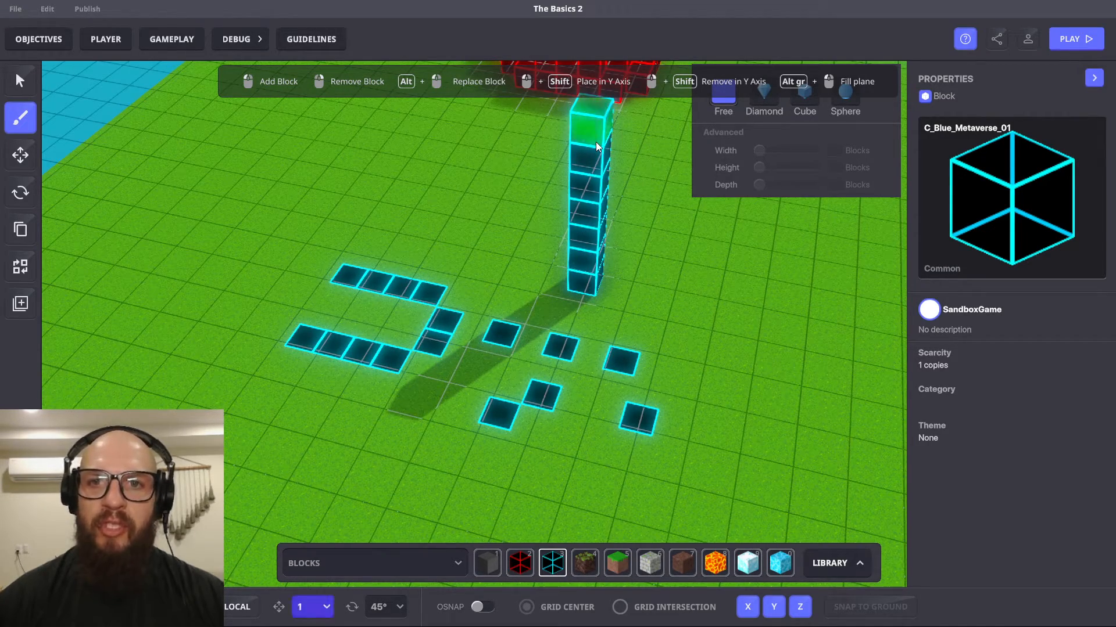
right_click_drag(595, 142, 584, 285, "shift")
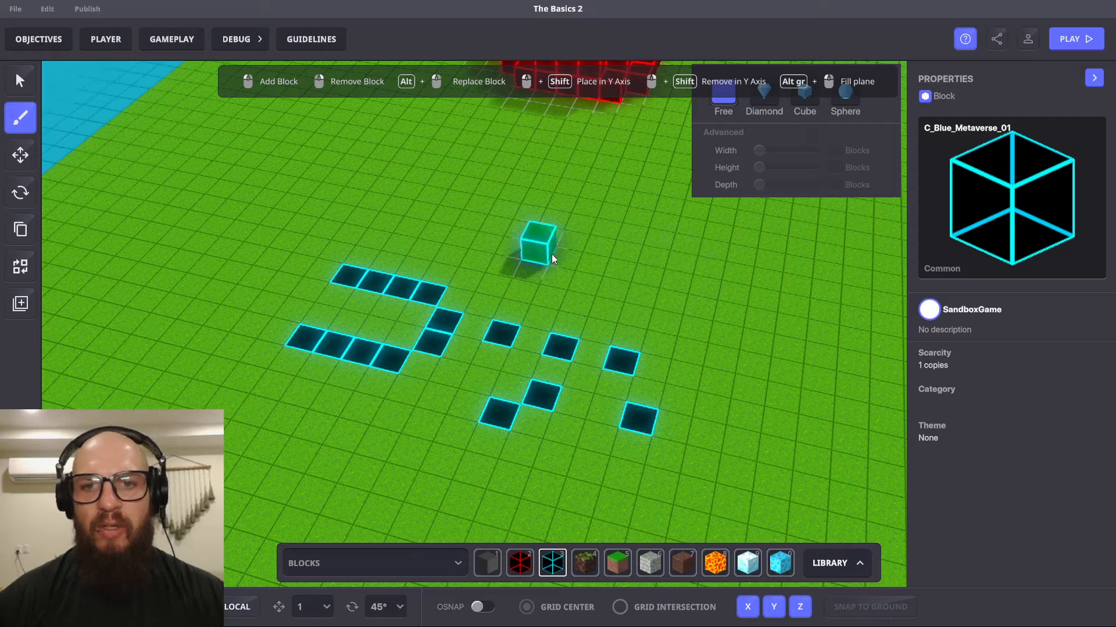
left_click_drag(552, 253, 626, 263)
right_click_drag(633, 256, 695, 319, "shift")
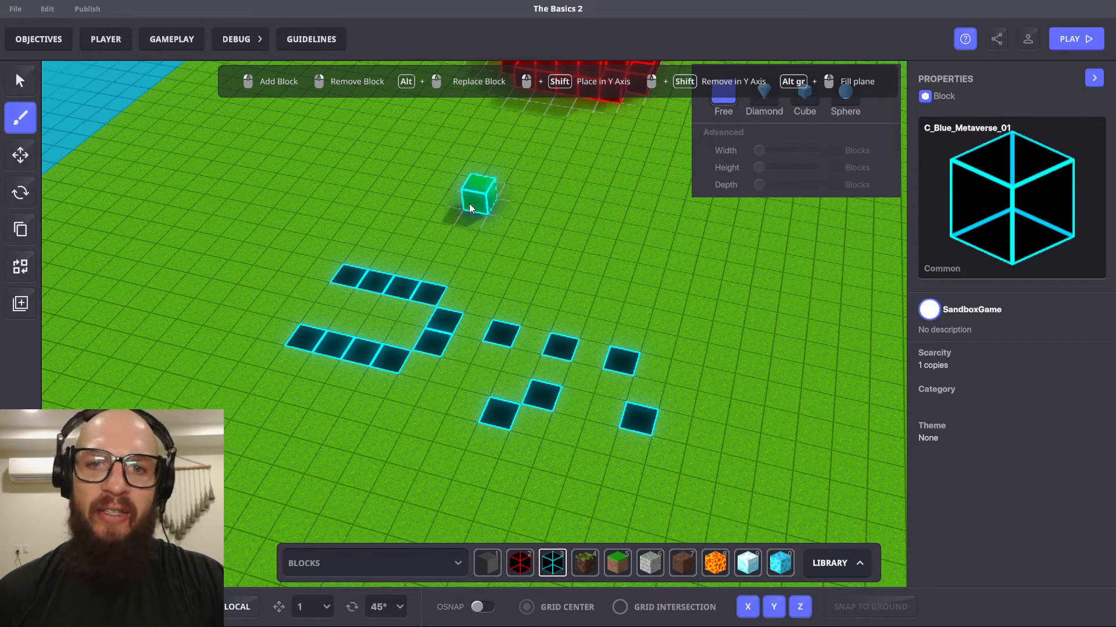
- Try to fill the ground plane with C_Blue_Metaverse_01 blocks and undo the fill
scroll(623, 296, "down", 5)
middle_click_drag(642, 325, 444, 337)
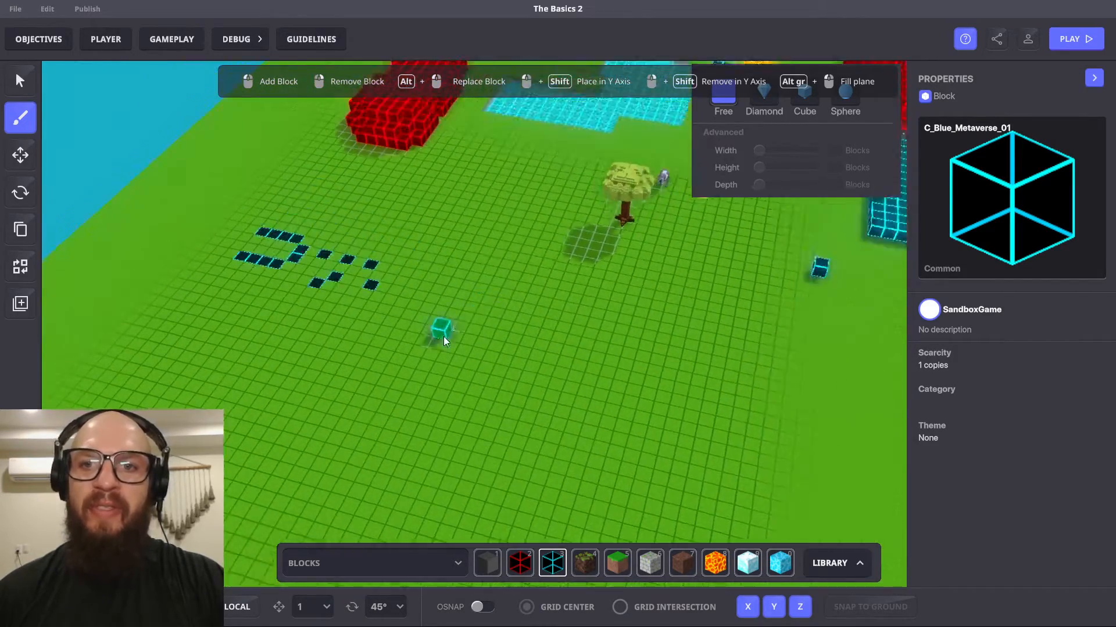
scroll(424, 312, "down", 5)
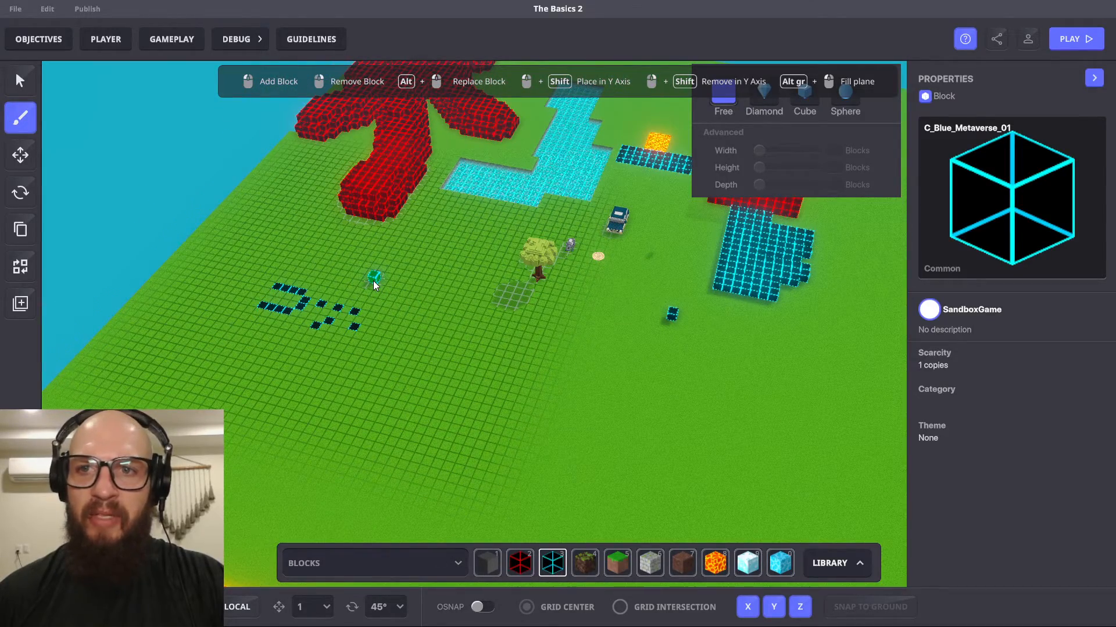
left_click(373, 281, "alt")
scroll(477, 337, "up", 2)
middle_click_drag(477, 340, 496, 398)
key("ctrl+z")
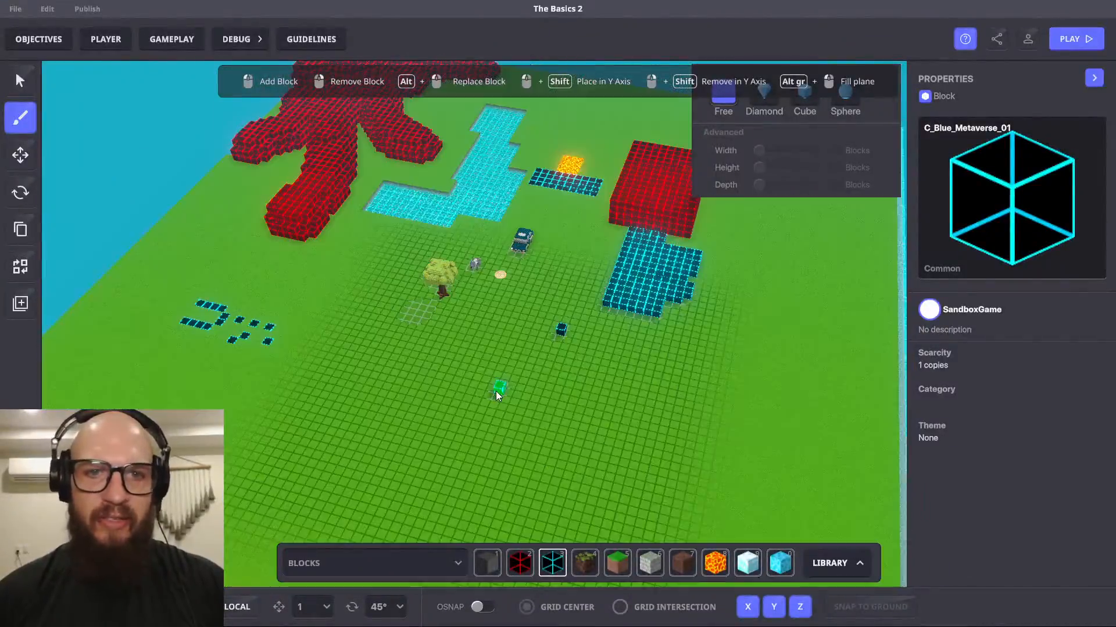
scroll(340, 372, "up", 5)
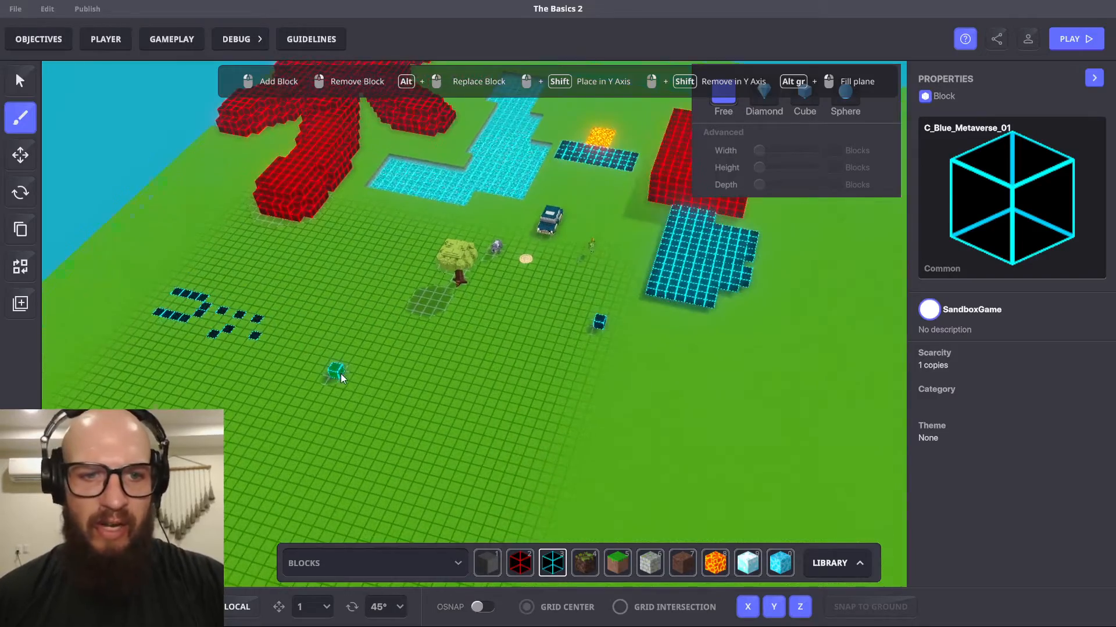
middle_click_drag(338, 368, 523, 273)
scroll(367, 368, "up", 2)
scroll(343, 372, "down", 2)
scroll(367, 315, "up", 2)
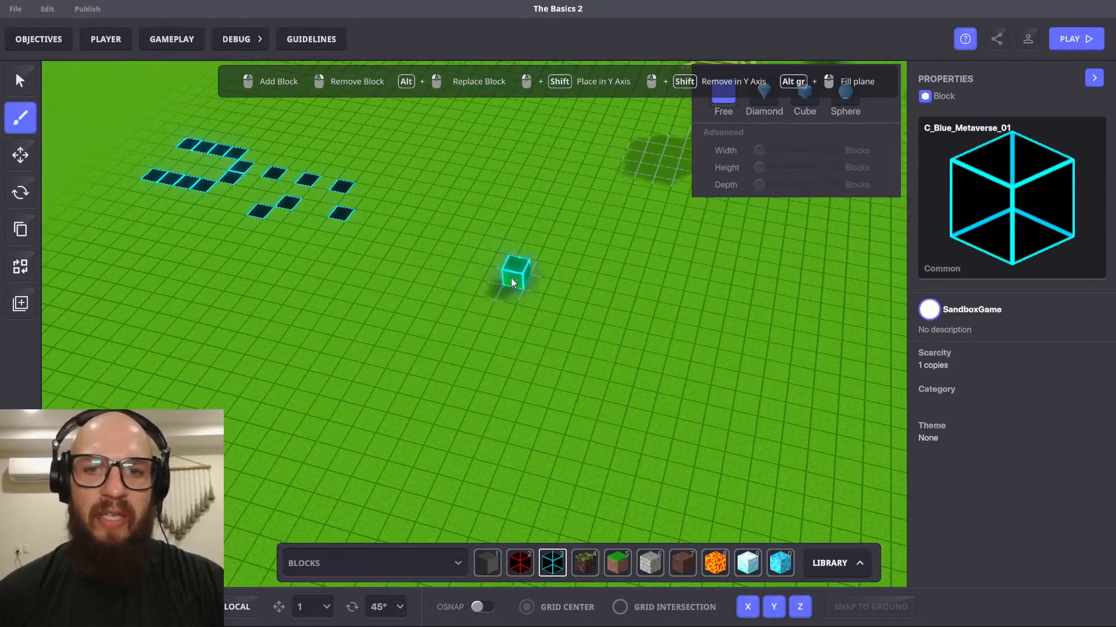
- Remove ground blocks to dig a large rectangular pit, an adjoining smaller pit, and a separate long trench in the grass
right_click_drag(440, 305, 639, 492)
middle_click_drag(709, 433, 592, 348)
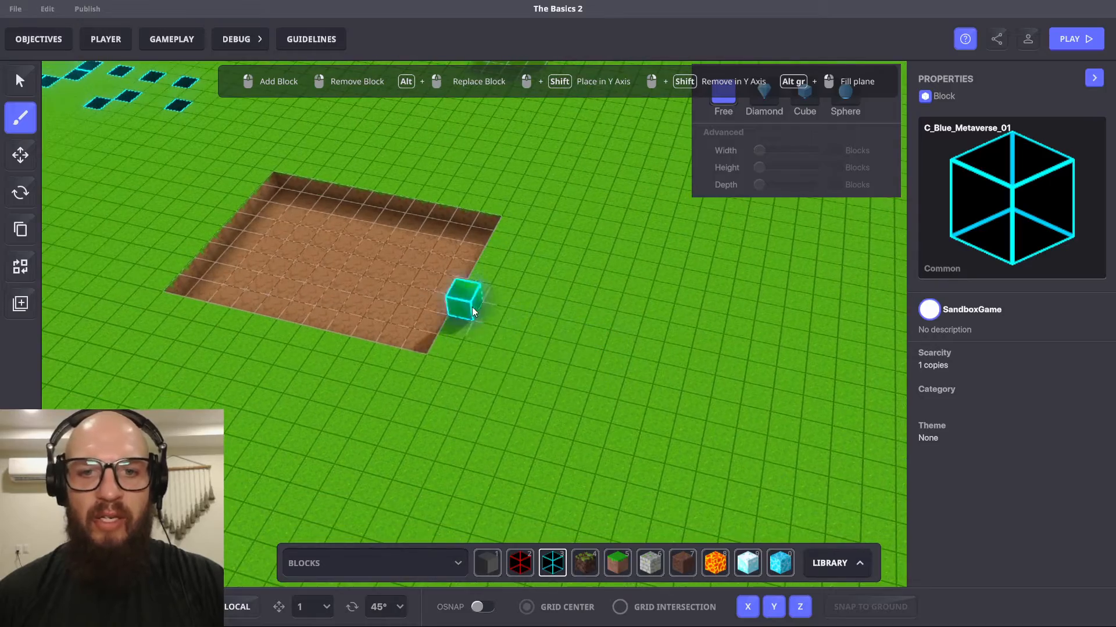
right_click_drag(469, 309, 514, 454)
middle_click_drag(659, 435, 484, 383)
right_click_drag(309, 285, 570, 323)
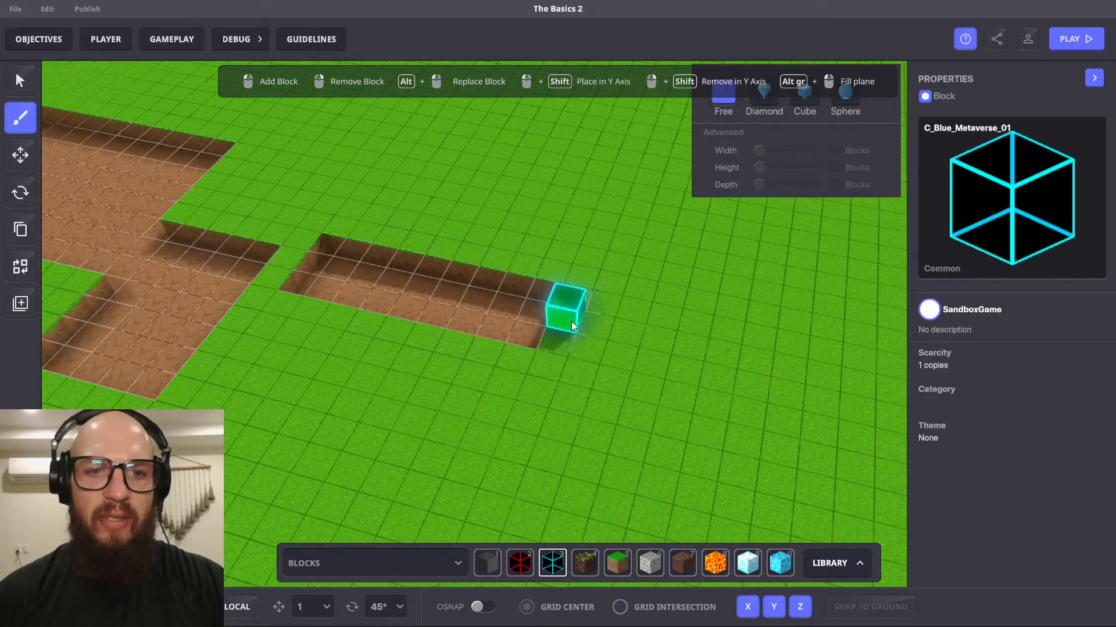
scroll(574, 419, "down", 3)
middle_click_drag(572, 422, 627, 428)
middle_click_drag(440, 387, 525, 381)
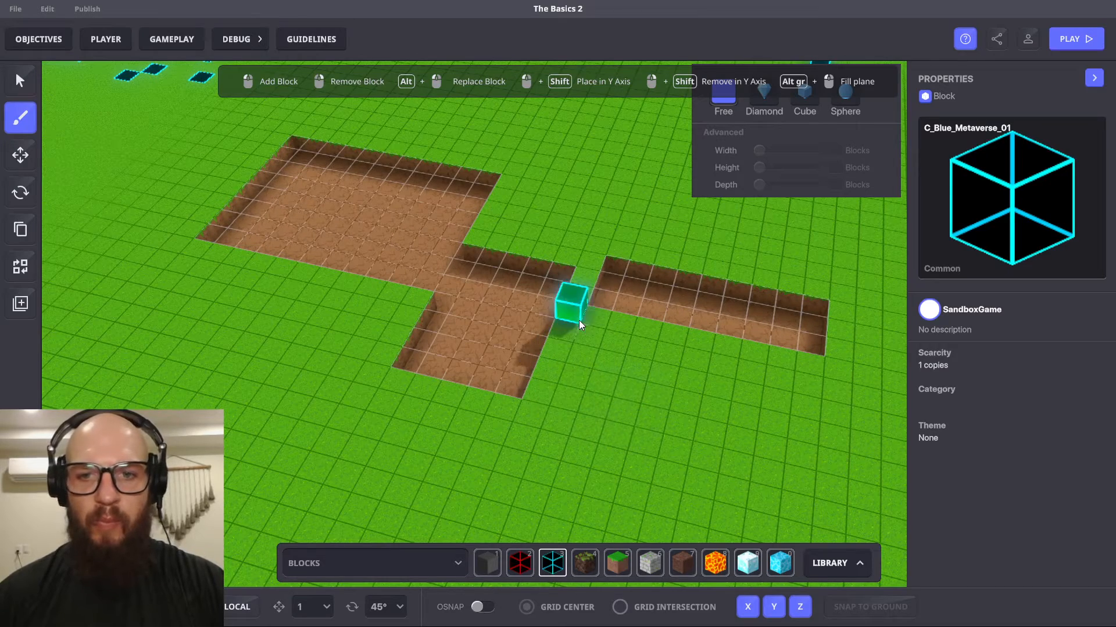
- Try to replace a row of three grass blocks beside the smaller pit with C_Blue_Metaverse_01 and undo the replacement
right_click_drag(535, 391, 597, 400)
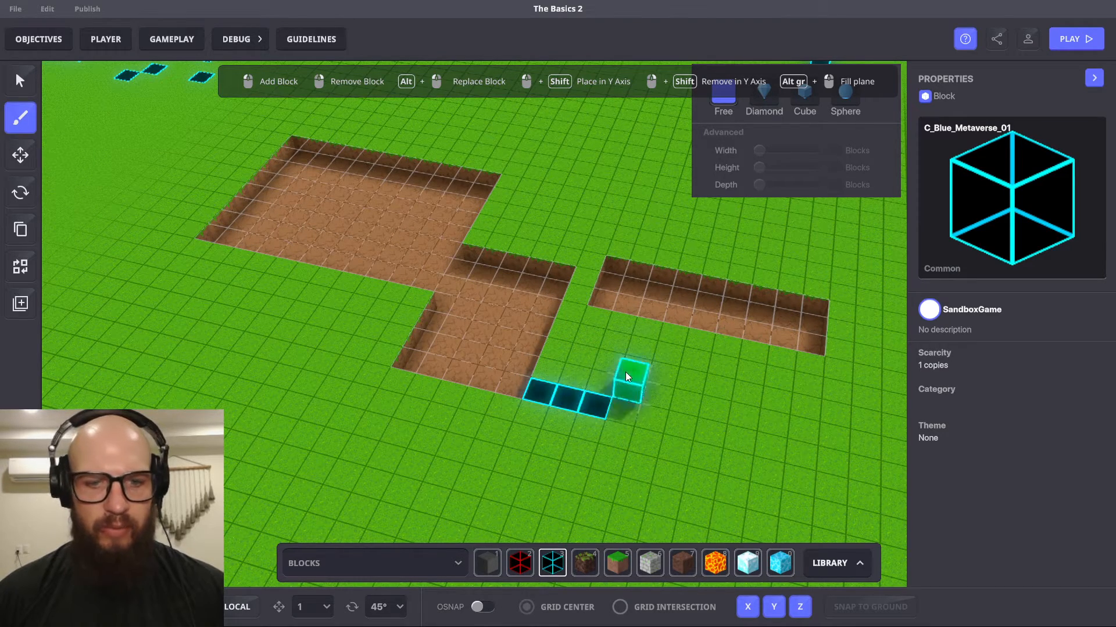
key("ctrl+z")
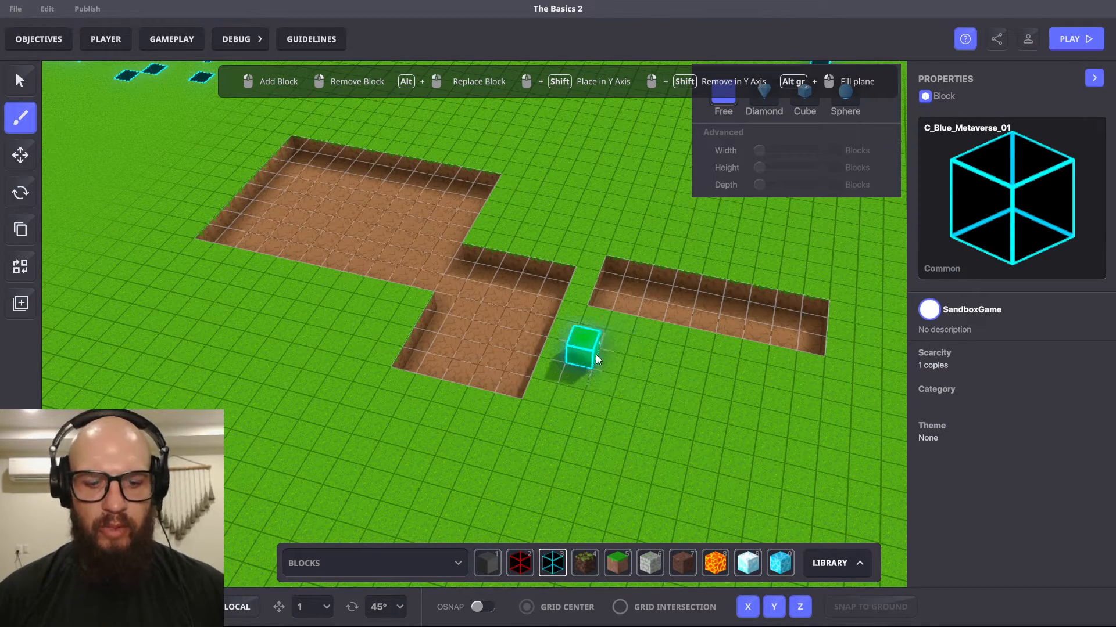
- Try a plane fill of C_Blue_Metaverse_01 inside the two joined pits and undo the fill
key("space")
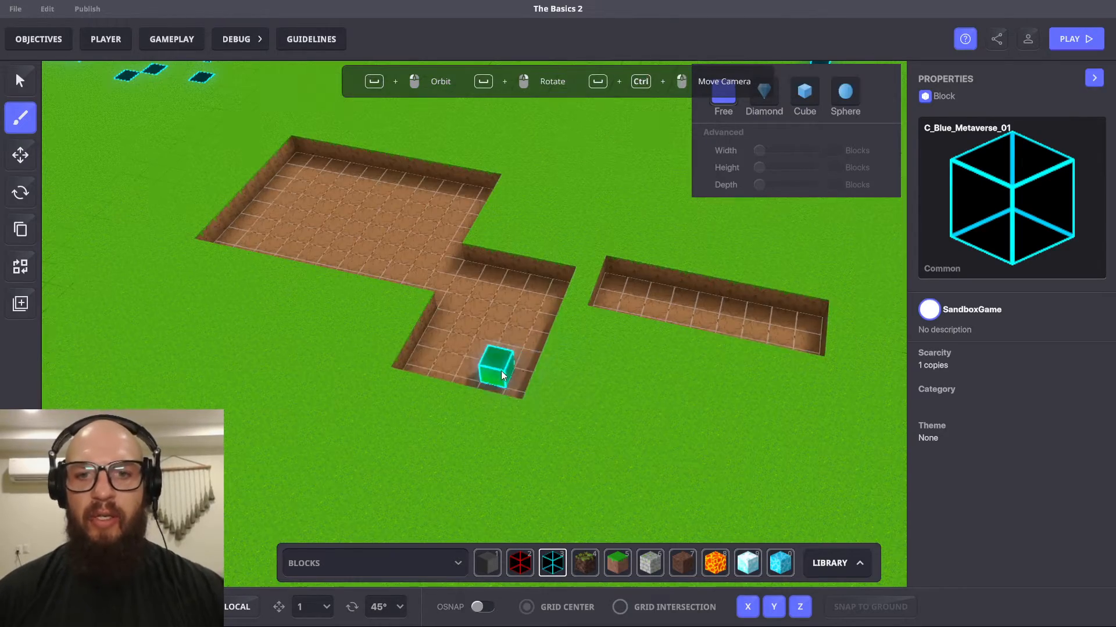
right_click_drag(501, 371, 548, 379)
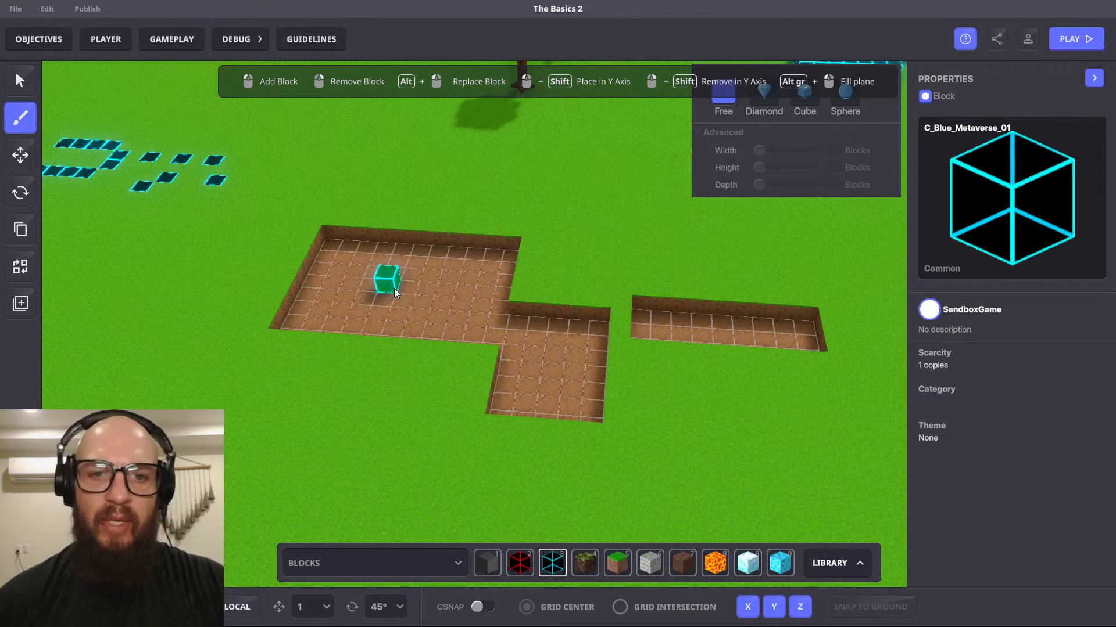
left_click(395, 289, "ctrl+alt")
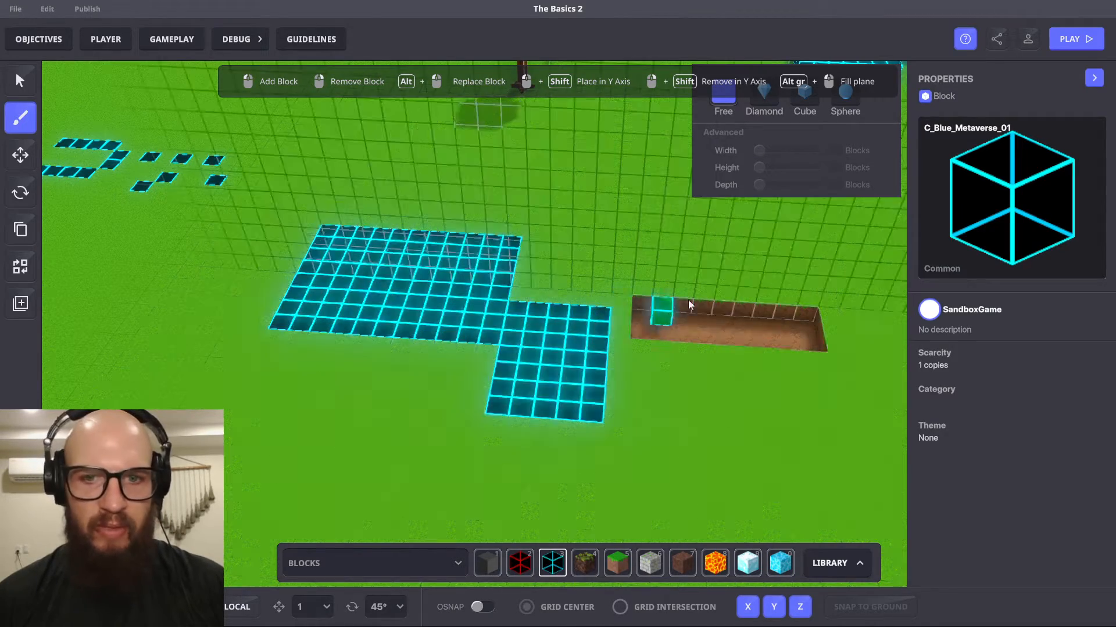
key("ctrl+z")
- Open a one-block link between the pits and the trench, fill the joined cavity with C_Blue_Metaverse_01, and undo both changes
right_click(624, 295)
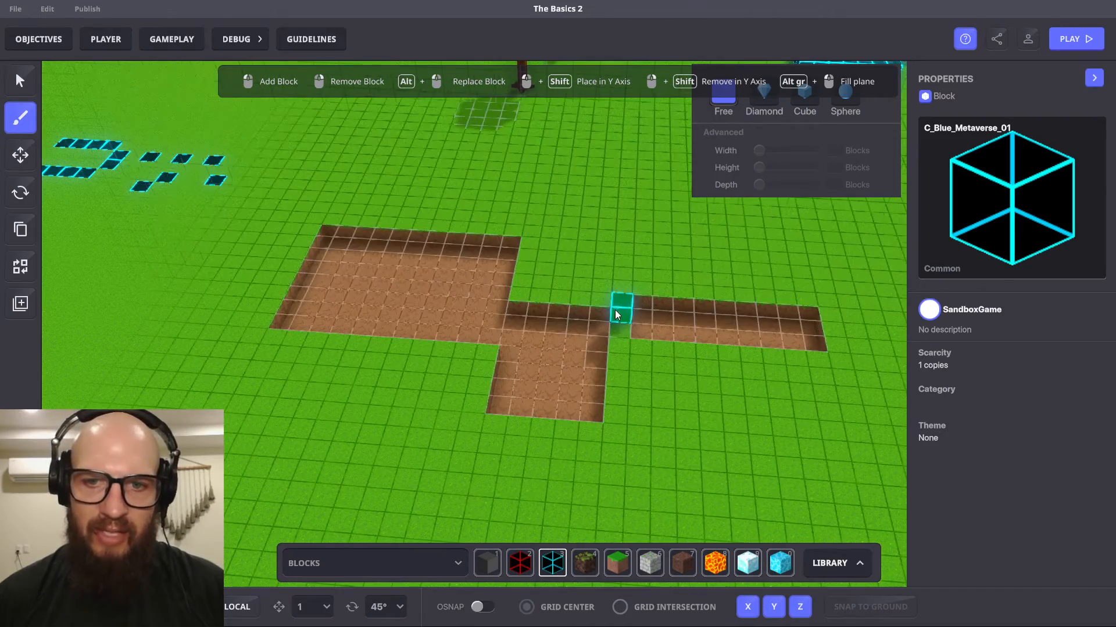
right_click(616, 309)
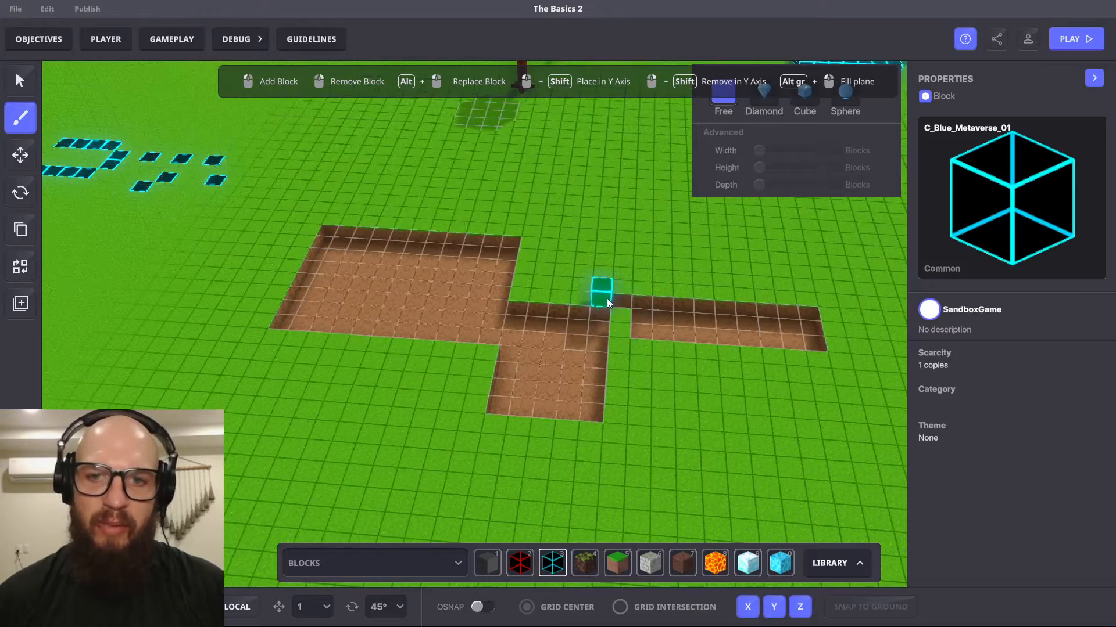
left_click(622, 326)
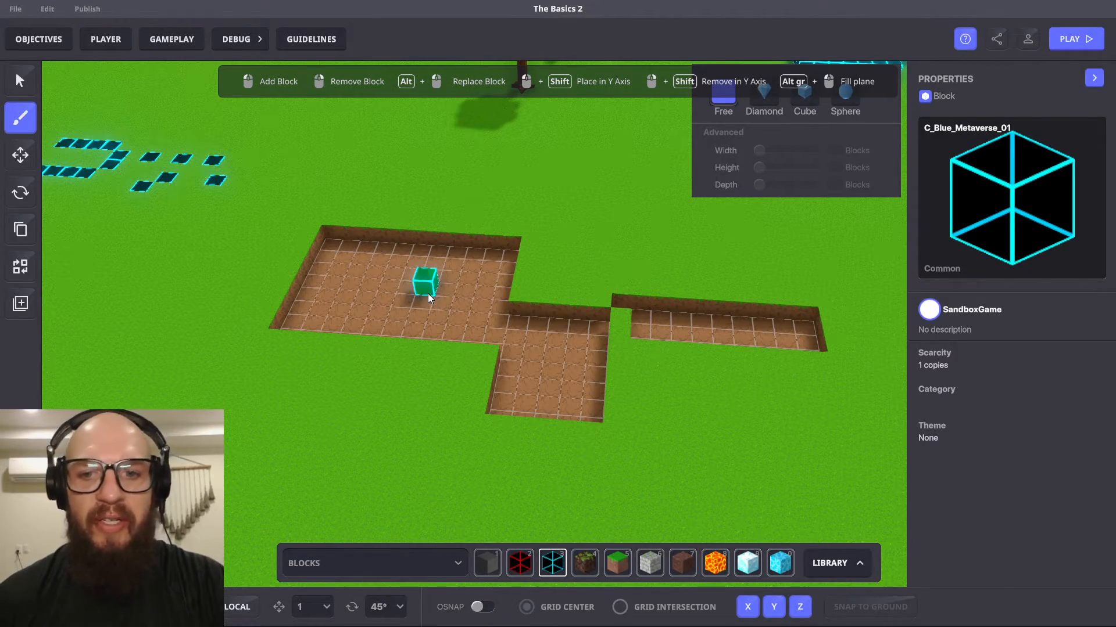
left_click(428, 294, "ctrl+alt")
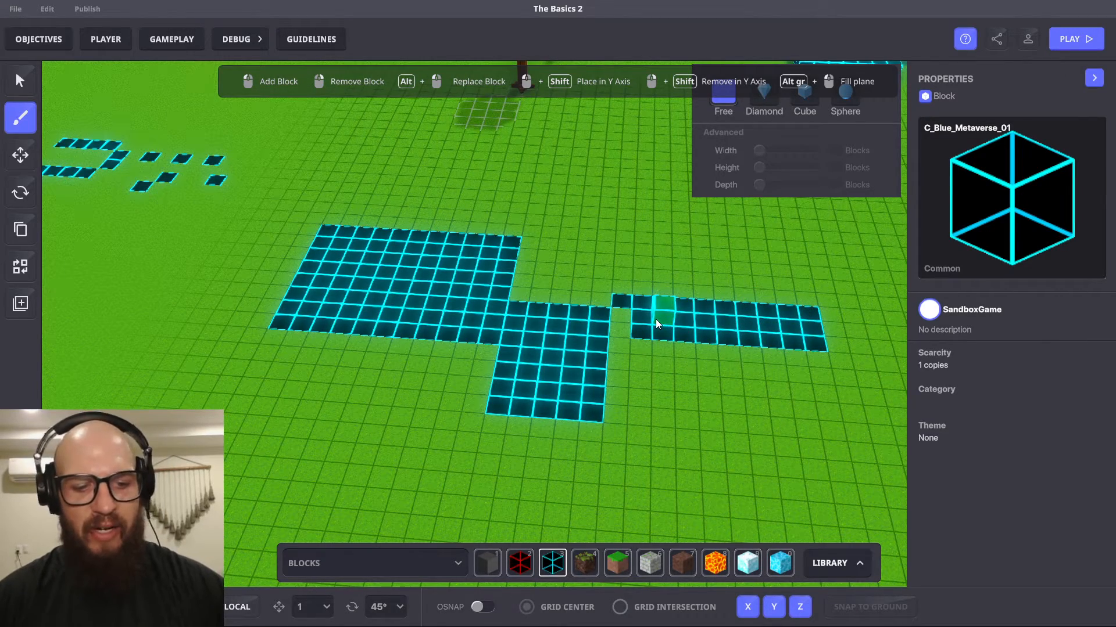
key("ctrl+z")
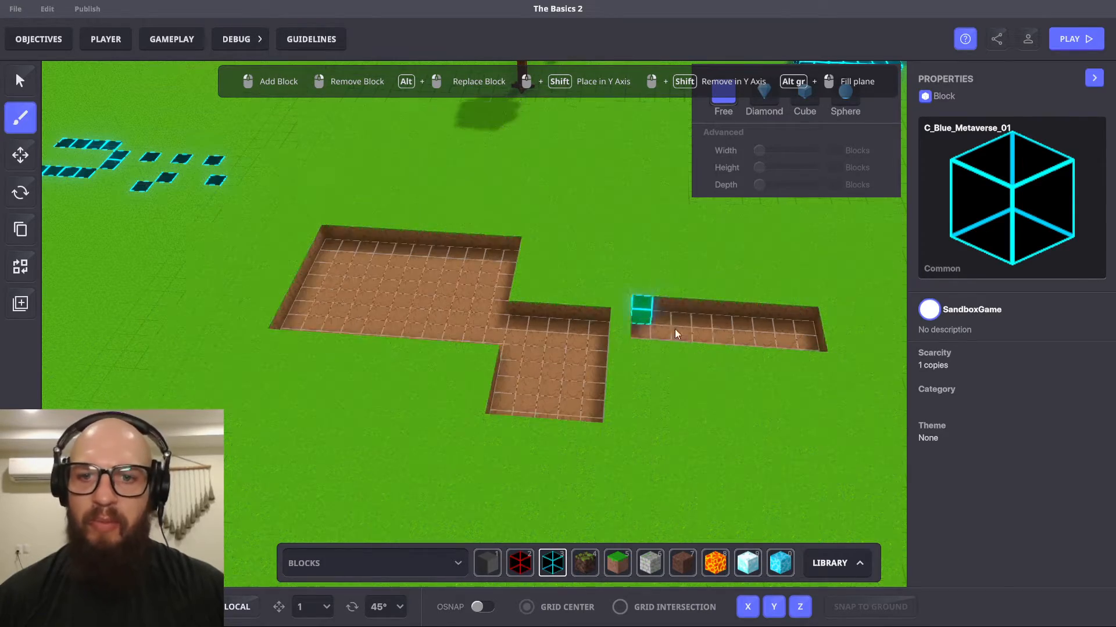
- Fill the joined pits and the separate trench with C_Blue_Metaverse_01 blocks up to ground level
left_click(430, 302, "ctrl+alt")
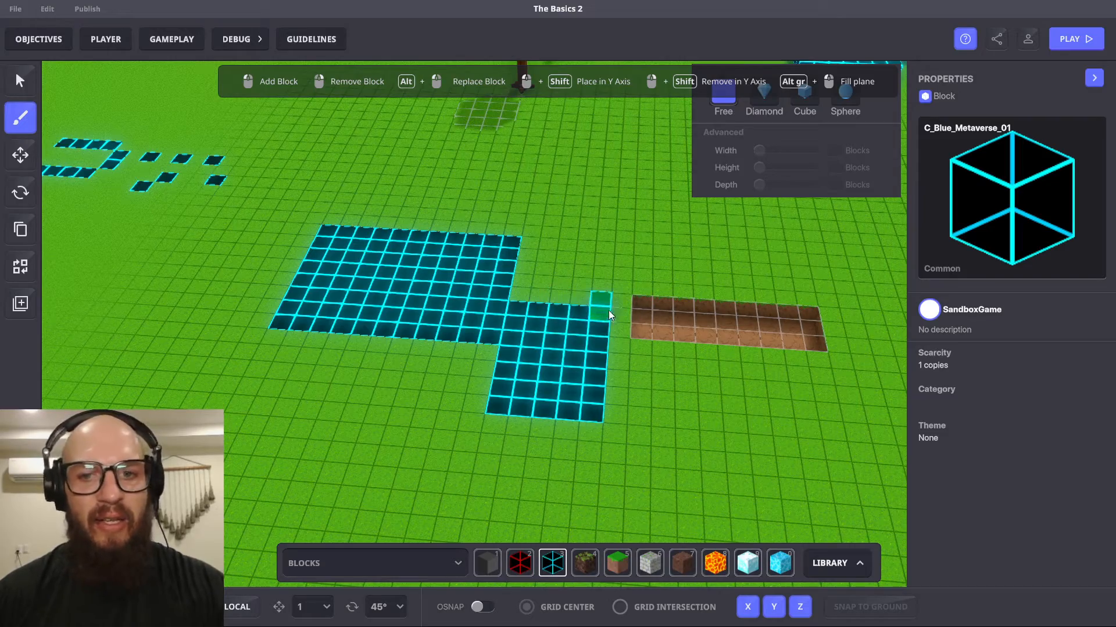
left_click(703, 318, "ctrl+alt")
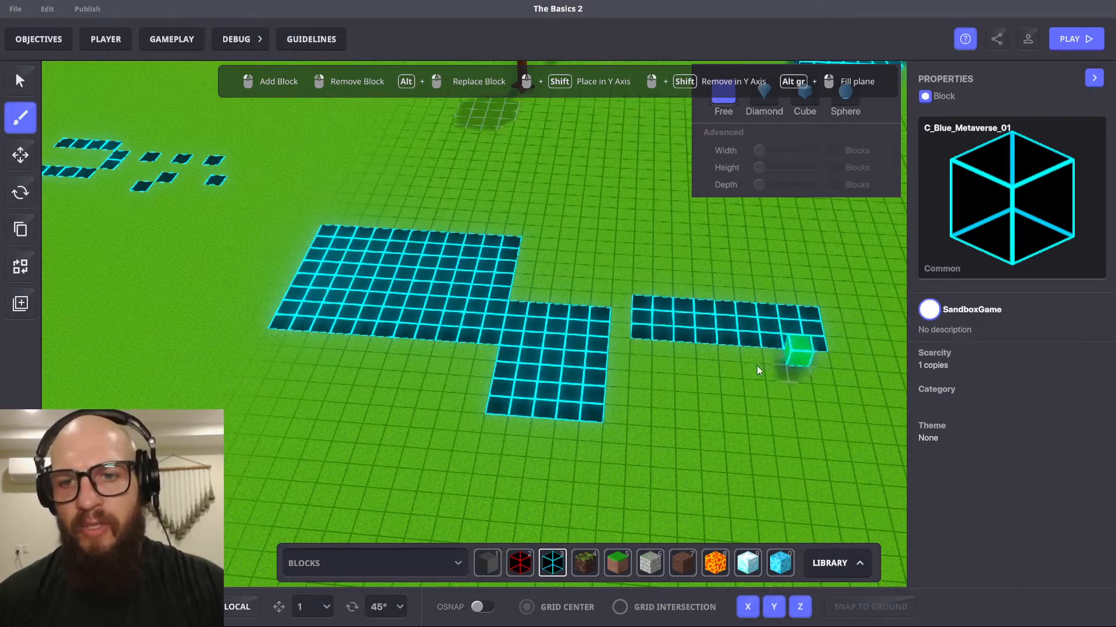
- Examine the filled blue areas and the surrounding red, water and tree builds across the map
middle_click_drag(697, 375, 626, 423)
scroll(587, 370, "down", 3)
scroll(626, 424, "down", 2)
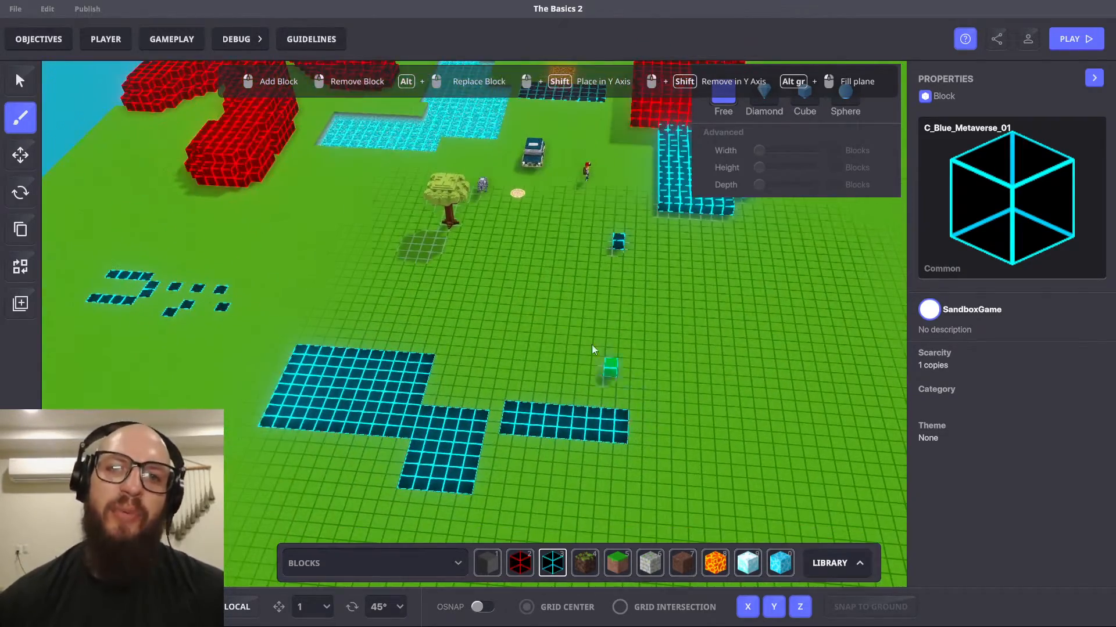
scroll(485, 303, "up", 2)
middle_click_drag(486, 303, 523, 360)
scroll(518, 293, "down", 2)
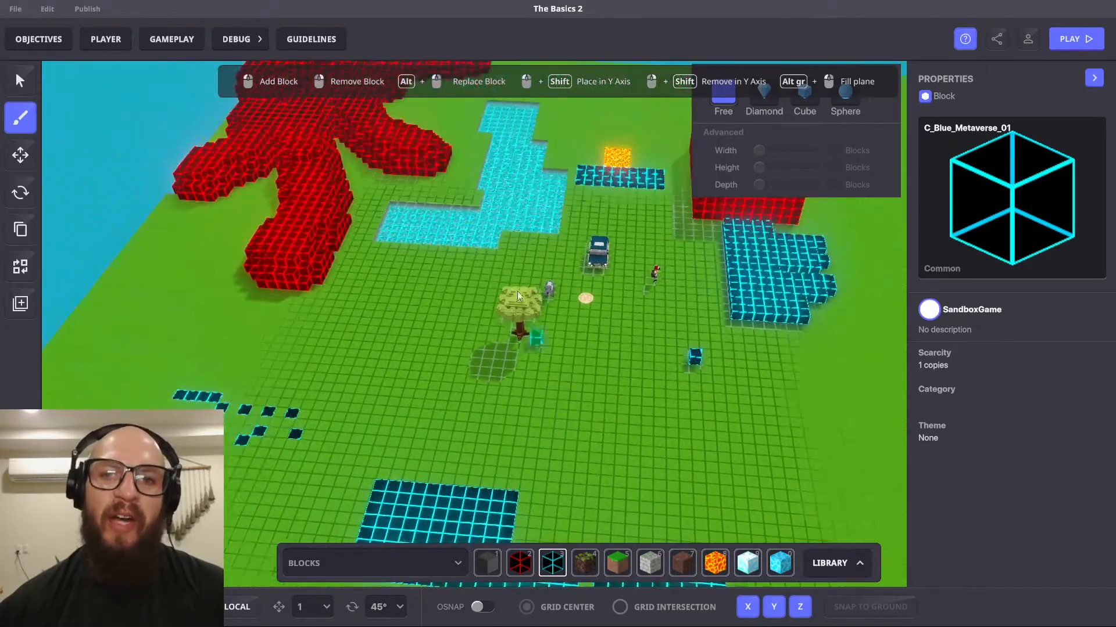
middle_click_drag(525, 211, 560, 280)
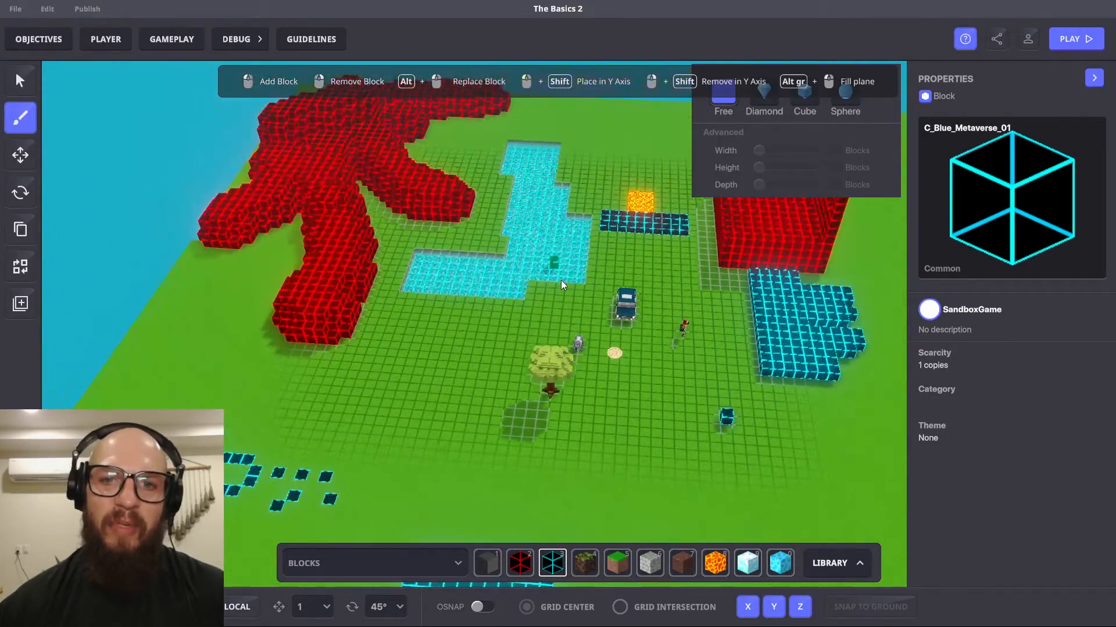
middle_click_drag(638, 392, 598, 309)
scroll(532, 383, "up", 1)
scroll(608, 386, "up", 2)
middle_click_drag(608, 386, 538, 245)
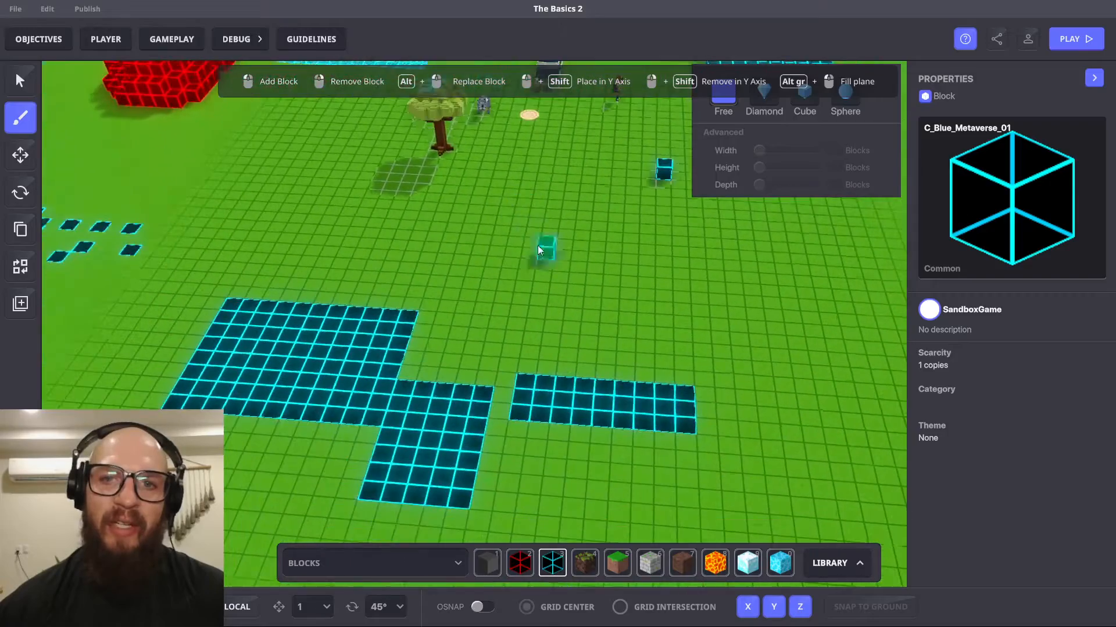
scroll(542, 277, "up", 1)
scroll(533, 260, "down", 1)
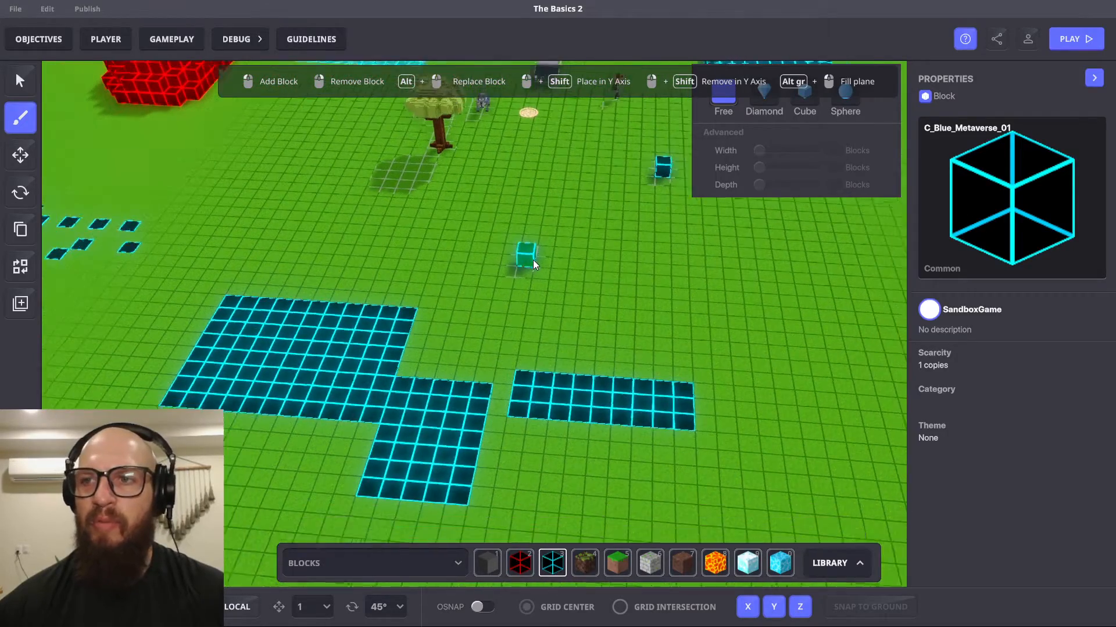
- Hide the helper hints and collapse the block properties to free up the view of the map
left_click(964, 39)
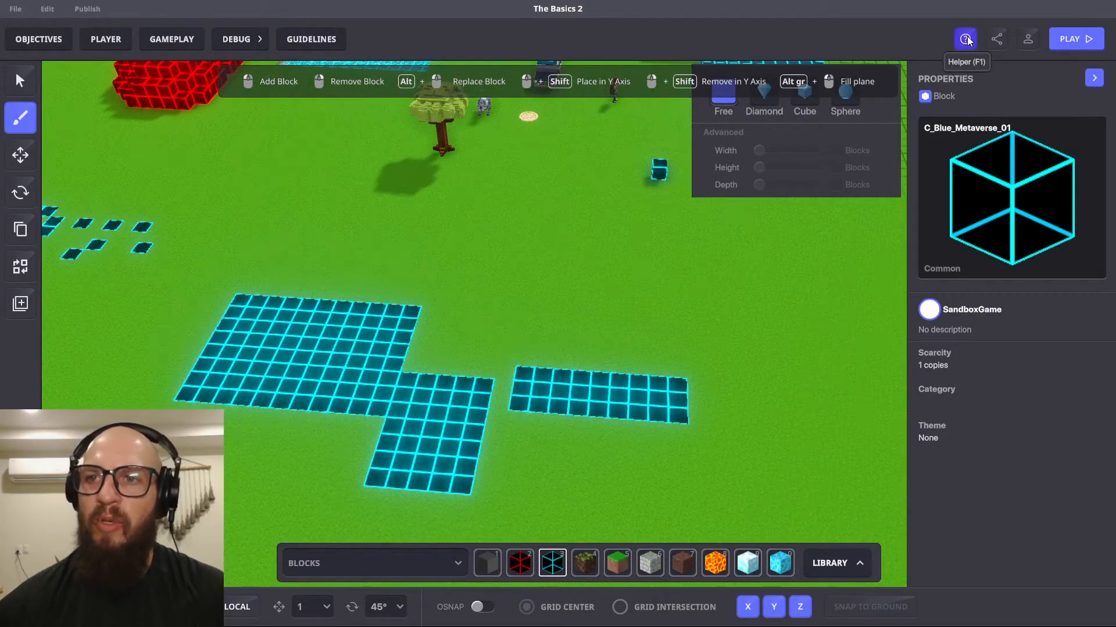
left_click(1094, 78)
middle_click_drag(751, 359, 828, 316)
scroll(828, 314, "down", 2)
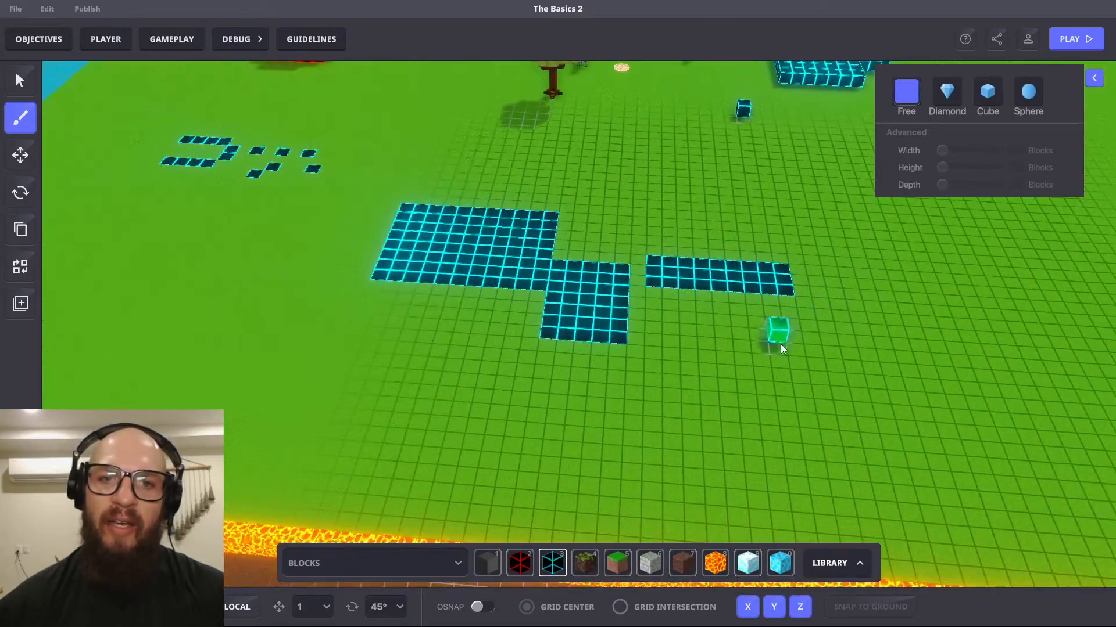
middle_click_drag(780, 344, 855, 242)
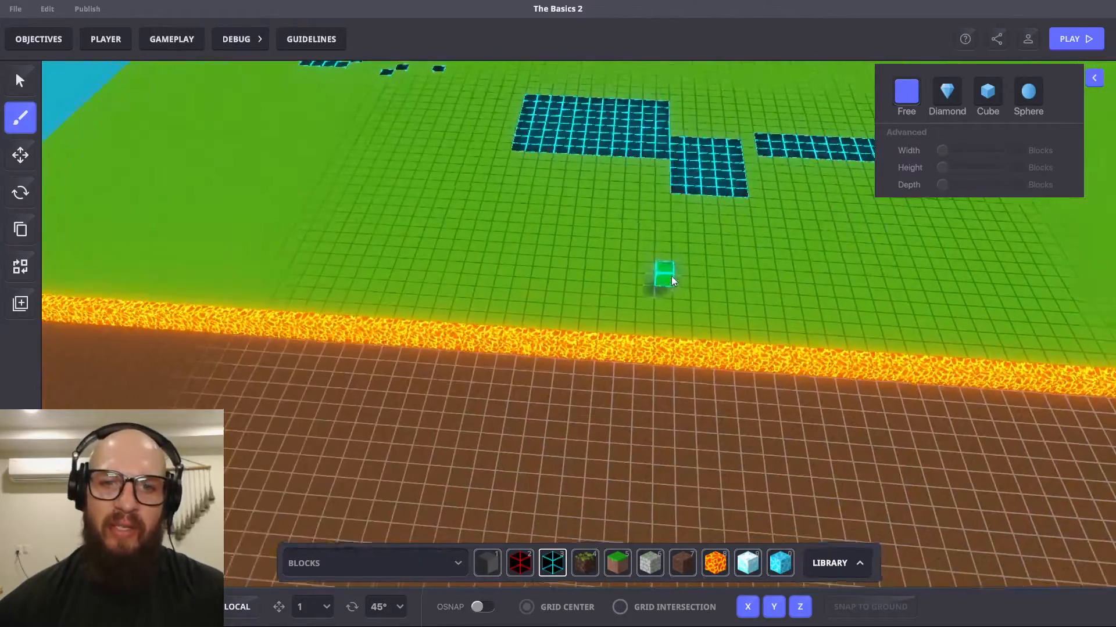
middle_click_drag(671, 276, 707, 280)
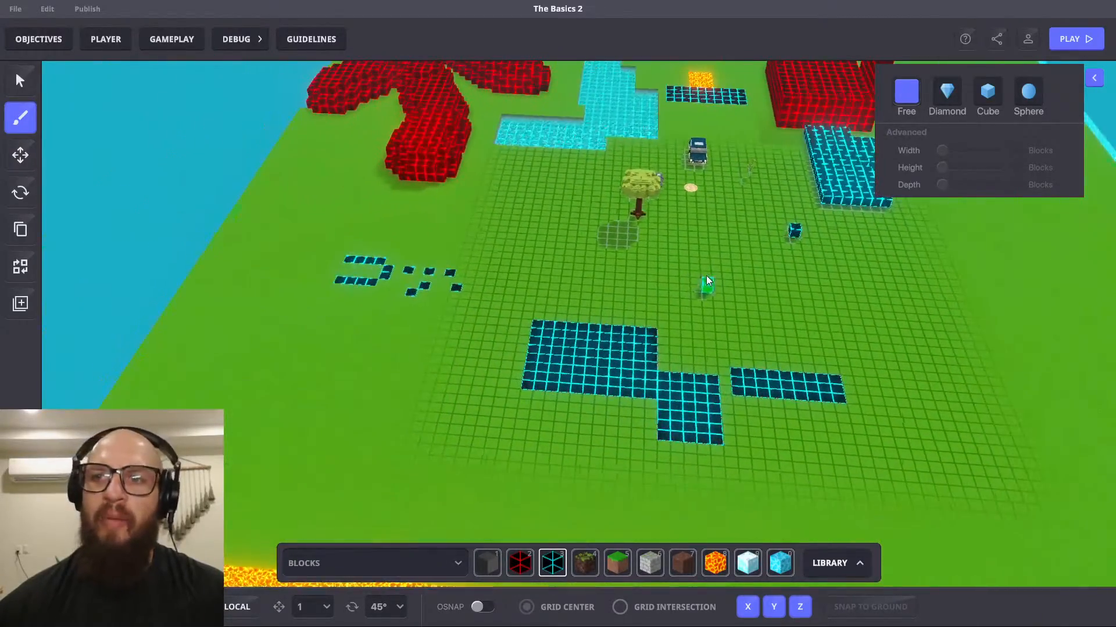
- Choose the Sphere brush shape and bring it to the empty map corner between the lava and water edges
left_click(1028, 91)
middle_click_drag(648, 254, 729, 484)
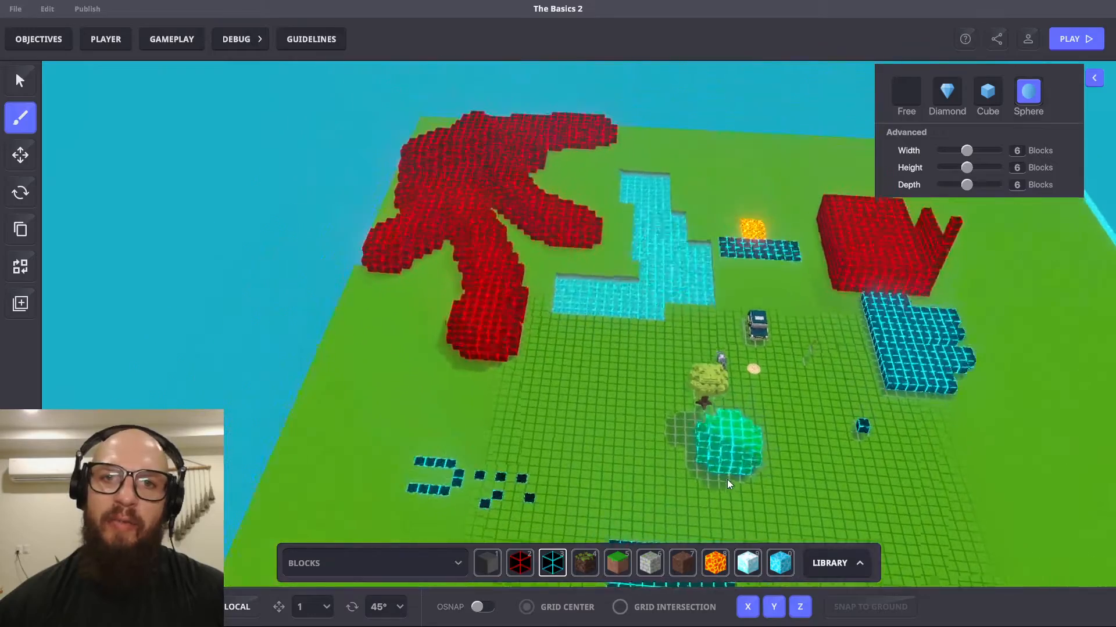
mouse_move(573, 373)
middle_mouse_down()
mouse_move(561, 335)
mouse_move(579, 353)
middle_mouse_up()
middle_click_drag(691, 410, 581, 225)
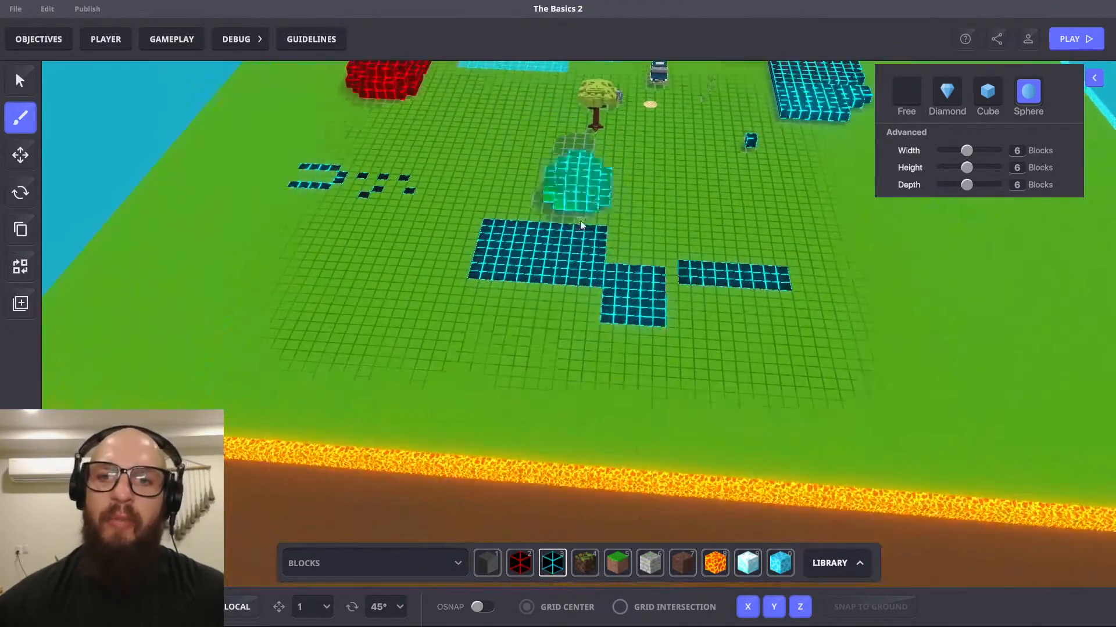
mouse_move(730, 305)
middle_mouse_down()
mouse_move(595, 218)
mouse_move(336, 269)
middle_mouse_up()
mouse_move(645, 294)
middle_mouse_down()
mouse_move(540, 323)
mouse_move(512, 226)
mouse_move(517, 257)
middle_mouse_up()
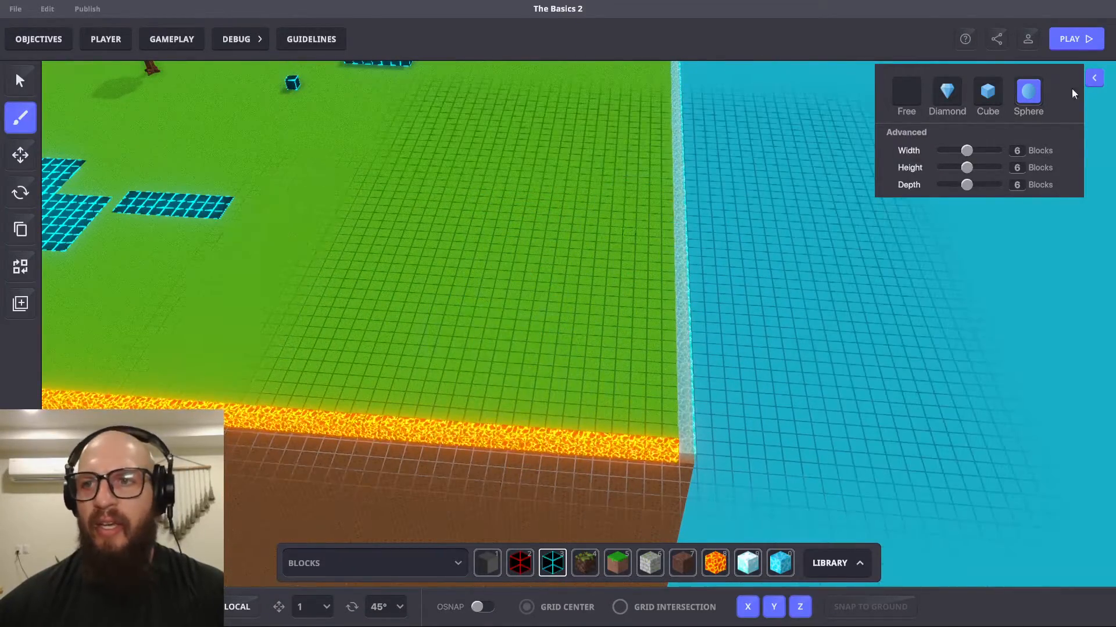
- Try drawing two flat rectangular patches of C_Blue_Metaverse_01 with the Free brush near the map corner, and undo both
left_click(907, 93)
left_click_drag(379, 180, 491, 237)
left_click_drag(451, 315, 398, 341)
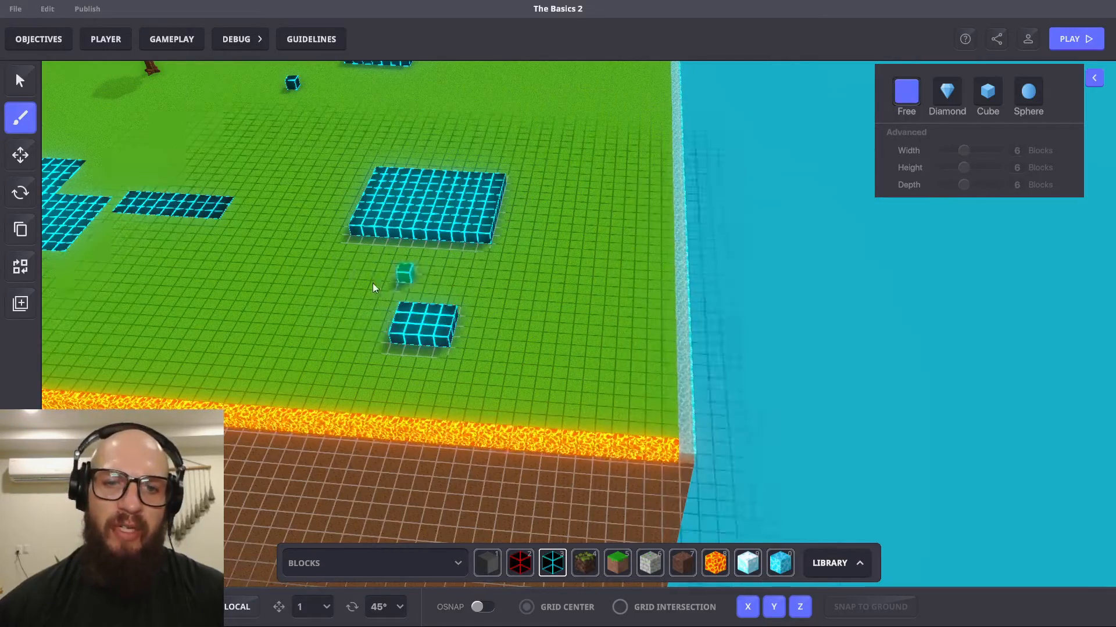
key("ctrl+z")
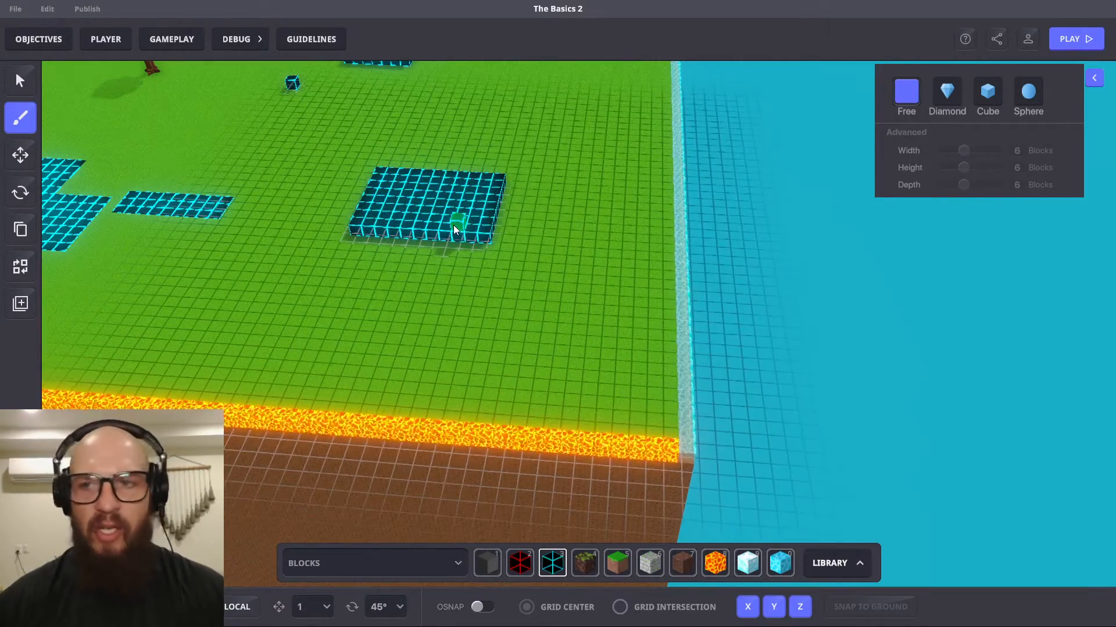
key("ctrl+z")
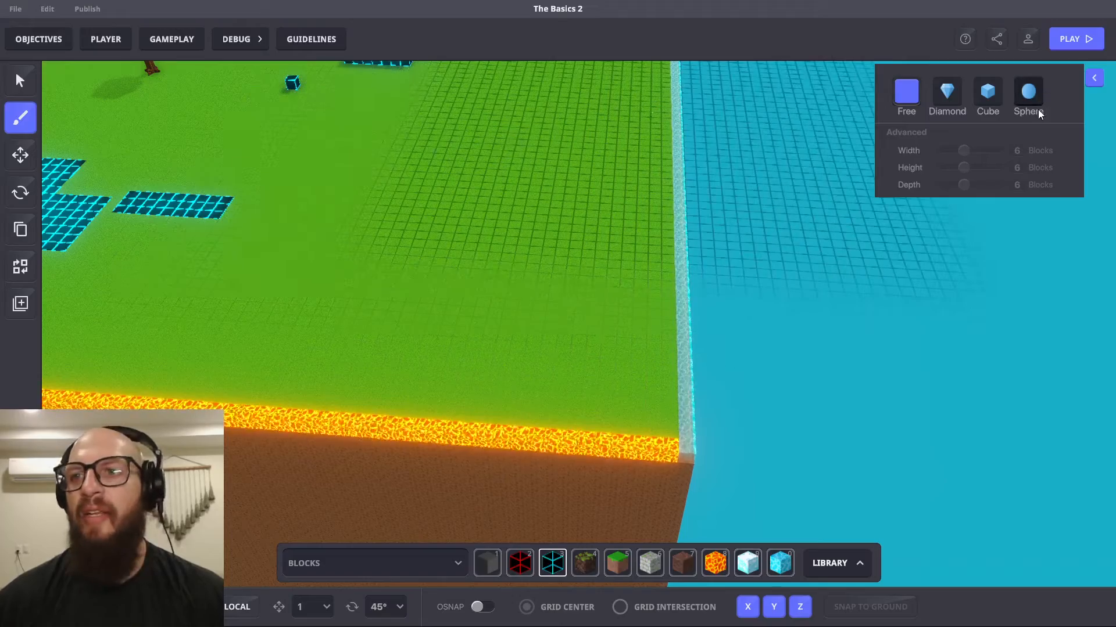
- Paint a large branching mass of C_Blue_Metaverse_01 along the map corner with the Sphere brush at 6 × 6 × 6 blocks
left_click(1028, 93)
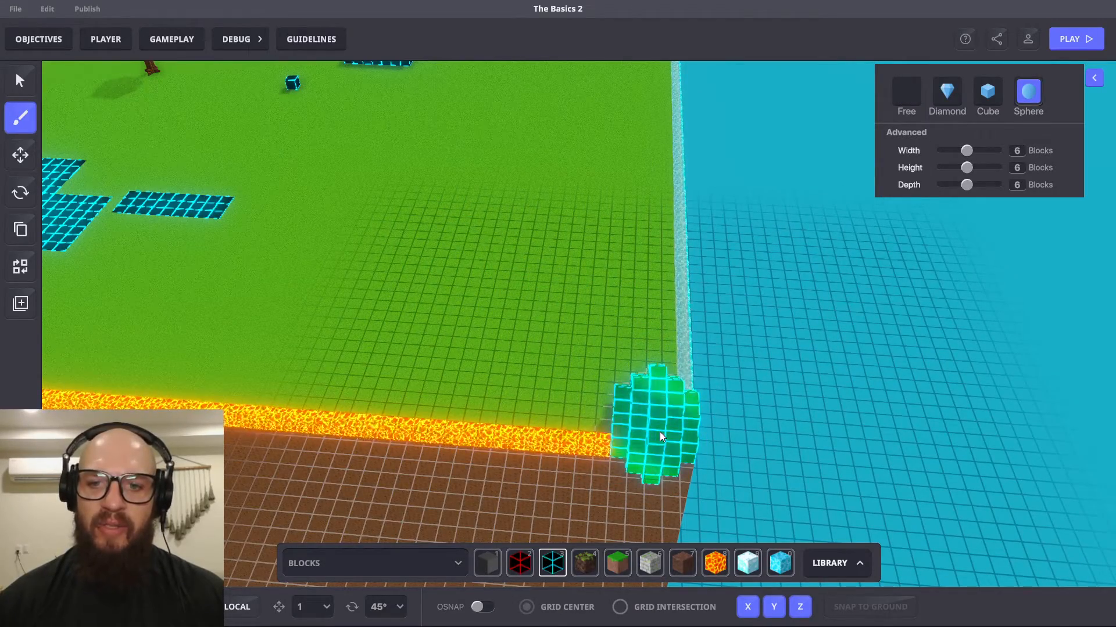
mouse_move(658, 435)
left_mouse_down()
mouse_move(553, 410)
mouse_move(452, 354)
mouse_move(605, 374)
mouse_move(592, 225)
mouse_move(573, 284)
mouse_move(629, 305)
mouse_move(650, 180)
mouse_move(607, 135)
mouse_move(595, 188)
mouse_move(546, 146)
mouse_move(503, 154)
left_mouse_up()
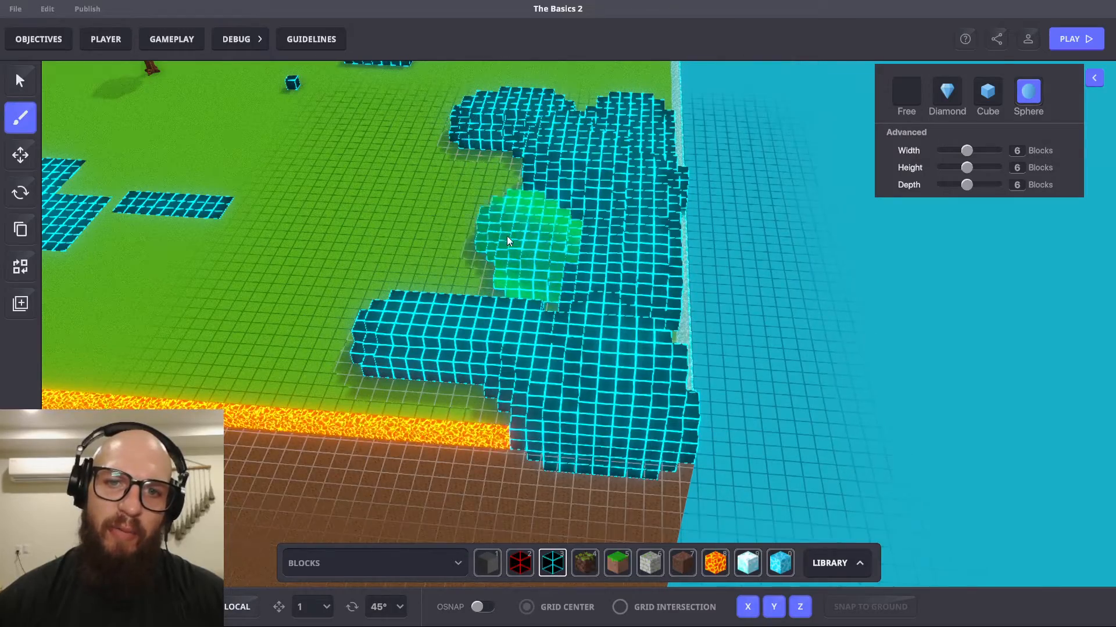
left_click_drag(506, 236, 397, 187)
mouse_move(542, 256)
middle_mouse_down()
mouse_move(590, 366)
mouse_move(627, 396)
mouse_move(559, 352)
middle_mouse_up()
left_click_drag(583, 391, 286, 389)
middle_click_drag(503, 420, 521, 298)
mouse_move(413, 285)
left_mouse_down()
mouse_move(445, 302)
mouse_move(569, 302)
mouse_move(496, 316)
mouse_move(459, 307)
left_mouse_up()
mouse_move(568, 304)
middle_mouse_down()
mouse_move(556, 419)
mouse_move(545, 393)
middle_mouse_up()
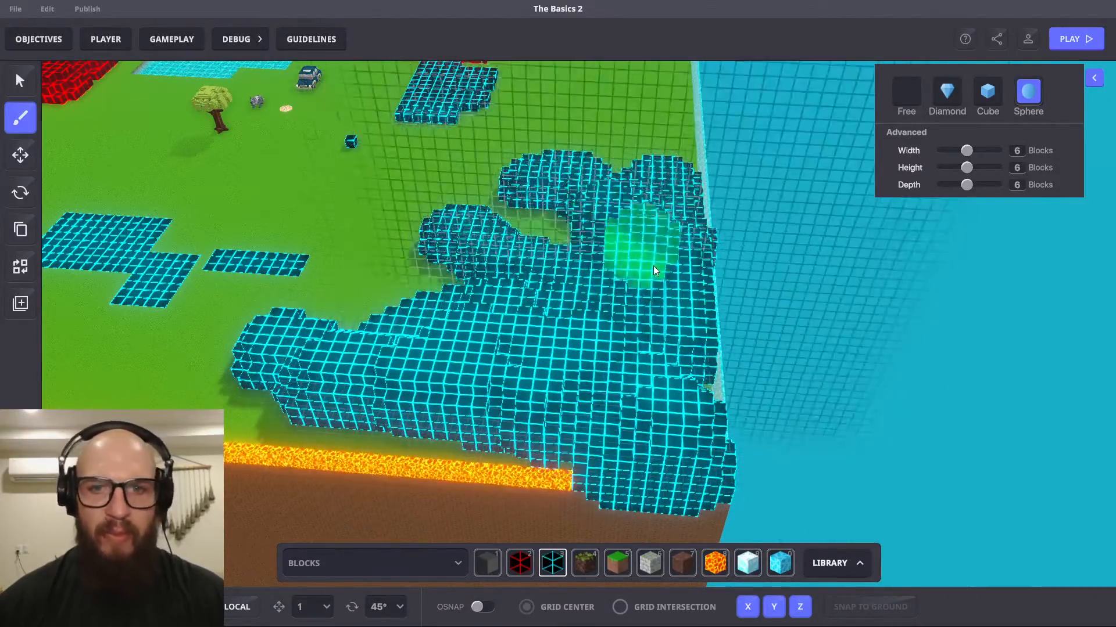
mouse_move(653, 266)
right_mouse_down()
mouse_move(398, 222)
mouse_move(482, 246)
mouse_move(409, 329)
mouse_move(427, 292)
mouse_move(528, 297)
right_mouse_up()
left_click_drag(466, 366, 602, 524)
mouse_move(602, 525)
right_mouse_down()
mouse_move(554, 357)
mouse_move(575, 454)
right_mouse_up()
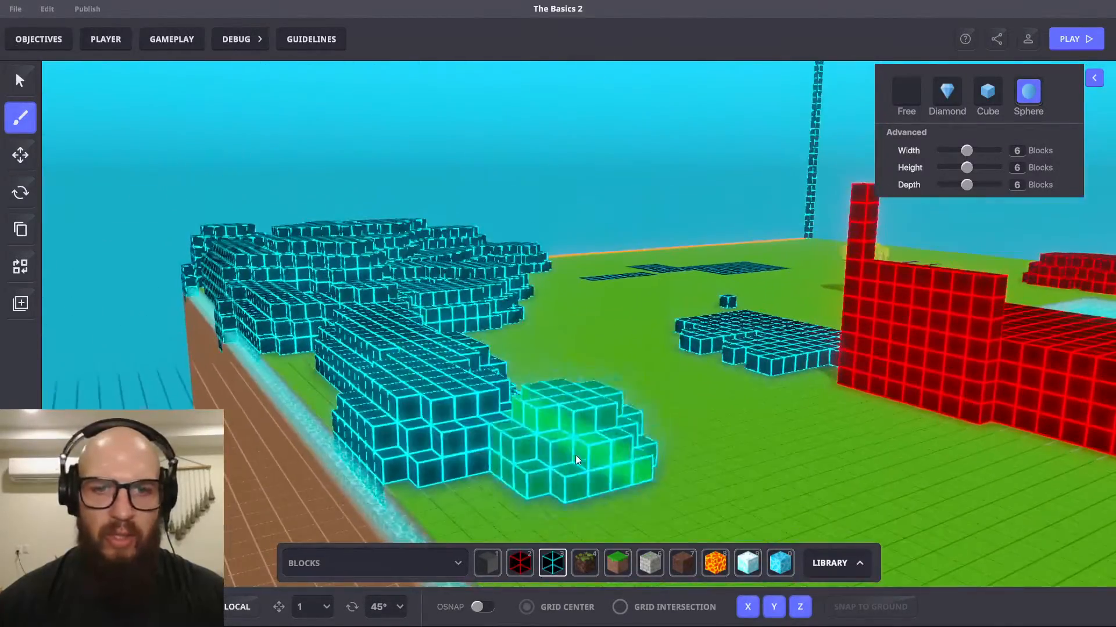
mouse_move(685, 446)
right_mouse_down()
mouse_move(432, 403)
mouse_move(531, 360)
mouse_move(495, 381)
mouse_move(565, 431)
mouse_move(530, 421)
mouse_move(558, 333)
mouse_move(747, 296)
mouse_move(538, 319)
right_mouse_up()
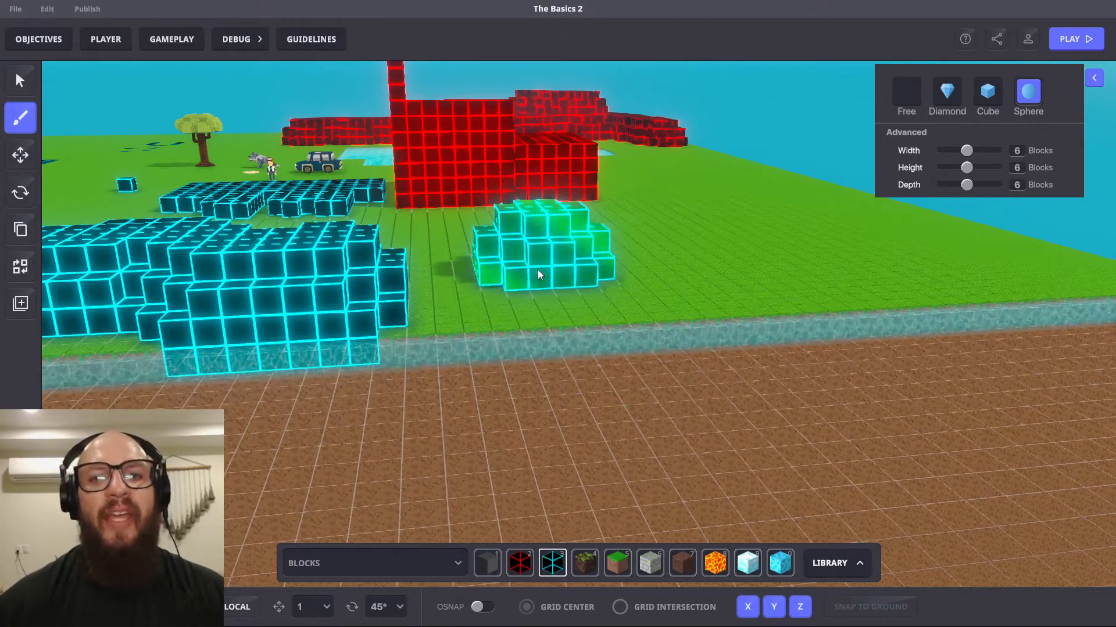
- Compare the Cube and Diamond brush shapes, and place one 6 × 6 × 6 Sphere of C_Blue_Metaverse_01 on the map's side edge
left_click(986, 95)
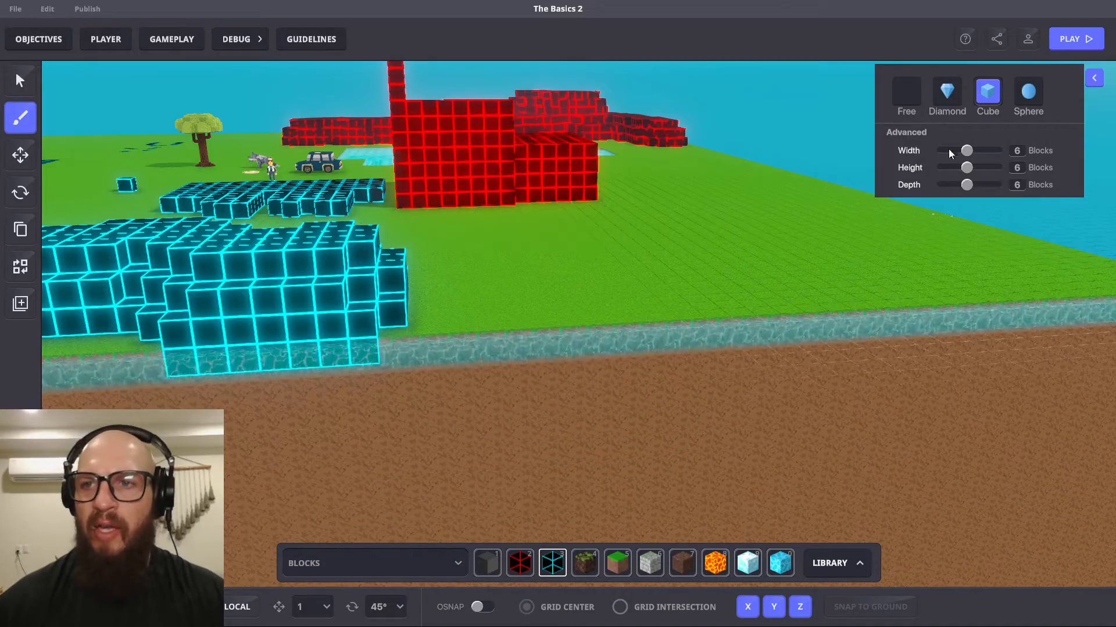
left_click(947, 96)
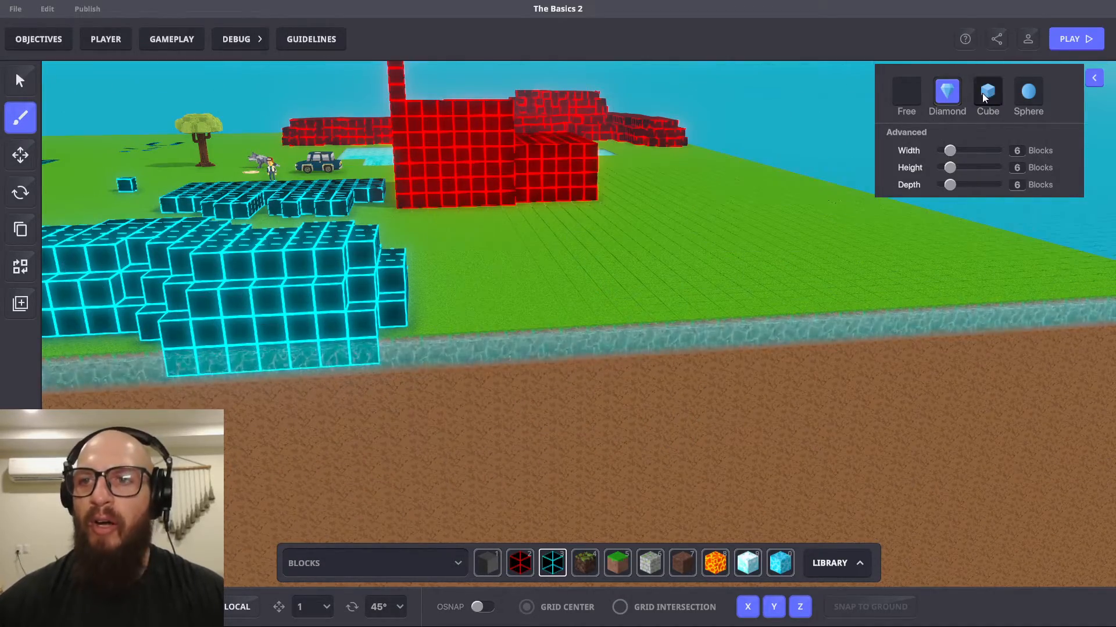
left_click(1027, 94)
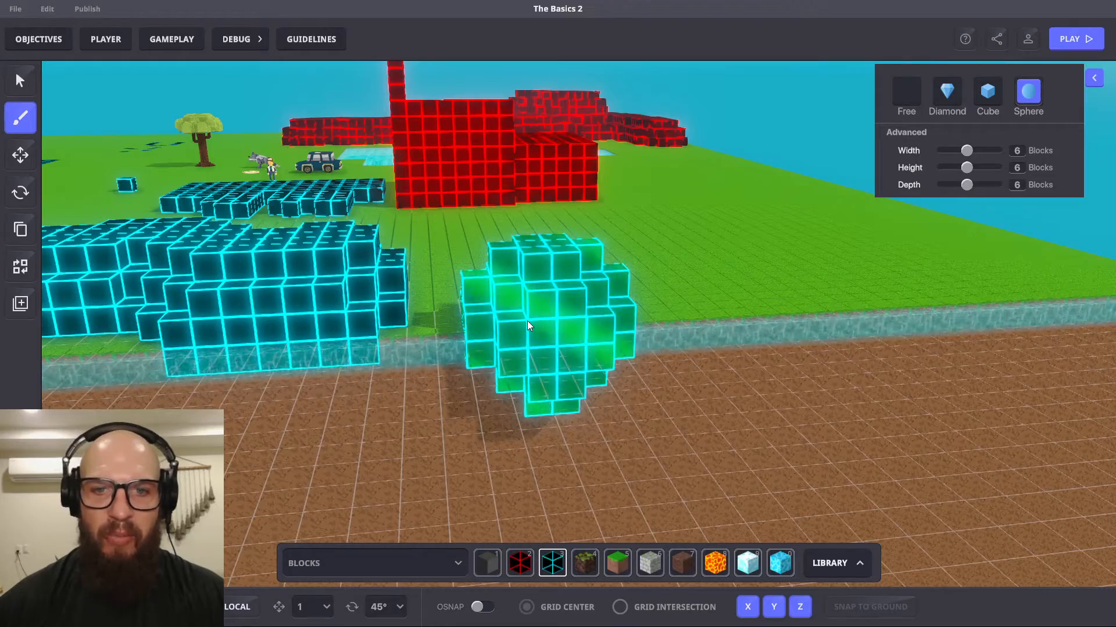
left_click(527, 325)
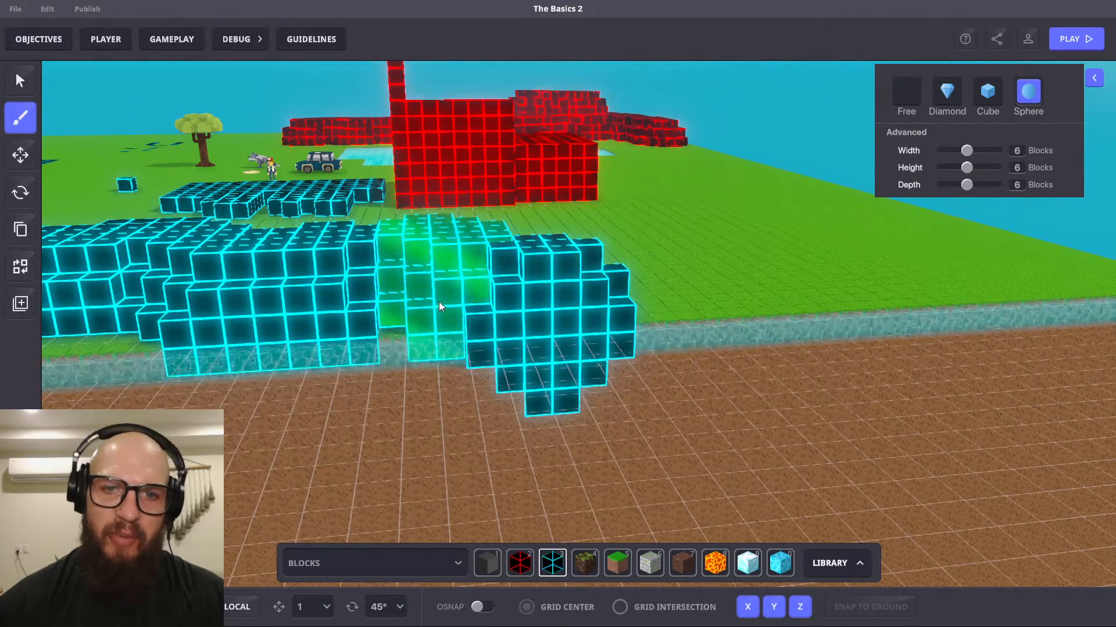
- Look over the red and blue block builds, the water areas, and the tree, animal, vehicle and character from several angles
key("d")
scroll(780, 351, "down", 5)
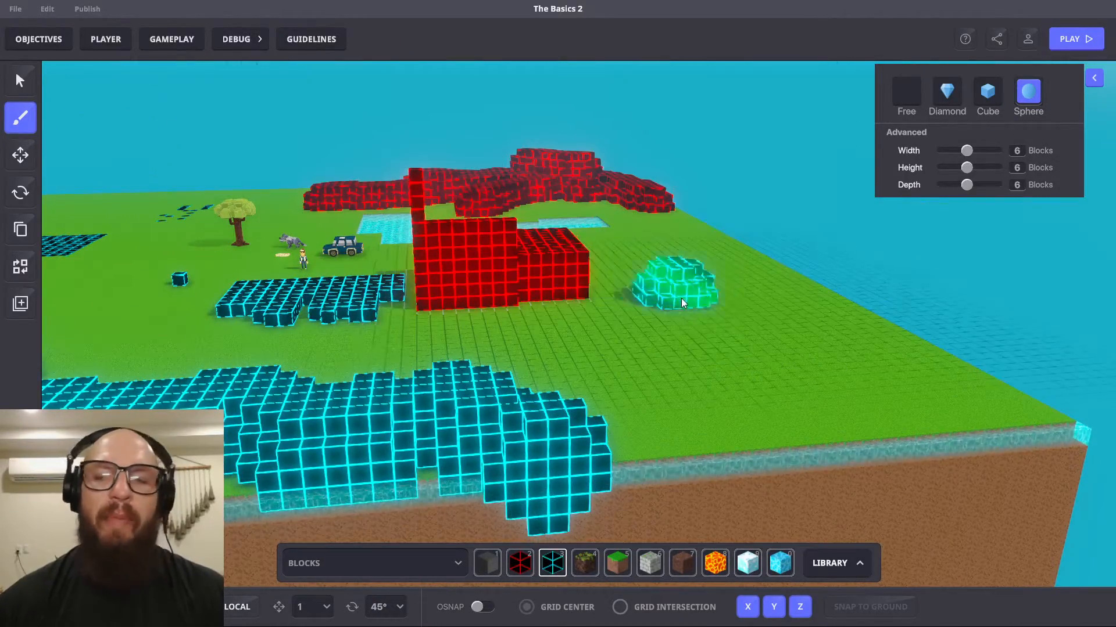
mouse_move(508, 324)
right_mouse_down()
mouse_move(396, 375)
mouse_move(285, 379)
mouse_move(337, 378)
mouse_move(335, 355)
mouse_move(691, 435)
mouse_move(602, 302)
mouse_move(617, 250)
mouse_move(470, 238)
mouse_move(511, 351)
mouse_move(653, 301)
mouse_move(761, 232)
mouse_move(798, 281)
mouse_move(750, 319)
mouse_move(661, 284)
mouse_move(653, 225)
mouse_move(773, 228)
mouse_move(775, 259)
mouse_move(706, 261)
mouse_move(636, 449)
mouse_move(535, 423)
mouse_move(443, 354)
mouse_move(288, 445)
mouse_move(308, 430)
right_mouse_up()
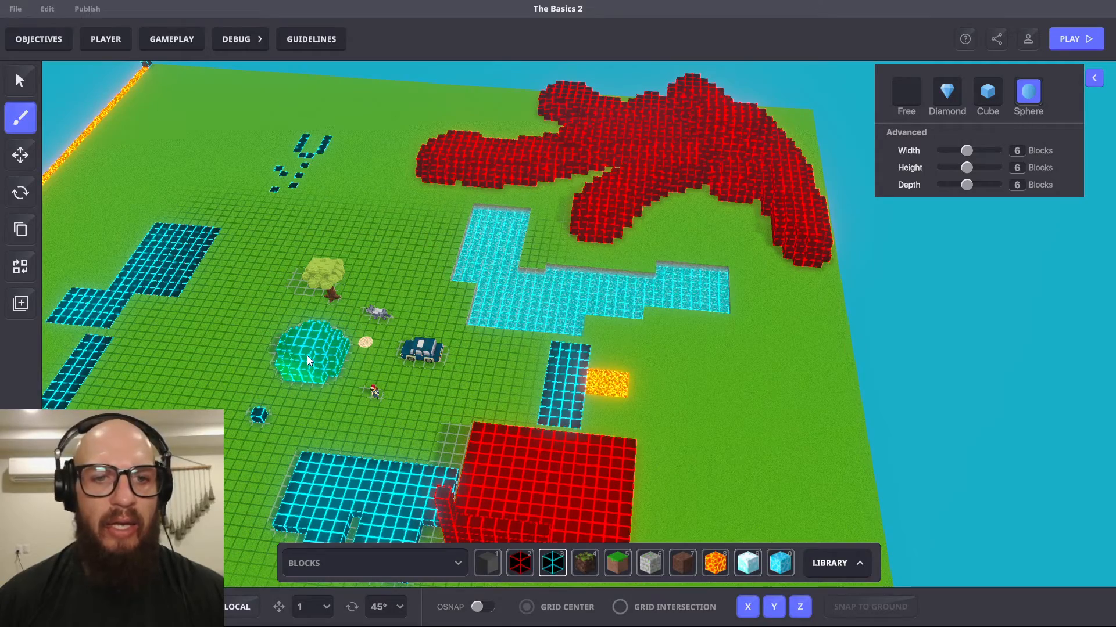
right_click_drag(287, 364, 507, 324)
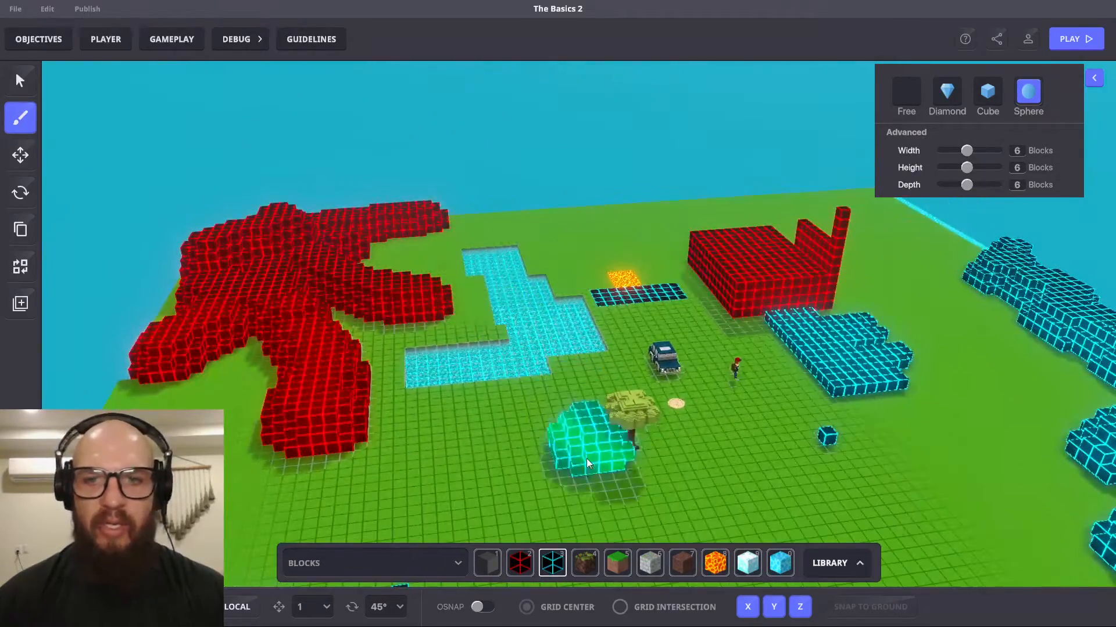
scroll(587, 459, "up", 2)
mouse_move(595, 451)
middle_mouse_down()
mouse_move(547, 361)
mouse_move(509, 355)
middle_mouse_up()
right_click_drag(719, 384, 672, 369)
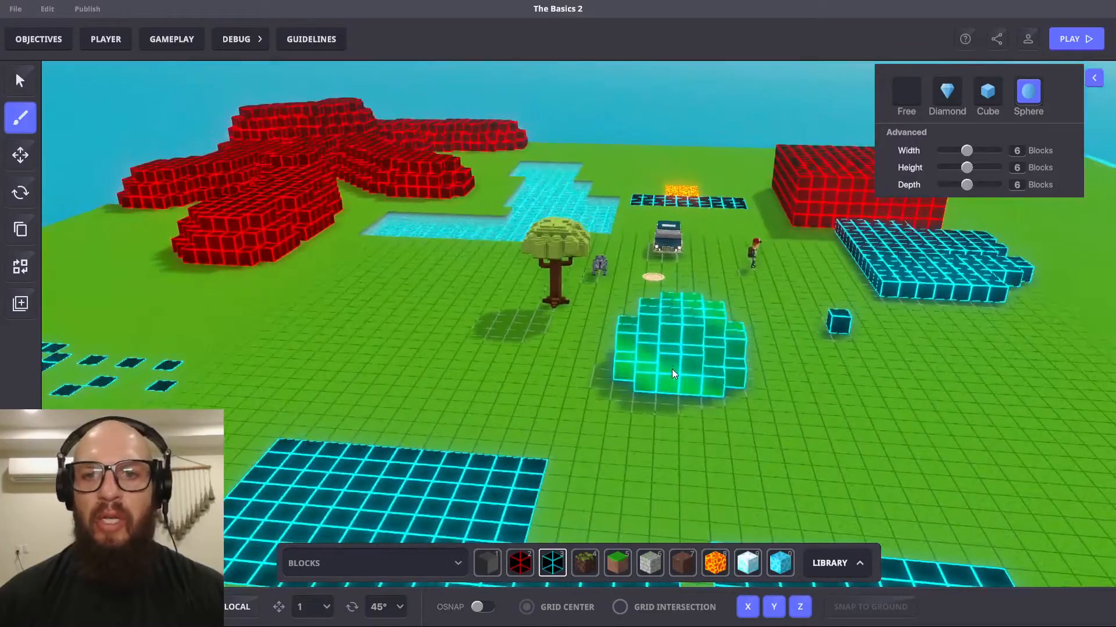
mouse_move(601, 386)
right_mouse_down()
mouse_move(656, 393)
mouse_move(679, 375)
mouse_move(651, 374)
mouse_move(629, 412)
mouse_move(622, 445)
mouse_move(692, 411)
mouse_move(637, 413)
mouse_move(654, 459)
mouse_move(678, 420)
mouse_move(604, 376)
mouse_move(646, 393)
mouse_move(635, 372)
mouse_move(624, 373)
mouse_move(631, 413)
mouse_move(651, 401)
right_mouse_up()
key("w")
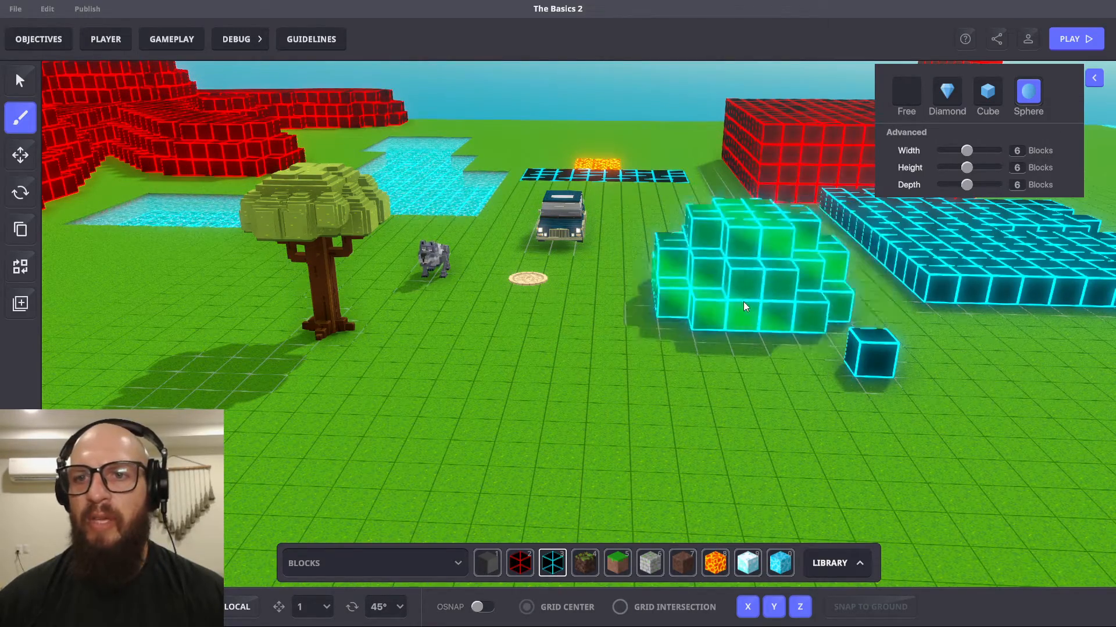
mouse_move(775, 302)
right_mouse_down()
mouse_move(325, 308)
mouse_move(771, 319)
right_mouse_up()
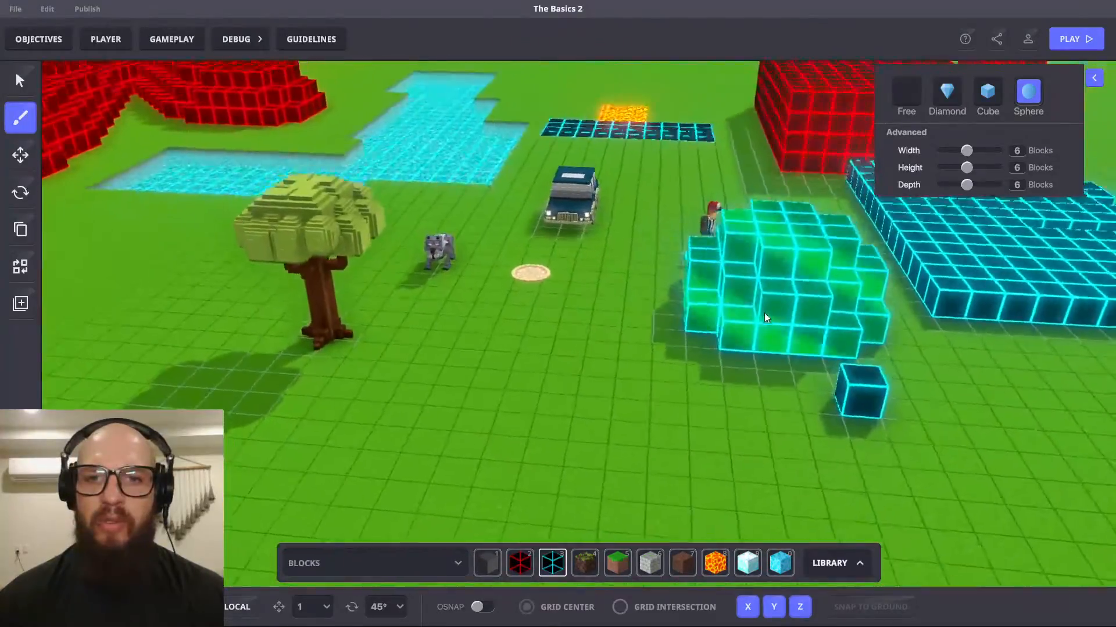
scroll(665, 361, "up", 3)
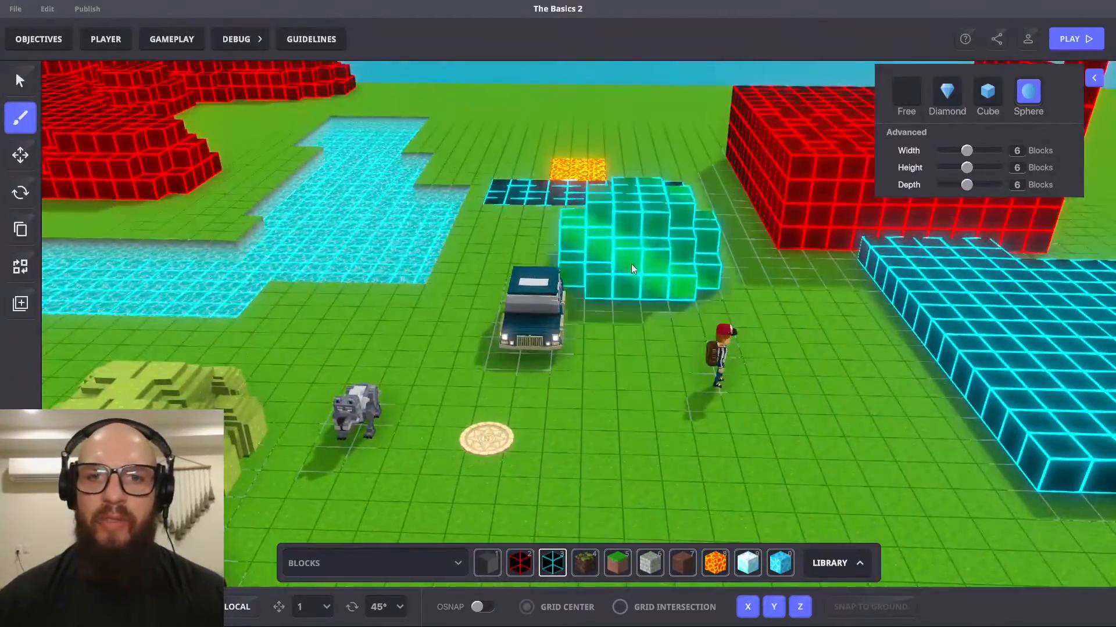
- Enable quests in the game's objectives and close the settings
left_click(163, 39)
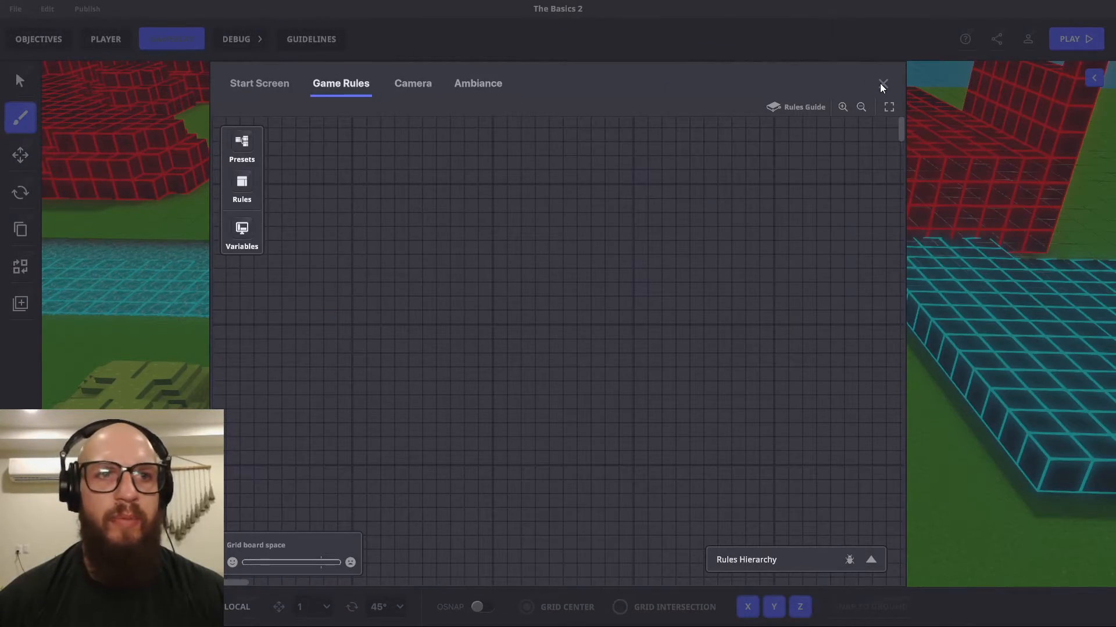
left_click(882, 83)
left_click(40, 39)
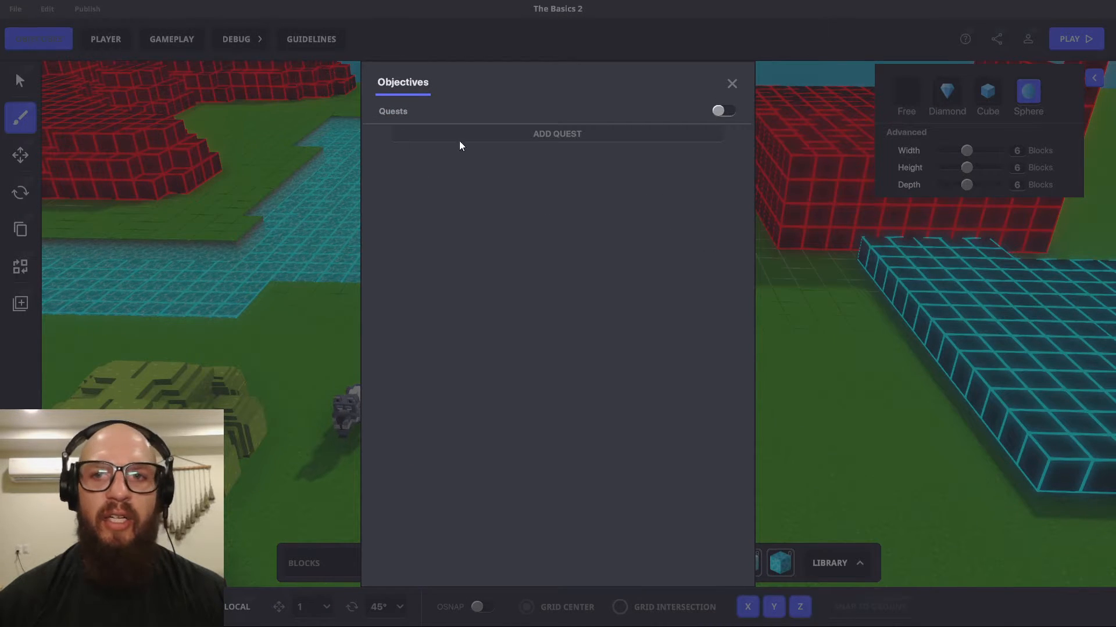
left_click(723, 111)
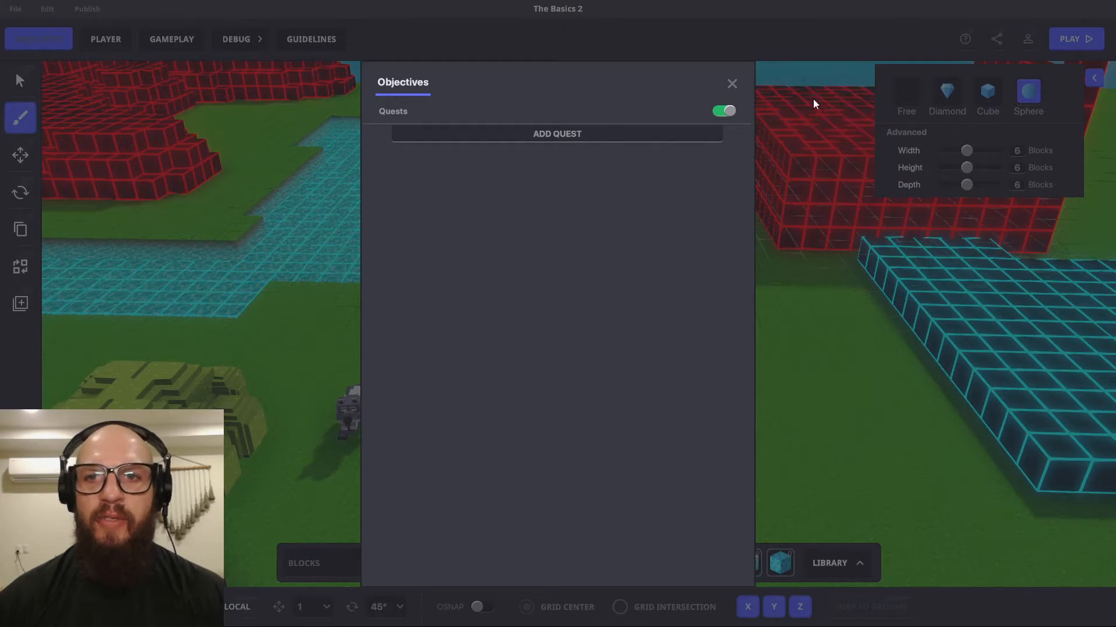
left_click(732, 84)
- Switch to the Move tool with the brush shape reset to Free, and reopen the objectives
left_click(909, 93)
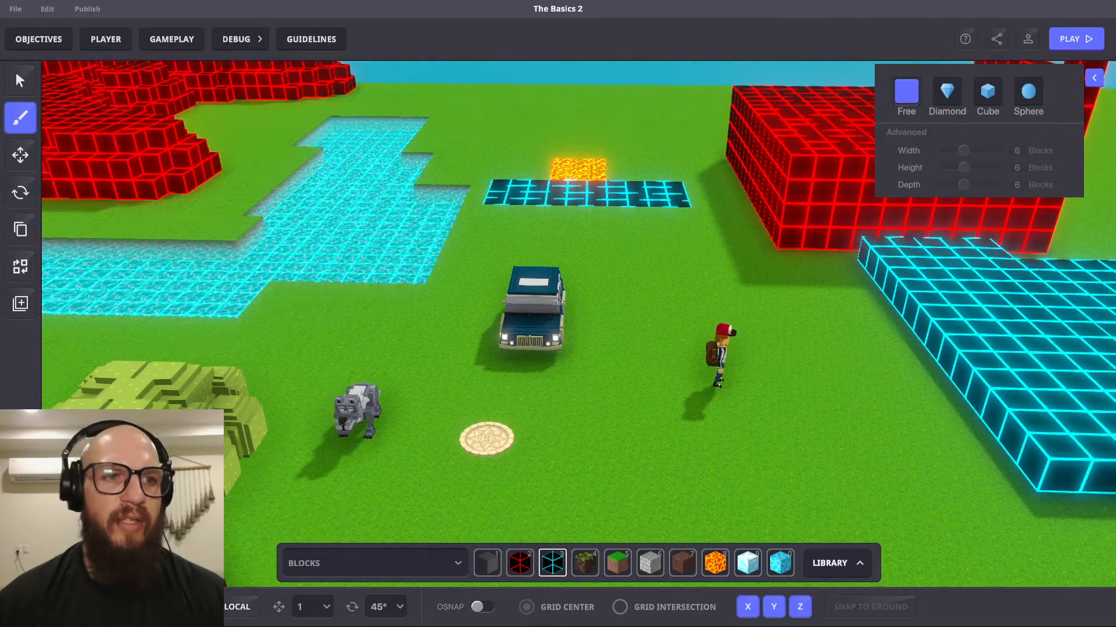
left_click(14, 157)
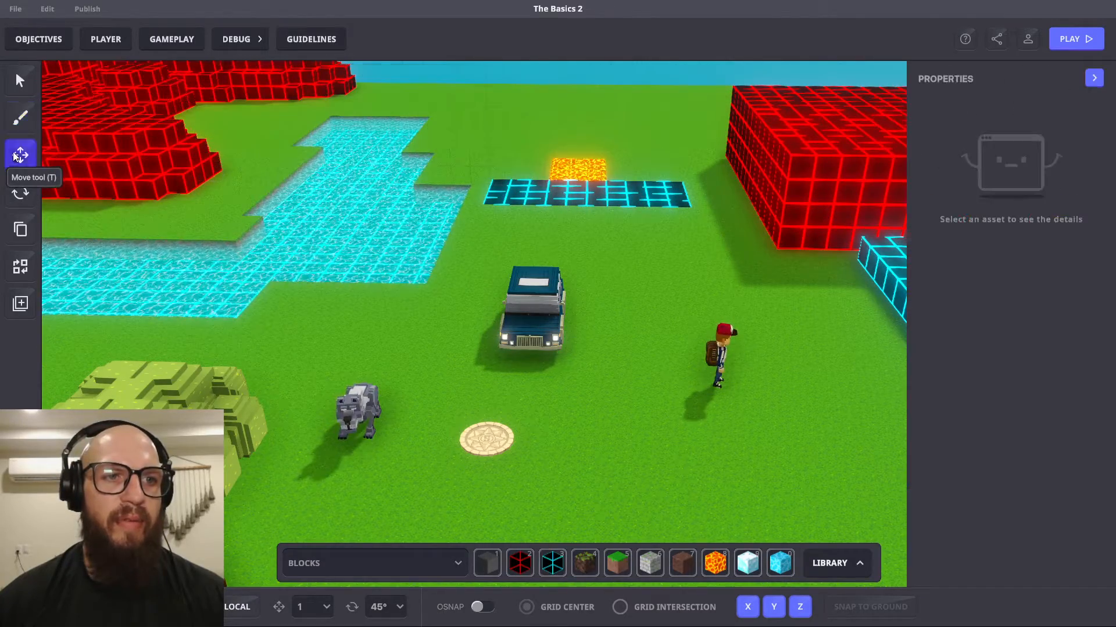
left_click(37, 38)
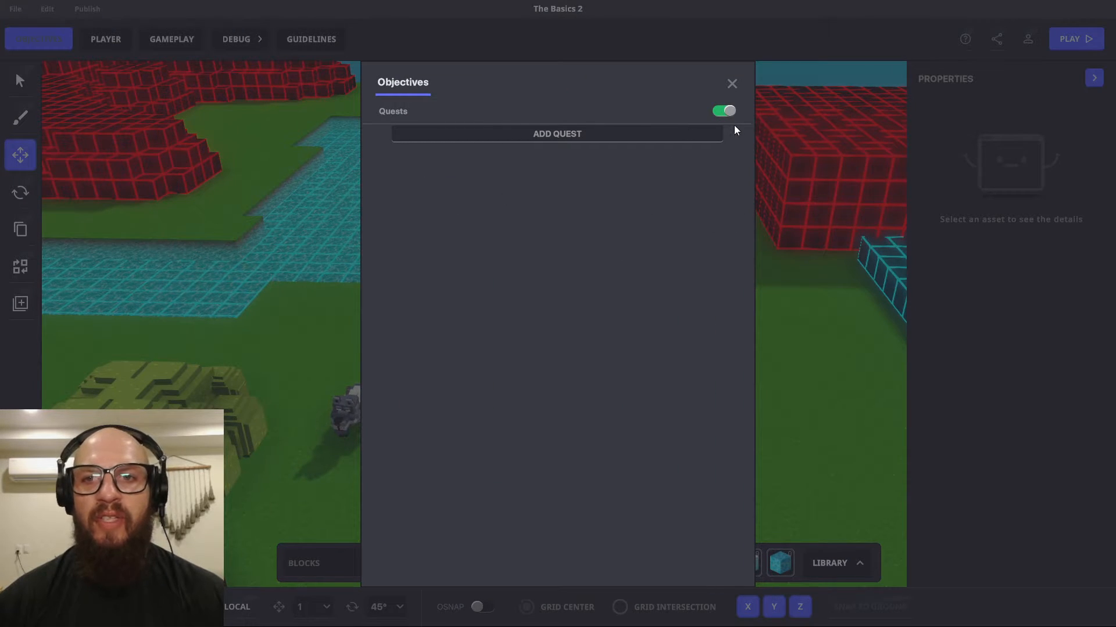
- Try switching the quests option off and on several times in the objectives
left_click(721, 110)
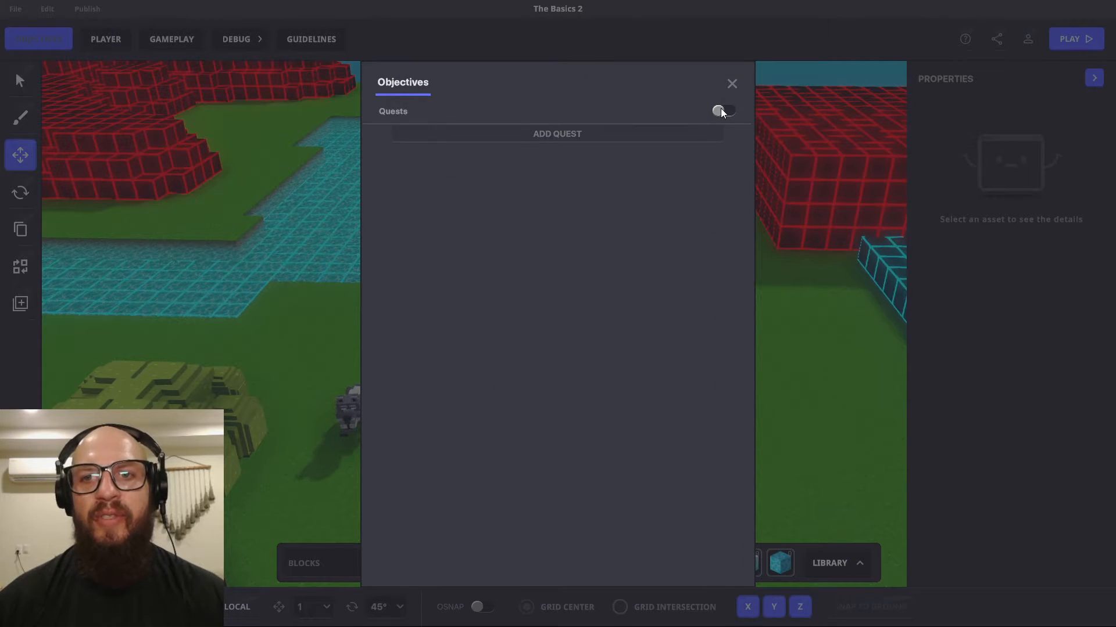
left_click(720, 110)
left_click(720, 110)
left_click(721, 110)
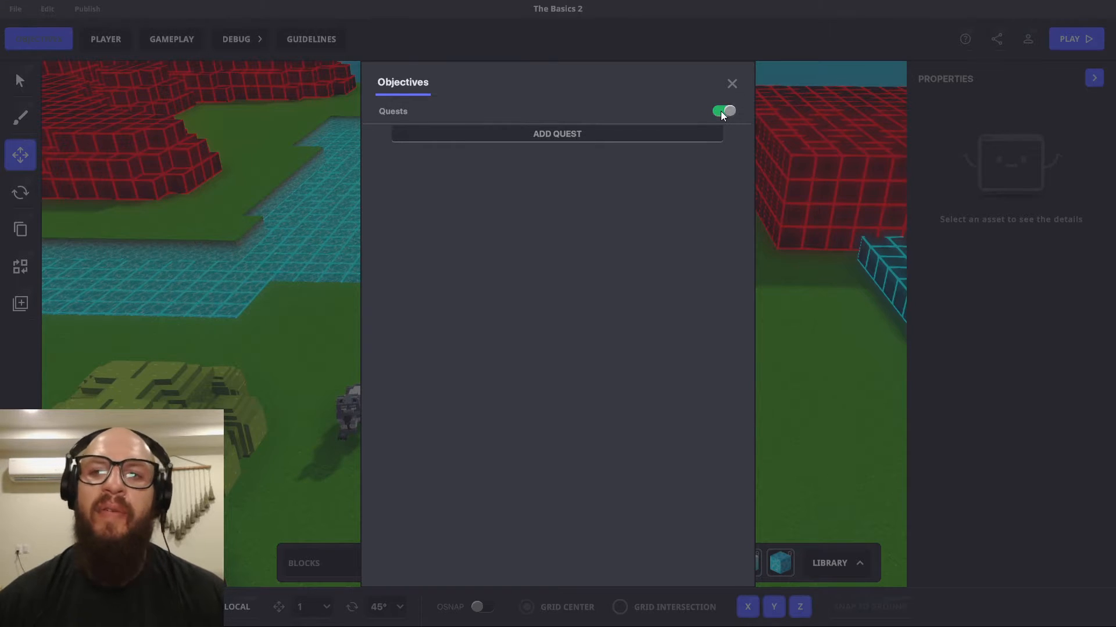
left_click(720, 110)
left_click(721, 110)
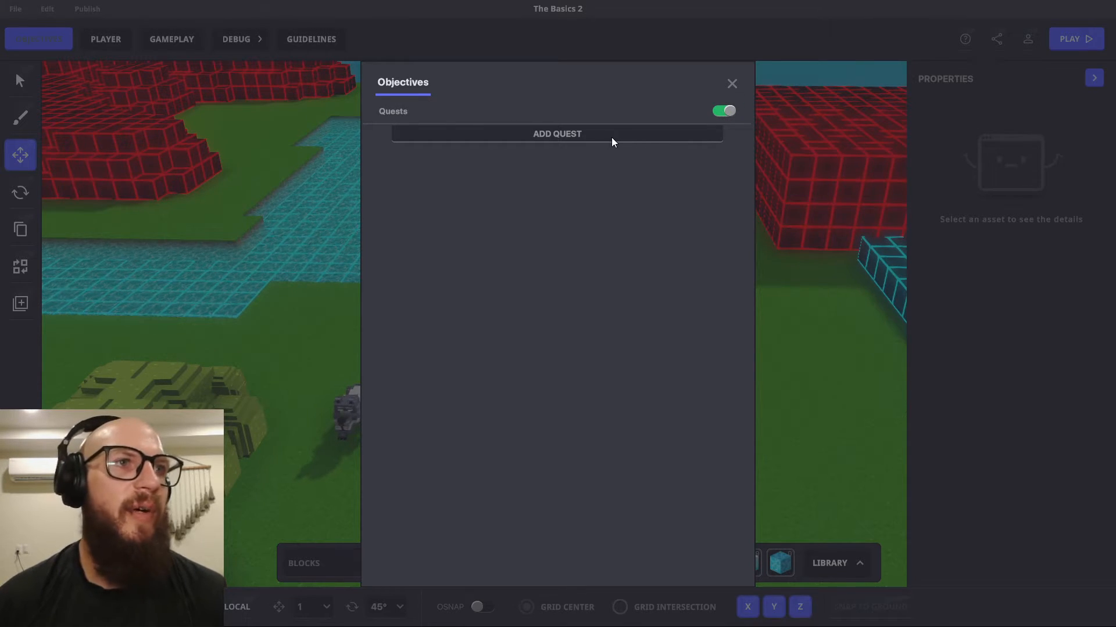
- Add a new quest to the objectives and name it "!PARKOUR"
left_click(560, 132)
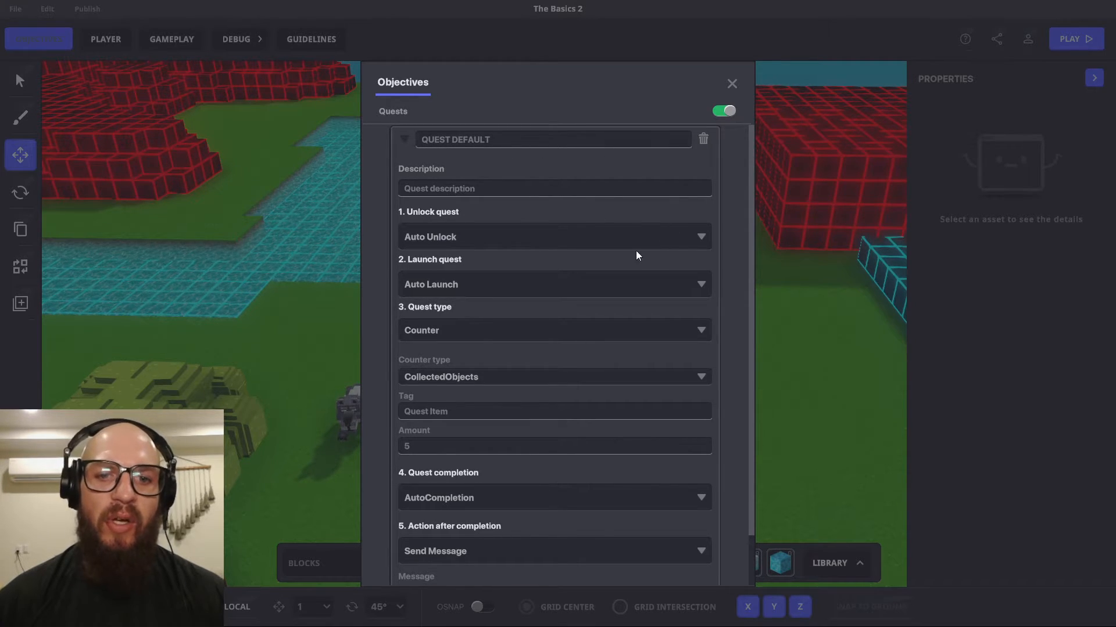
scroll(636, 252, "down", 1)
scroll(614, 277, "up", 1)
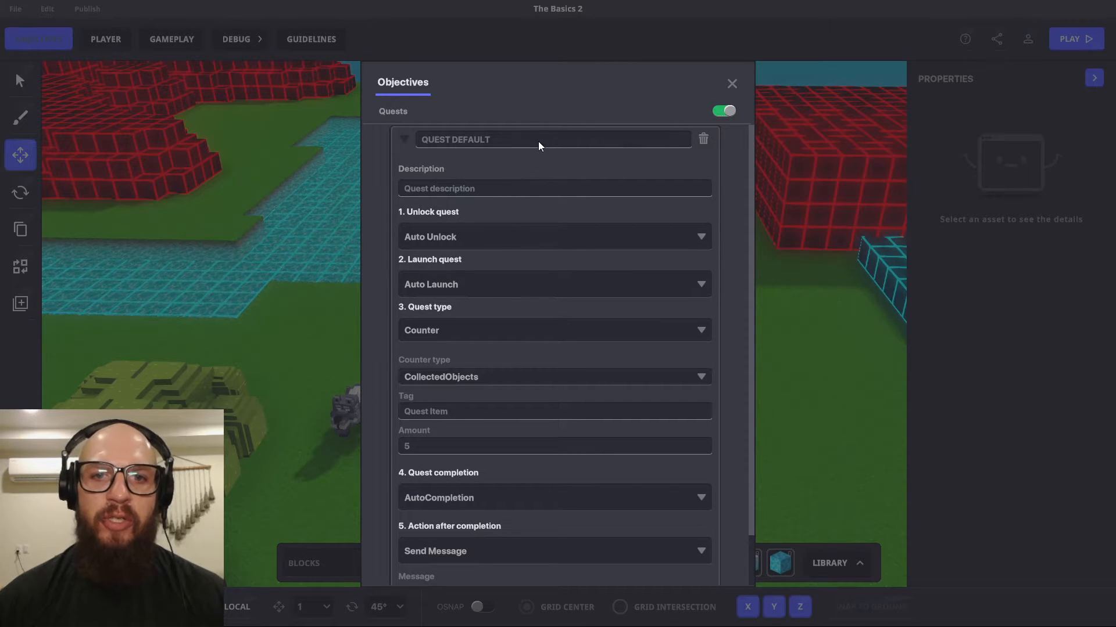
triple_click(485, 138)
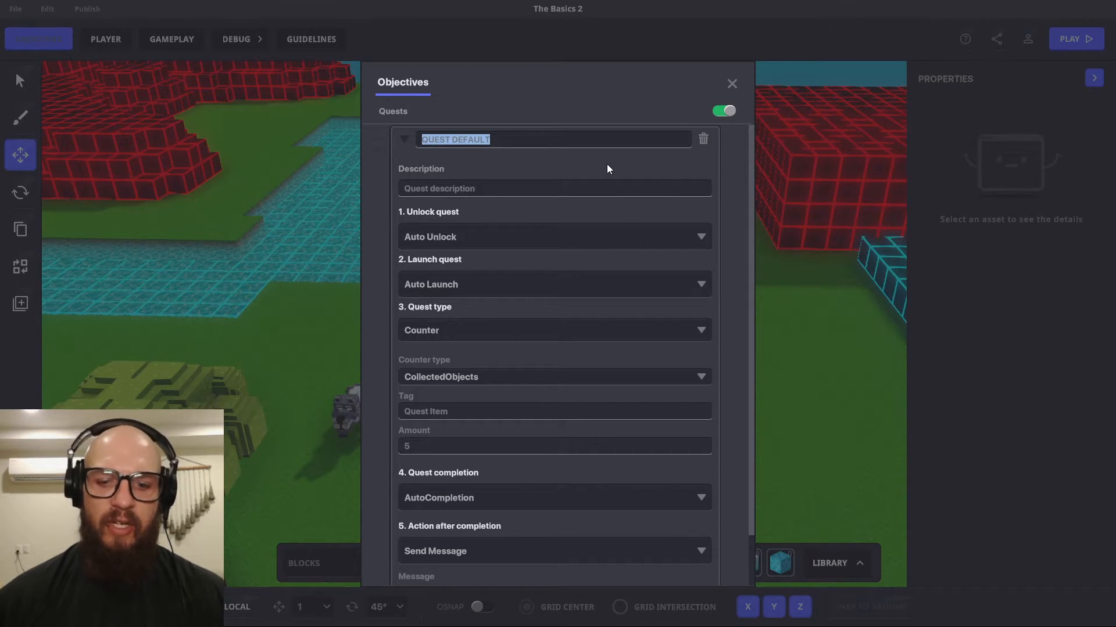
type("PARKOUR")
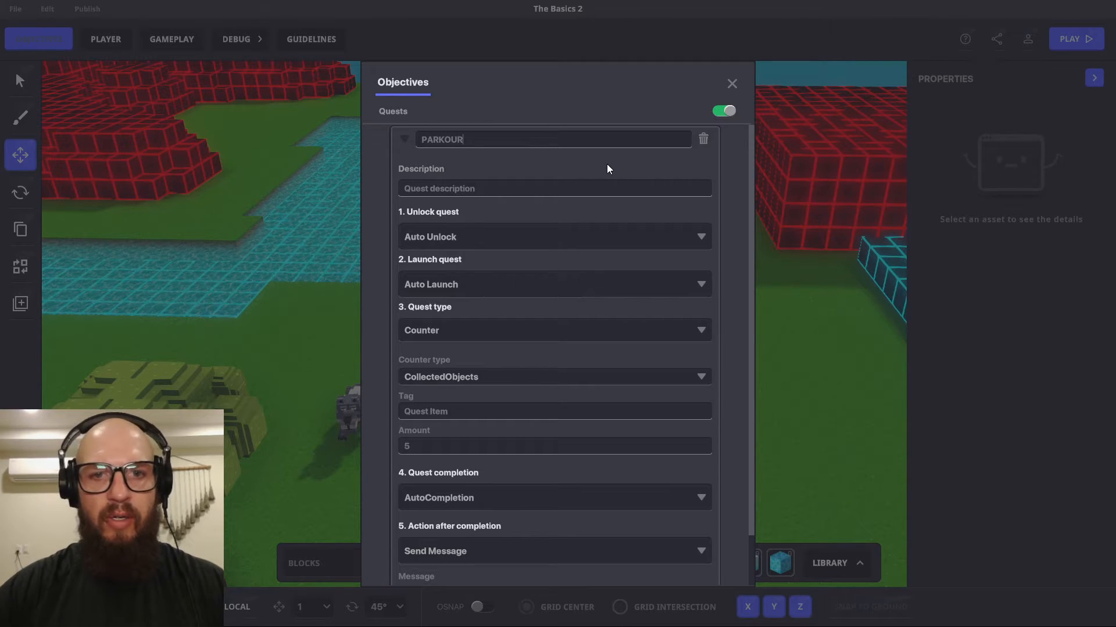
type("!")
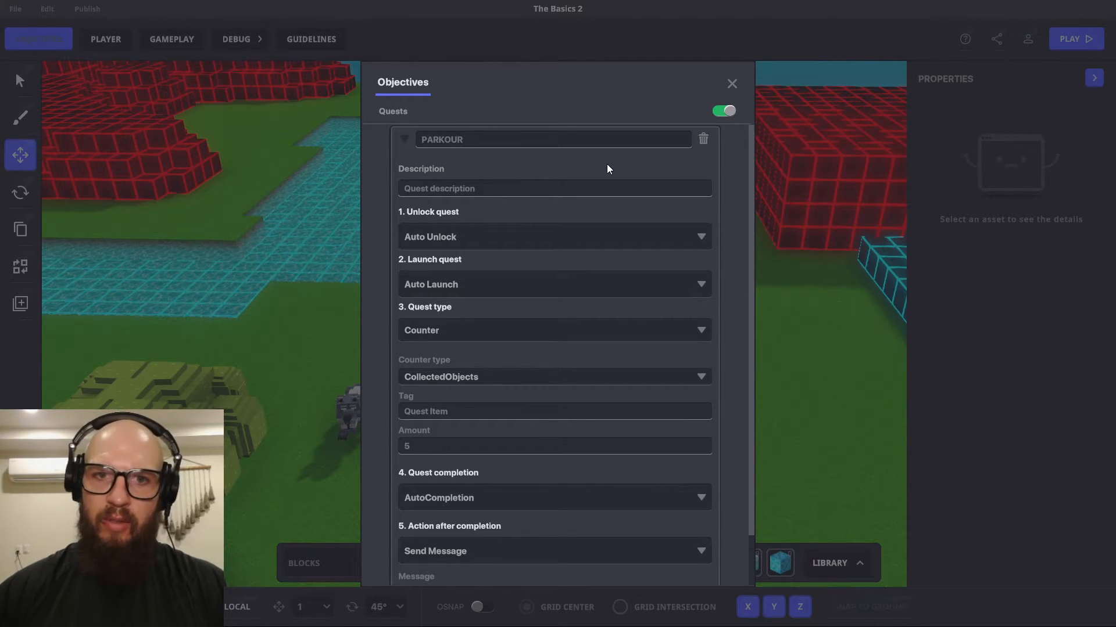
double_click(424, 139)
type("D")
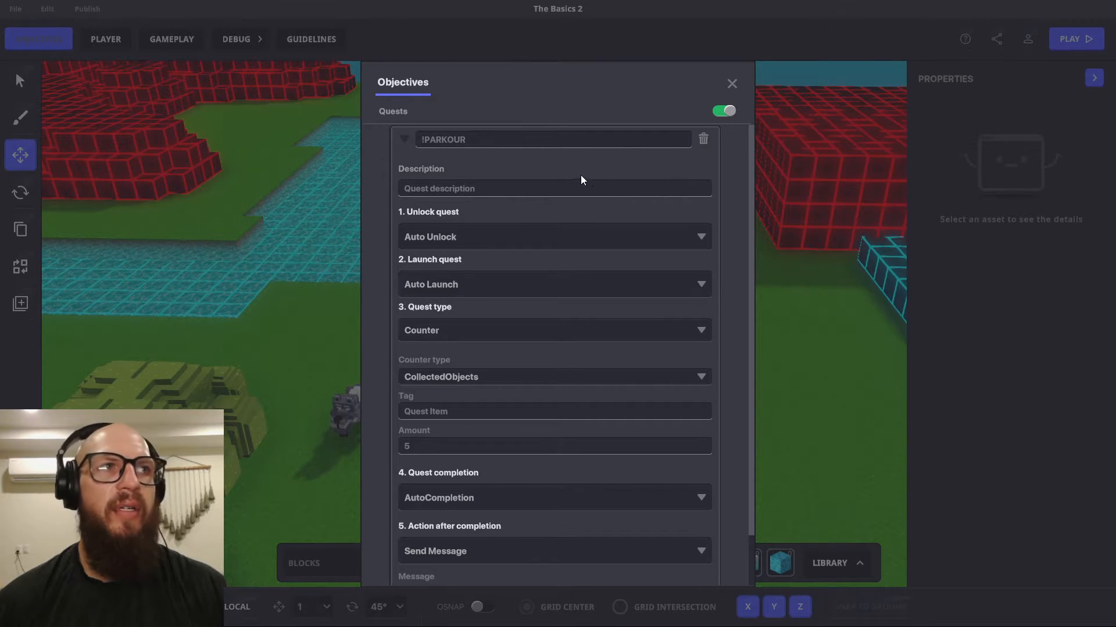
- Set the quest's description to "Can you make it to the top??" and review its remaining settings
triple_click(525, 193)
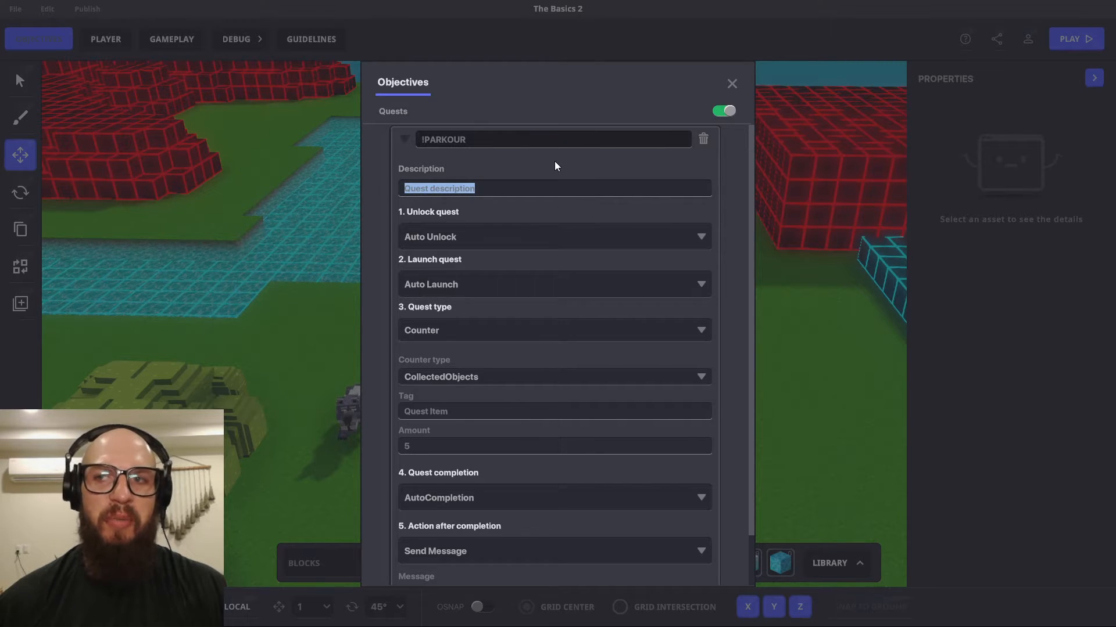
type("D")
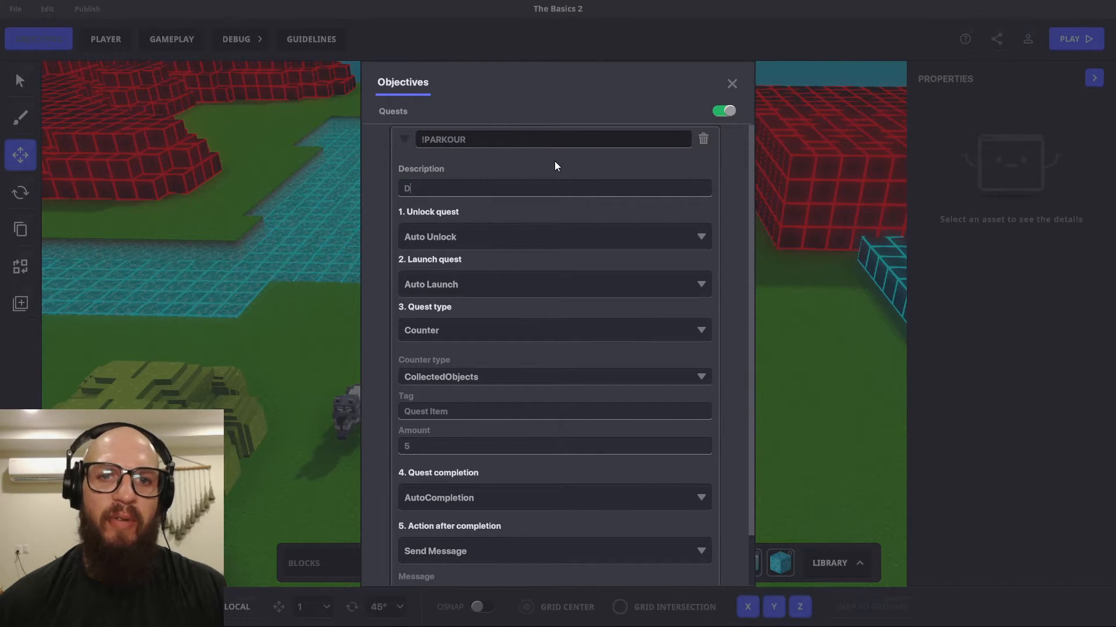
key("BackSpace")
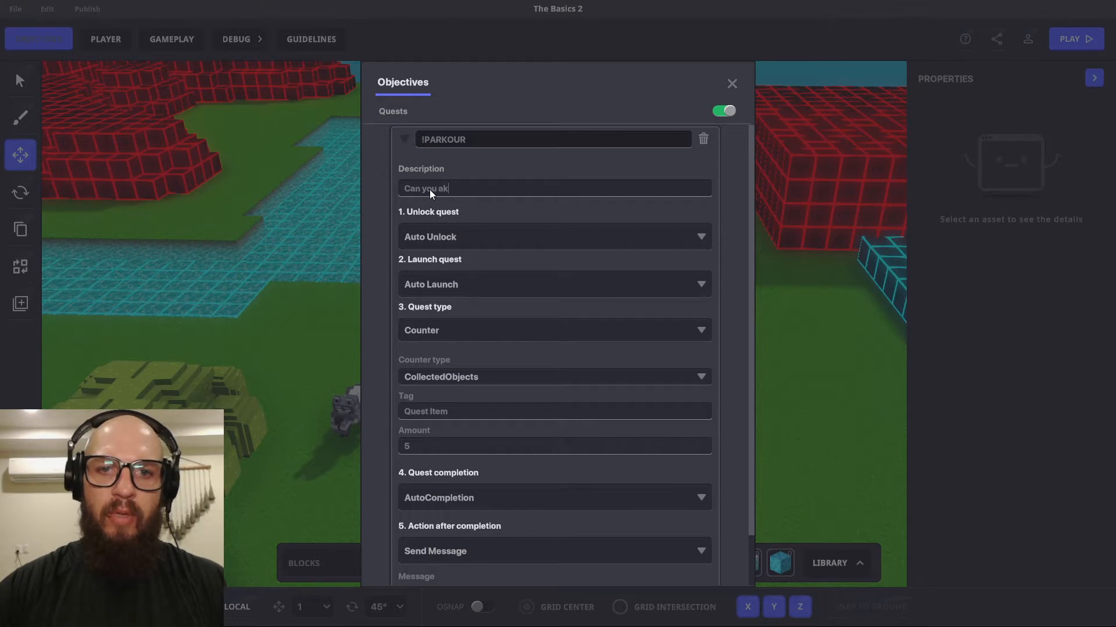
key("BackSpace")
type("mak")
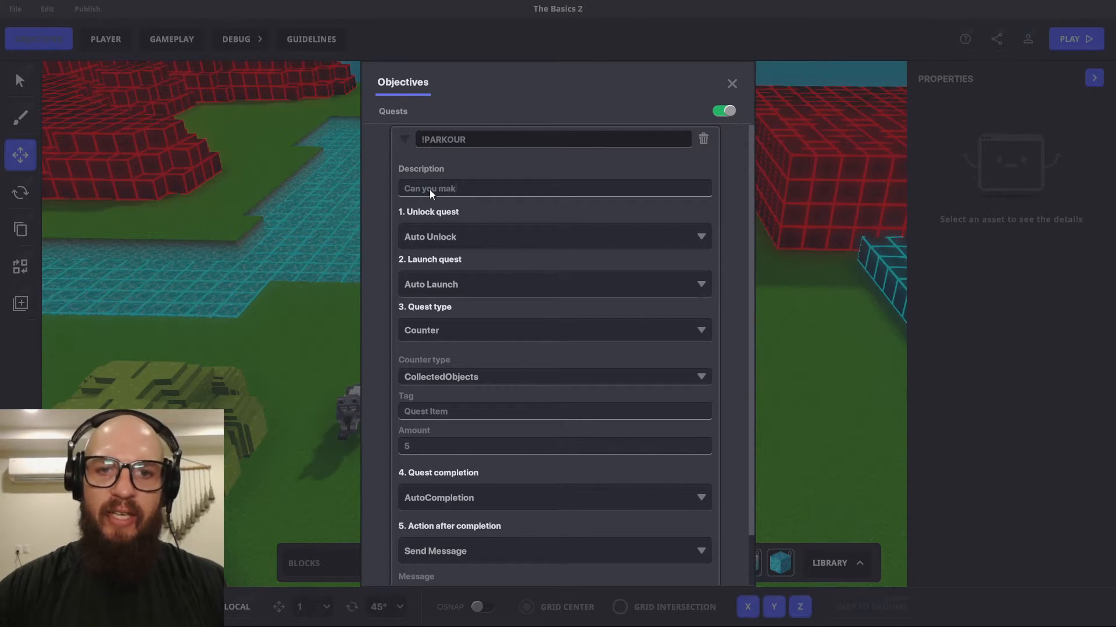
type("e it to the")
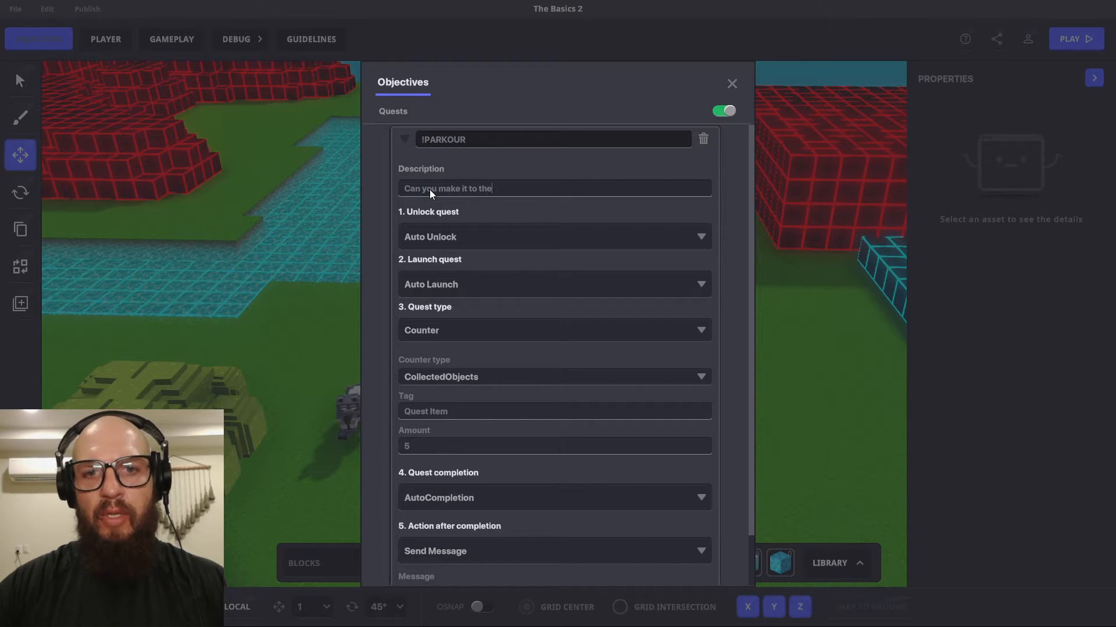
type(" top")
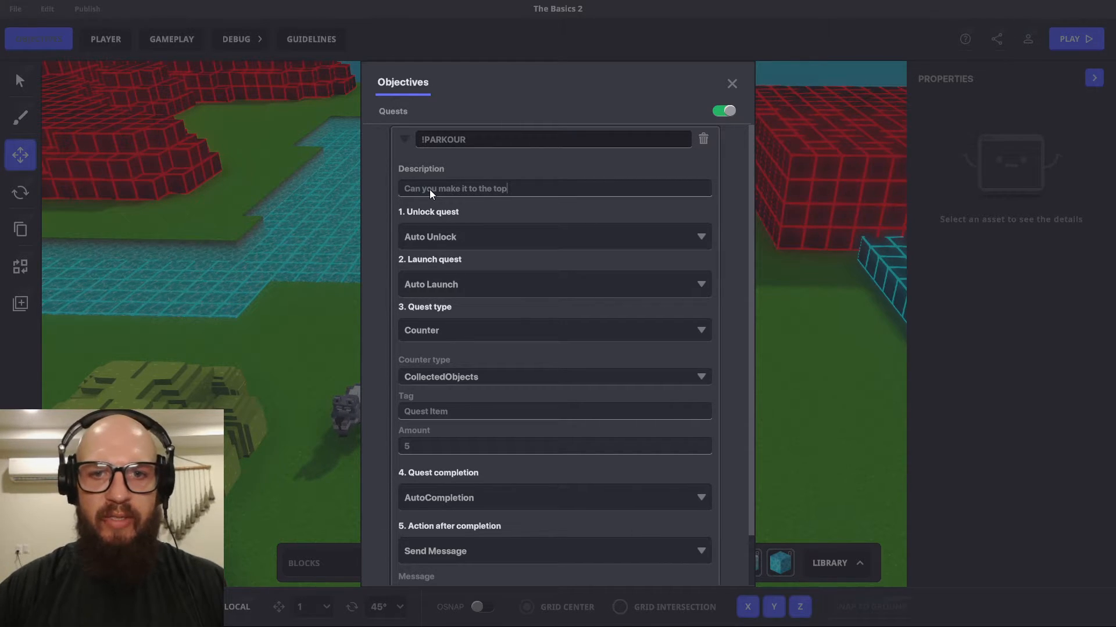
type("??")
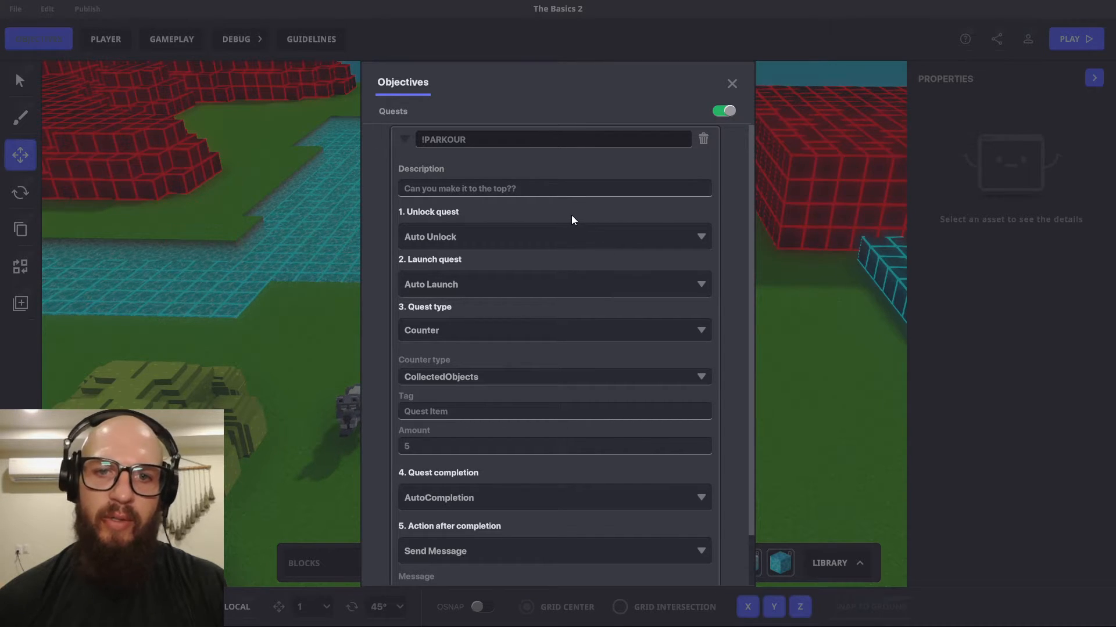
scroll(565, 216, "down", 1)
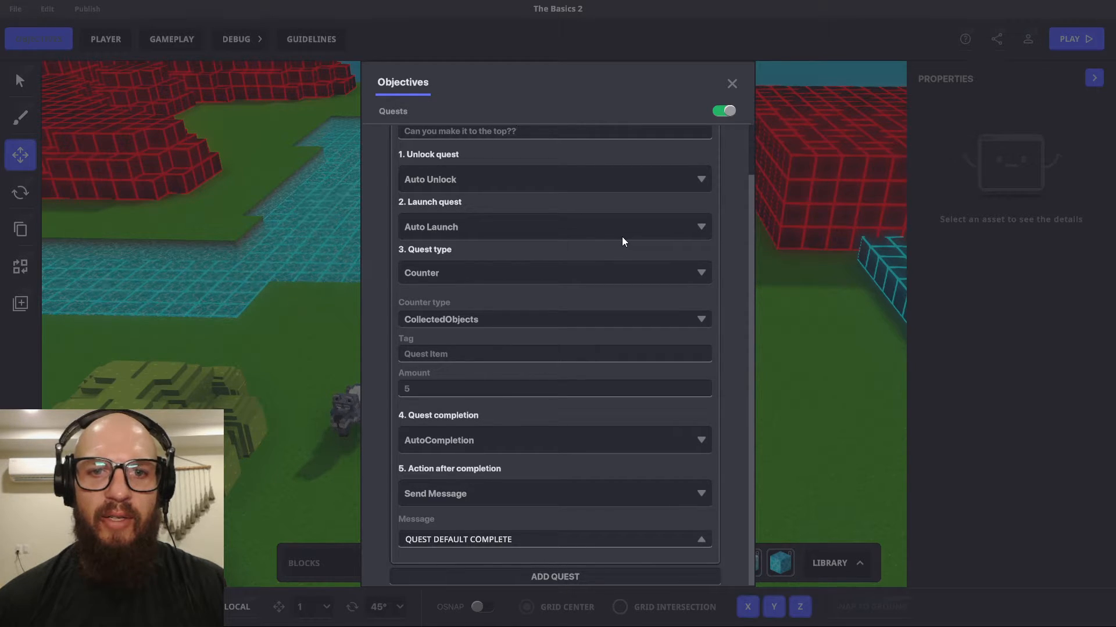
scroll(658, 268, "up", 1)
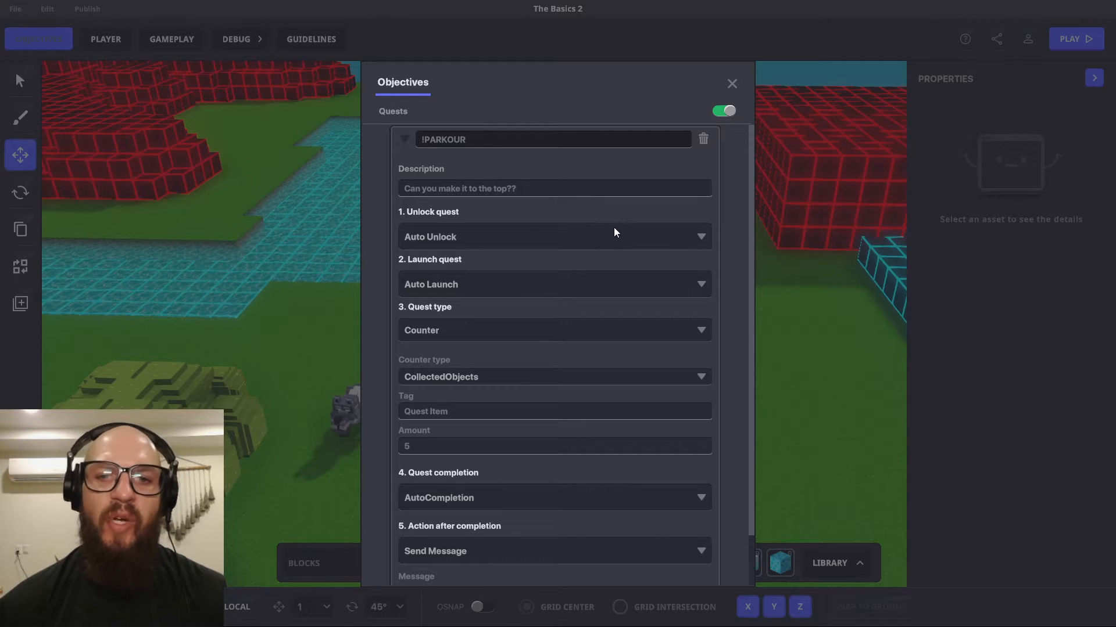
- Set the parkour quest's unlock condition to Requires Message
left_click(703, 237)
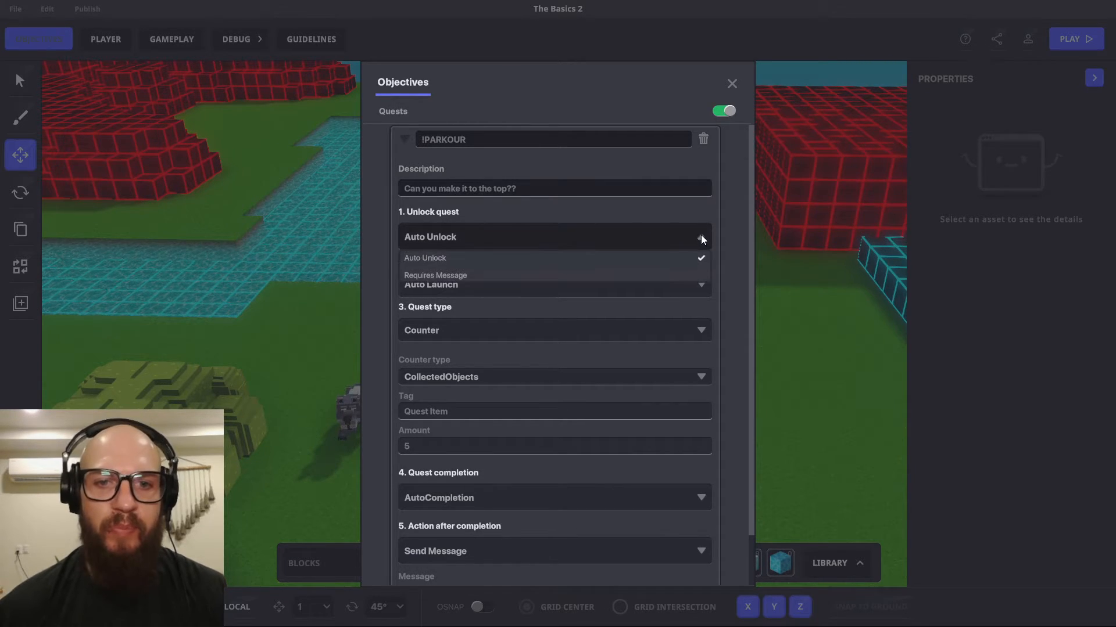
left_click(464, 277)
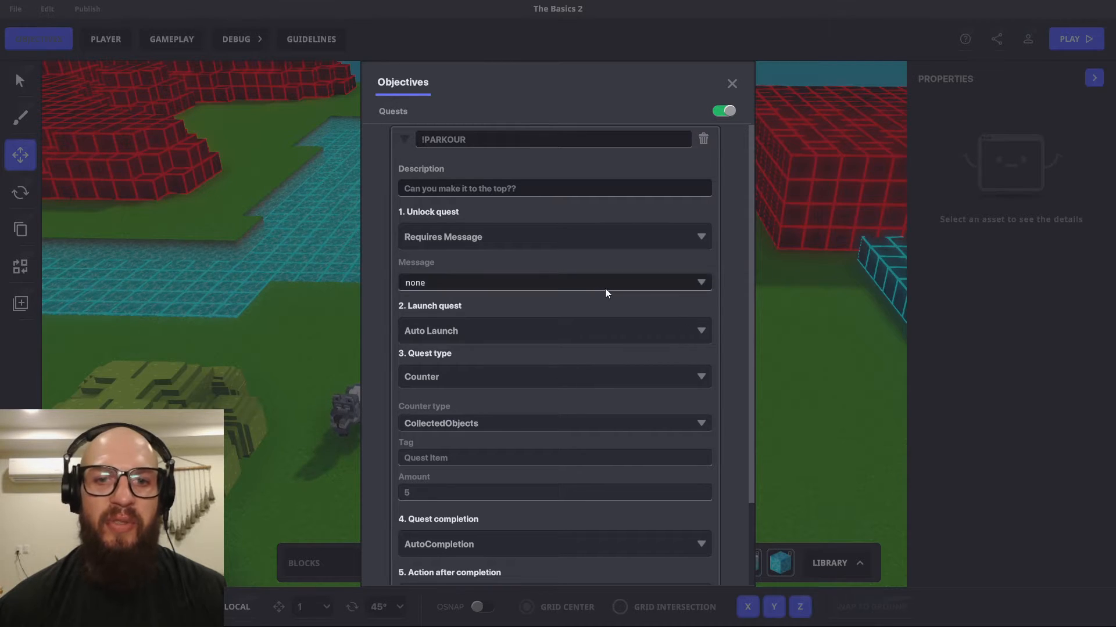
scroll(626, 299, "down", 1)
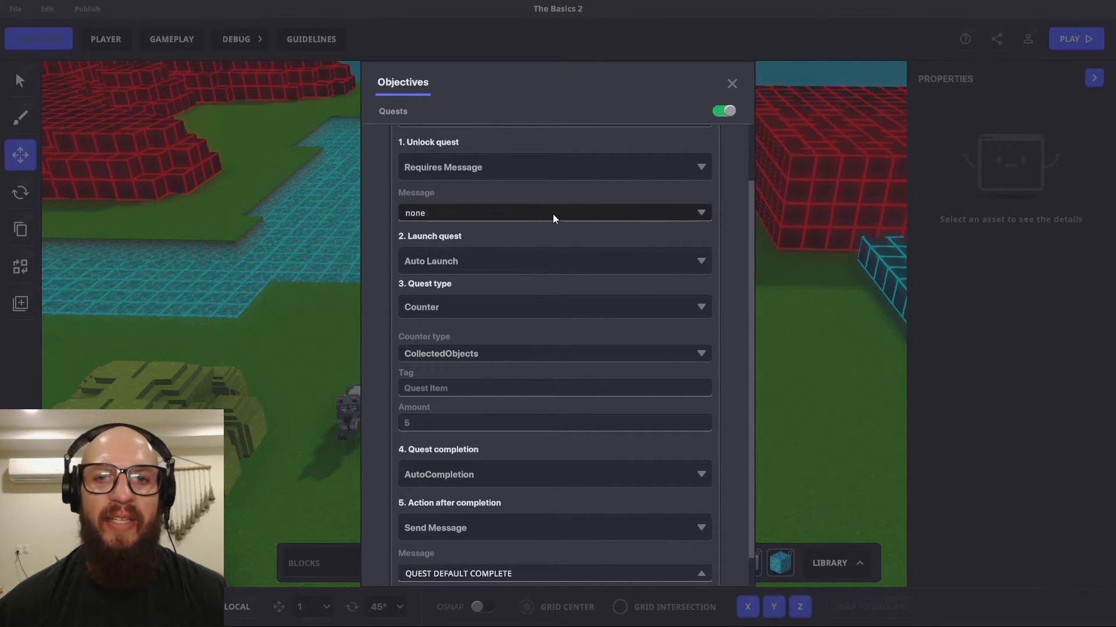
scroll(468, 150, "up", 2)
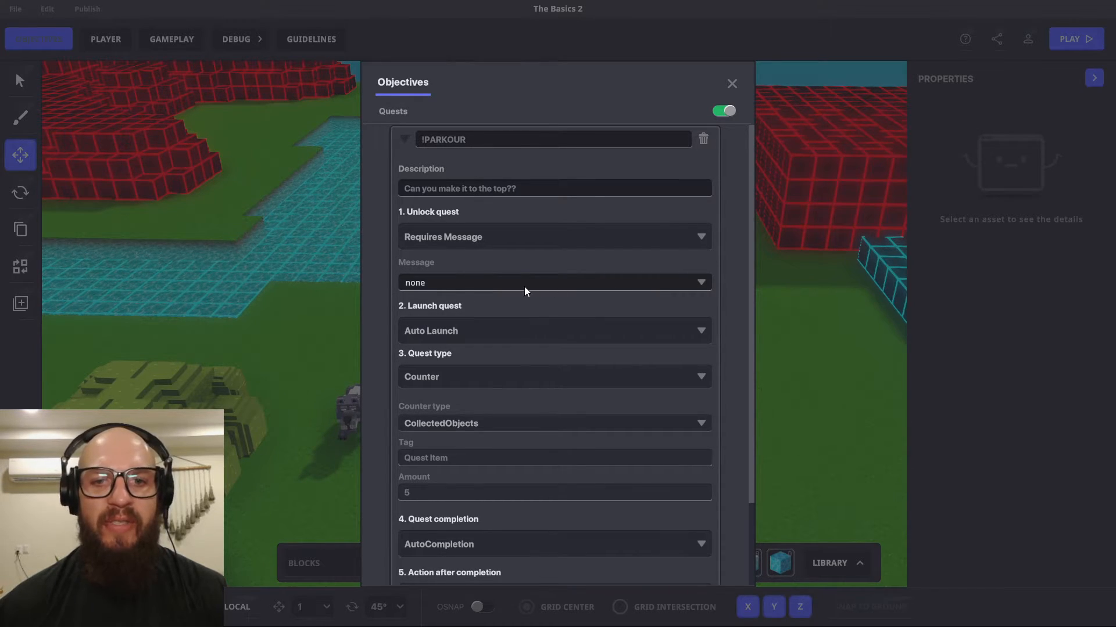
- Set the quest's launch condition to Requires Message
left_click(701, 333)
left_click(451, 369)
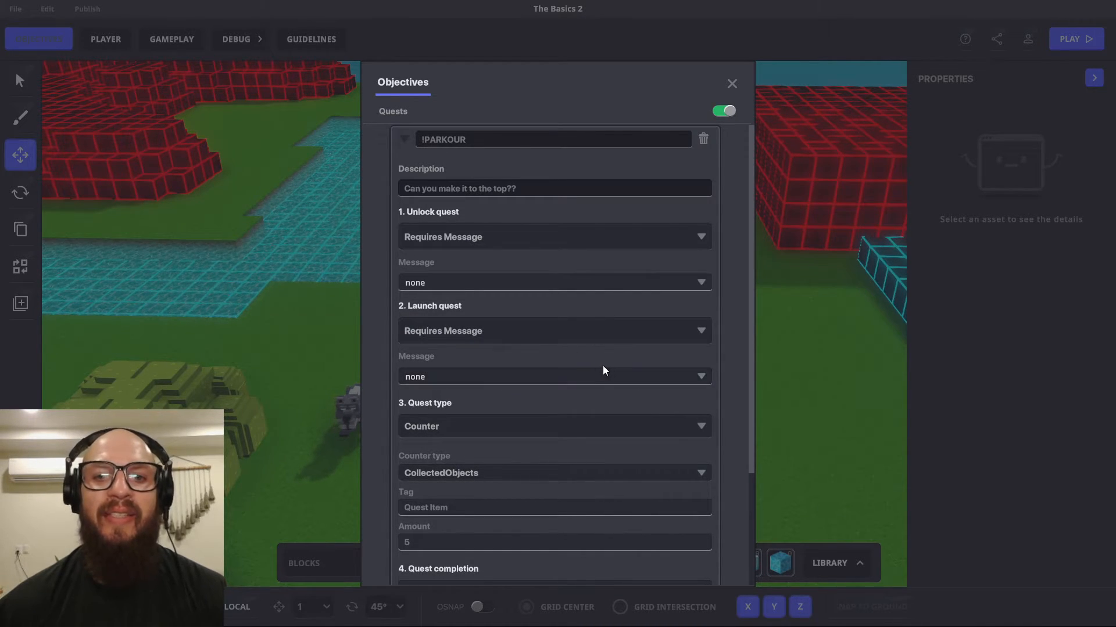
scroll(604, 362, "down", 1)
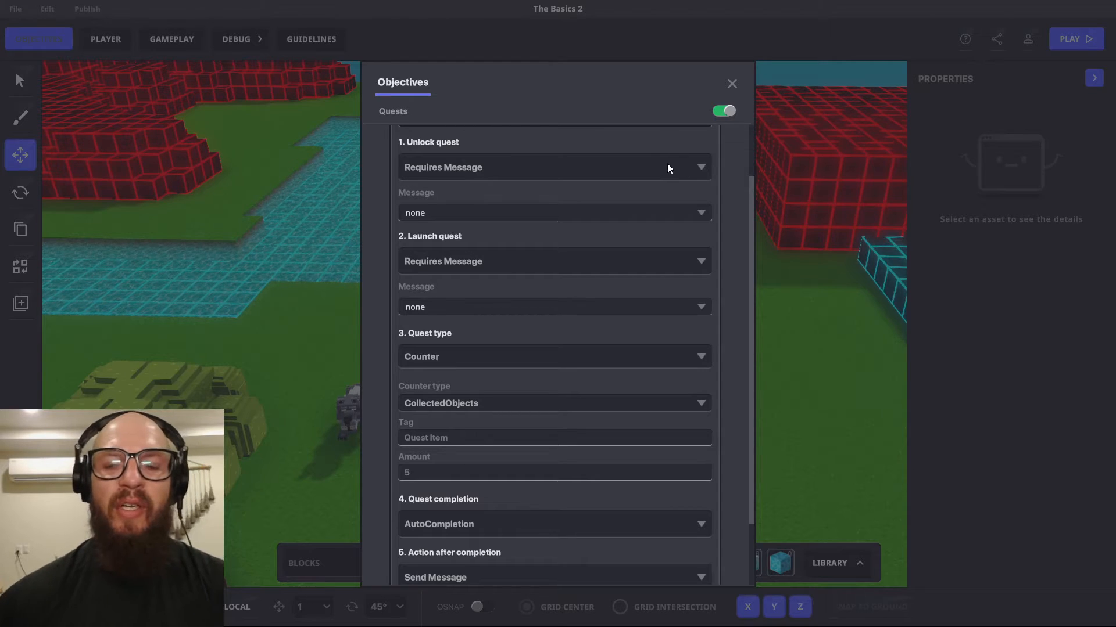
- Set the quest's unlock condition back to Auto Unlock
left_click(703, 167)
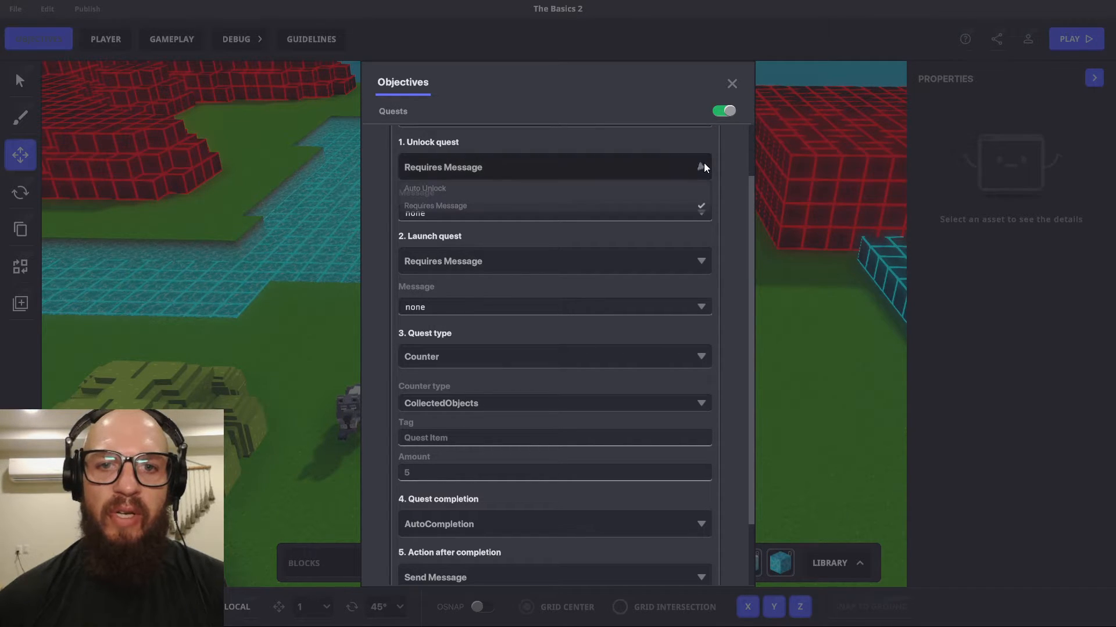
left_click(459, 189)
scroll(645, 238, "up", 1)
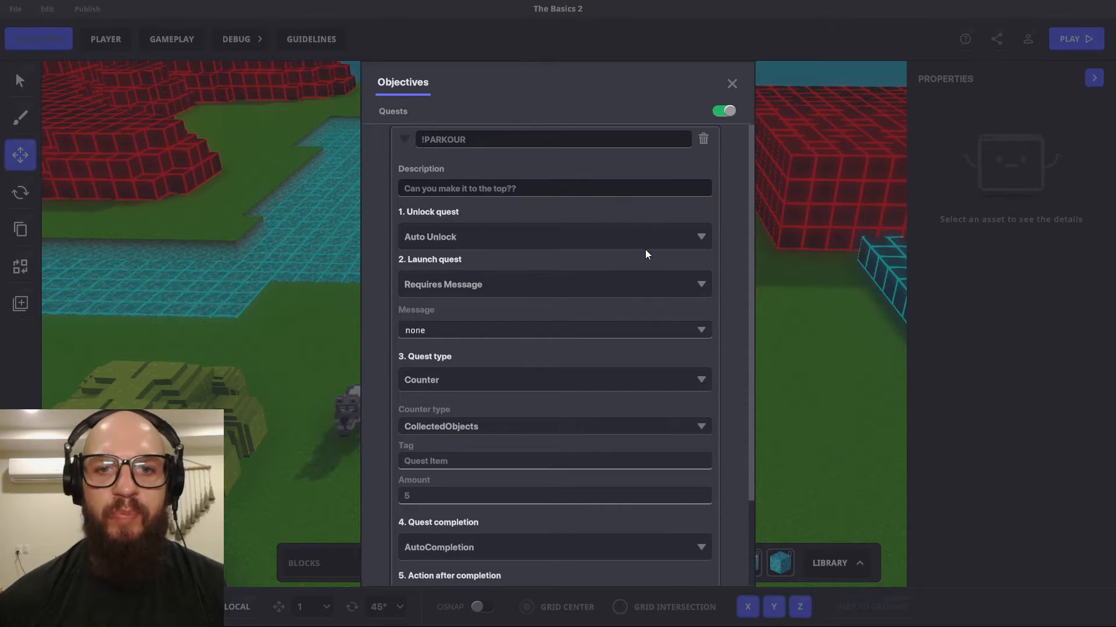
- Add a new launch message named "START.PARKOUR.QUEST" and assign it to the quest
scroll(644, 244, "down", 1)
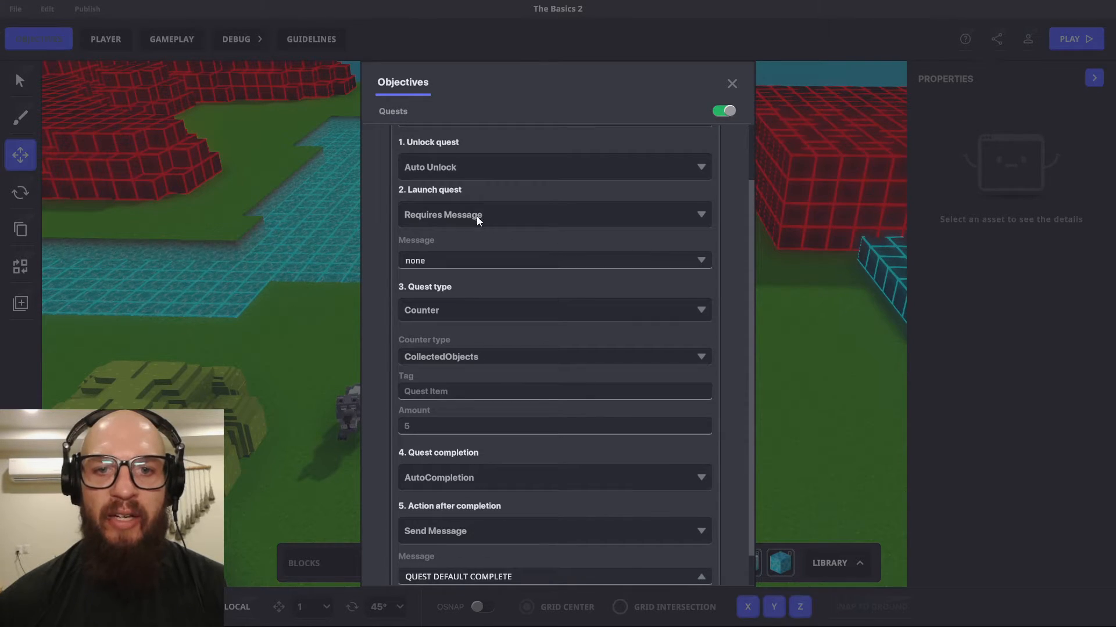
left_click(700, 260)
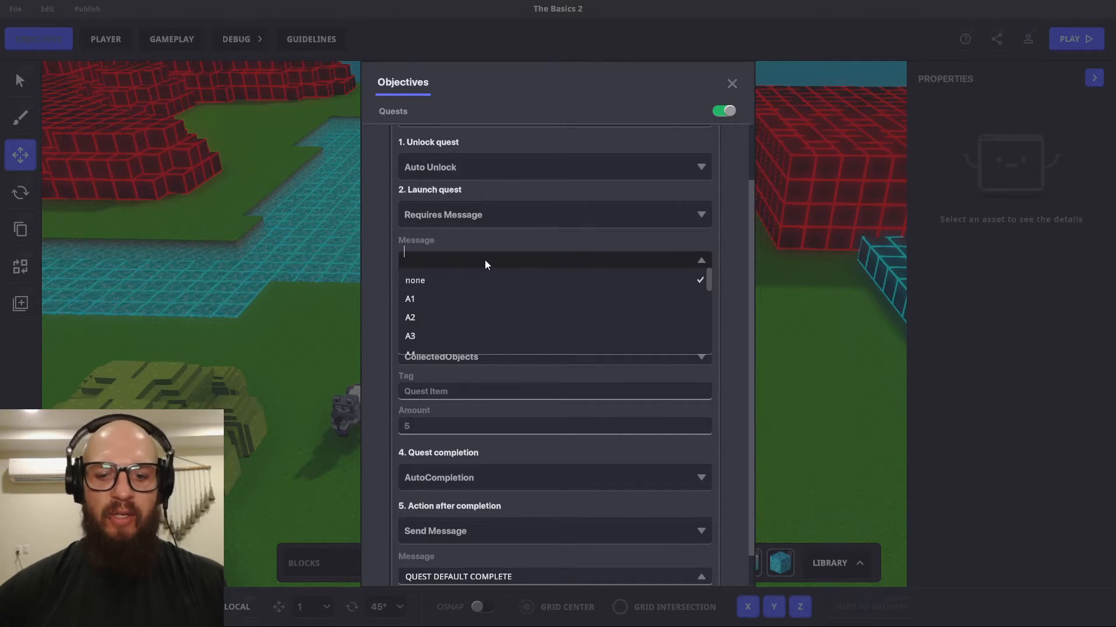
type("STAR")
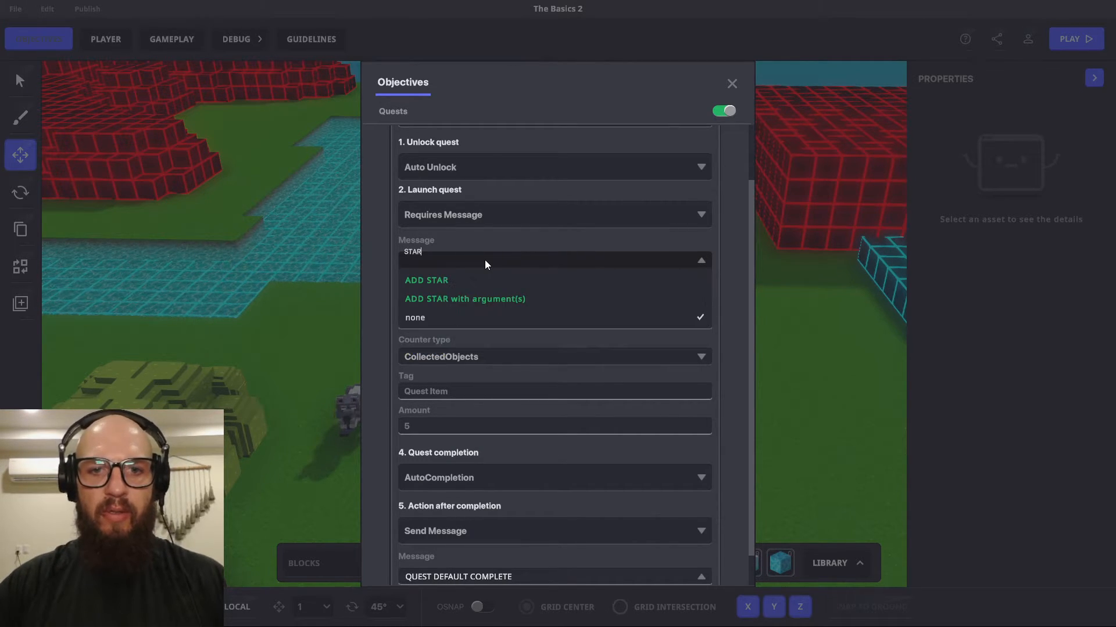
type("T.")
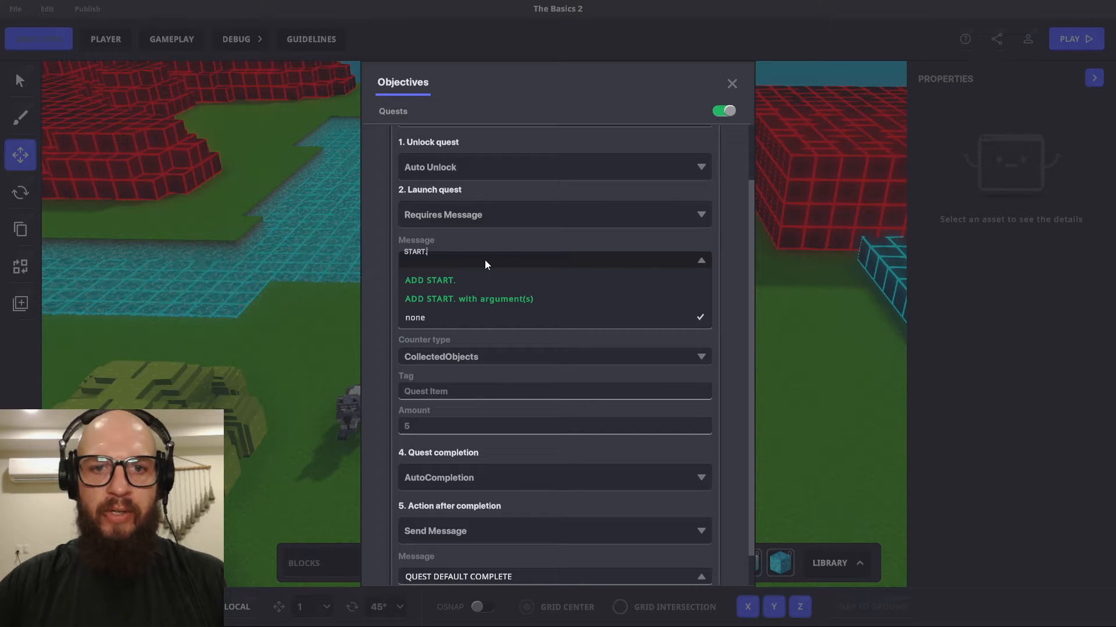
type("PARKOUR")
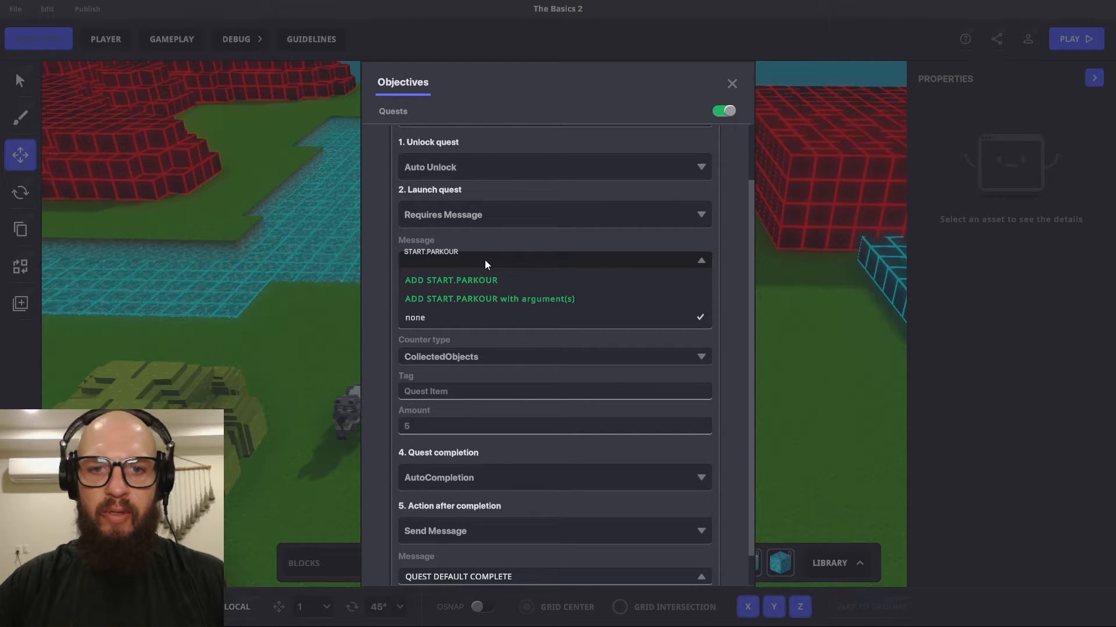
type(".QUEST")
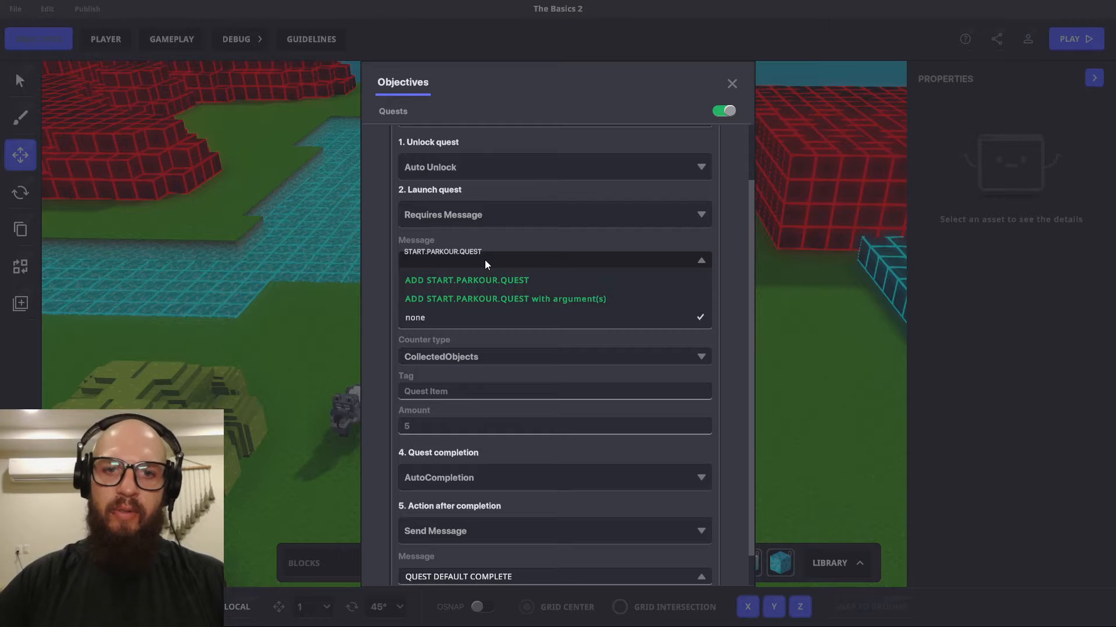
left_click(538, 283)
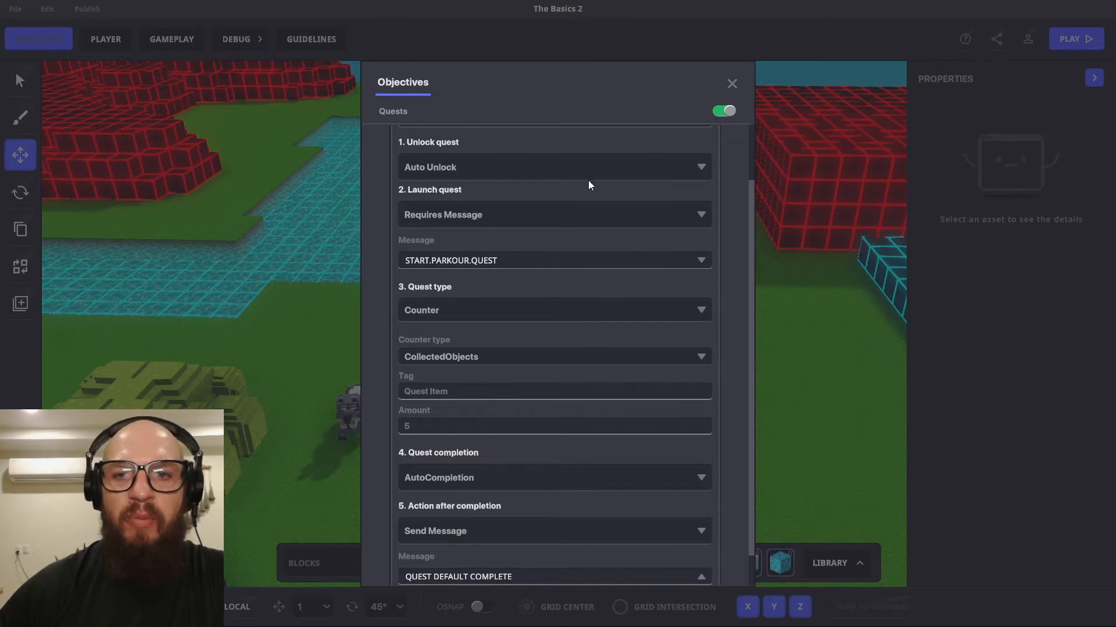
- Review the parkour quest's unlock and launch settings
scroll(696, 219, "up", 1)
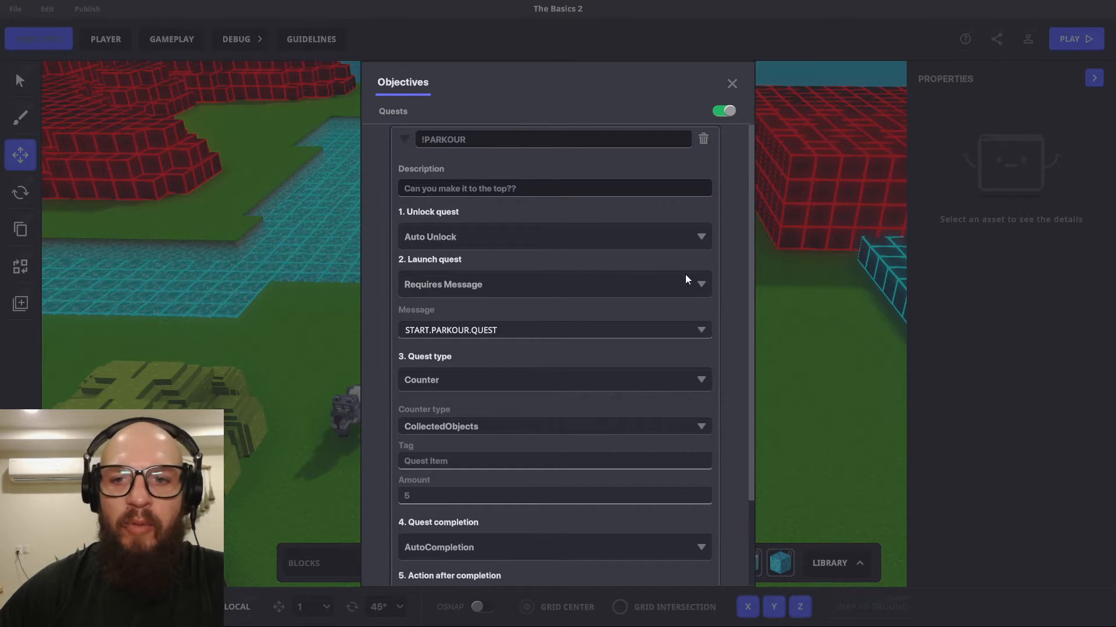
scroll(707, 265, "down", 2)
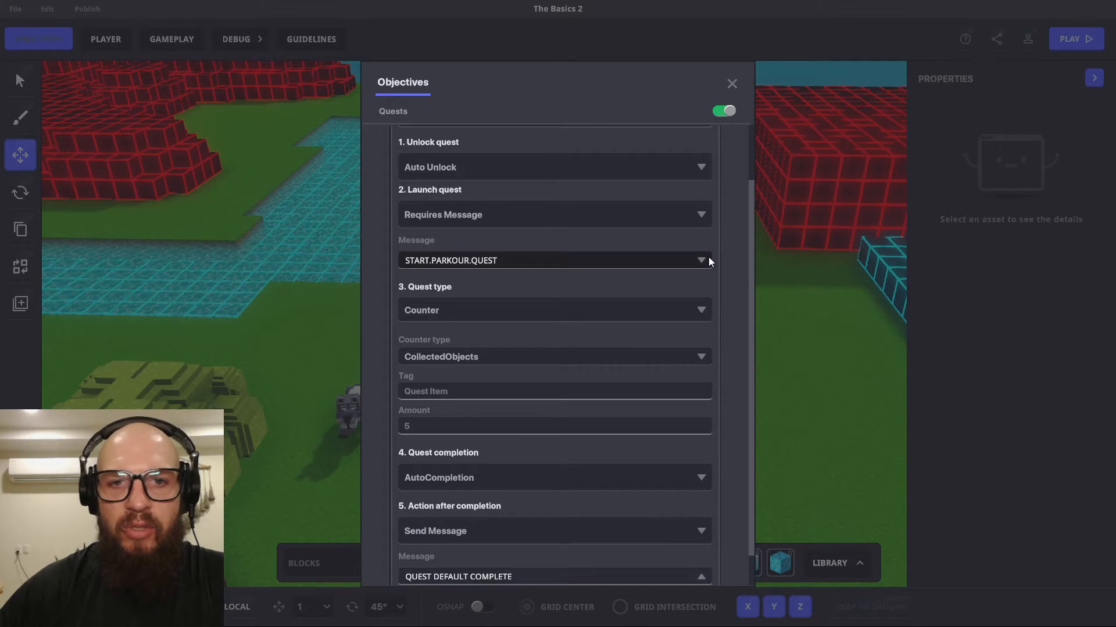
scroll(724, 226, "up", 2)
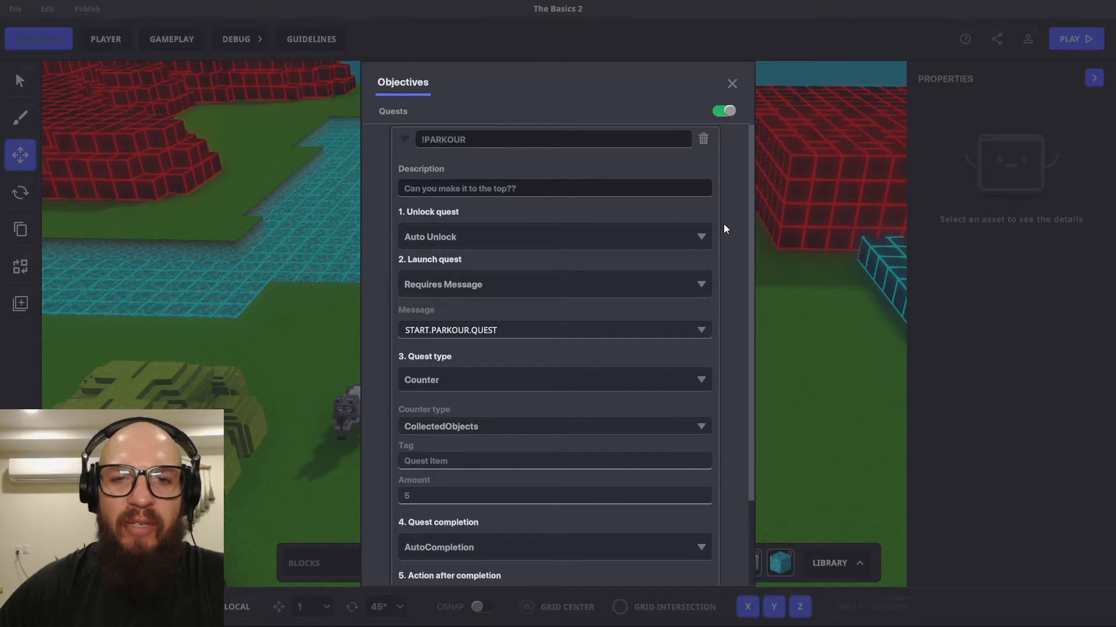
scroll(720, 212, "down", 2)
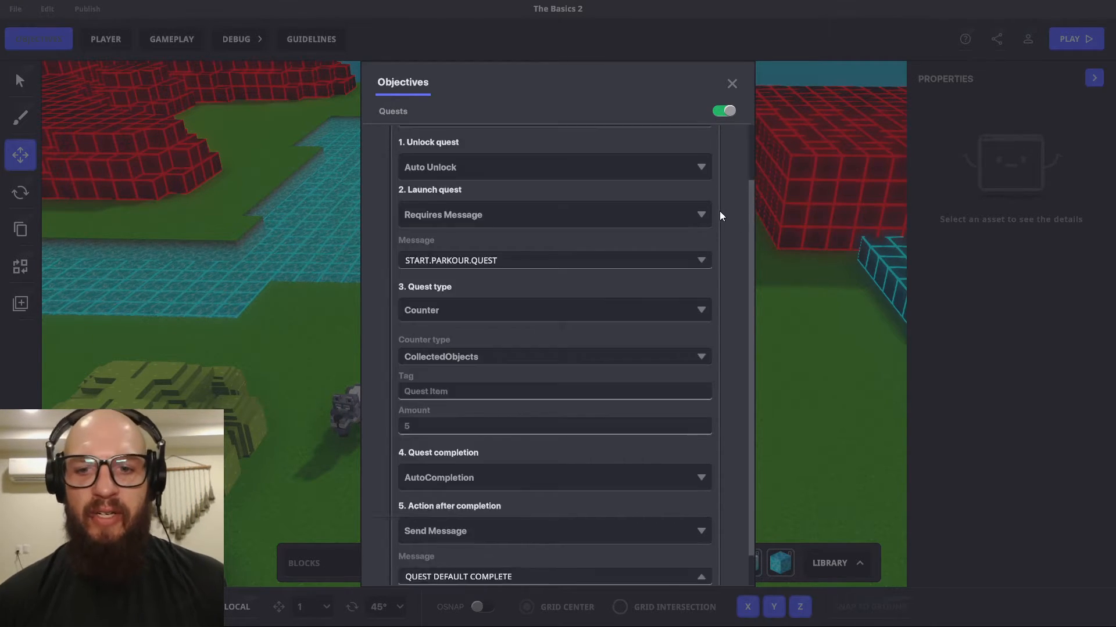
scroll(719, 215, "up", 1)
scroll(720, 215, "up", 1)
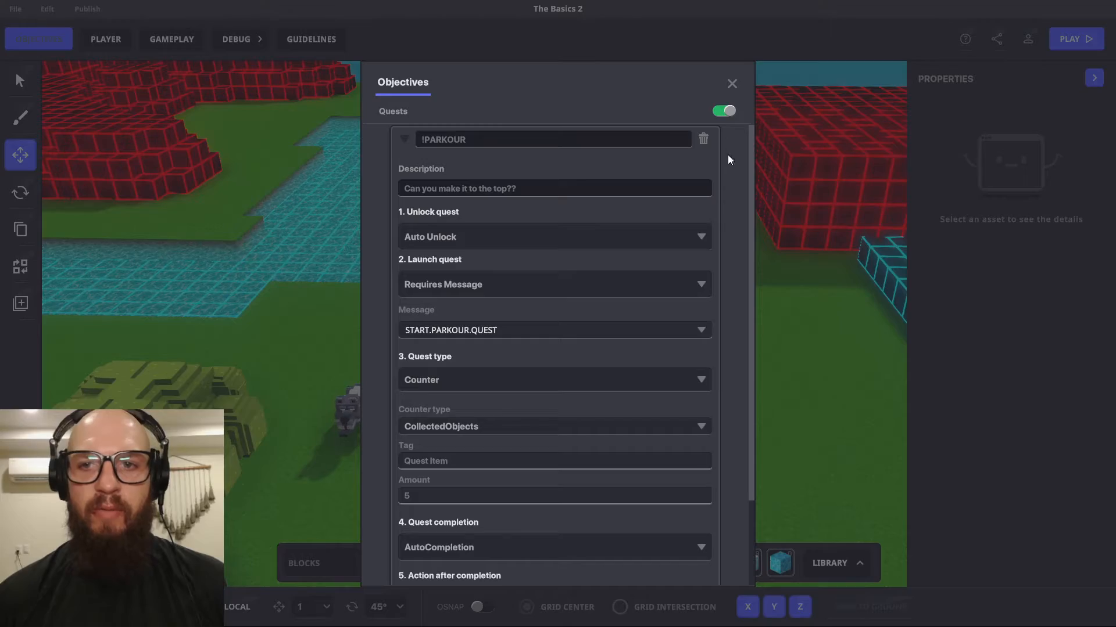
- Close the objectives, playtest the experience and return to the editor
left_click(731, 84)
key("ctrl+p")
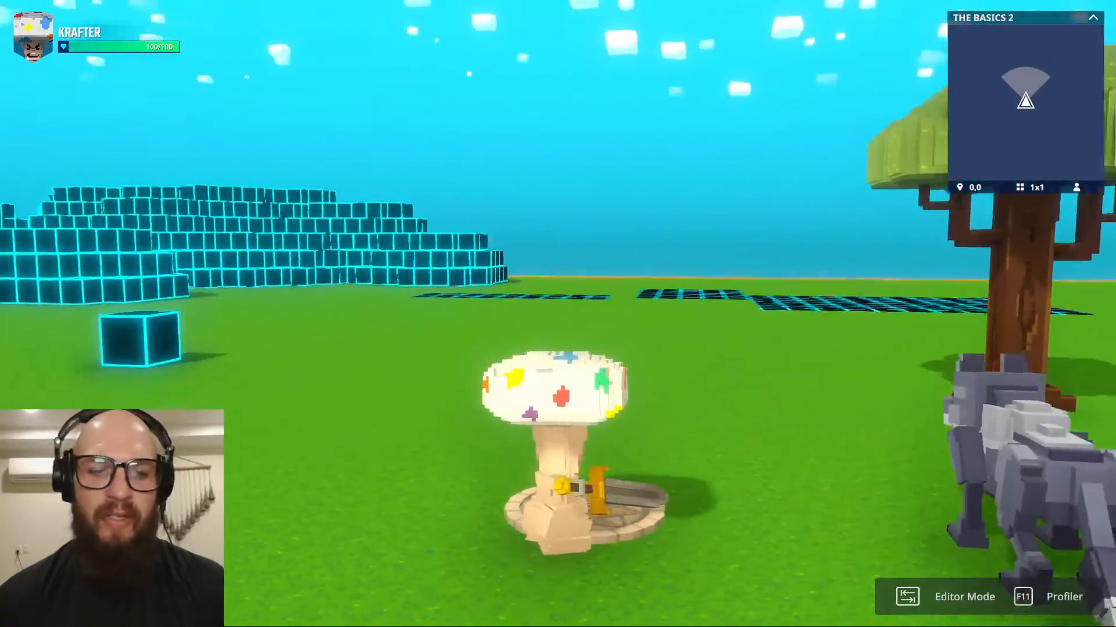
key("Tab")
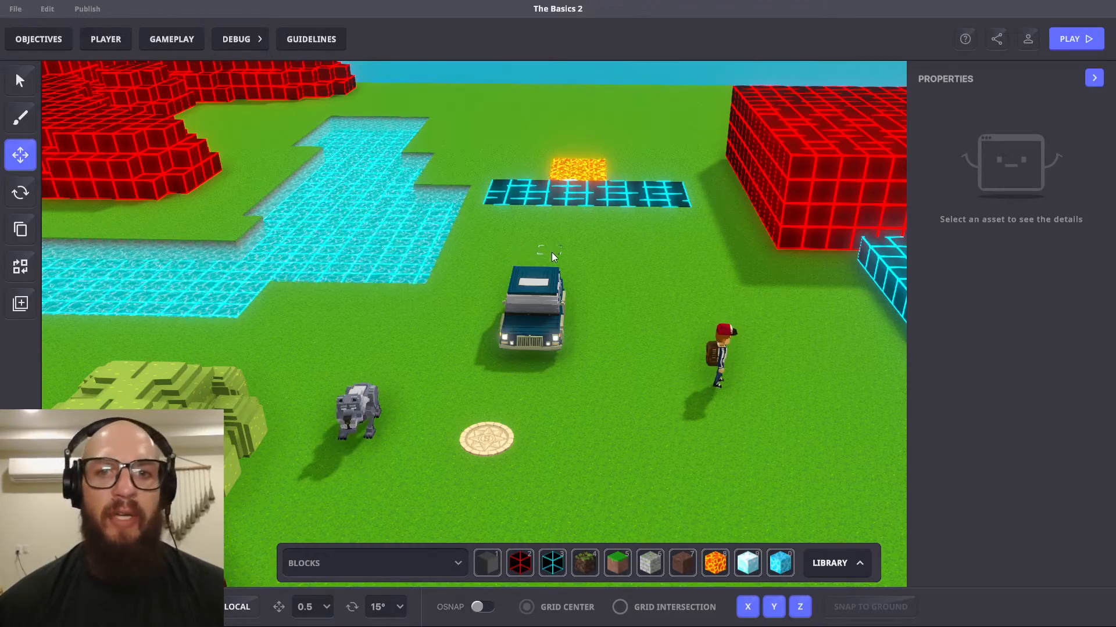
- Reopen the objectives, examine the quest's launch, type and completion settings, and close them again
left_click(32, 40)
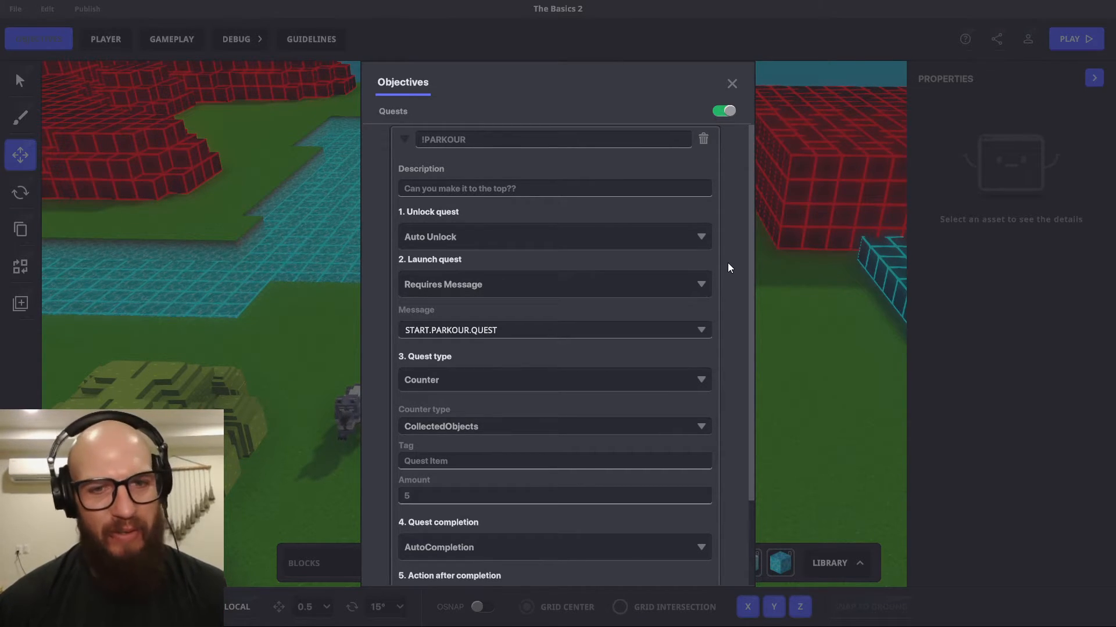
scroll(718, 299, "down", 2)
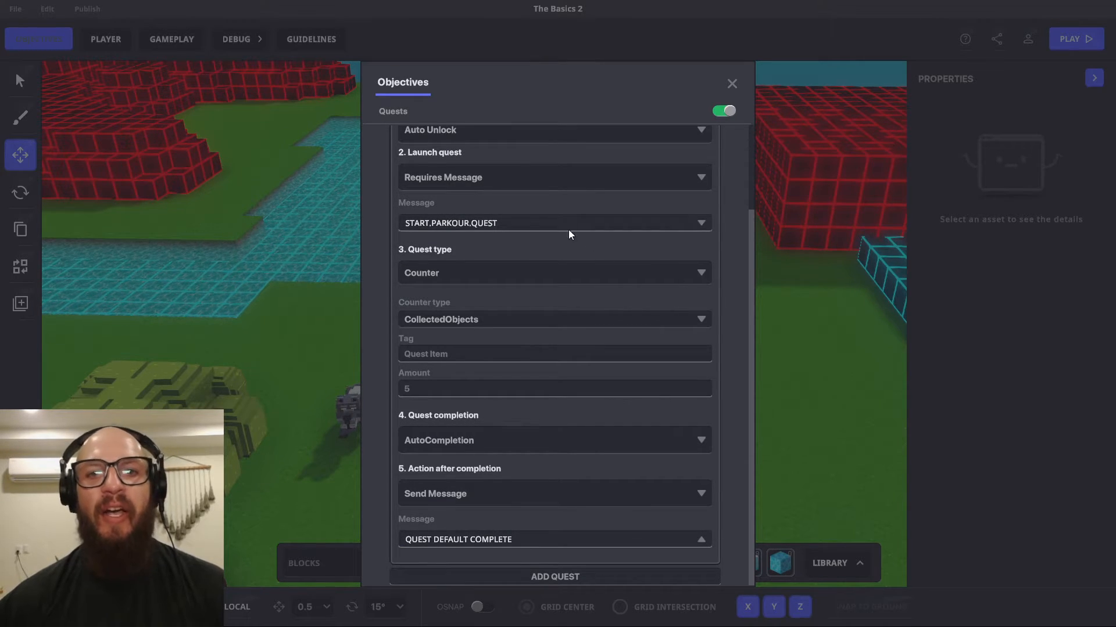
scroll(541, 201, "up", 1)
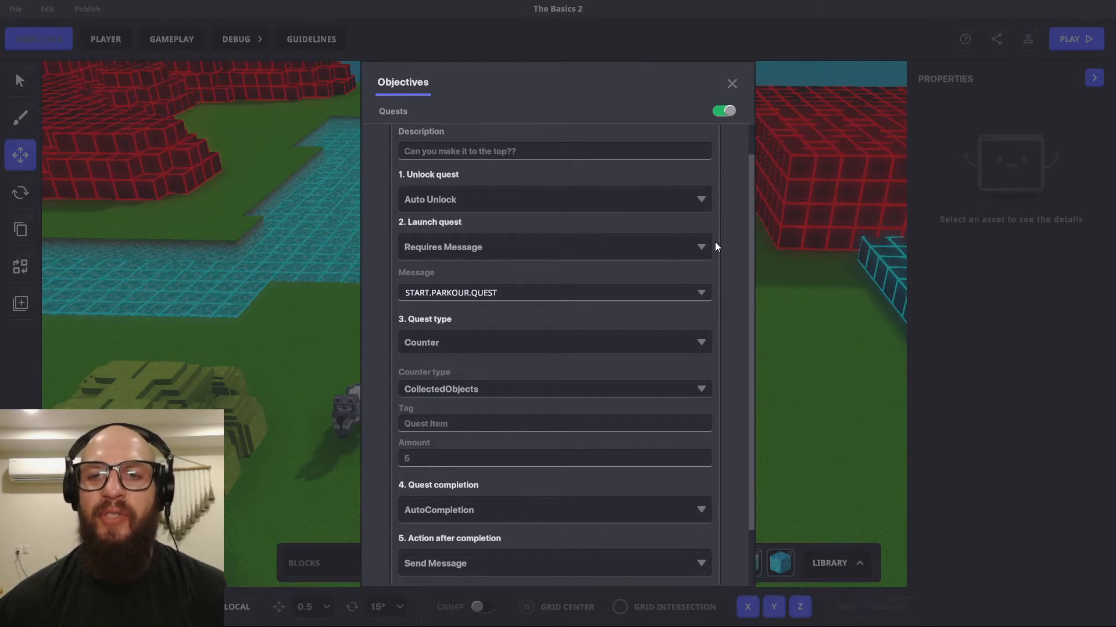
left_click(732, 84)
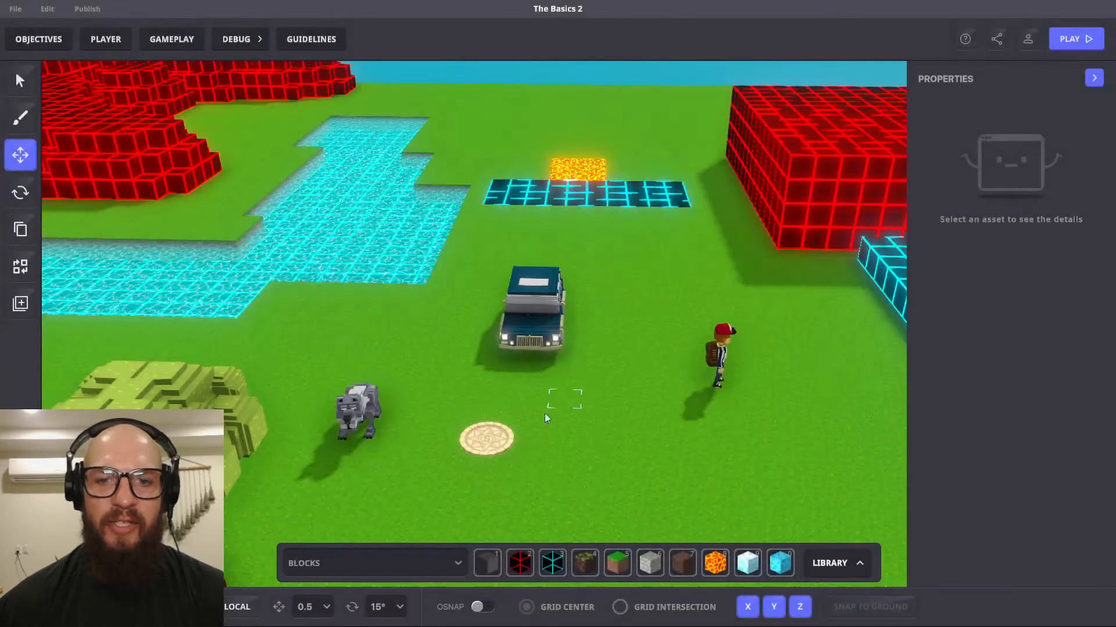
- Move the avatar's spawner across the map to the grassy corner beside the lava border, at about X 91.40, Z 91.63
left_click(528, 438)
right_click_drag(529, 438, 594, 262)
left_click_drag(556, 232, 197, 378)
right_click_drag(197, 378, 604, 396)
left_click_drag(651, 399, 467, 455)
right_click_drag(467, 455, 648, 354)
scroll(685, 402, "down", 10)
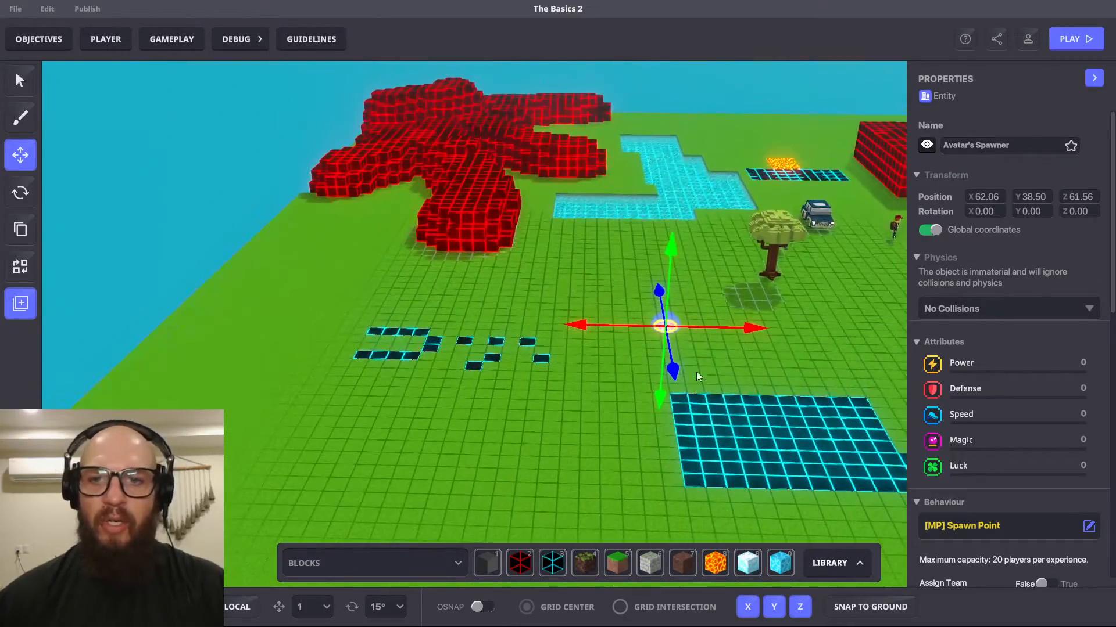
right_click_drag(802, 399, 697, 325)
left_click_drag(545, 249, 277, 419)
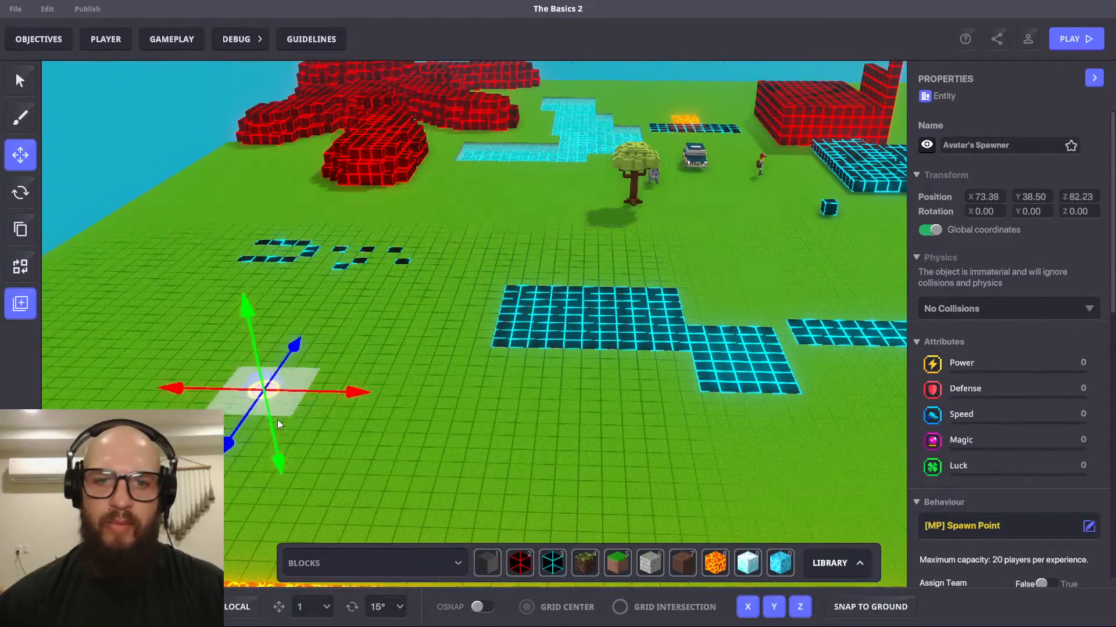
right_click_drag(407, 401, 750, 368)
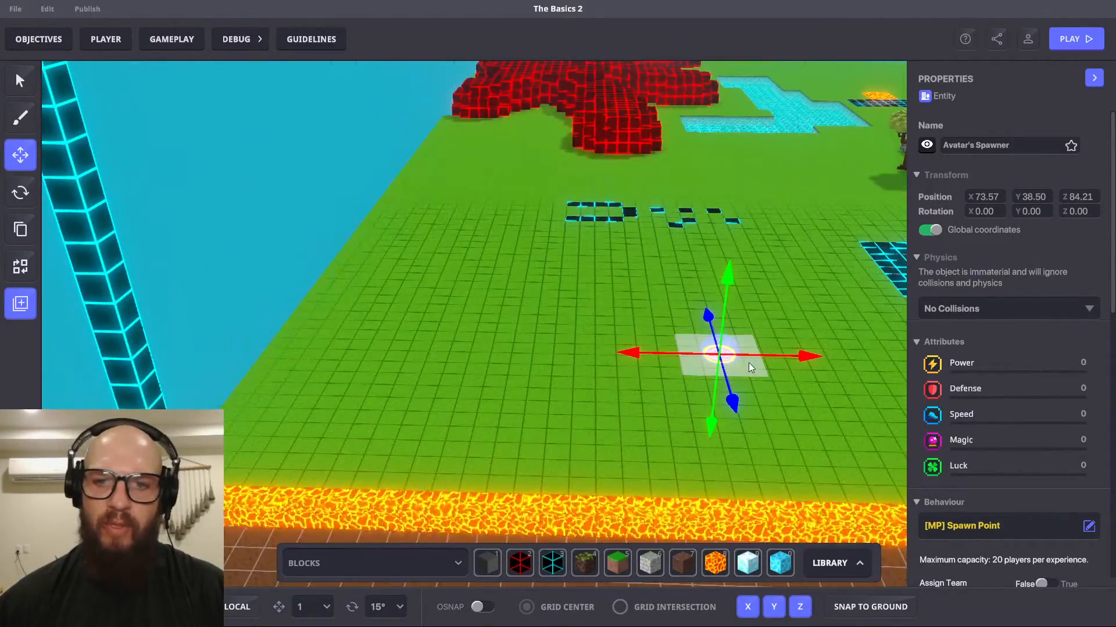
left_click_drag(748, 363, 324, 452)
right_click_drag(323, 451, 511, 418)
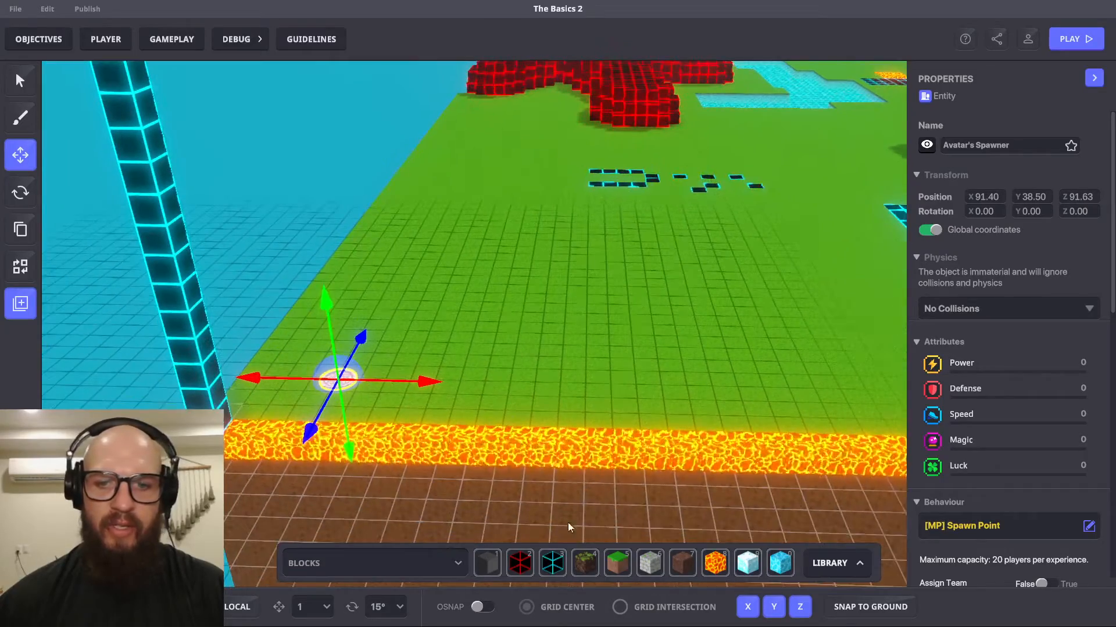
- Replace the stretch of lava border next to the spawner with Grass 02 blocks using the Free brush
left_click(616, 564)
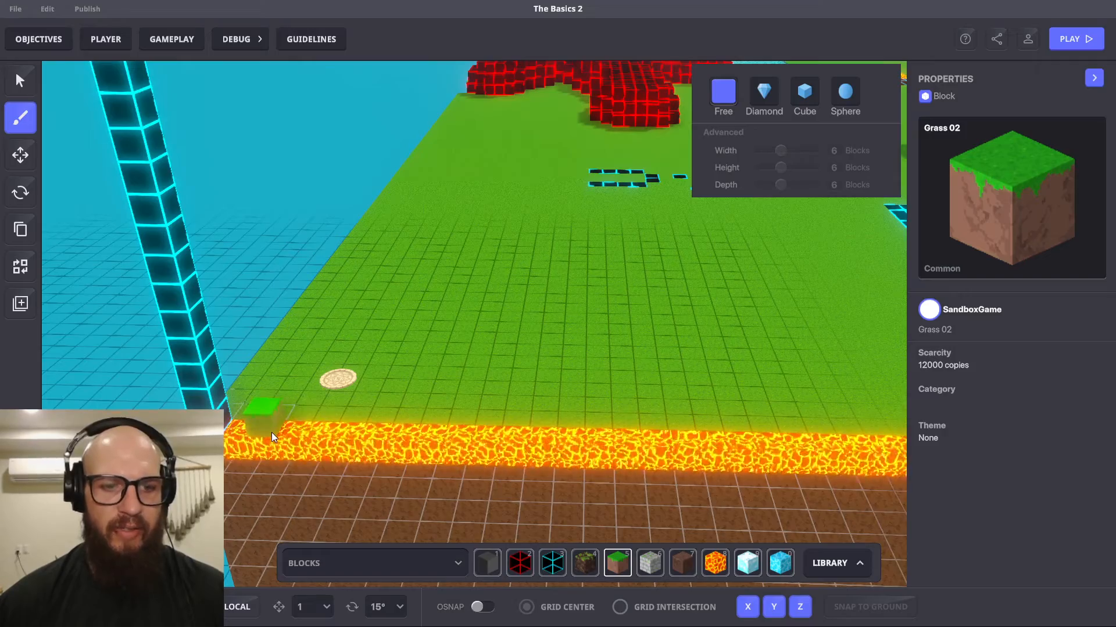
left_click_drag(255, 431, 687, 451)
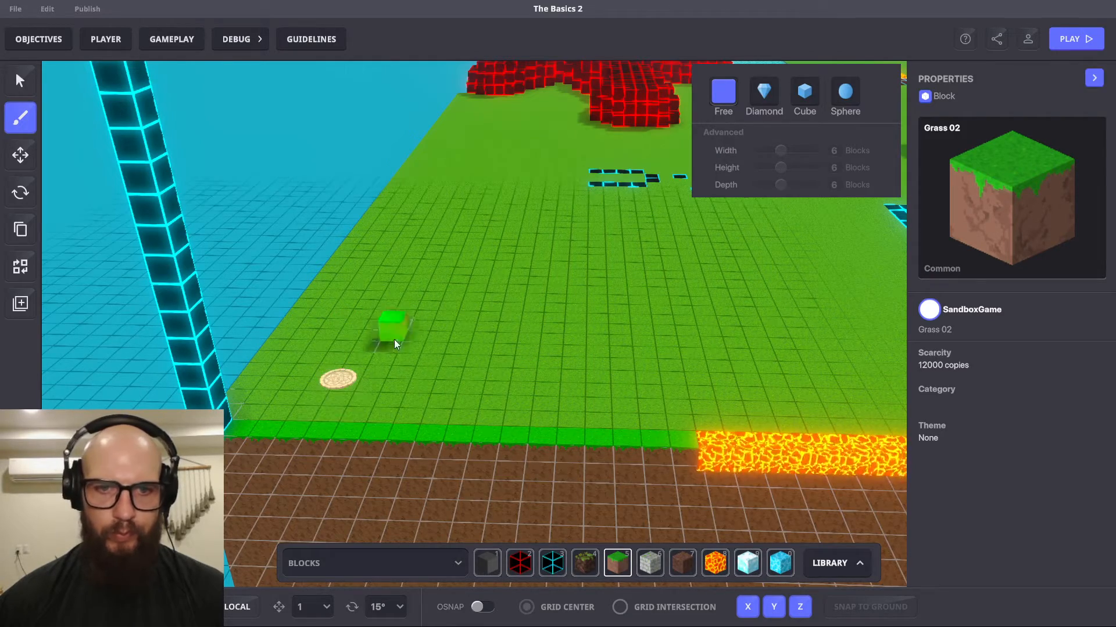
- Move the avatar's spawner slightly inward along the new grass edge, to about X 89.40, Z 92.63
left_click(21, 156)
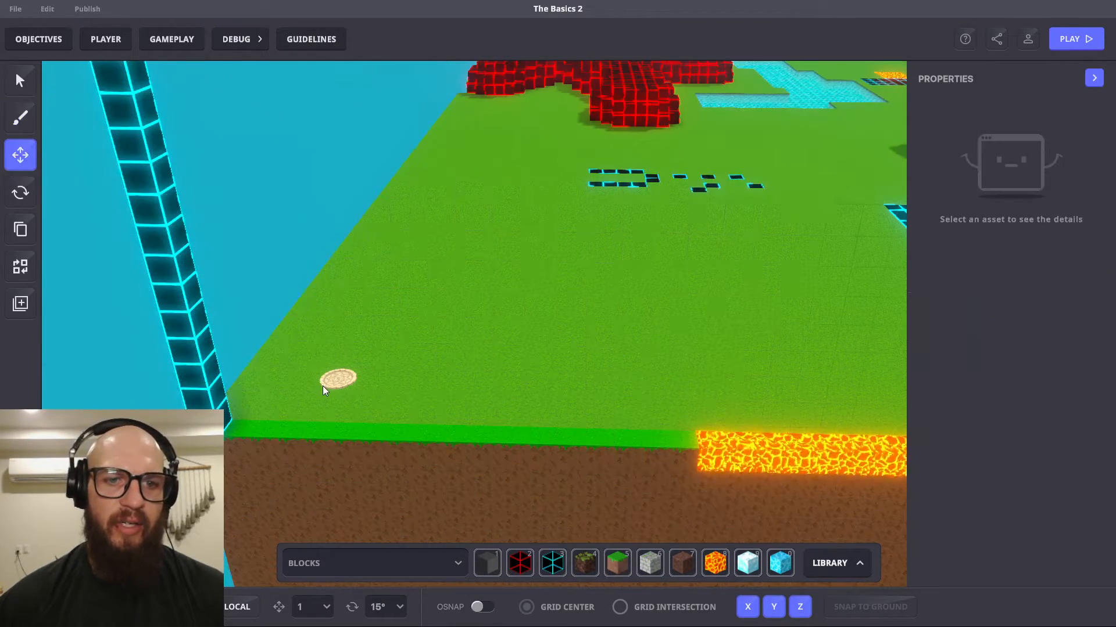
left_click(342, 383)
left_click_drag(348, 398, 401, 420)
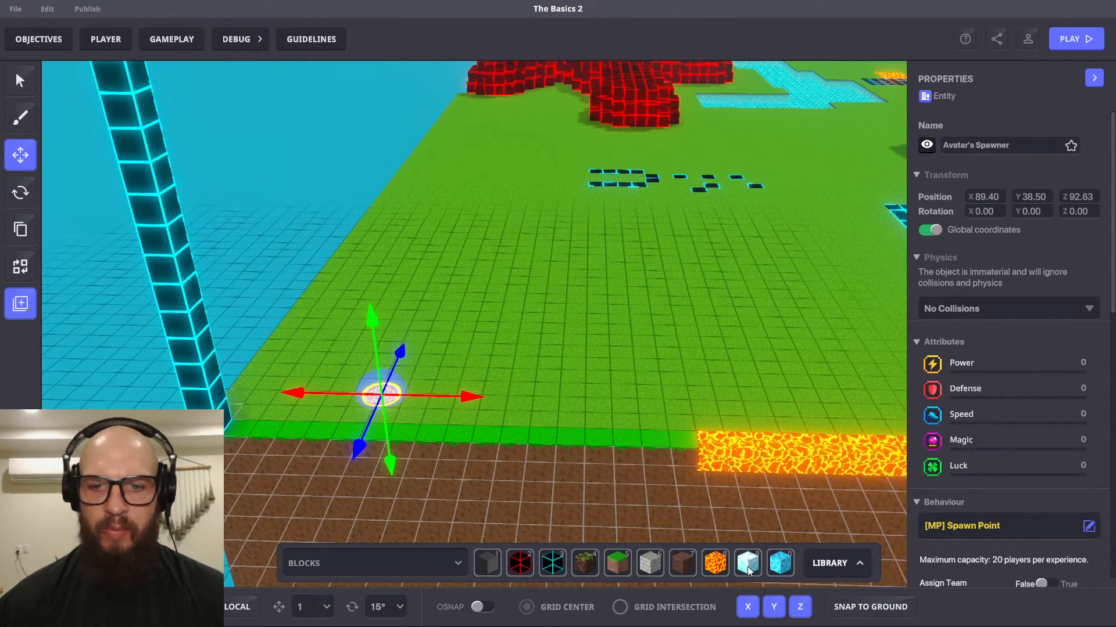
- Stack two C_Blue_Metaverse_01 blocks on the grass just behind the avatar's spawner using the Free brush
left_click(551, 563)
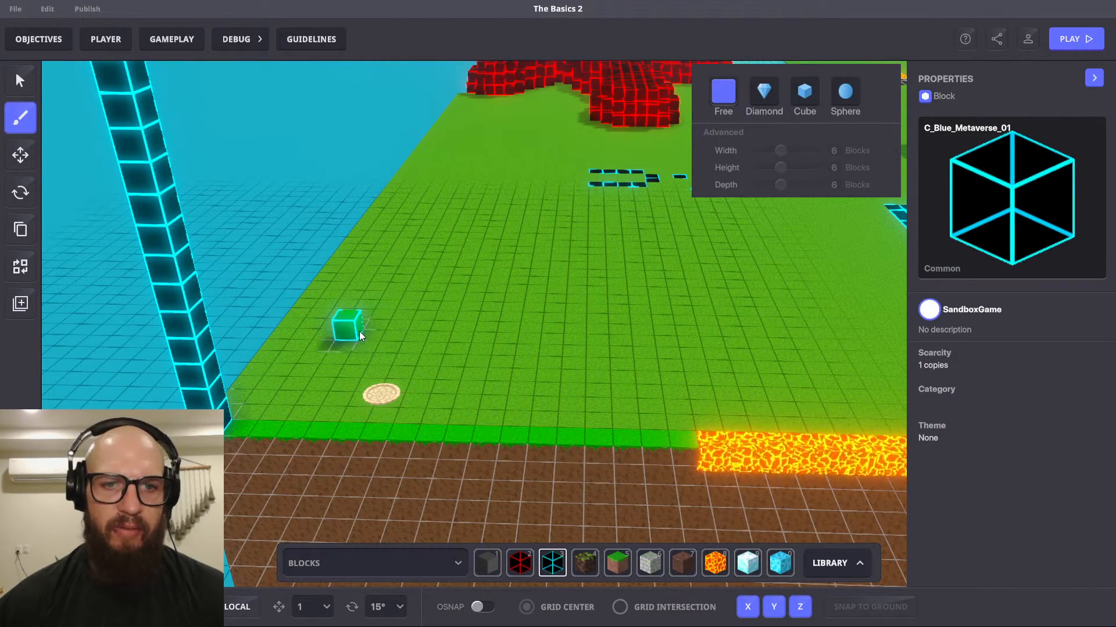
left_click(359, 333)
left_click(351, 315)
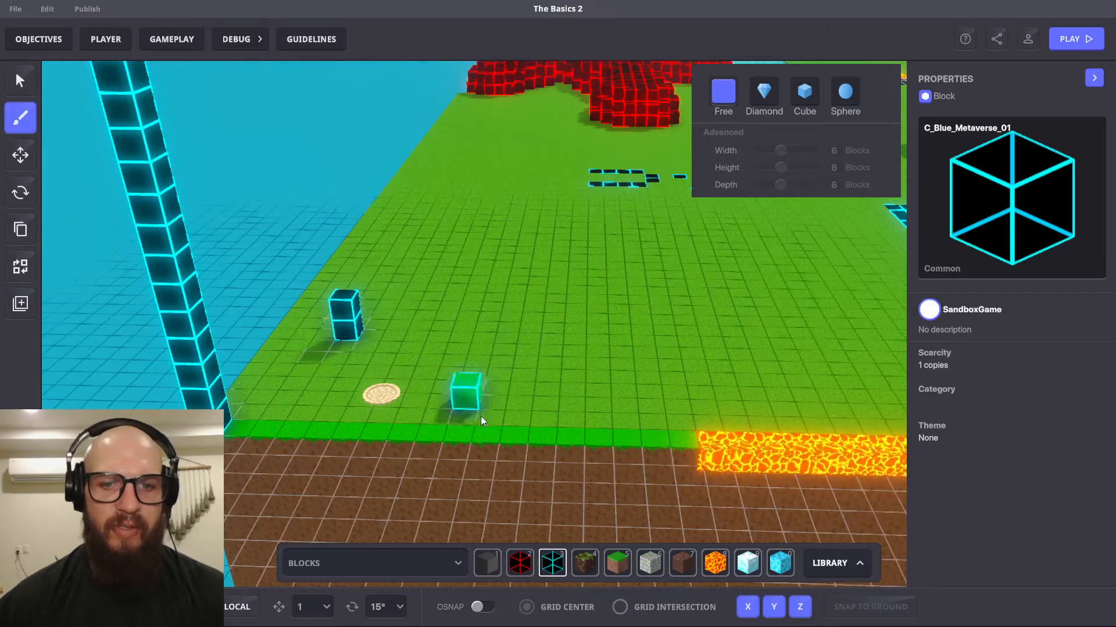
- Find the NumPad Switch in the library, assign it to Group 1's first slot and place it on the upper blue block's front face
left_click(421, 559)
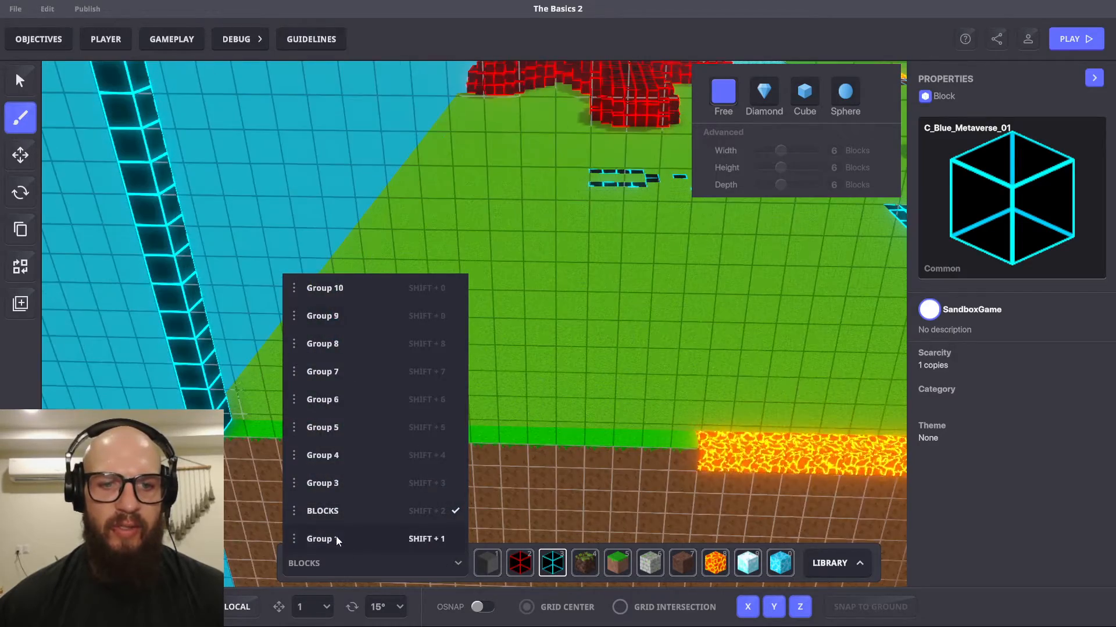
left_click(335, 535)
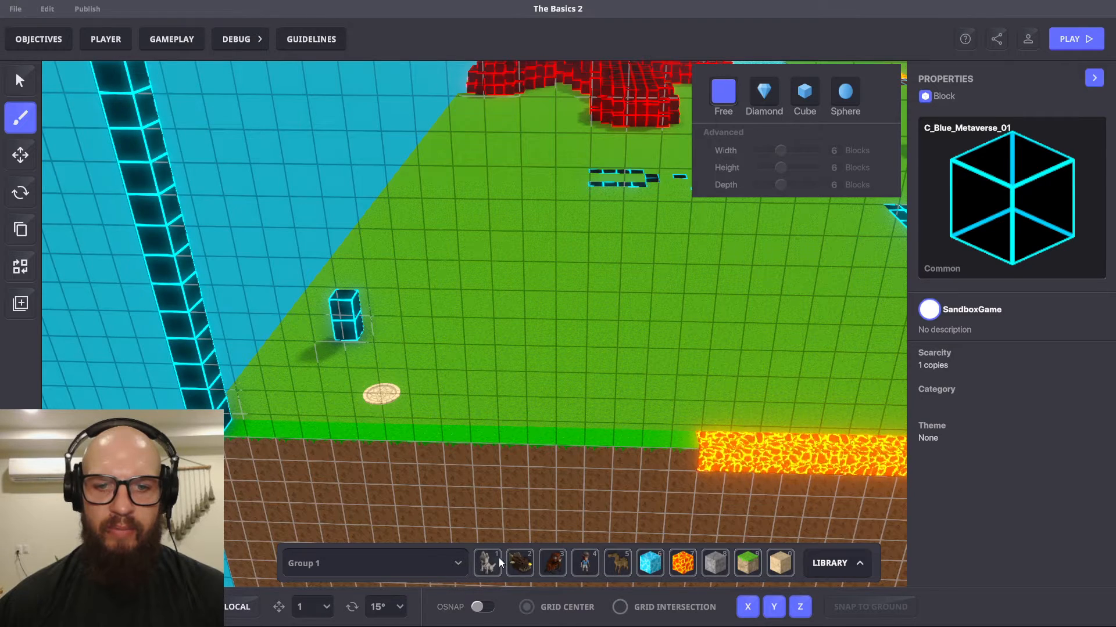
left_click(859, 564)
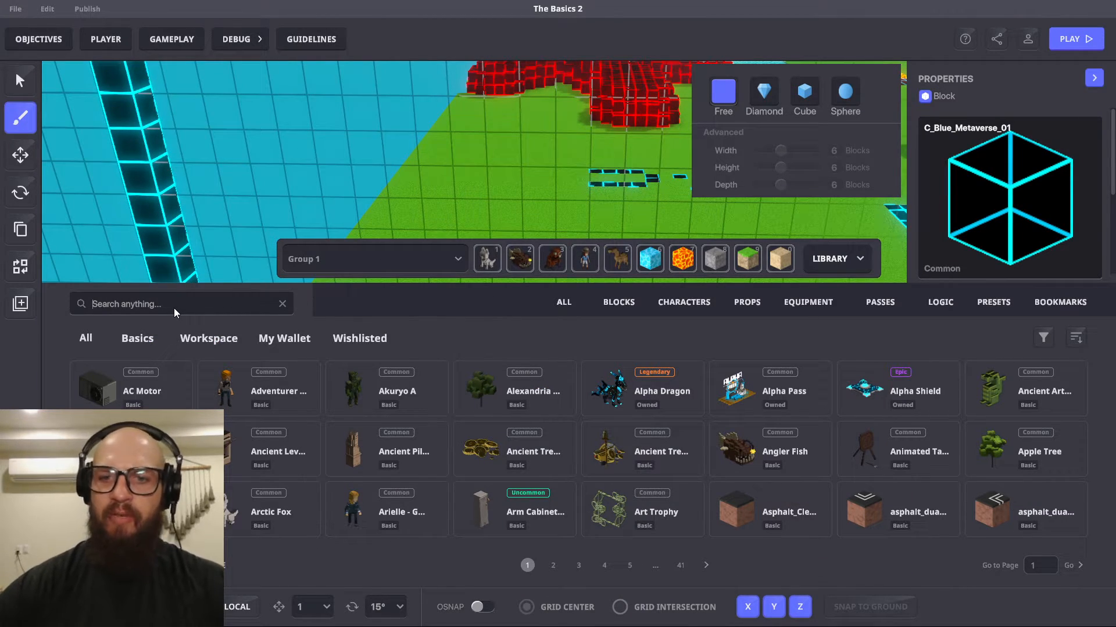
type("NUM")
left_click_drag(148, 372, 473, 268)
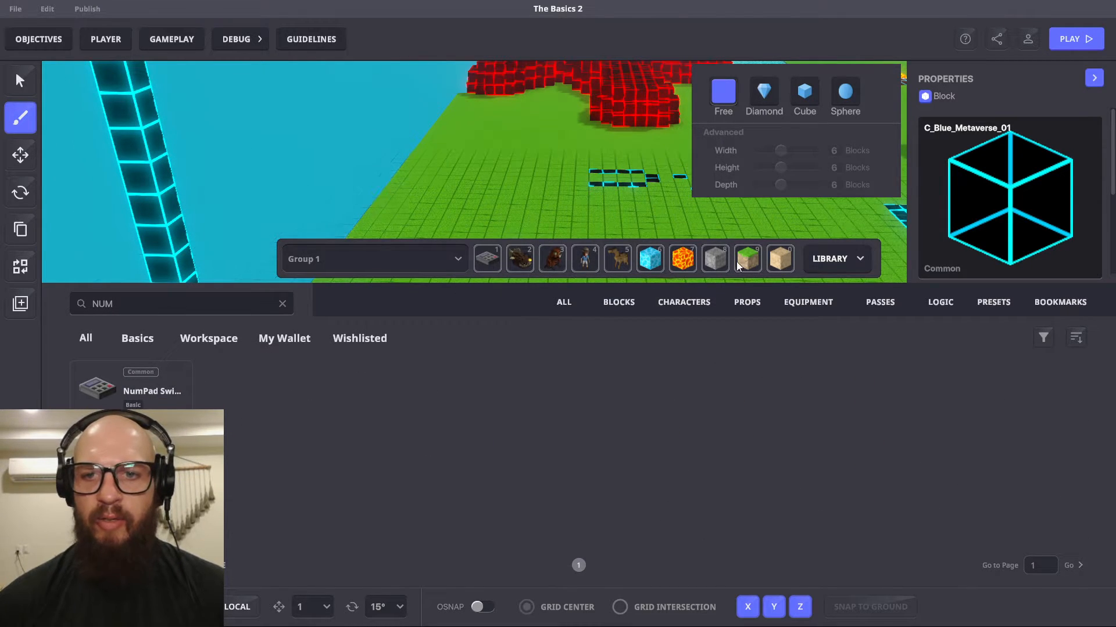
left_click(861, 259)
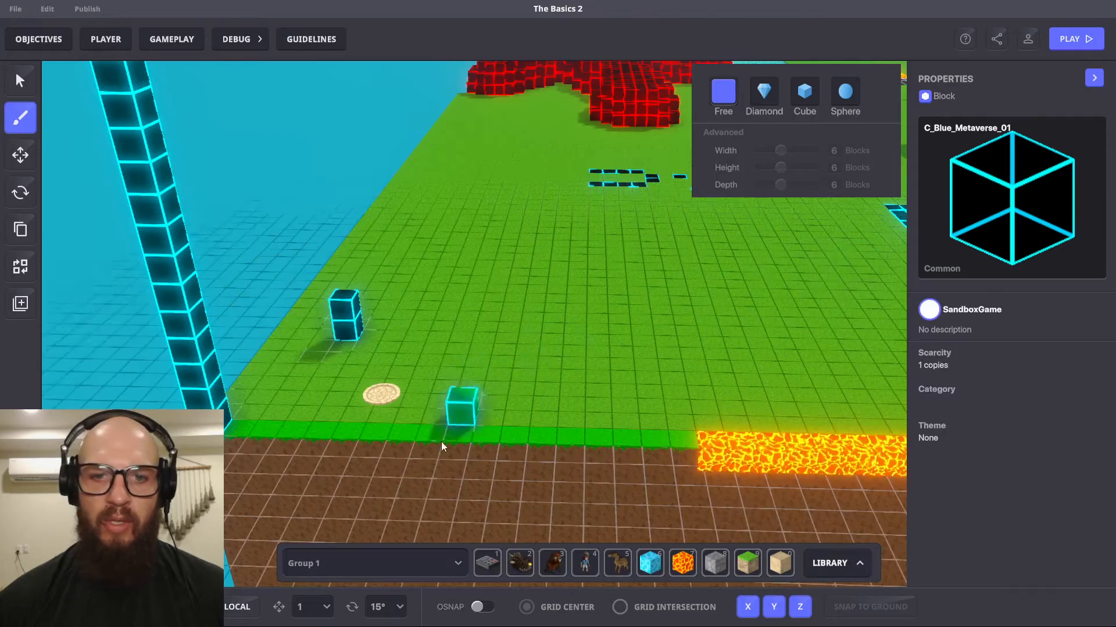
left_click(487, 563)
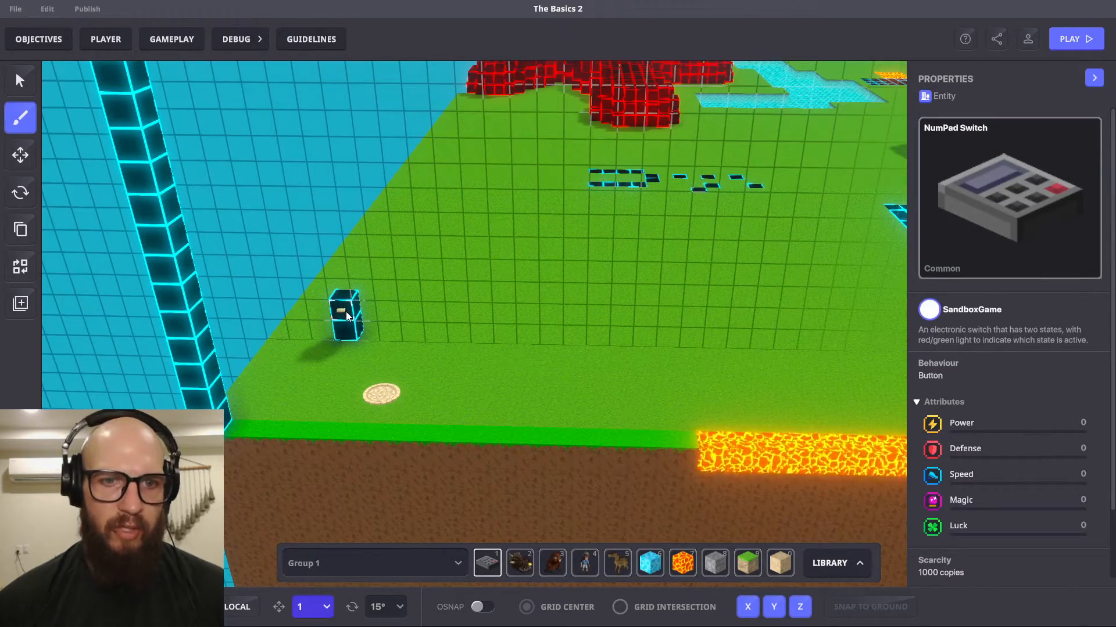
left_click(347, 314)
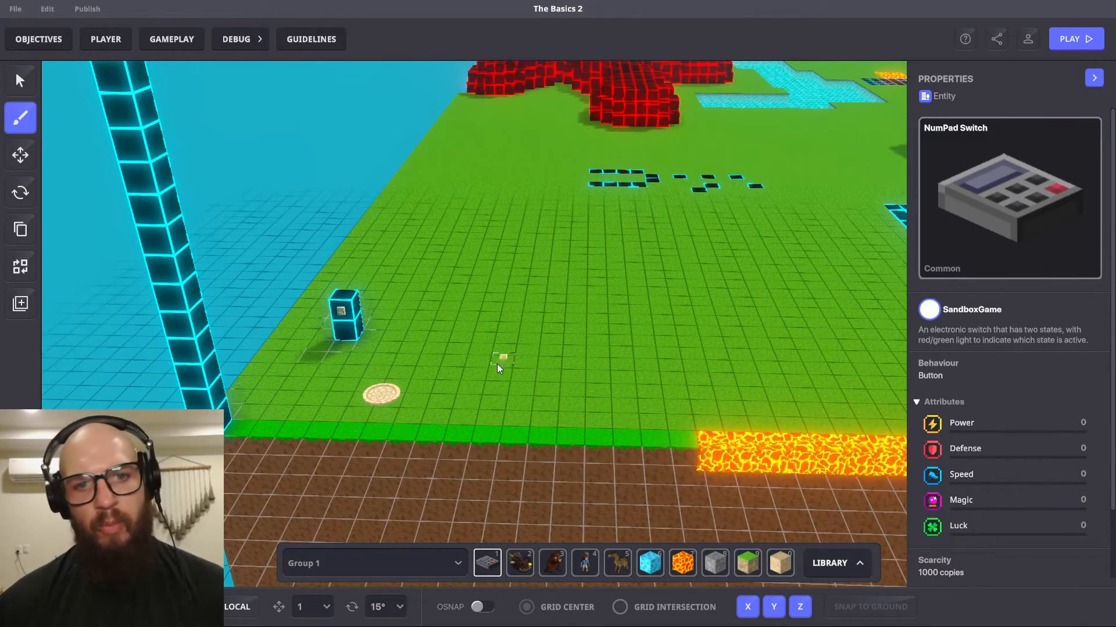
- Edit the NumPad Switch's Button logic to send START.PARKOUR.QUEST with broadcast type All
left_click(20, 154)
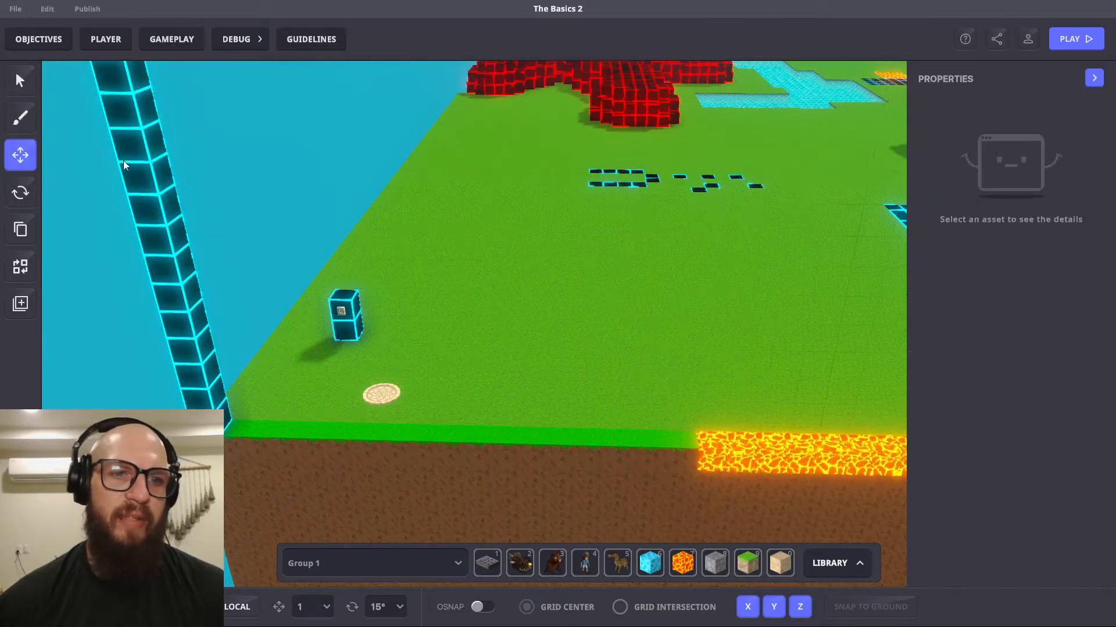
left_click(341, 312)
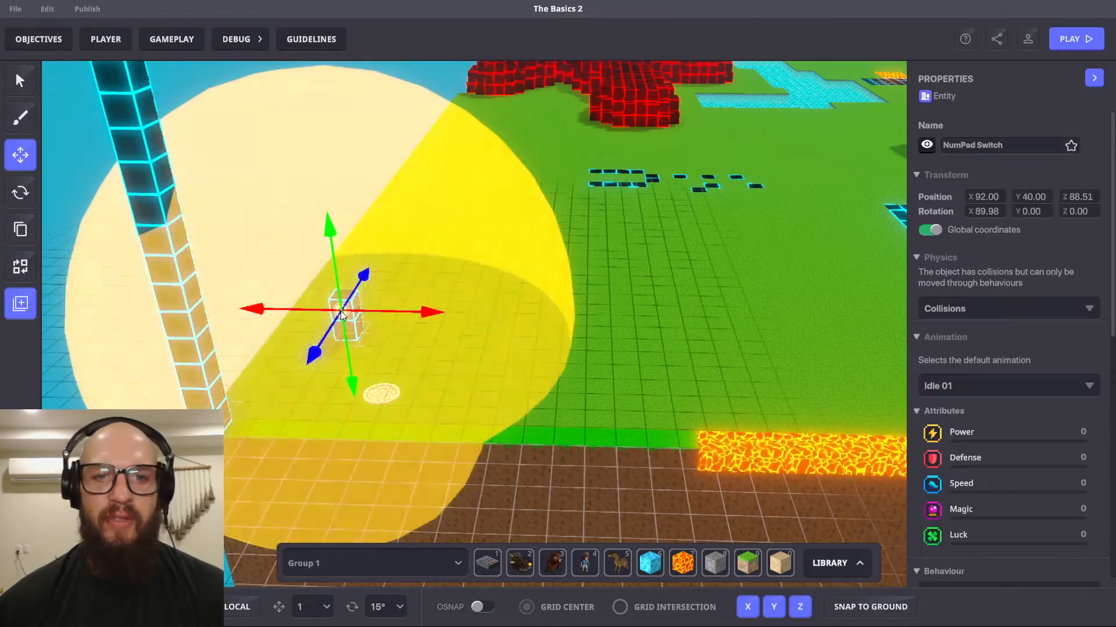
scroll(1037, 388, "down", 6)
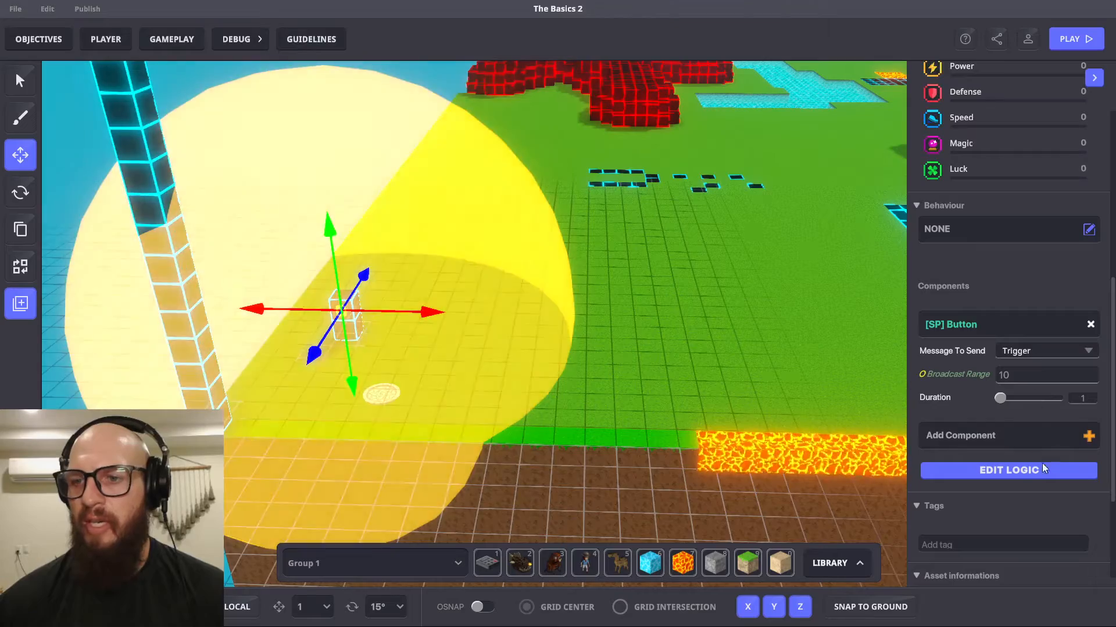
left_click(1040, 465)
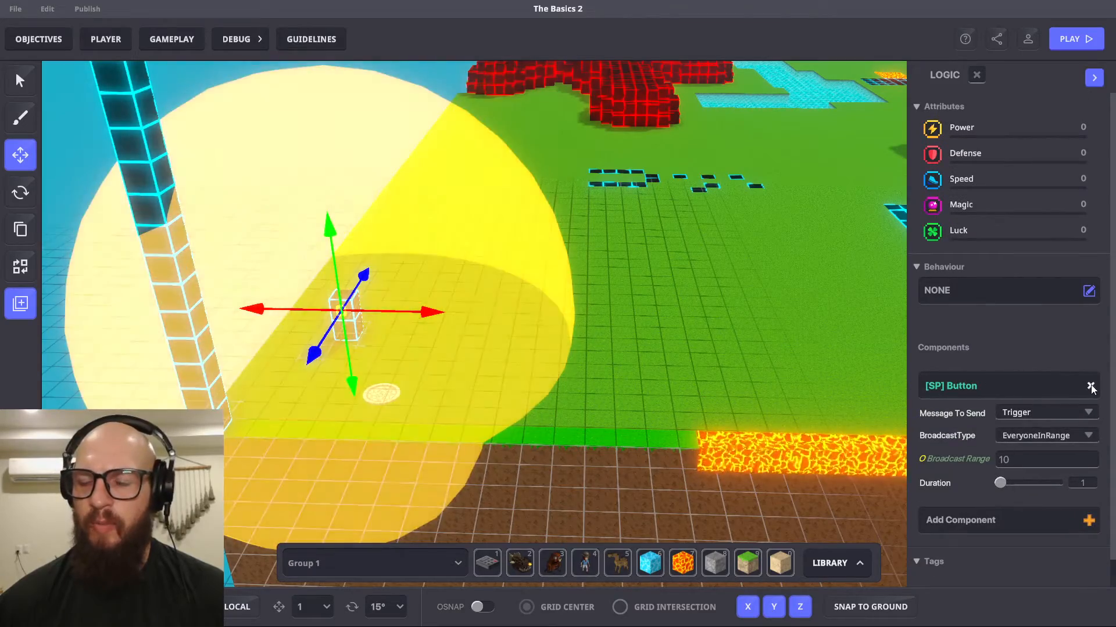
scroll(1014, 352, "down", 1)
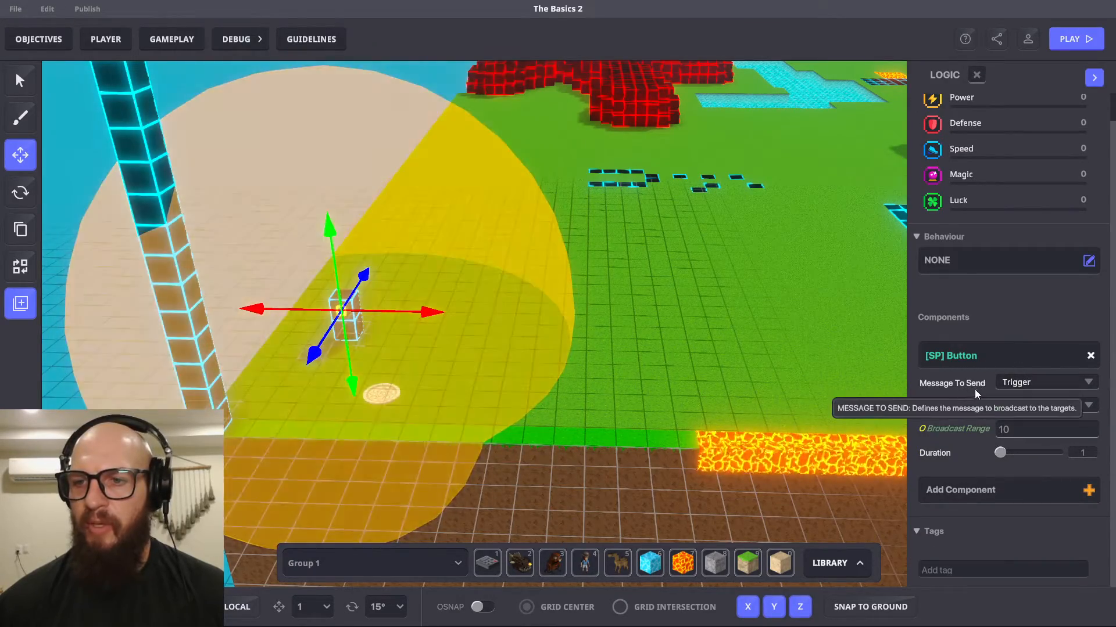
left_click(1049, 384)
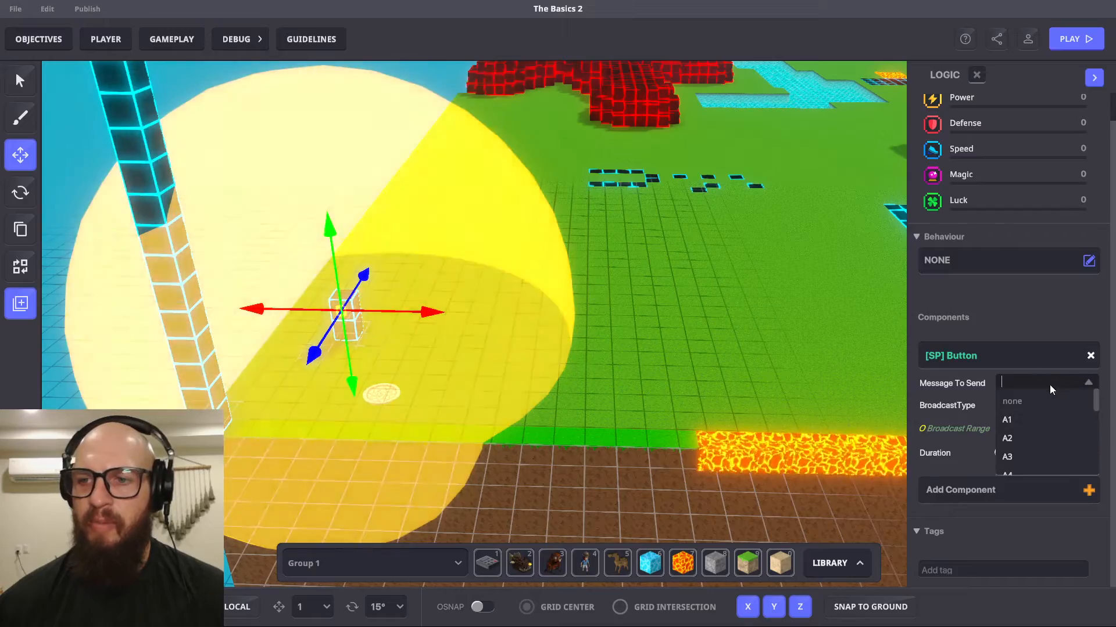
type("STAR")
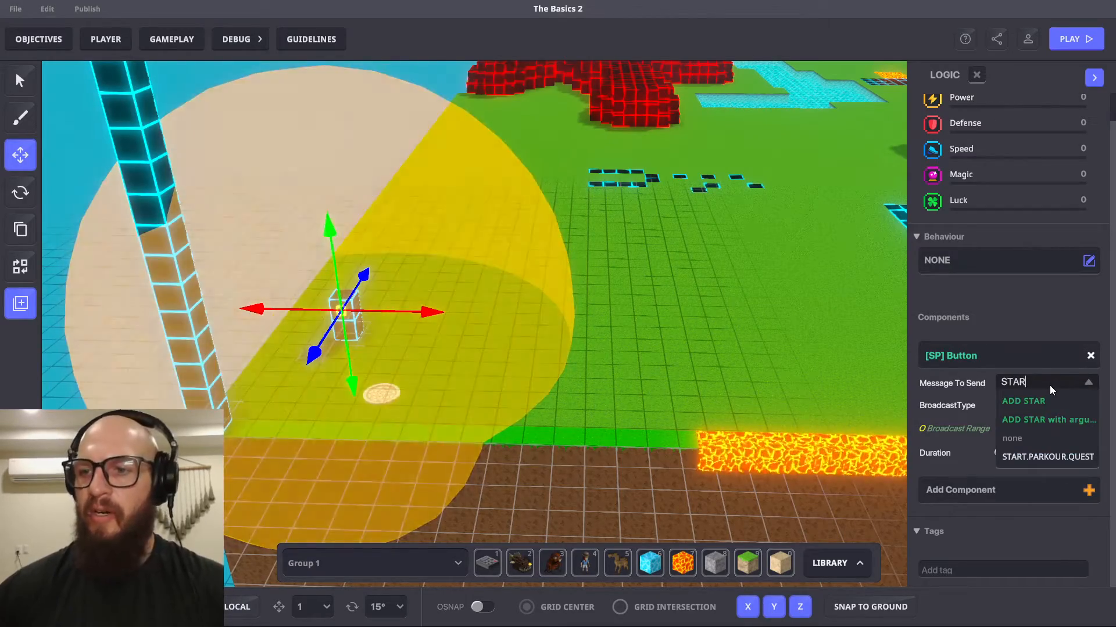
left_click(1064, 457)
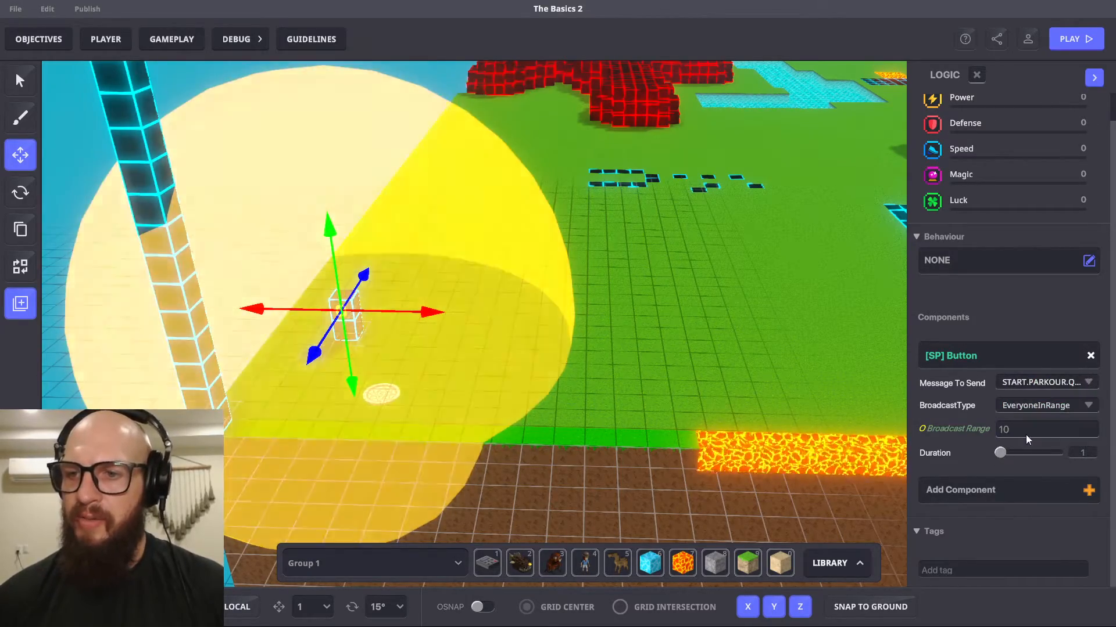
left_click(1077, 406)
left_click(1030, 429)
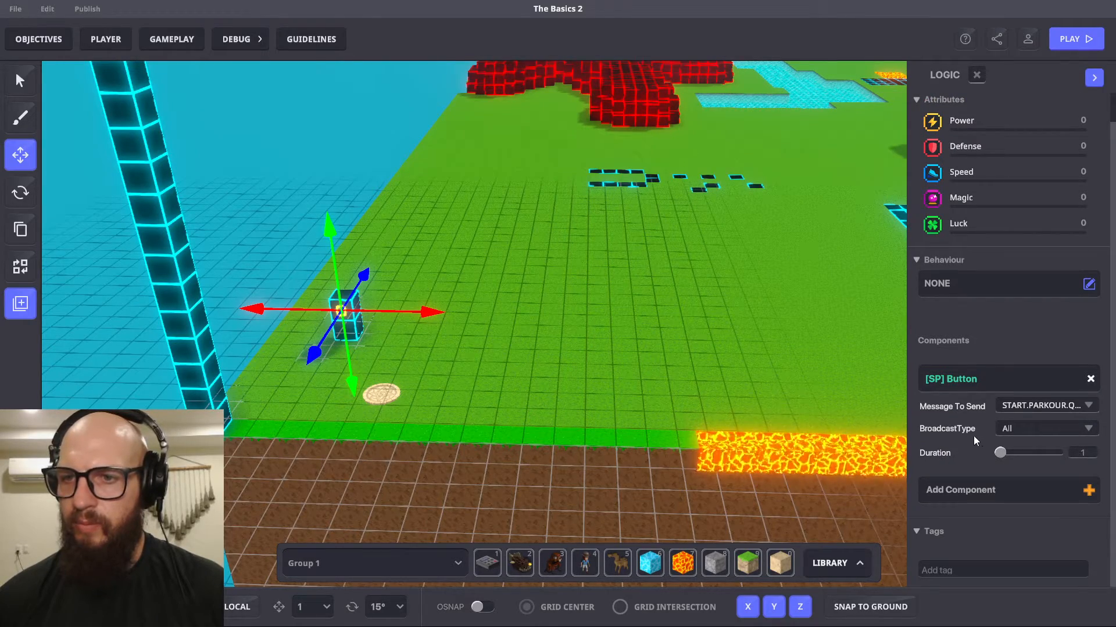
left_click(606, 356)
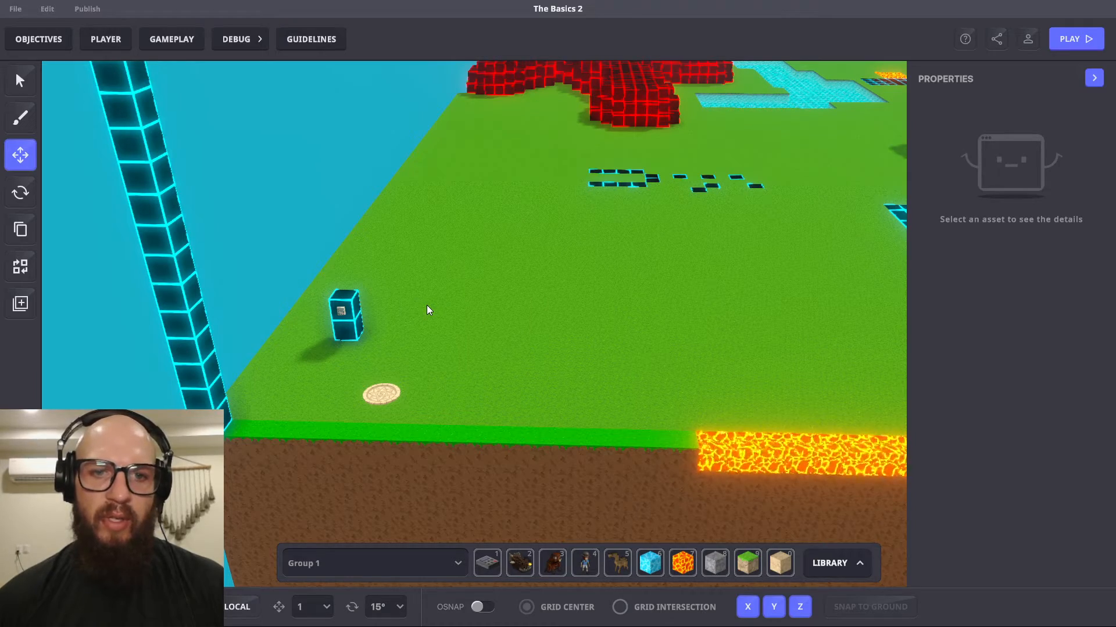
- Check the spawn direction in play mode and rotate the avatar's spawner to 180° about Y using a 45° rotation snap
key("Tab")
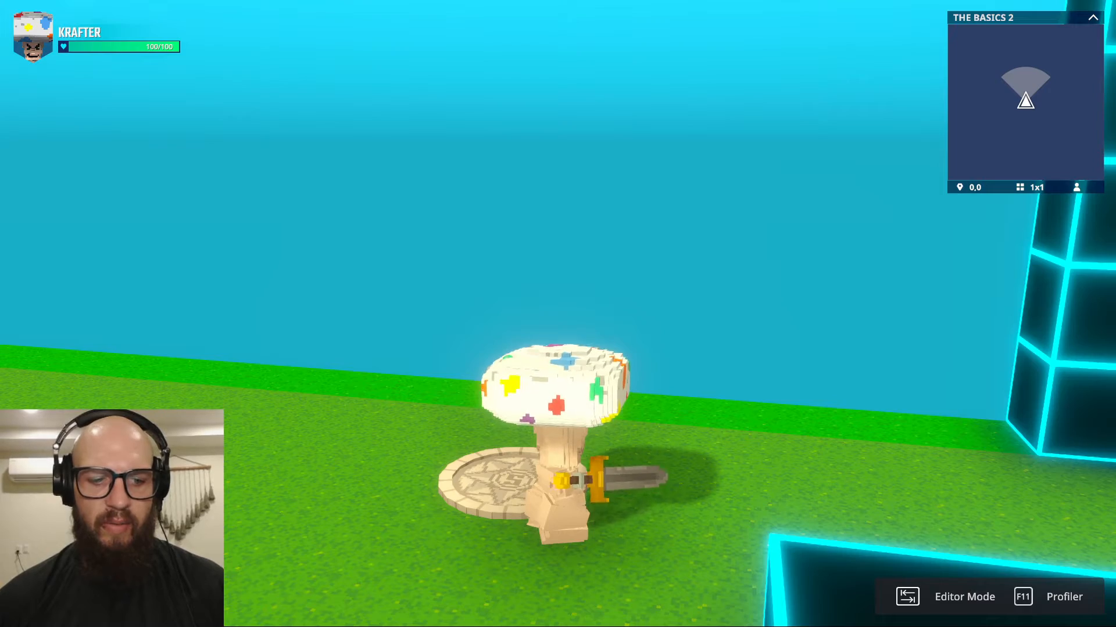
key("Tab")
left_click(381, 395)
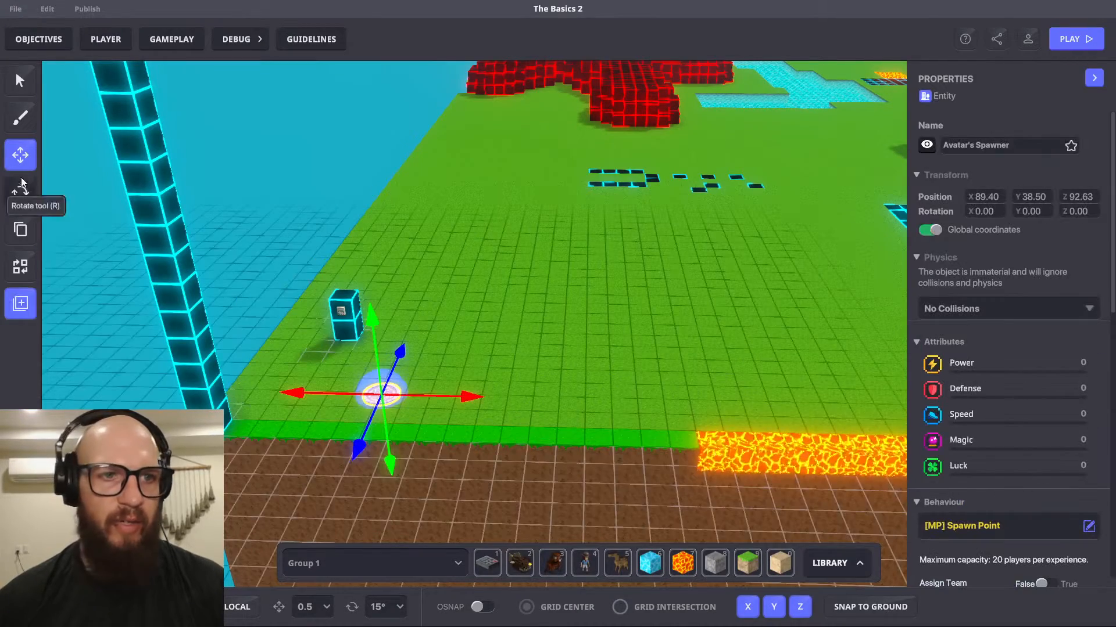
key("r")
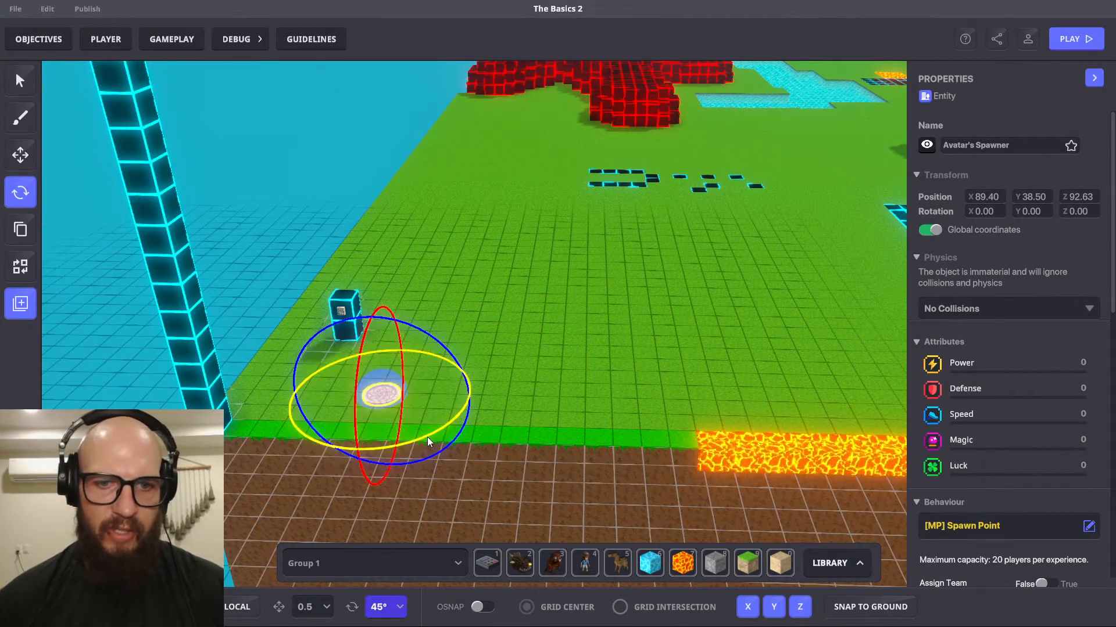
left_click_drag(427, 437, 198, 473, "shift")
left_click_drag(445, 425, 346, 469)
left_click_drag(253, 479, 253, 479, "shift")
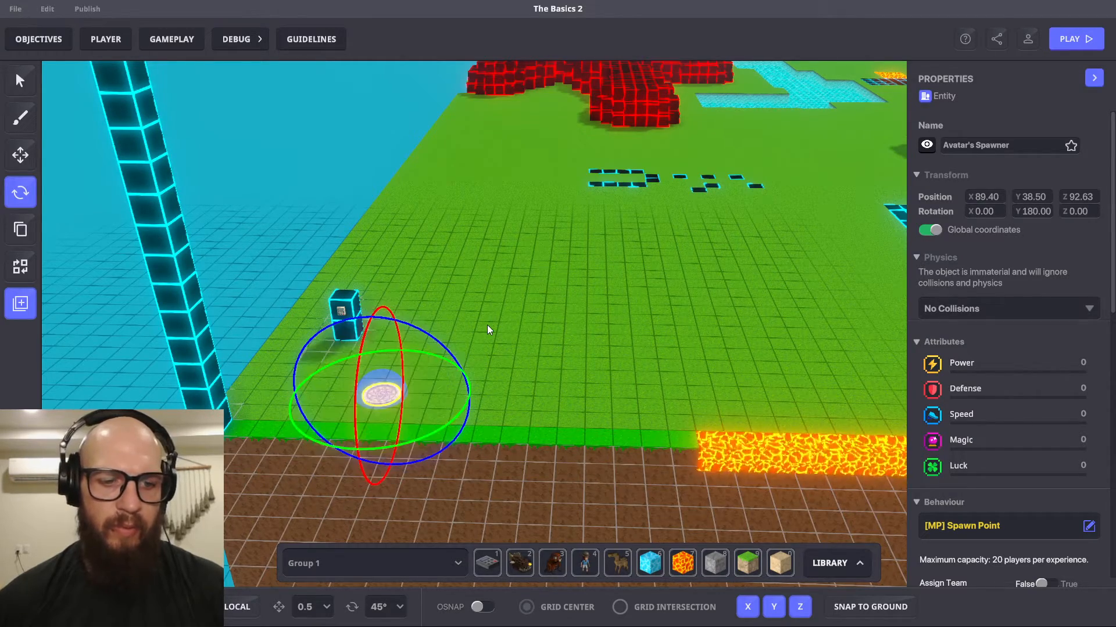
- Play-test launching the parkour quest by walking to the NumPad Switch and activating it, and return to the editor
key("ctrl+p")
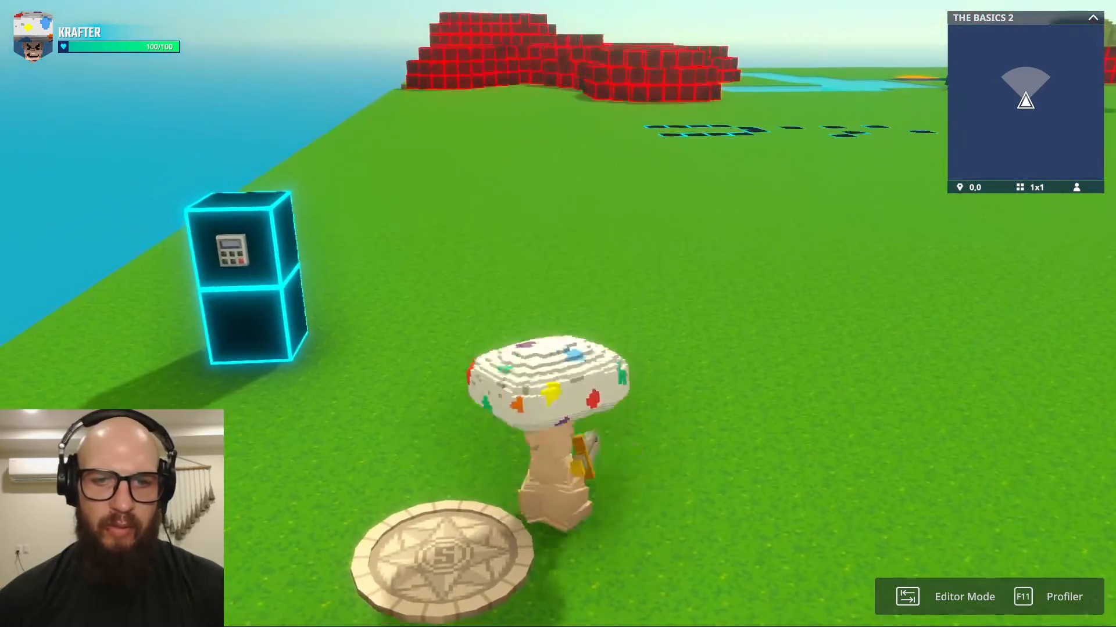
key("a")
key("w")
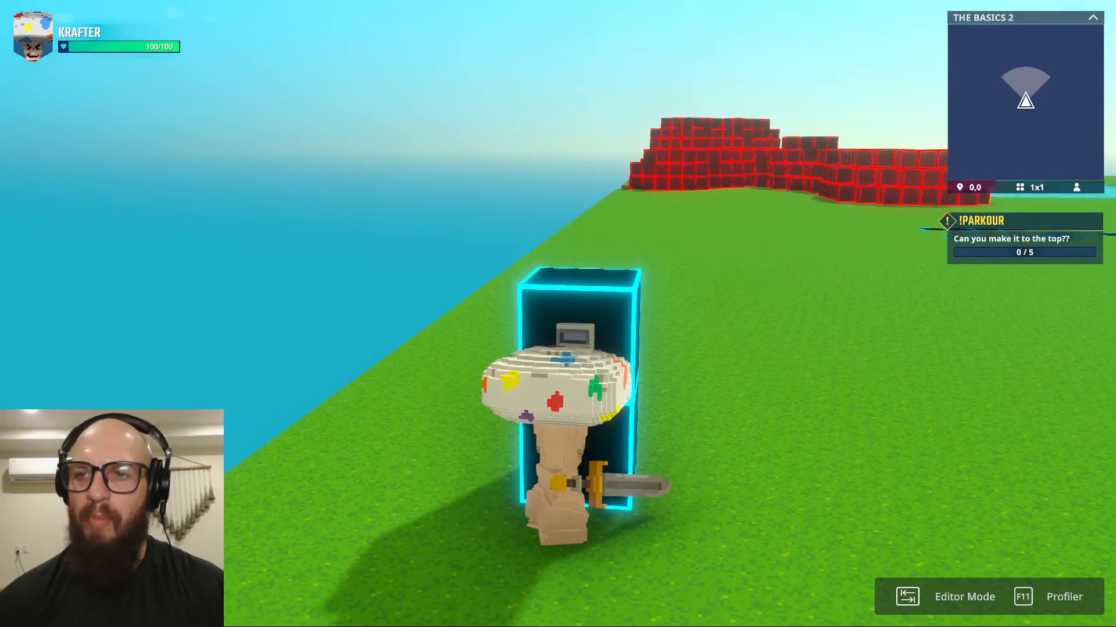
key("Tab")
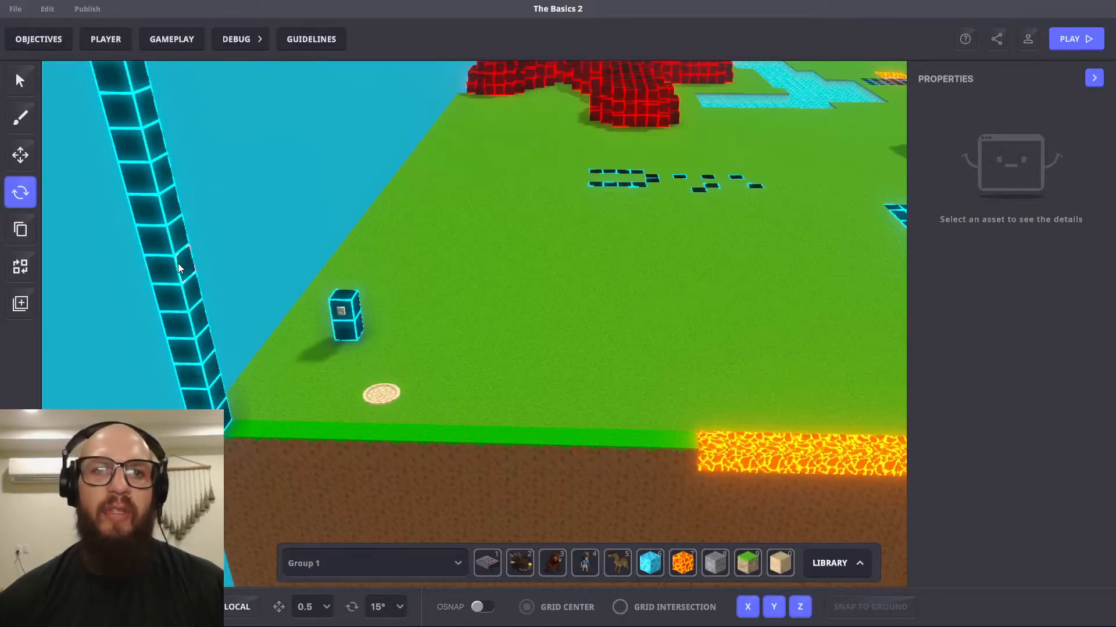
- Set the parkour quest's type to Wait For Message and add END.PARKOUR.QUEST as its message to receive
left_click(36, 38)
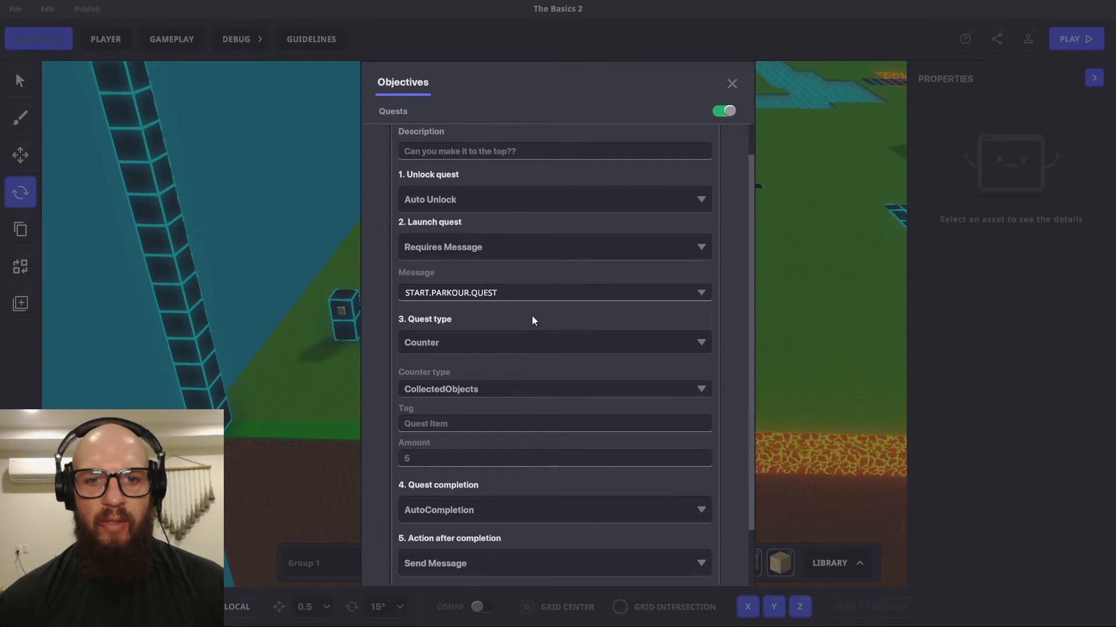
scroll(538, 328, "down", 1)
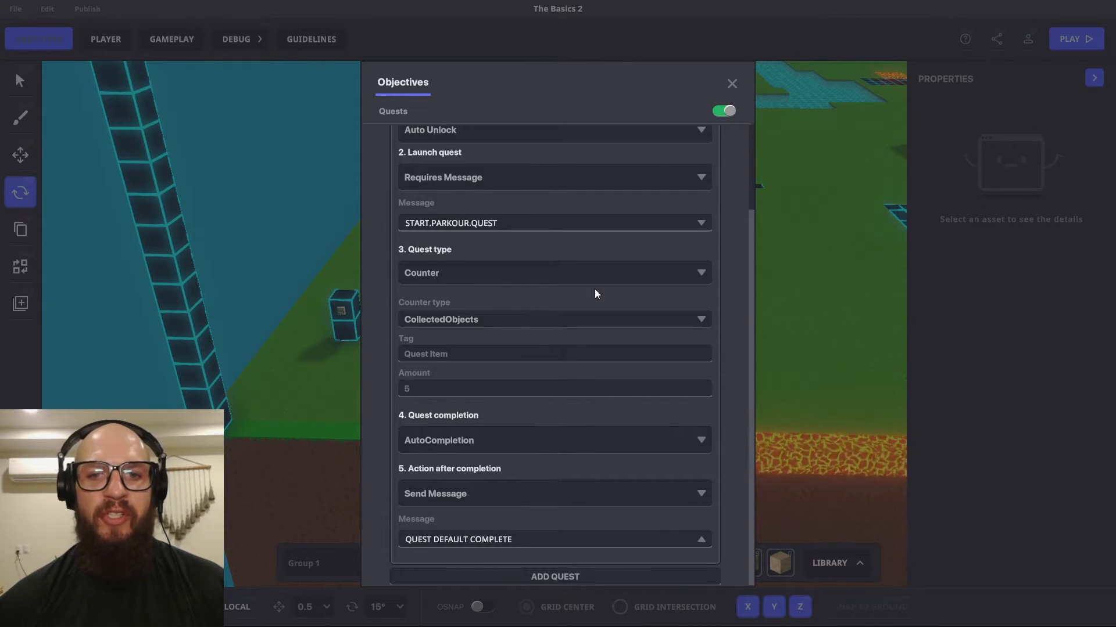
left_click(696, 276)
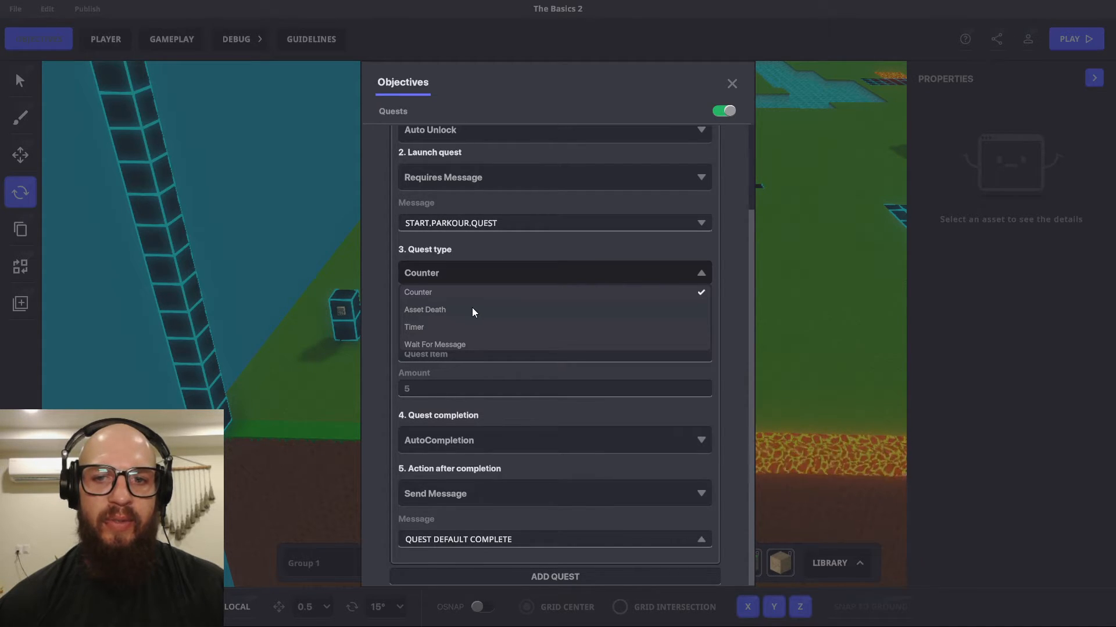
left_click(452, 344)
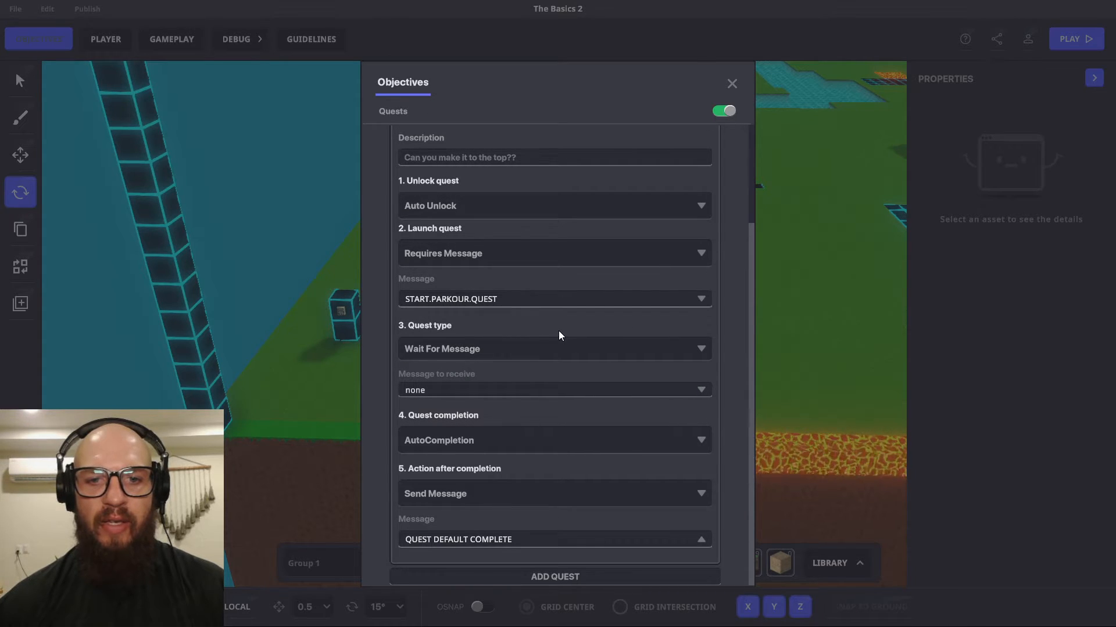
left_click(700, 392)
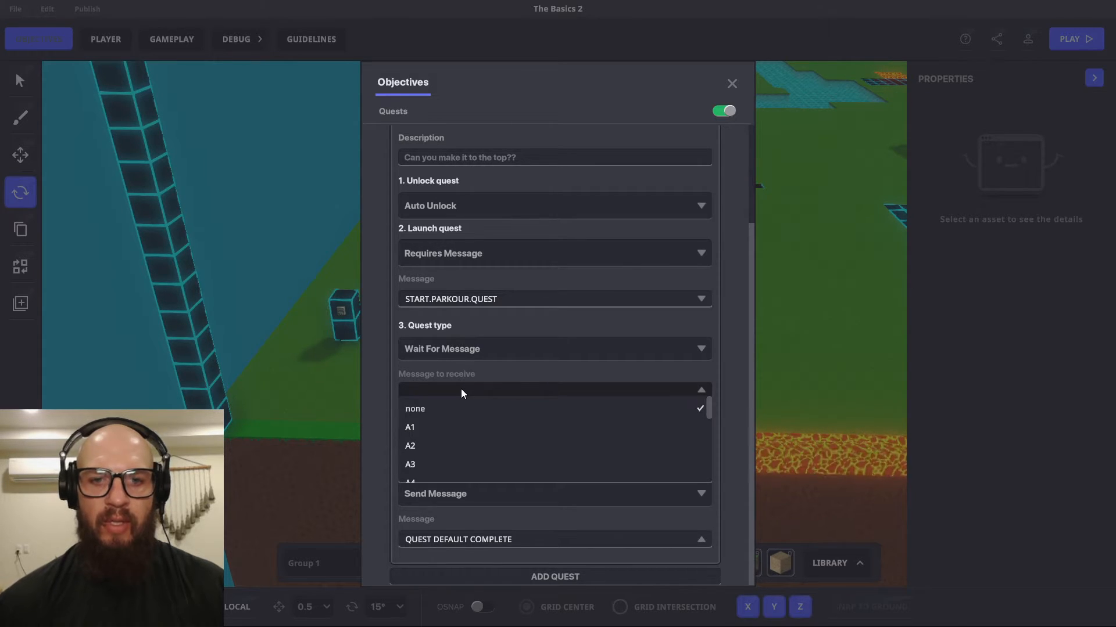
type("END")
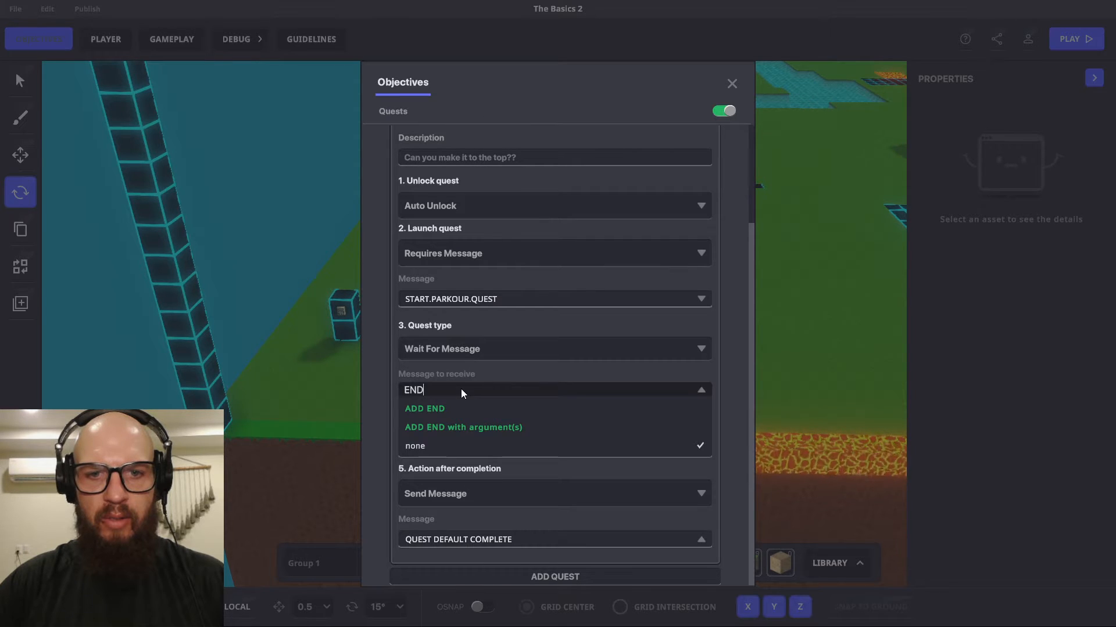
type(".PARKOUR.QUEST")
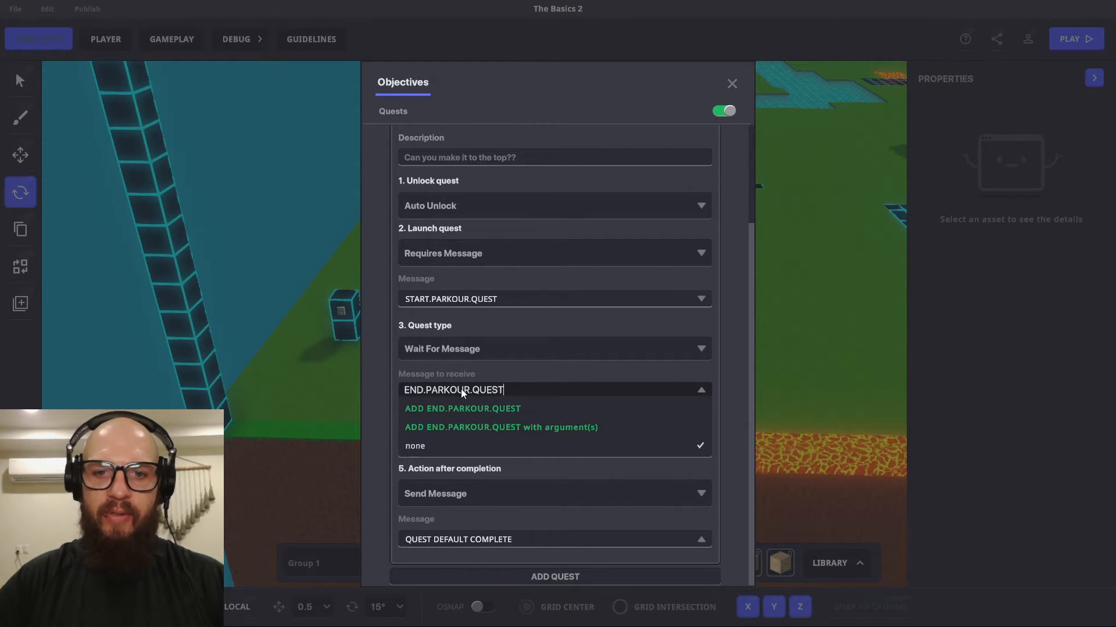
key("Return")
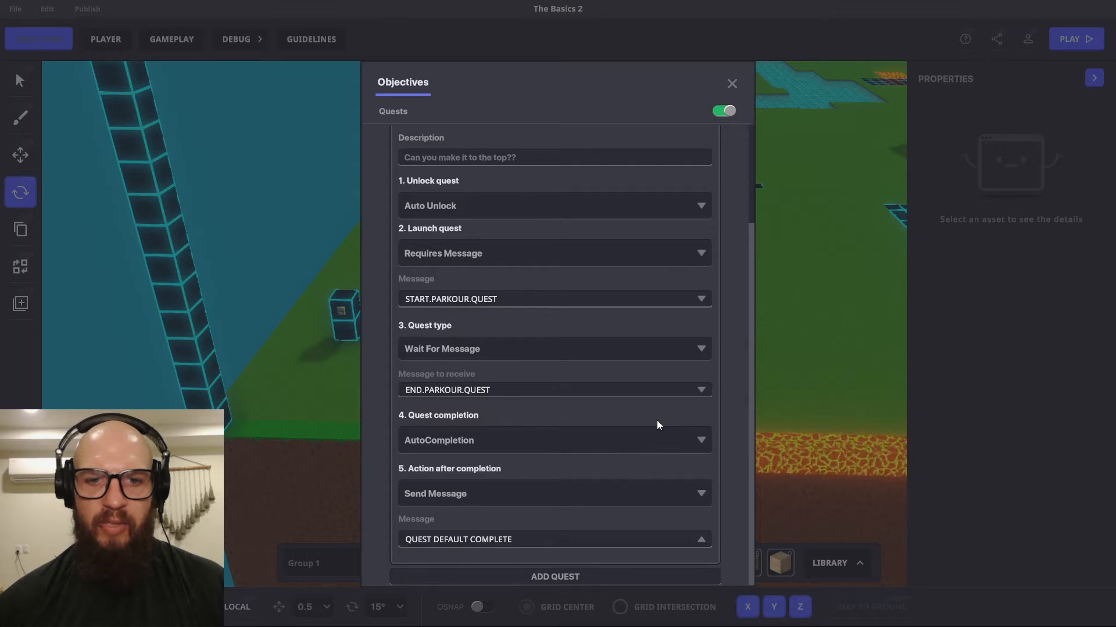
- Try the RequiresMessage and WaitForInput options for the parkour quest's completion, and set it back to AutoCompletion
left_click(630, 445)
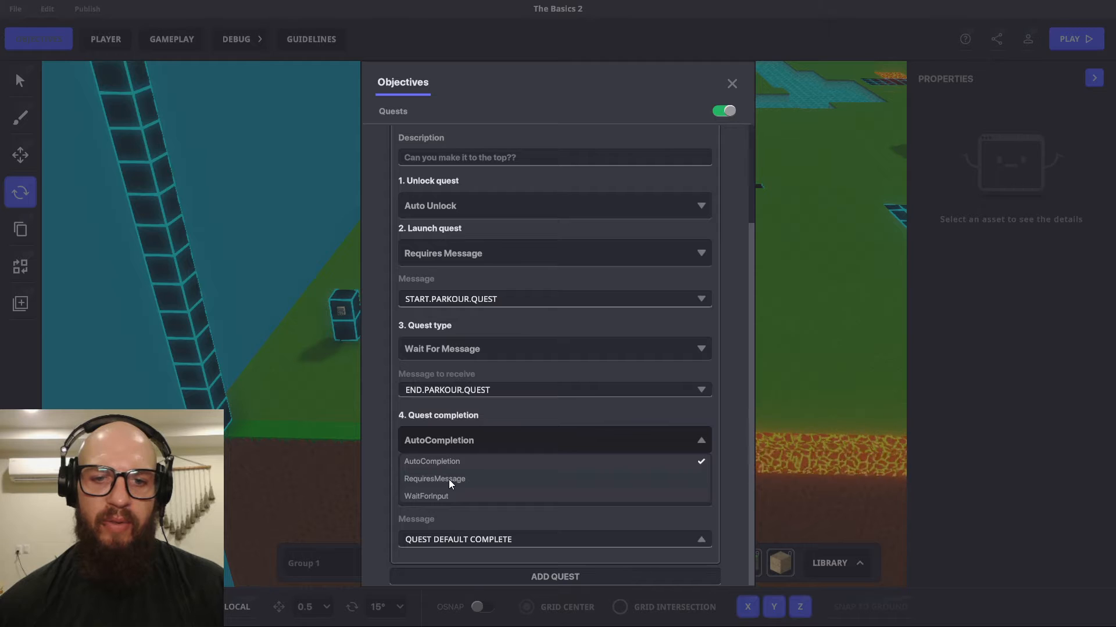
left_click(682, 415)
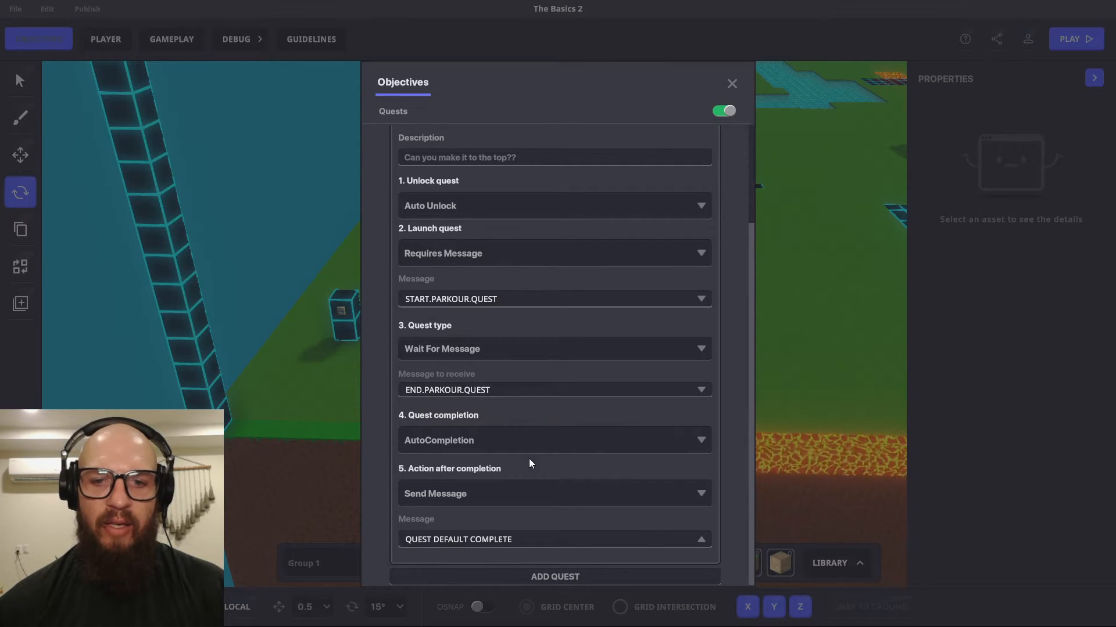
left_click(591, 441)
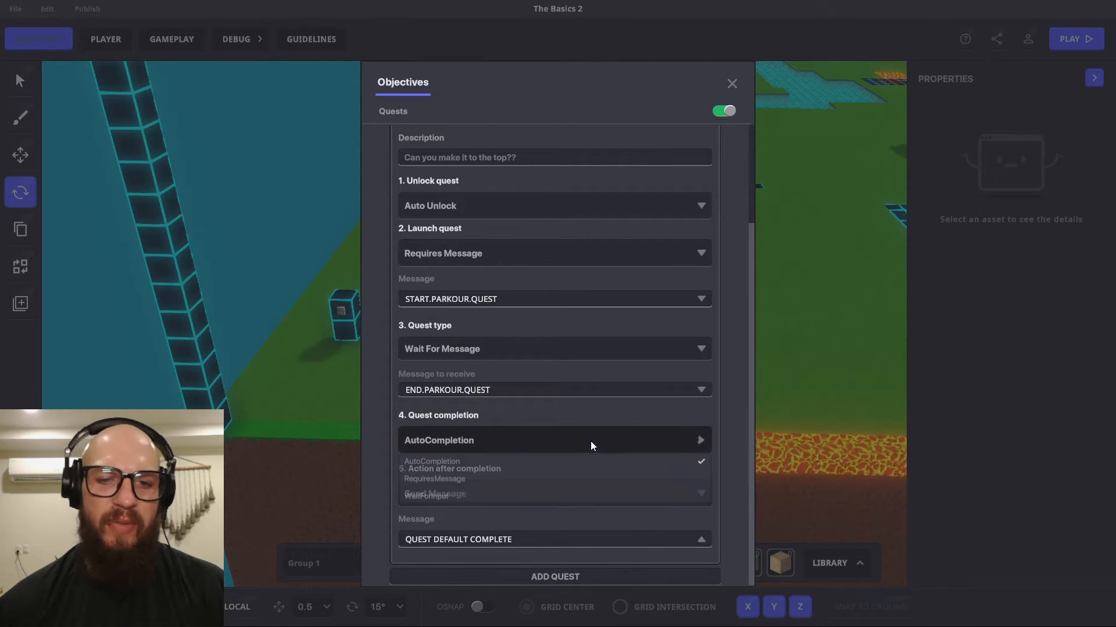
left_click(444, 479)
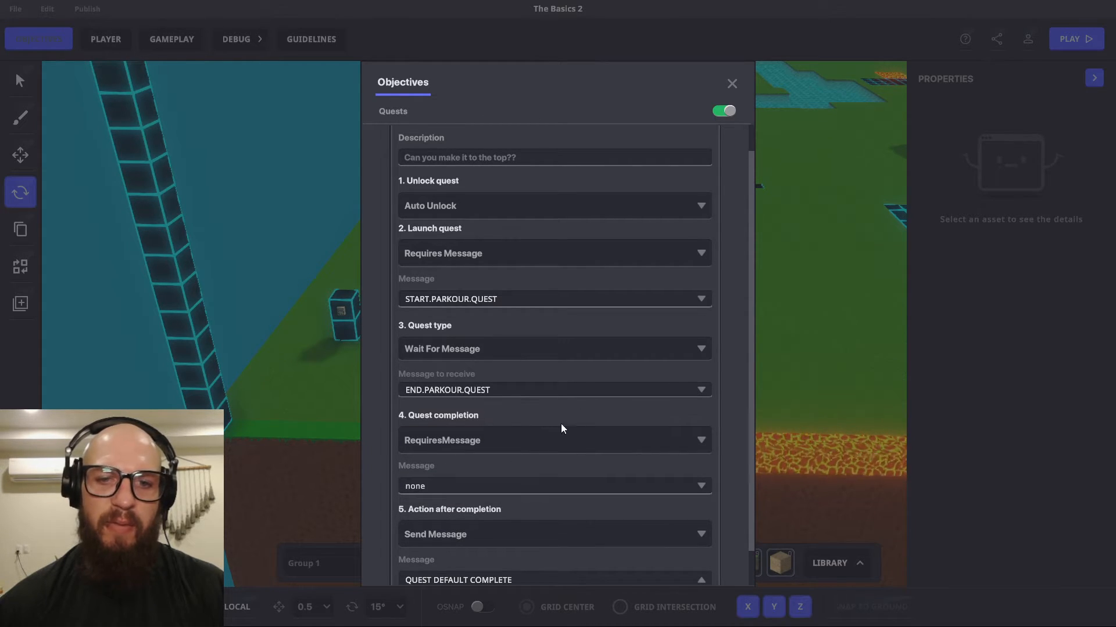
left_click(686, 435)
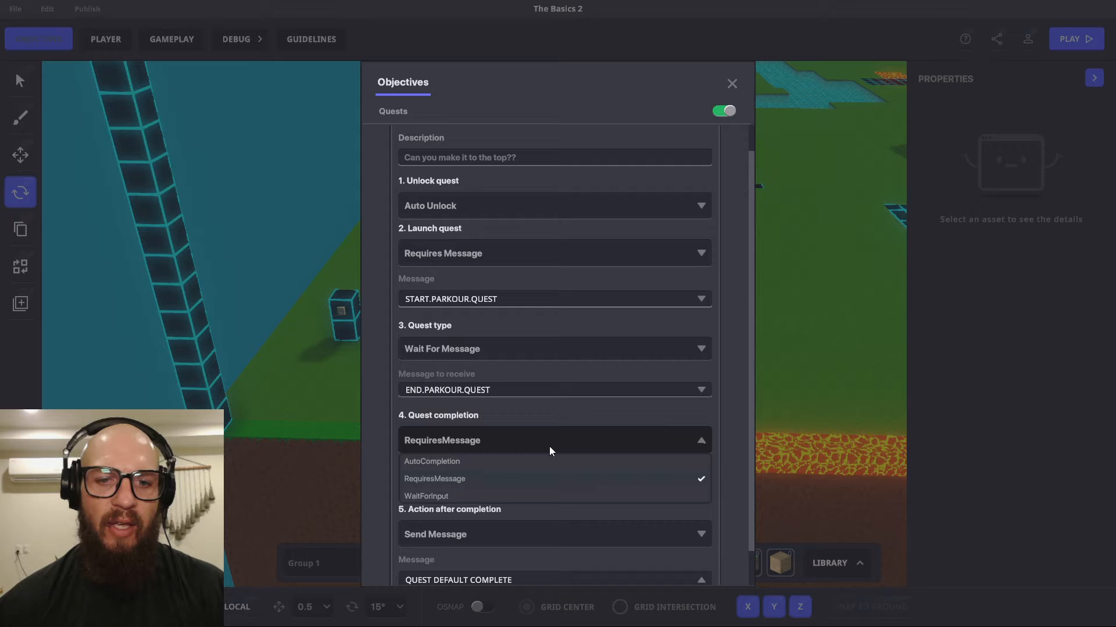
left_click(439, 496)
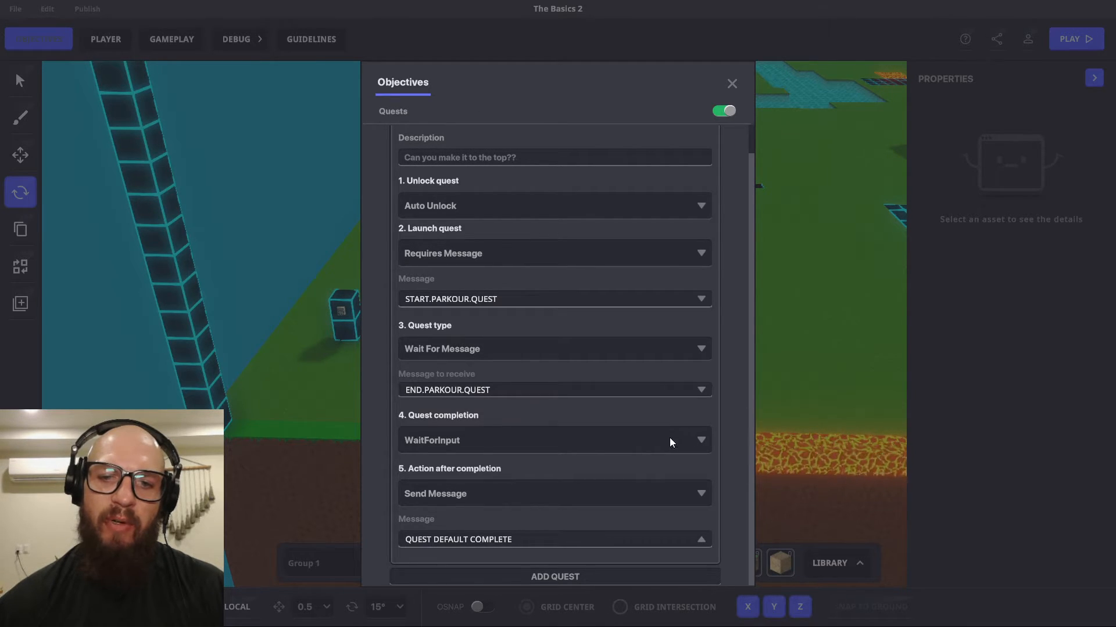
left_click(689, 443)
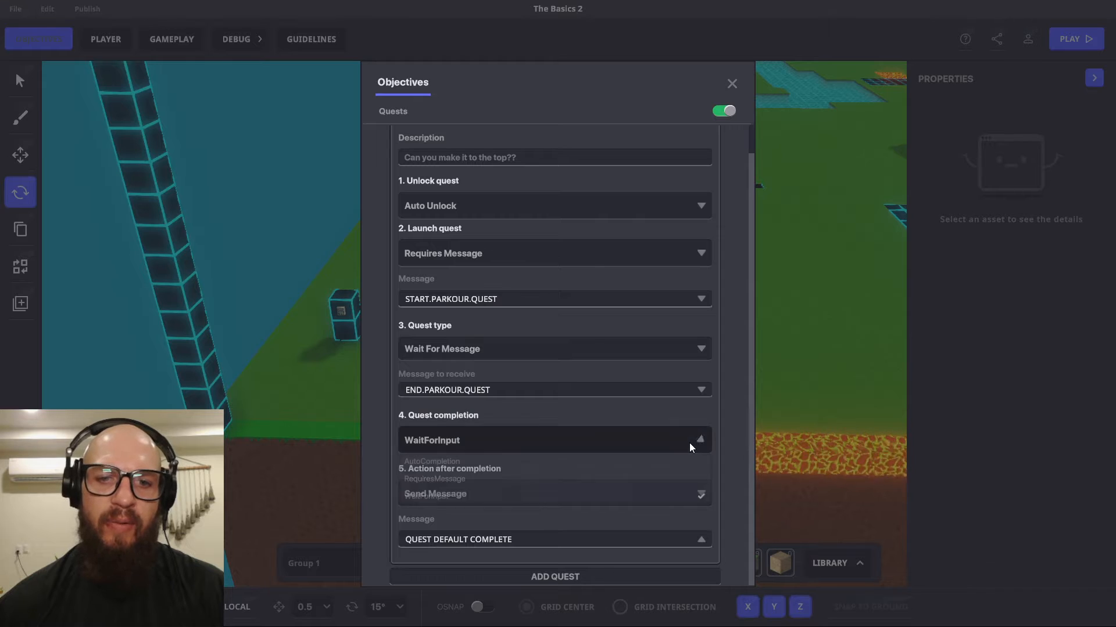
left_click(431, 463)
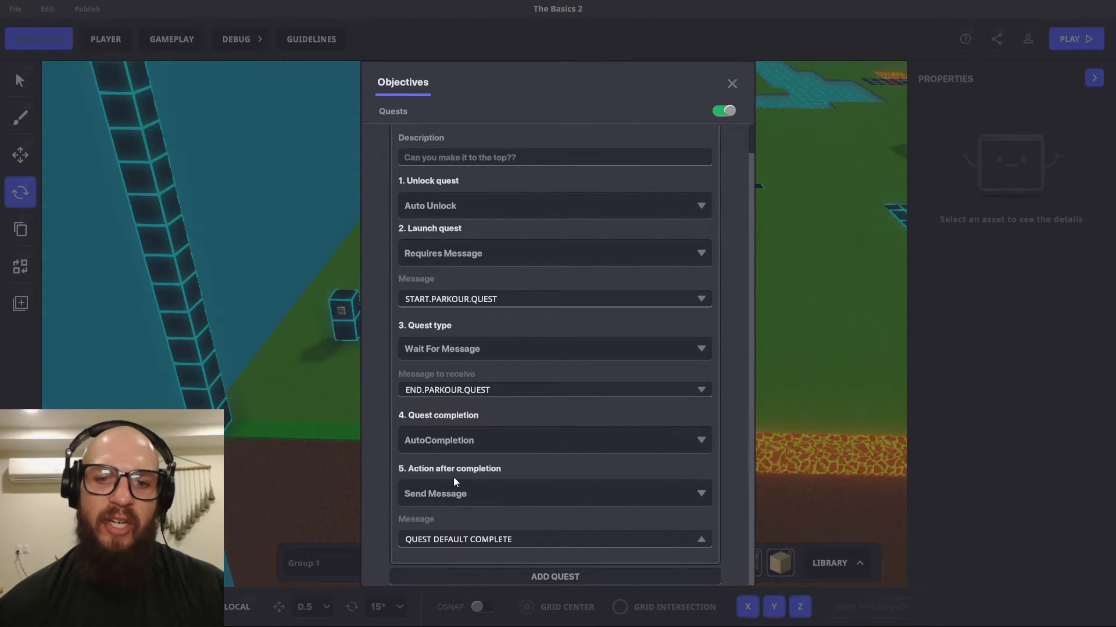
- Try the End game and Send Message options for the quest's action after completion, and settle on Nothing
left_click(668, 496)
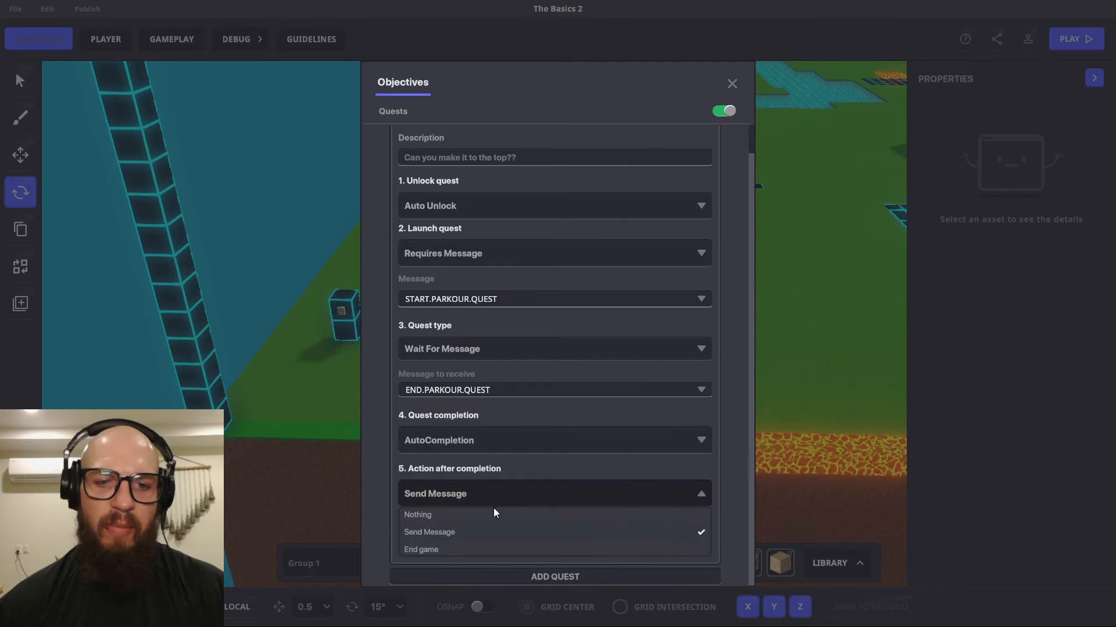
left_click(441, 514)
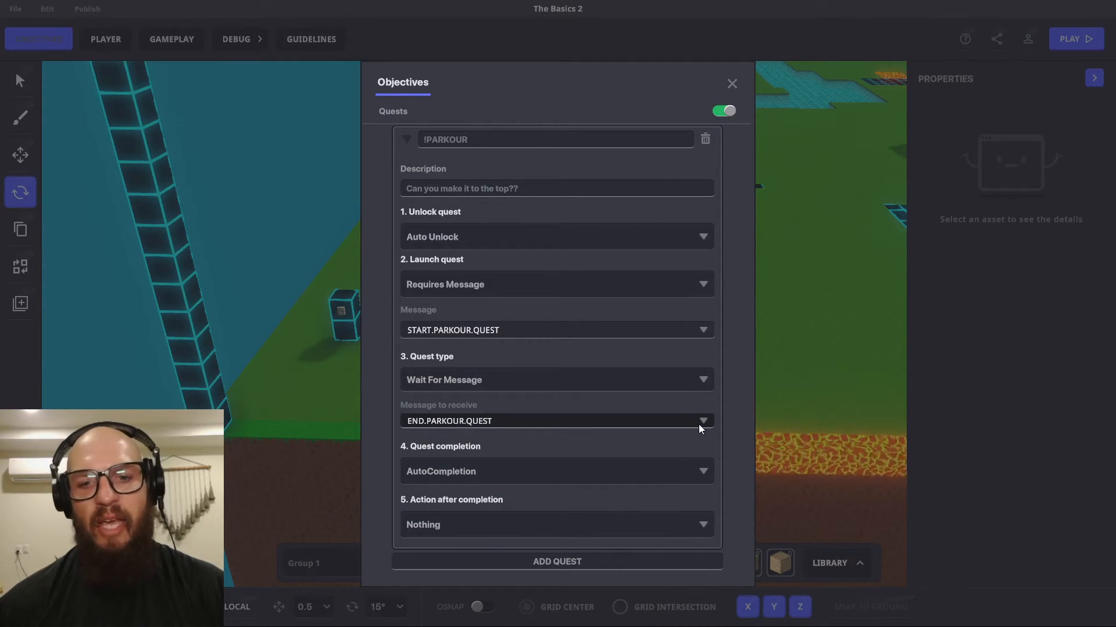
left_click(705, 525)
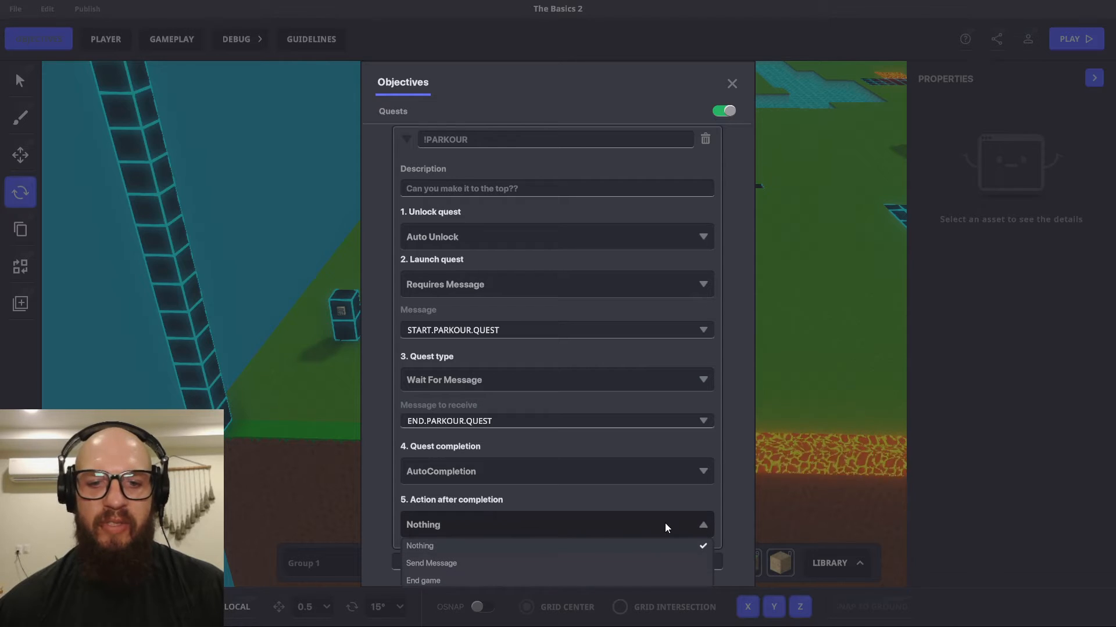
left_click(427, 579)
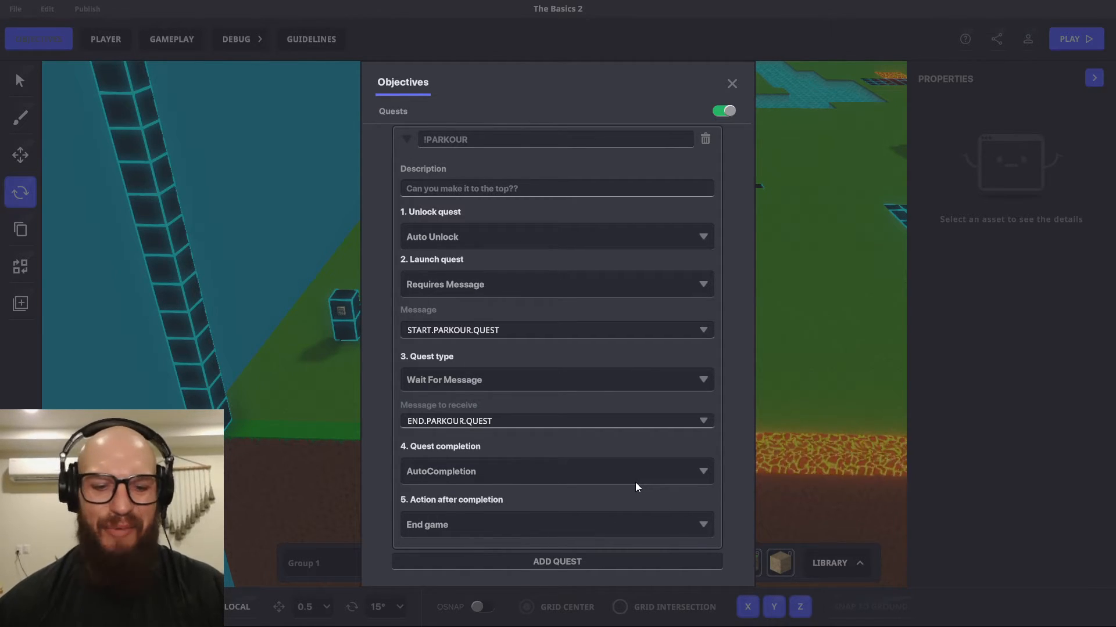
left_click(700, 524)
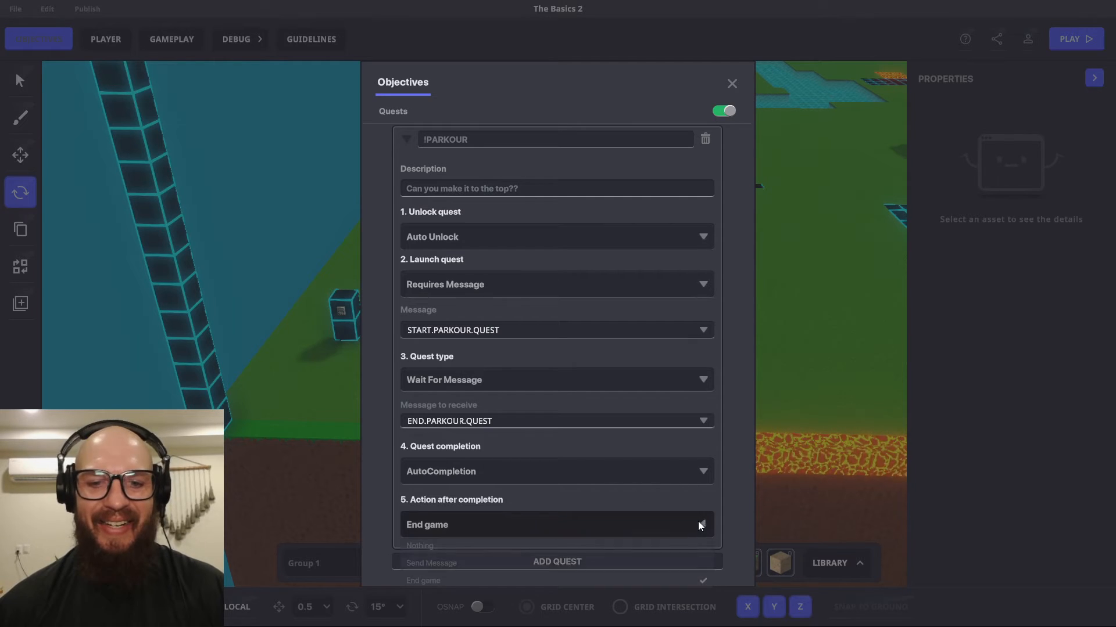
left_click(447, 563)
scroll(552, 523, "down", 1)
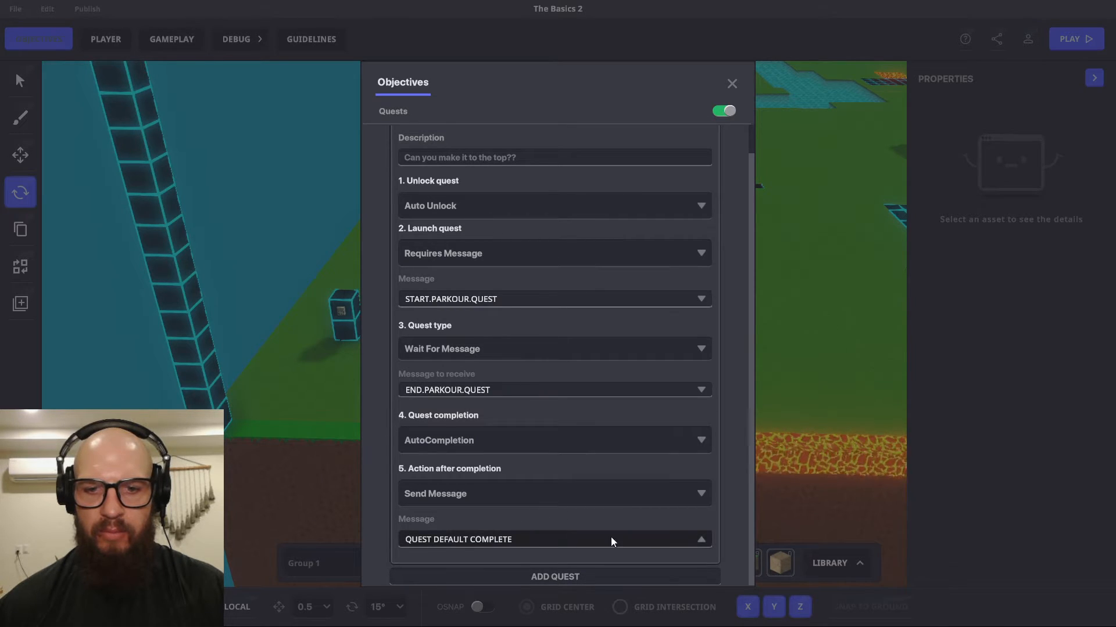
left_click(697, 540)
left_click(701, 541)
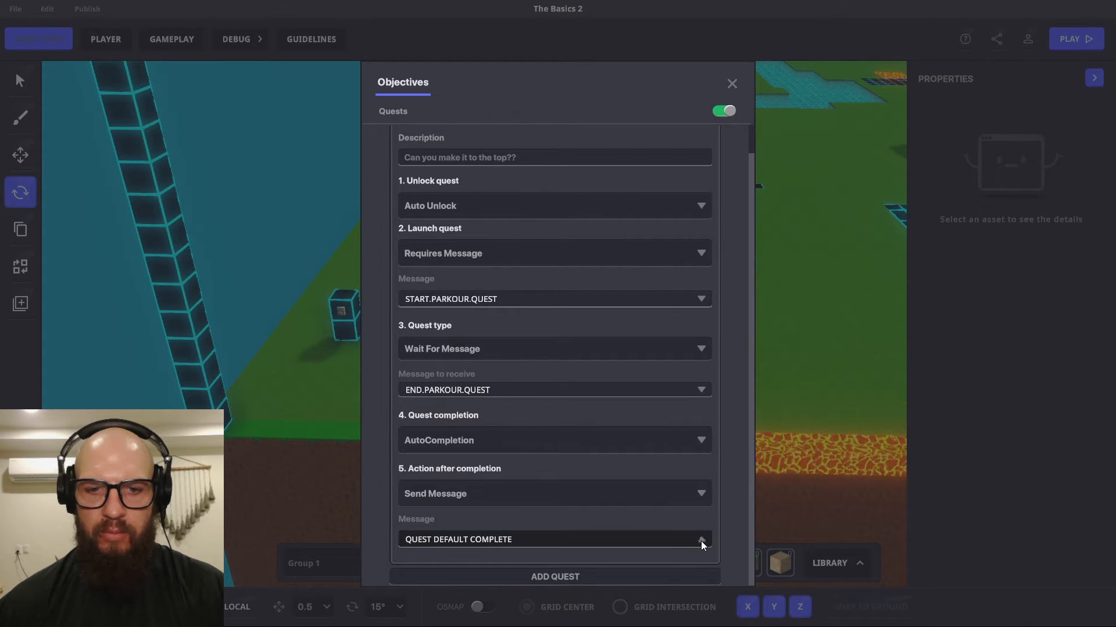
left_click(558, 504)
left_click(424, 514)
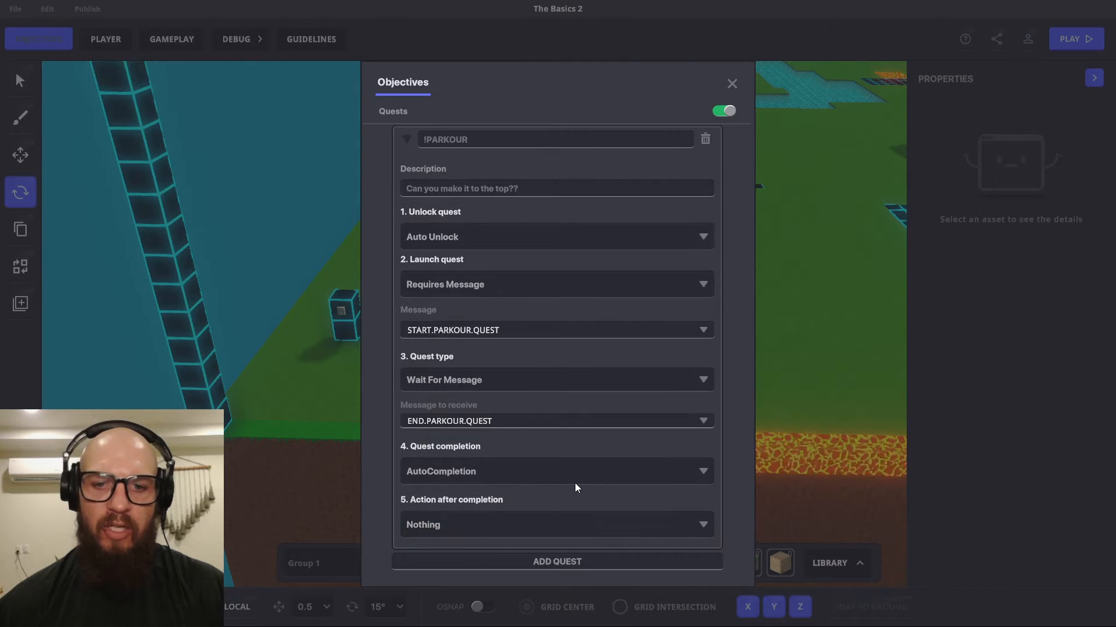
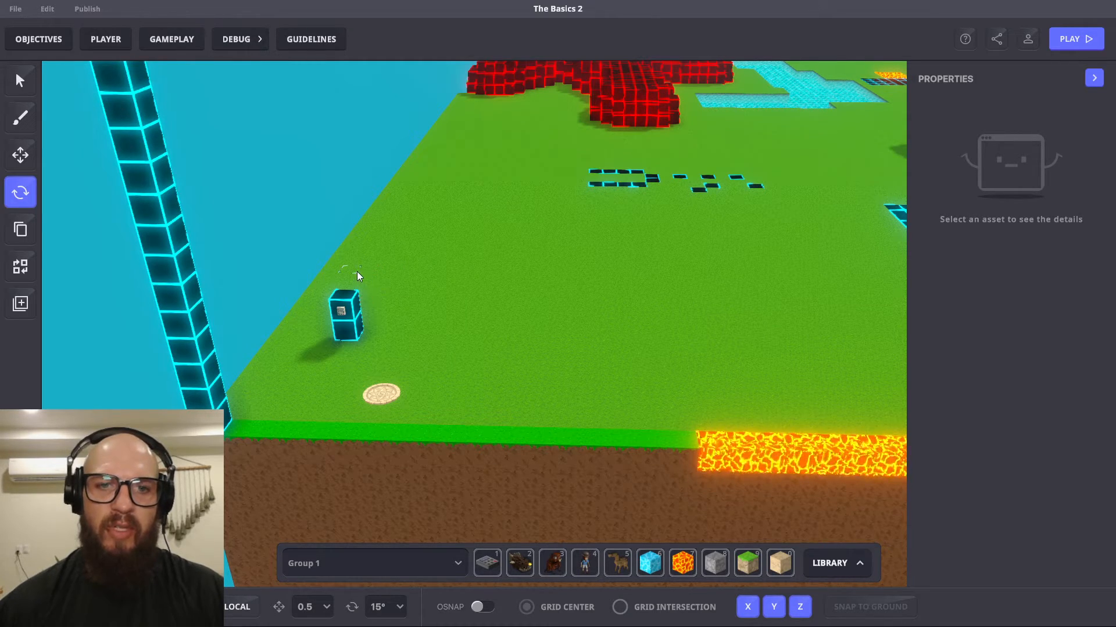
- Paint a straight line of six C_Blue_Metaverse_01 blocks from the BLOCKS group into the grass beside the NumPad Switch
left_click_drag(356, 271, 475, 285)
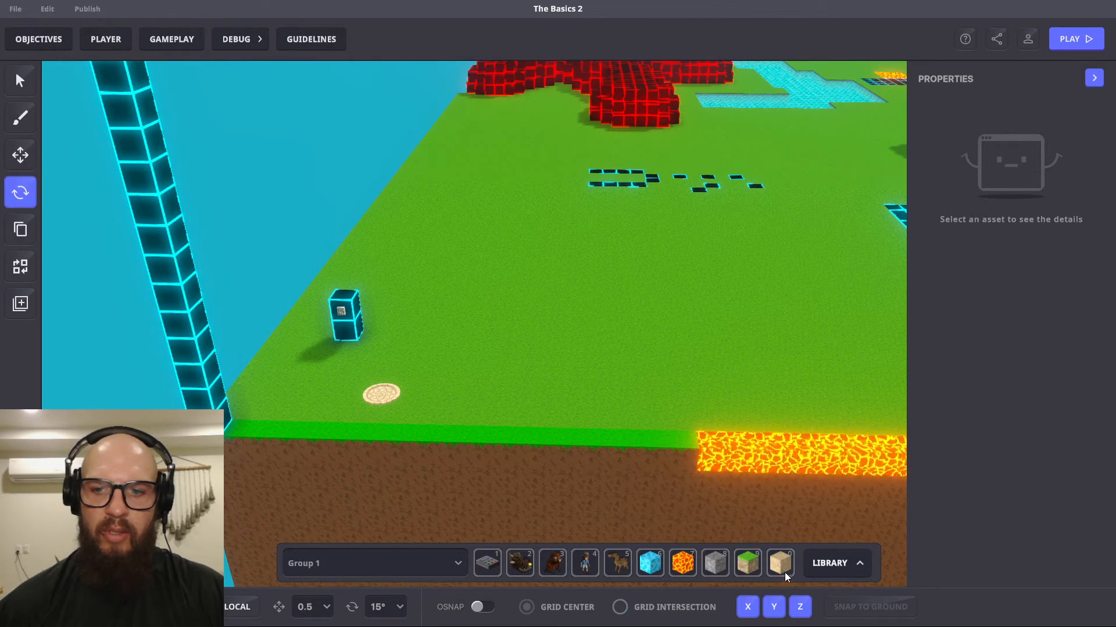
left_click(450, 561)
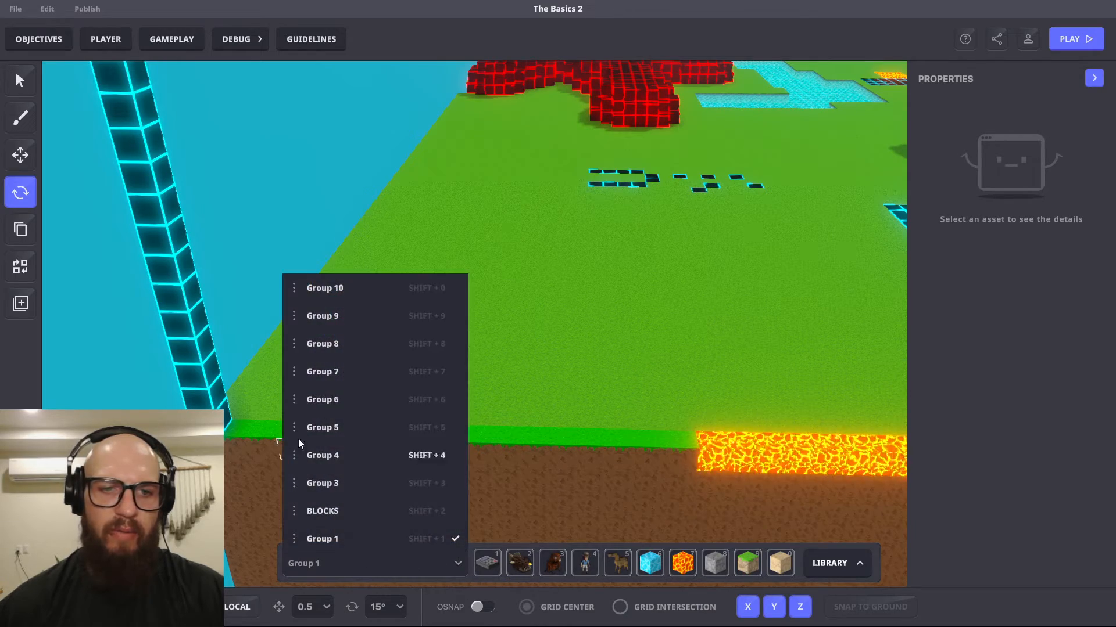
left_click(341, 512)
left_click(555, 571)
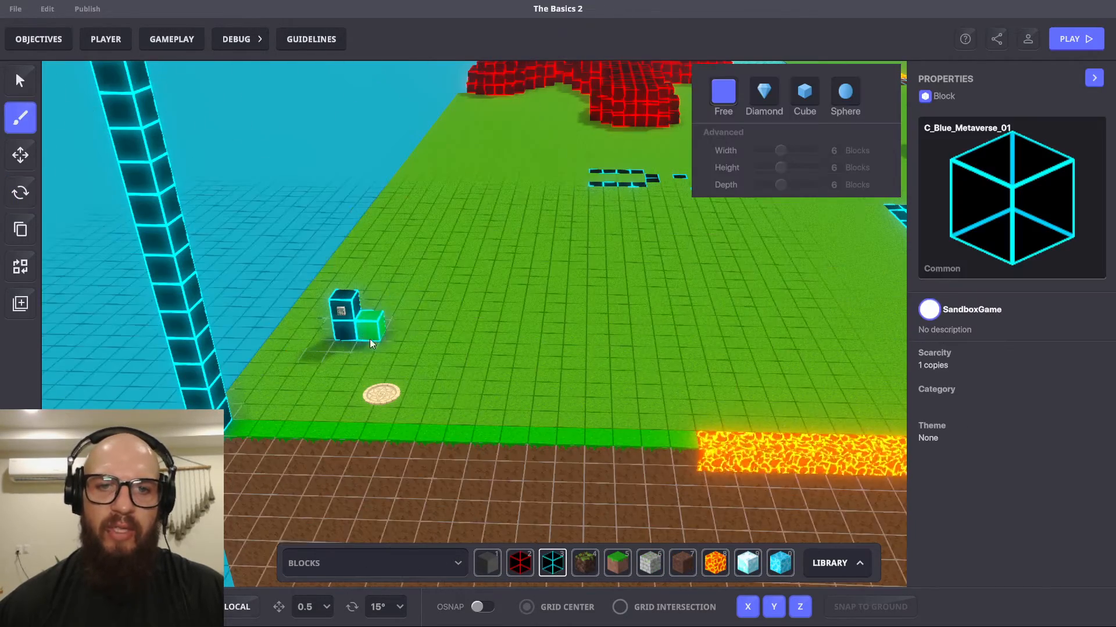
scroll(421, 338, "up", 5)
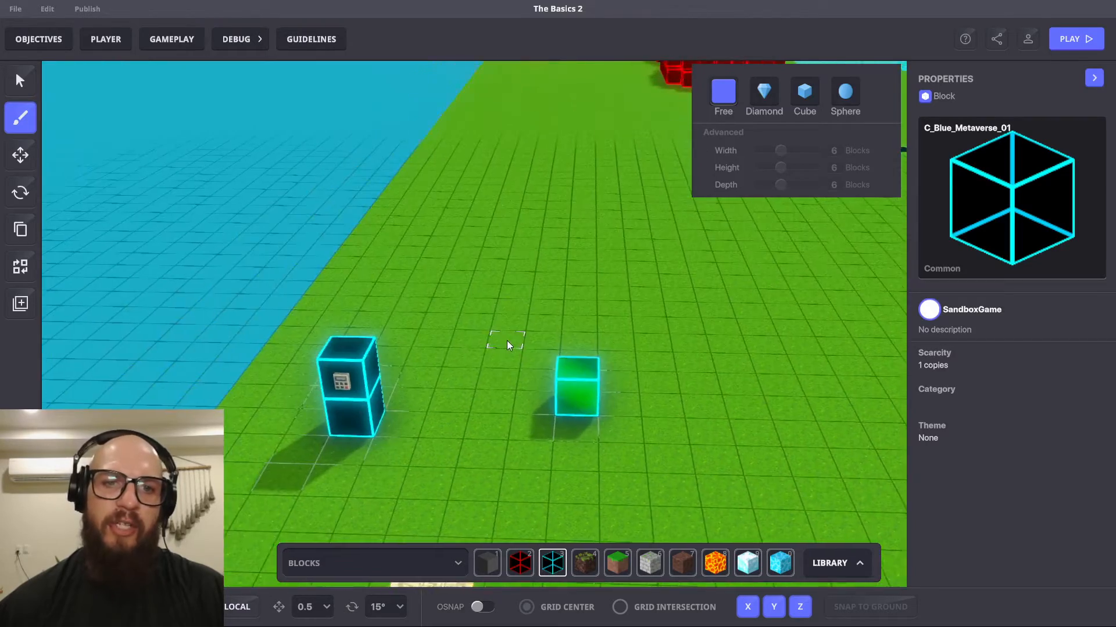
scroll(508, 331, "down", 3)
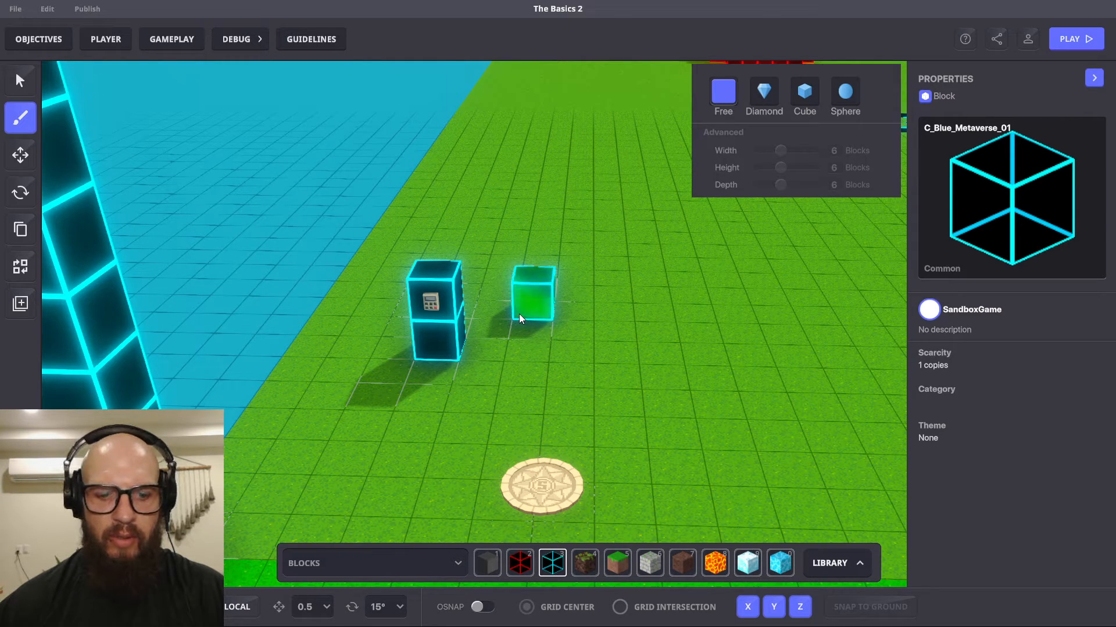
left_click_drag(531, 283, 531, 253)
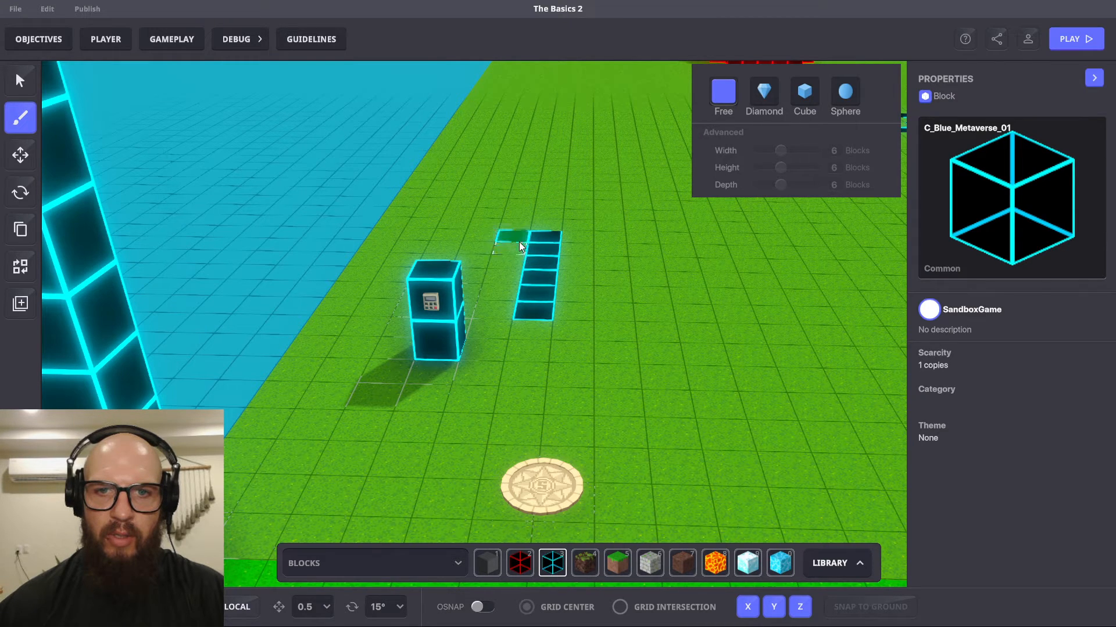
- Add two diagonally stepped blue blocks on each side of the line's far end to form an arrowhead
left_click(522, 251)
left_click(571, 253)
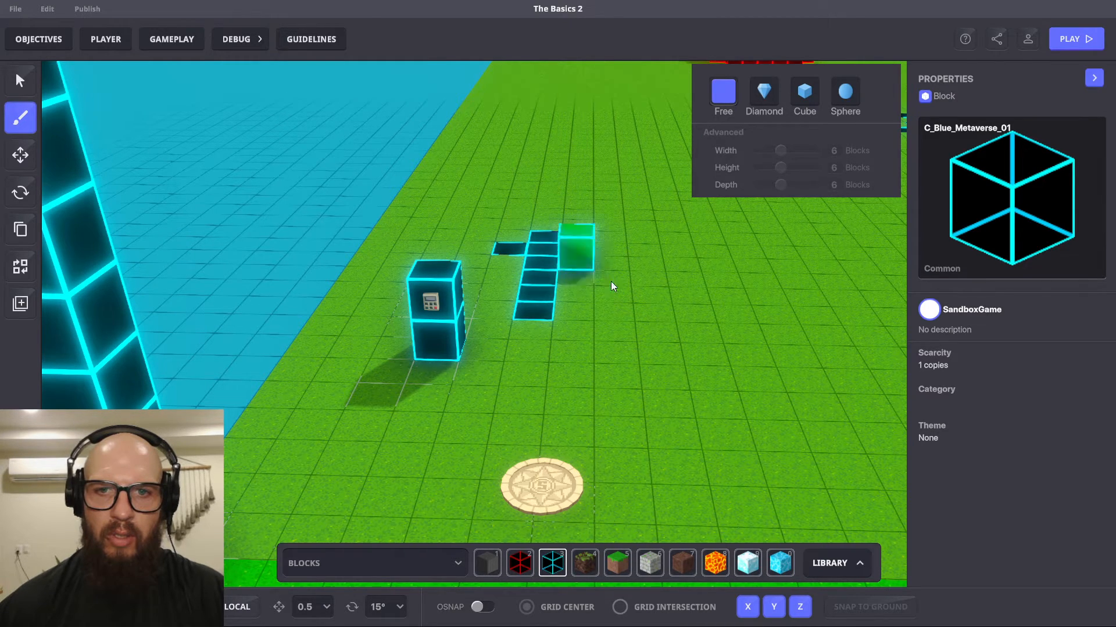
middle_click_drag(635, 343, 636, 387)
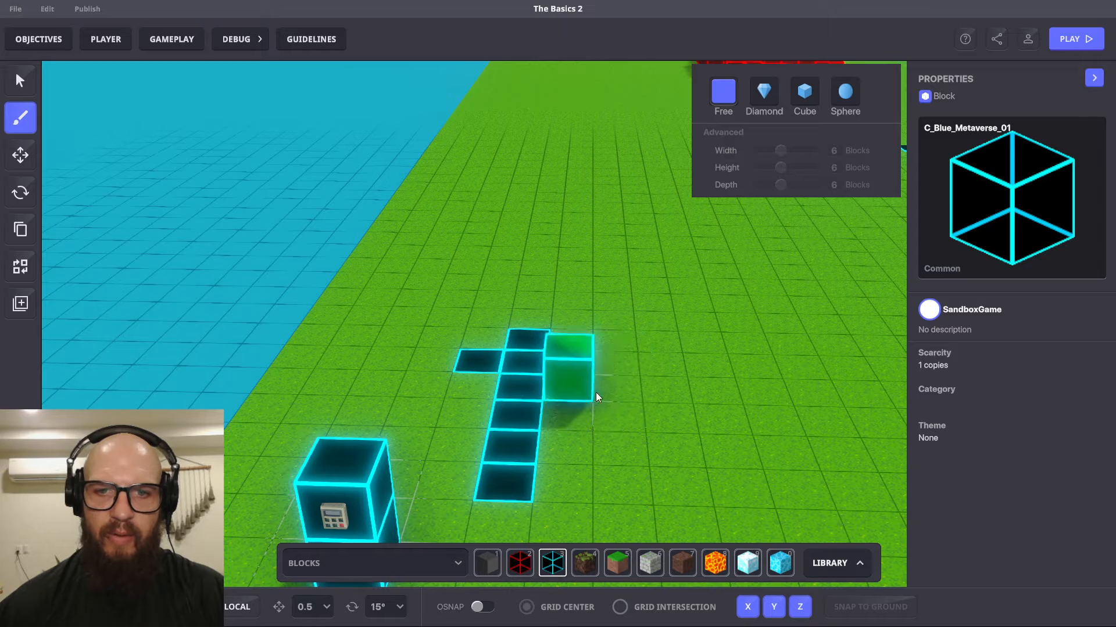
left_click(626, 401)
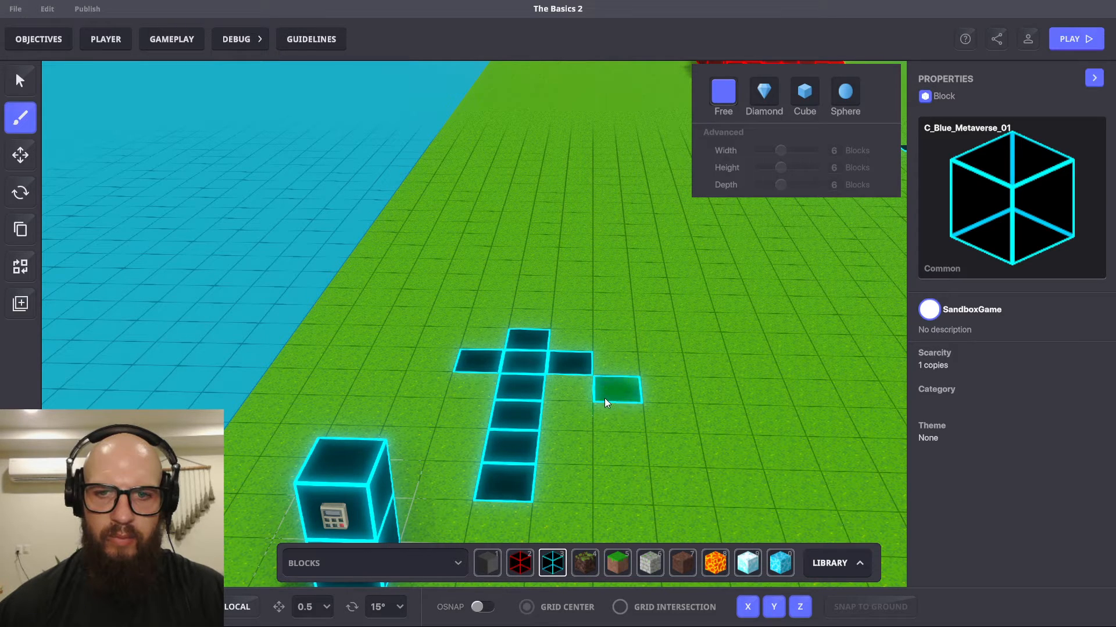
left_click(436, 385)
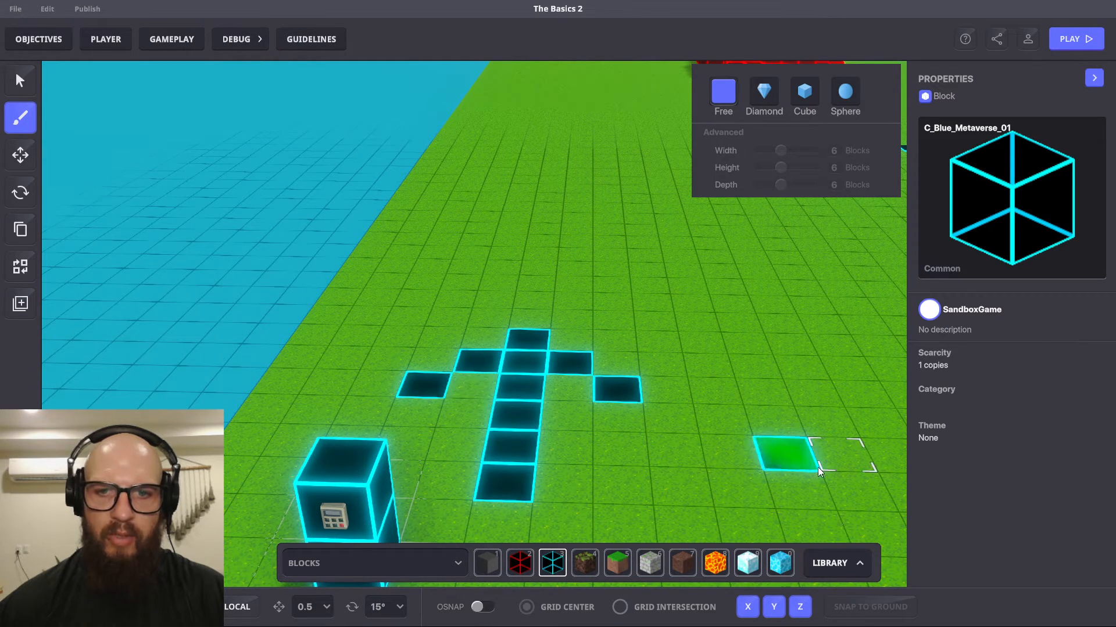
- Paint a raised row of five C_Blue_Metaverse_01 blocks across the grass just beyond the arrow's tip
scroll(672, 484, "down", 3)
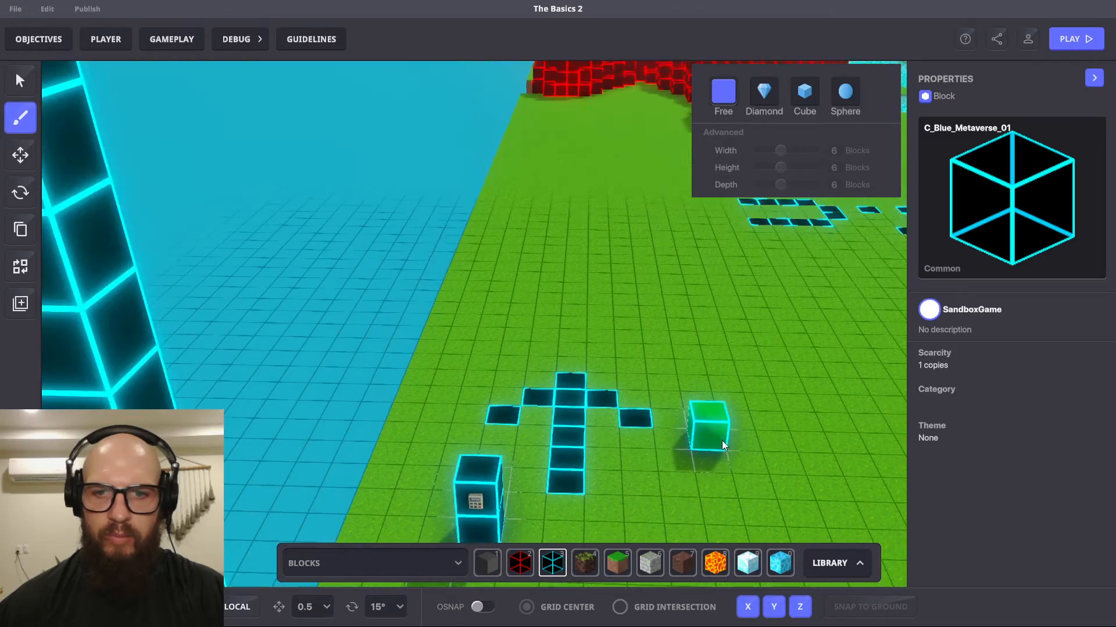
middle_click_drag(721, 438, 715, 398)
scroll(715, 402, "down", 3)
scroll(637, 403, "up", 5)
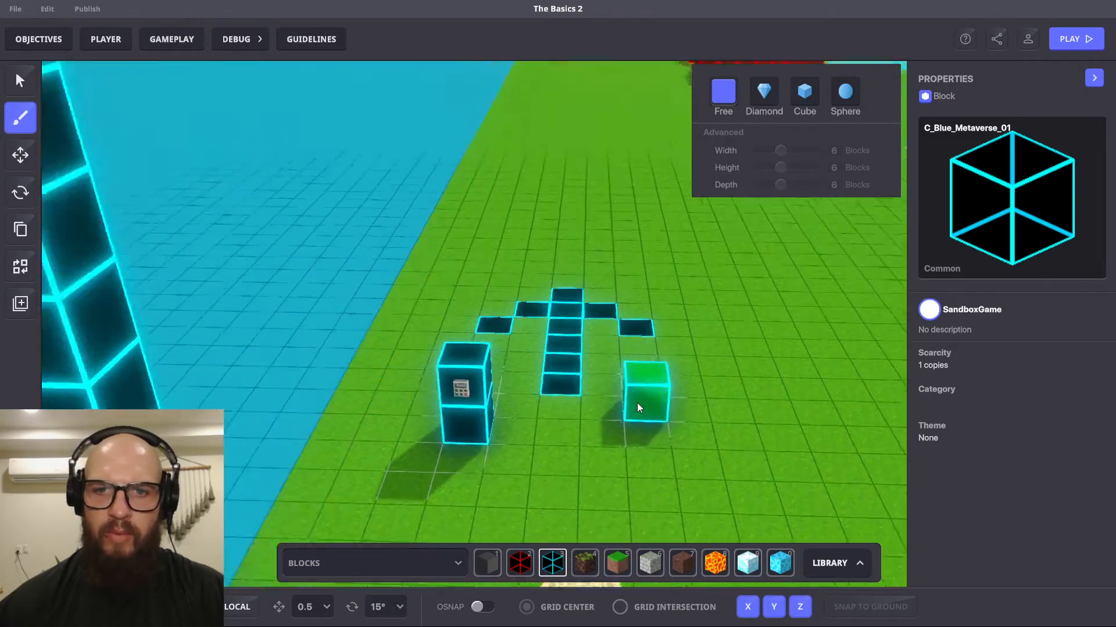
middle_click_drag(629, 381, 646, 429)
scroll(645, 431, "up", 3)
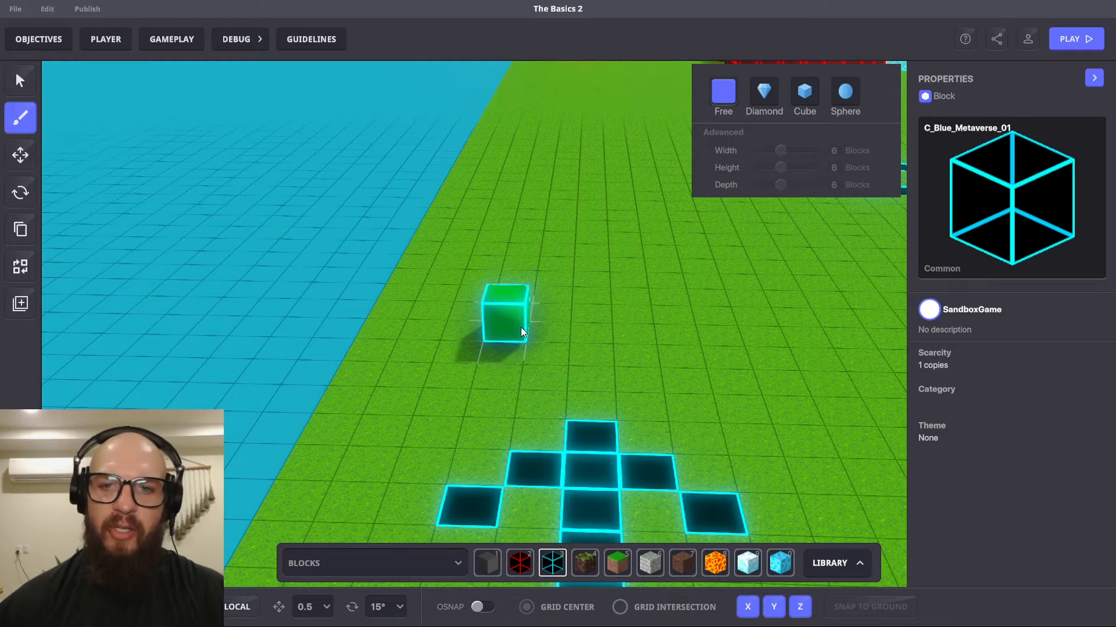
left_click_drag(522, 345, 672, 350)
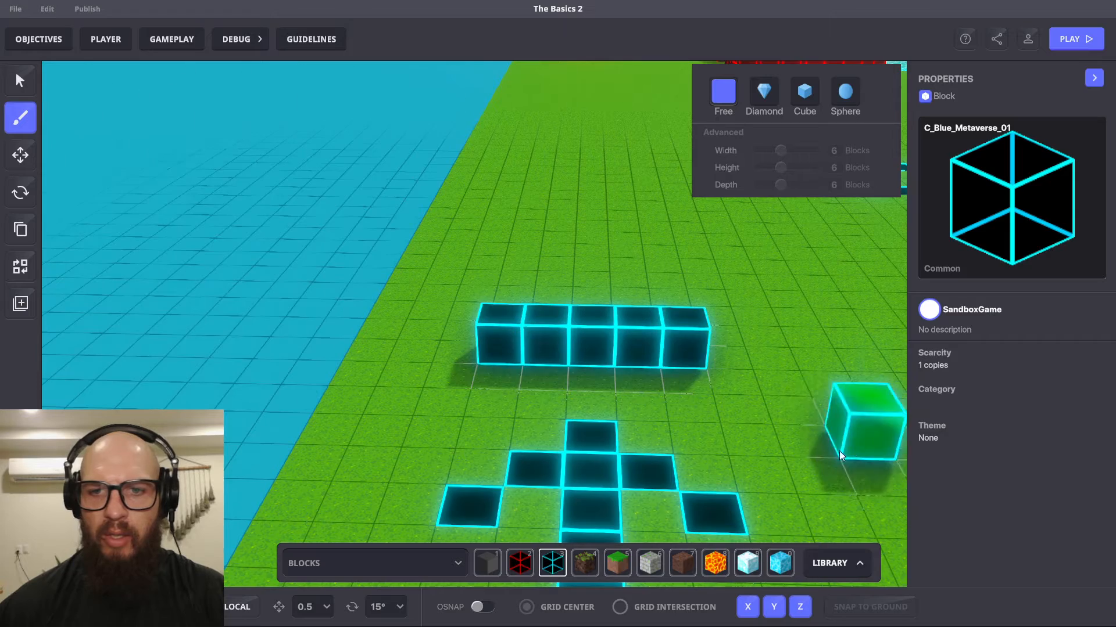
key("w")
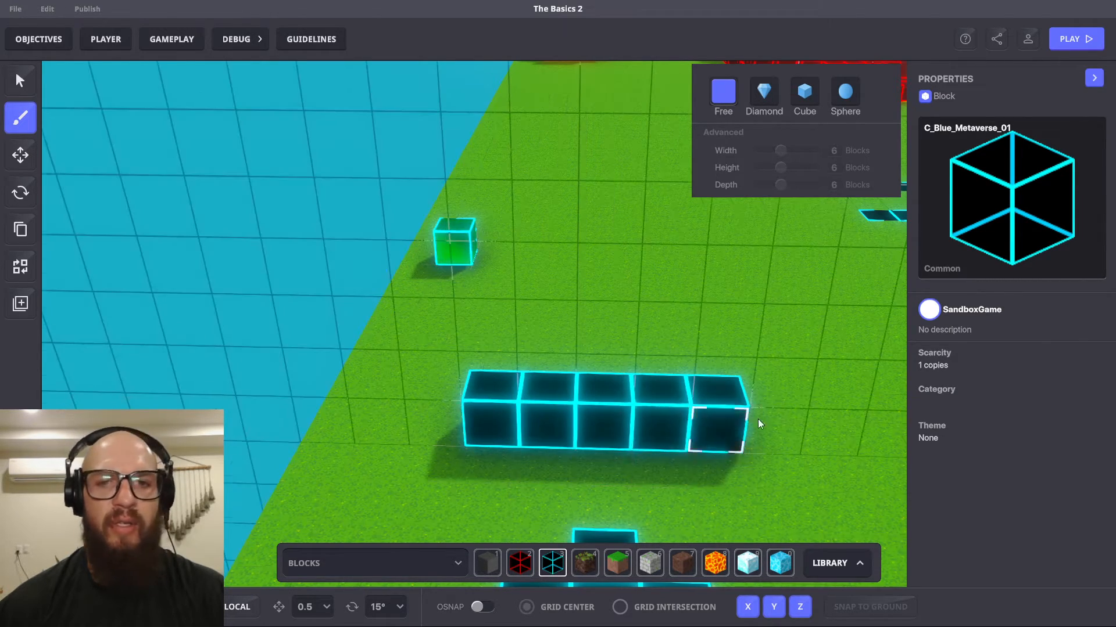
key("super+Tab")
key("Escape")
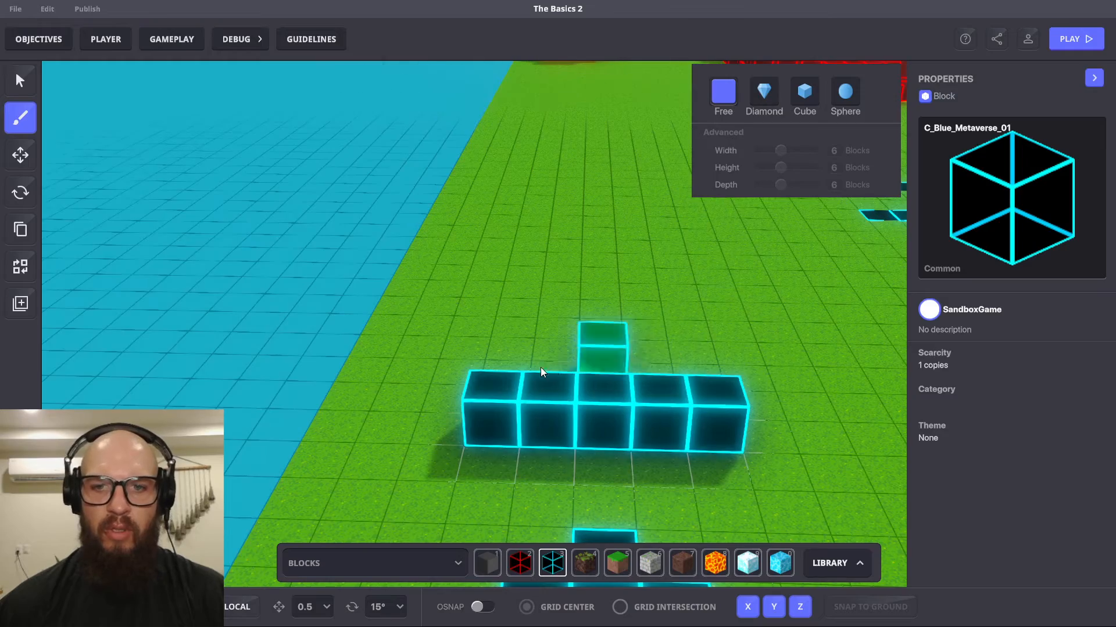
middle_click_drag(613, 317, 611, 381)
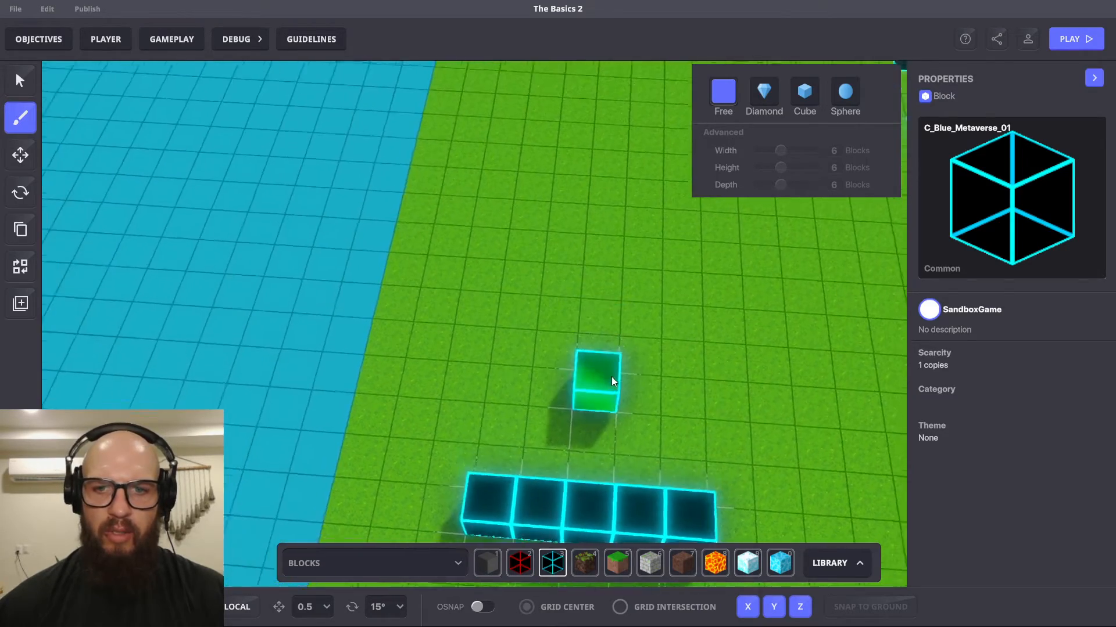
key("s")
key("d")
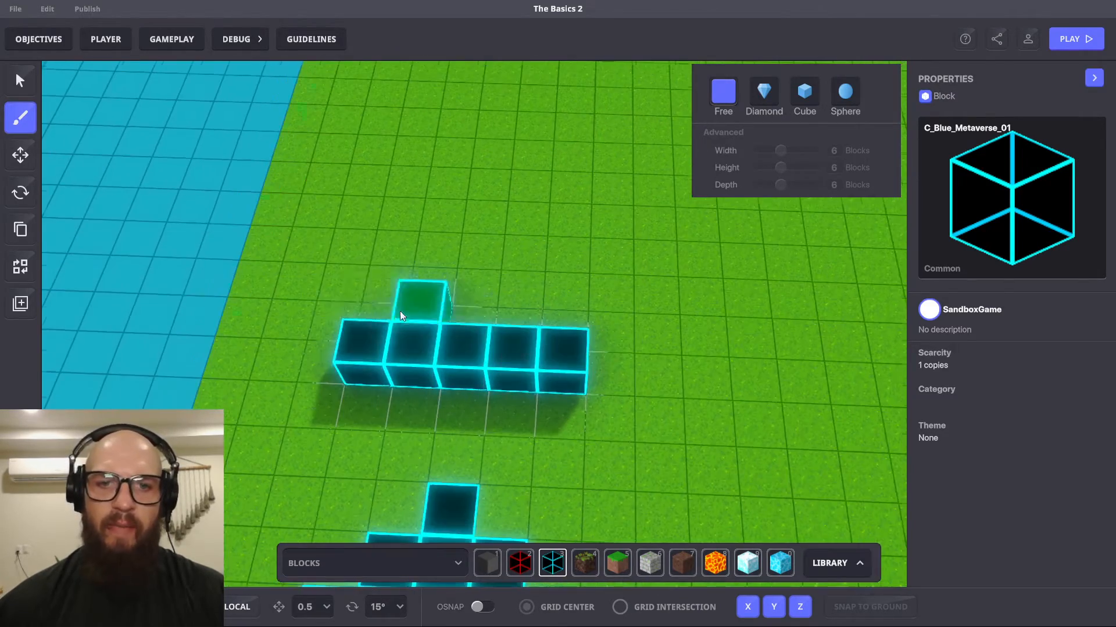
- Build two more five-block rows behind the first, each one level higher, to form a three-step blue staircase
left_click_drag(388, 308, 560, 291)
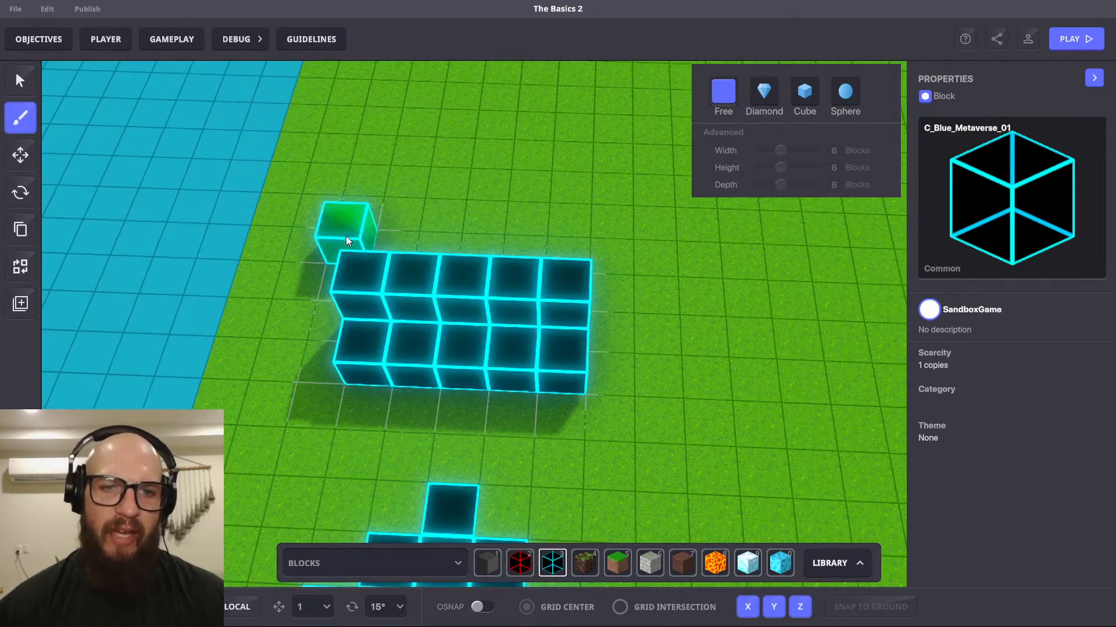
left_click(380, 259)
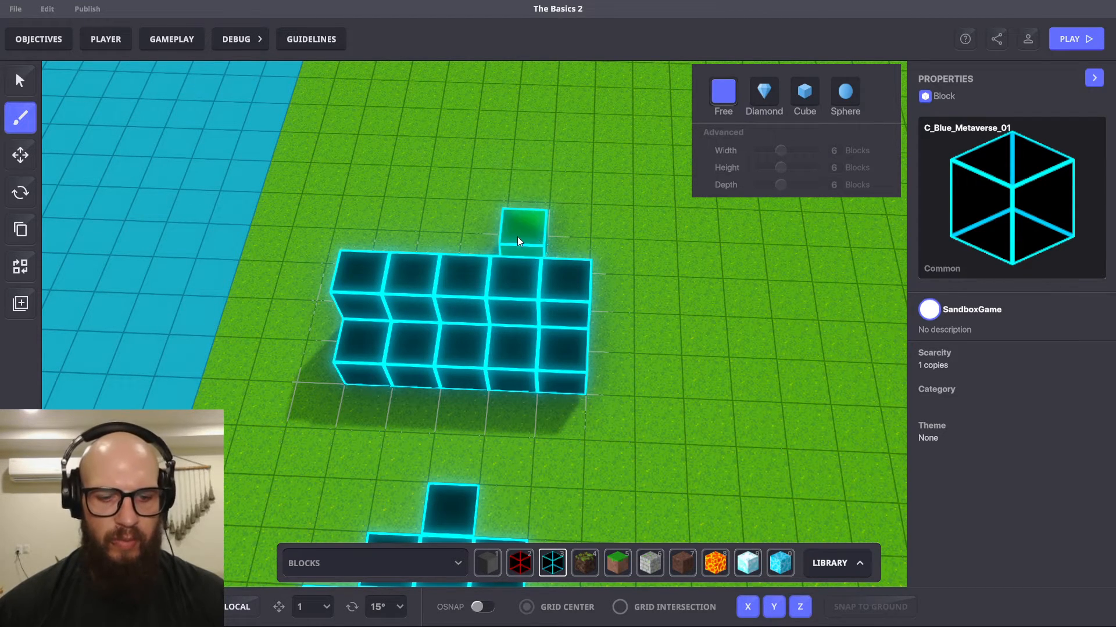
mouse_move(517, 217)
right_mouse_down()
mouse_move(520, 273)
mouse_move(452, 250)
mouse_move(378, 201)
mouse_move(537, 218)
right_mouse_up()
left_click_drag(574, 230, 540, 198)
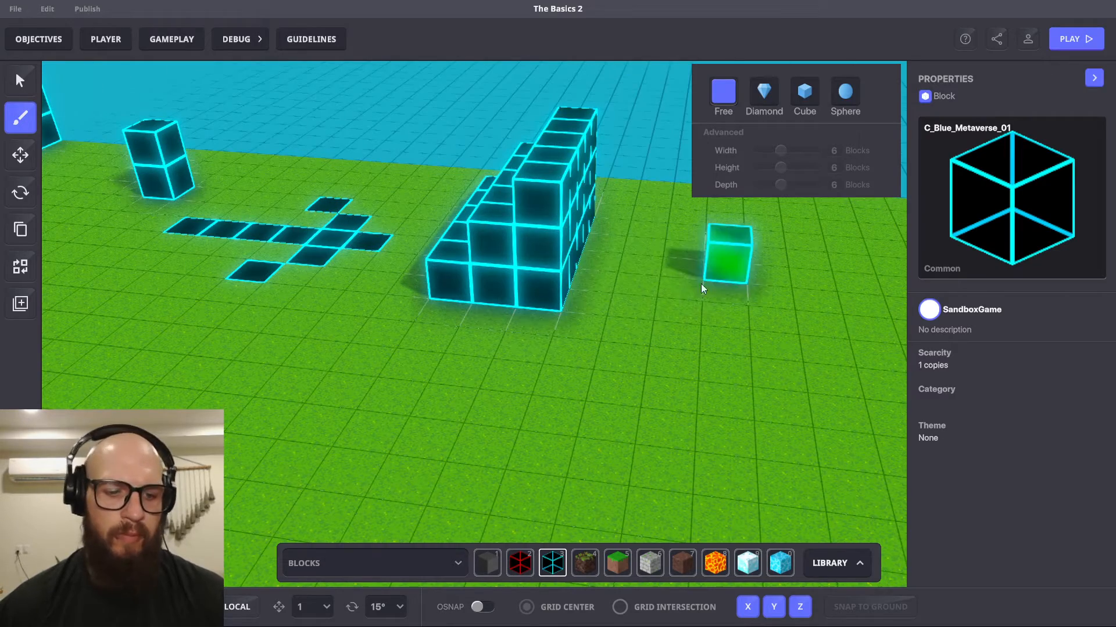
- Extend the back of the staircase into a long solid platform, five blocks wide and three blocks high
middle_click_drag(795, 301, 716, 294)
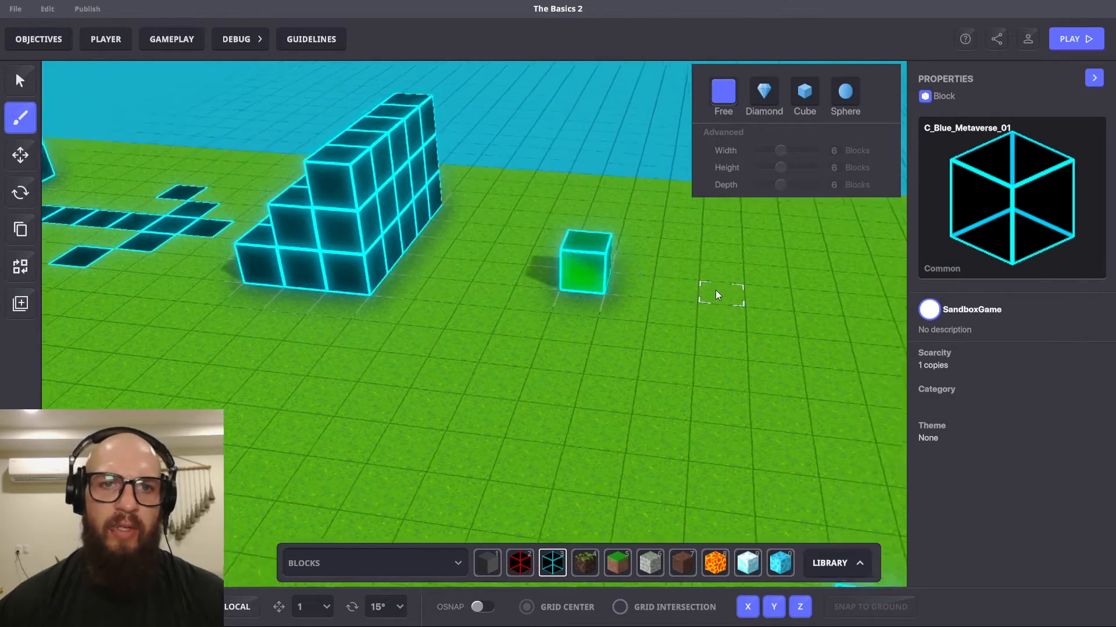
left_click_drag(378, 139, 417, 313)
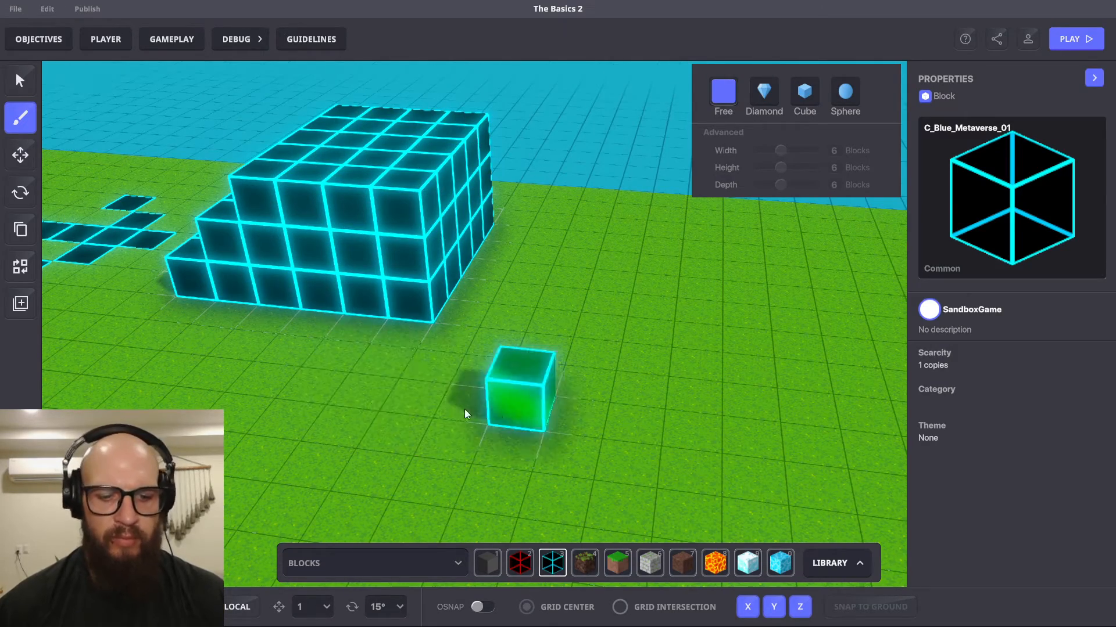
right_click_drag(332, 379, 584, 355)
scroll(506, 349, "down", 5)
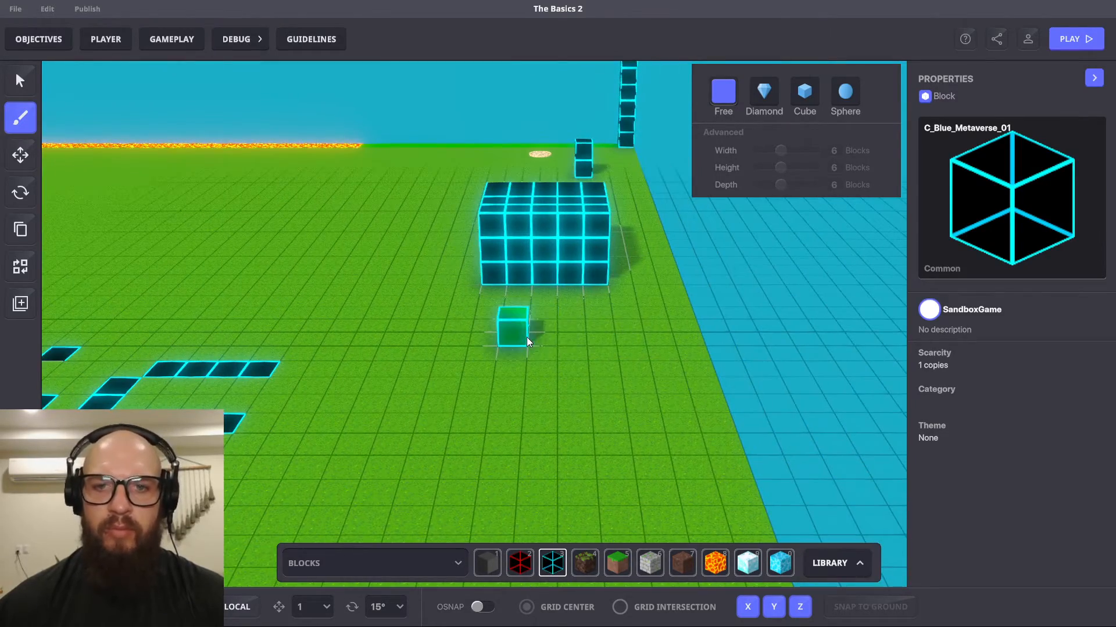
mouse_move(494, 230)
left_mouse_down()
mouse_move(589, 244)
mouse_move(589, 476)
mouse_move(625, 476)
left_mouse_up()
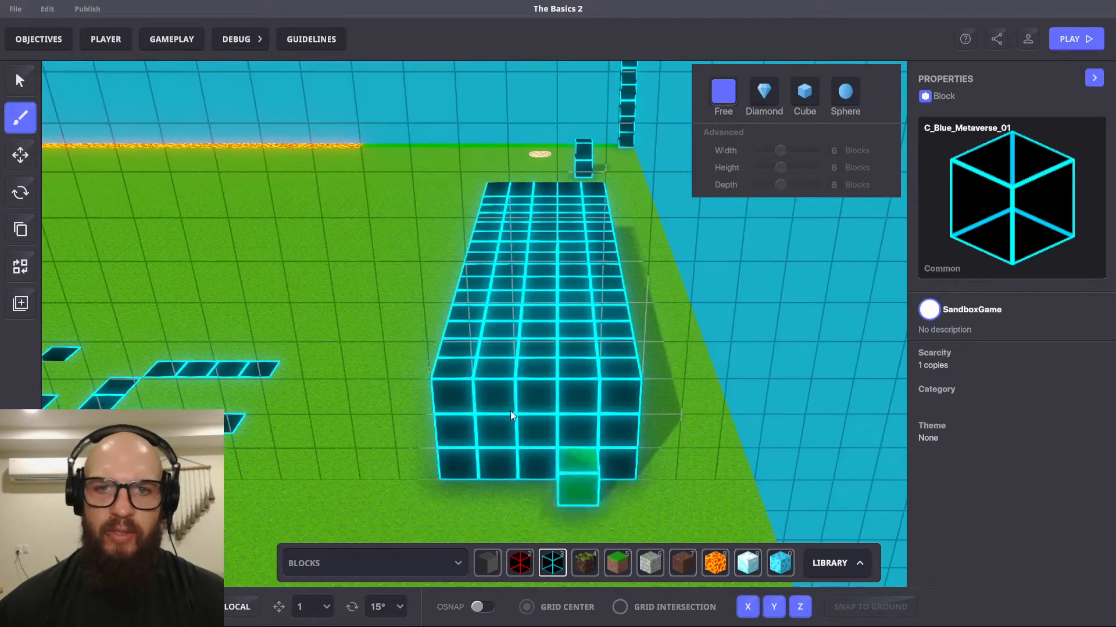
- Erase a jump gap across the long platform and trim one row from each side of the next two columns
right_click_drag(480, 323, 507, 278)
scroll(700, 243, "down", 3)
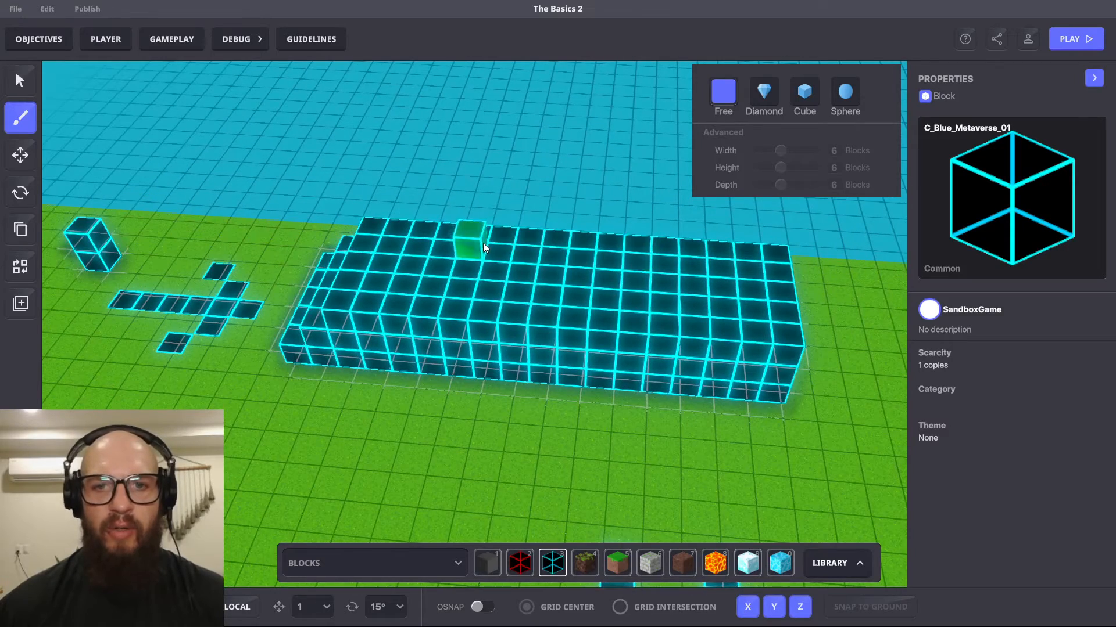
mouse_move(478, 233)
left_mouse_down()
mouse_move(461, 318)
mouse_move(505, 373)
left_mouse_up()
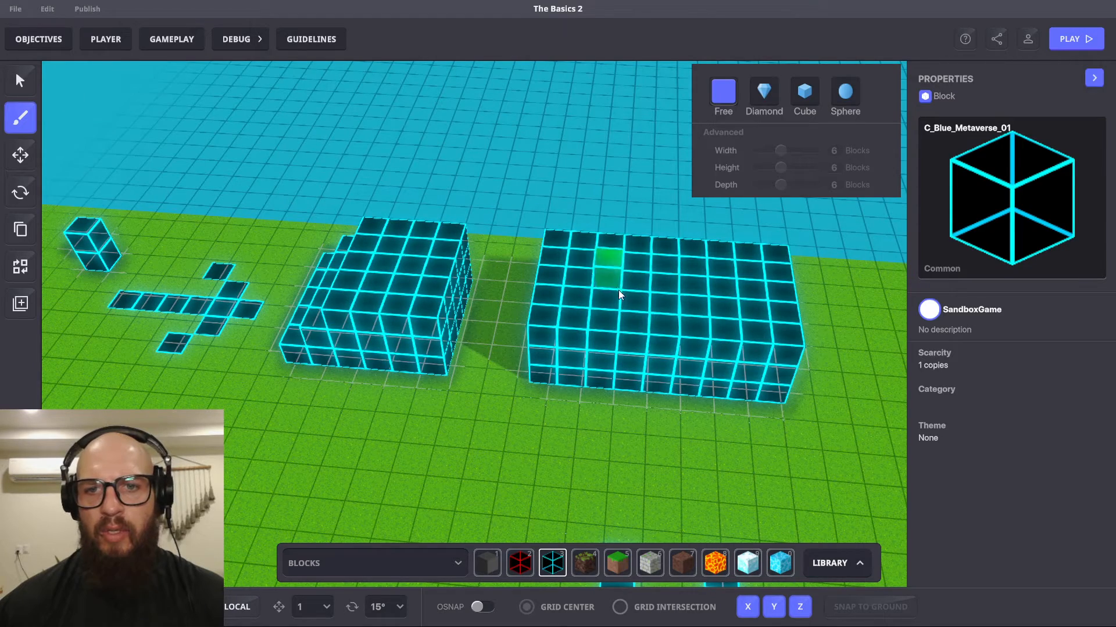
mouse_move(577, 331)
left_mouse_down()
mouse_move(546, 322)
mouse_move(569, 372)
left_mouse_up()
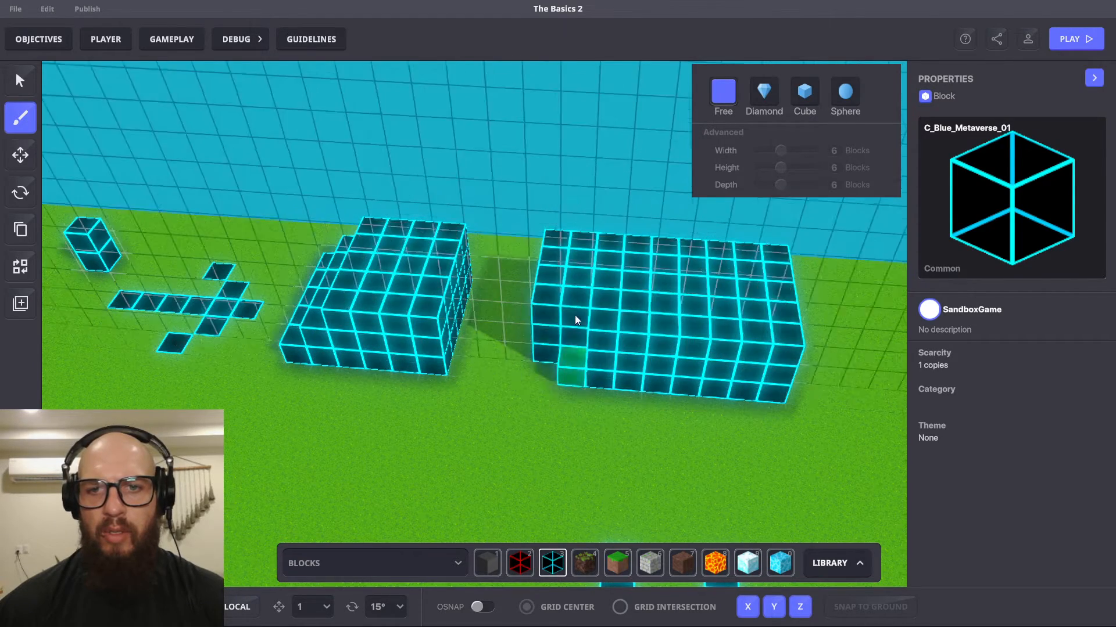
left_click_drag(564, 250, 588, 242)
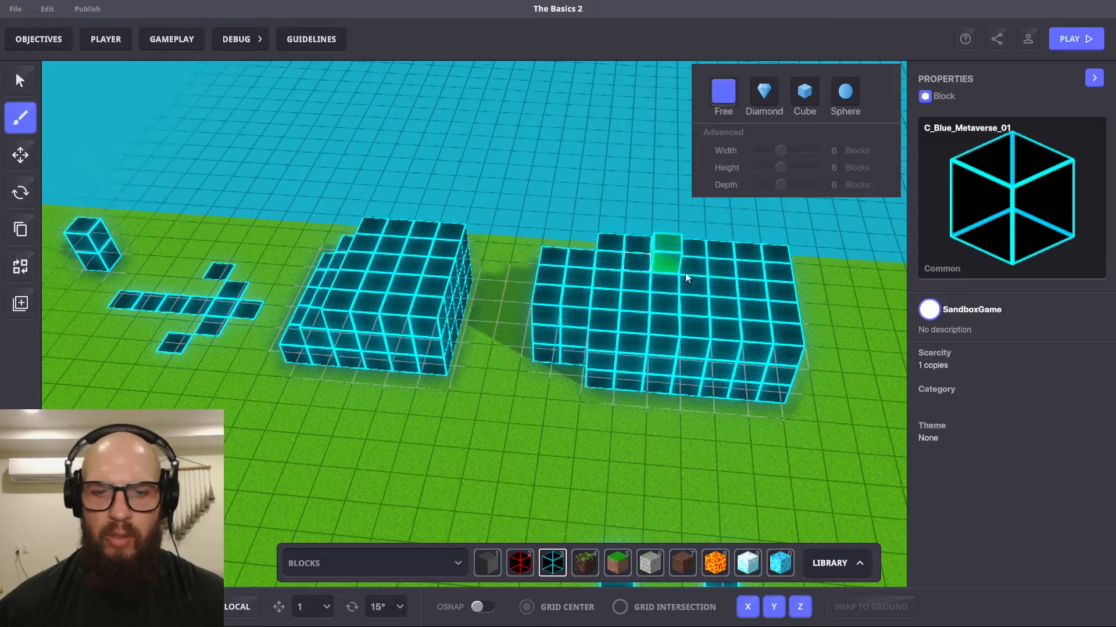
- Erase a second gap across the platform, leaving a narrow section two blocks long between the gaps
mouse_move(658, 279)
right_mouse_down()
mouse_move(430, 274)
mouse_move(338, 244)
right_mouse_up()
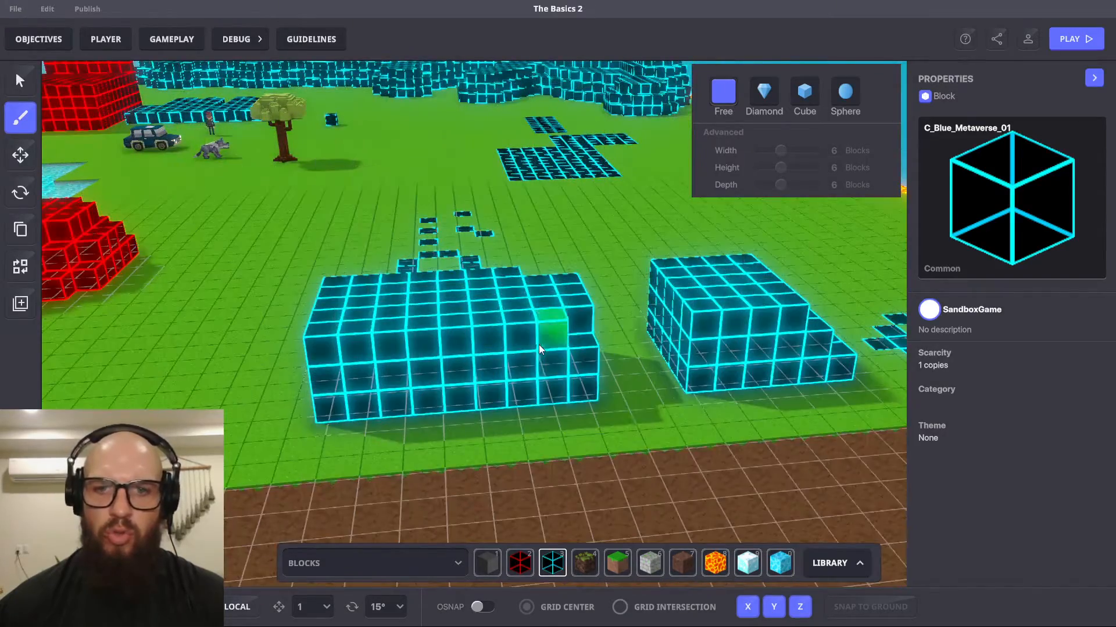
mouse_move(539, 345)
left_mouse_down()
mouse_move(586, 356)
mouse_move(557, 390)
left_mouse_up()
mouse_move(623, 323)
right_mouse_down()
mouse_move(499, 360)
mouse_move(651, 360)
mouse_move(516, 313)
right_mouse_up()
mouse_move(518, 314)
left_mouse_down()
mouse_move(558, 427)
mouse_move(538, 458)
left_mouse_up()
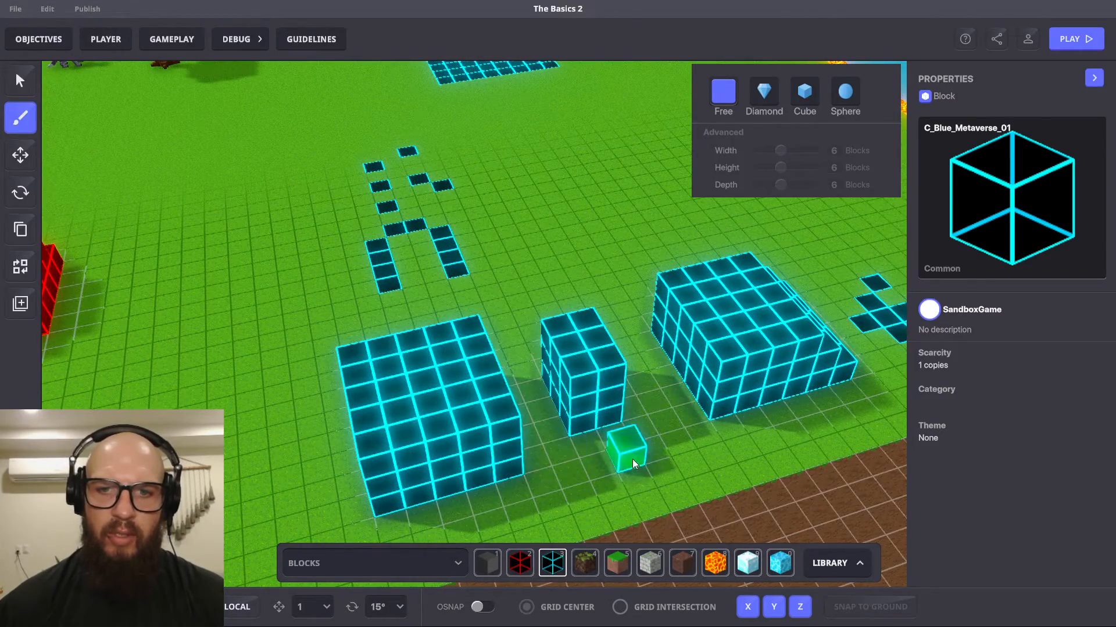
- Trim the farthest section down to a two-by-two tower and raise it by two layers of blue blocks
mouse_move(632, 460)
right_mouse_down()
mouse_move(540, 404)
mouse_move(595, 374)
mouse_move(635, 408)
mouse_move(529, 411)
mouse_move(586, 430)
mouse_move(666, 416)
mouse_move(603, 456)
mouse_move(508, 434)
mouse_move(558, 460)
right_mouse_up()
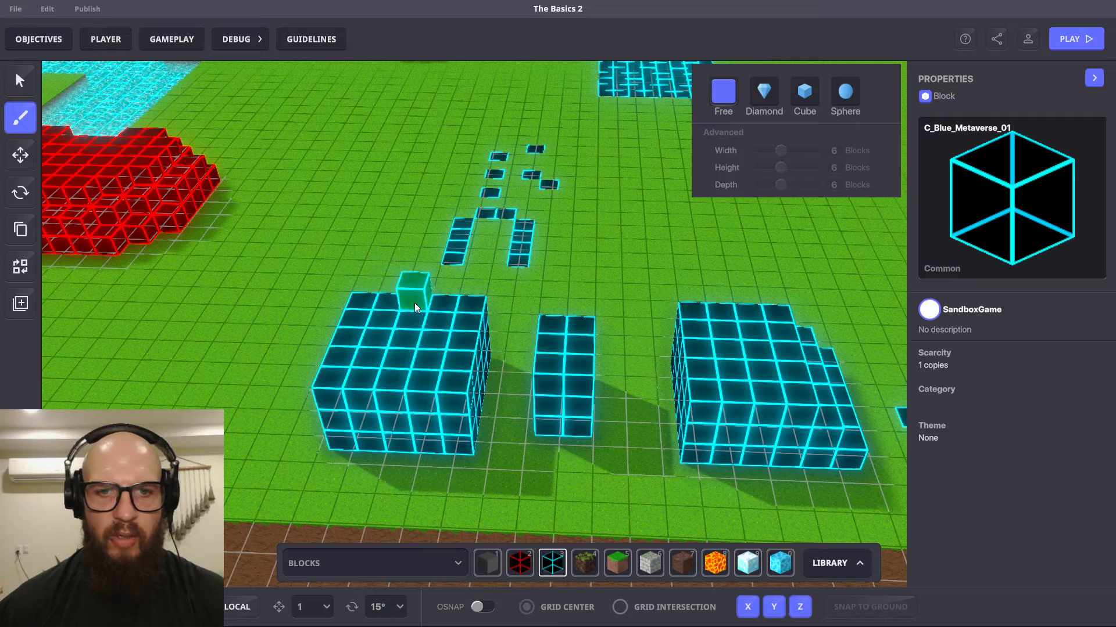
mouse_move(414, 303)
left_mouse_down("shift")
mouse_move(470, 338)
mouse_move(449, 442)
left_mouse_up("shift")
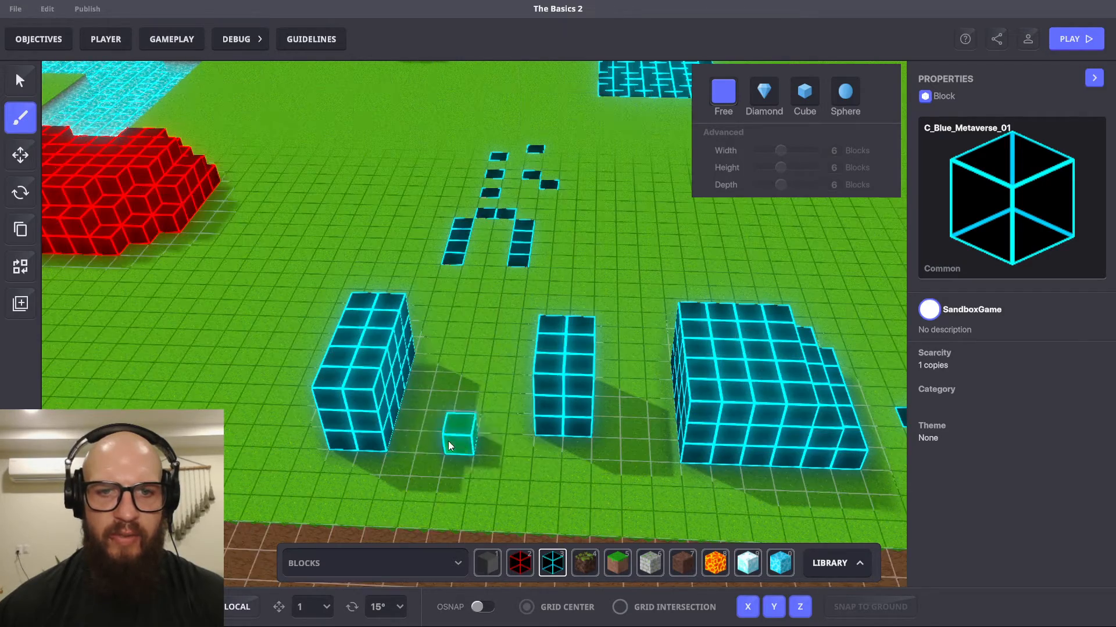
mouse_move(340, 340)
left_mouse_down("shift")
mouse_move(384, 436)
mouse_move(378, 429)
left_mouse_up("shift")
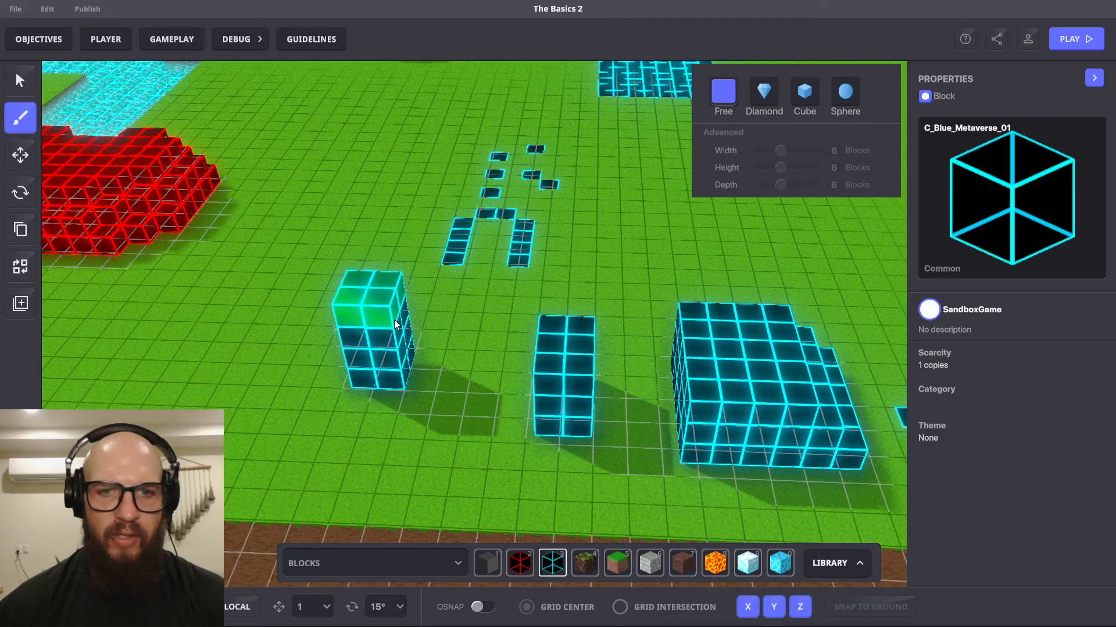
key("Tab")
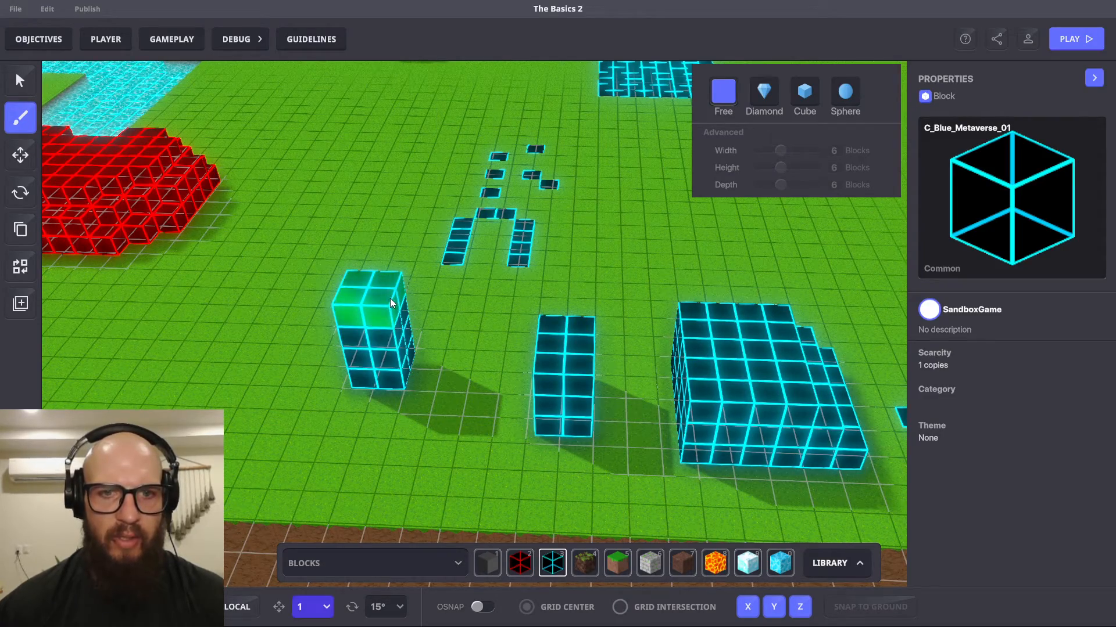
left_click(389, 290)
left_click(384, 276)
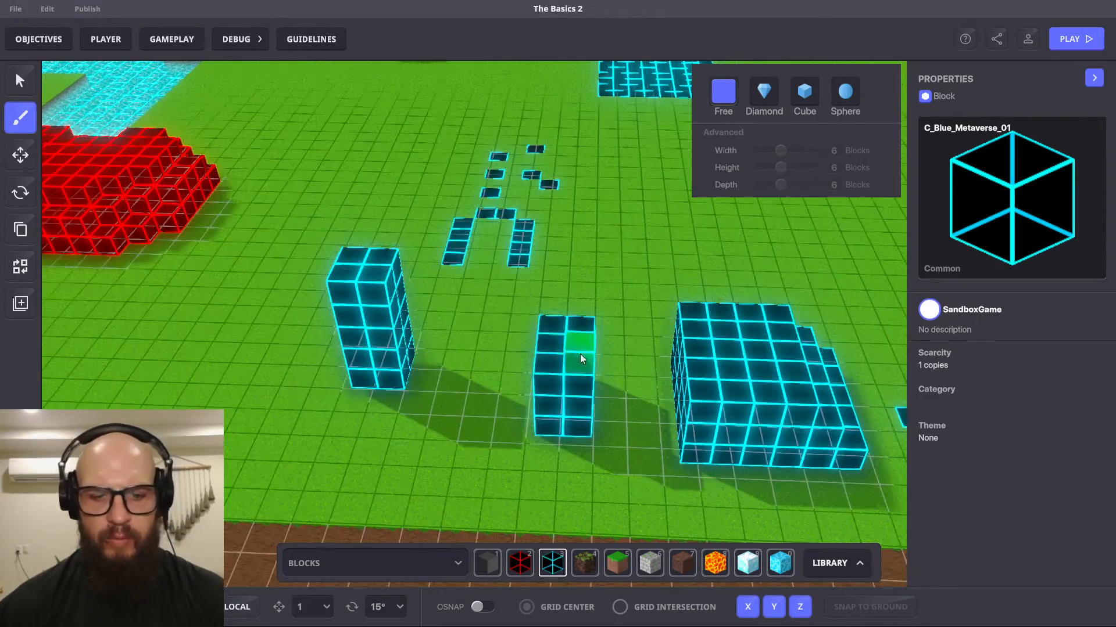
- Erase the lower blocks beneath the middle section and the tower, leaving only their top layers as floating platforms
right_click_drag(637, 321, 288, 236)
right_click_drag(558, 184, 399, 269)
left_click_drag(393, 266, 433, 293, "shift")
left_click_drag(531, 240, 567, 277, "shift")
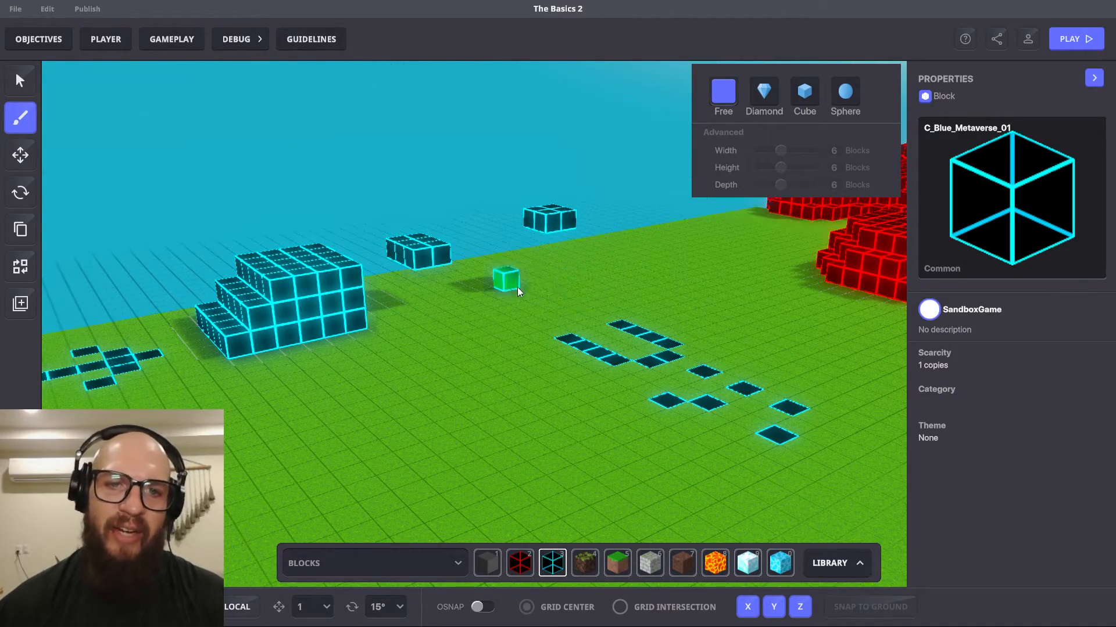
- Collapse the block properties and build a six-block-high blue column on the grass near the last floating platform
right_click_drag(518, 289, 351, 317)
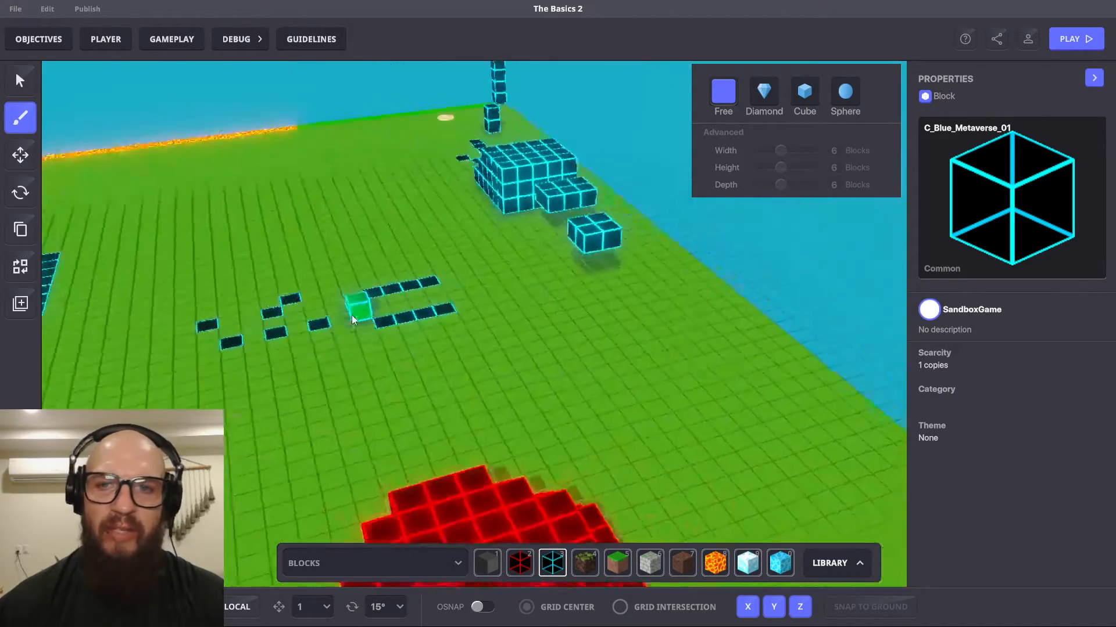
left_click(1094, 77)
right_click_drag(660, 272, 311, 275)
right_click_drag(706, 346, 936, 438)
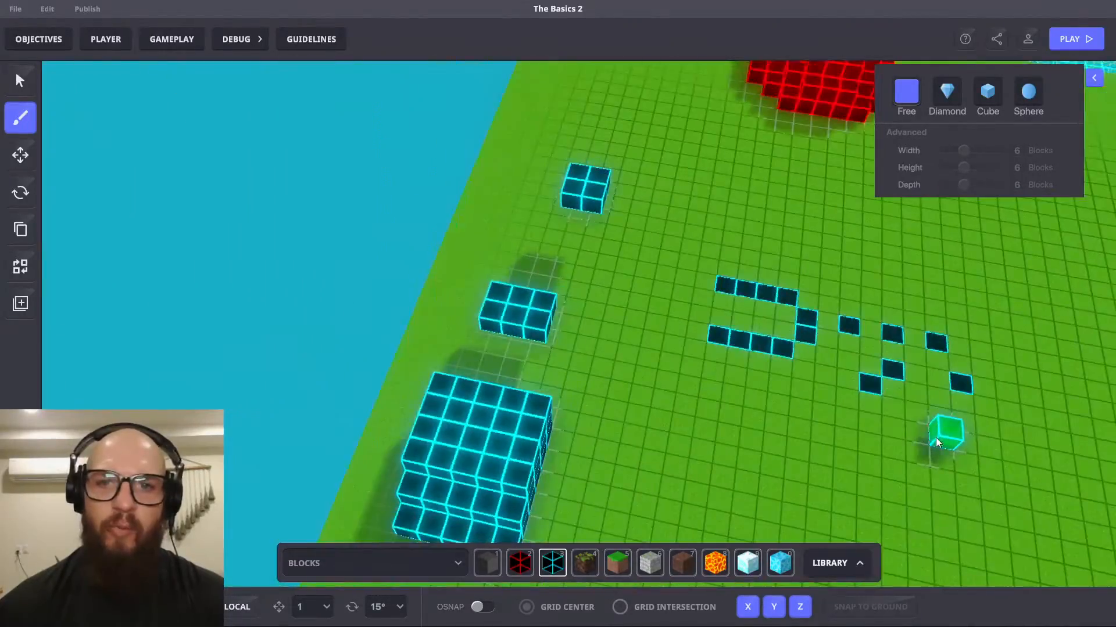
right_click_drag(738, 320, 619, 212)
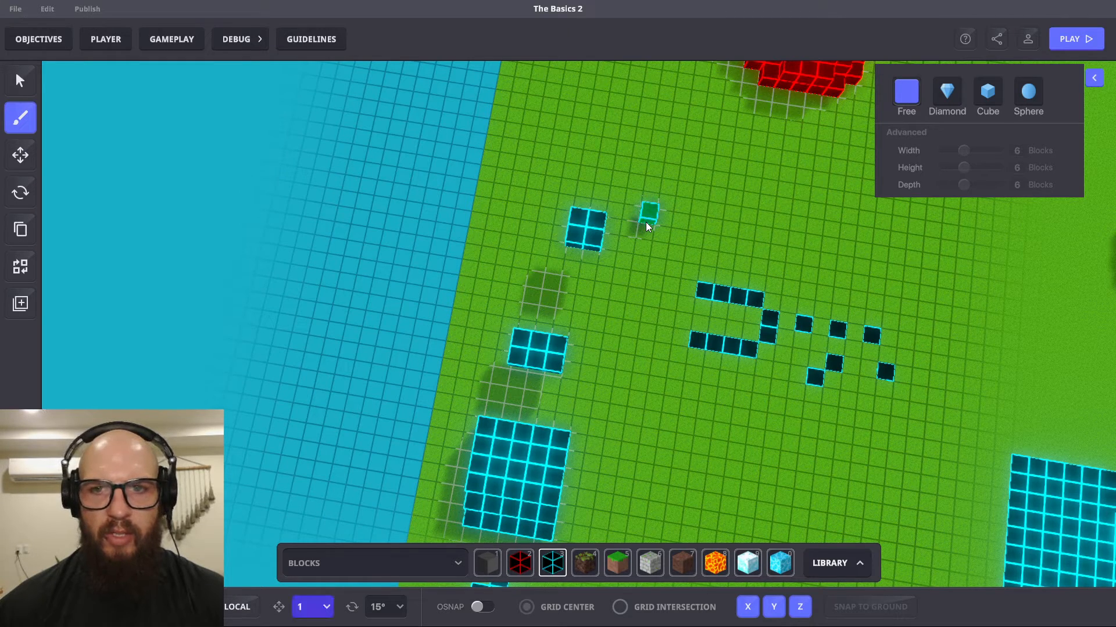
left_click_drag(646, 223, 655, 176)
mouse_move(653, 217)
left_mouse_down()
mouse_move(662, 188)
mouse_move(653, 207)
left_mouse_up()
right_click_drag(704, 255, 627, 217)
left_click_drag(627, 217, 638, 169)
right_click_drag(638, 174, 729, 346)
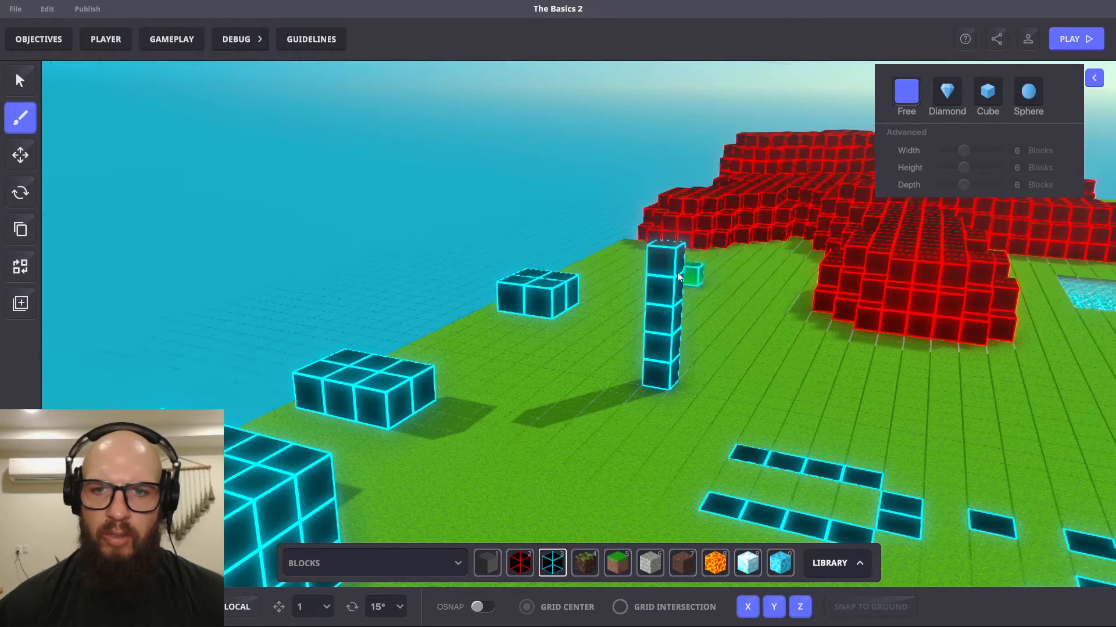
left_click(664, 241)
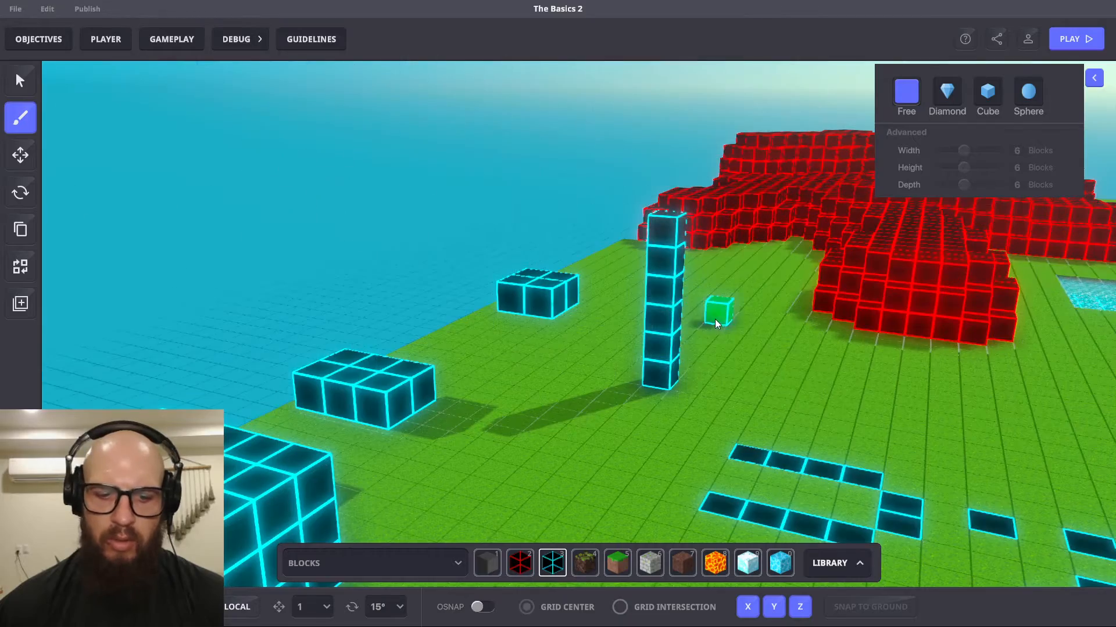
- Widen the column's top into a two-by-two platform and erase the supporting blocks below it
right_click_drag(715, 320, 592, 337)
left_click(376, 283)
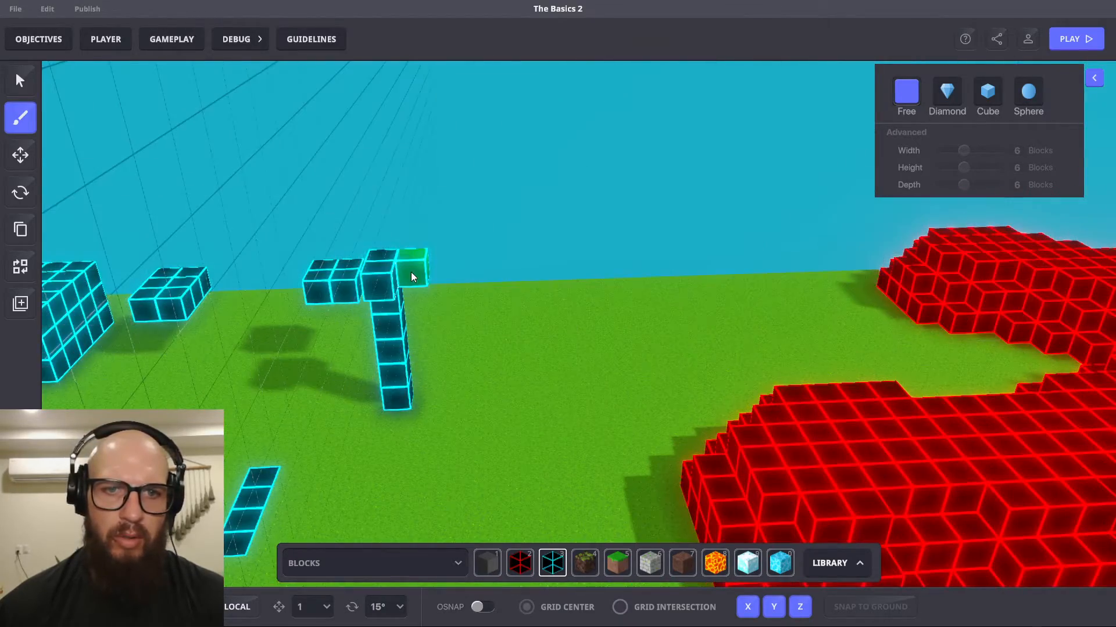
right_click_drag(410, 272, 796, 262)
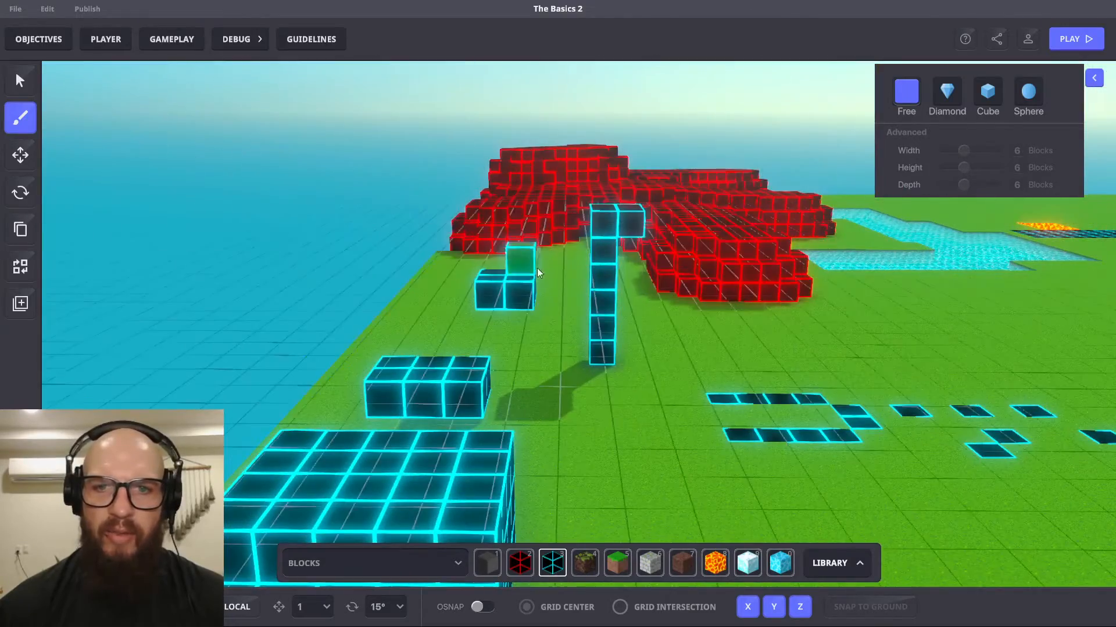
left_click_drag(601, 258, 606, 357, "shift")
mouse_move(670, 365)
right_mouse_down()
mouse_move(653, 428)
mouse_move(659, 395)
right_mouse_up()
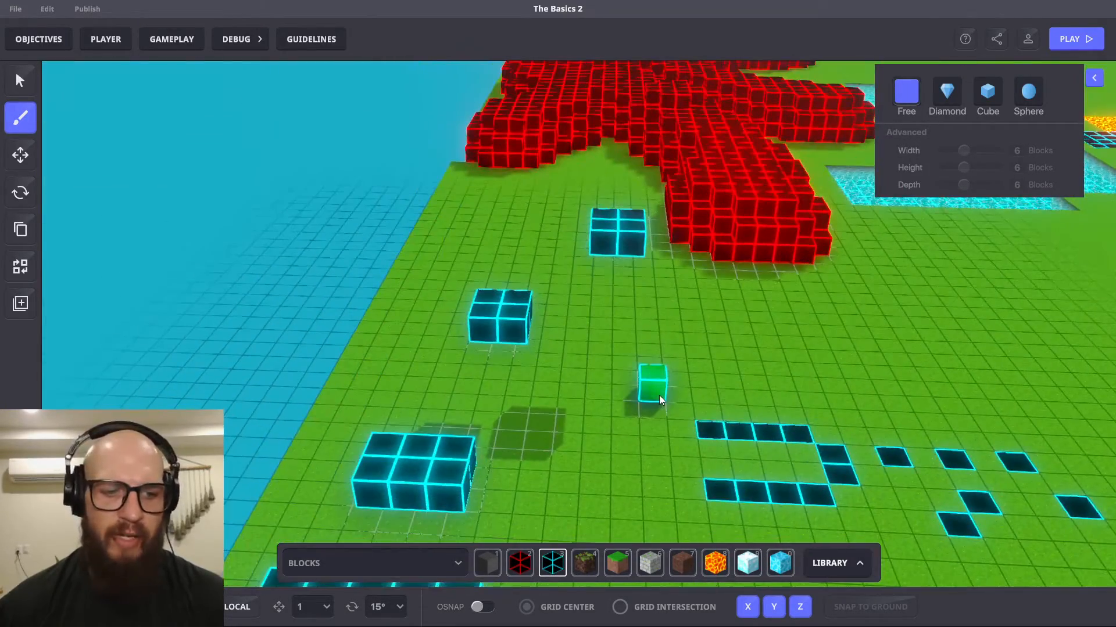
- Playtest the course by running up the blue stairs and jumping across the floating platforms, restarting from the ground after a fall
key("Tab")
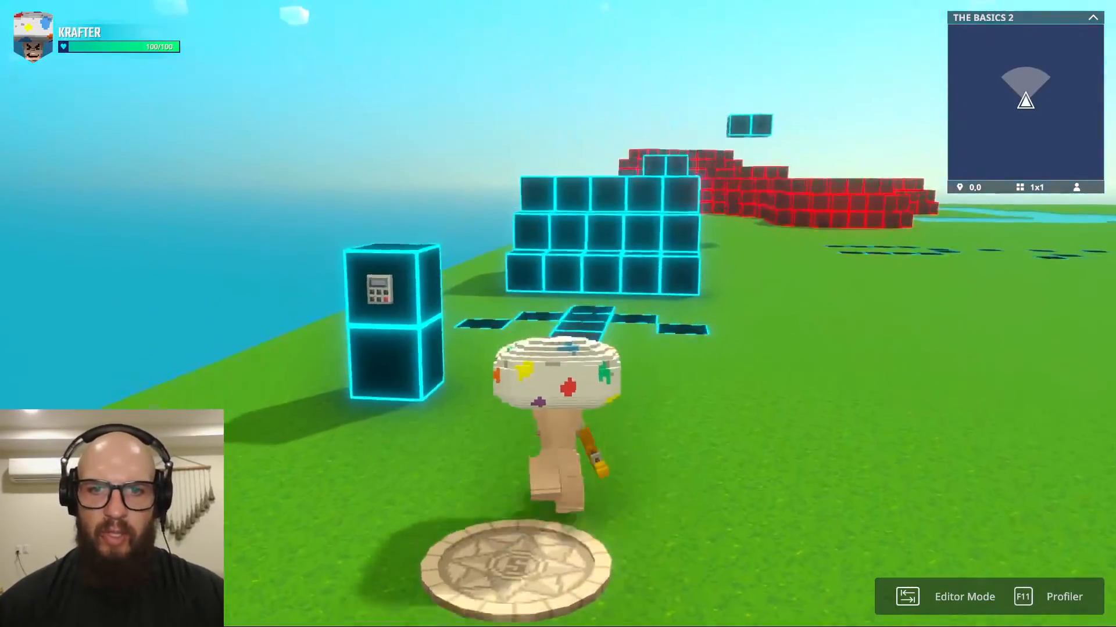
key("w")
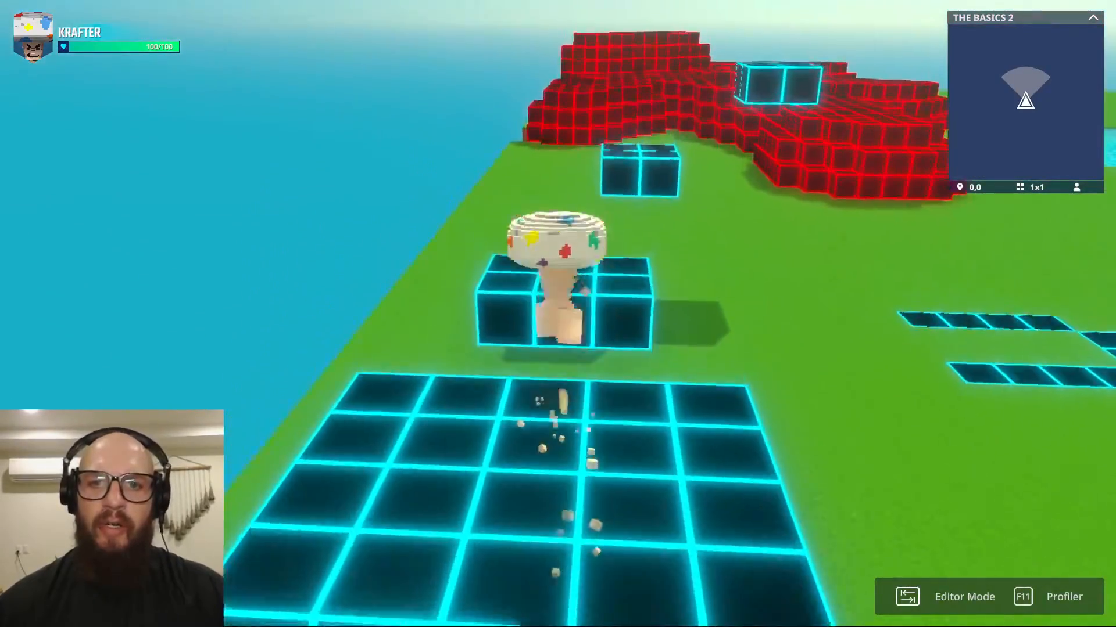
key("w")
key("space")
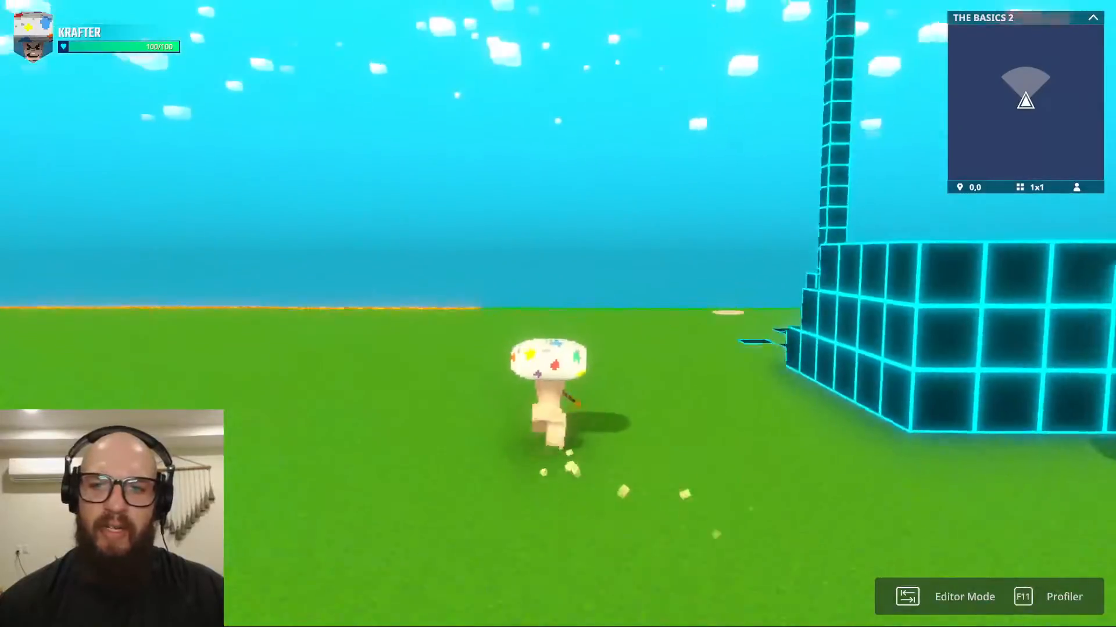
key("w")
key("space")
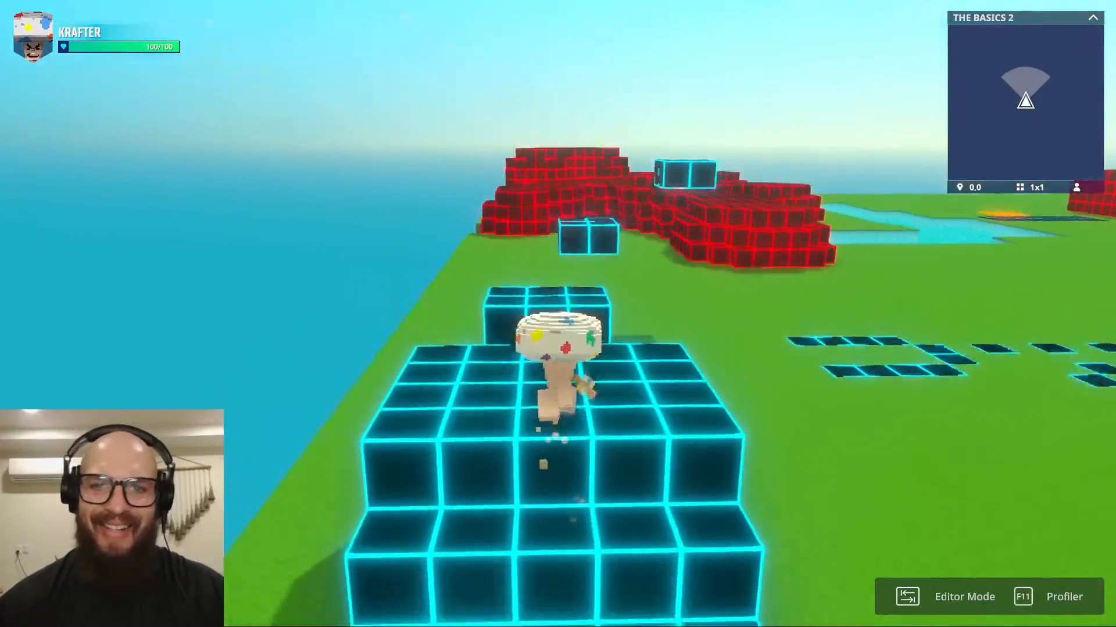
key("w")
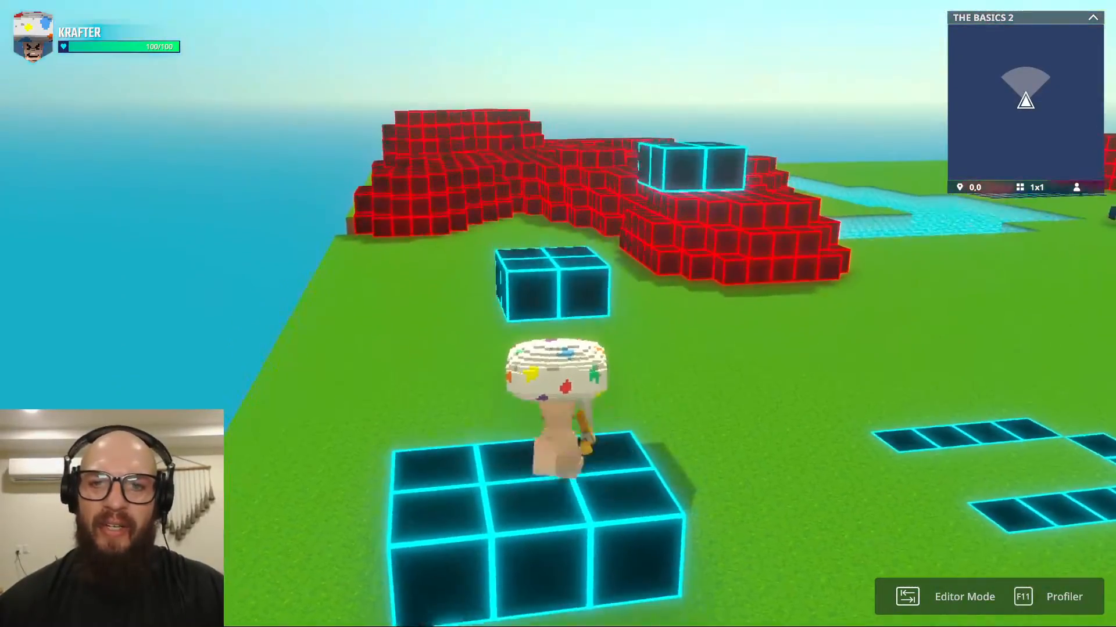
key("w")
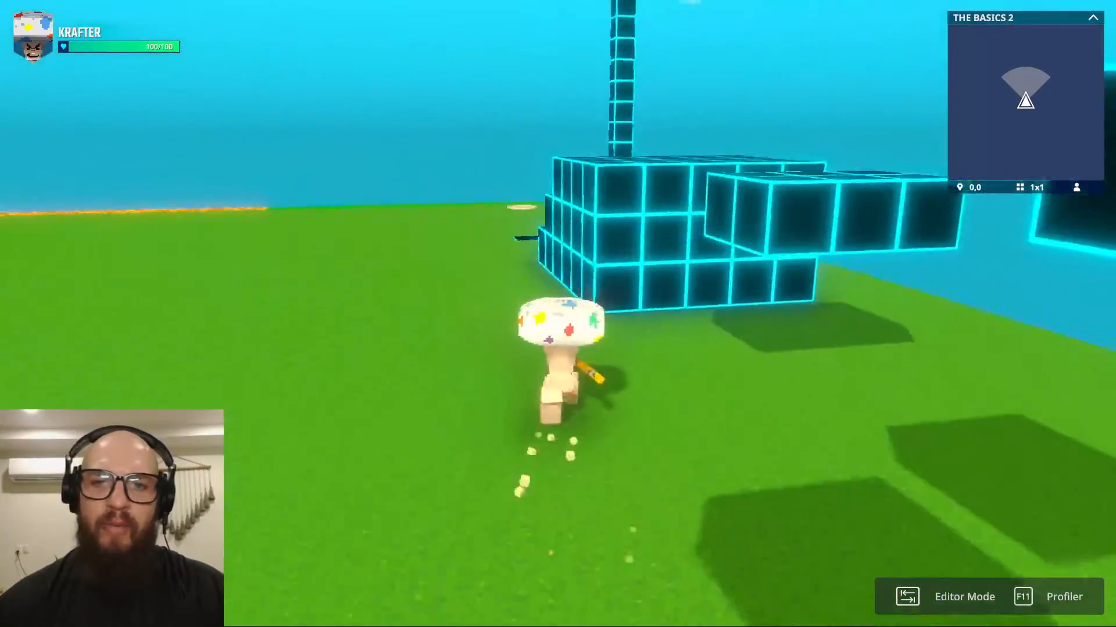
- Rerun the course up to the two-by-two floating platform, attempt the jump to the farthest one, and return to editing
key("w")
key("space")
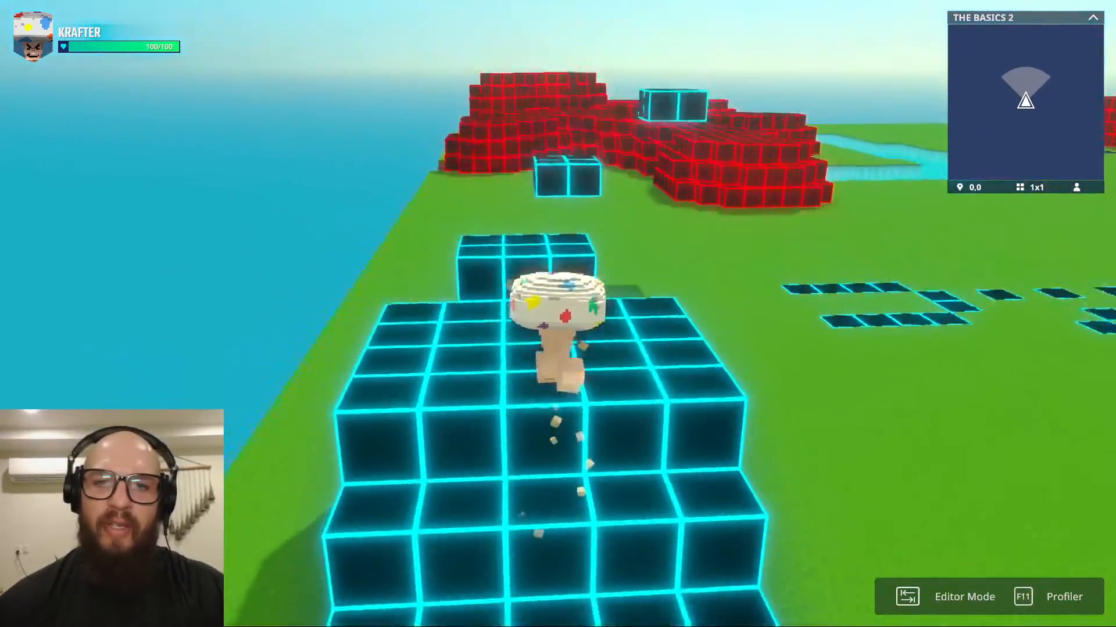
key("w")
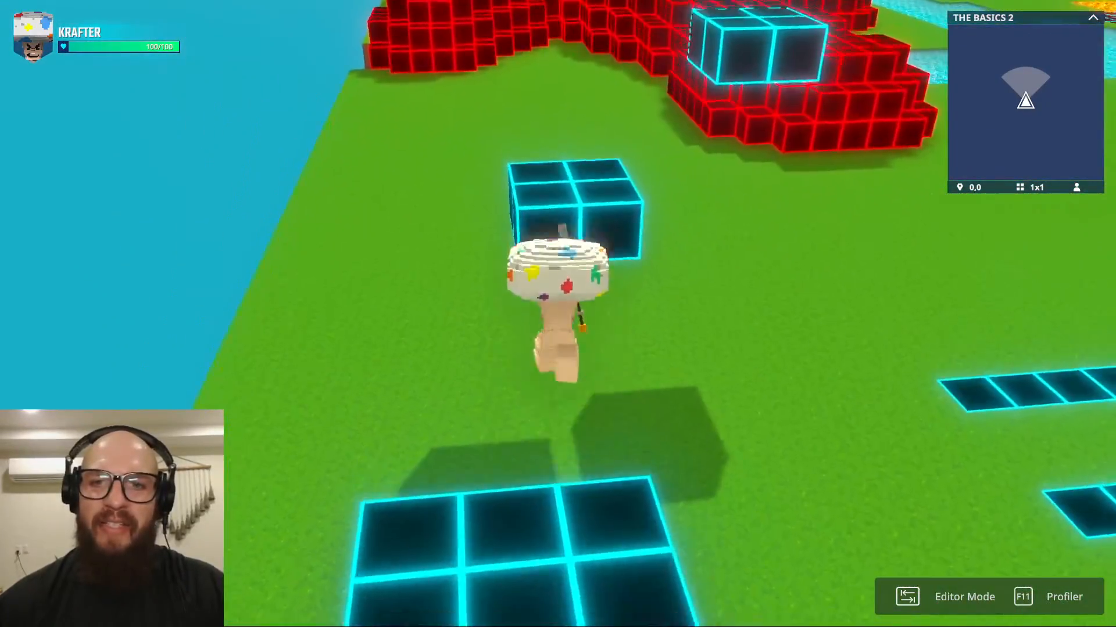
key("w")
key("space")
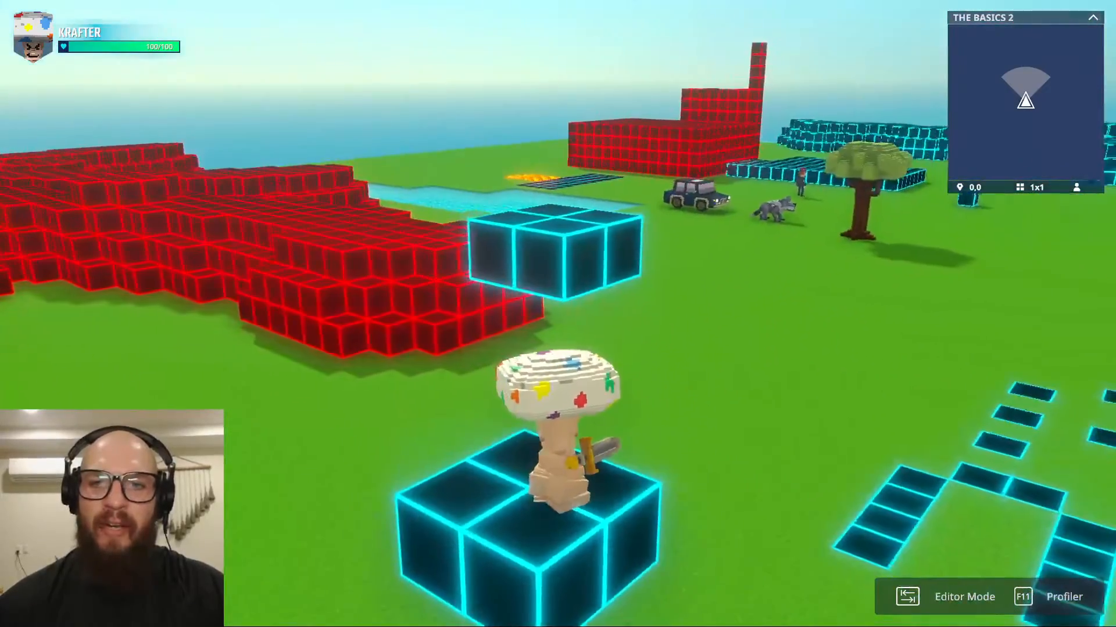
key("w")
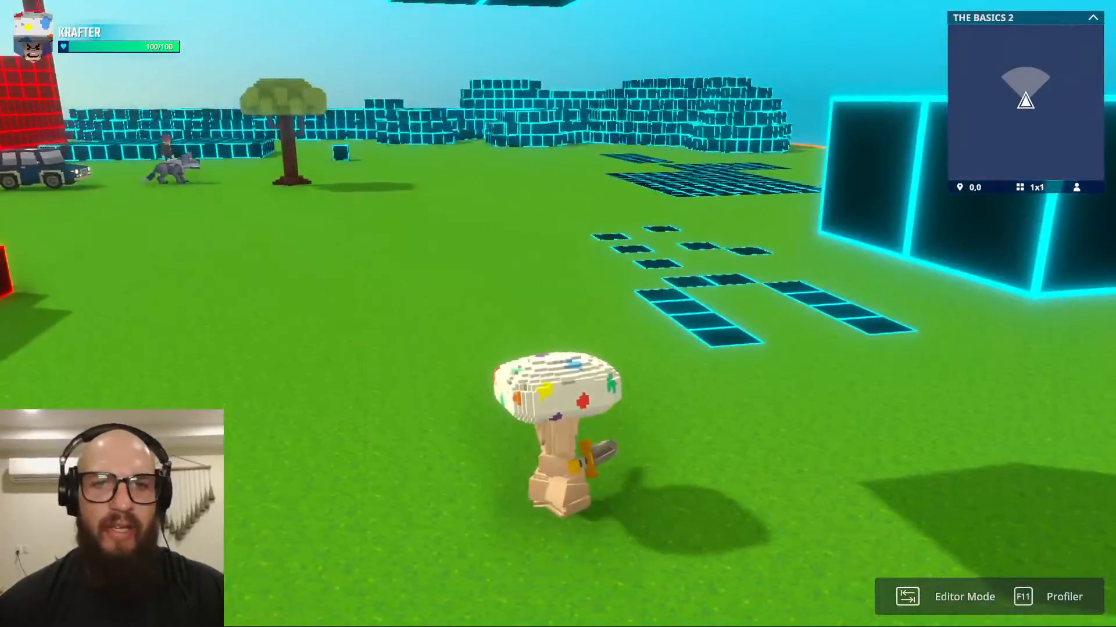
key("Tab")
- Lower the farthest two-by-two floating platform by one block, adding blue blocks beneath it and erasing its upper layer
key("w")
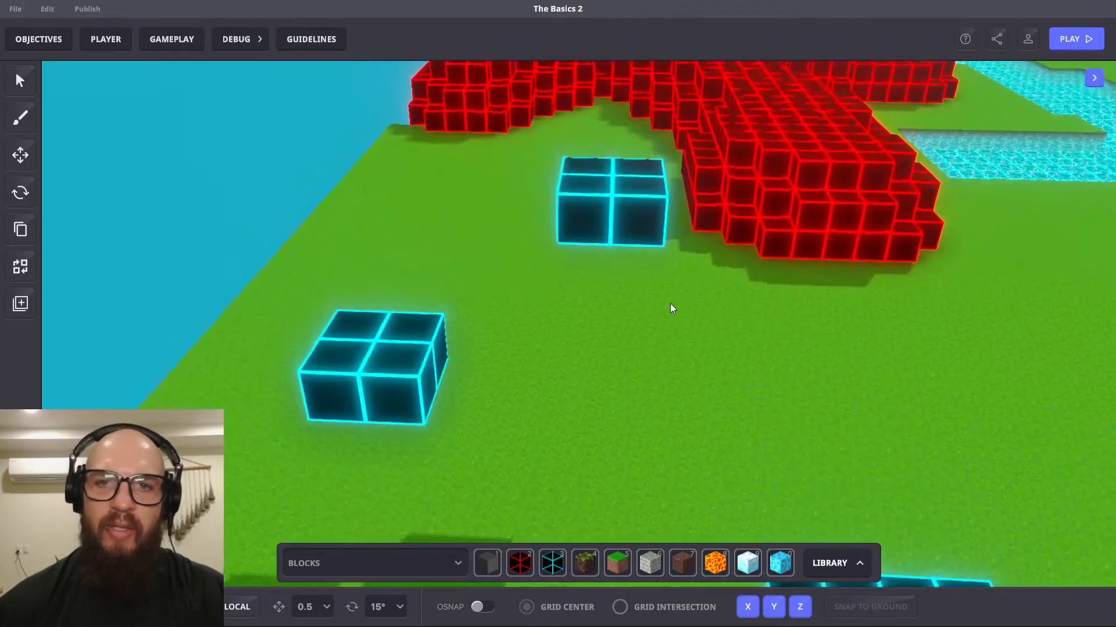
left_click(552, 563)
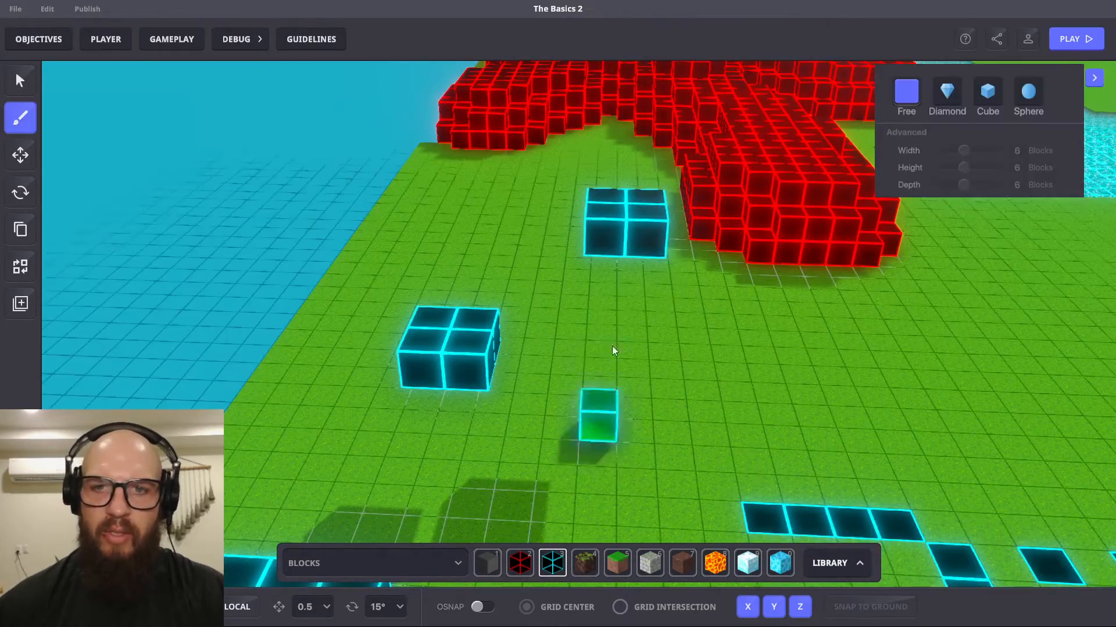
right_click_drag(623, 328, 612, 281)
key("w")
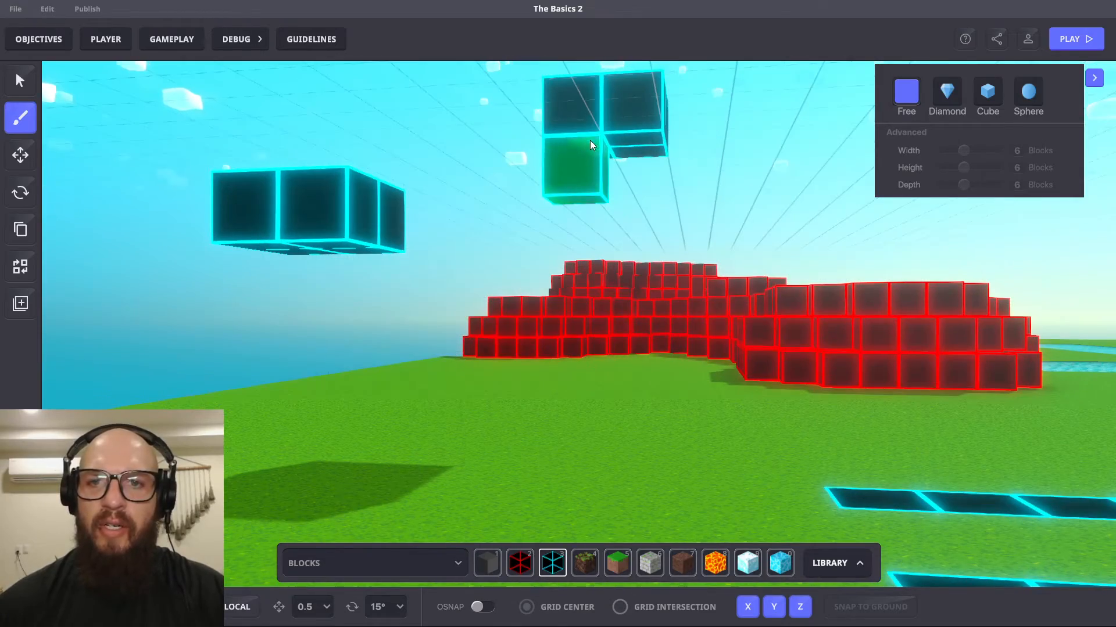
left_click(607, 152)
left_click(620, 144)
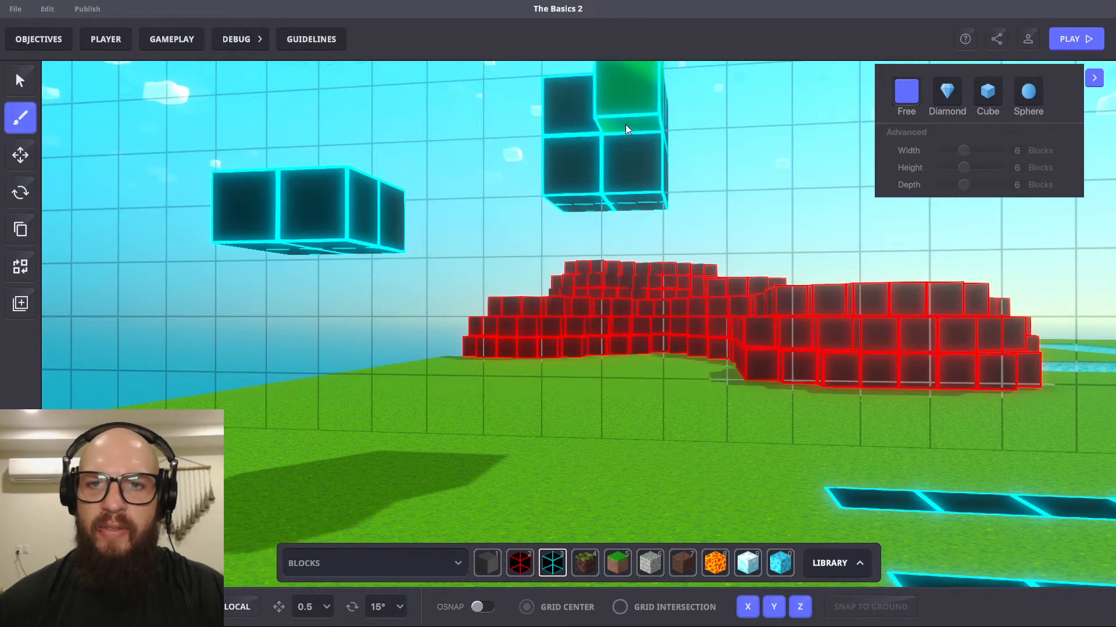
right_click_drag(625, 125, 651, 165)
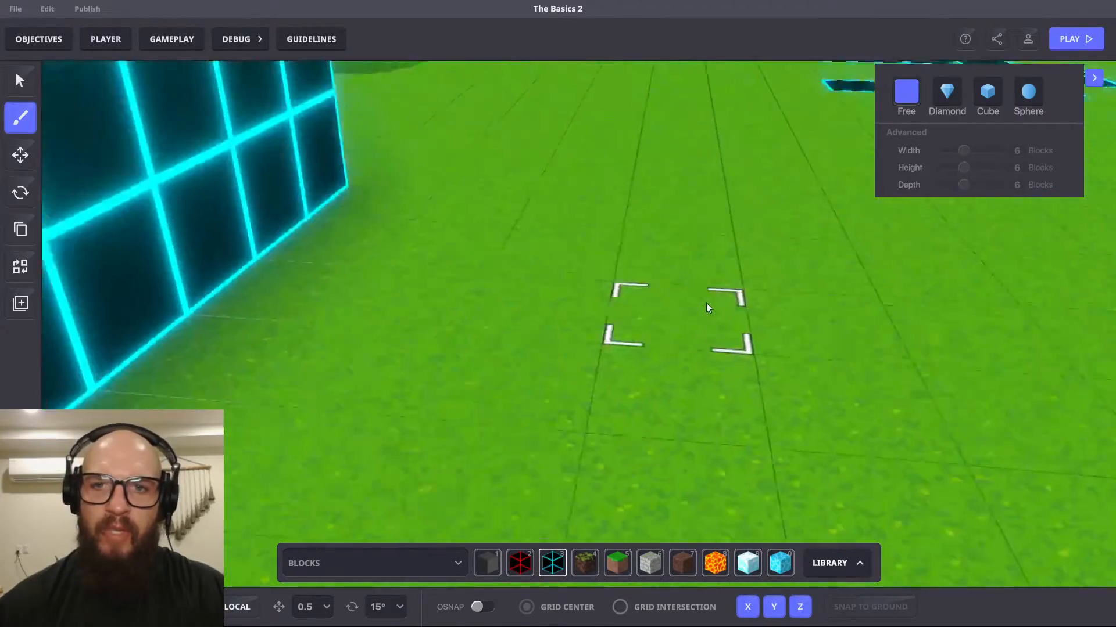
- Build a blue wall two blocks wide, two high and one deep on the grass beside the stairs
scroll(698, 299, "down", 10)
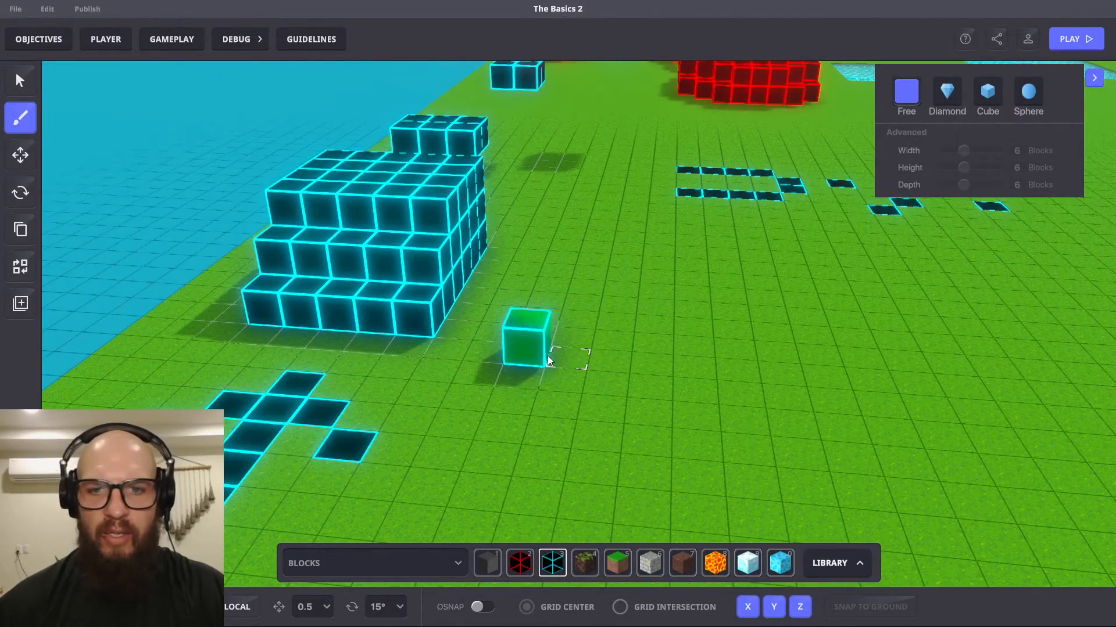
left_click_drag(593, 359, 626, 314)
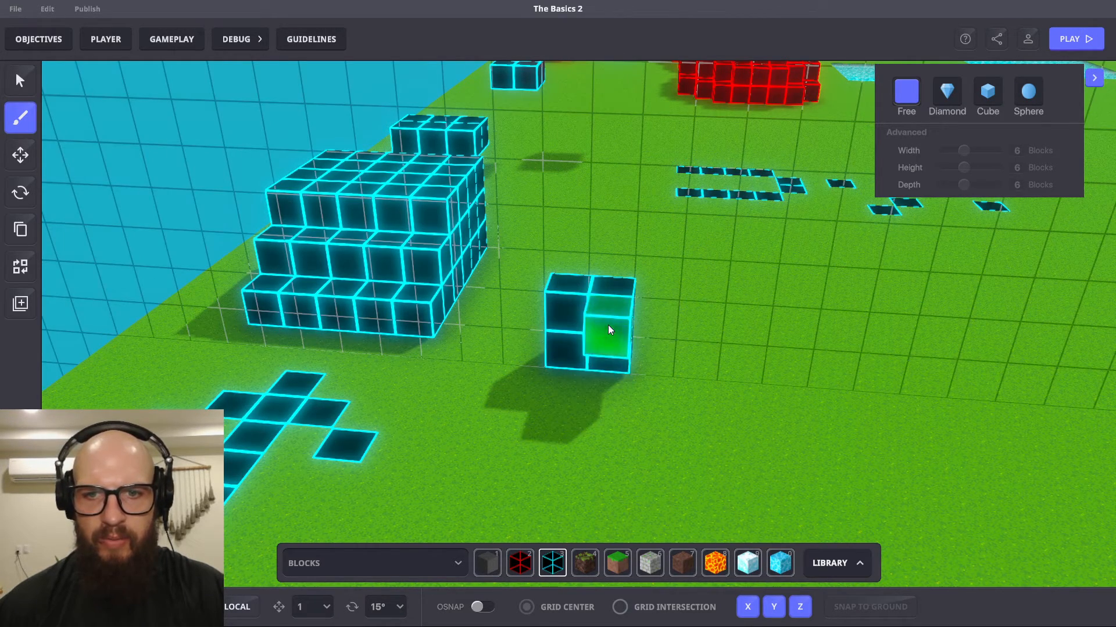
- Playtest jumping against the two-block-high wall beside the stairs to check the character's jump height, and return to editing
key("ctrl+p")
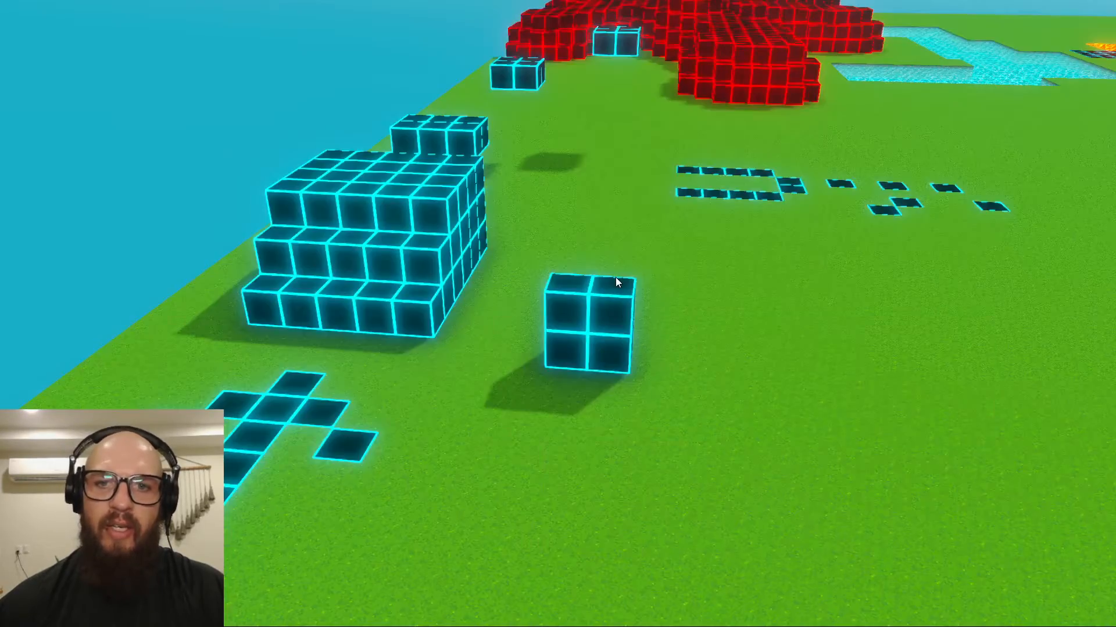
key("w")
key("space")
key("space")
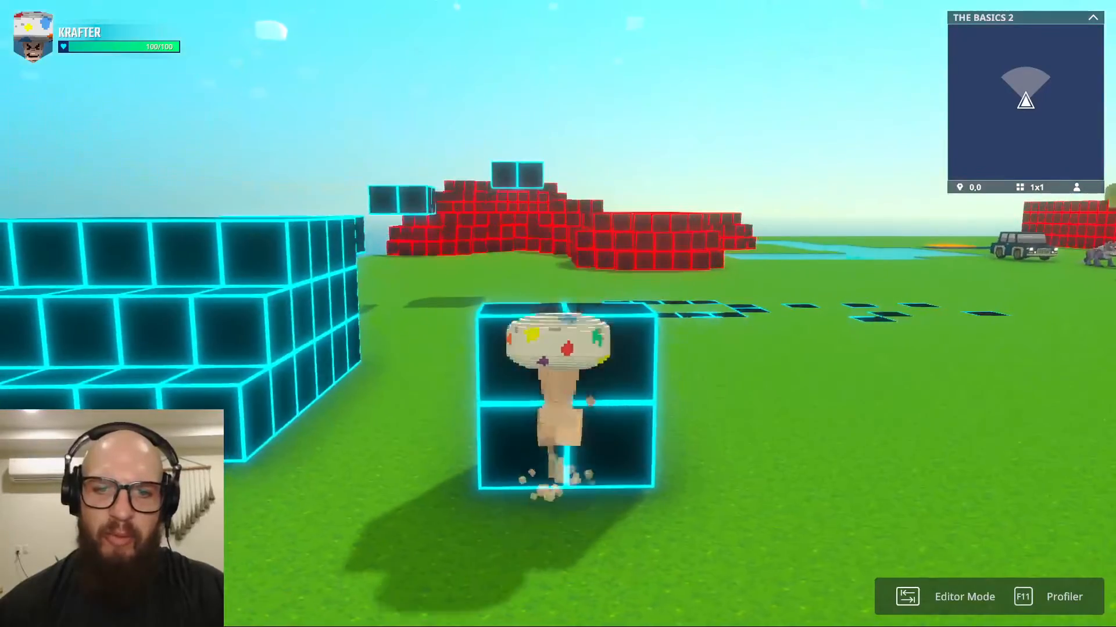
key("space")
key("space")
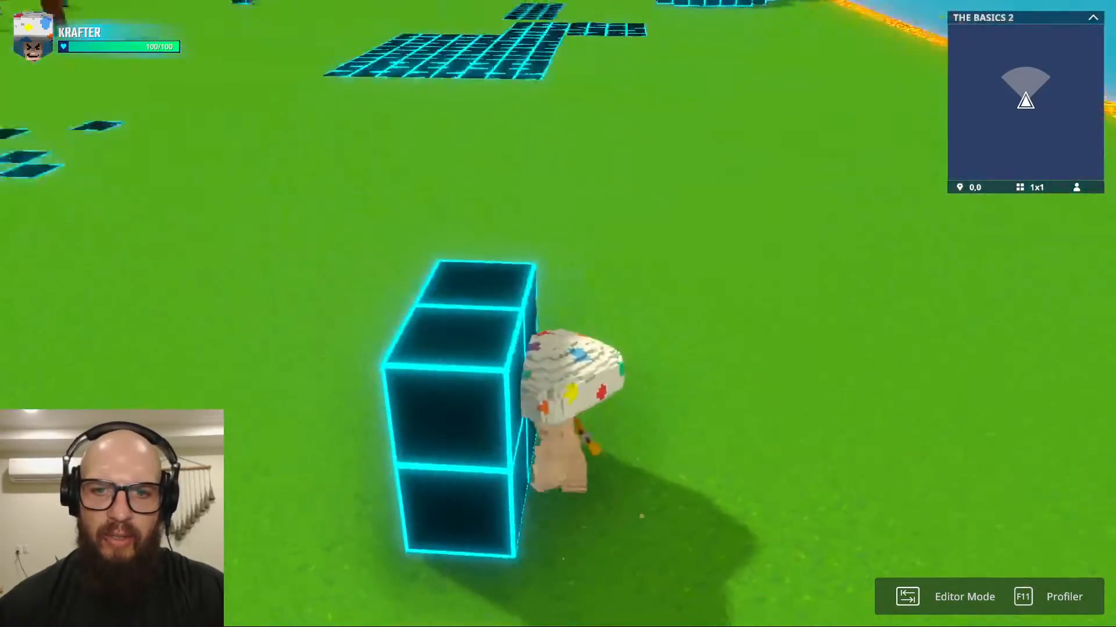
key("s")
key("w")
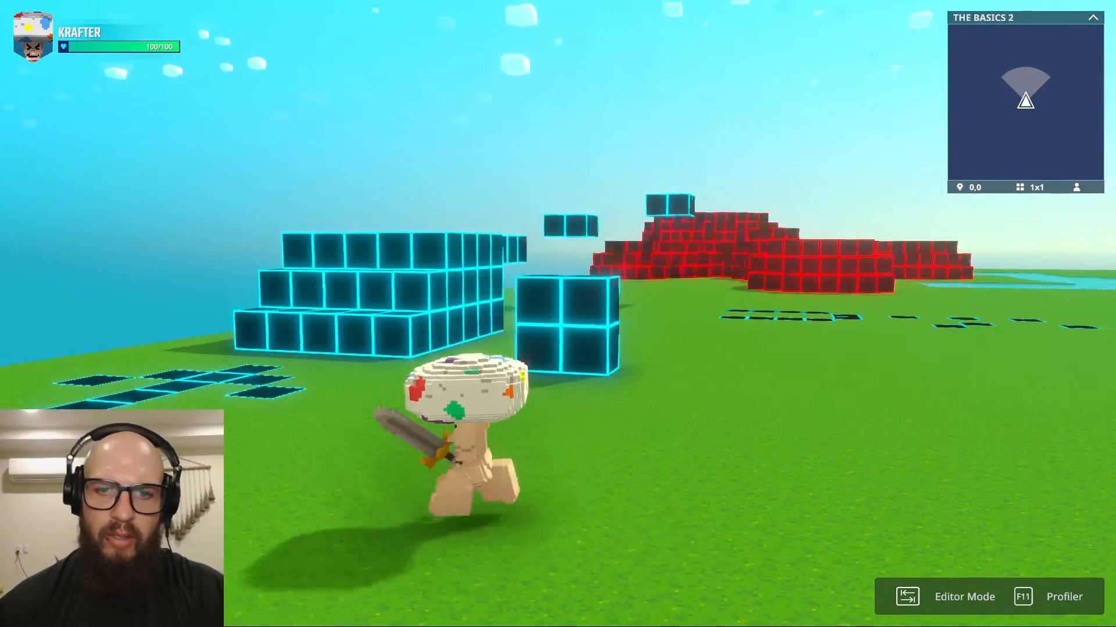
key("space")
key("Tab")
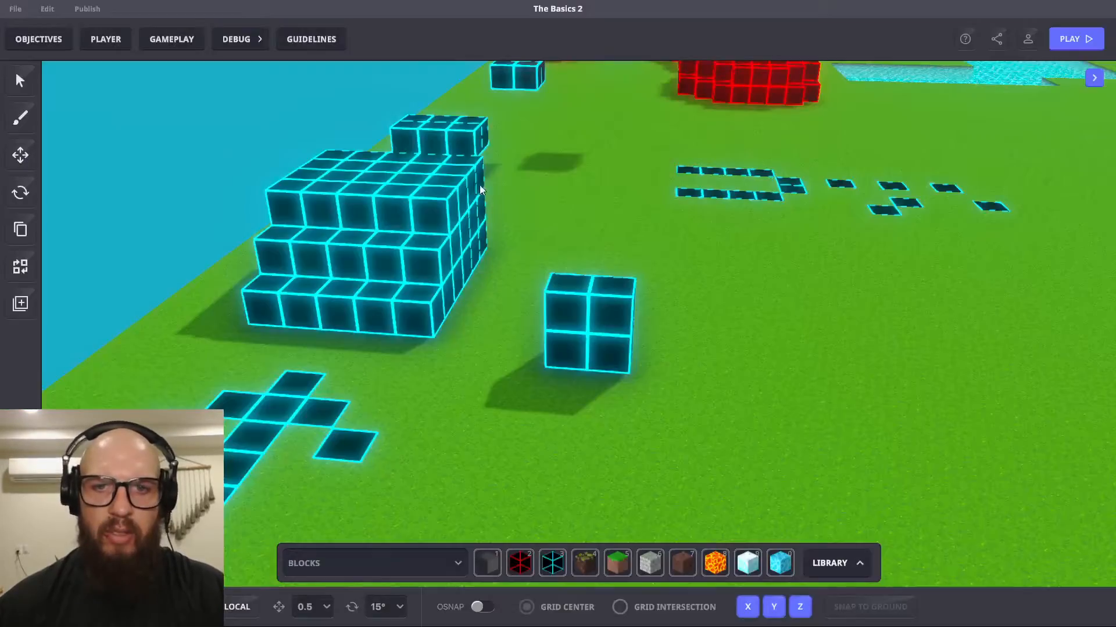
- Clear the asset library search and place an Ancient Cave Wall A on the grass in front of the red block mound
middle_click_drag(575, 164, 573, 292)
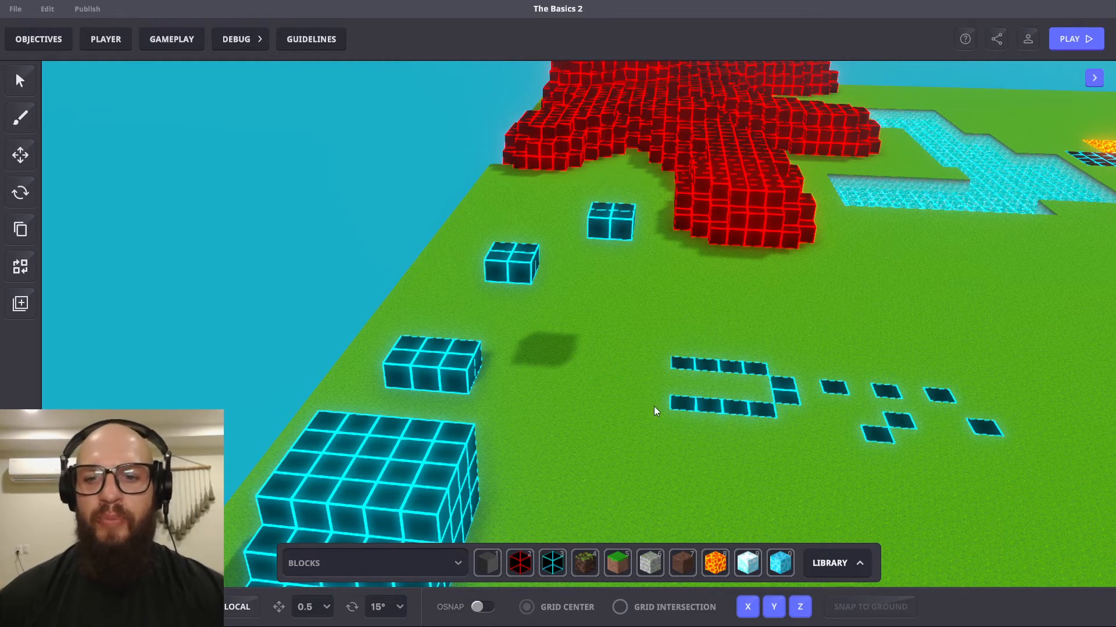
left_click(833, 561)
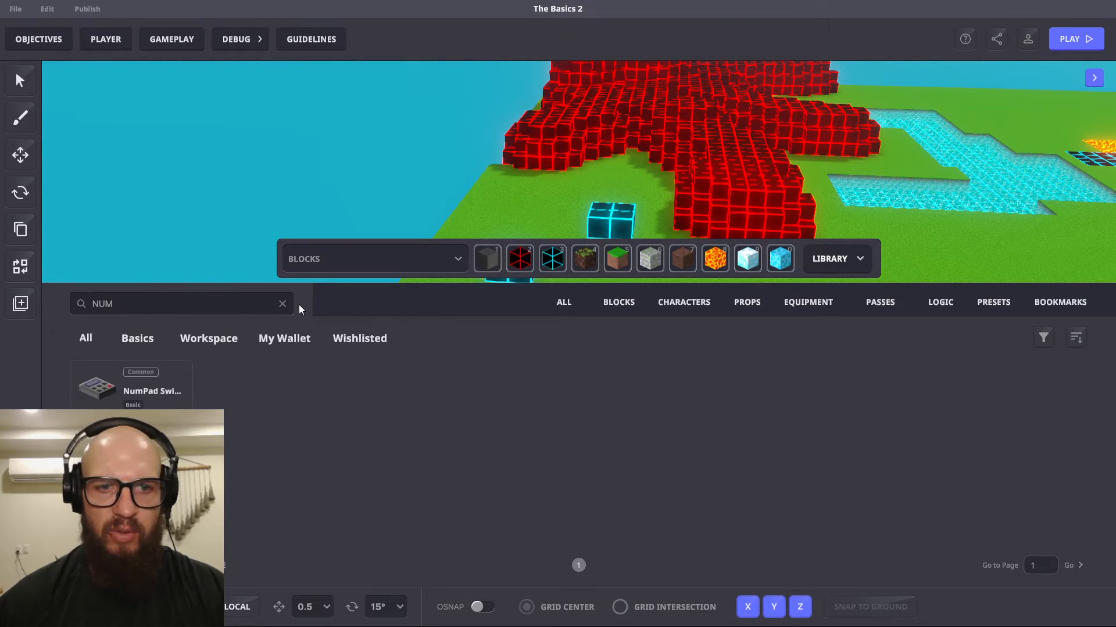
left_click(283, 305)
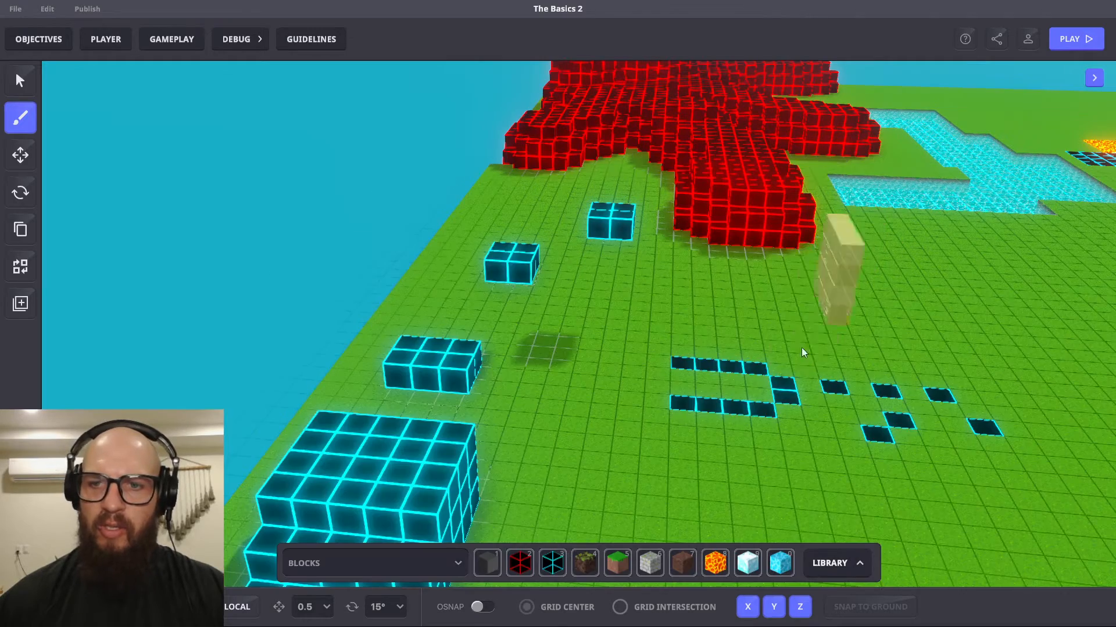
left_click(861, 260)
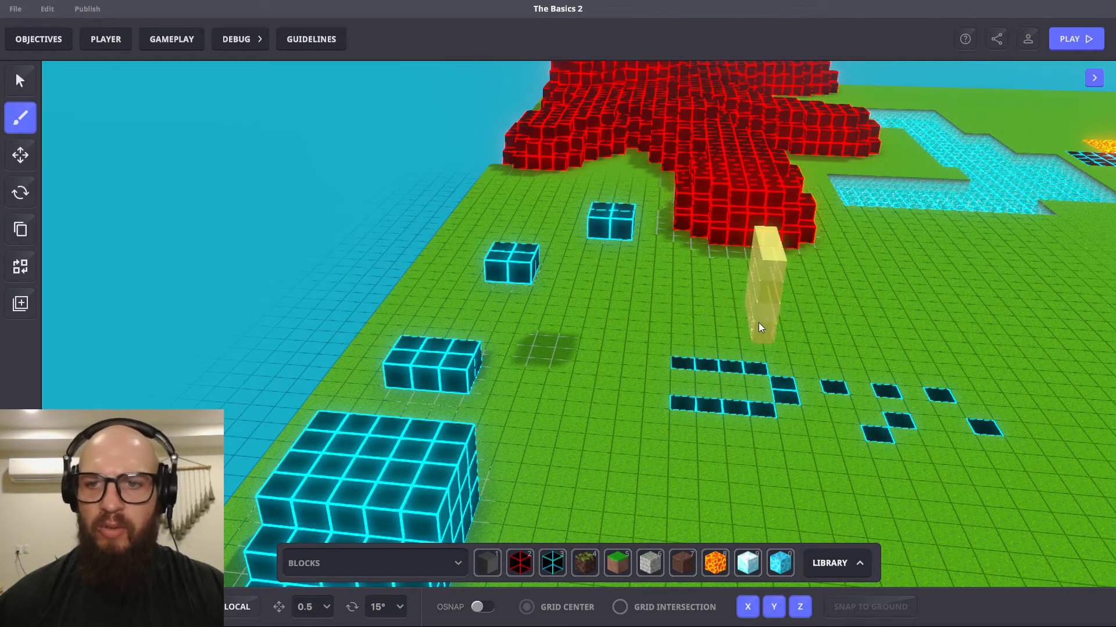
left_click(762, 319, "shift")
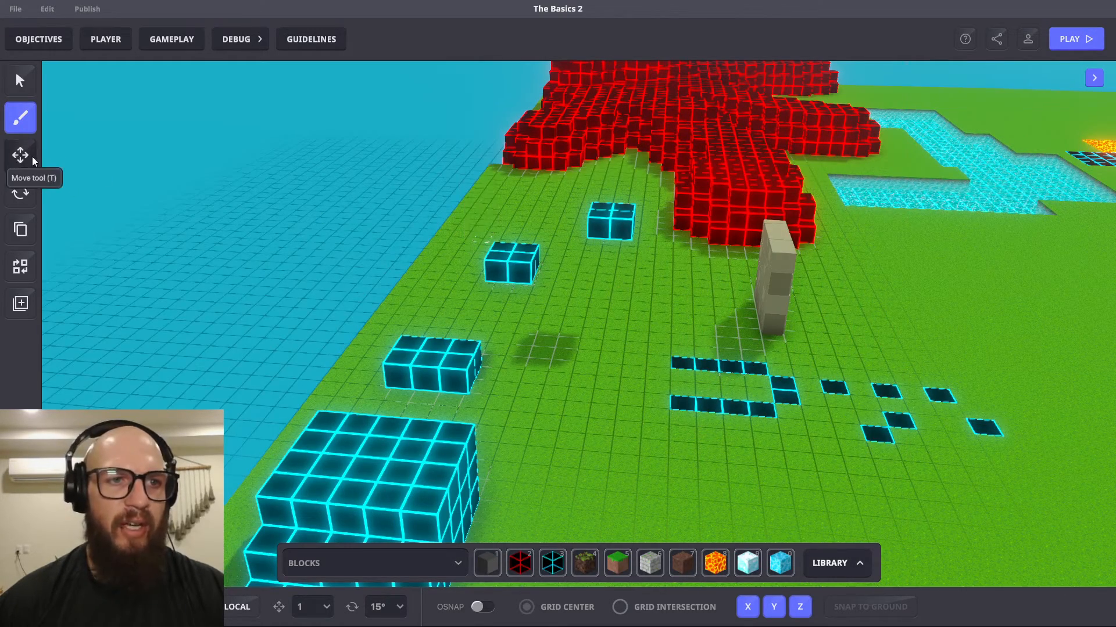
- Rotate the cave wall to 90° about Z with 45° rotation snapping so that it lies flat
left_click(20, 192)
left_click(787, 292)
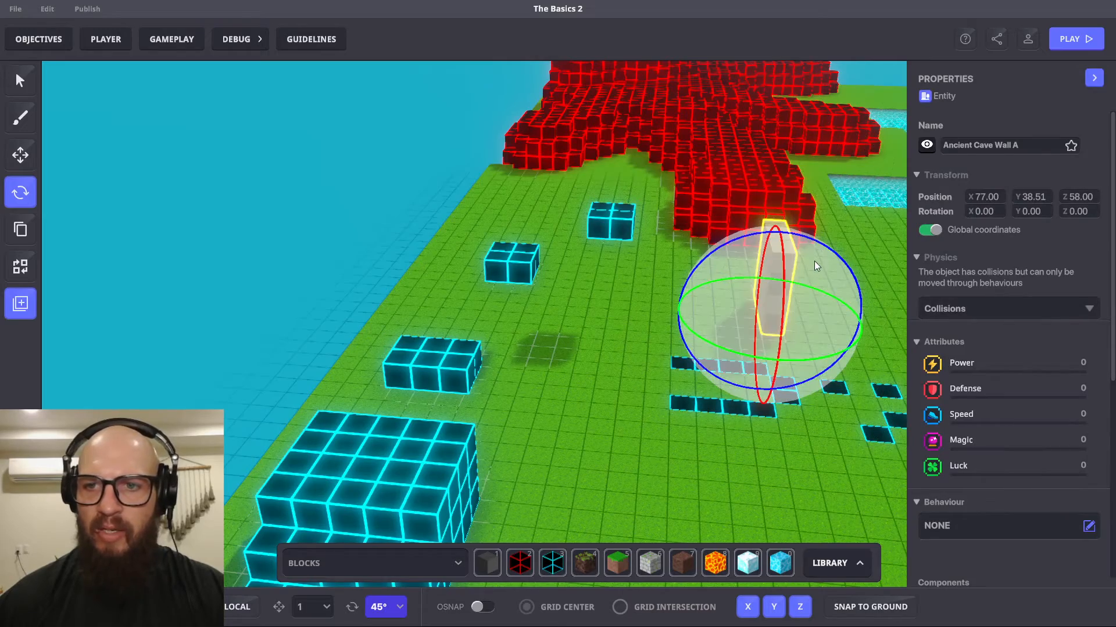
left_click_drag(823, 241, 961, 399)
right_click_drag(822, 376, 634, 364)
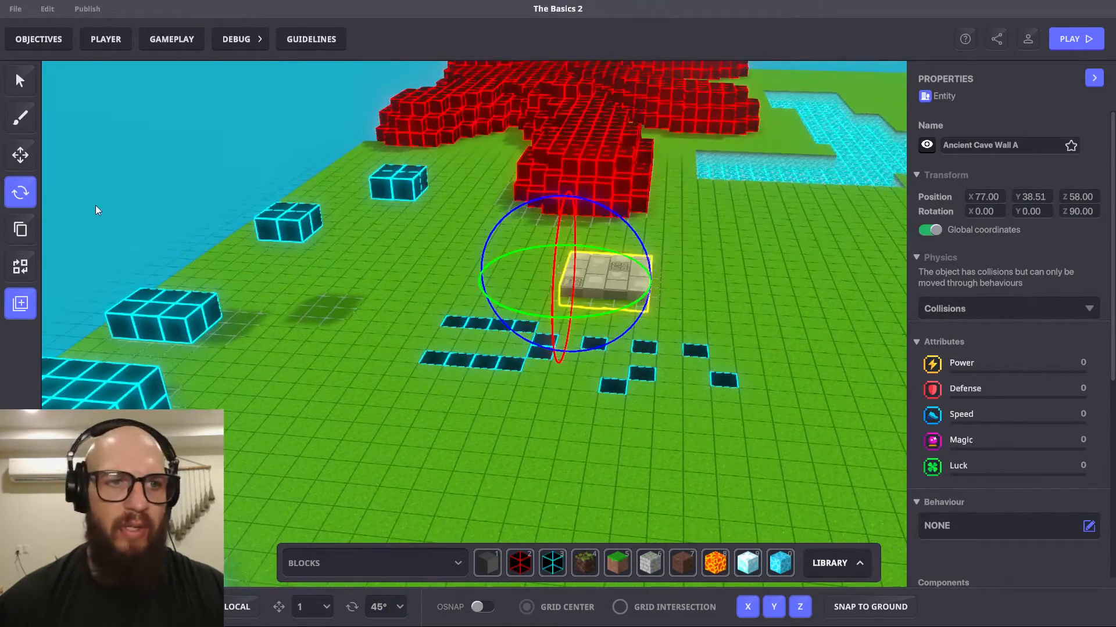
- Raise the flat cave wall off the ground to Y 43.51
key("w")
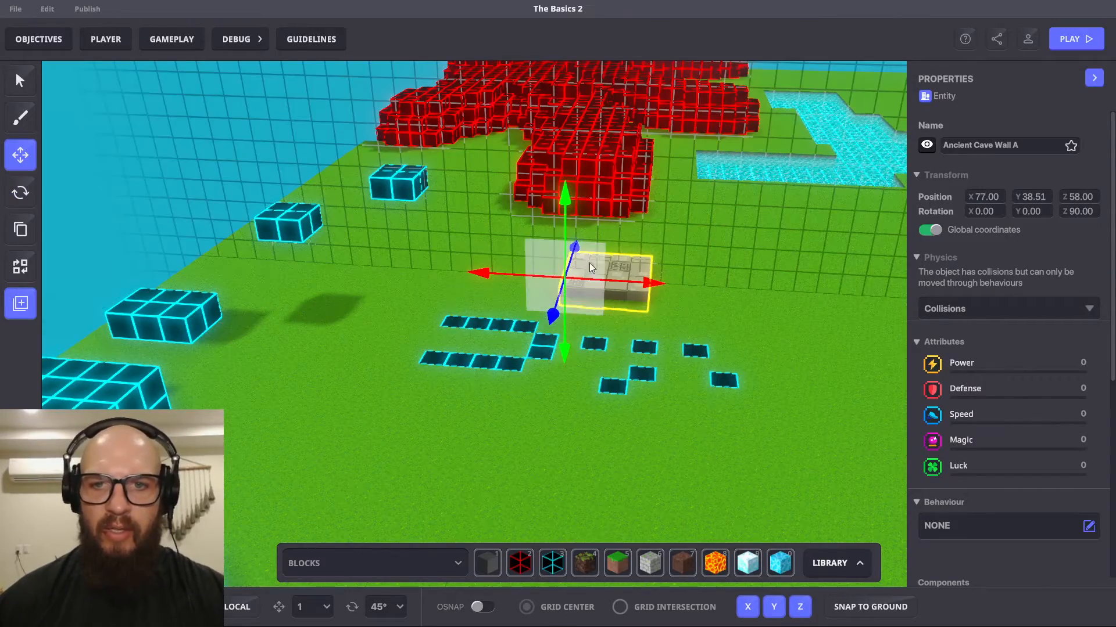
left_click_drag(564, 197, 564, 96)
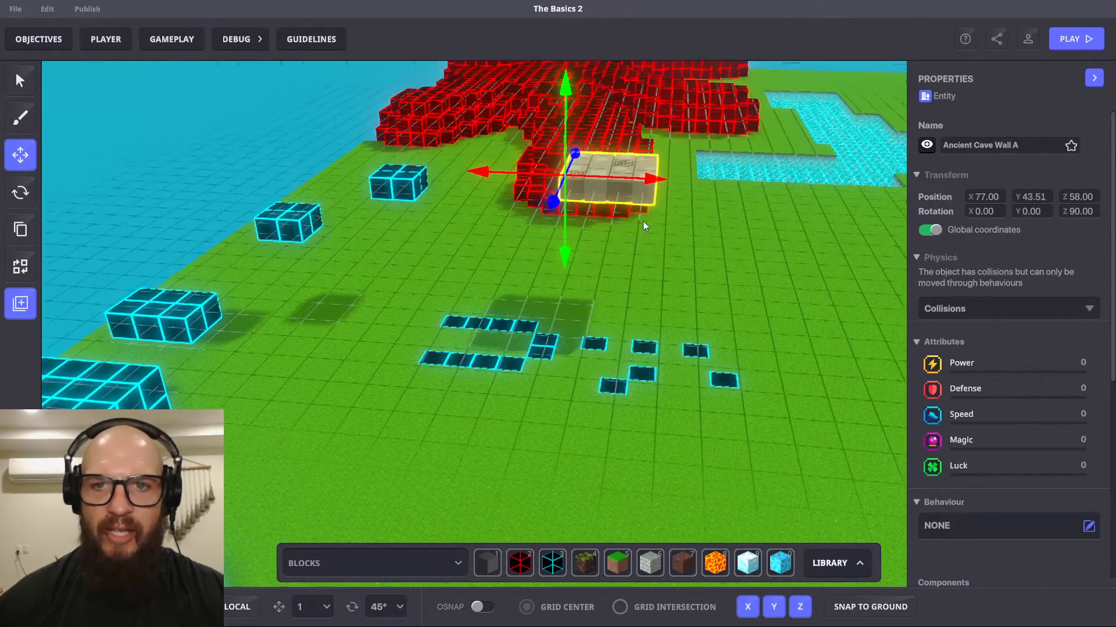
right_click_drag(564, 96, 619, 319)
scroll(634, 373, "up", 3)
scroll(635, 374, "up", 2)
middle_click_drag(634, 375, 662, 327)
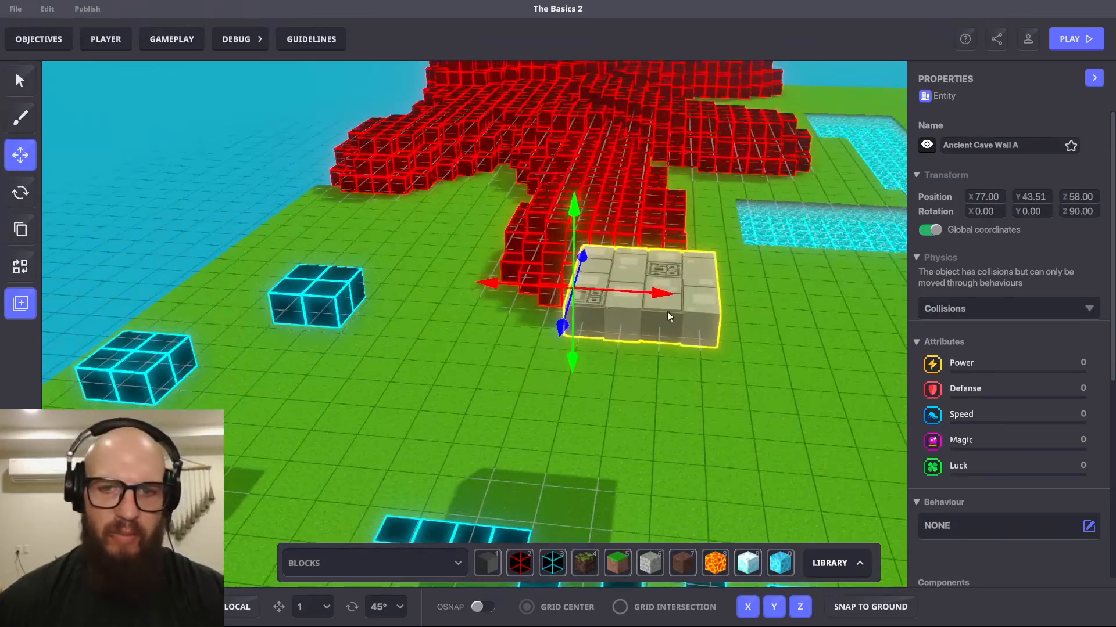
- Move the cave wall to X 83.00, Y 42.51, Z 57.00 beside the floating blue blocks, and delete it
right_click_drag(690, 302, 587, 315)
left_click_drag(587, 316, 331, 343)
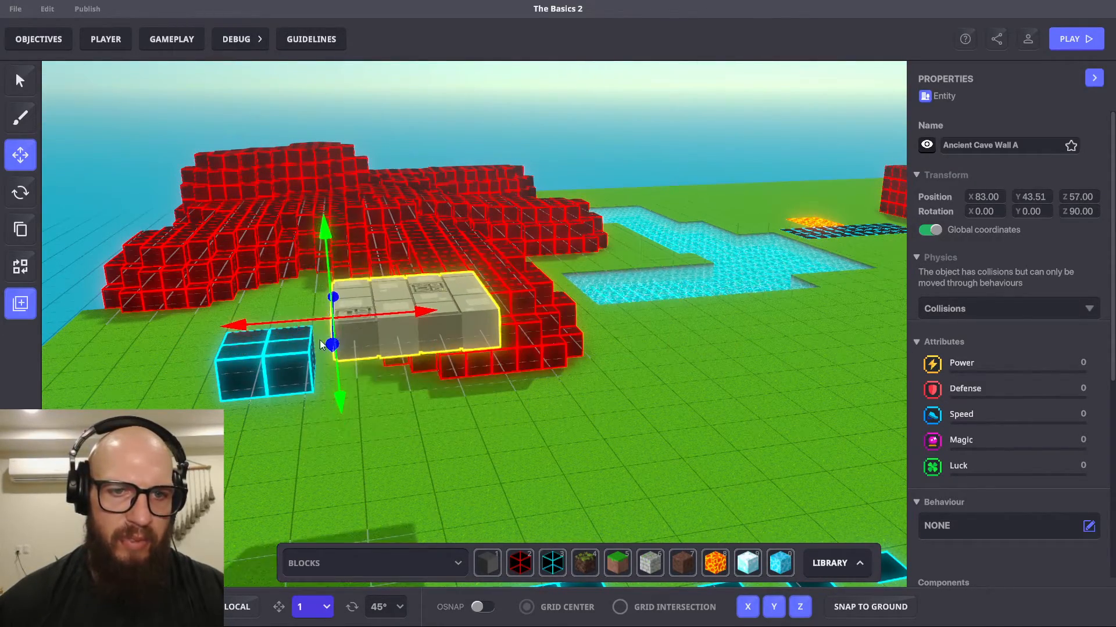
left_click_drag(324, 228, 337, 296)
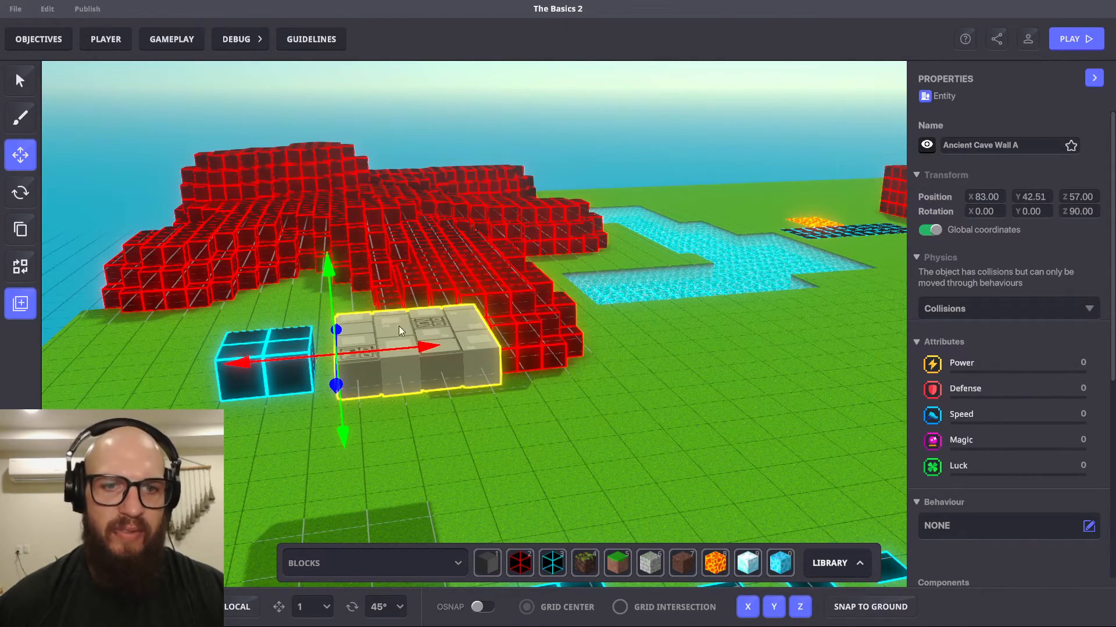
key("Delete")
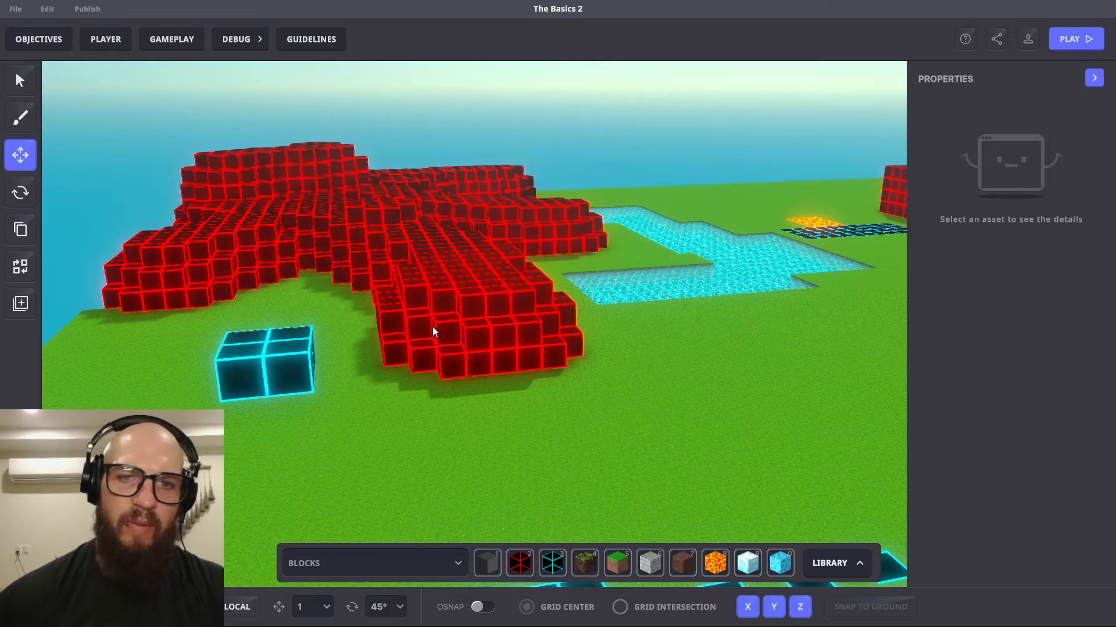
- Choose the C_Blue_Metaverse_01 block for painting in Free shape and collapse the properties
right_click_drag(524, 455, 443, 463)
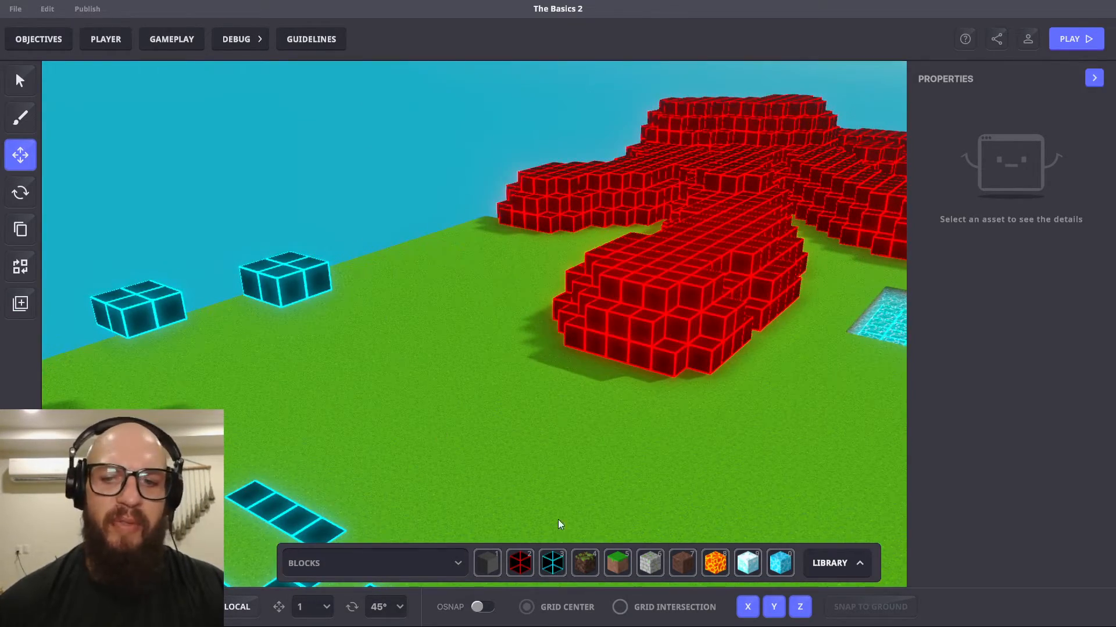
left_click(543, 565)
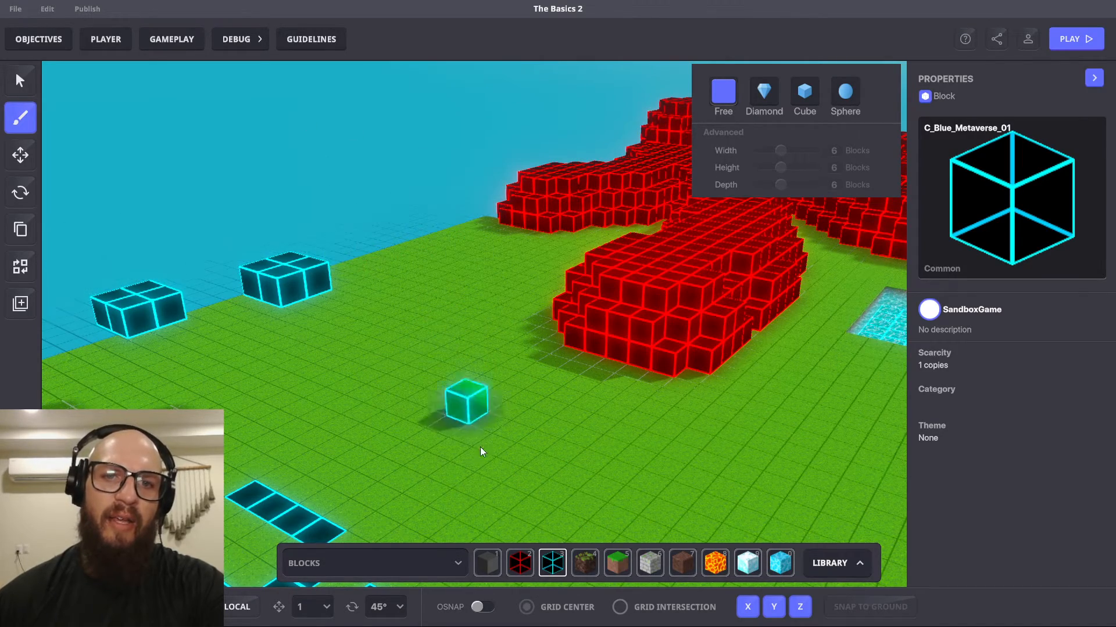
left_click(1094, 78)
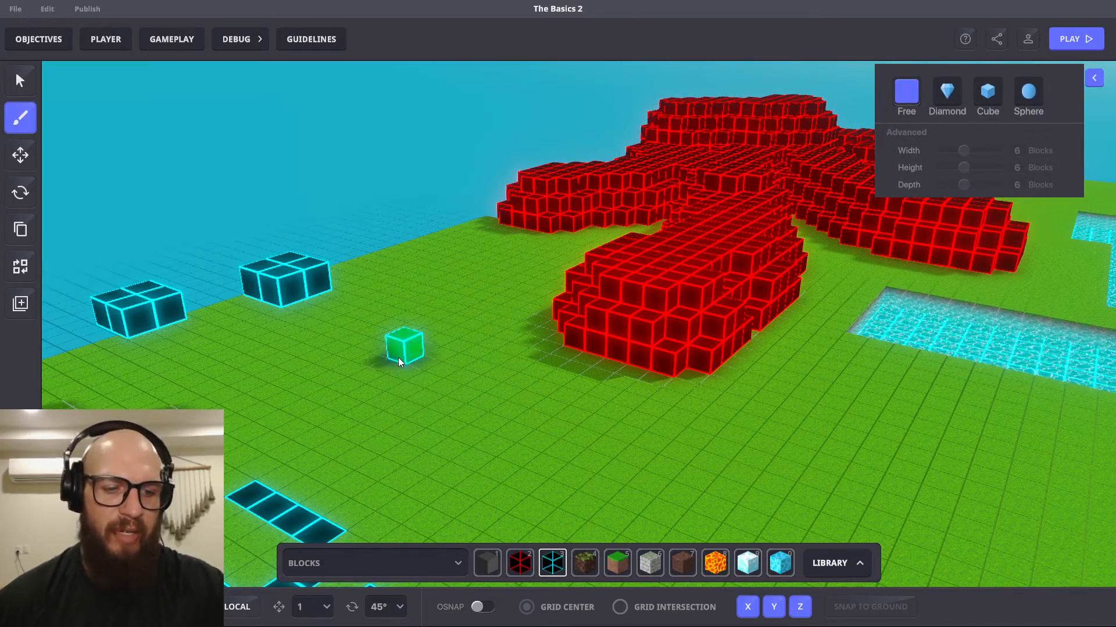
key("a")
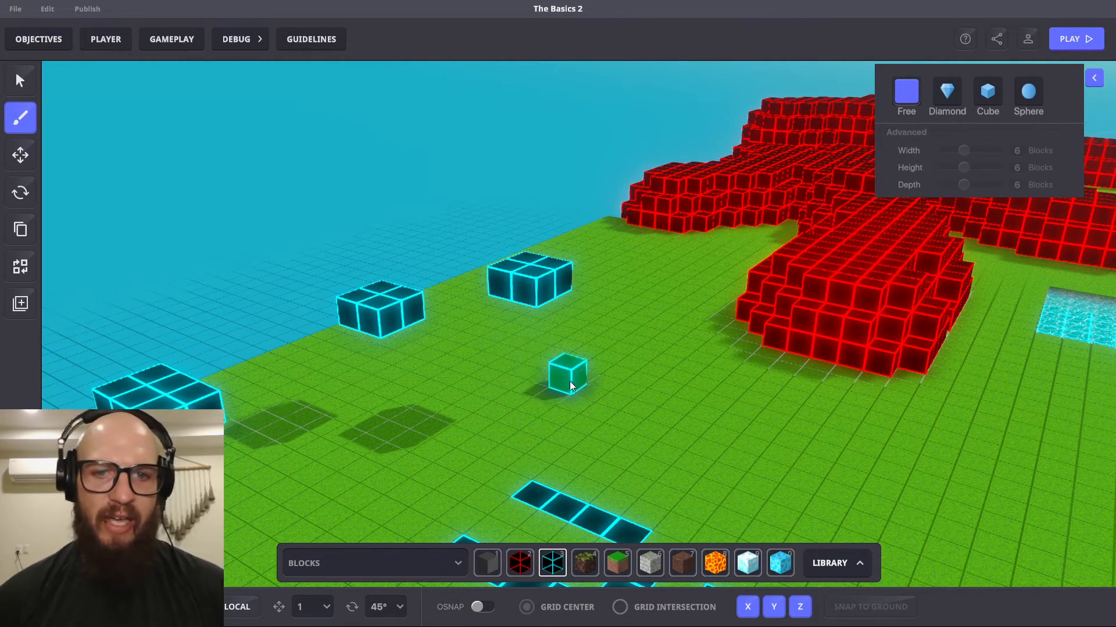
mouse_move(578, 359)
left_mouse_down()
mouse_move(482, 375)
mouse_move(506, 348)
mouse_move(571, 345)
mouse_move(549, 332)
mouse_move(584, 344)
left_mouse_up()
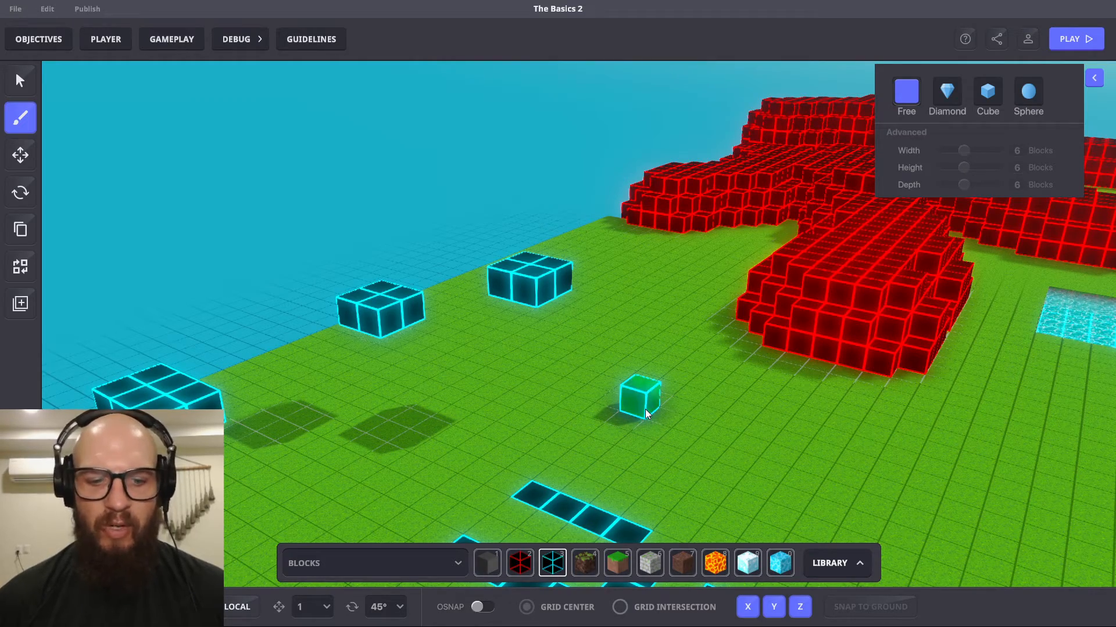
- Paint a vertical column of blue blocks about 13 blocks high on the grass in front of the red mound
mouse_move(710, 510)
right_mouse_down()
mouse_move(656, 460)
mouse_move(816, 527)
mouse_move(809, 501)
right_mouse_up()
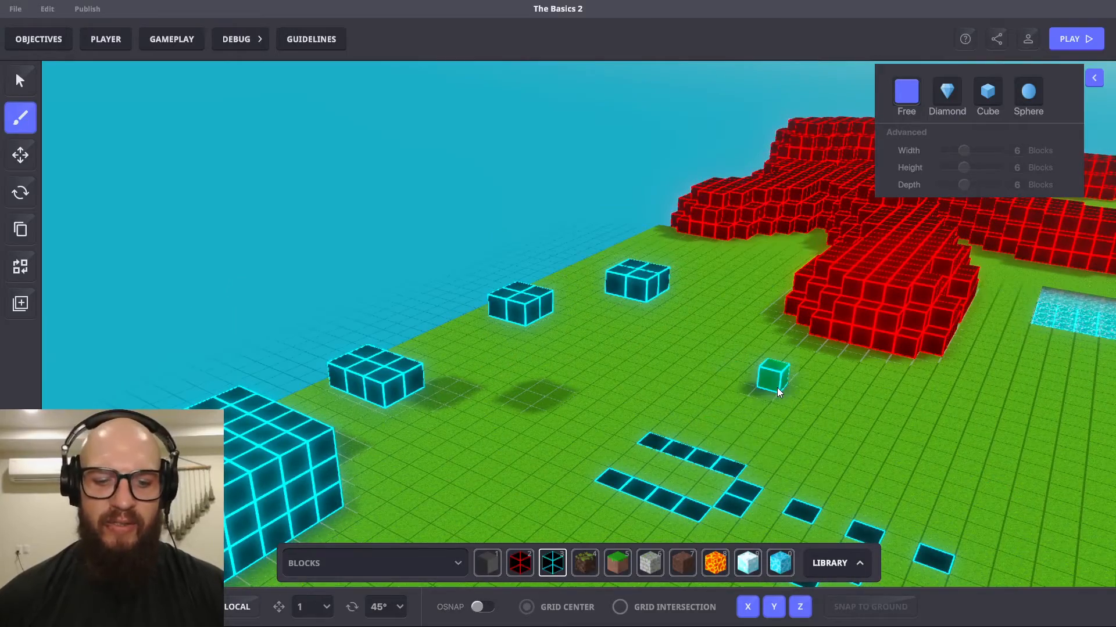
right_click_drag(776, 381, 880, 467)
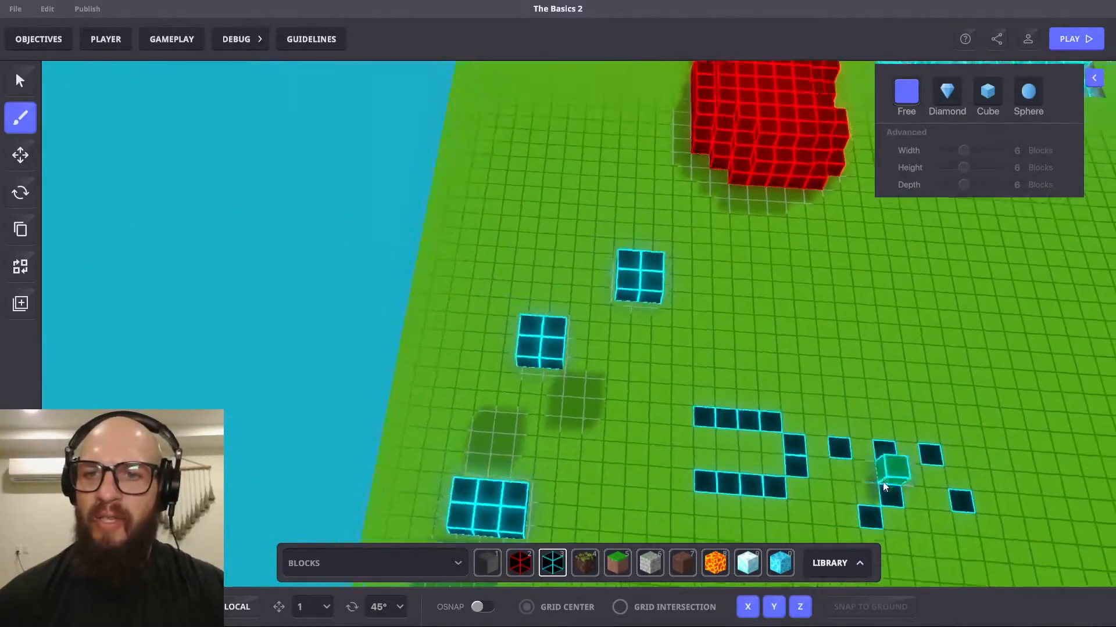
middle_click_drag(837, 390, 693, 430)
scroll(693, 429, "down", 1)
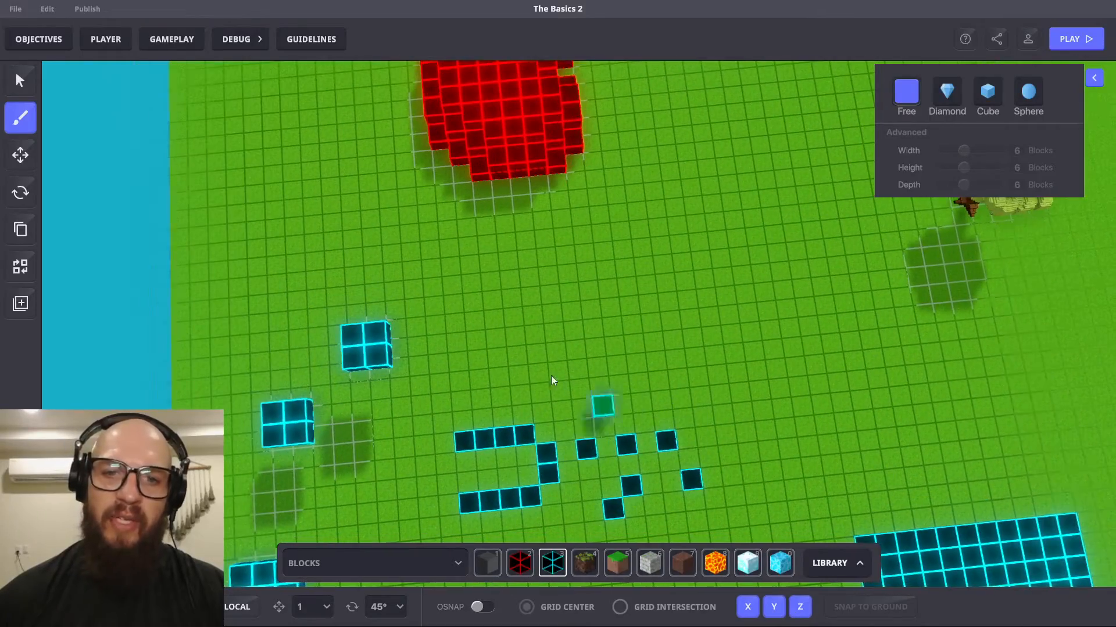
right_click_drag(537, 349, 544, 312)
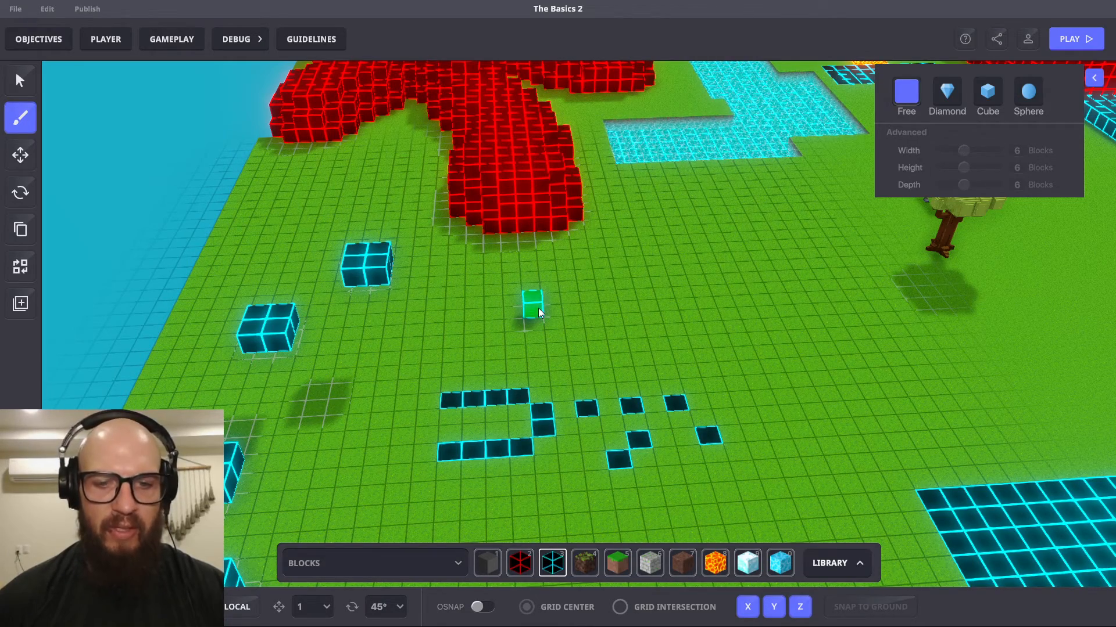
key("shift")
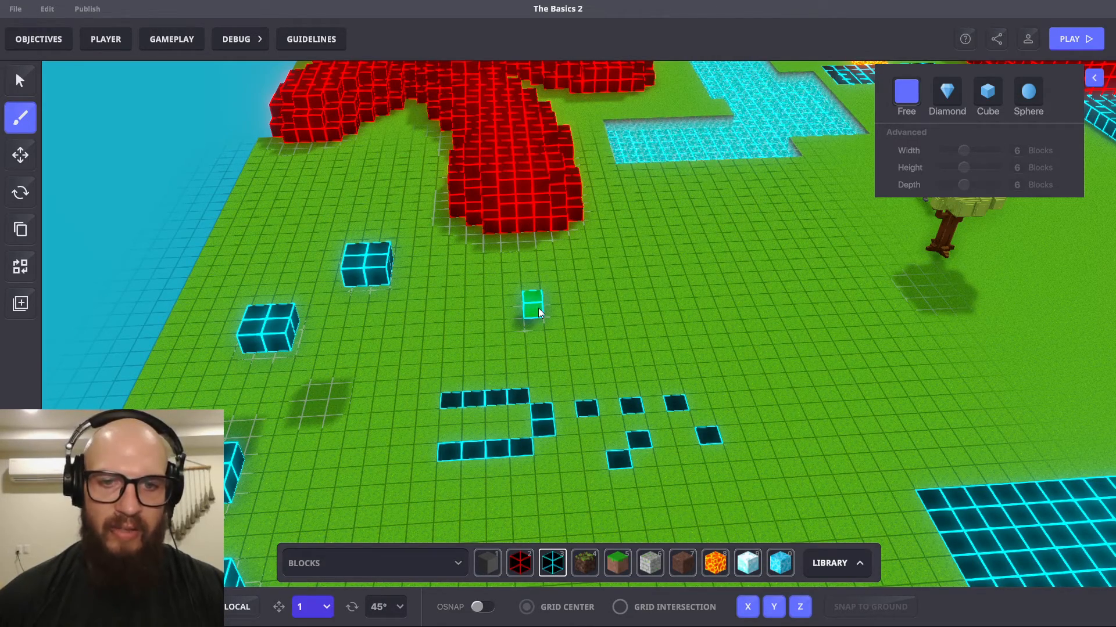
left_click_drag(538, 312, 526, 95)
- Extend a short horizontal arm of blue blocks outward from the top of the column
middle_click_drag(572, 161, 567, 334)
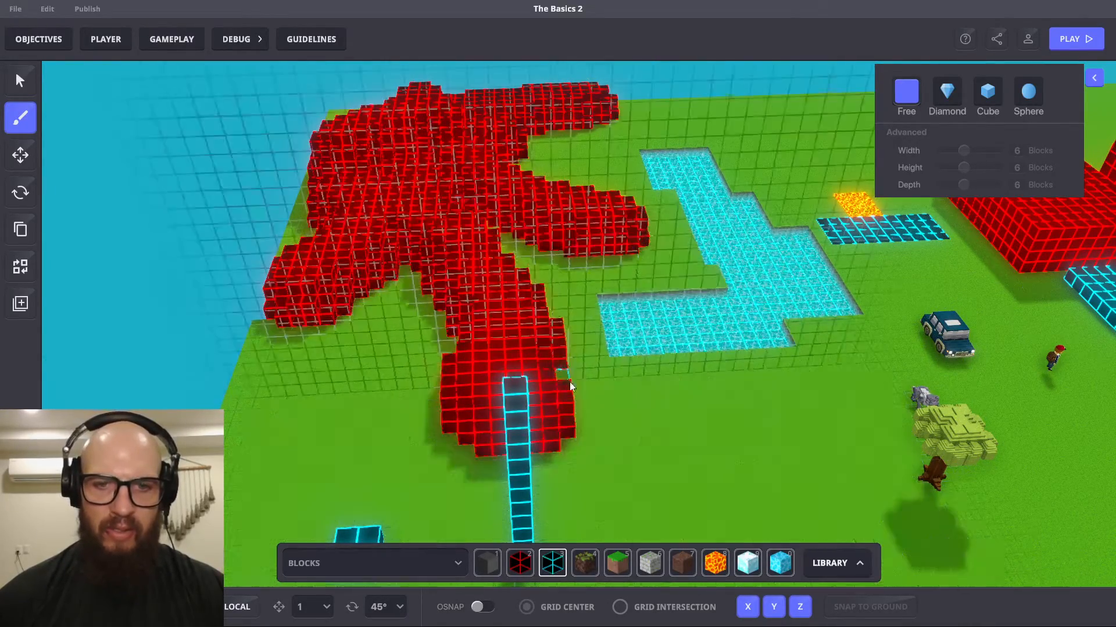
right_click_drag(549, 384, 322, 244)
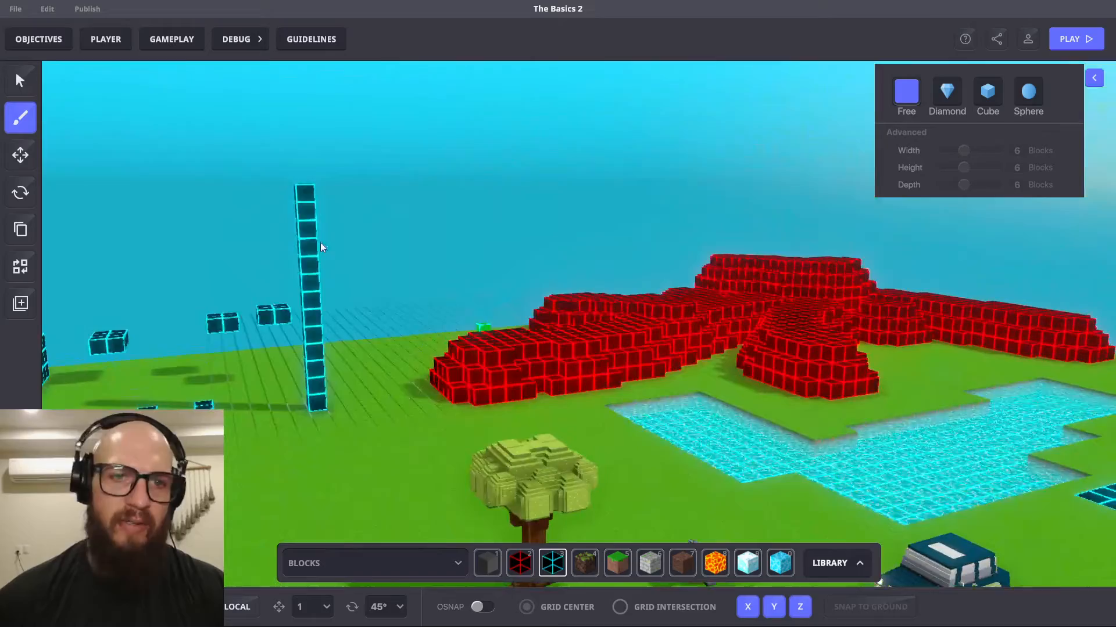
left_click(310, 192)
left_click(311, 193)
left_click(313, 194)
left_click(317, 196)
left_click(320, 198)
left_click(324, 202)
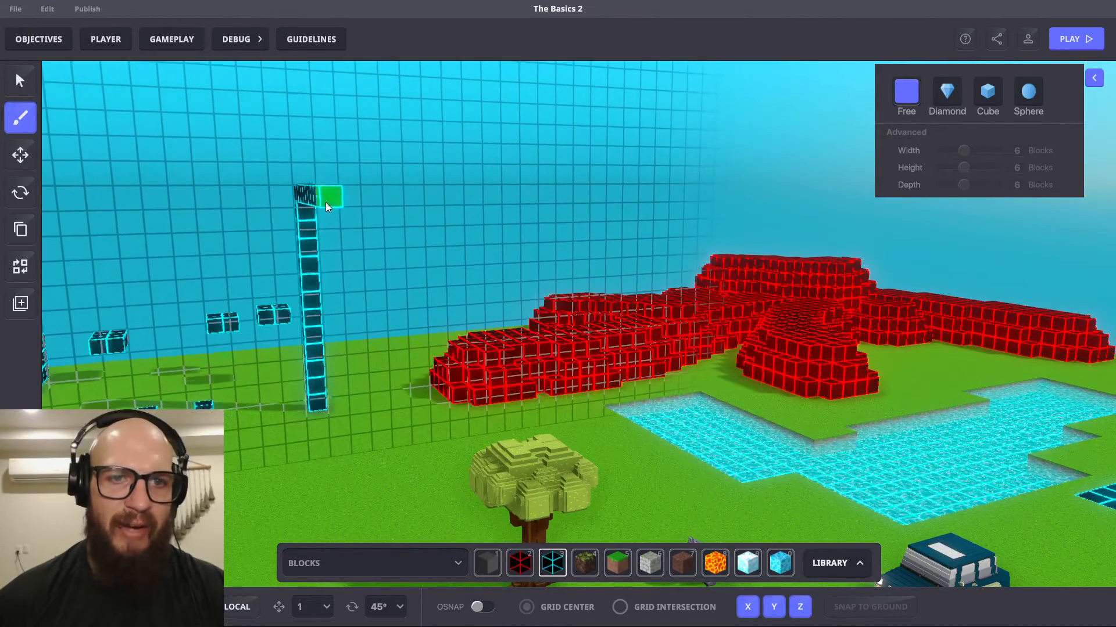
left_click(326, 203)
left_click(325, 204)
left_click_drag(325, 204, 356, 206)
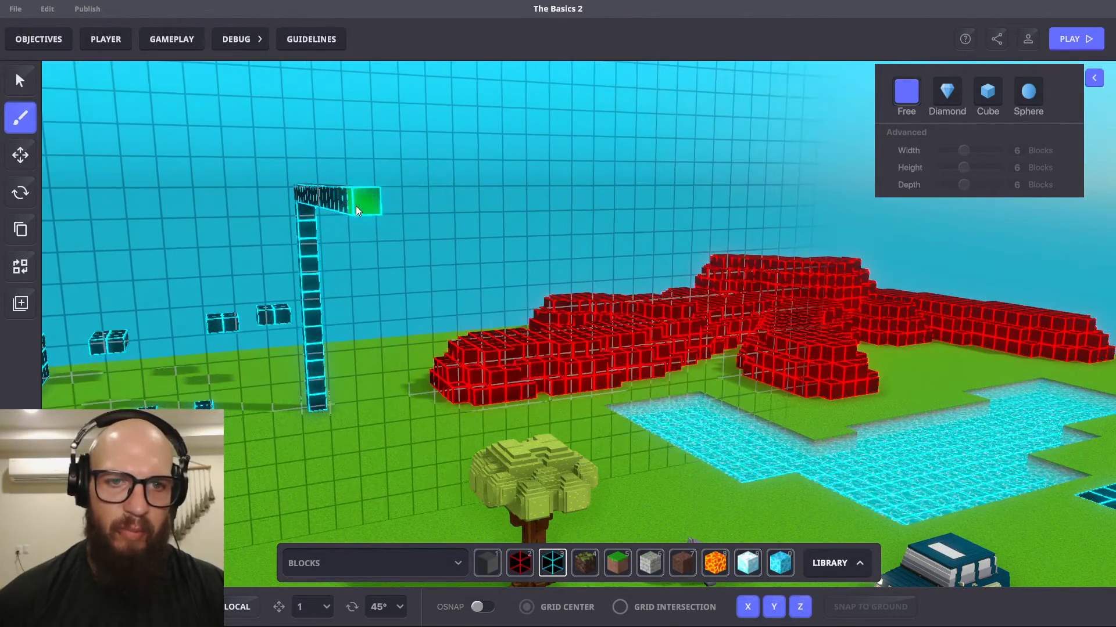
- Lengthen the blue arms at the column's top and fill between them to form a wide elevated platform
right_click_drag(354, 206, 596, 247)
mouse_move(405, 246)
left_mouse_down()
mouse_move(747, 252)
mouse_move(803, 296)
left_mouse_up()
right_click_drag(419, 257, 583, 261)
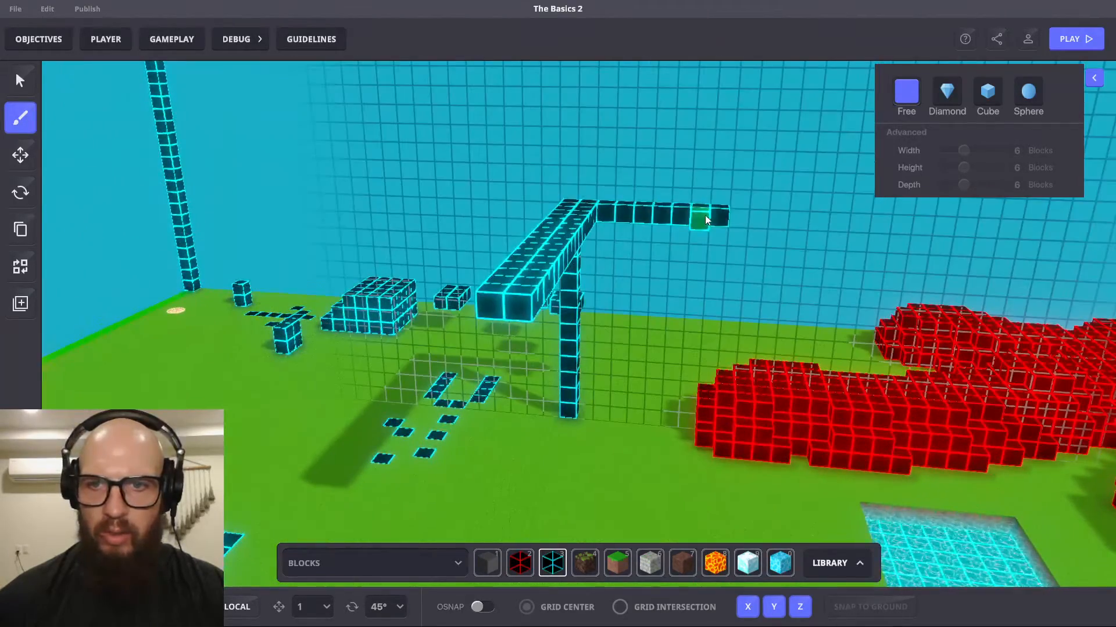
right_click_drag(723, 215, 674, 222)
left_click_drag(723, 225, 456, 298)
- Remove the supporting column beneath the elevated blue platform to leave the platform floating
right_click_drag(667, 251, 670, 277)
left_click_drag(760, 285, 759, 504)
right_click_drag(759, 504, 1005, 380)
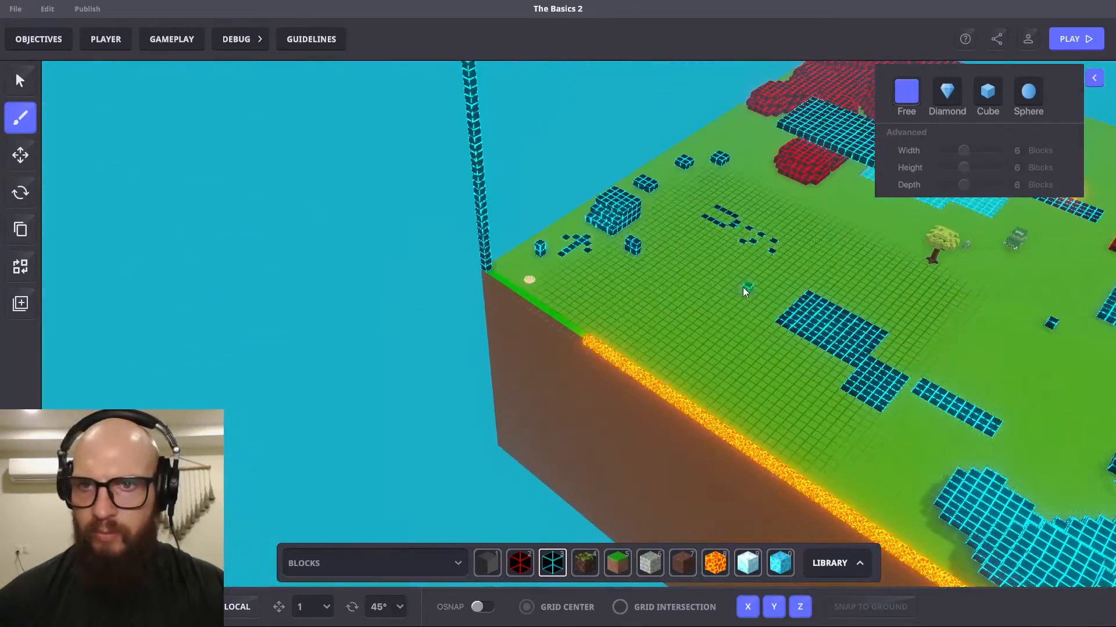
right_click_drag(773, 412, 691, 377)
scroll(651, 306, "up", 5)
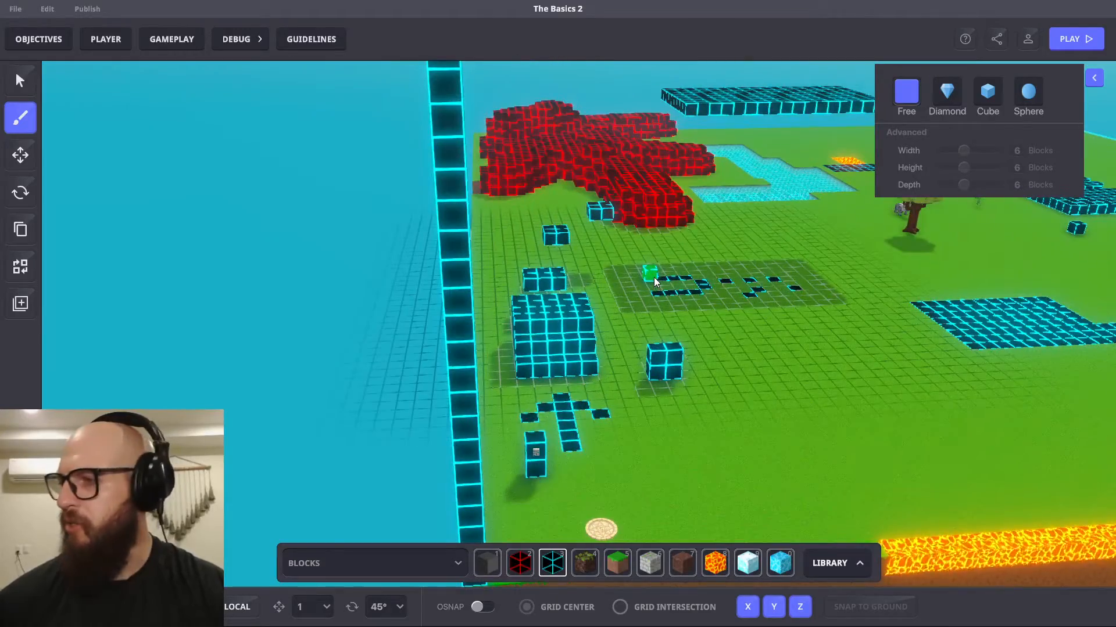
- Place a test blue block on the grass, then undo it and the column's removal, redoing only the removal
right_click_drag(654, 277, 850, 412)
right_click_drag(597, 335, 520, 388)
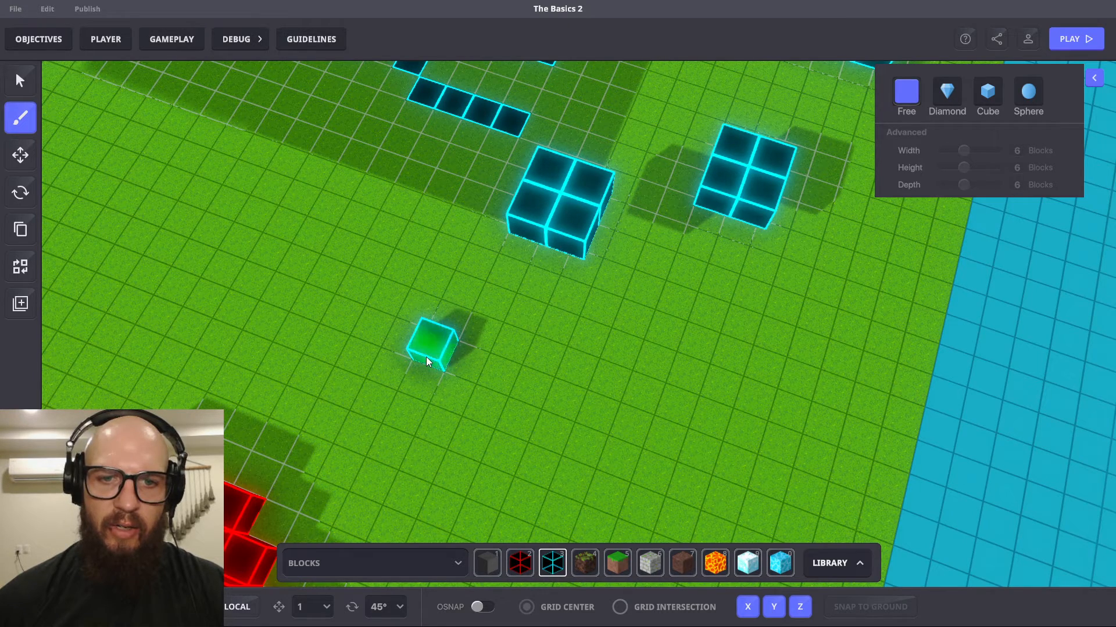
left_click(428, 356)
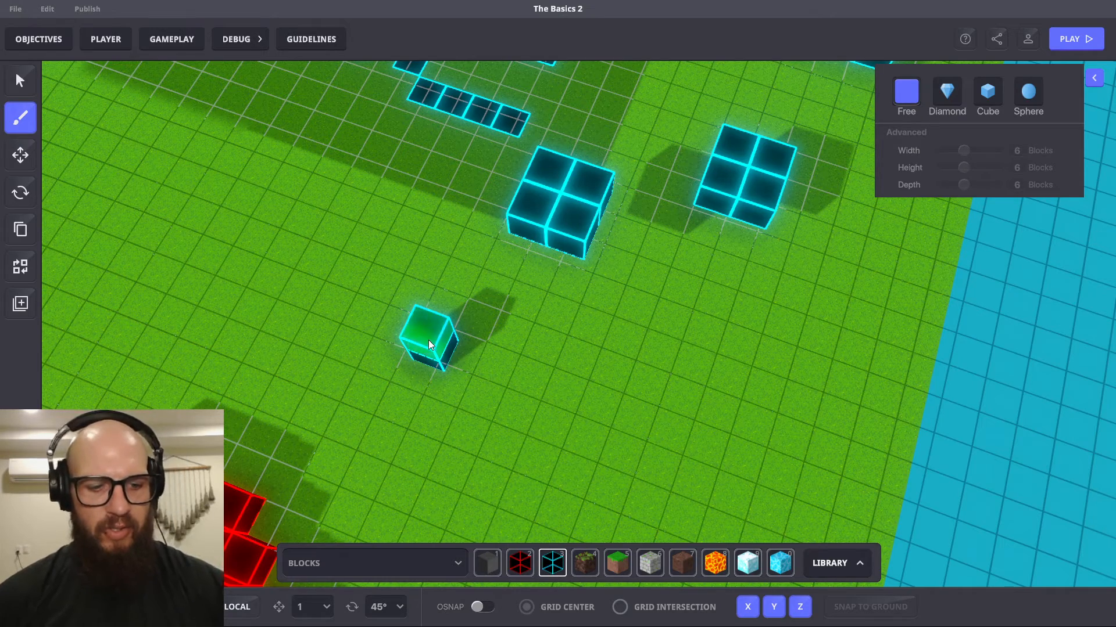
key("ctrl+z")
key("ctrl+z")
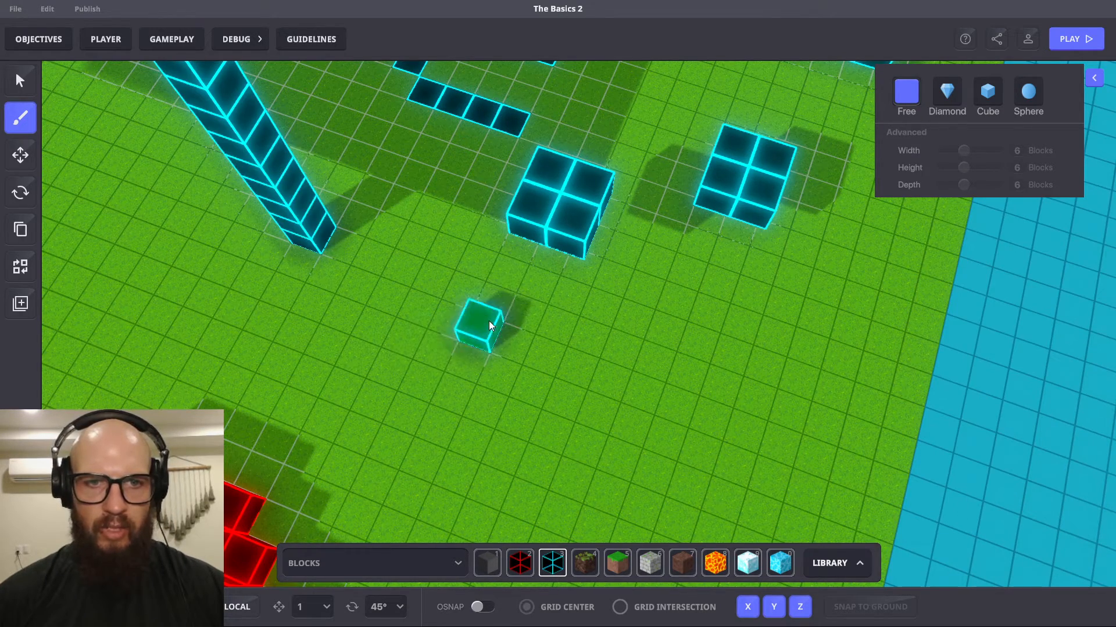
key("ctrl+y")
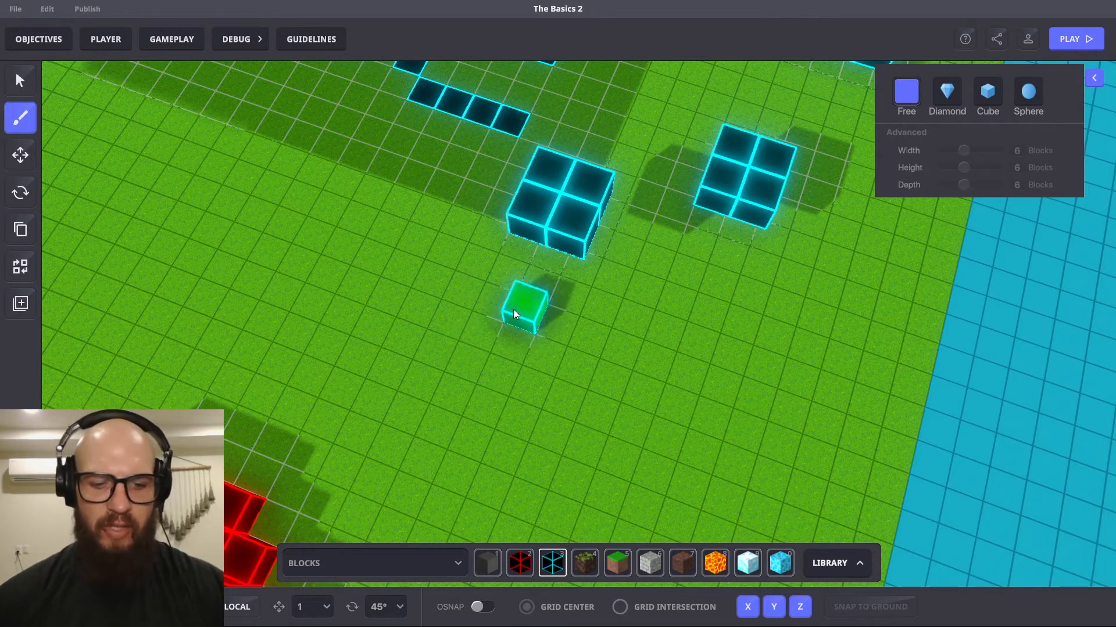
- Add a blue block to the side of the floating 2×2 block group nearest the red mound
right_click_drag(487, 350, 536, 262)
left_click(518, 158)
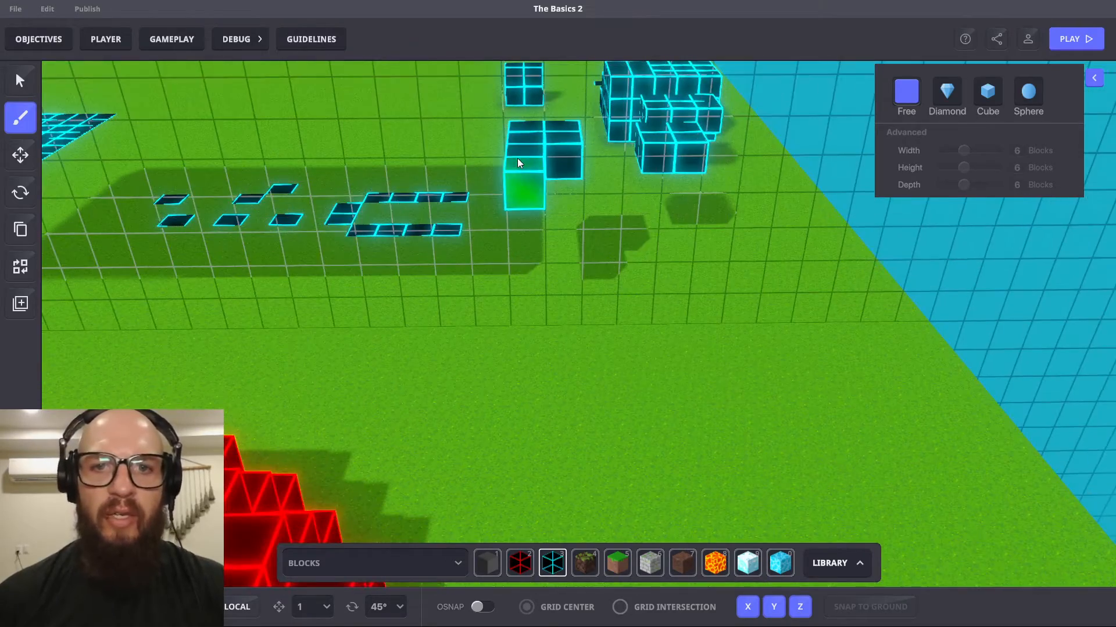
- Paint a chain of blue blocks from the floating 2×2 group toward the red mound, turning sideways with raised blocks at its end
left_click(524, 177)
left_click(525, 196)
right_click_drag(558, 205, 426, 353)
left_click(546, 418)
left_click(425, 353)
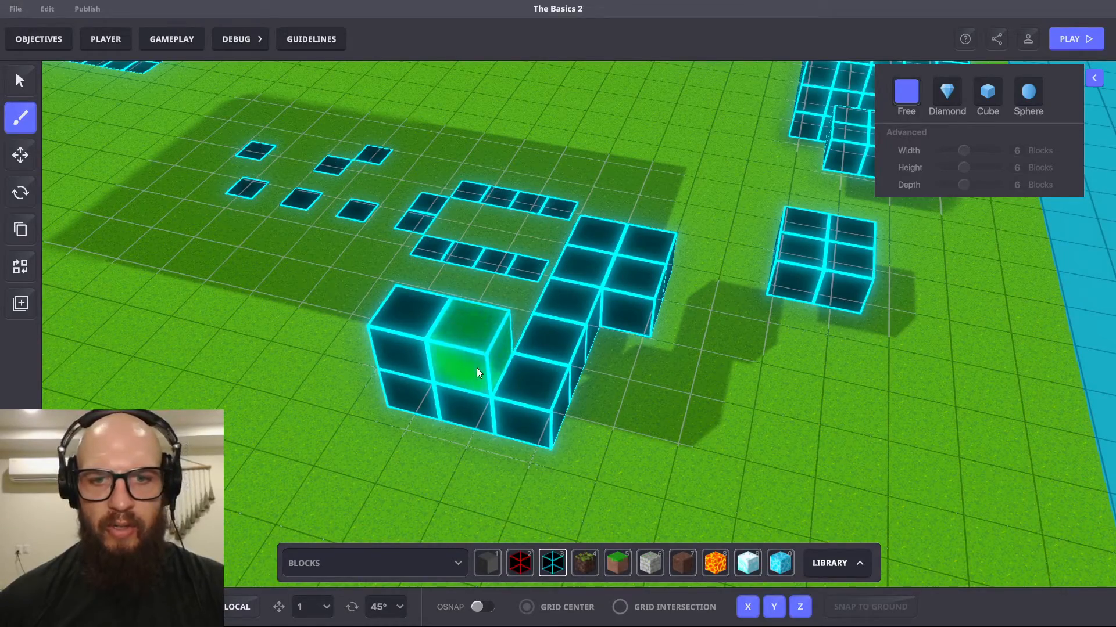
- Remove the blue blocks linking the chain's end to the previous group and fill that end out into a 2×2 floating platform
right_click(477, 368)
right_click(515, 379)
right_click(452, 385)
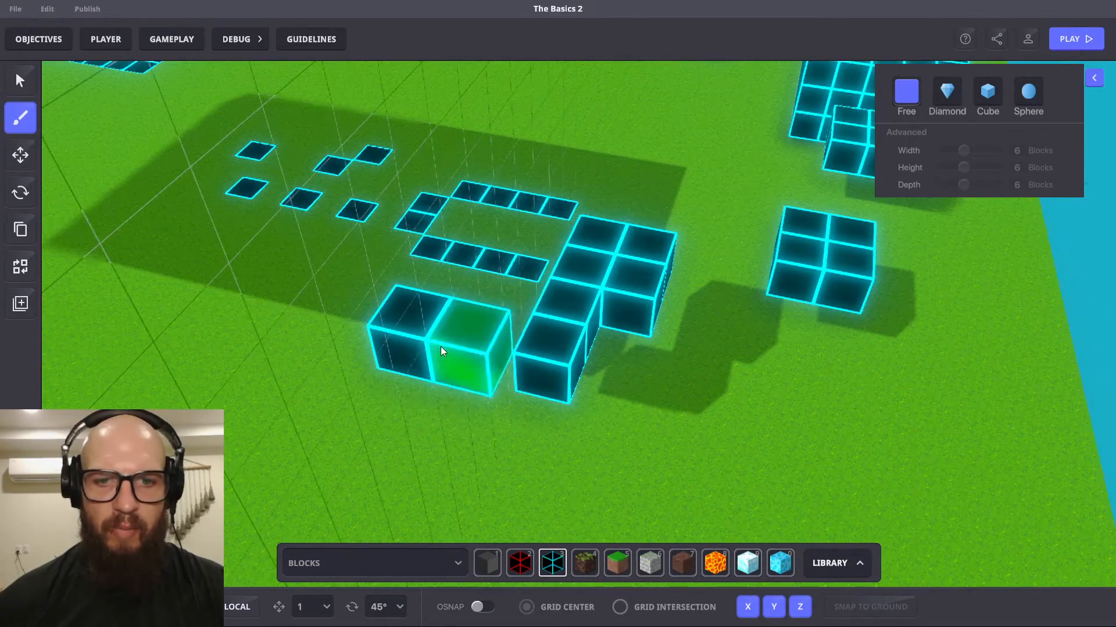
left_click(440, 345)
left_click(409, 368)
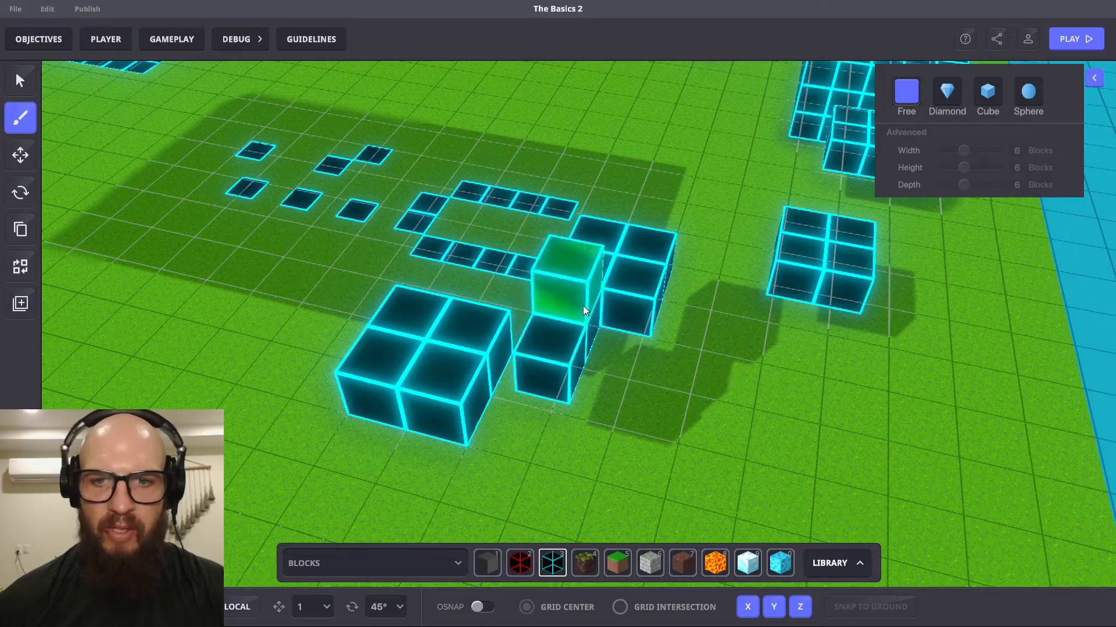
right_click_drag(574, 343, 573, 348)
- Extend a straight chain of blue blocks outward from one corner of the nearest 2×2 platform
middle_click_drag(636, 289, 561, 363)
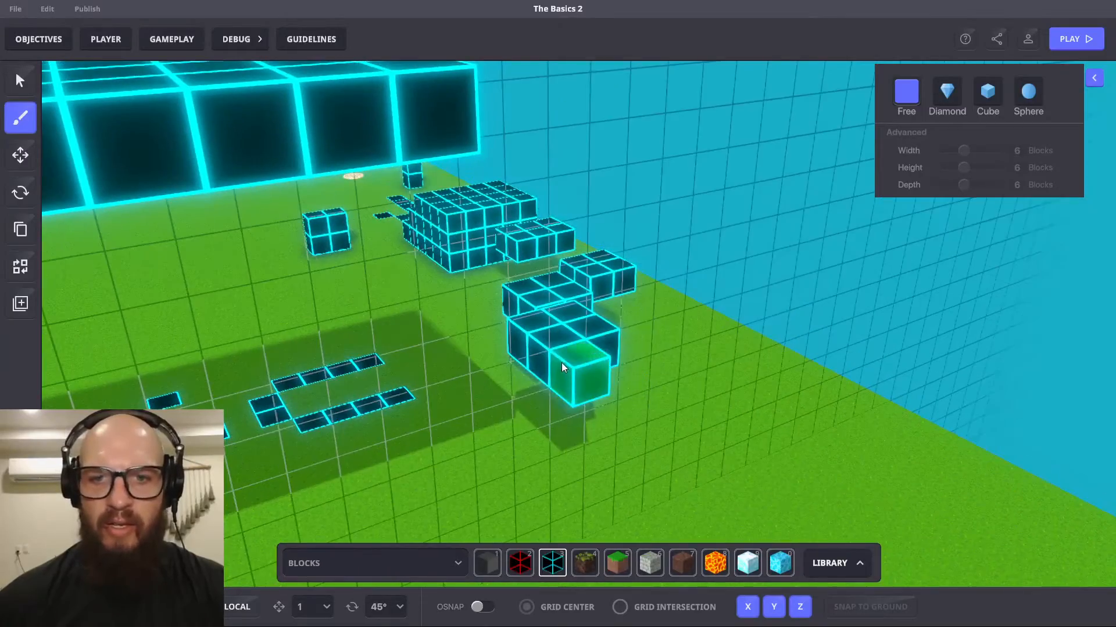
left_click(585, 366)
left_click(592, 377)
left_click(617, 403)
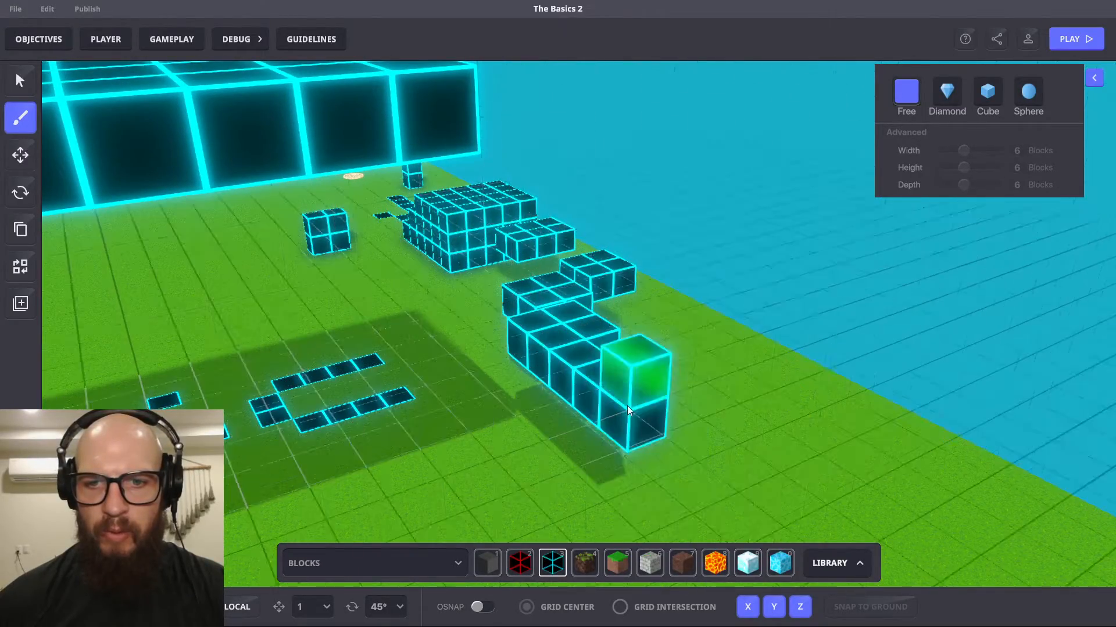
- Build a 2×2 platform one block higher at the chain's end and remove the blue blocks connecting it to the previous platform
mouse_move(627, 405)
middle_mouse_down()
mouse_move(560, 410)
mouse_move(610, 425)
mouse_move(571, 425)
mouse_move(623, 430)
mouse_move(600, 427)
mouse_move(647, 419)
mouse_move(638, 405)
middle_mouse_up()
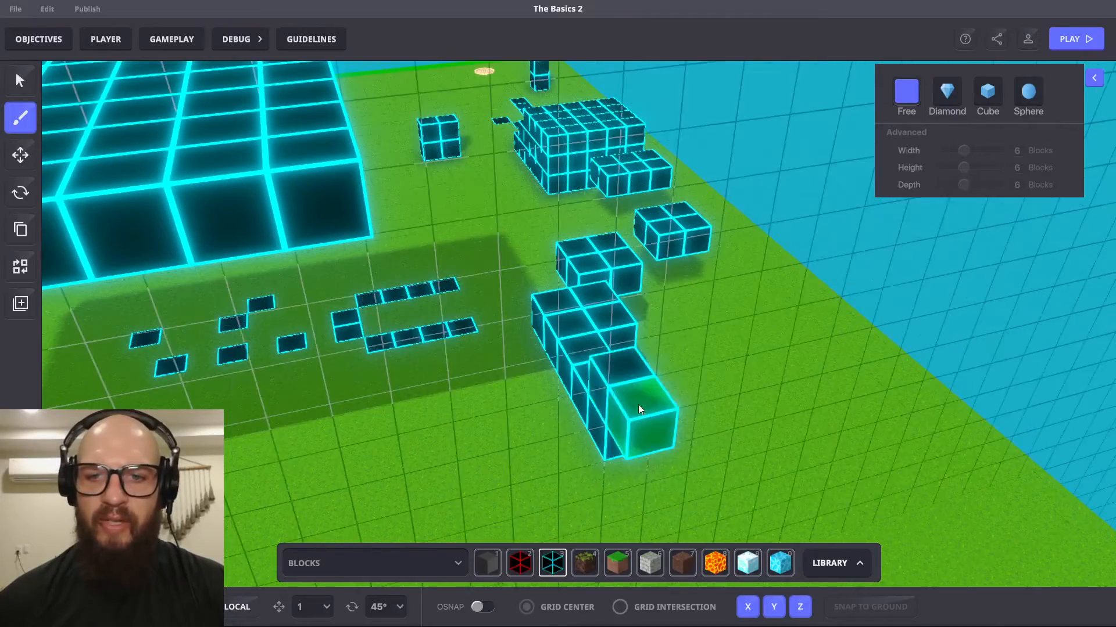
left_click(630, 436)
left_click(638, 444)
mouse_move(669, 468)
middle_mouse_down()
mouse_move(625, 441)
mouse_move(542, 419)
mouse_move(523, 427)
mouse_move(773, 422)
mouse_move(724, 452)
mouse_move(669, 461)
middle_mouse_up()
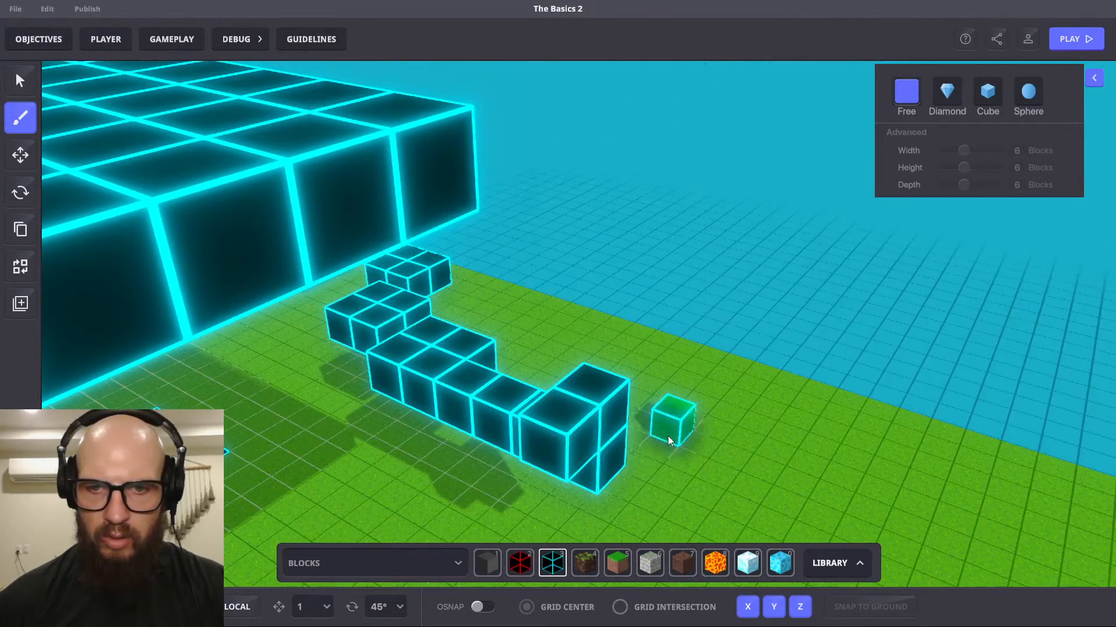
left_click(588, 430)
middle_click_drag(588, 440, 585, 358)
left_click_drag(585, 359, 421, 370, "shift")
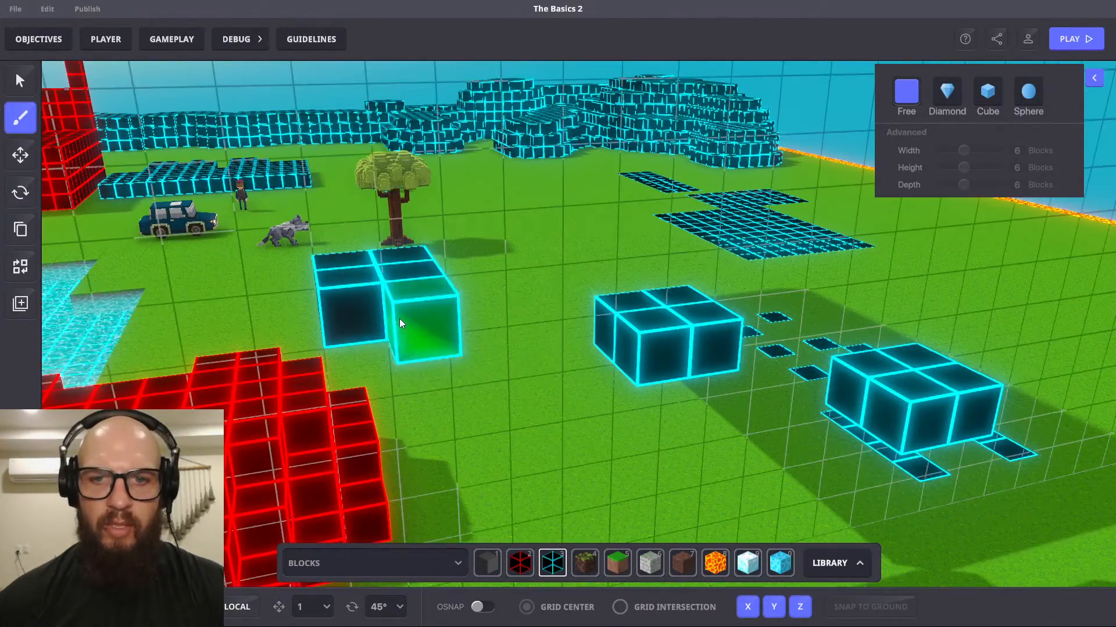
- Undo the oversized blue fill and extend the floating platform nearest the red mound into an L-shaped walkway
middle_click_drag(399, 317, 734, 362)
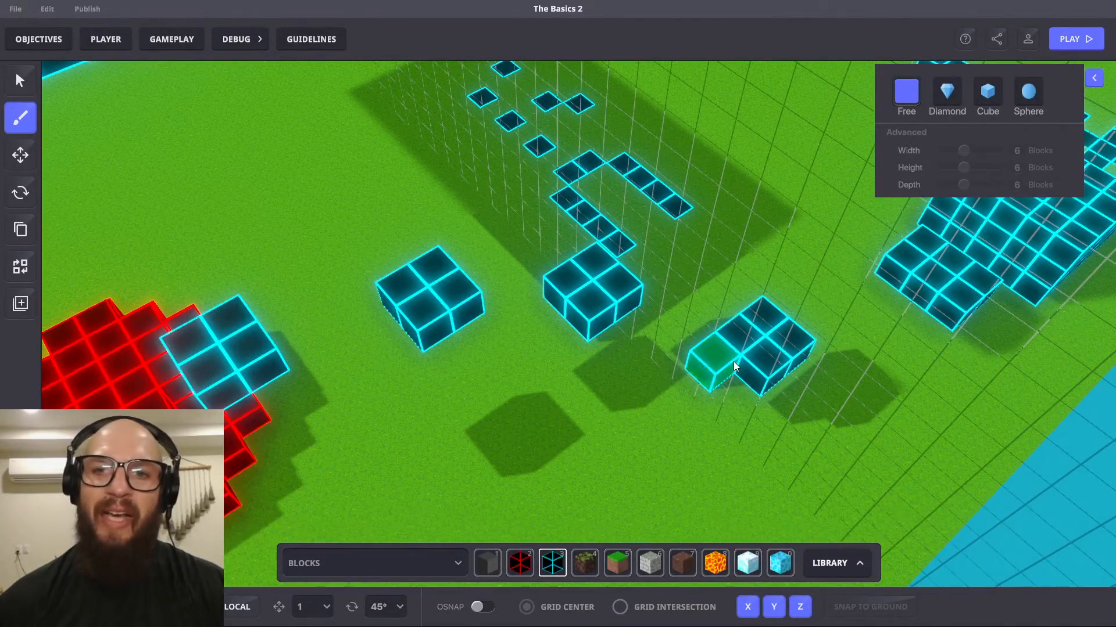
middle_click_drag(732, 362, 650, 366)
middle_click_drag(648, 421, 603, 369)
left_click(608, 380)
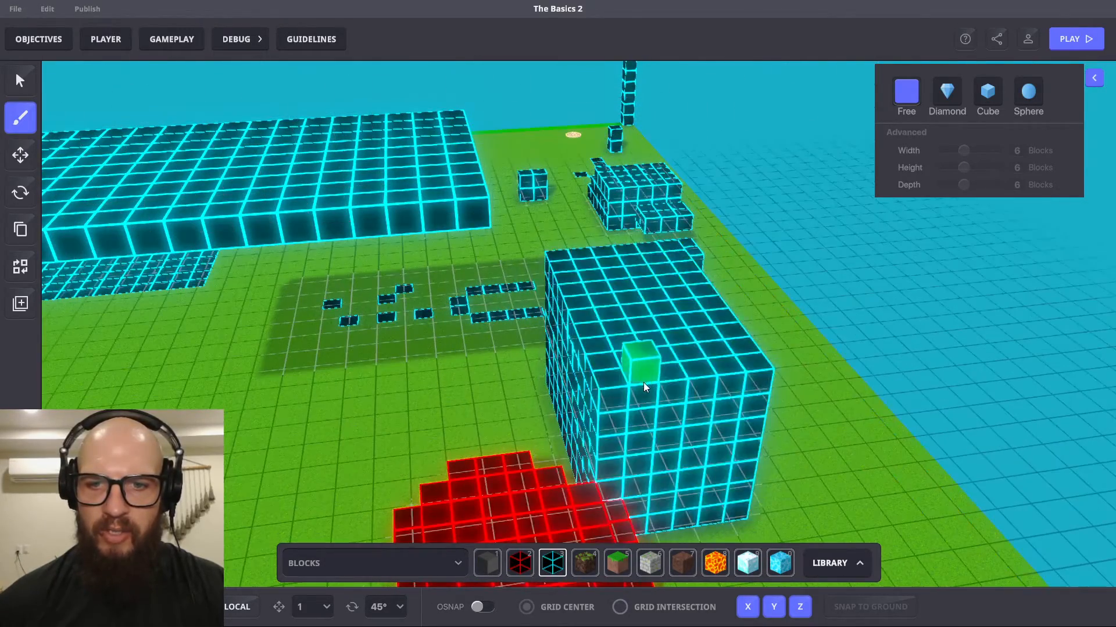
key("ctrl+z")
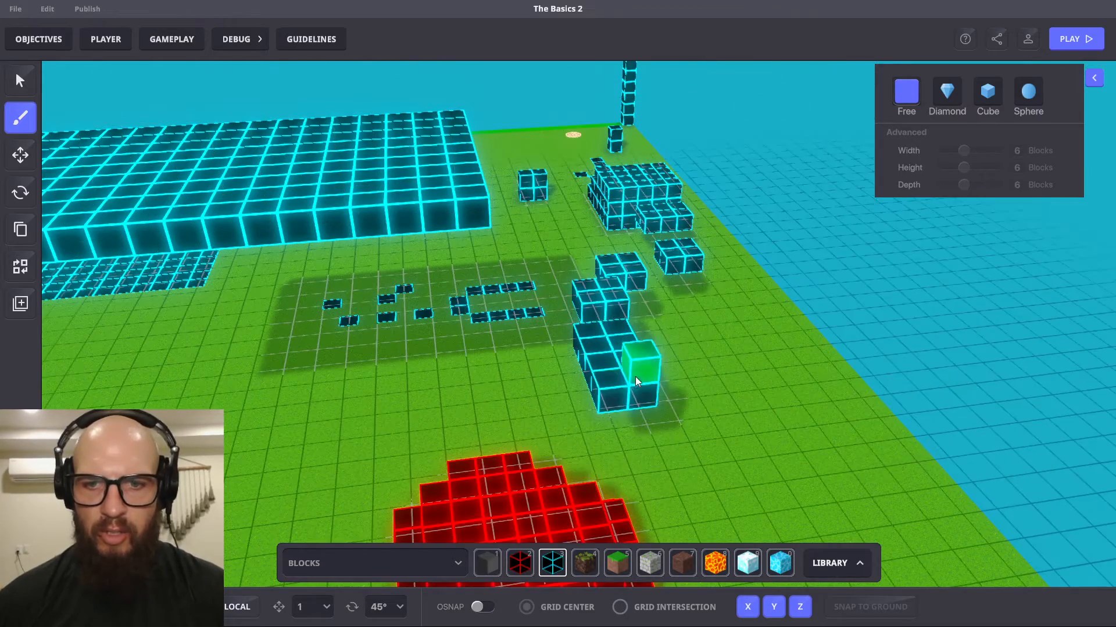
mouse_move(608, 395)
left_mouse_down()
mouse_move(636, 394)
mouse_move(602, 405)
left_mouse_up()
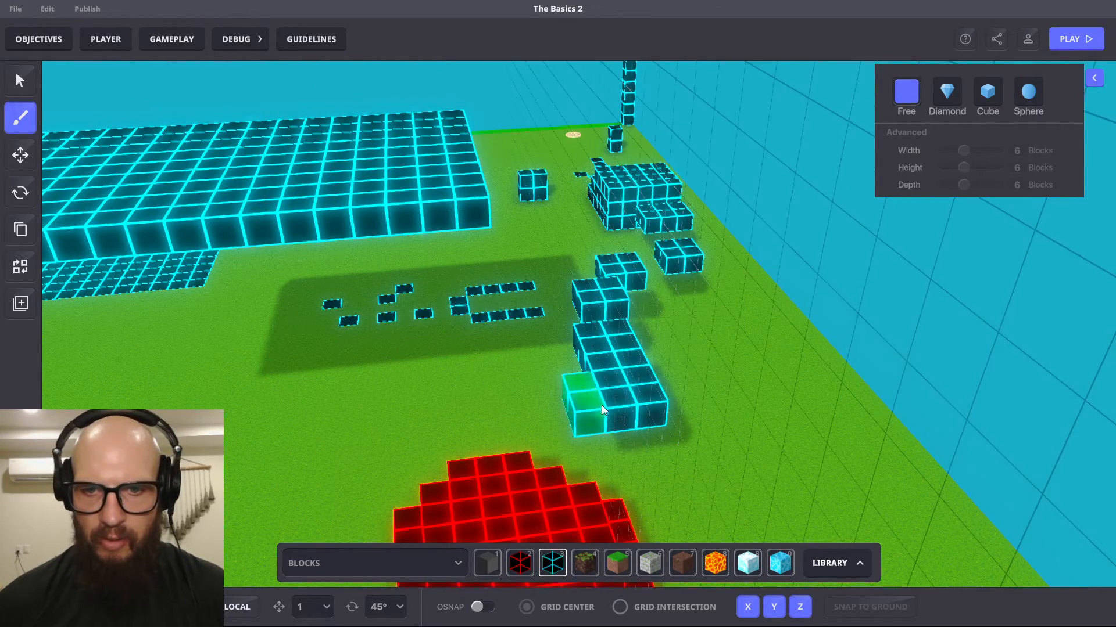
left_click(566, 391)
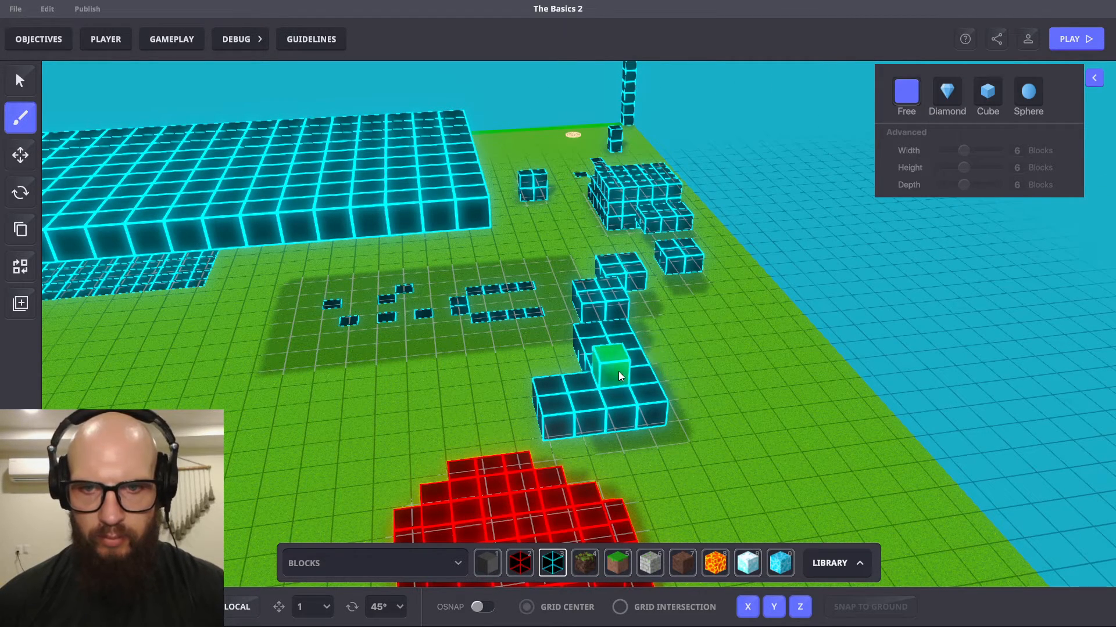
- Paint a chain of blue blocks from the L-shaped walkway to the red mound, turn it sideways and raise its last block
right_click_drag(563, 392, 674, 392)
left_click(620, 404)
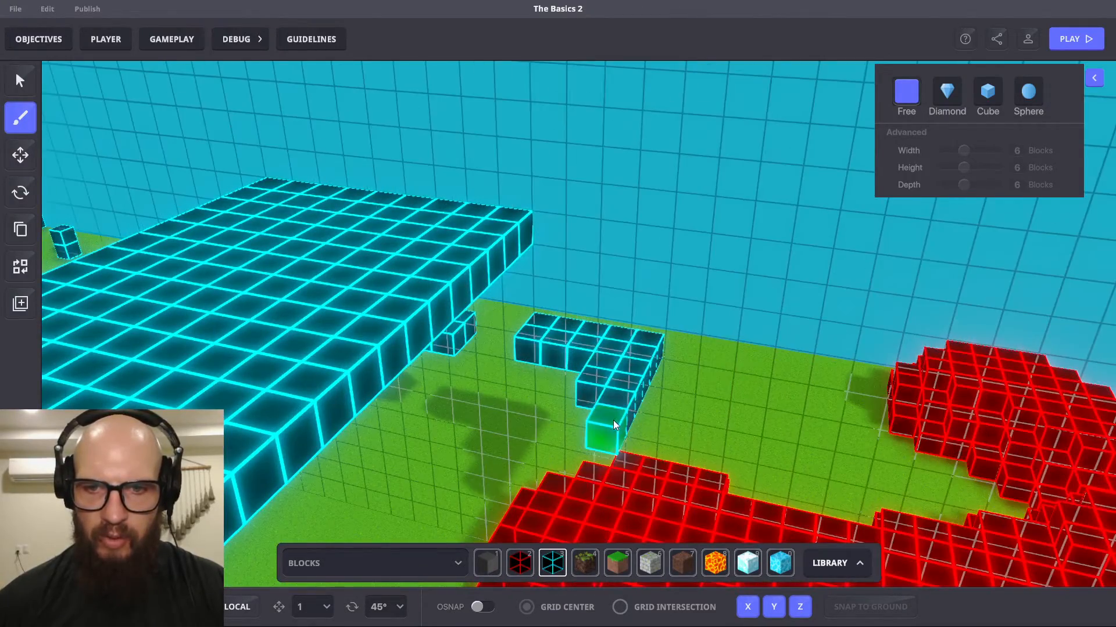
left_click(613, 421)
left_click(601, 440)
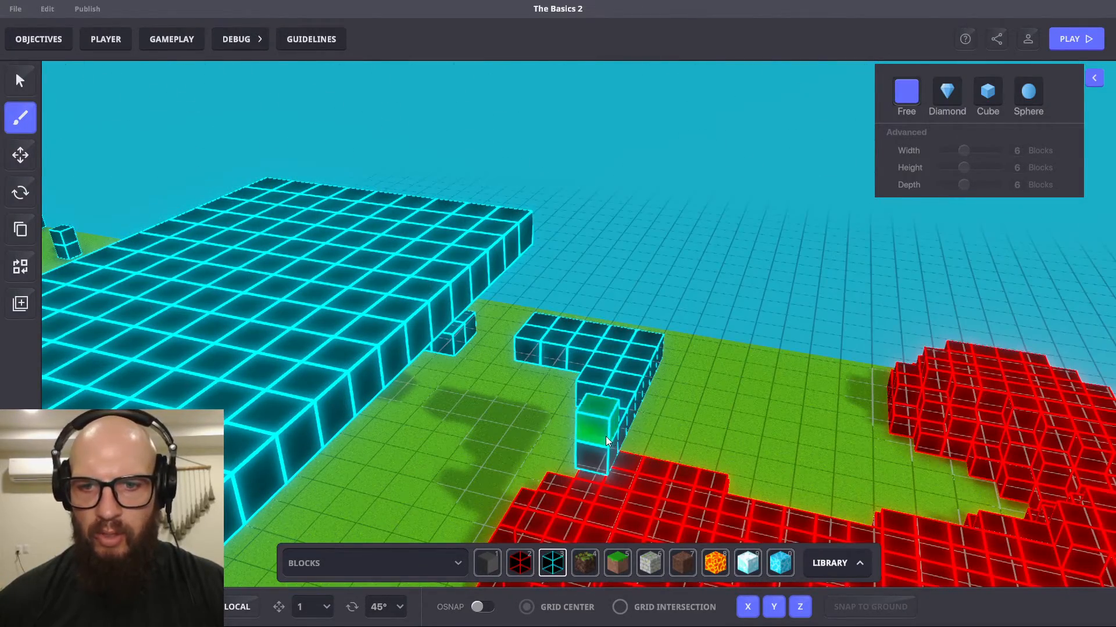
left_click(610, 456)
left_click(648, 459)
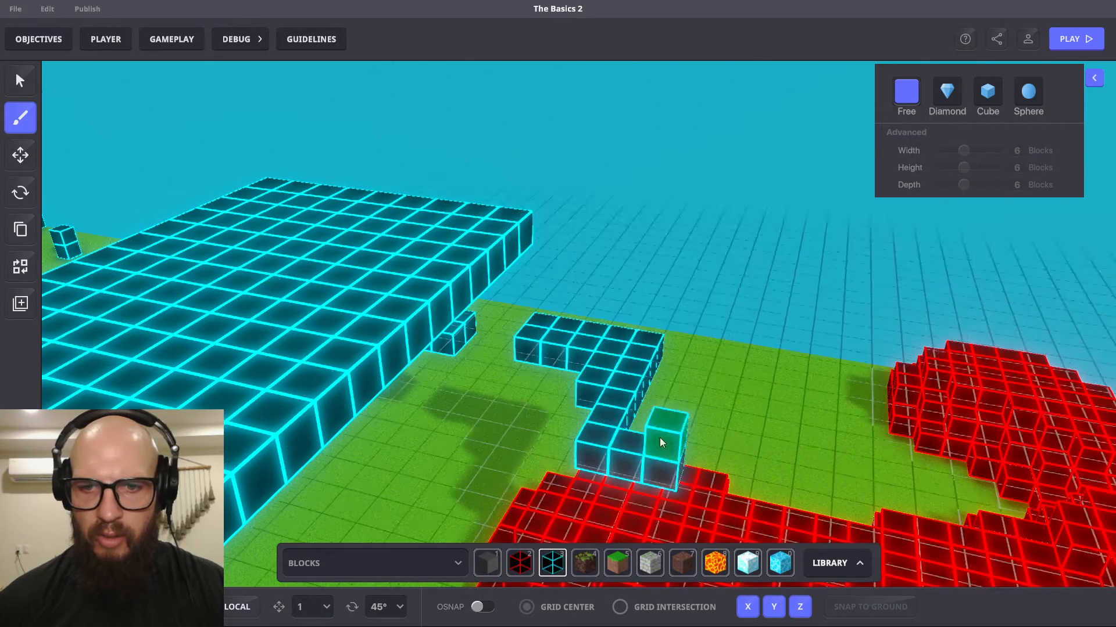
left_click(658, 450)
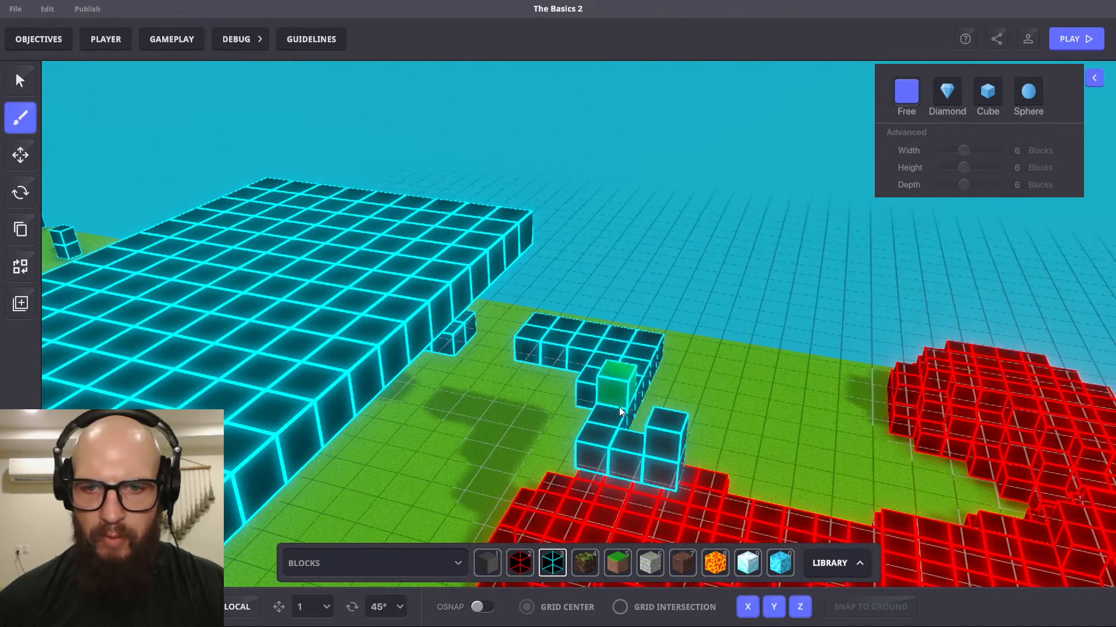
- Remove the chain linking the raised block to the walkway and form a floating 2×2 platform beside the red mound
left_click_drag(619, 407, 630, 453, "ctrl")
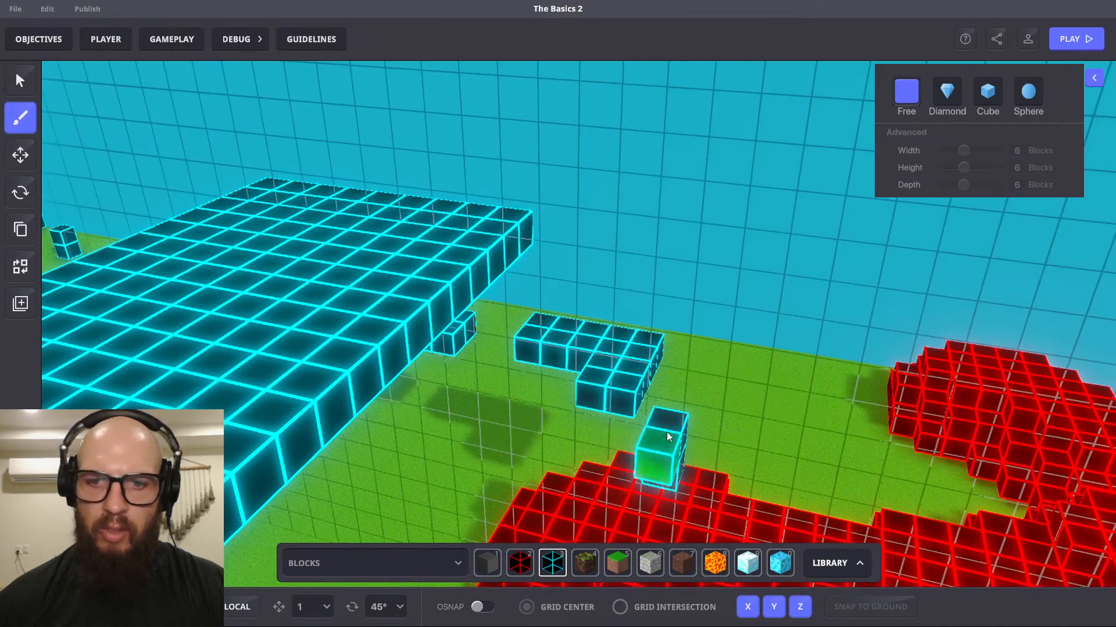
left_click(673, 447)
right_click_drag(673, 446, 566, 445)
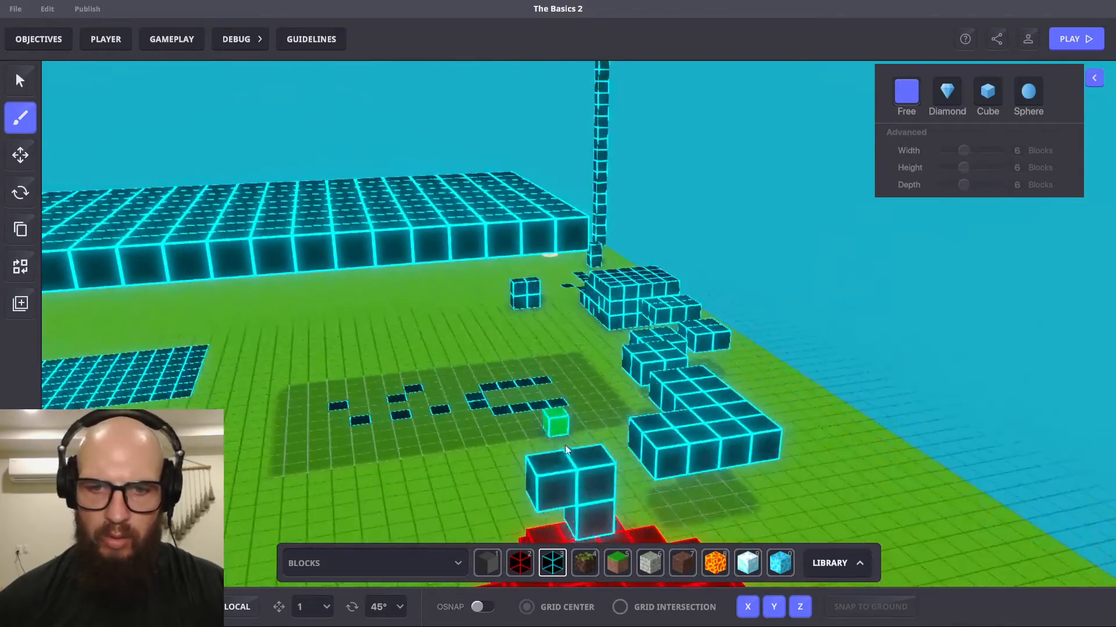
right_click_drag(596, 486, 576, 424)
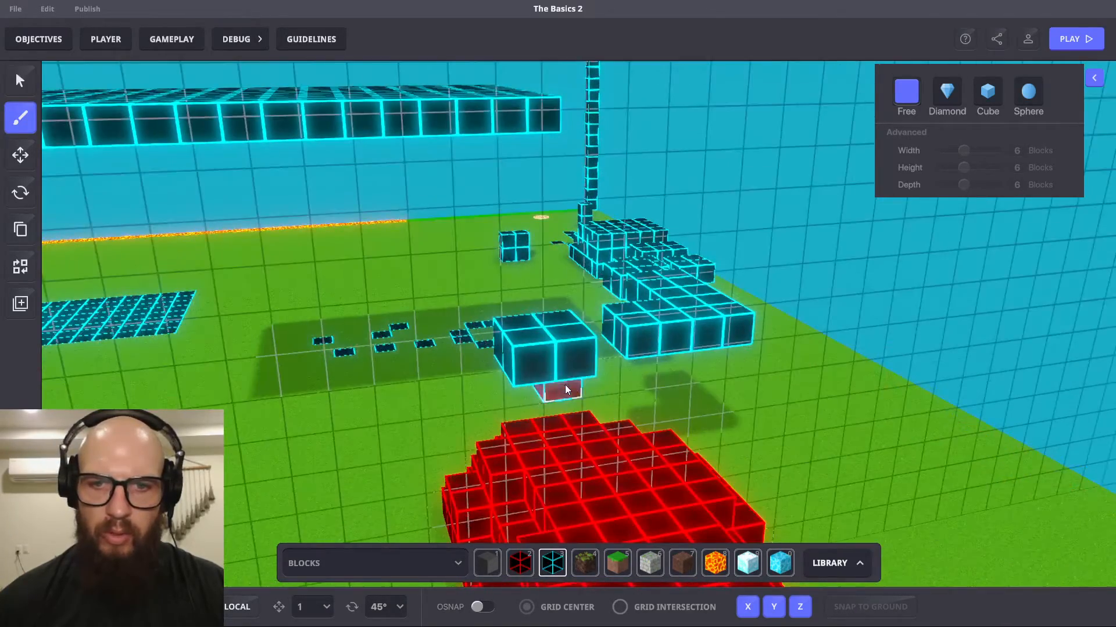
right_click_drag(566, 384, 697, 253)
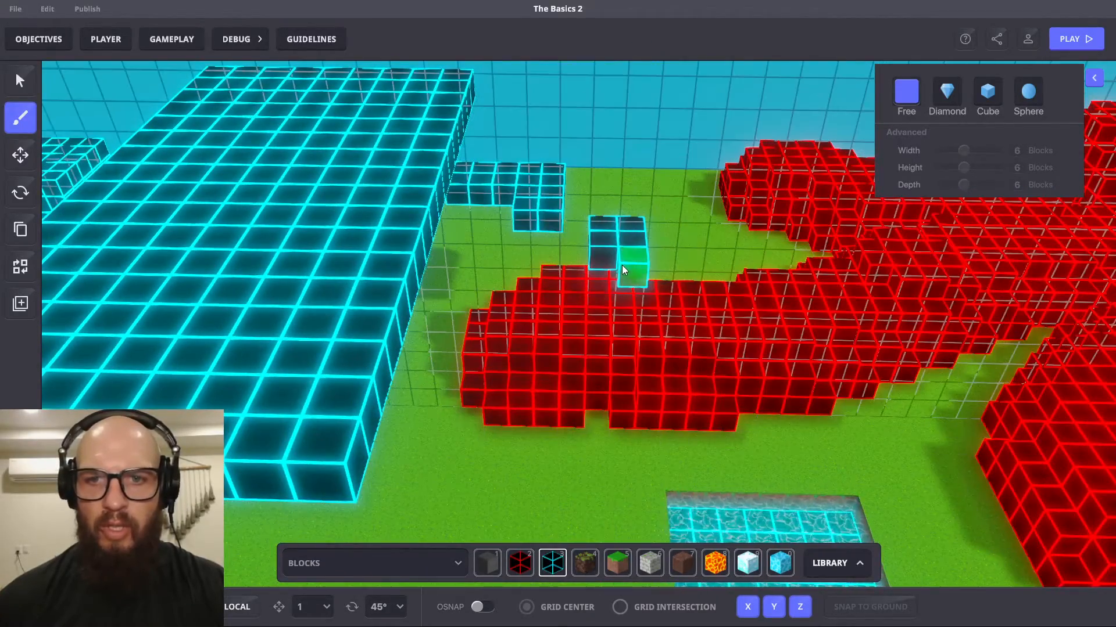
left_click(621, 265)
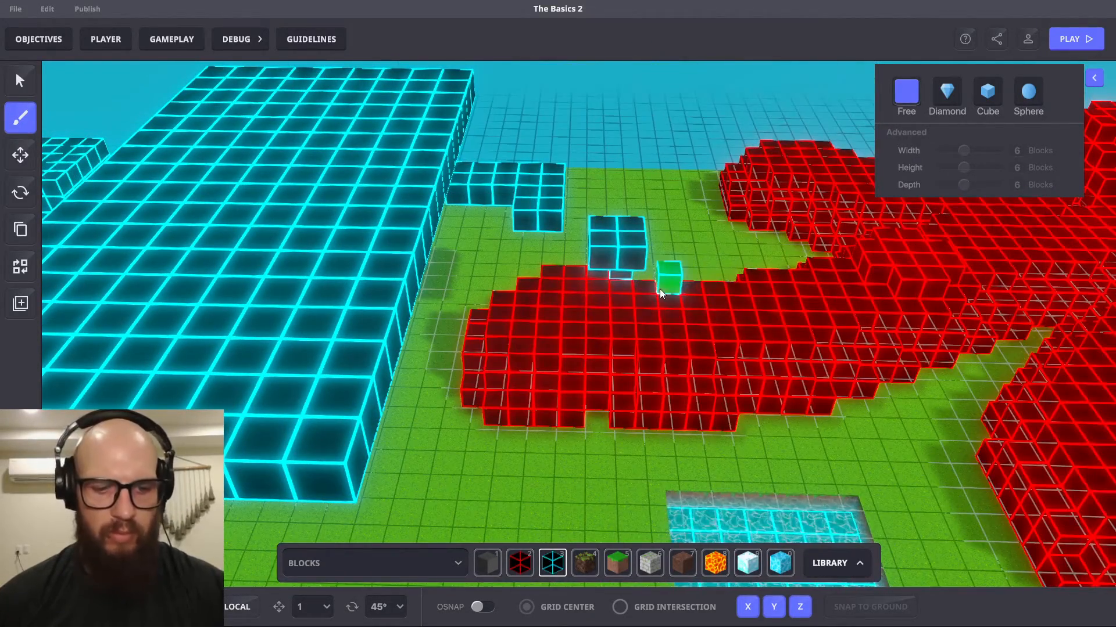
- Extend a chain of blue blocks from the new 2×2 platform over the red mound, turning sideways with a raised end
left_click(643, 266)
left_click(640, 269)
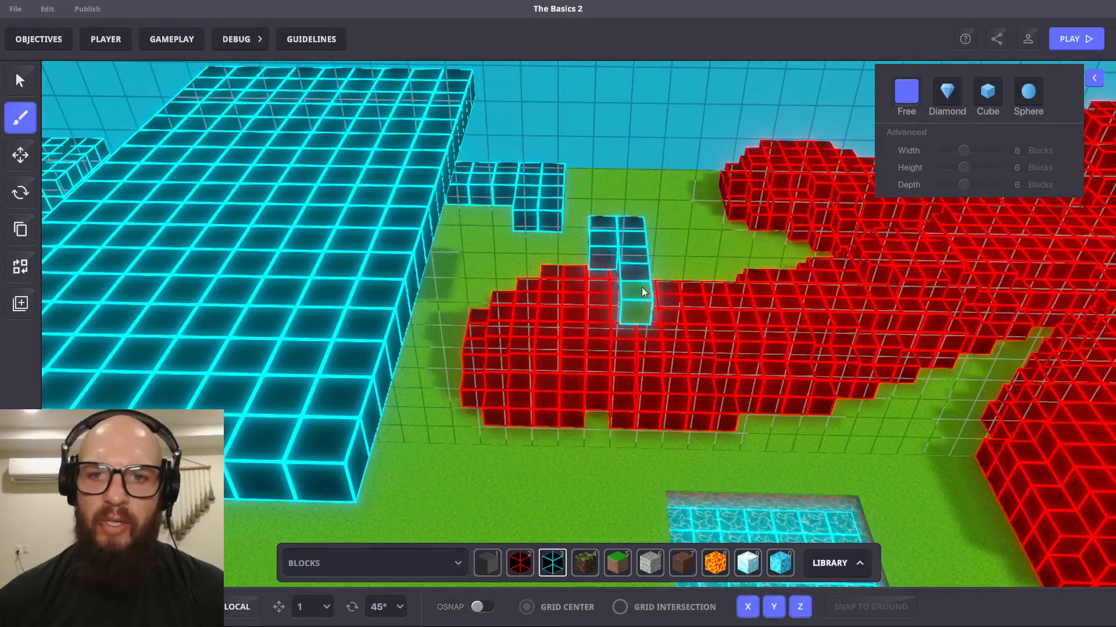
left_click(650, 296)
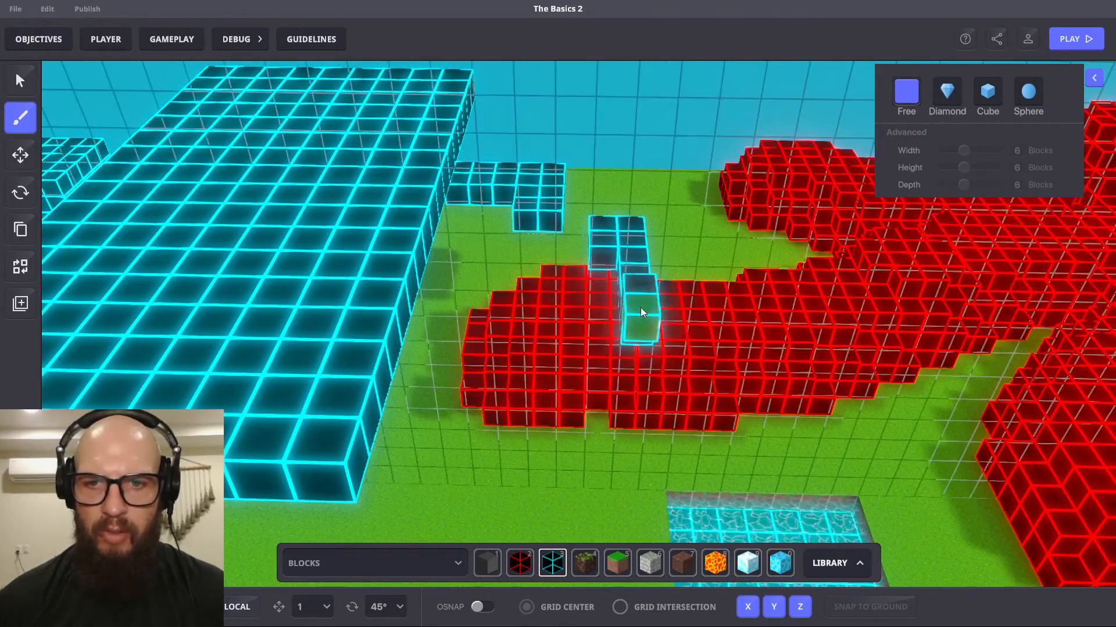
left_click(642, 327)
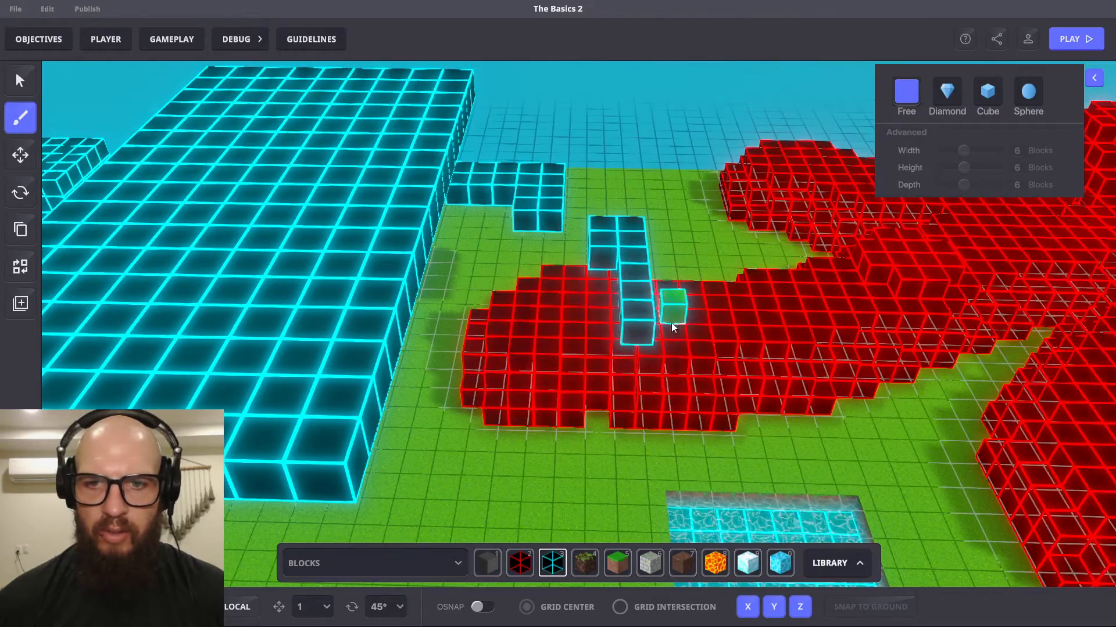
right_click_drag(662, 316, 532, 306)
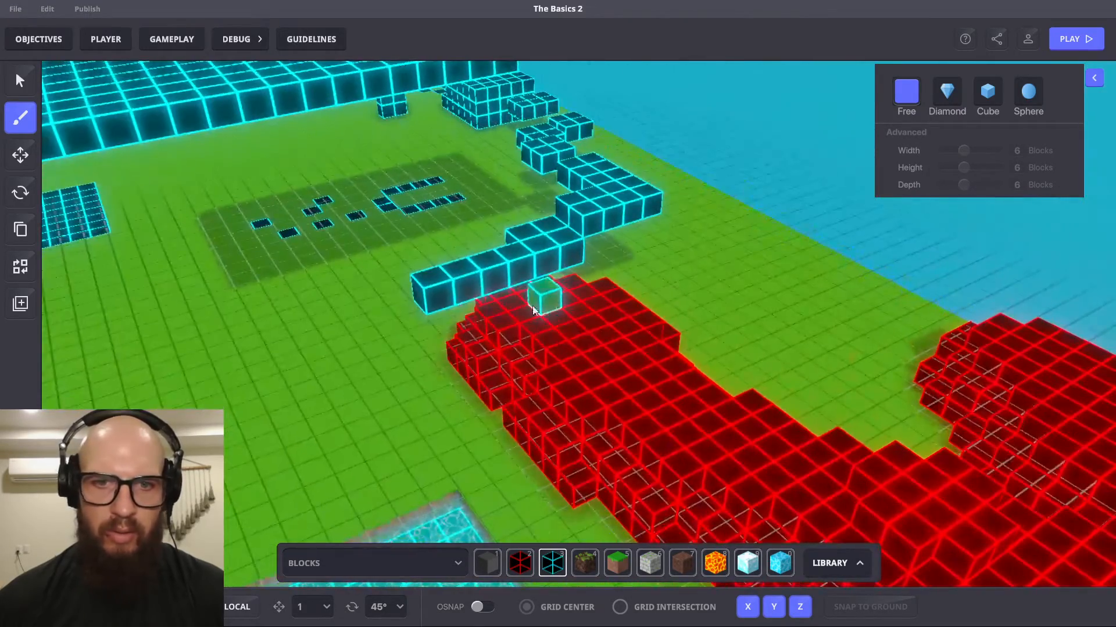
left_click(445, 301)
left_click(461, 314)
left_click(465, 312)
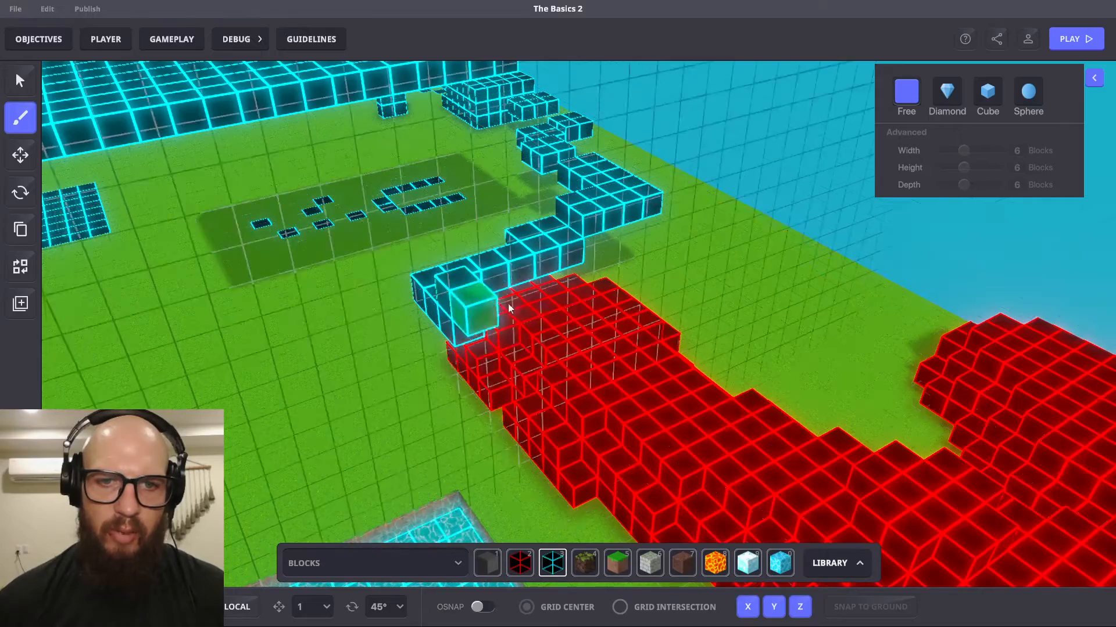
- Expand the raised chain end into a 2×2 platform above the red mound and remove the connecting blue blocks
right_click_drag(508, 304, 553, 310)
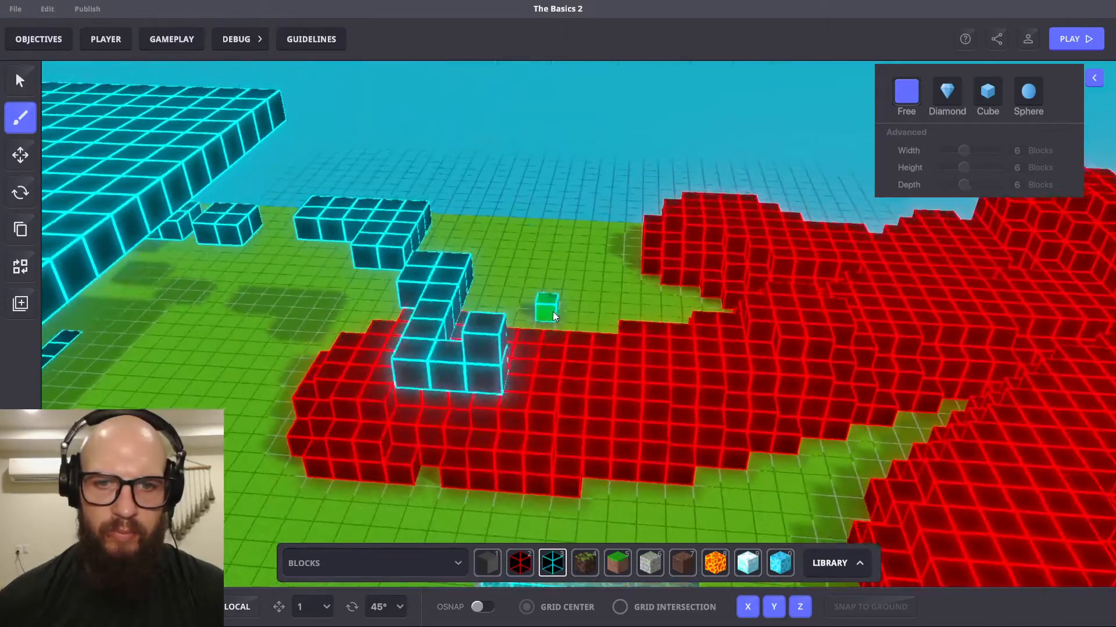
left_click(503, 343)
left_click_drag(498, 343, 509, 350)
right_click_drag(467, 364, 512, 353)
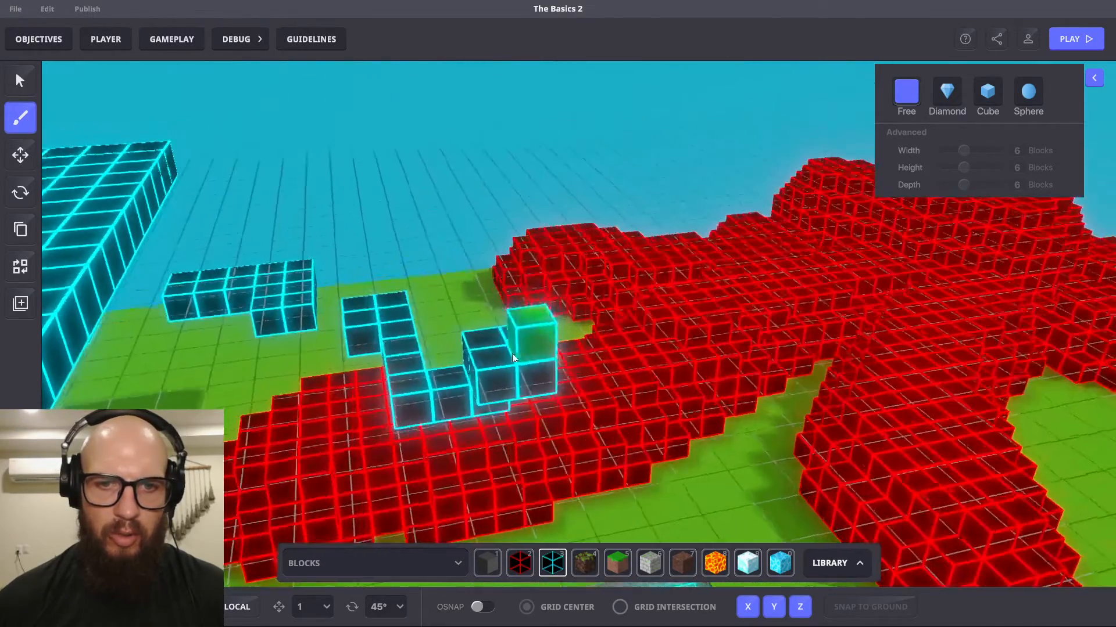
mouse_move(406, 332)
left_mouse_down("ctrl")
mouse_move(434, 386)
mouse_move(486, 407)
left_mouse_up("ctrl")
mouse_move(486, 406)
right_mouse_down()
mouse_move(540, 369)
mouse_move(482, 347)
mouse_move(530, 324)
mouse_move(506, 380)
mouse_move(526, 354)
right_mouse_up()
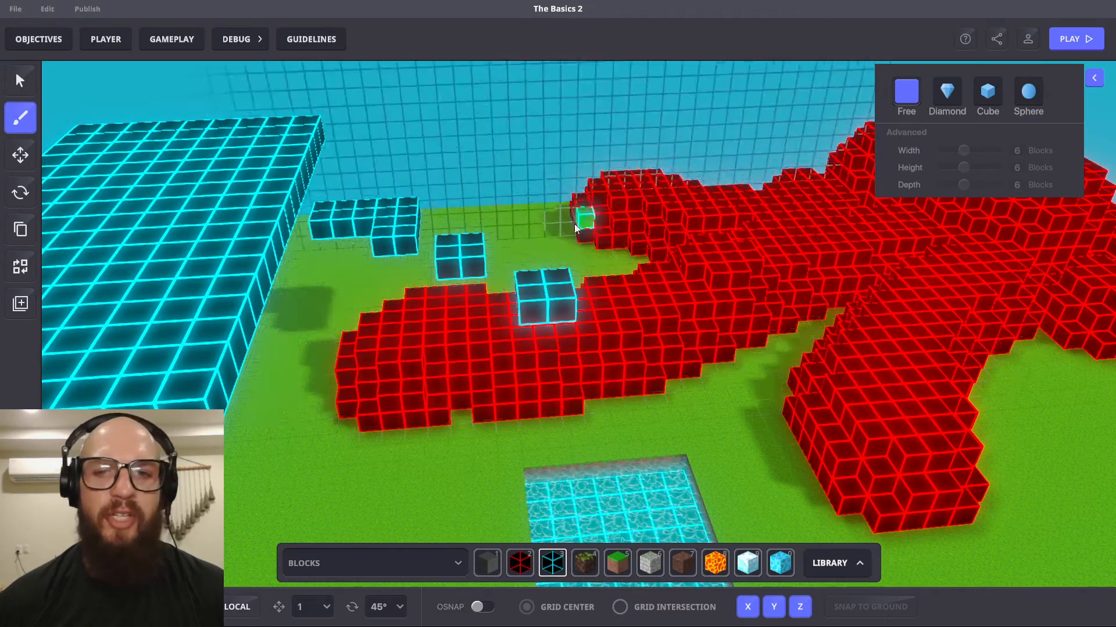
- Paint a short blue chain from the platform above the red mound toward the water pool, turning it sideways at the end
left_click(533, 319)
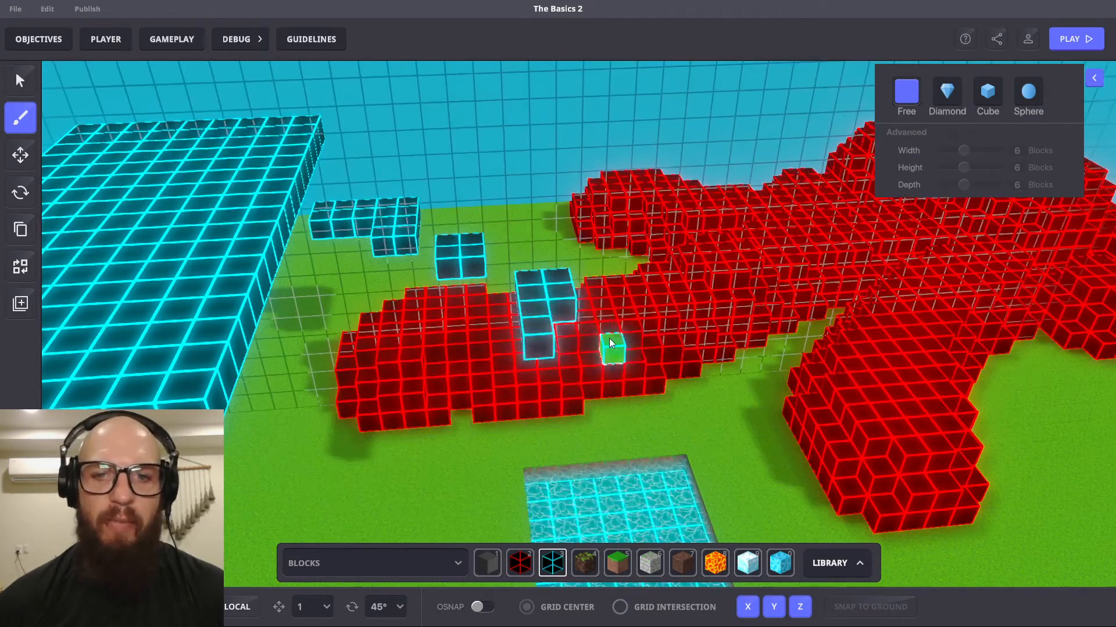
left_click(537, 345)
right_click_drag(585, 333, 517, 355)
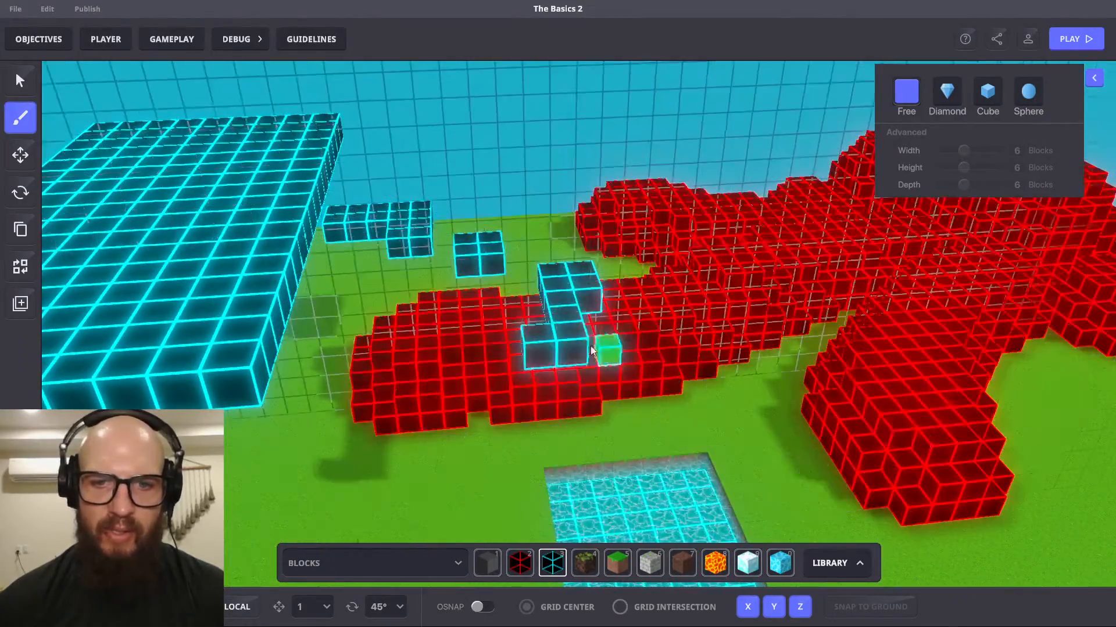
right_click_drag(591, 347, 555, 353)
left_click(546, 357)
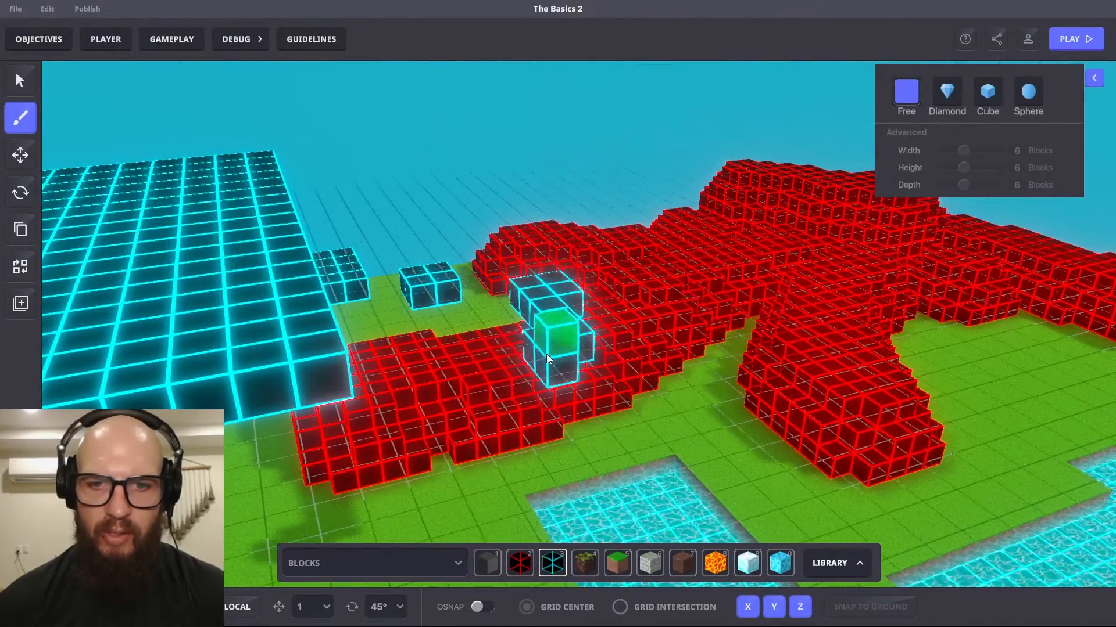
- Stack blue blocks on the short chain's end to form a higher 2×2 platform and remove the connecting blocks
left_click(549, 350)
left_click(543, 343)
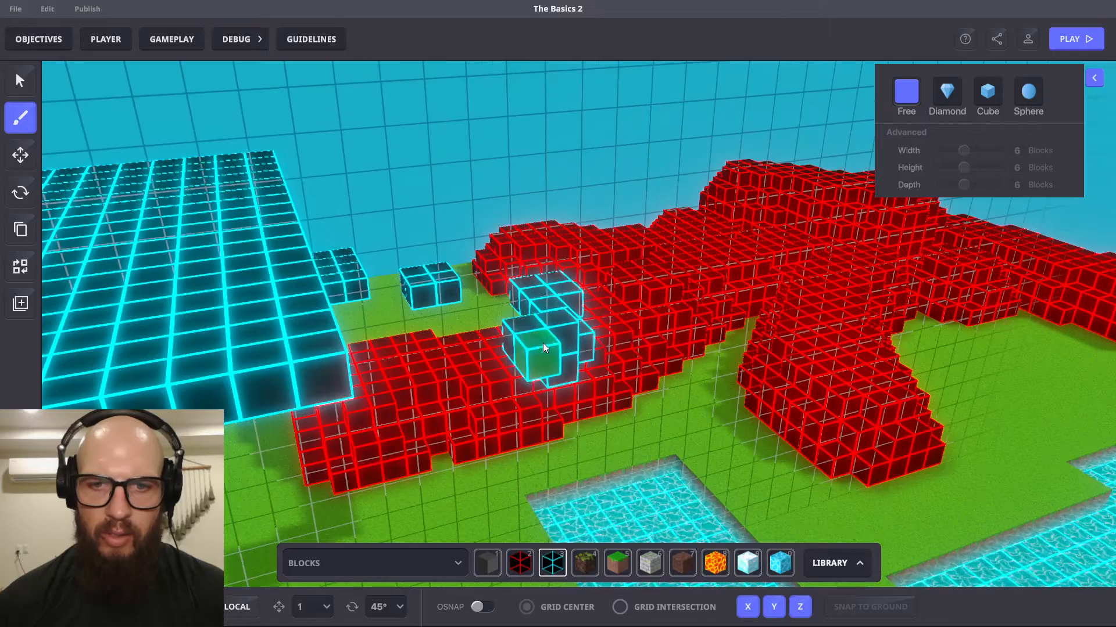
left_click(531, 348)
left_click(565, 341)
right_click_drag(567, 340, 465, 349)
left_click_drag(589, 381, 693, 379)
right_click_drag(750, 375, 741, 342)
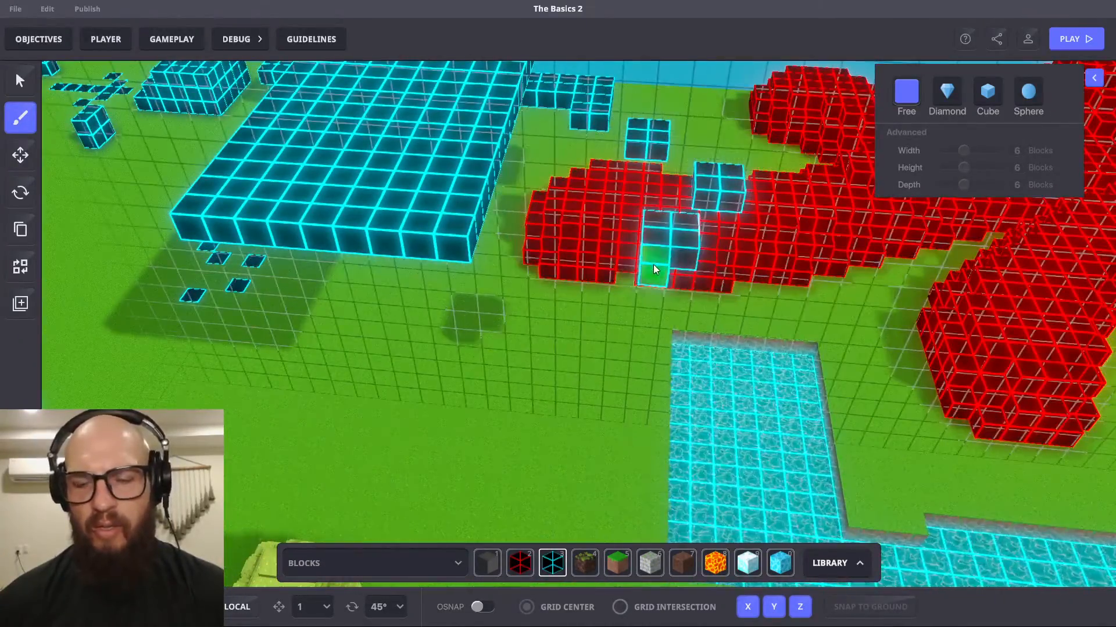
- Paint a straight chain of blue blocks from the platform beside the red mound along the edge of the water pool
left_click(655, 267)
left_click(650, 278)
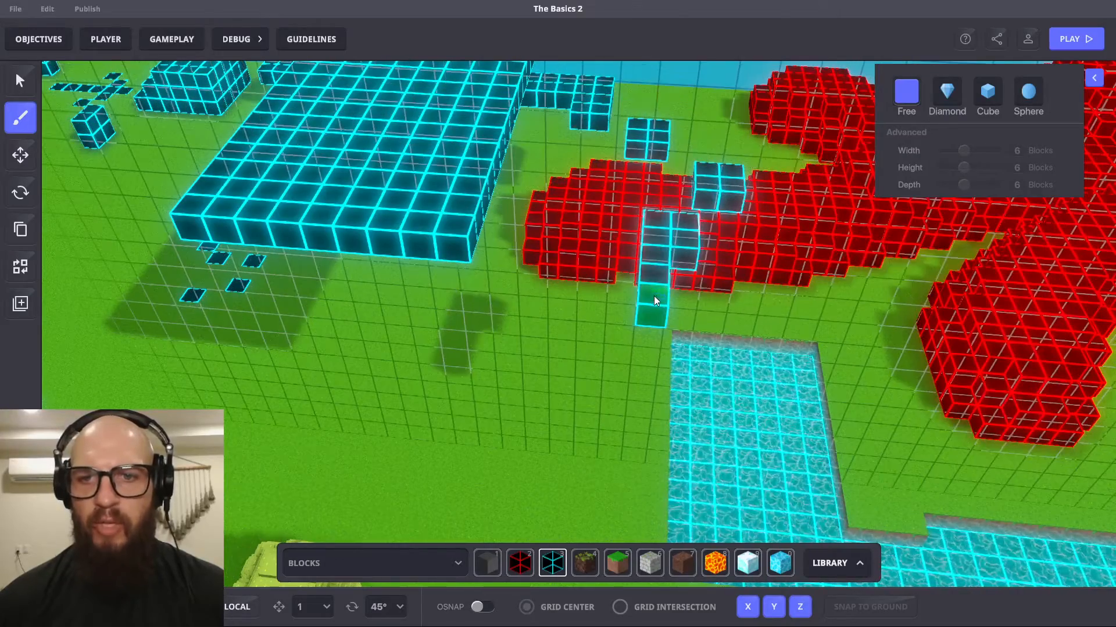
left_click(653, 296)
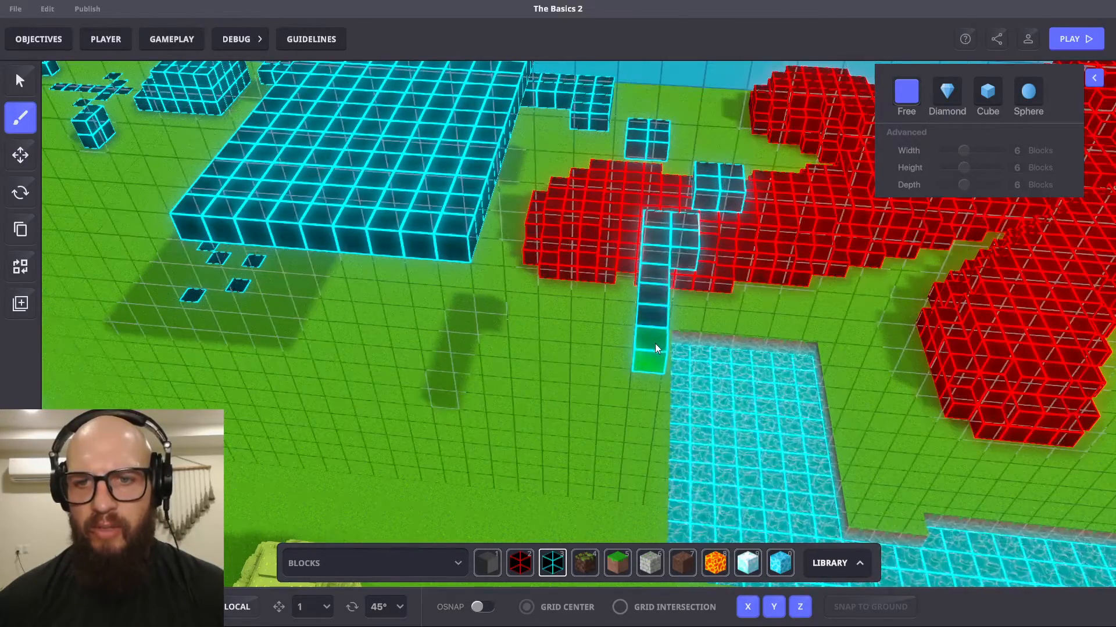
left_click(654, 341)
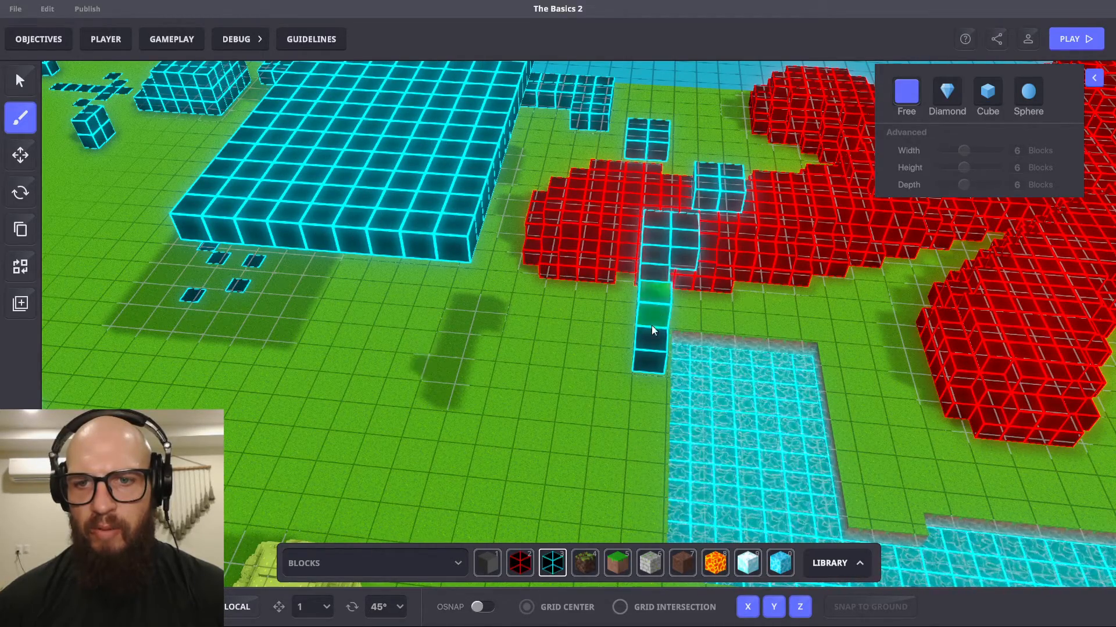
mouse_move(651, 347)
right_mouse_down()
mouse_move(647, 309)
mouse_move(710, 319)
mouse_move(732, 342)
mouse_move(657, 348)
right_mouse_up()
scroll(667, 321, "down", 4)
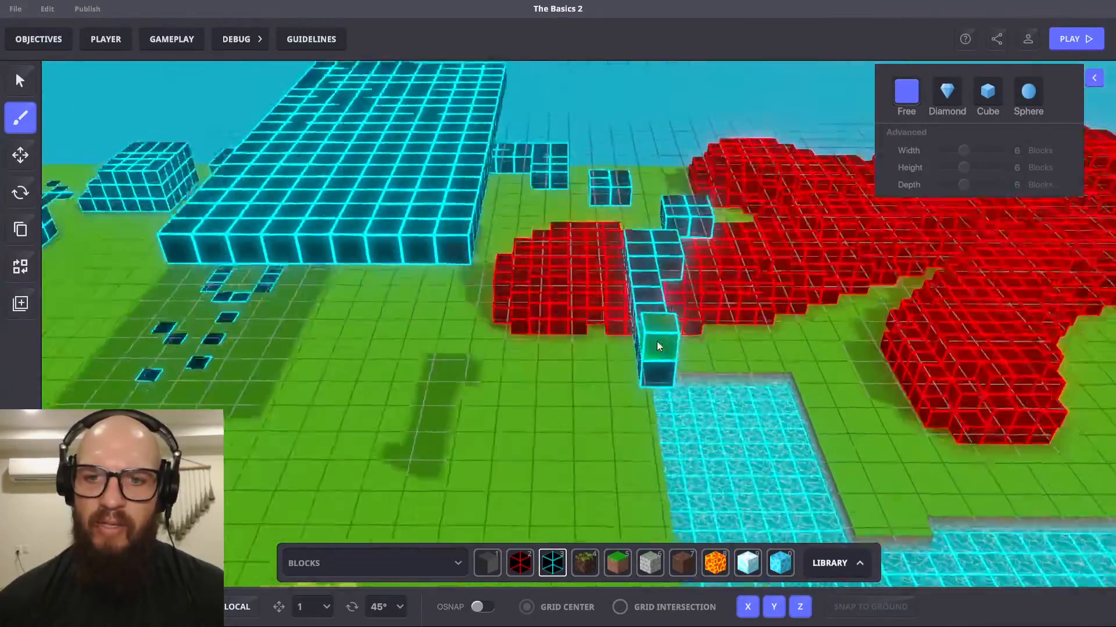
- Expand the far end of the chain beside the water pool into a 2×2 blue platform
right_click_drag(653, 320, 671, 389)
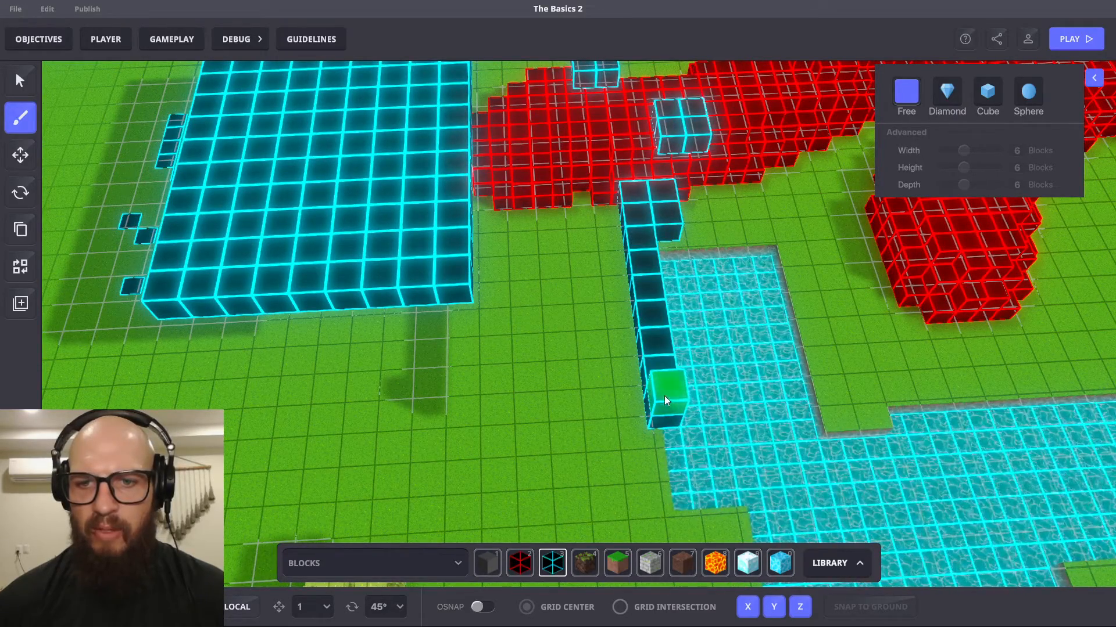
right_click_drag(665, 396, 640, 357)
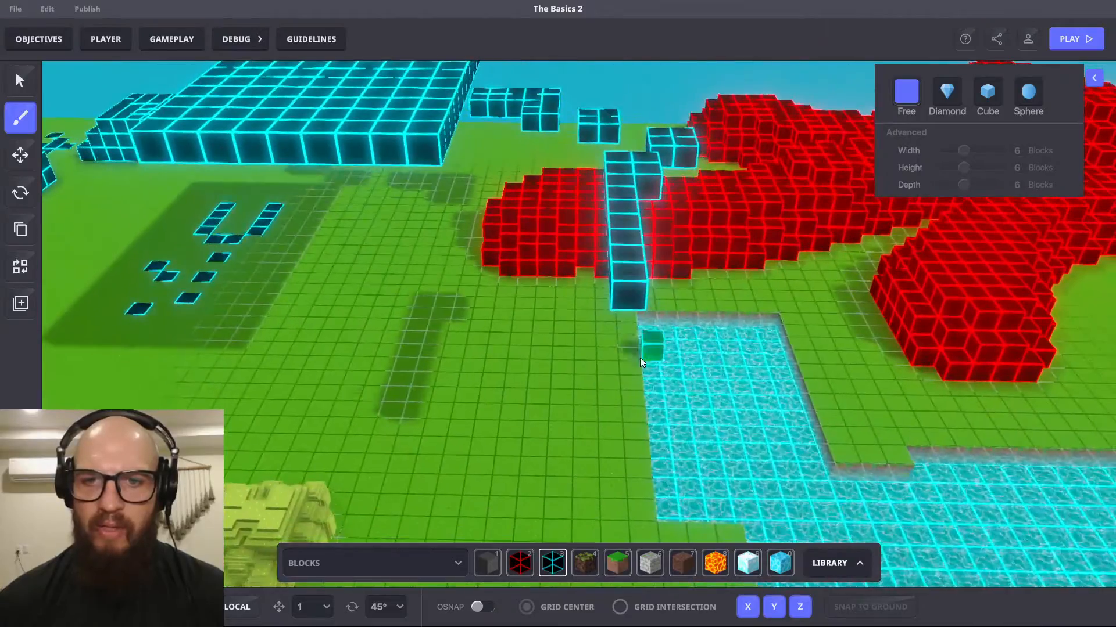
right_click_drag(628, 297, 509, 290)
left_click(634, 348)
right_click_drag(639, 351, 637, 399)
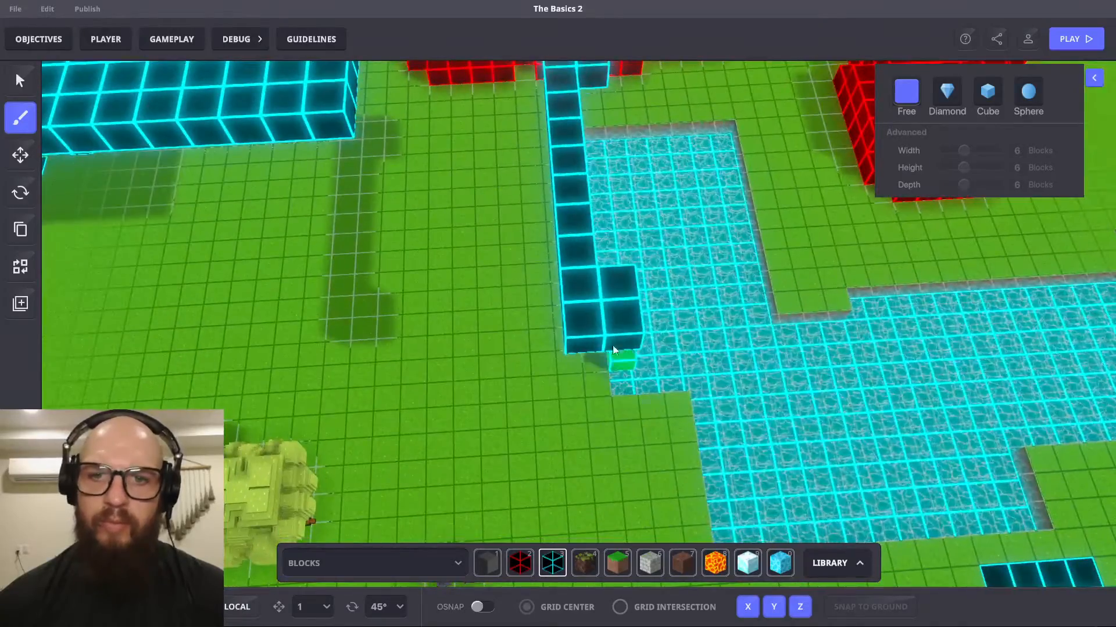
right_click_drag(601, 316, 601, 251)
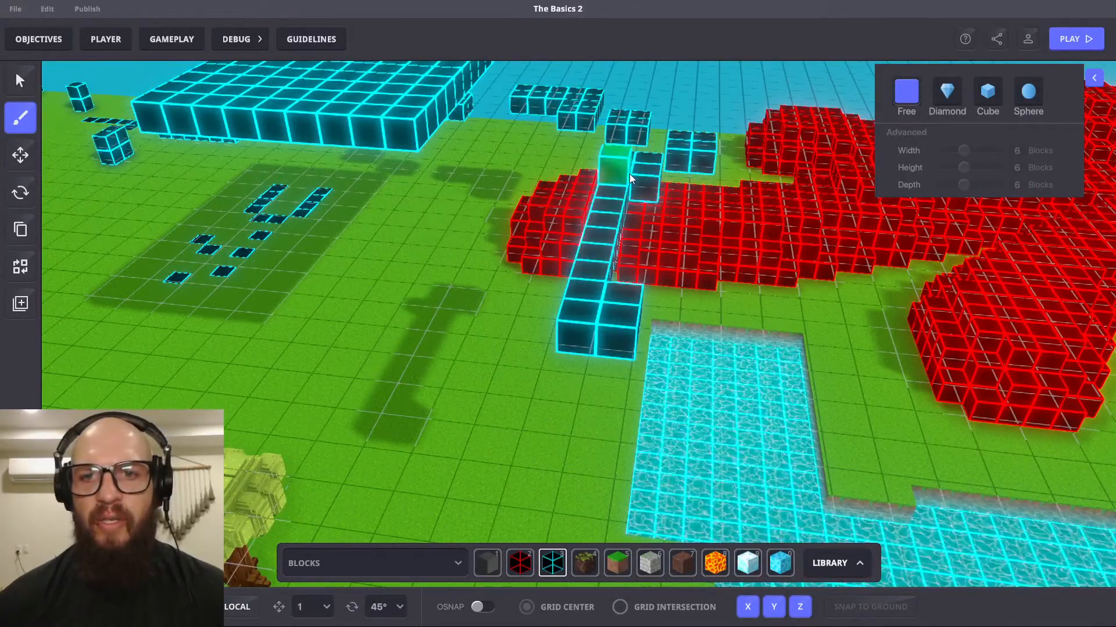
mouse_move(629, 174)
right_mouse_down()
mouse_move(624, 220)
mouse_move(623, 192)
right_mouse_up()
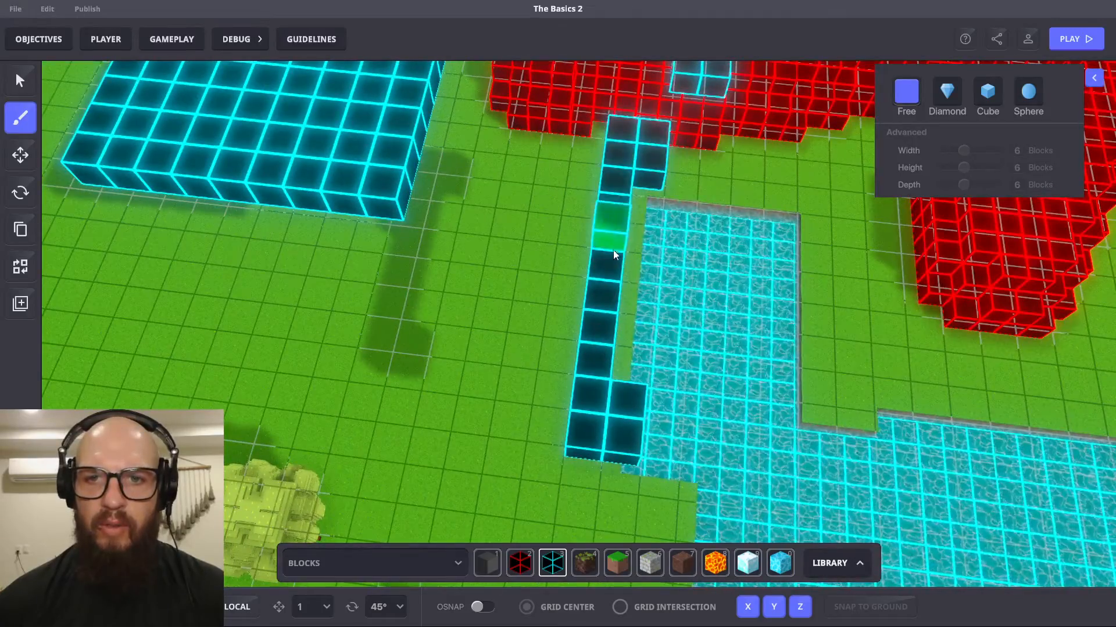
- Paint a chain of blue blocks out from the 2×2 platform across the water pool, at a right angle to the previous chain
right_click_drag(599, 398, 764, 340)
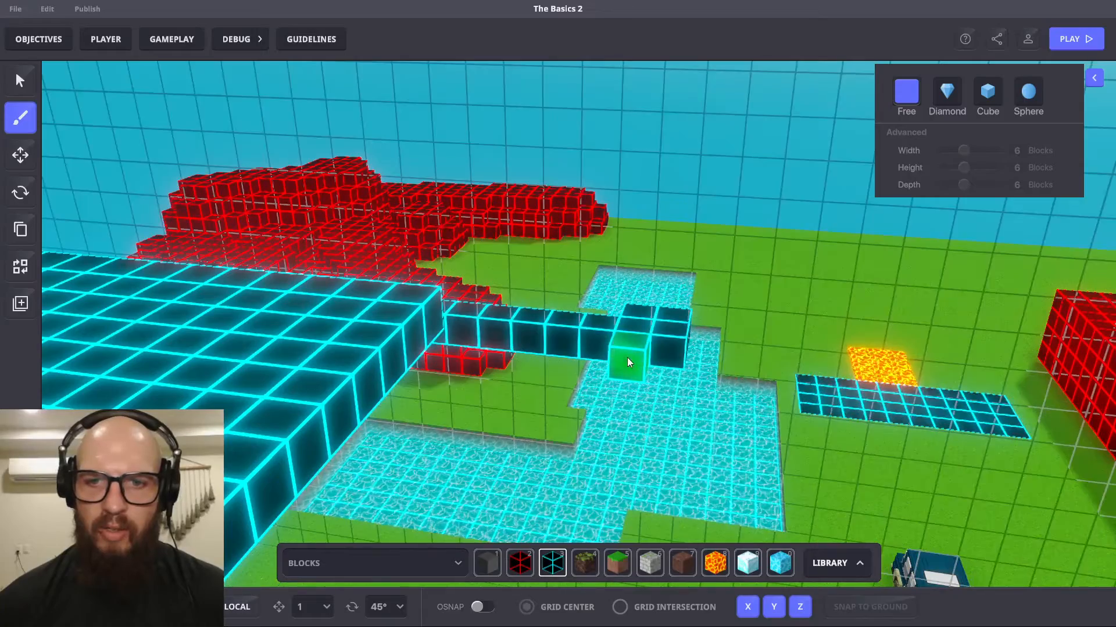
left_click(662, 383)
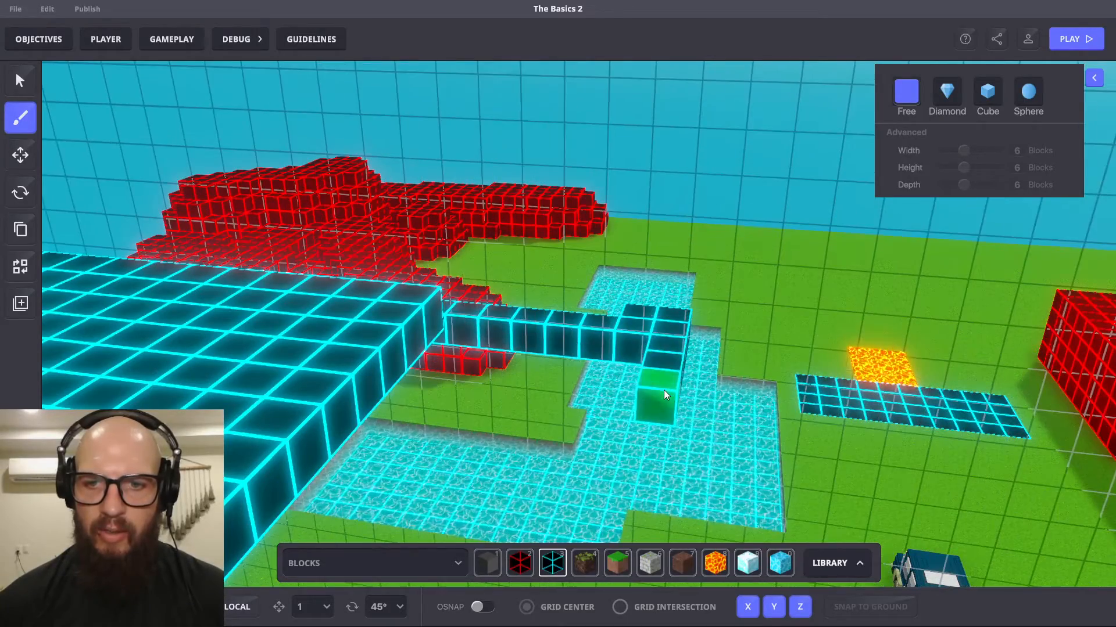
left_click(660, 410)
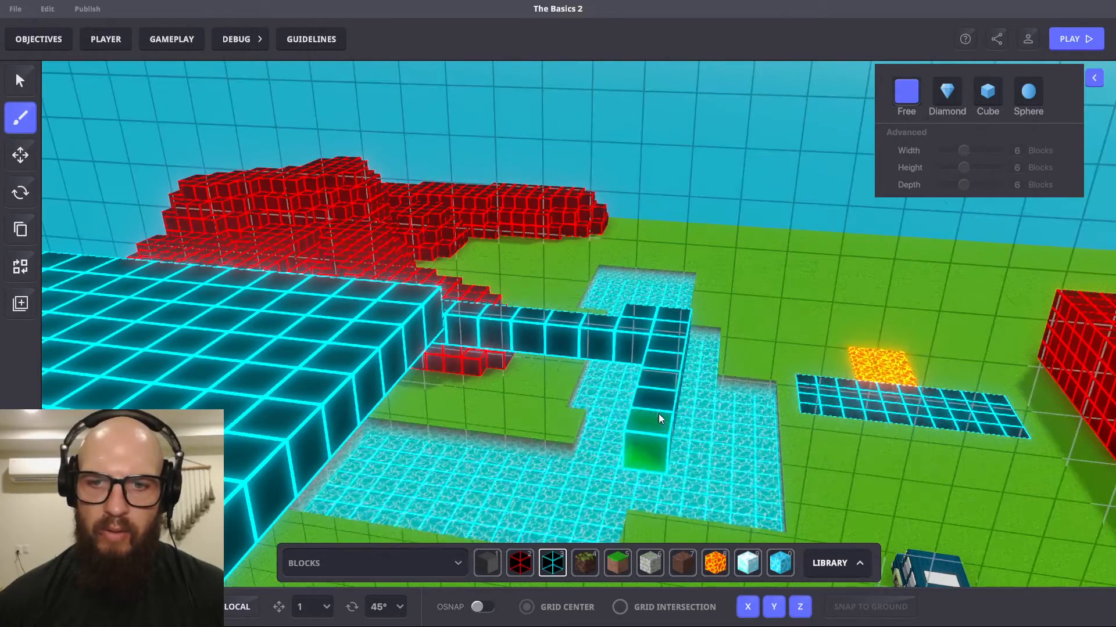
left_click(656, 430)
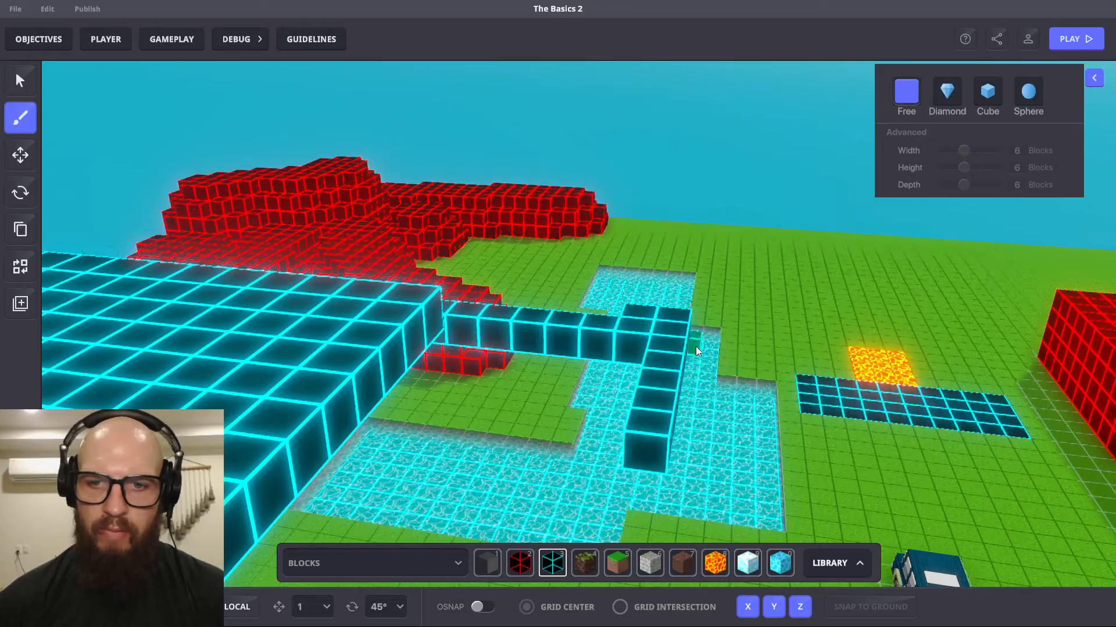
- Try a raised row ending in a 2×2 platform on the new chain, and remove its blocks again
left_click(655, 431)
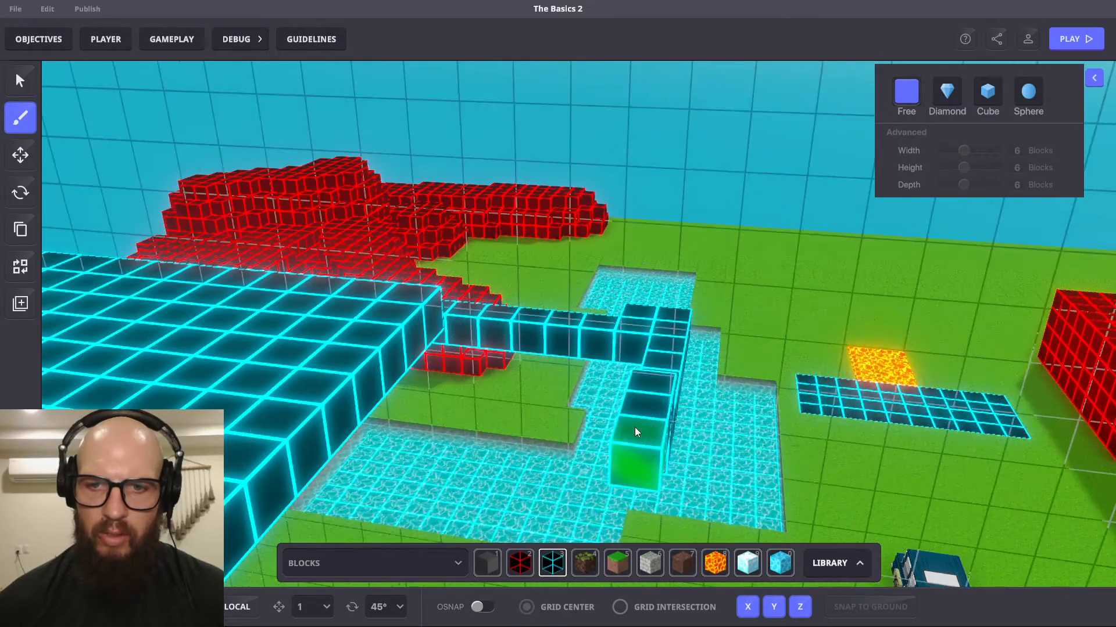
right_click_drag(635, 428, 798, 455)
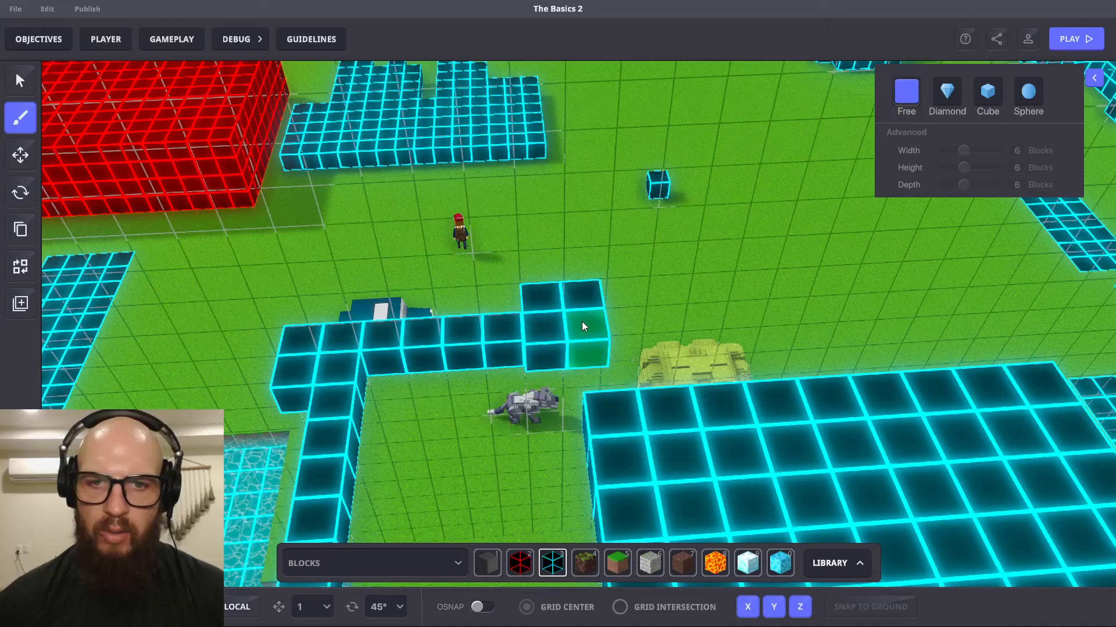
right_click(545, 331)
right_click_drag(628, 304, 381, 303)
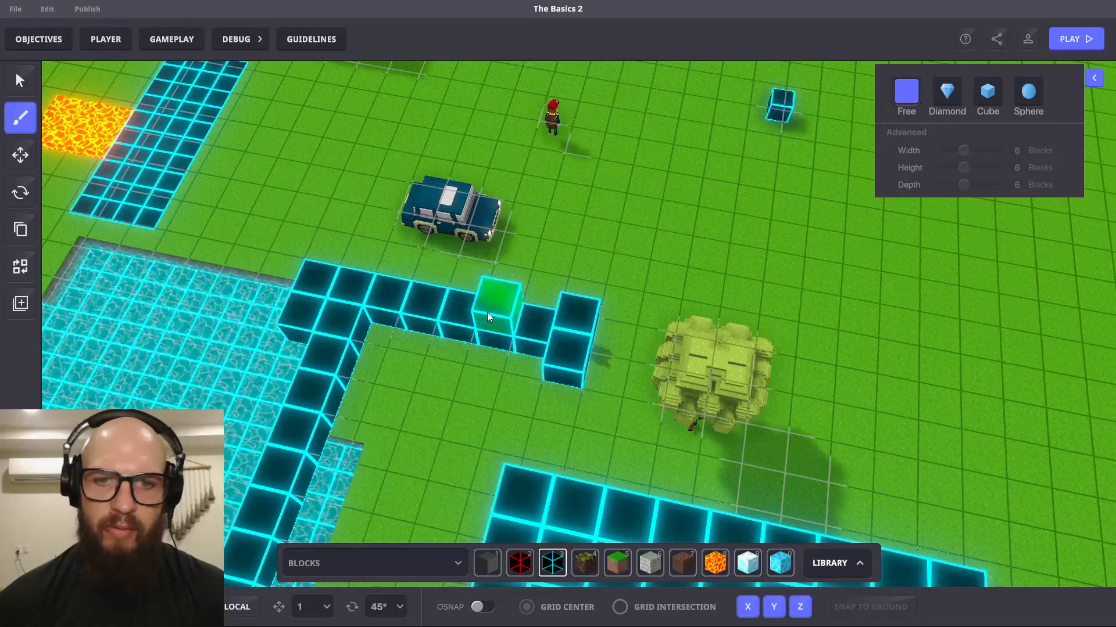
mouse_move(531, 319)
right_mouse_down()
mouse_move(573, 311)
mouse_move(501, 322)
mouse_move(379, 276)
mouse_move(536, 316)
right_mouse_up()
left_click(536, 316)
left_click(486, 289, "shift")
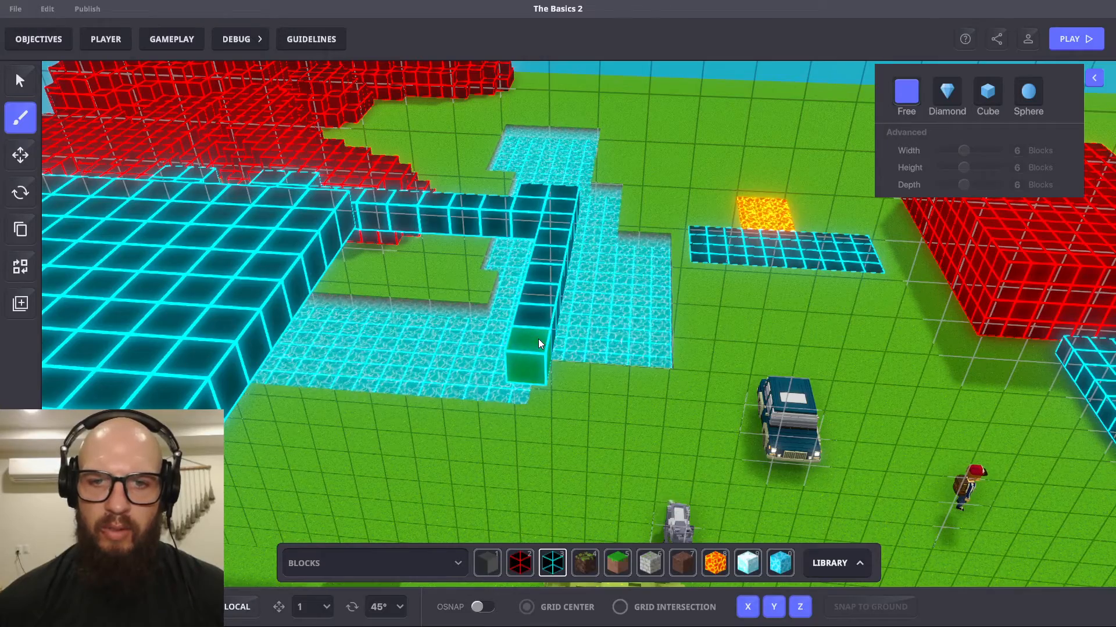
- Stack blue blocks on the end of the chain over the pool and widen them into a raised 2×2 platform
left_click(537, 339)
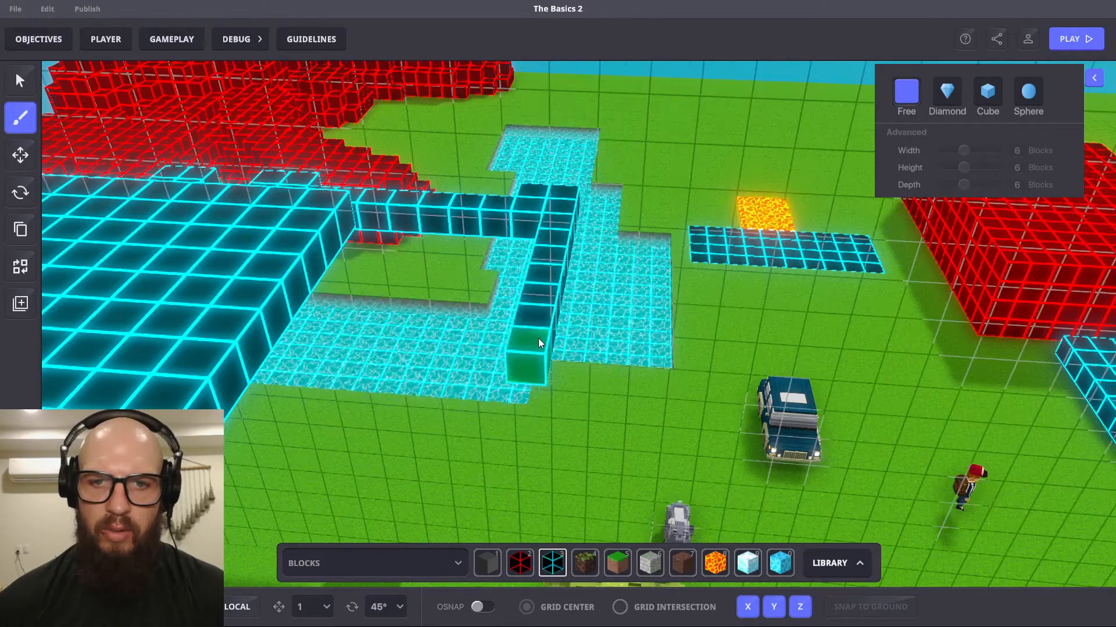
left_click(538, 339)
left_click(538, 331)
left_click(516, 334)
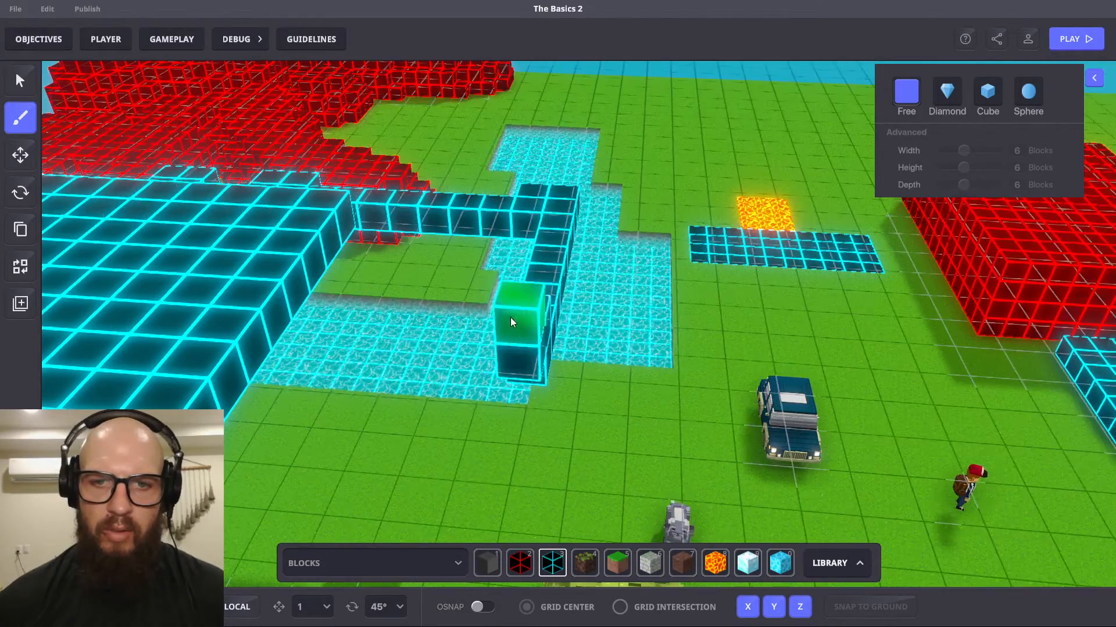
right_click_drag(509, 317, 656, 345)
left_click(521, 355)
right_click_drag(553, 362, 532, 401)
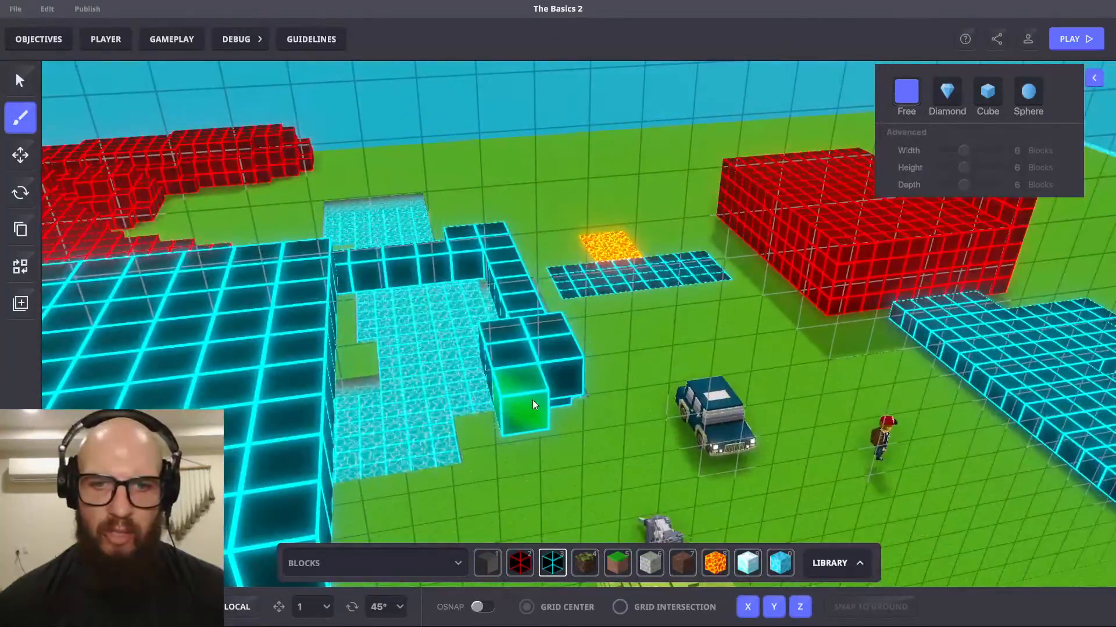
- Extend a blue chain from the raised platform, turn it sideways, and build a higher 2×2 platform on its end
left_click_drag(520, 393, 550, 472)
scroll(550, 472, "down", 5)
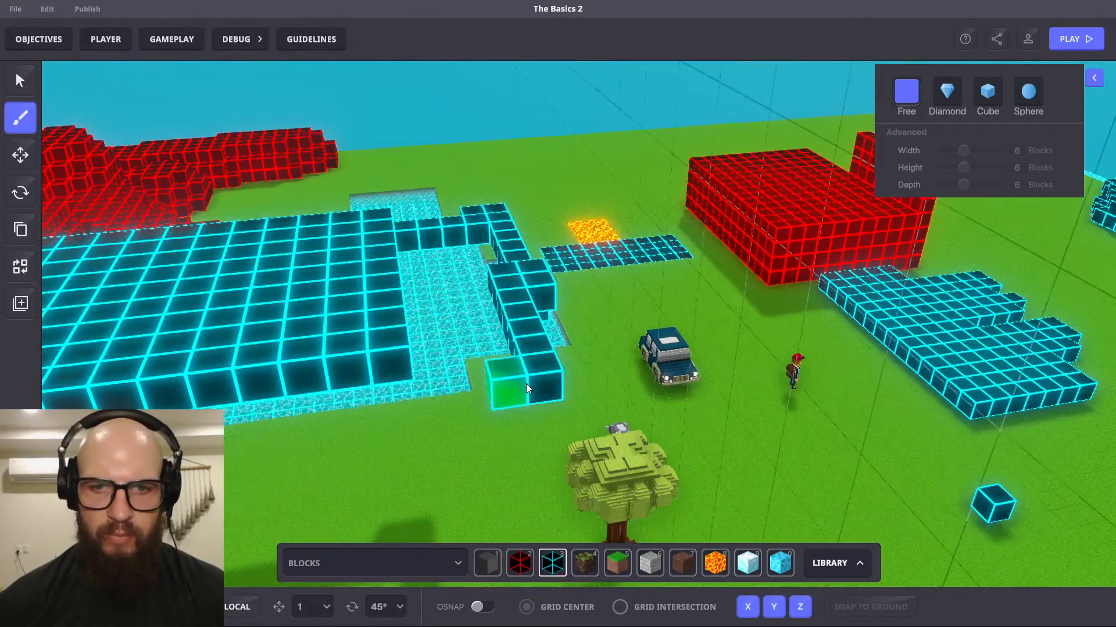
middle_click_drag(553, 390, 530, 381)
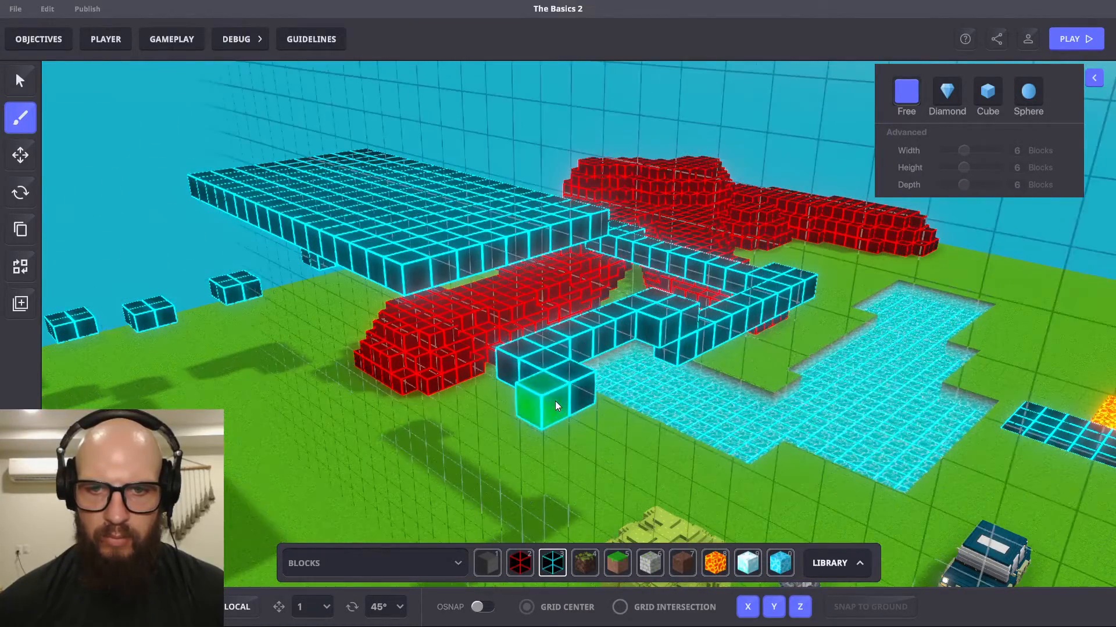
left_click(561, 366)
left_click(572, 364)
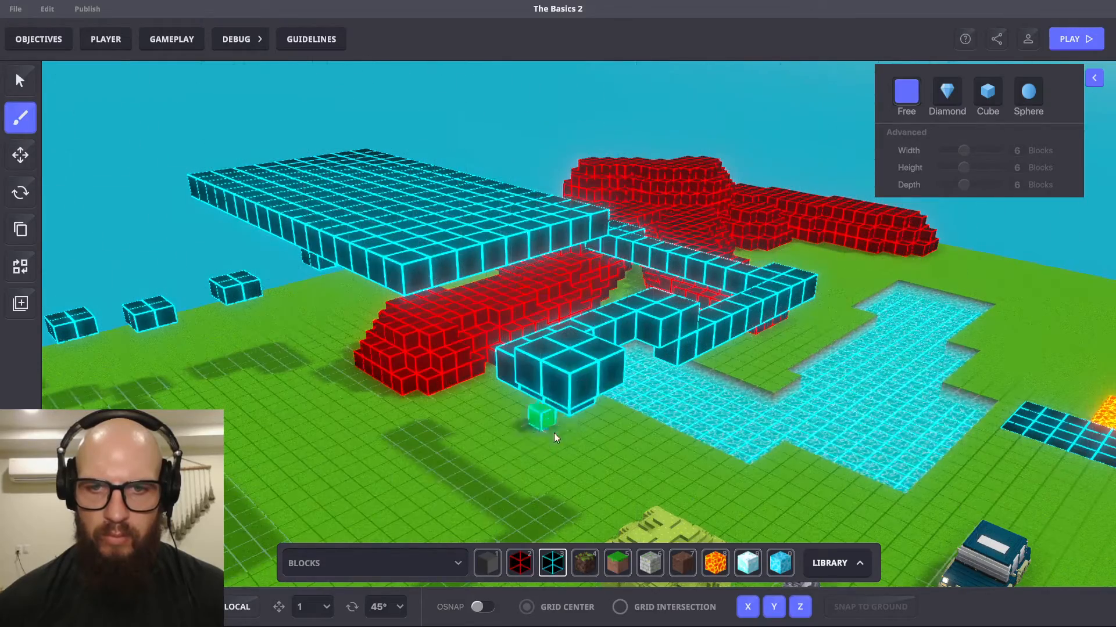
- Remove the blue blocks connecting the last 2×2 platform so it floats on its own
mouse_move(546, 381)
right_mouse_down()
mouse_move(556, 392)
mouse_move(550, 383)
right_mouse_up()
left_click_drag(542, 404, 410, 339)
right_click_drag(549, 357, 435, 280)
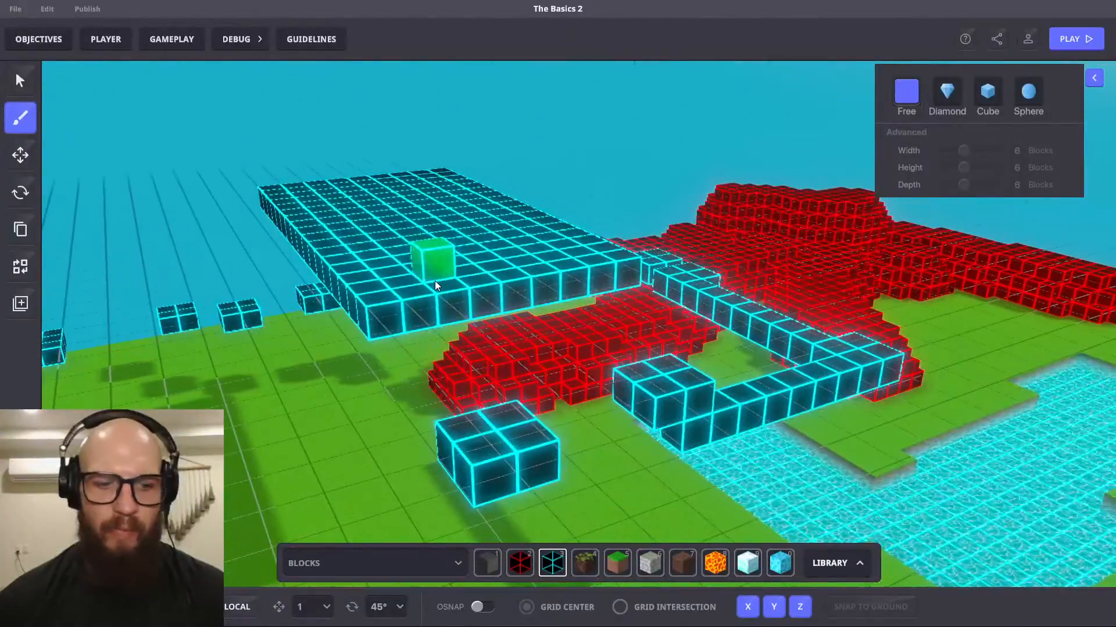
- Start playing the level, climb the stepped blue blocks, and jump across the first floating platforms to the red mound
key("Tab")
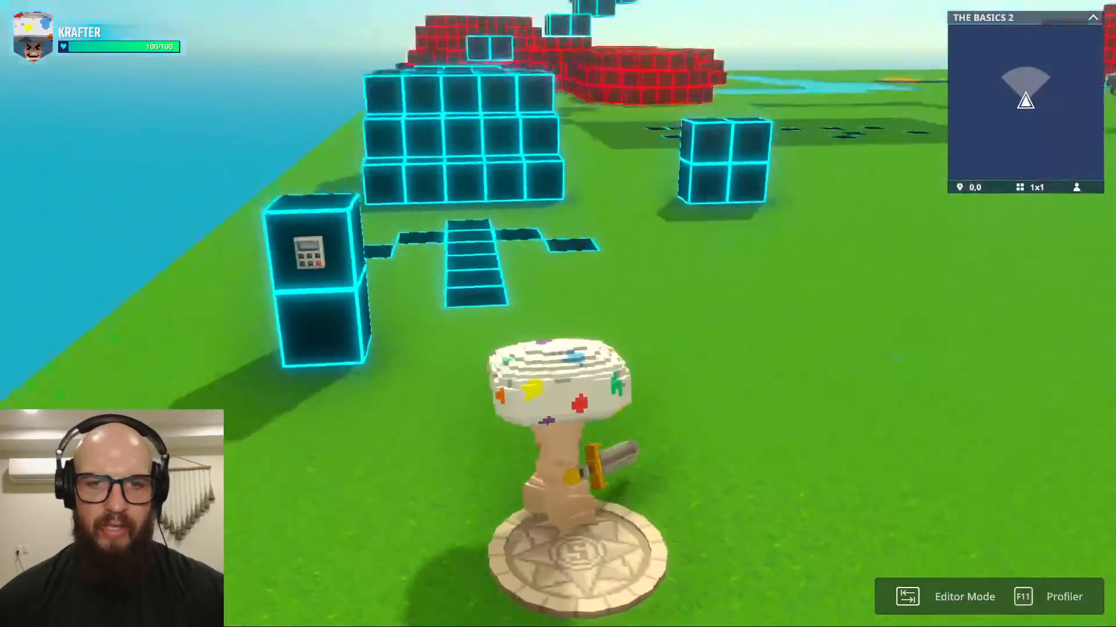
key("w")
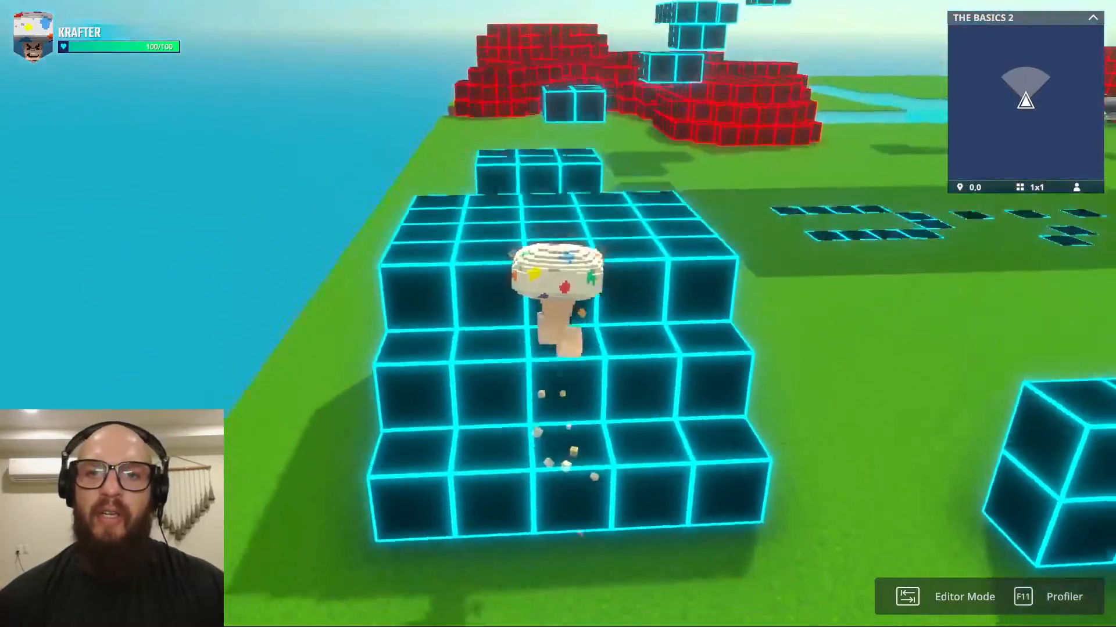
key("w")
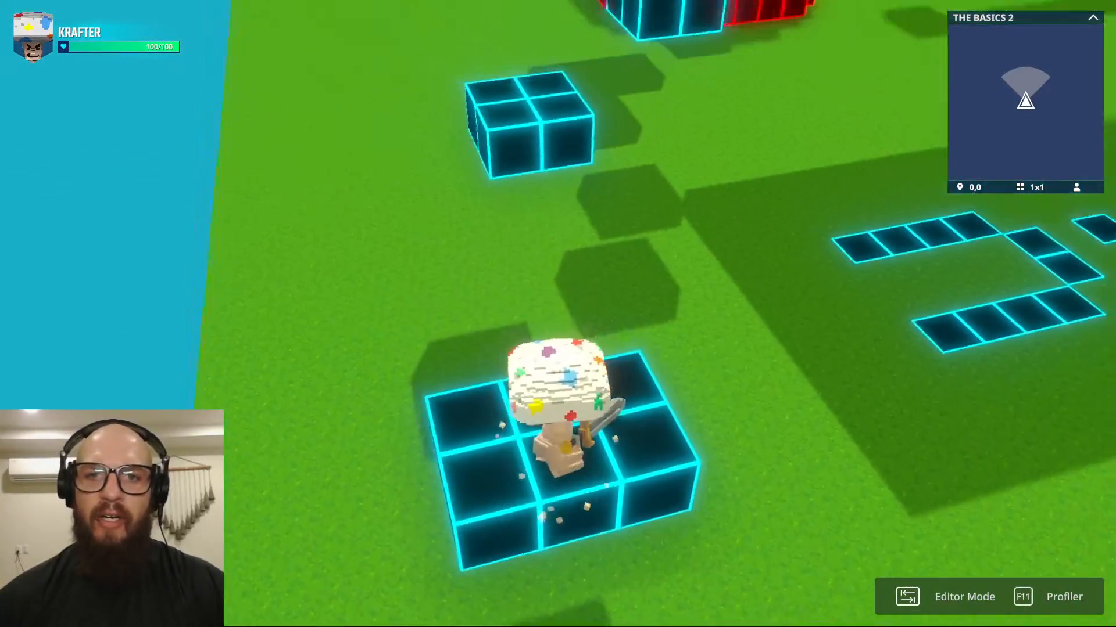
key("w")
key("space")
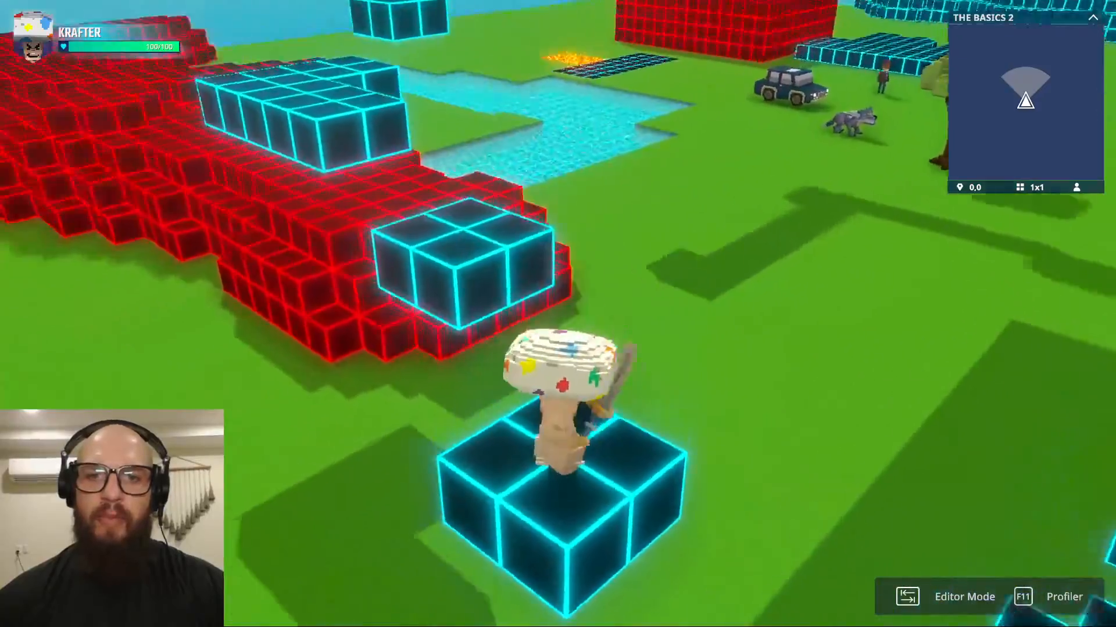
key("space")
key("w")
key("space")
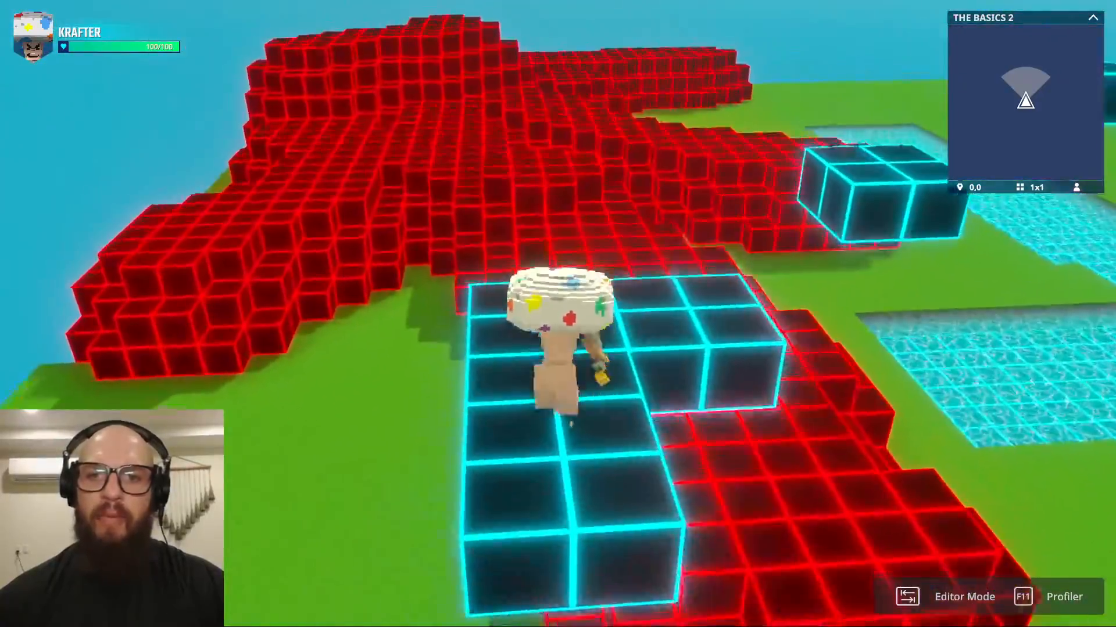
- Test the jumps from the platforms above the red mound over the water pool toward the following platforms
key("w")
key("space")
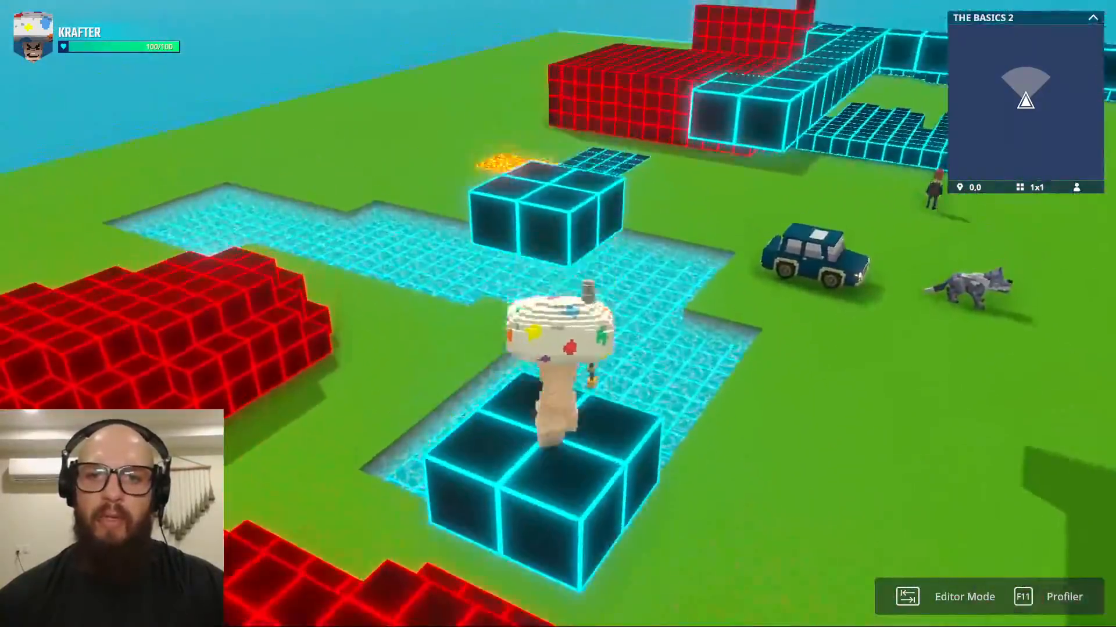
key("w")
key("space")
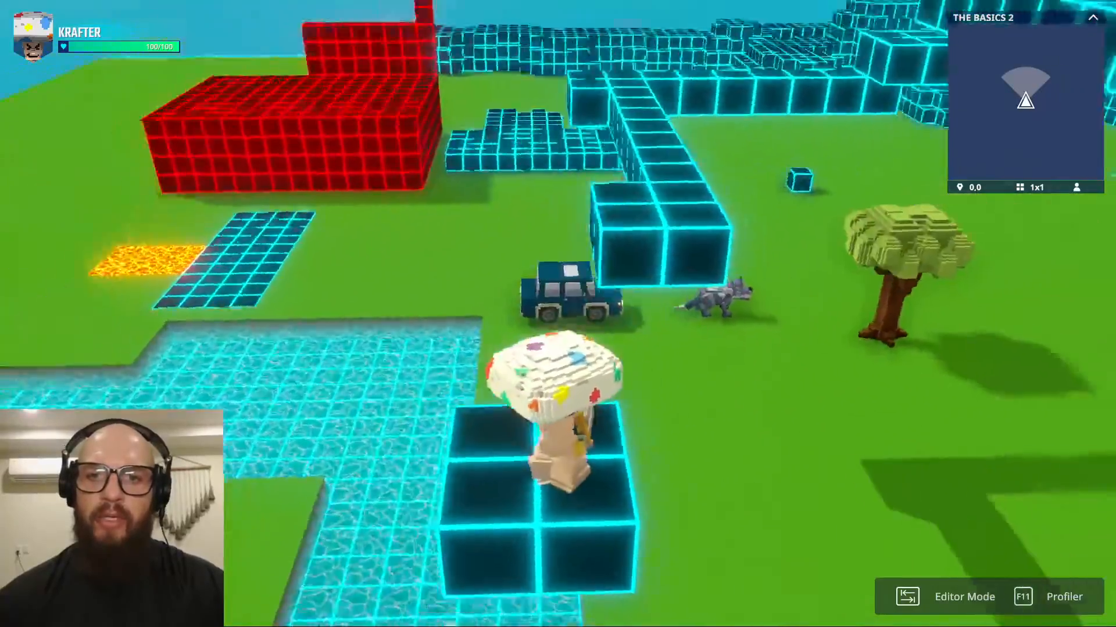
key("w")
key("space")
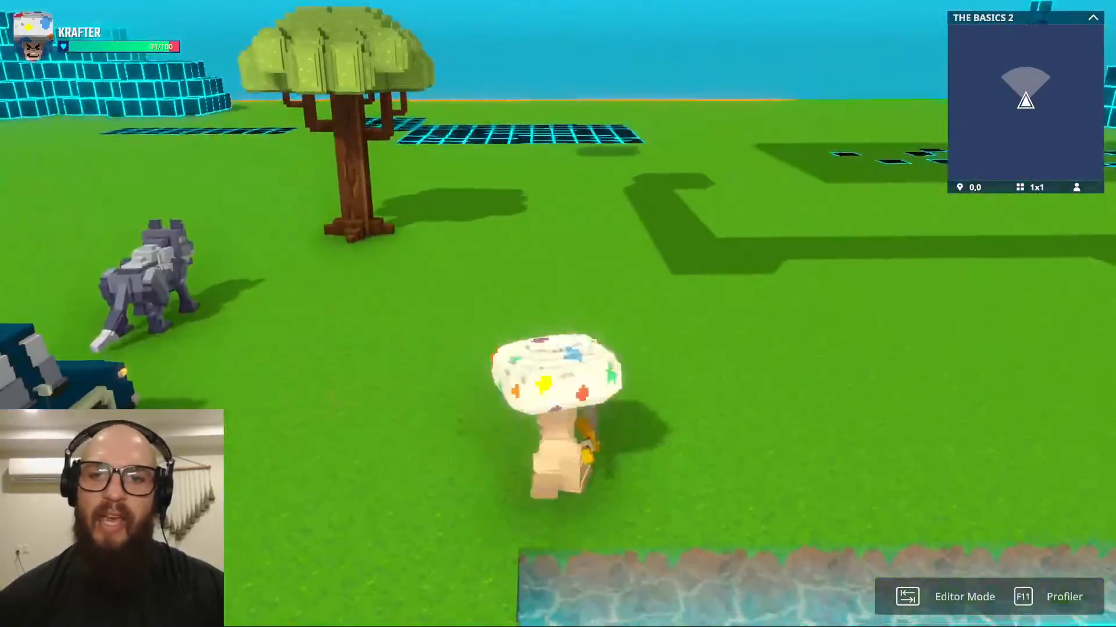
- Run back to the stepped blue blocks, climb them, and try the jumps toward the first floating platforms
key("w")
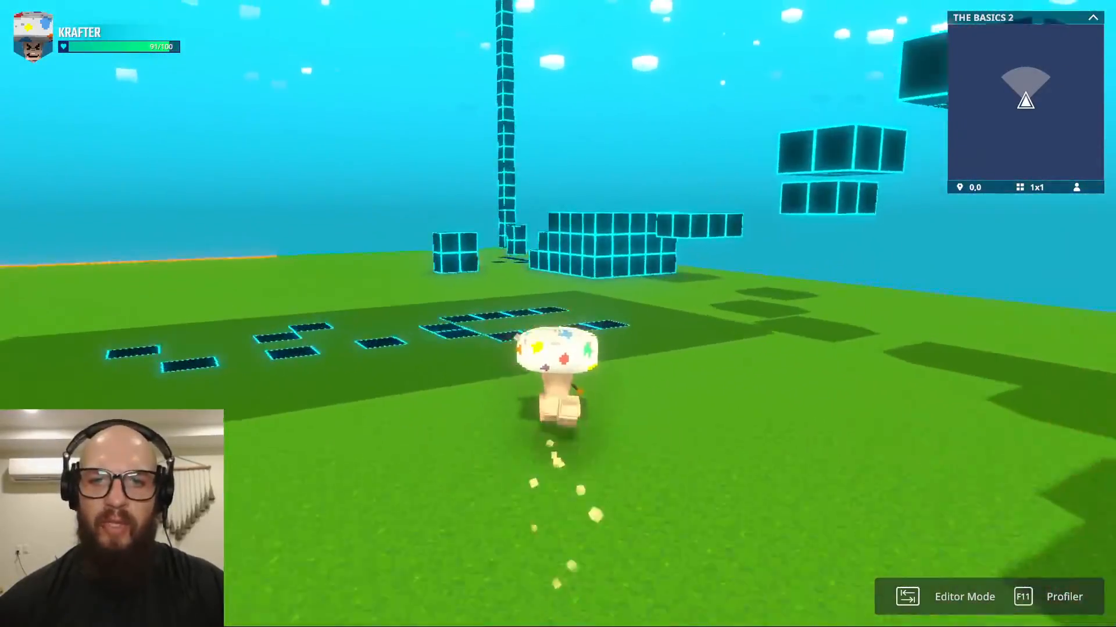
key("w")
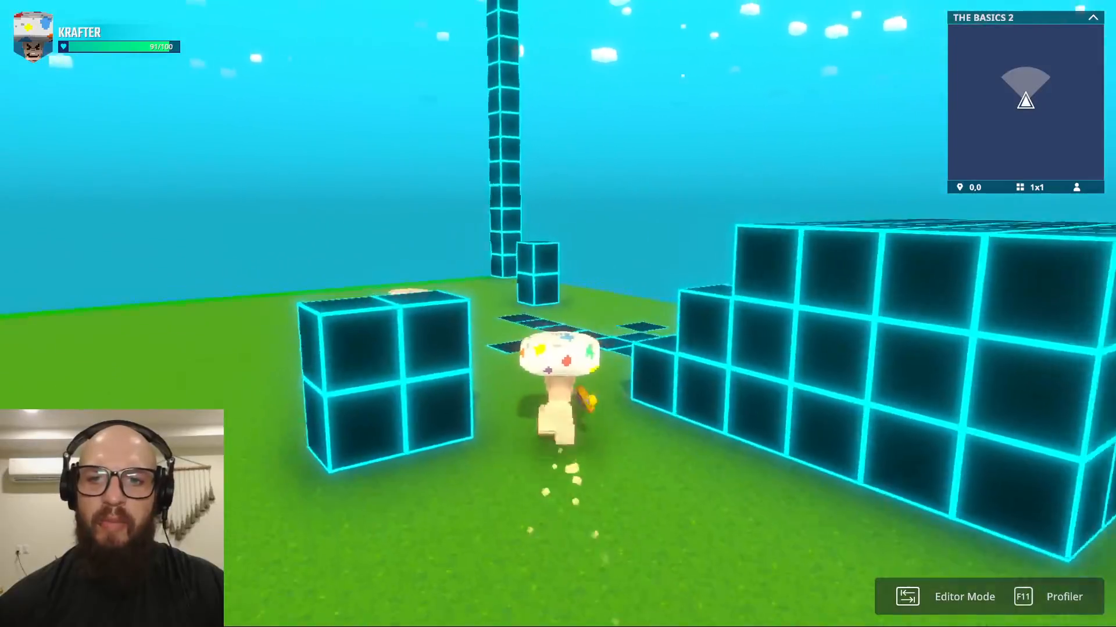
key("space")
key("space")
key("w")
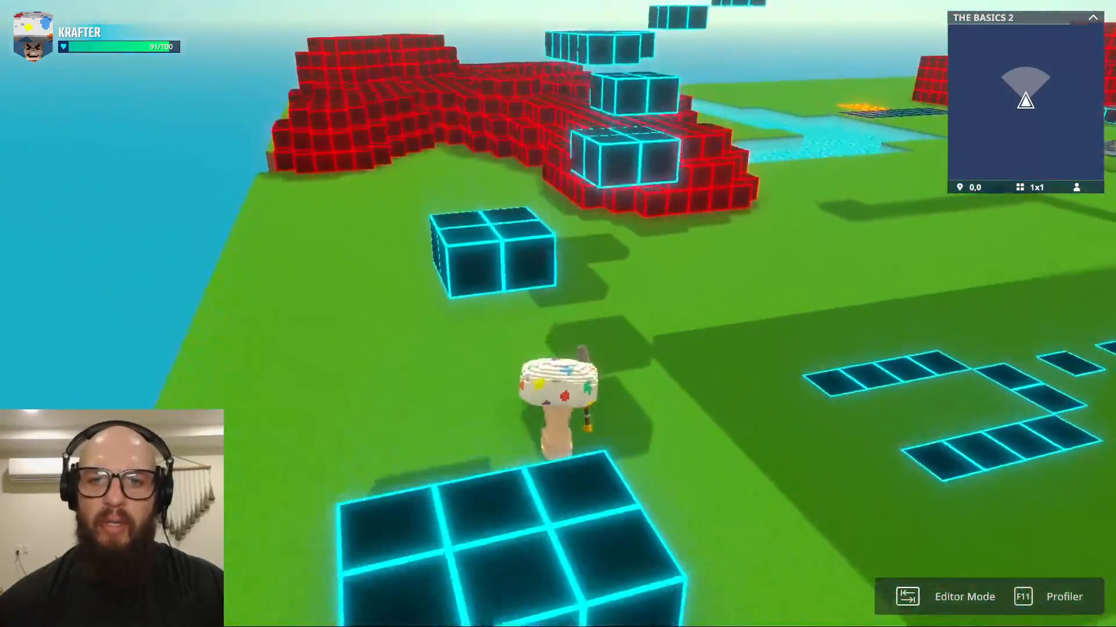
key("w")
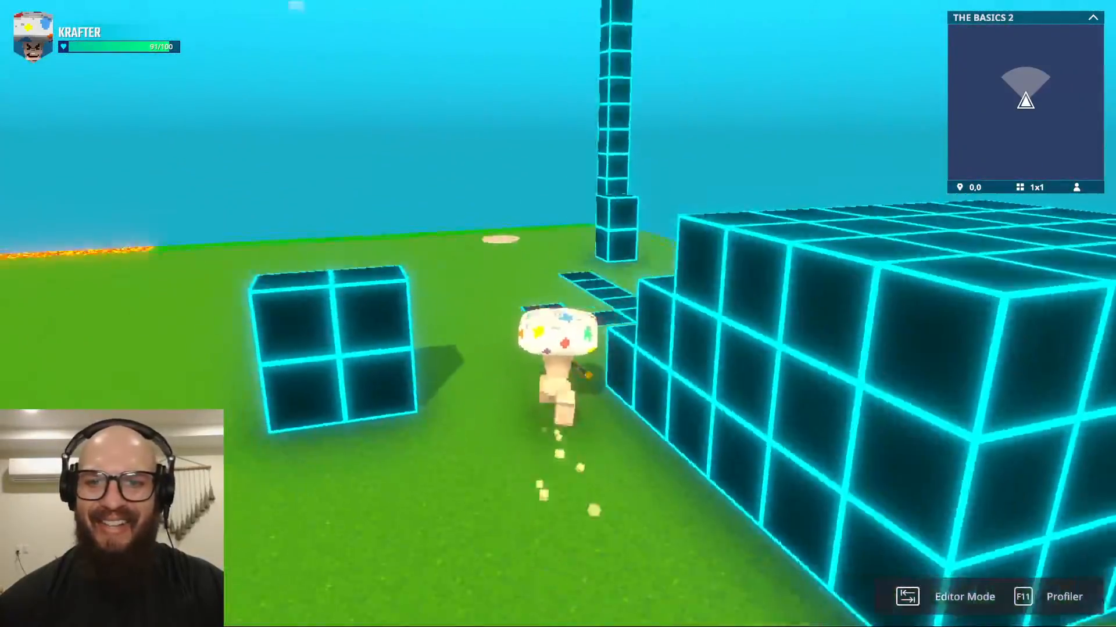
- Climb the stepped blue blocks again and test the jumps up to the 2×2 platform before the red mound
key("space")
key("w")
key("space")
key("space")
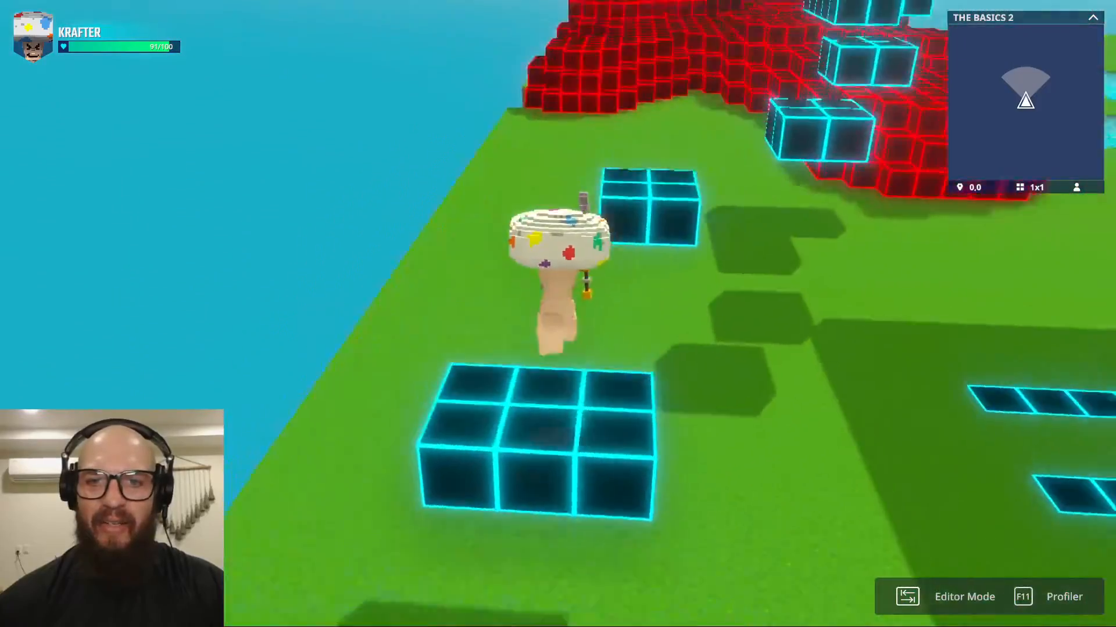
key("w")
key("space")
key("space")
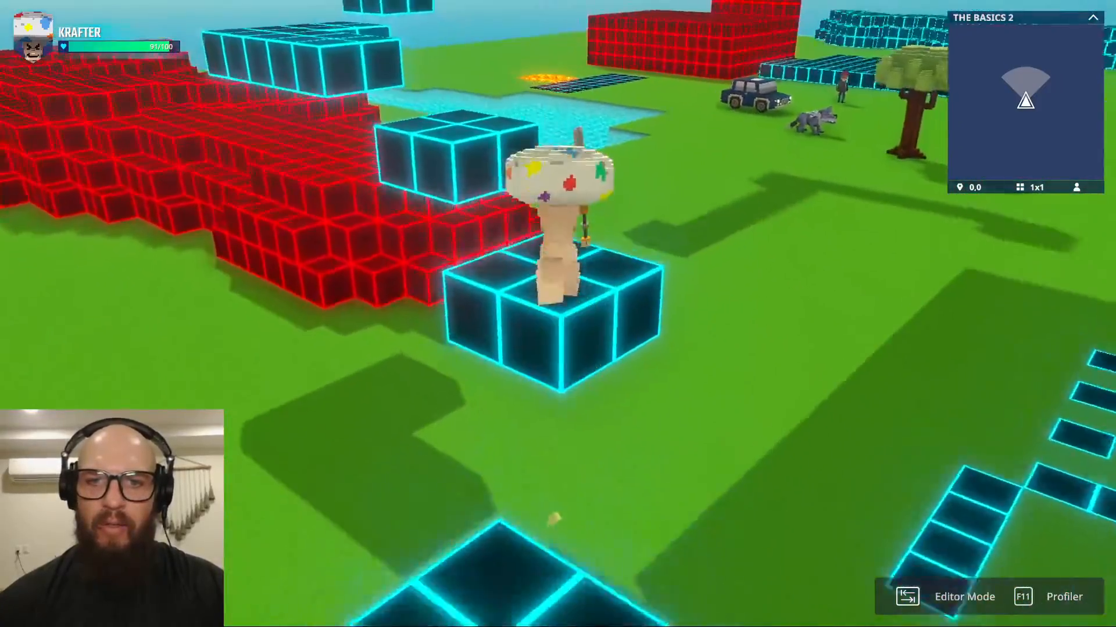
- Test the jumps over the platforms above the red mound, and return to editing the level
key("w")
key("space")
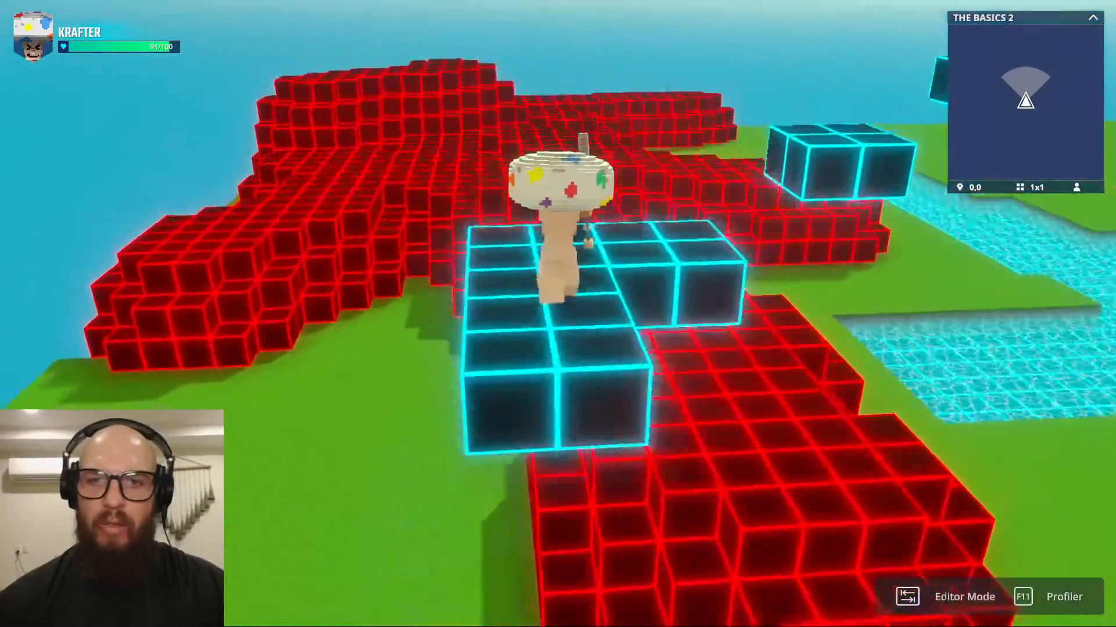
key("space")
key("w")
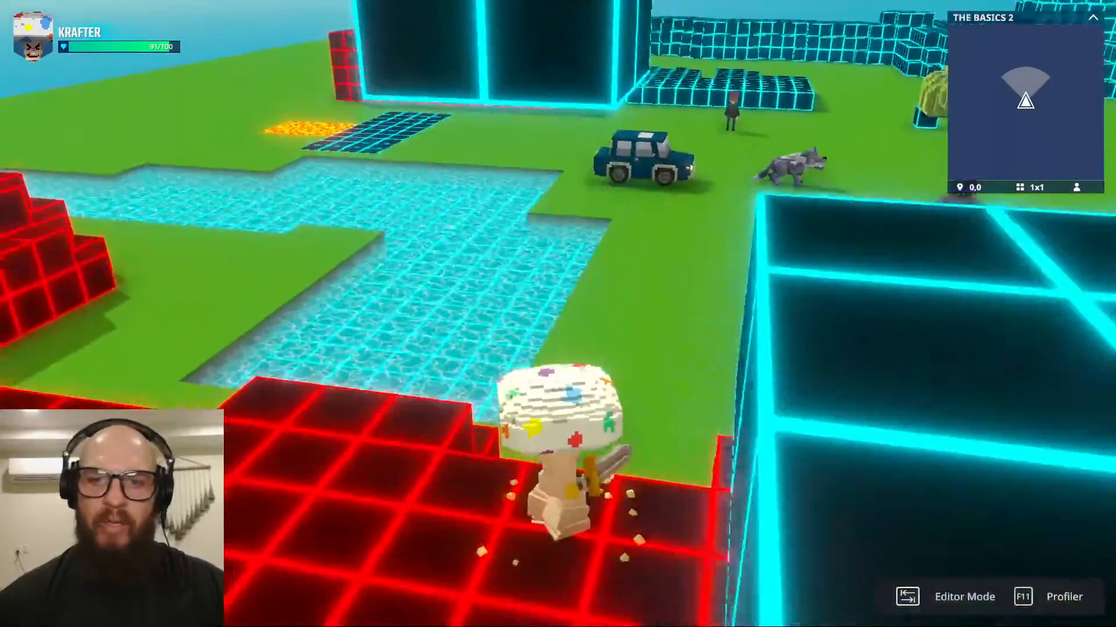
key("Tab")
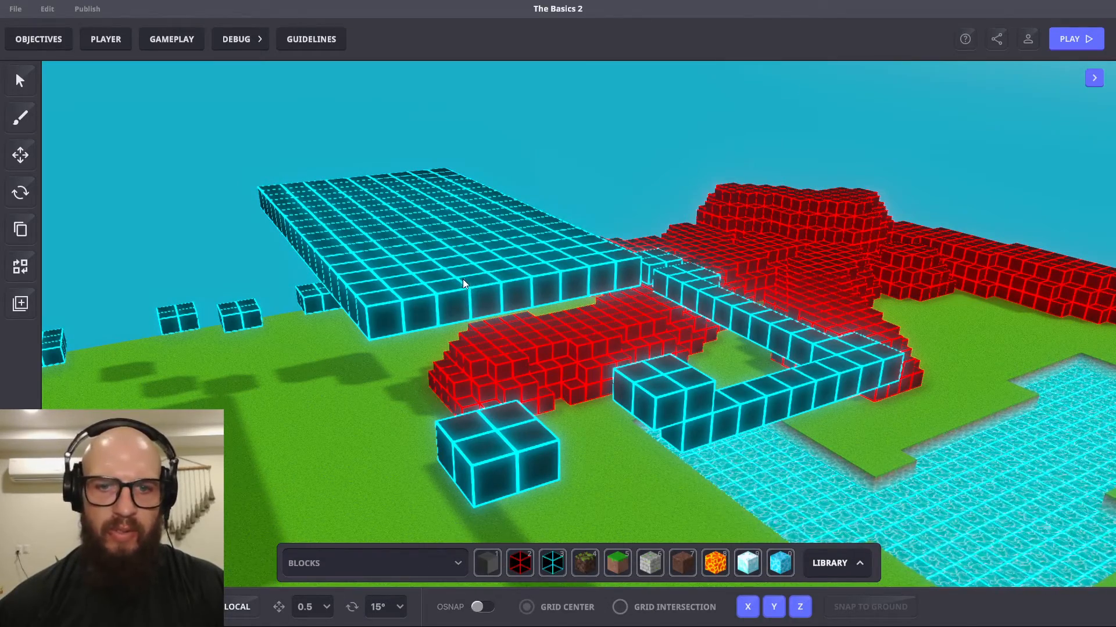
- Place a Logic Asset on the large blue platform near its edge with a movement snap of 1, and select it
left_click(858, 564)
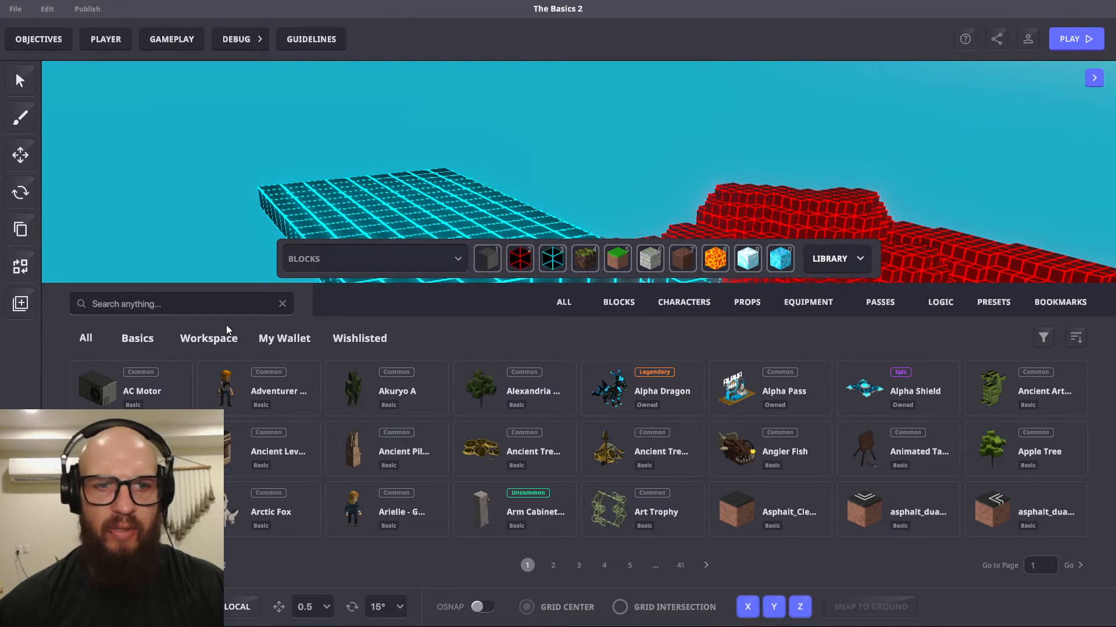
left_click(940, 303)
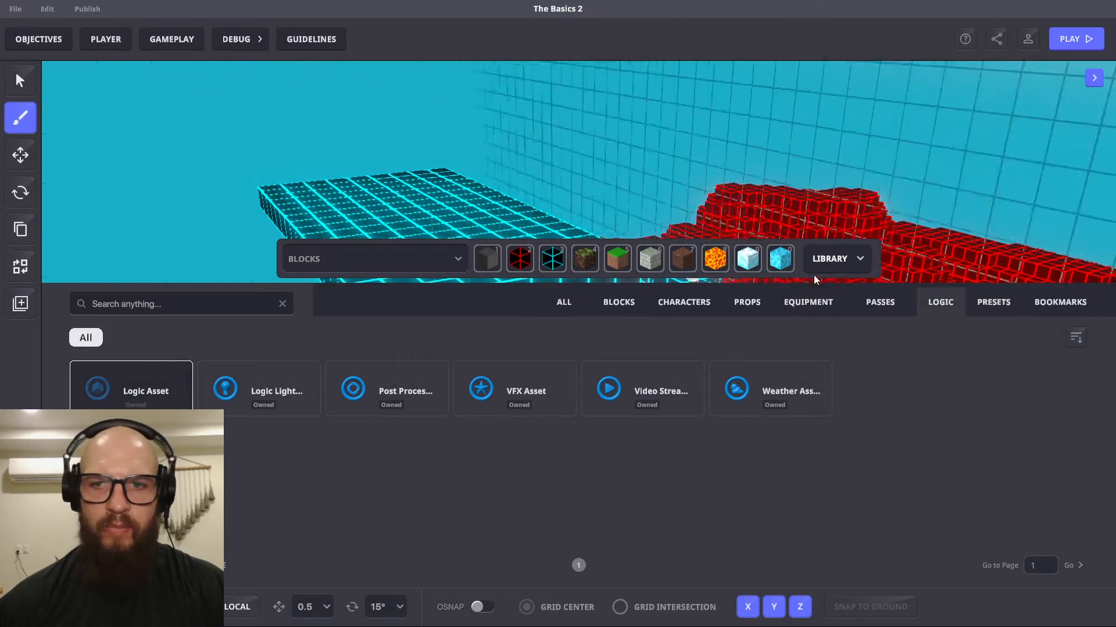
left_click(859, 260)
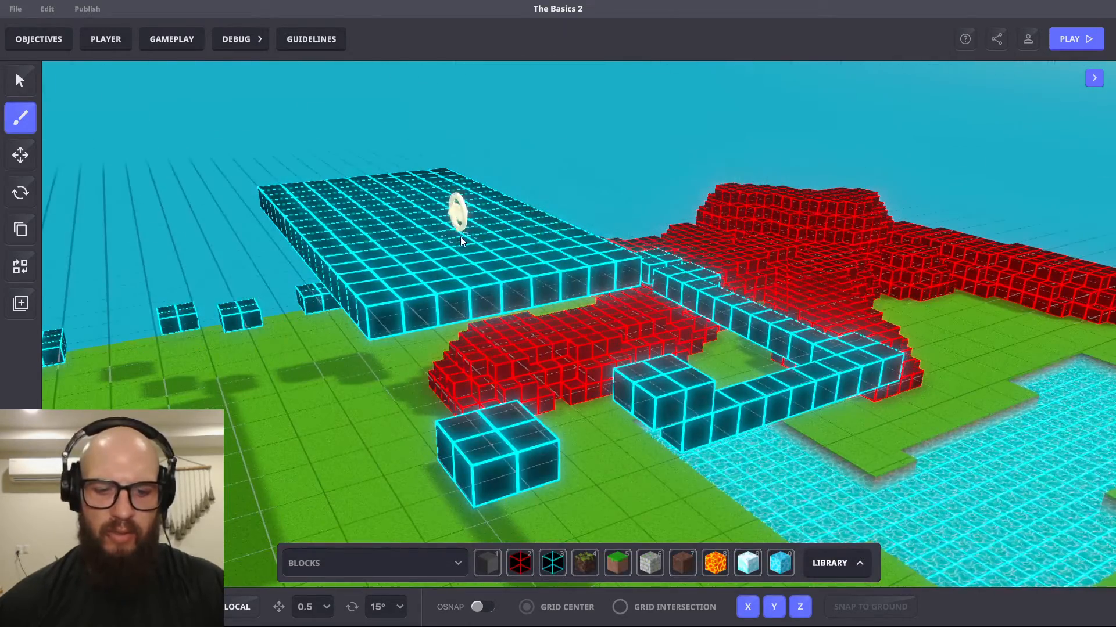
key("ctrl")
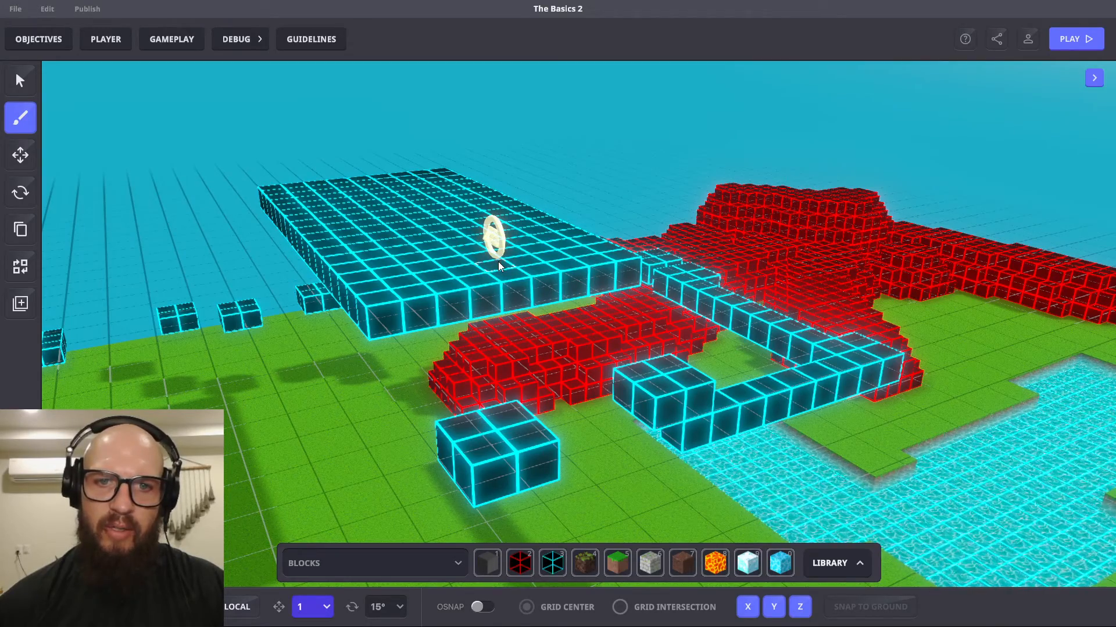
left_click(498, 262)
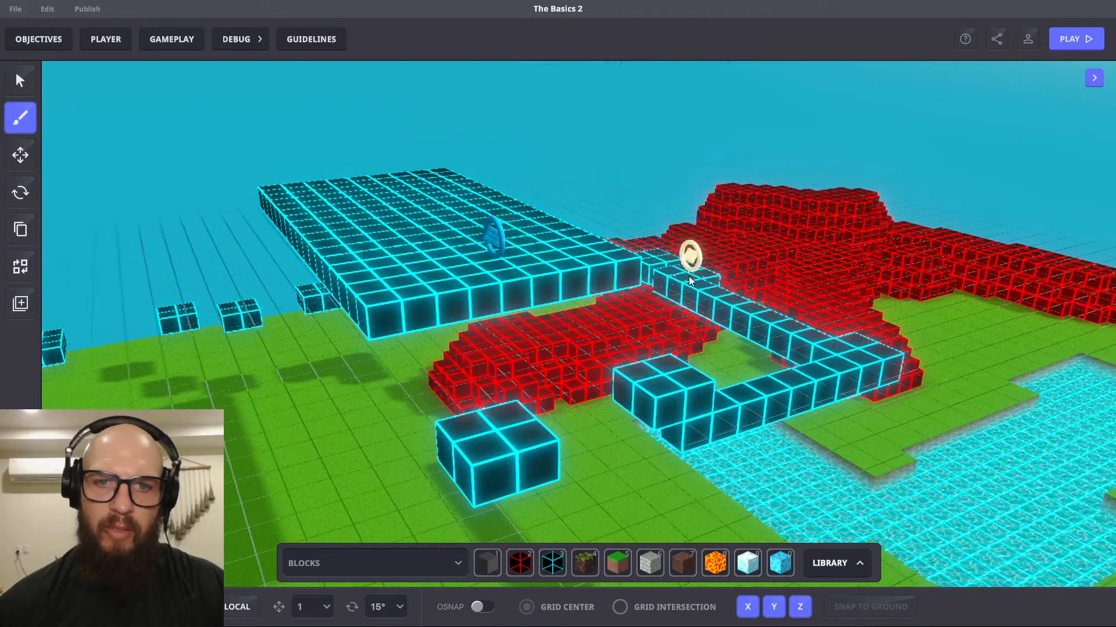
left_click(20, 156)
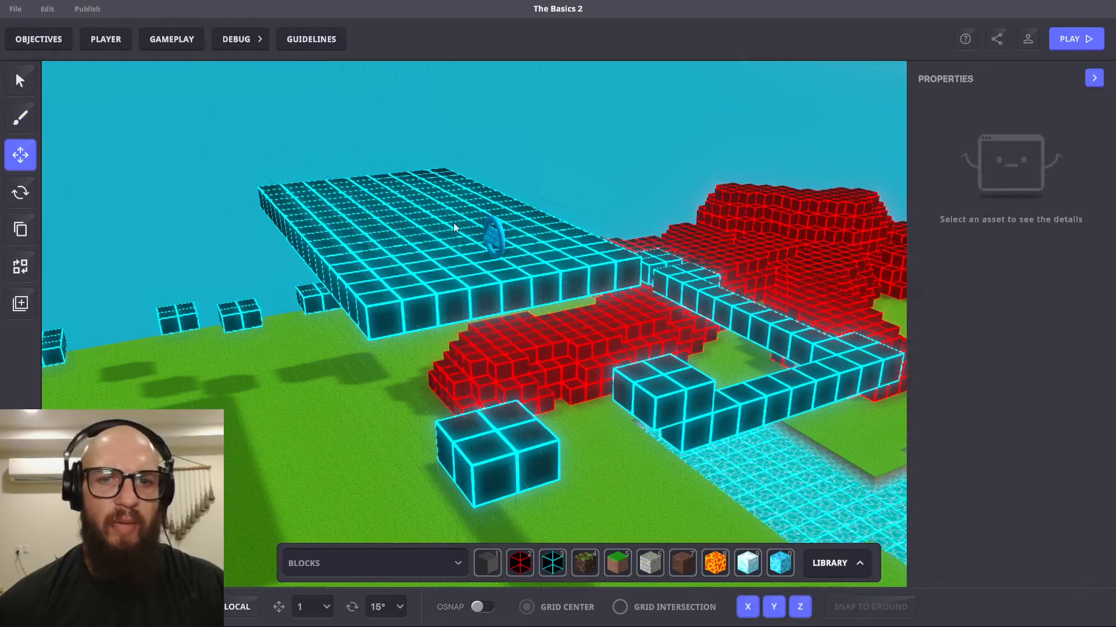
left_click(489, 243)
scroll(1048, 378, "down", 3)
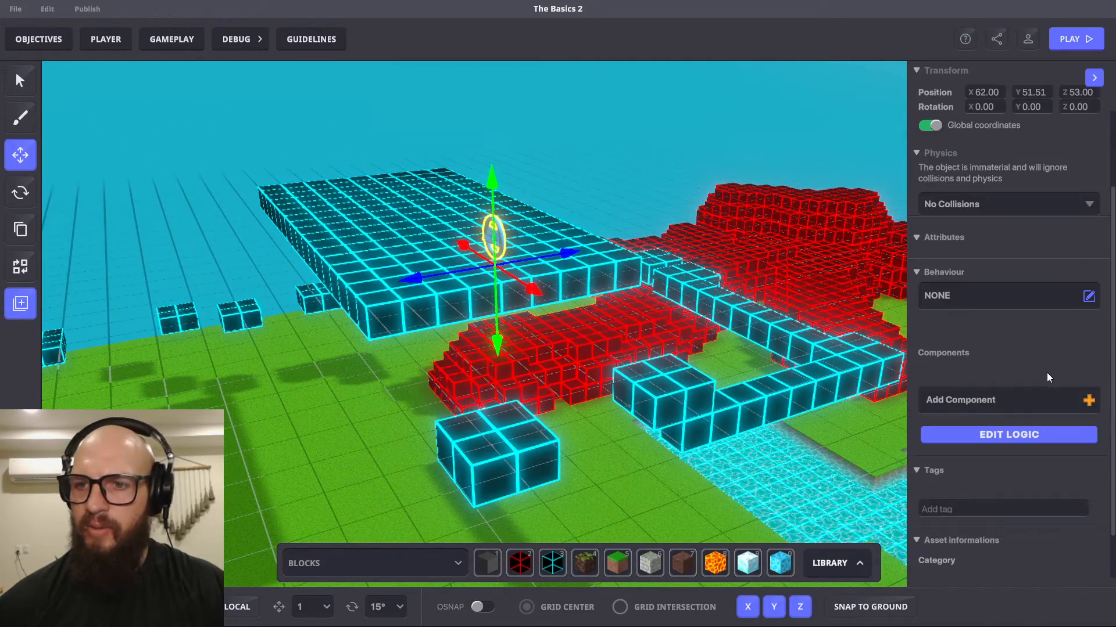
left_click(1061, 406)
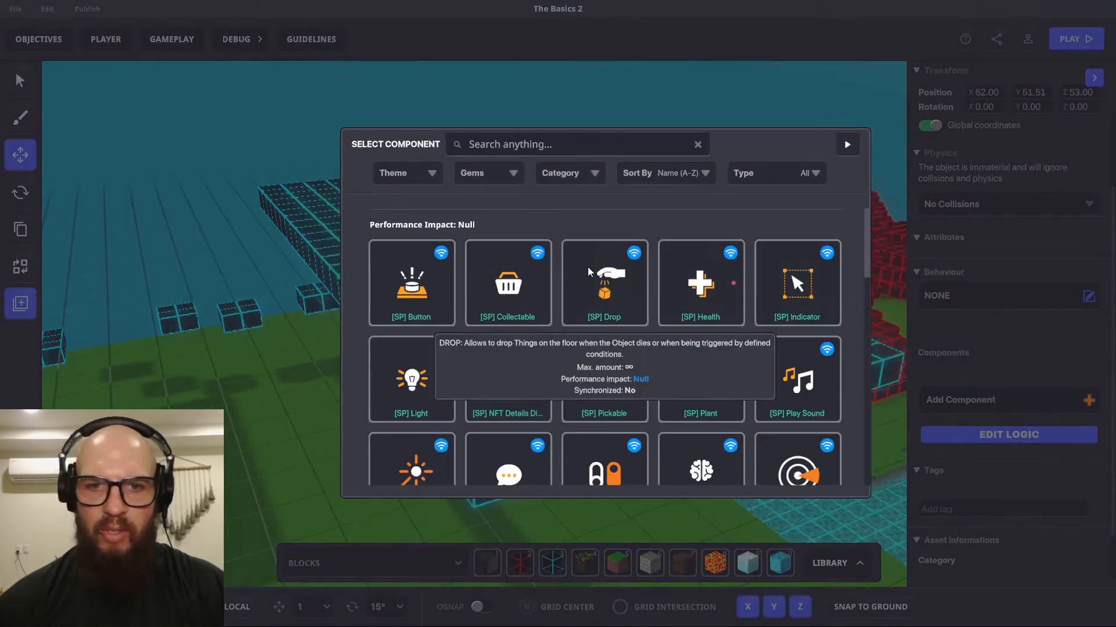
scroll(684, 262, "down", 10)
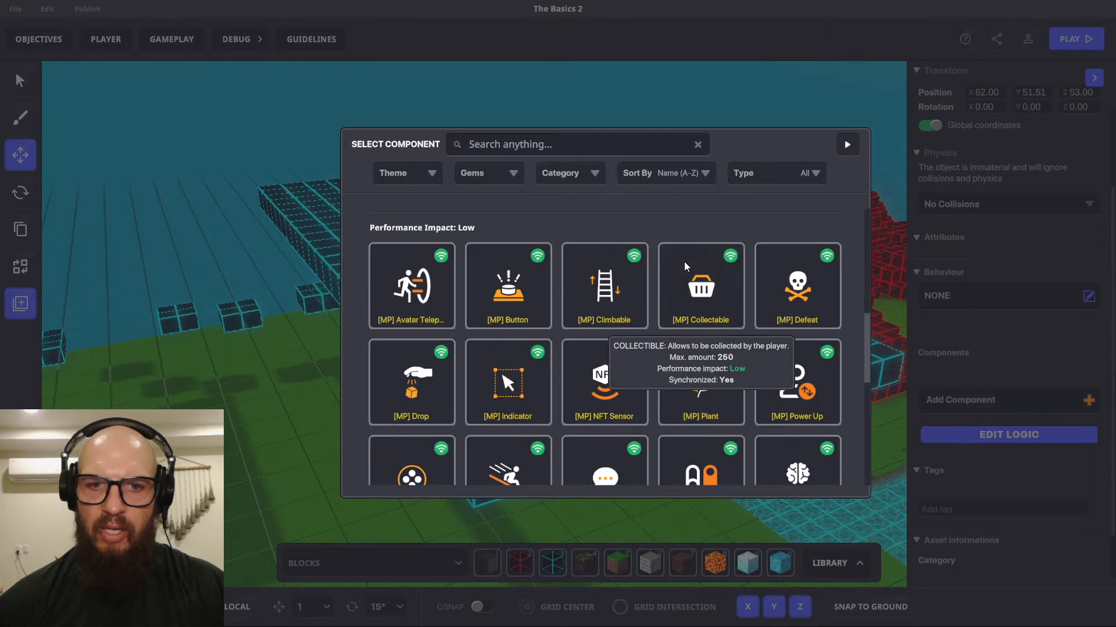
scroll(741, 312, "down", 4)
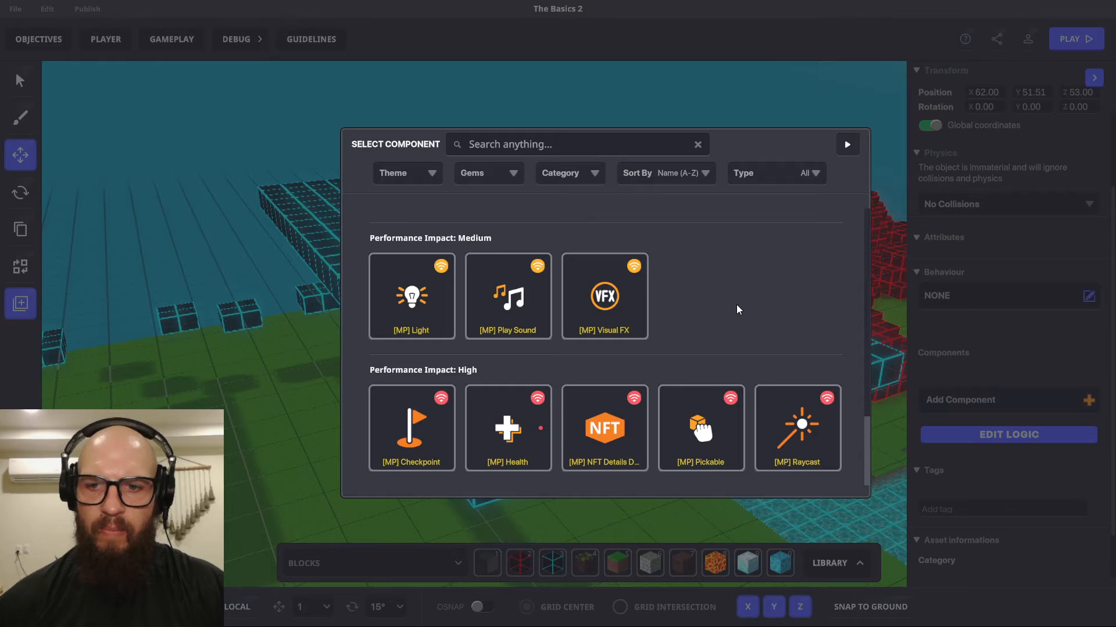
left_click(850, 145)
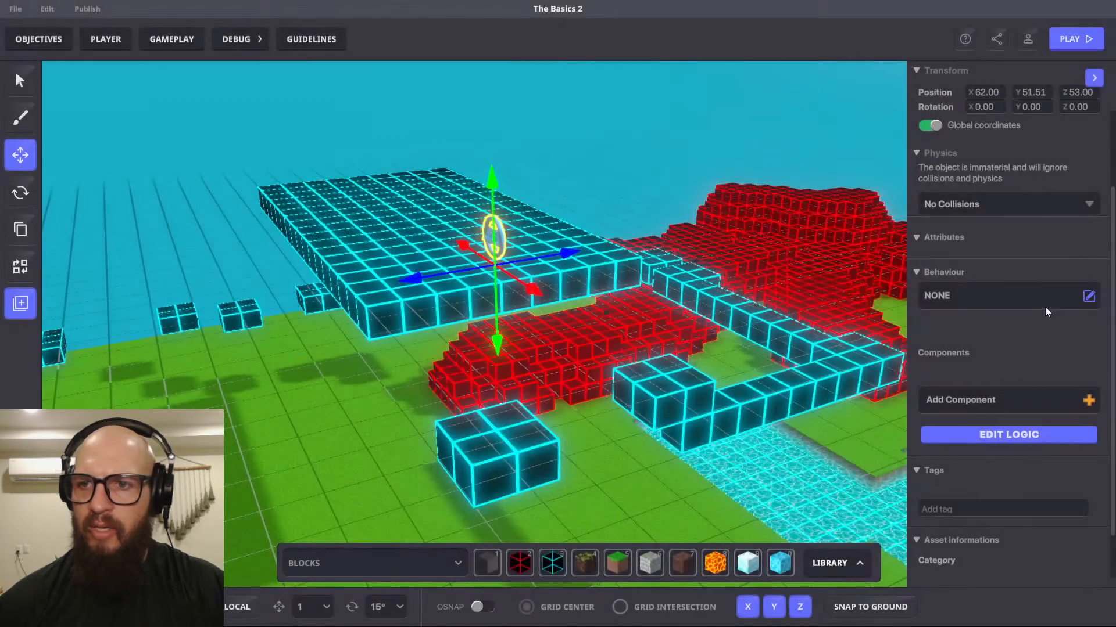
- Find the message behaviours and assign the [MP] Message Broadcaster behaviour to the Logic Asset
left_click(1051, 295)
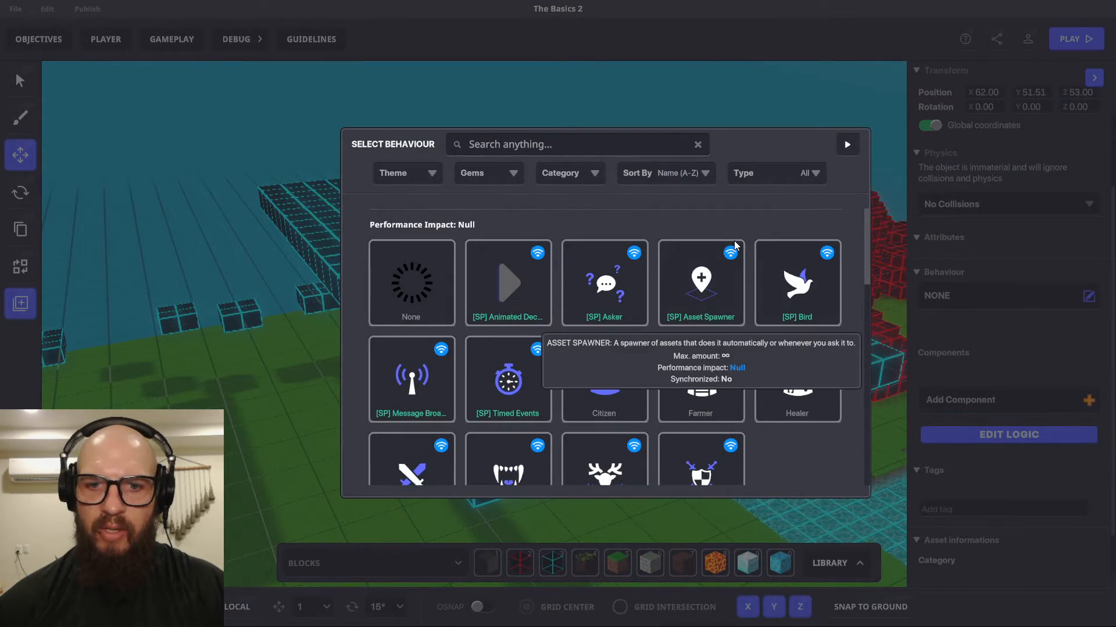
scroll(734, 240, "down", 8)
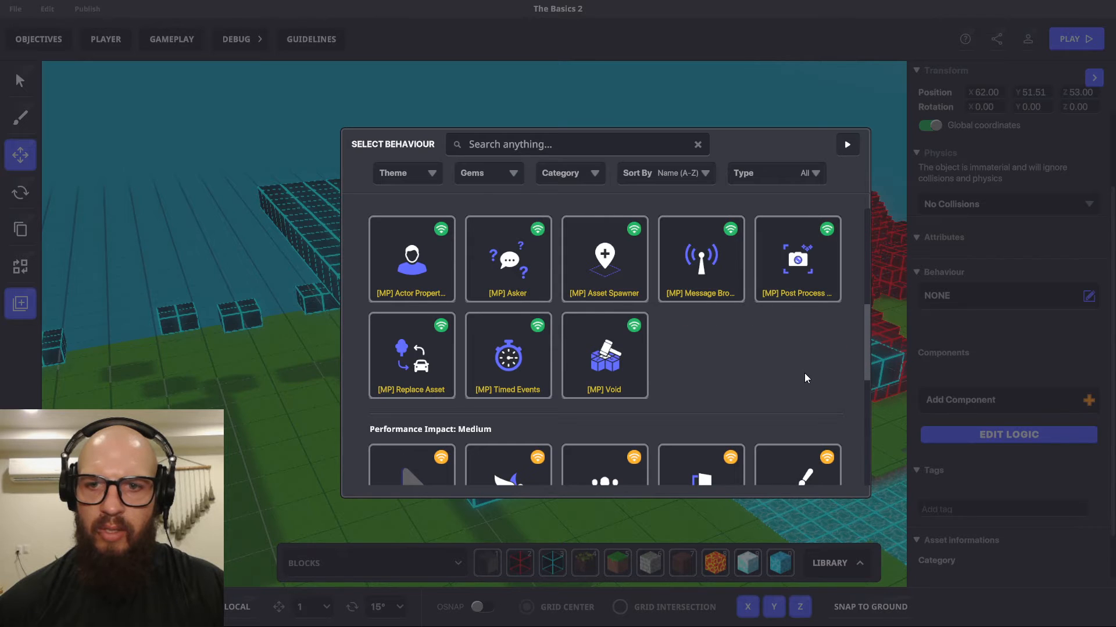
mouse_move(689, 272)
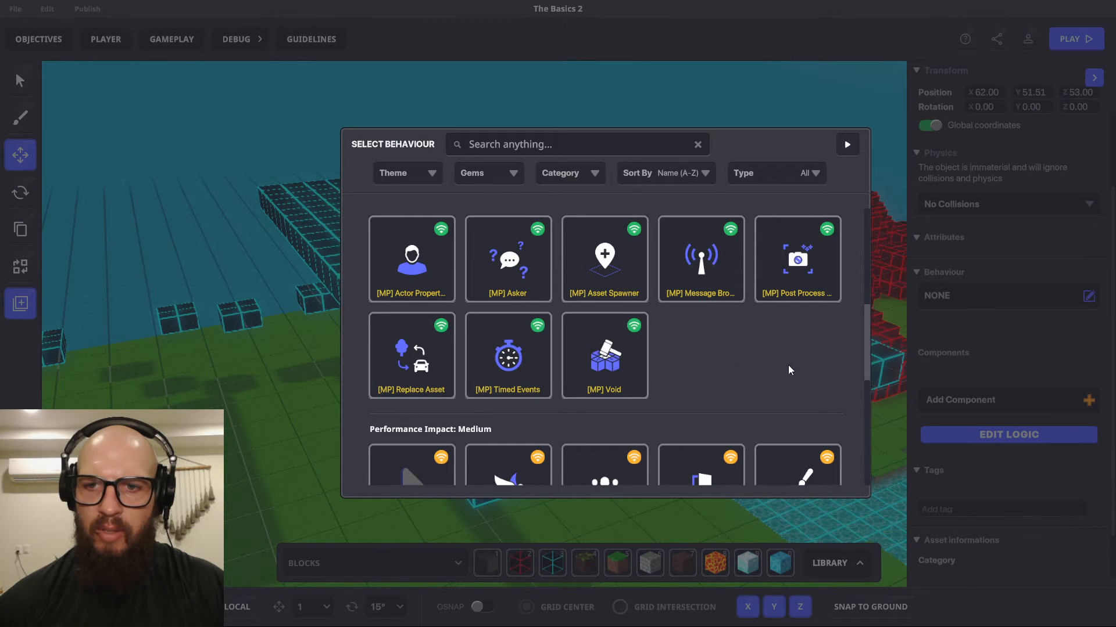
scroll(797, 355, "down", 4)
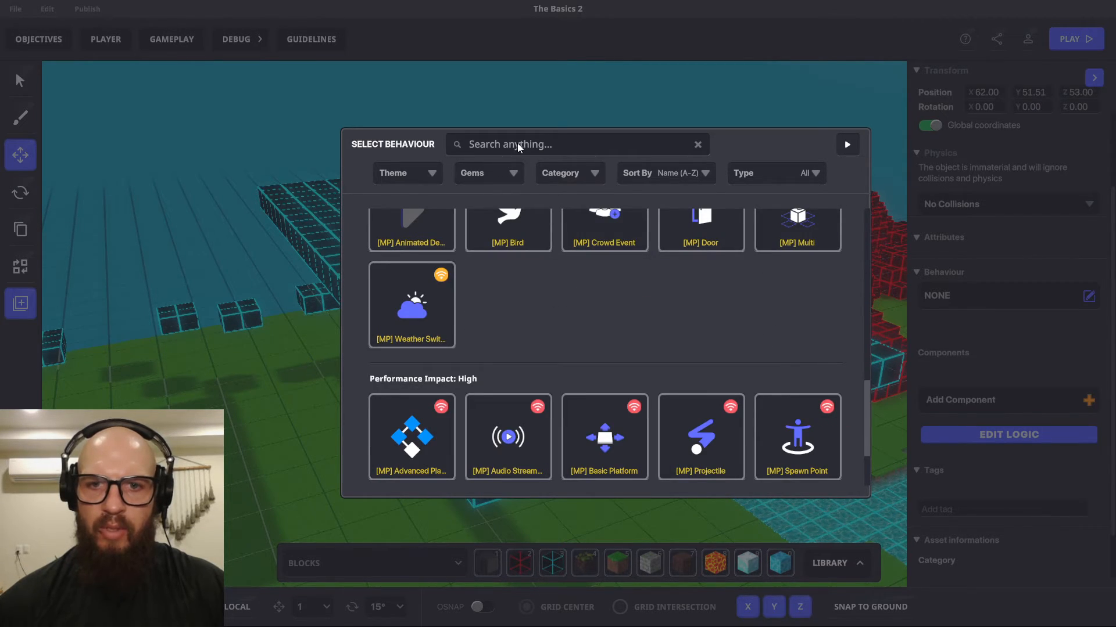
scroll(732, 301, "up", 2)
mouse_move(599, 226)
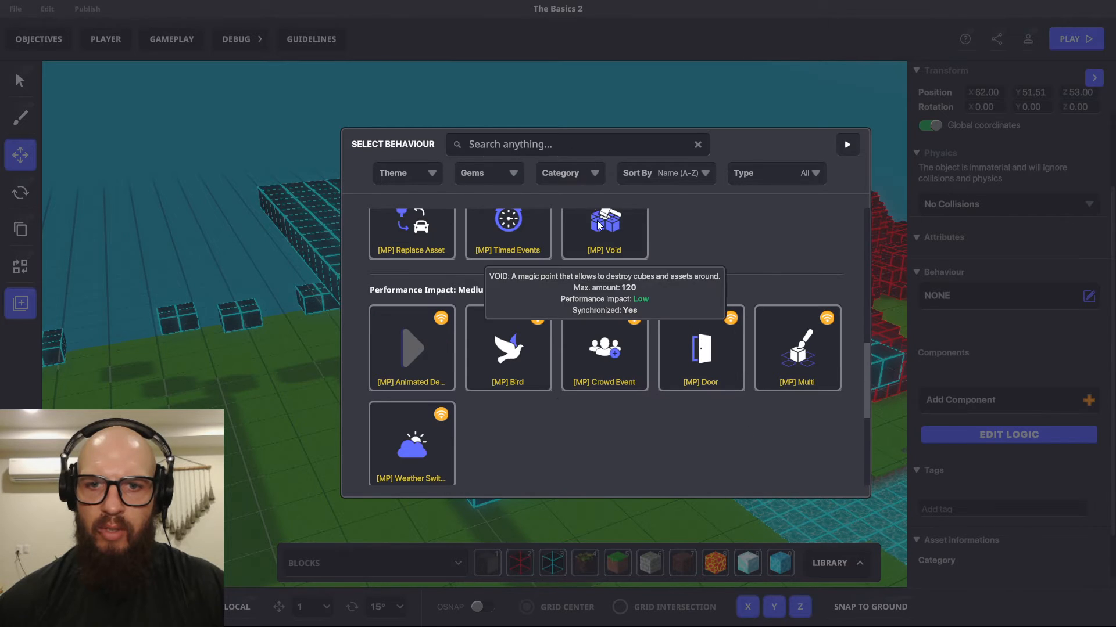
left_click(540, 144)
type("ME")
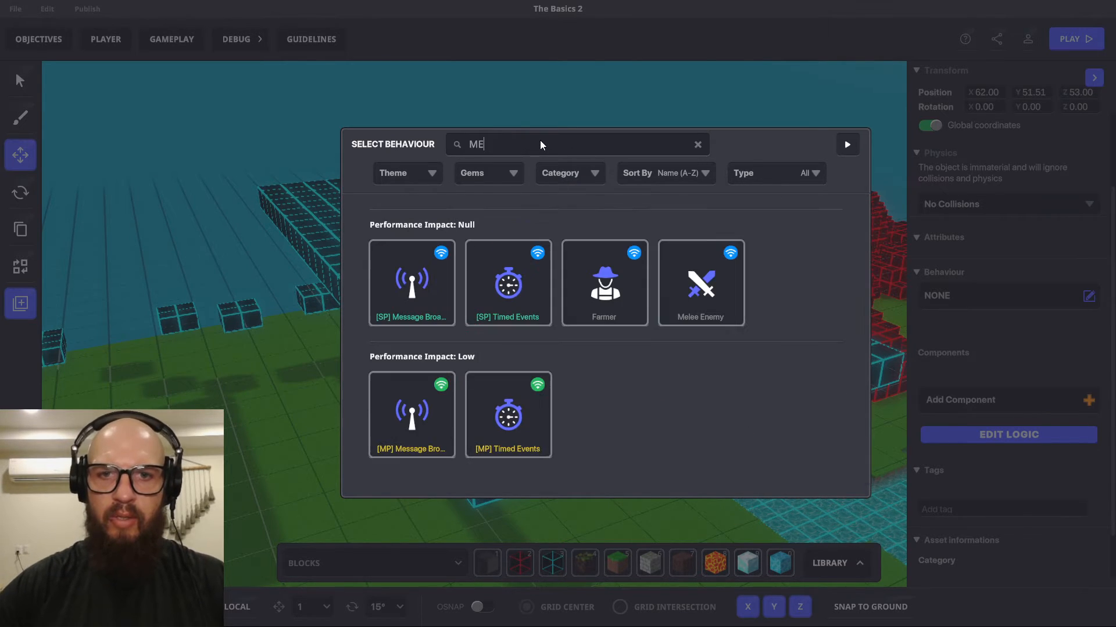
mouse_move(430, 250)
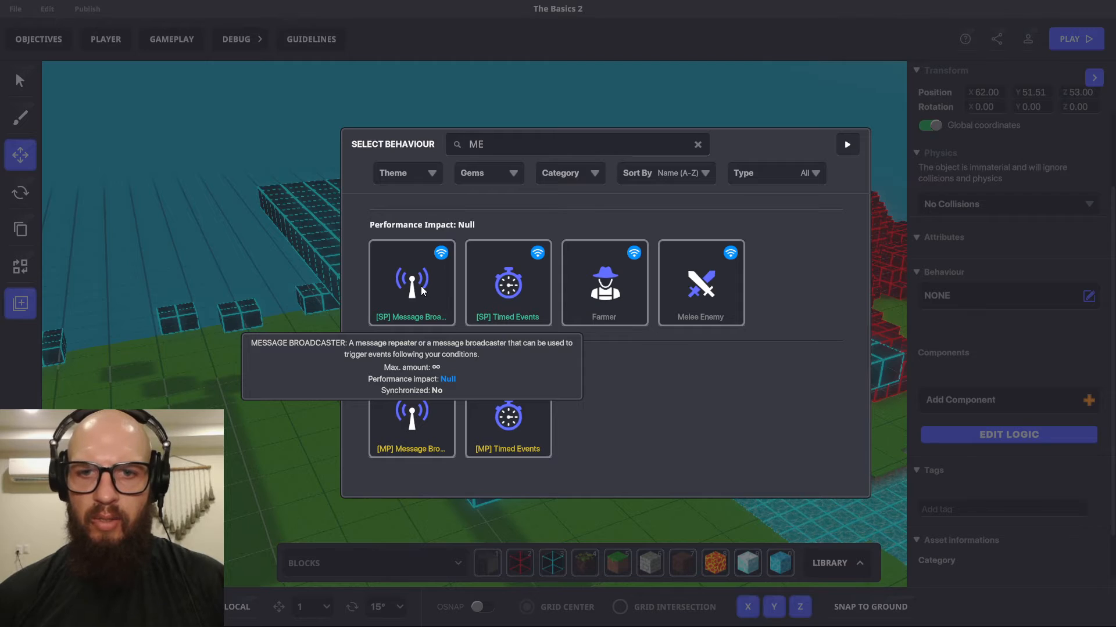
left_click(698, 144)
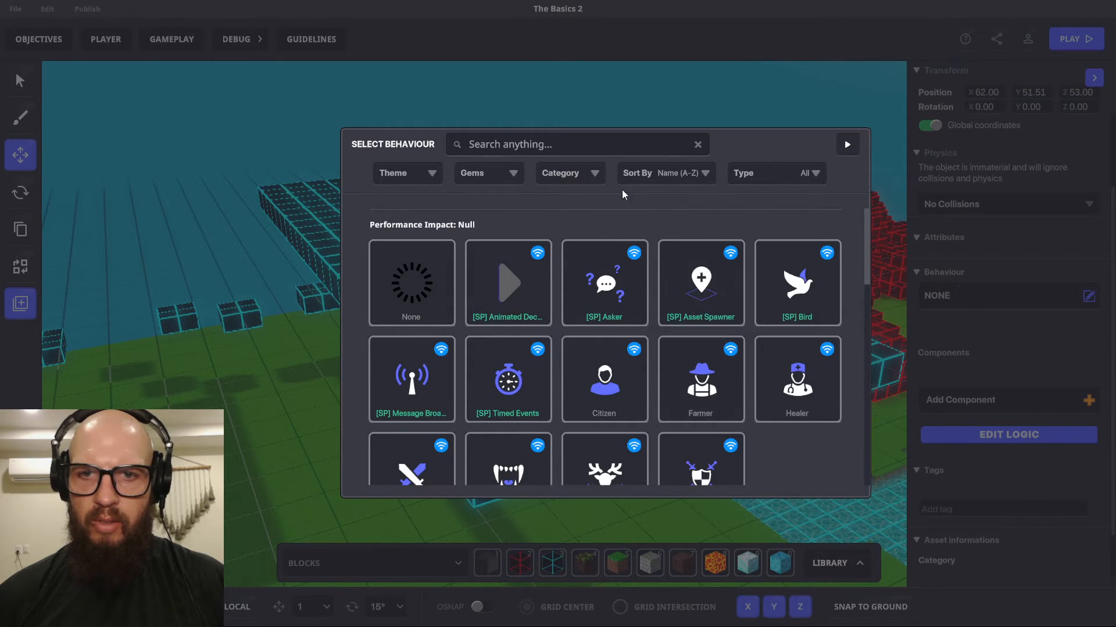
type("MES")
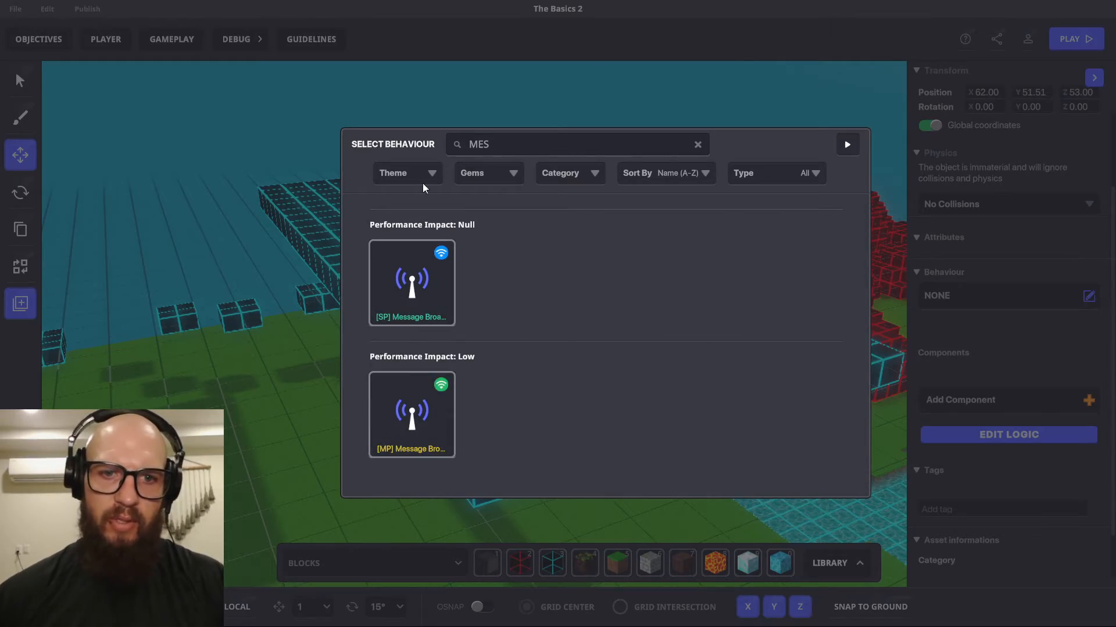
left_click(423, 399)
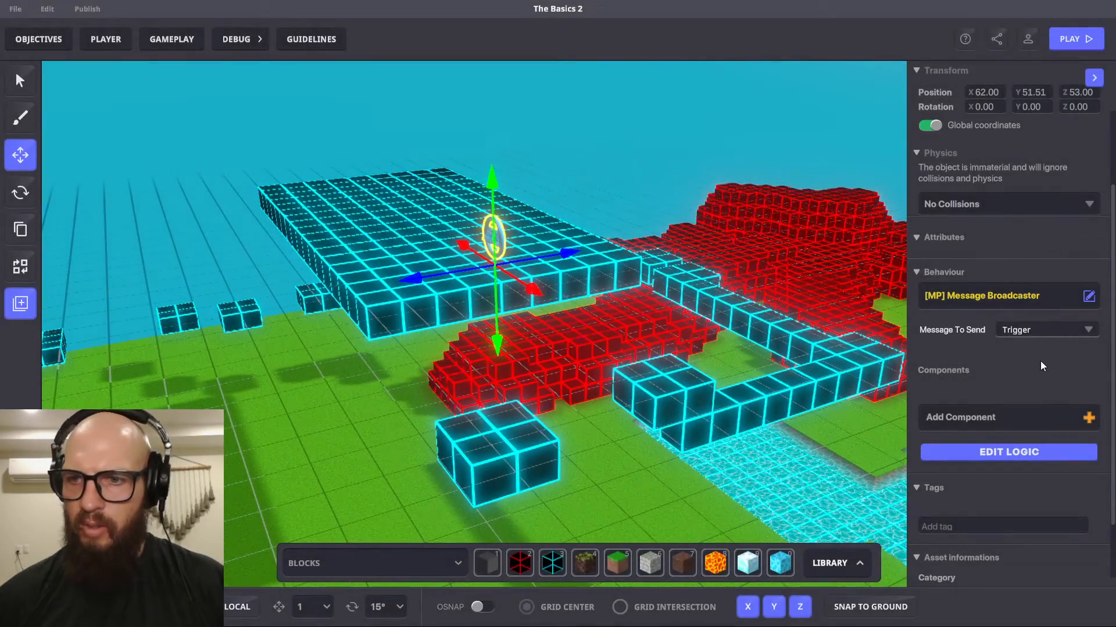
- Set the Message Broadcaster's broadcast type to All and its message to send to END.PARKOUR.QUEST
left_click(1046, 452)
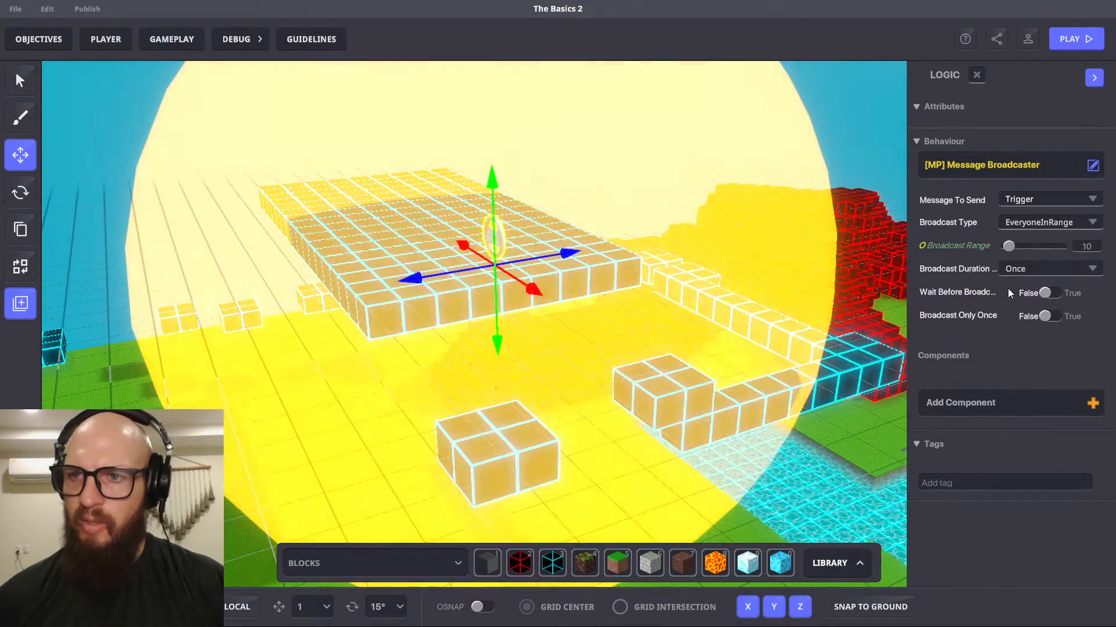
left_click(1087, 224)
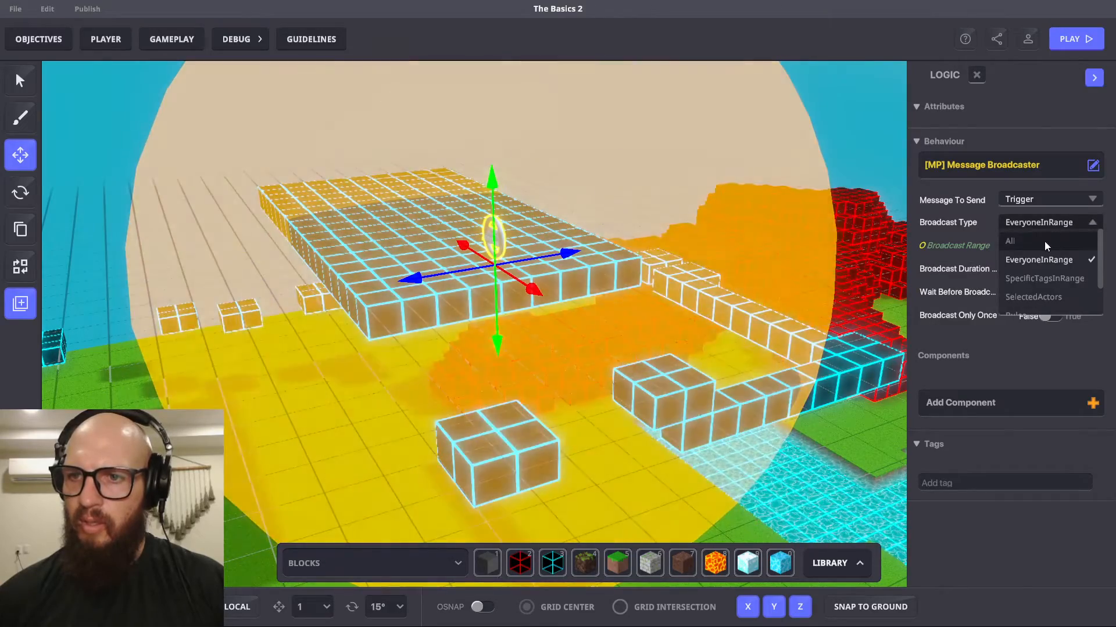
left_click(1044, 242)
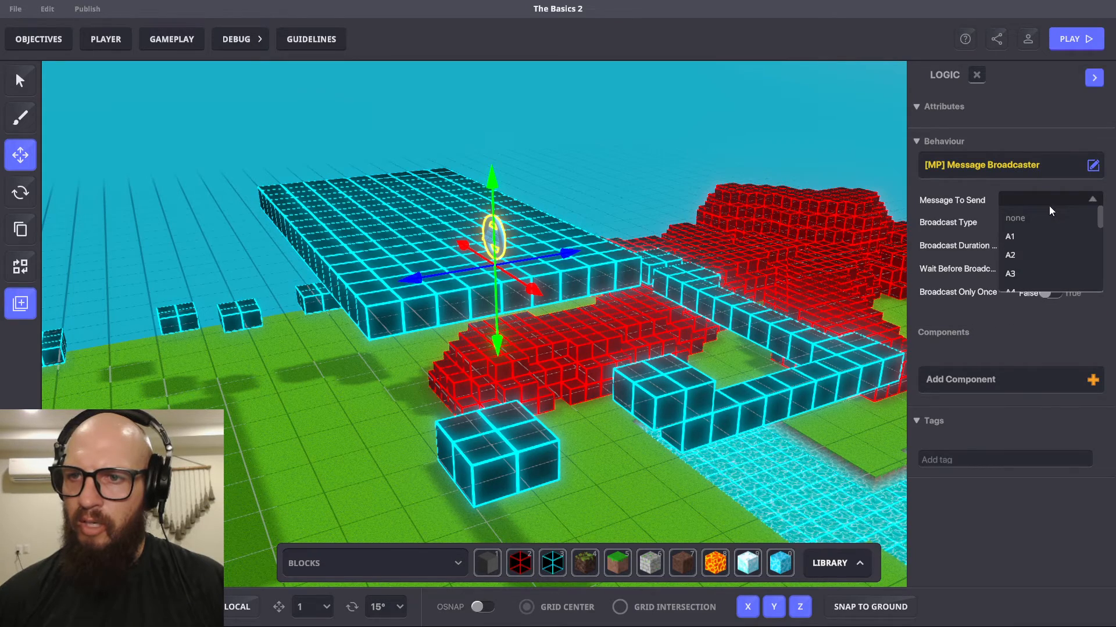
type("END")
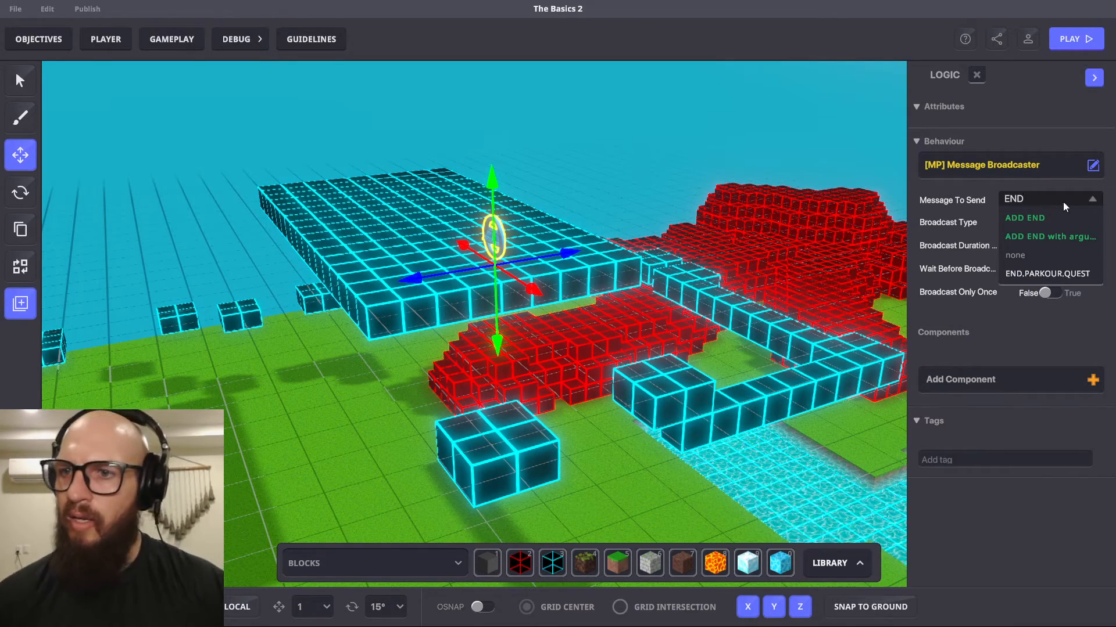
left_click(1064, 275)
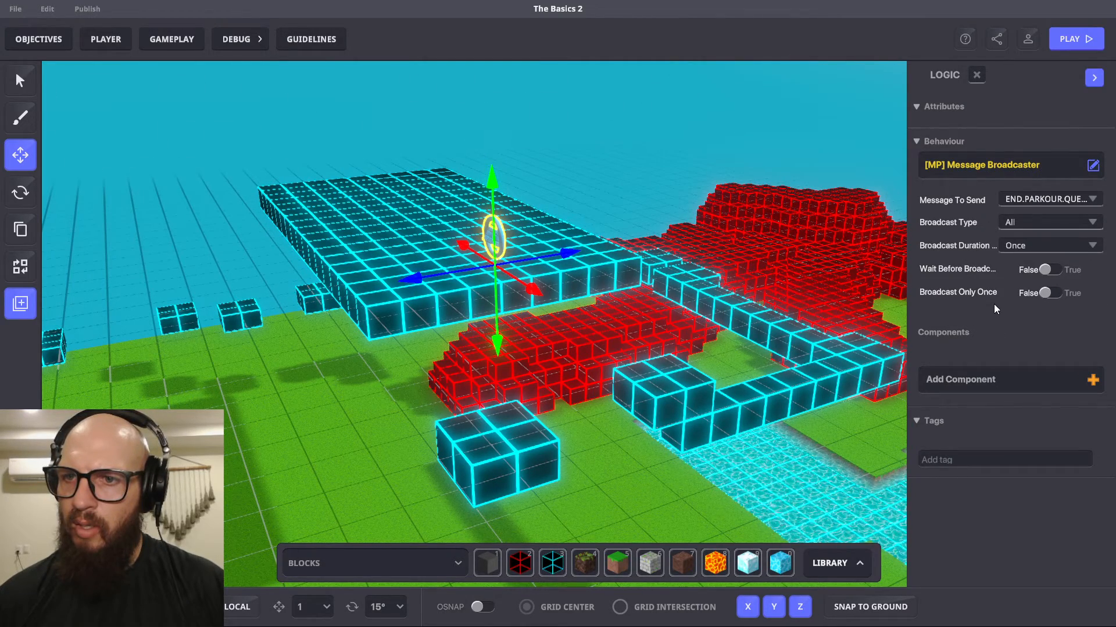
left_click(1070, 224)
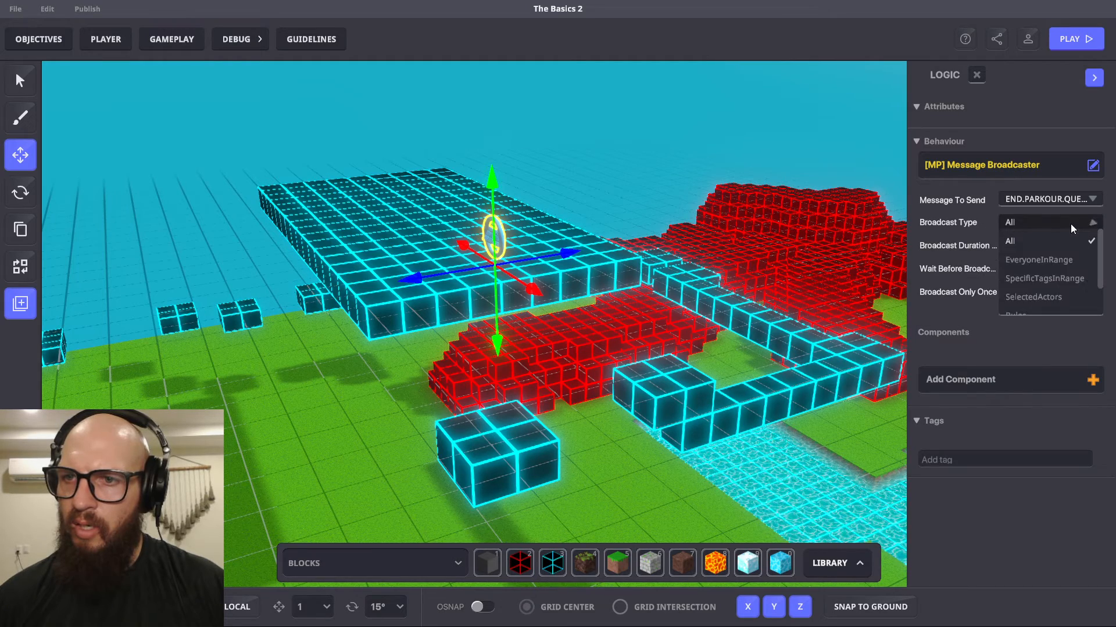
left_click(1065, 222)
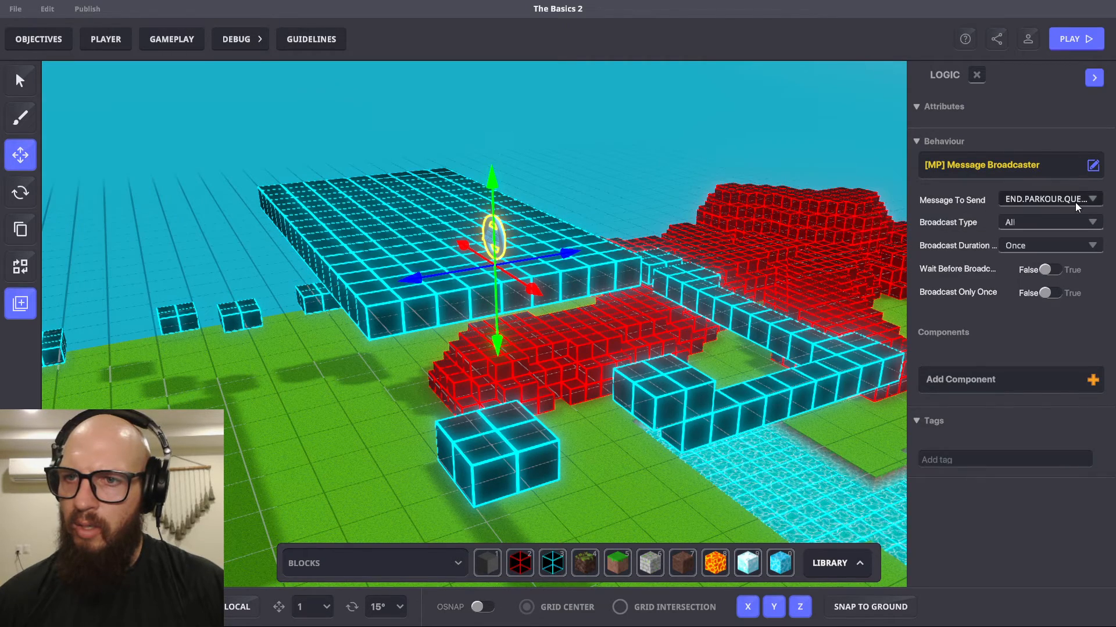
left_click(1032, 224)
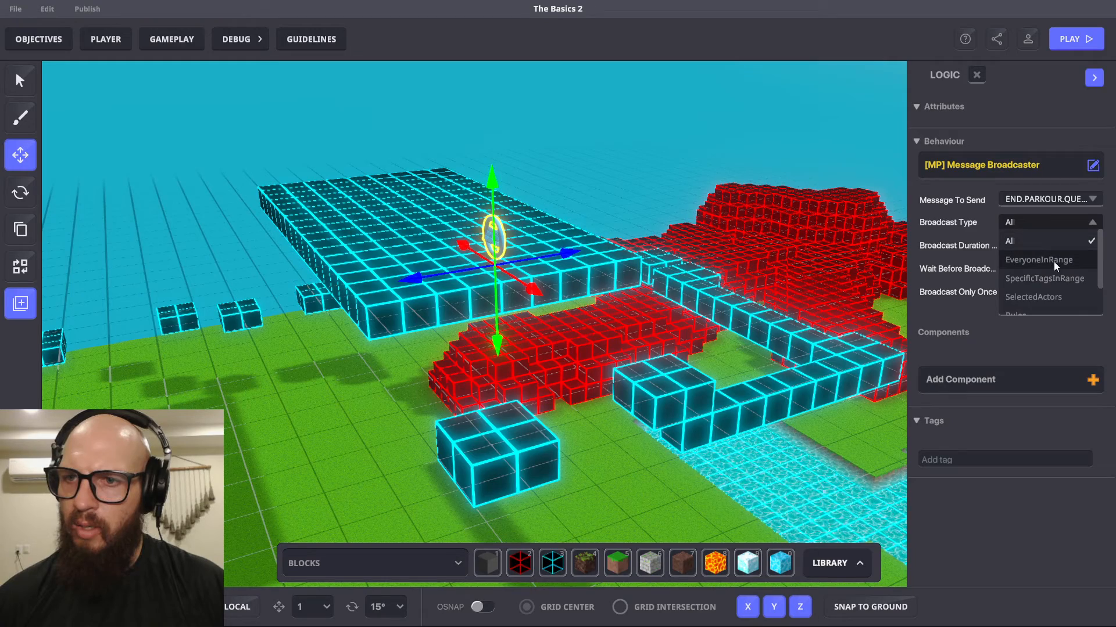
scroll(1053, 263, "down", 3)
left_click(965, 245)
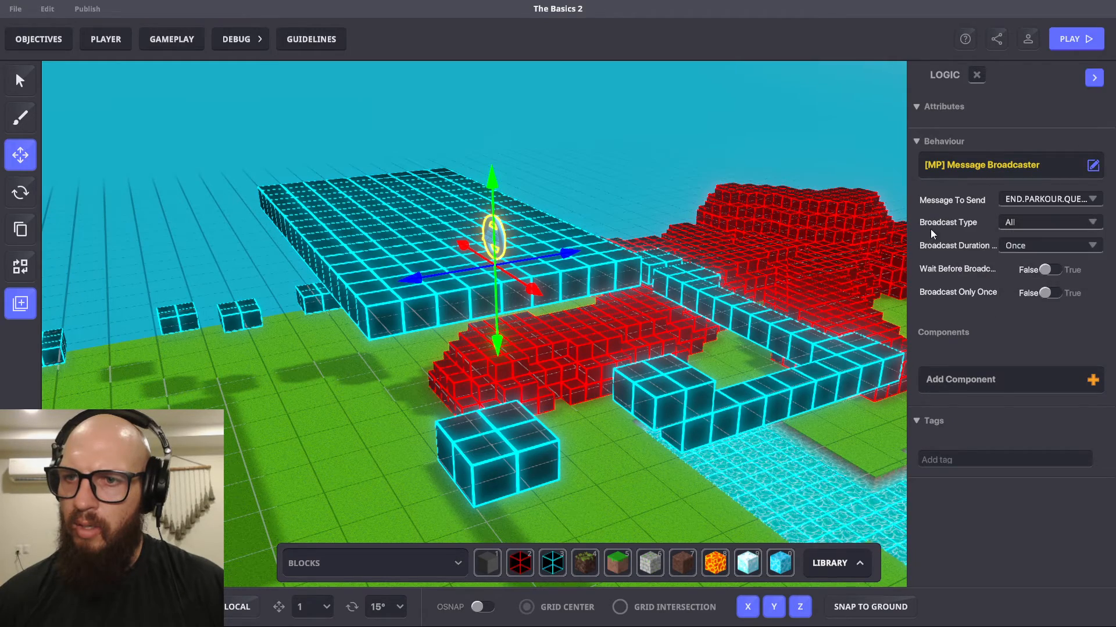
- Remove the [MP] Message Broadcaster from the Logic Asset by setting its behaviour to None
left_click(1060, 166)
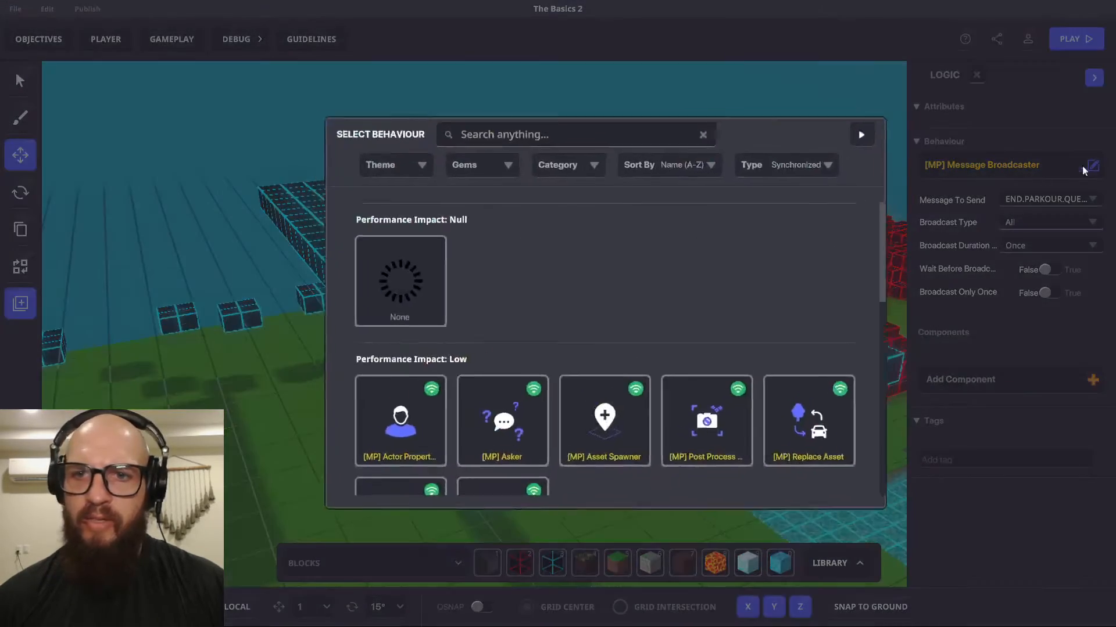
scroll(582, 284, "down", 3)
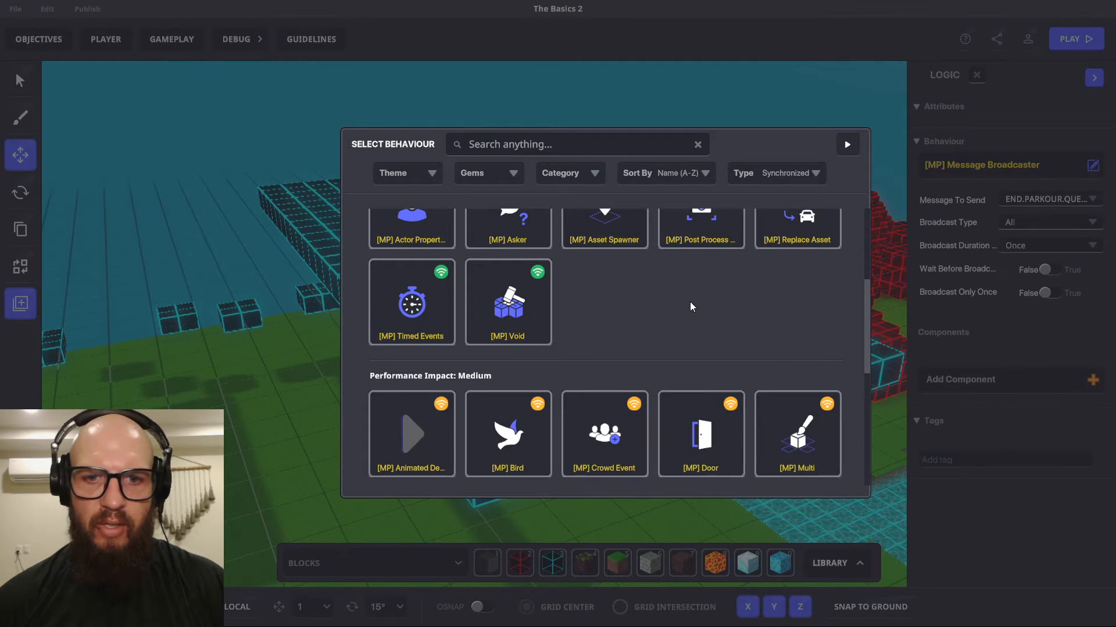
scroll(715, 300, "down", 2)
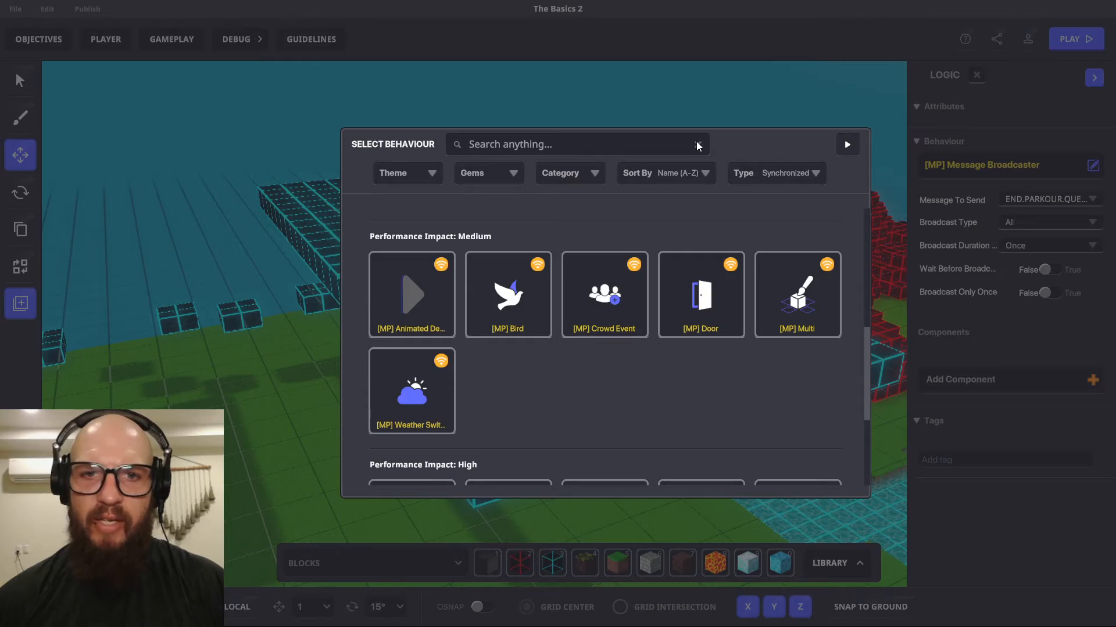
scroll(468, 307, "up", 5)
left_click(411, 273)
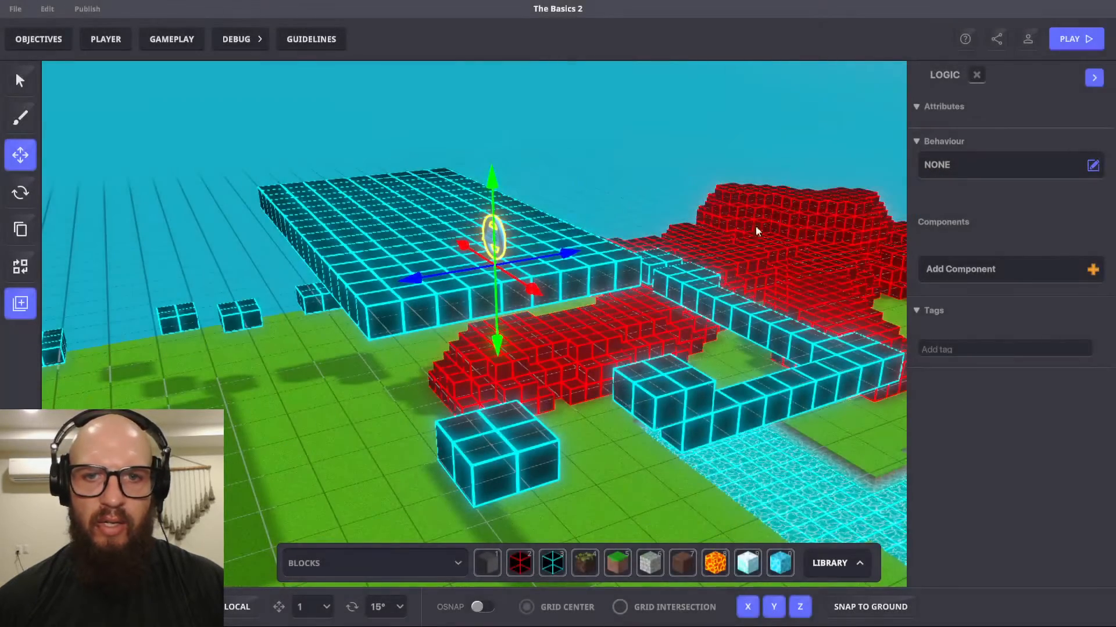
- Try the [SP] Asker behaviour on the Logic Asset, and reset the behaviour to None
left_click(1059, 163)
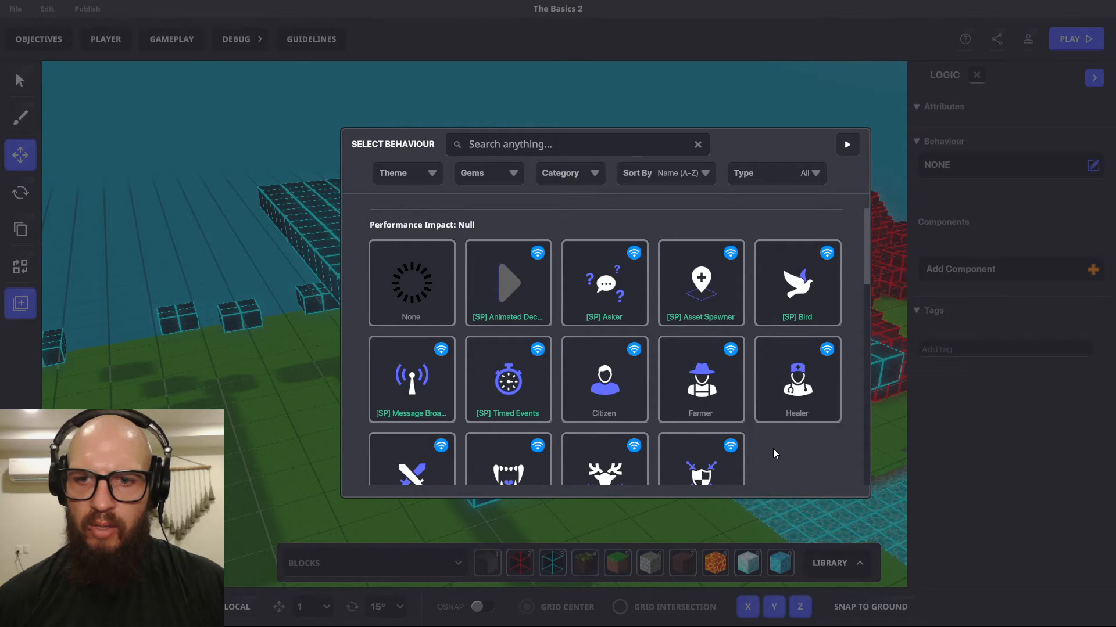
scroll(773, 452, "down", 1)
scroll(777, 441, "down", 7)
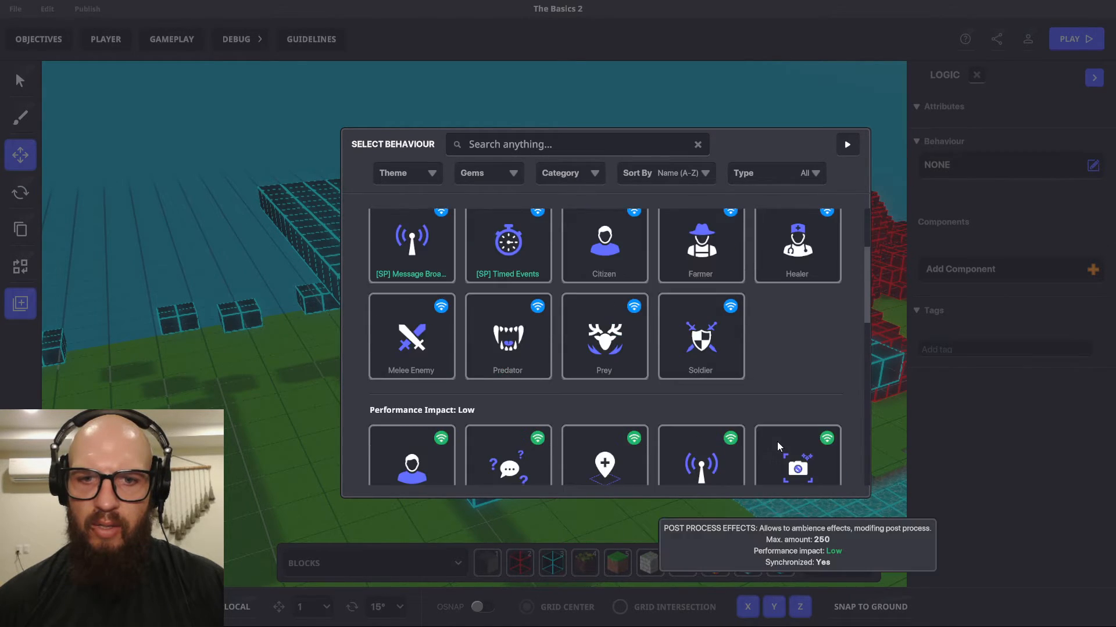
scroll(774, 444, "down", 3)
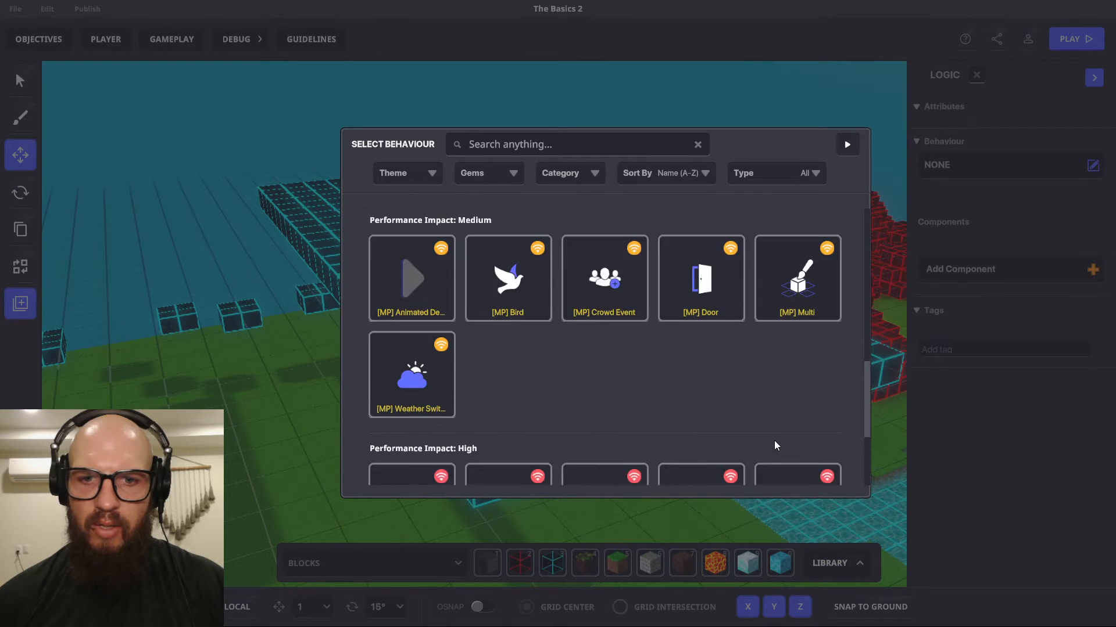
scroll(771, 440, "up", 10)
scroll(771, 440, "up", 2)
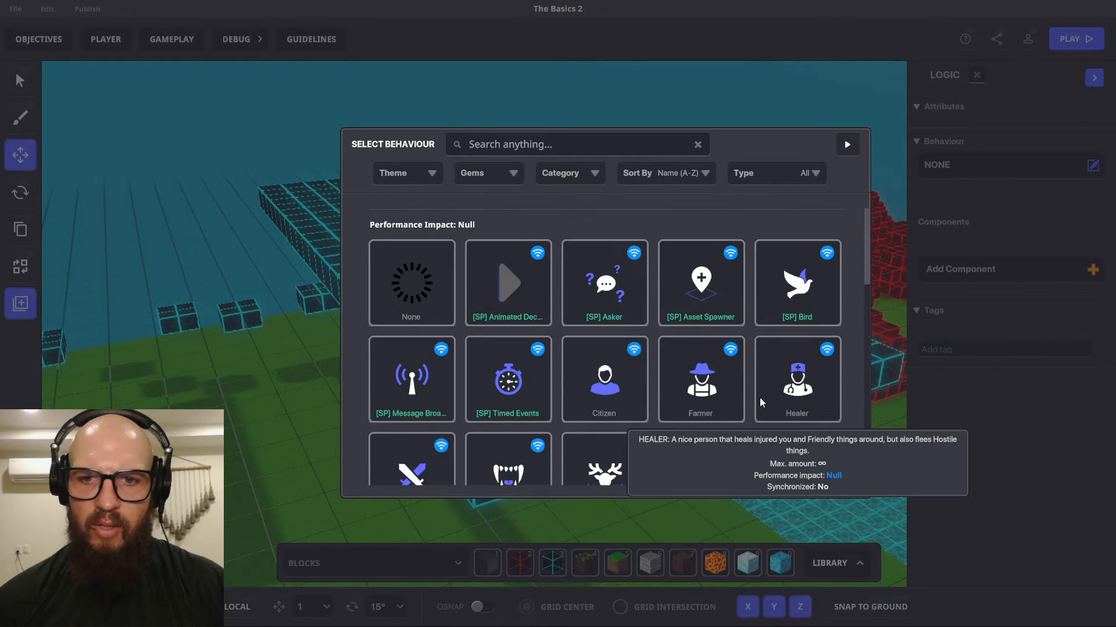
left_click(596, 273)
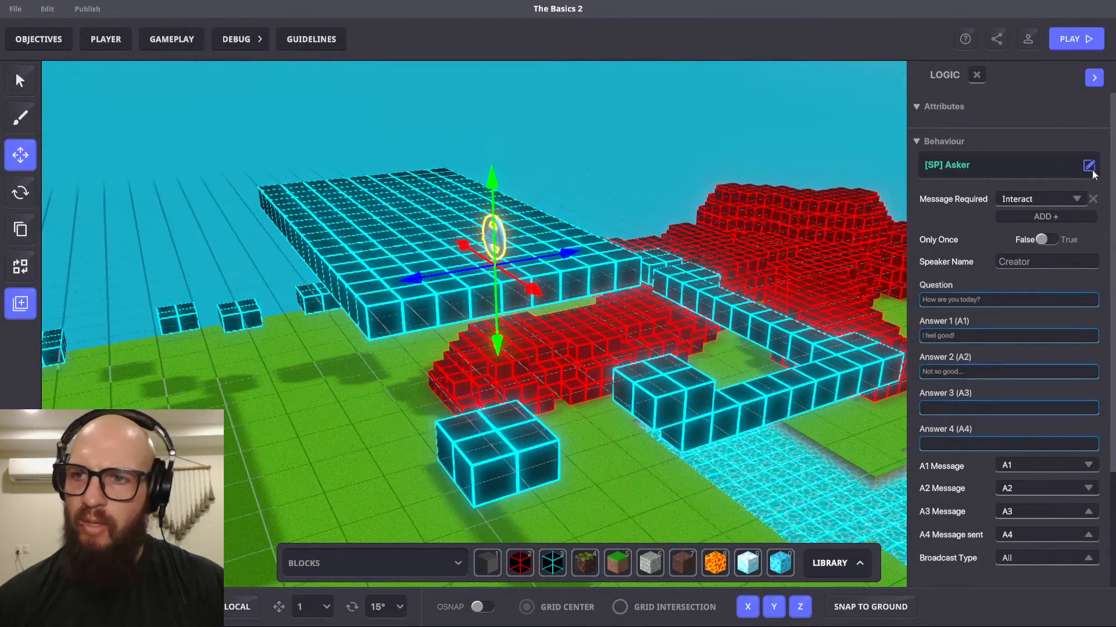
left_click(957, 162)
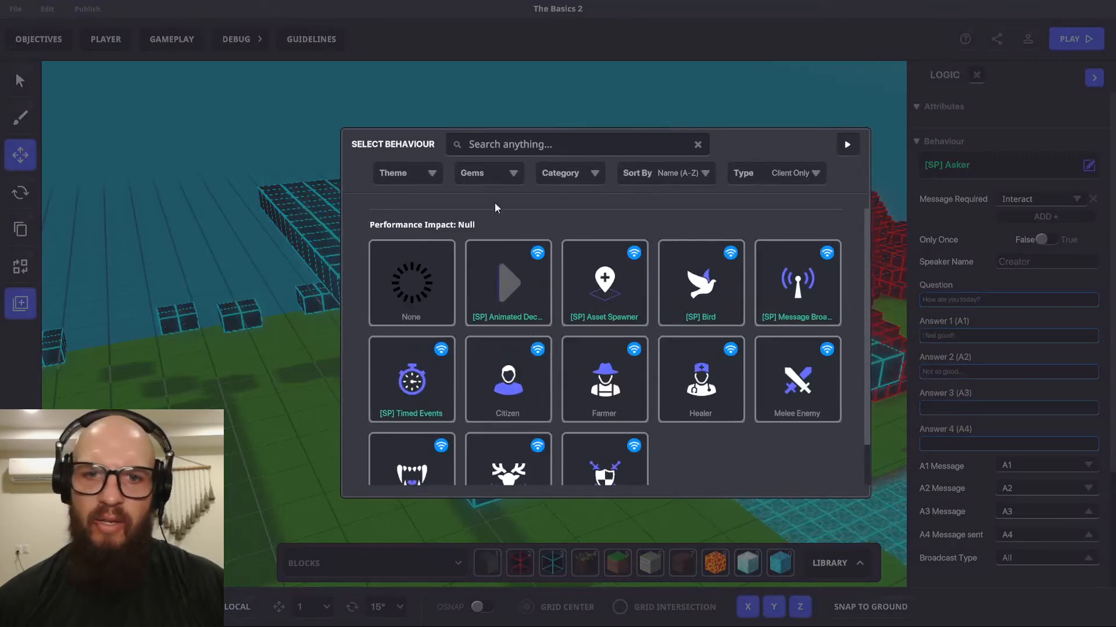
left_click(426, 281)
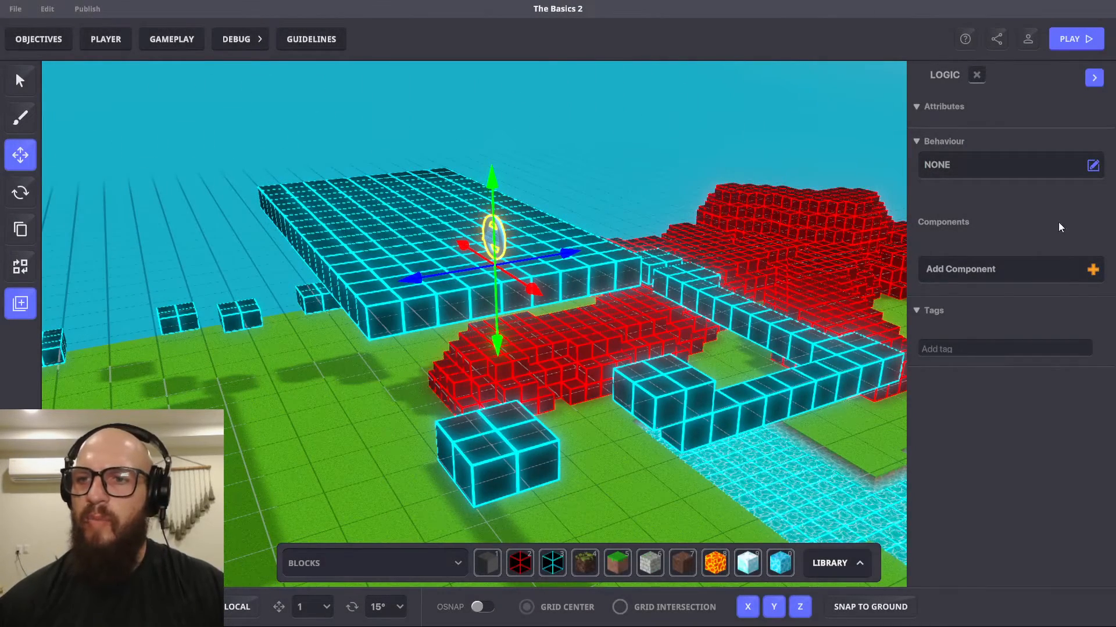
left_click(1054, 169)
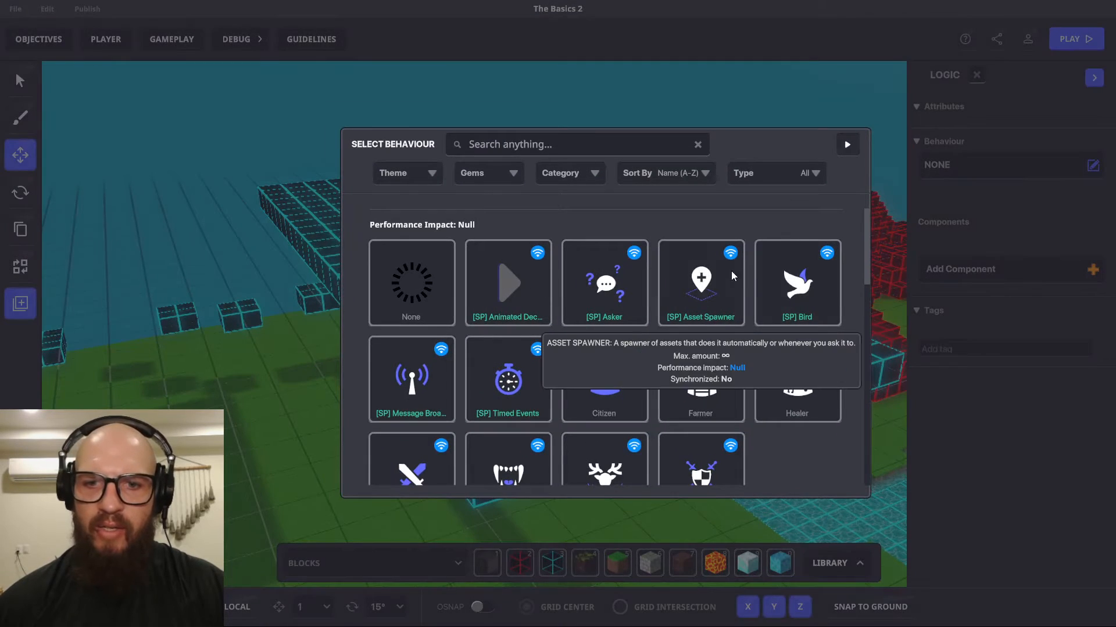
scroll(720, 269, "down", 3)
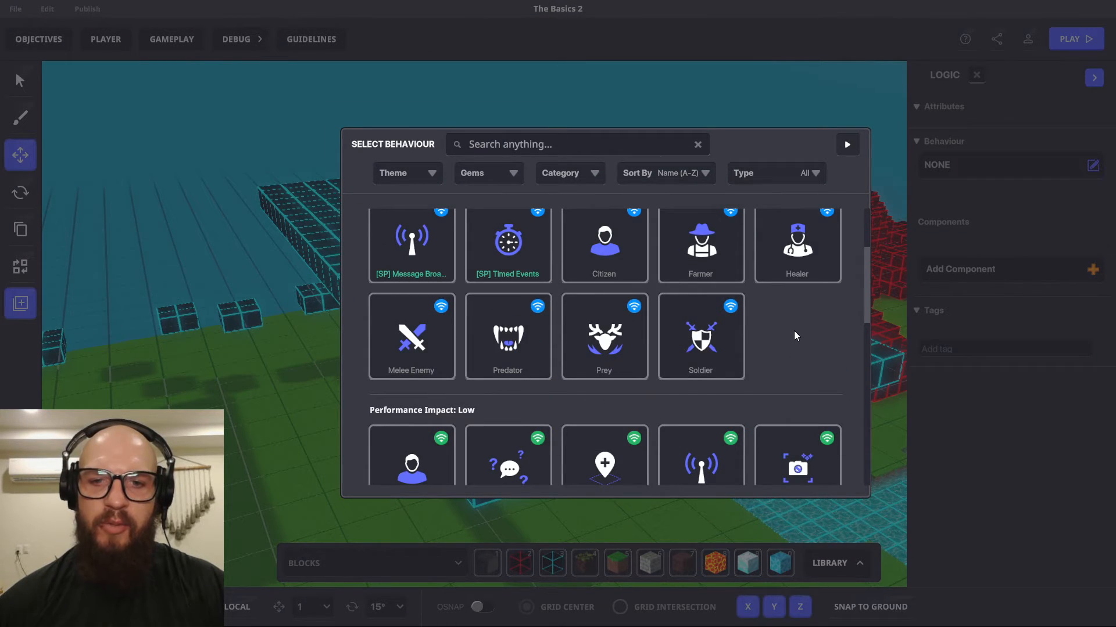
scroll(795, 329, "down", 3)
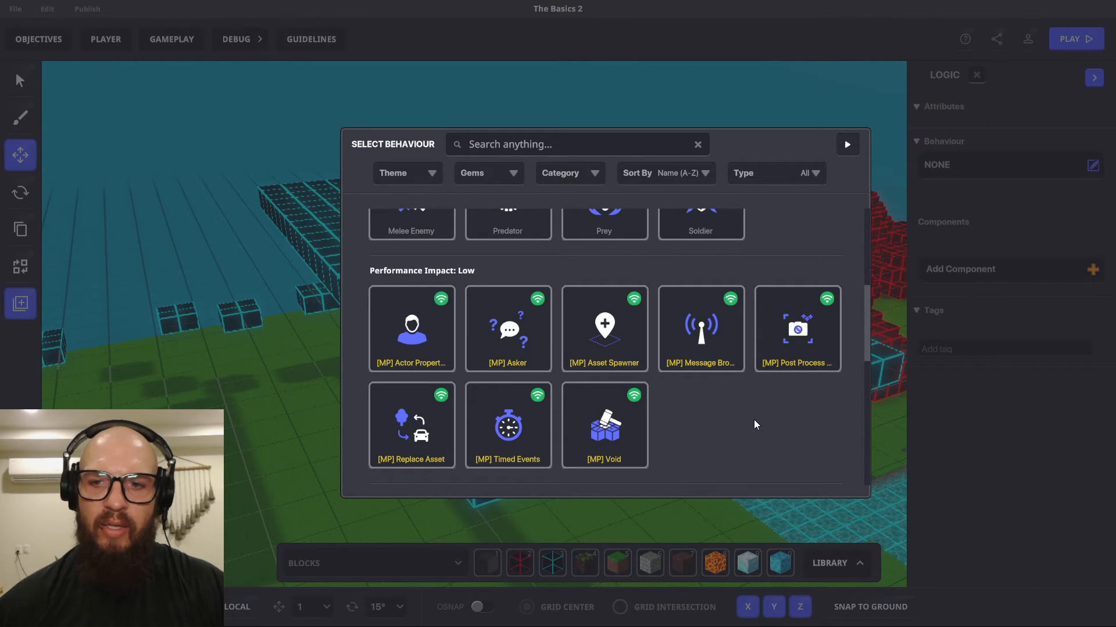
left_click(847, 143)
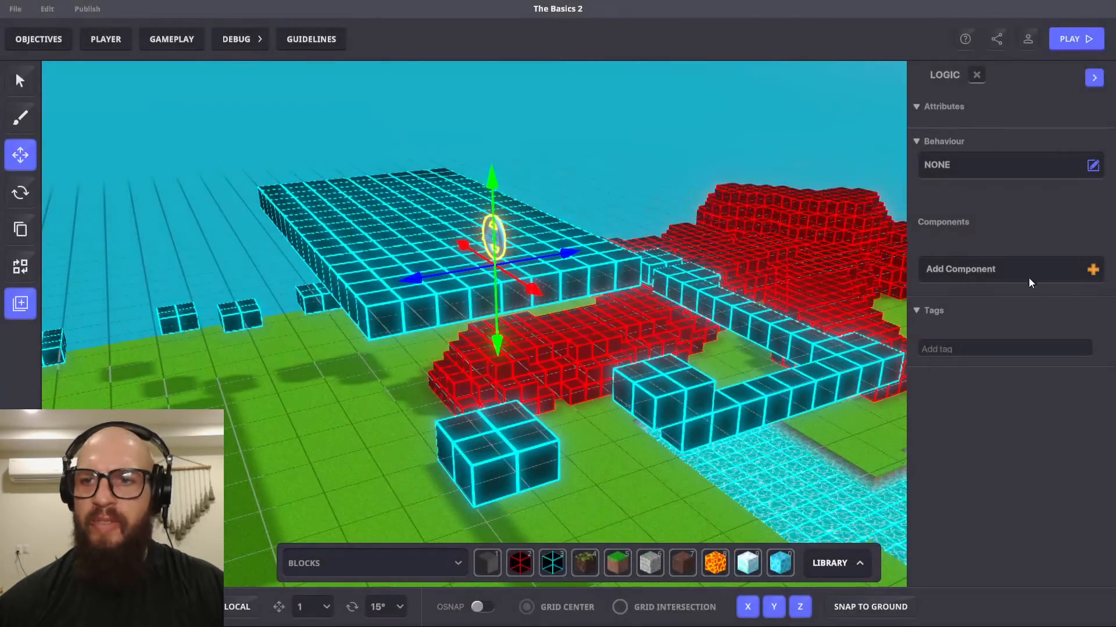
- Add the [SP] Speaker component to the Logic Asset, keeping DetectEntity as its speak condition
left_click(965, 275)
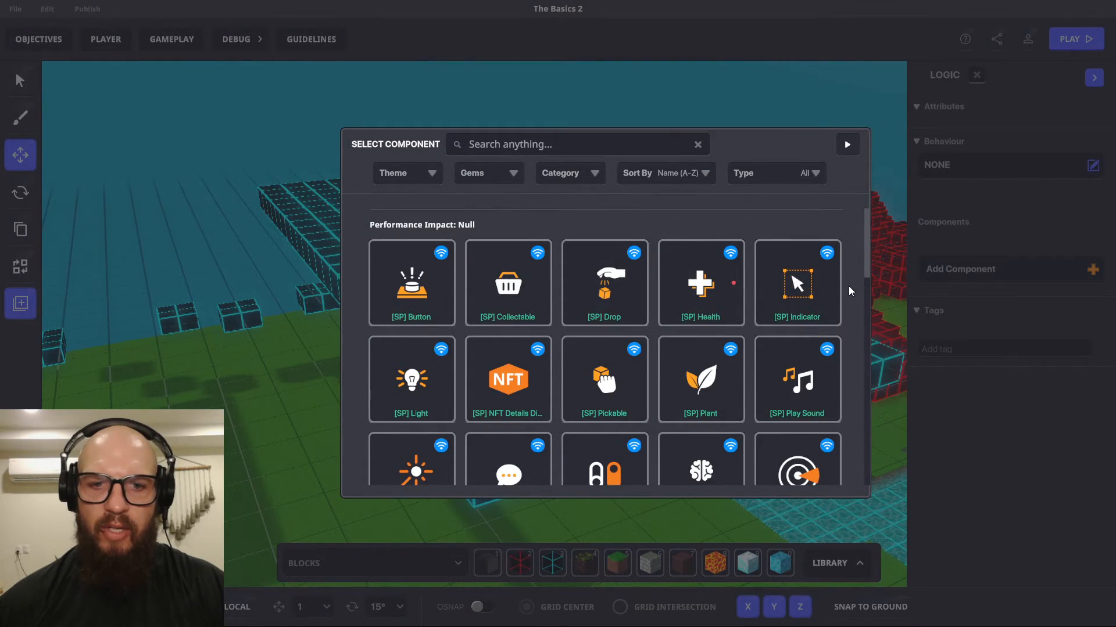
scroll(849, 288, "down", 3)
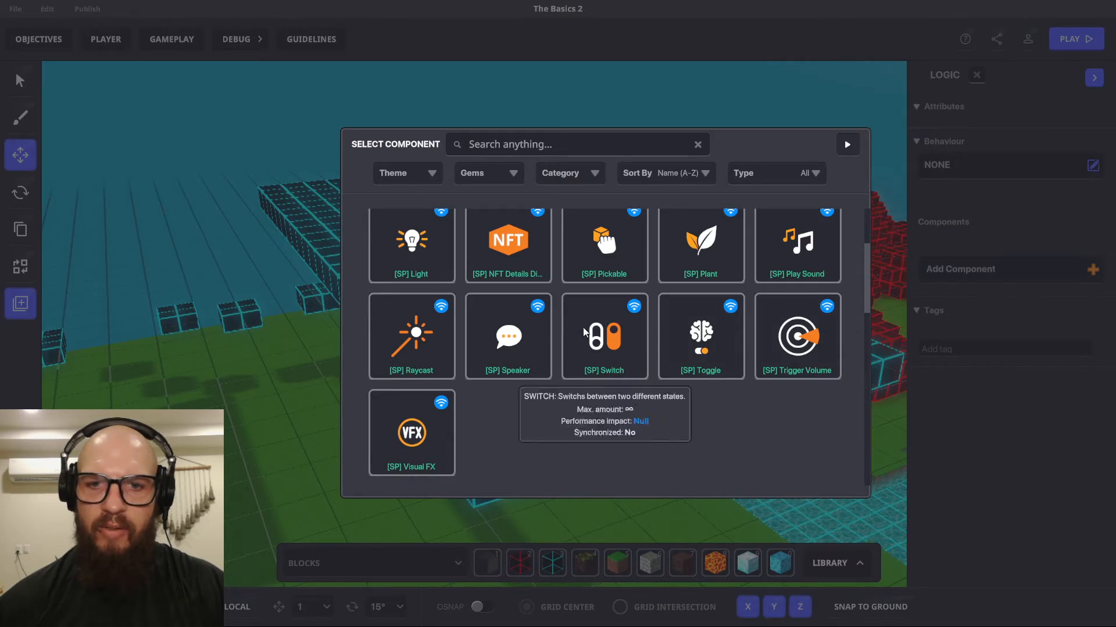
left_click(508, 337)
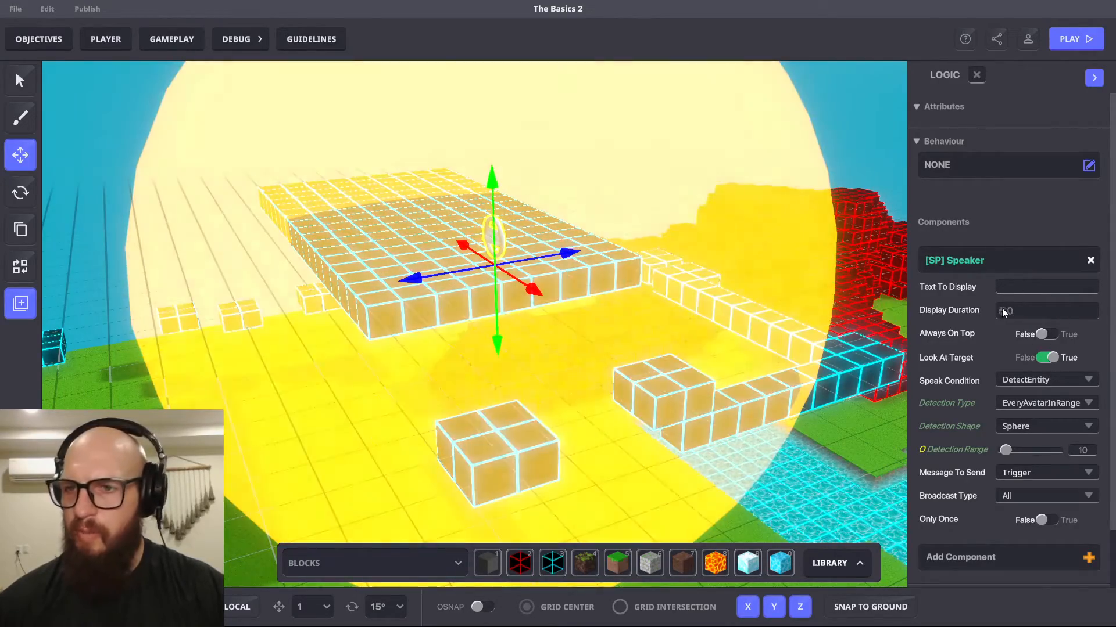
scroll(1011, 407, "down", 1)
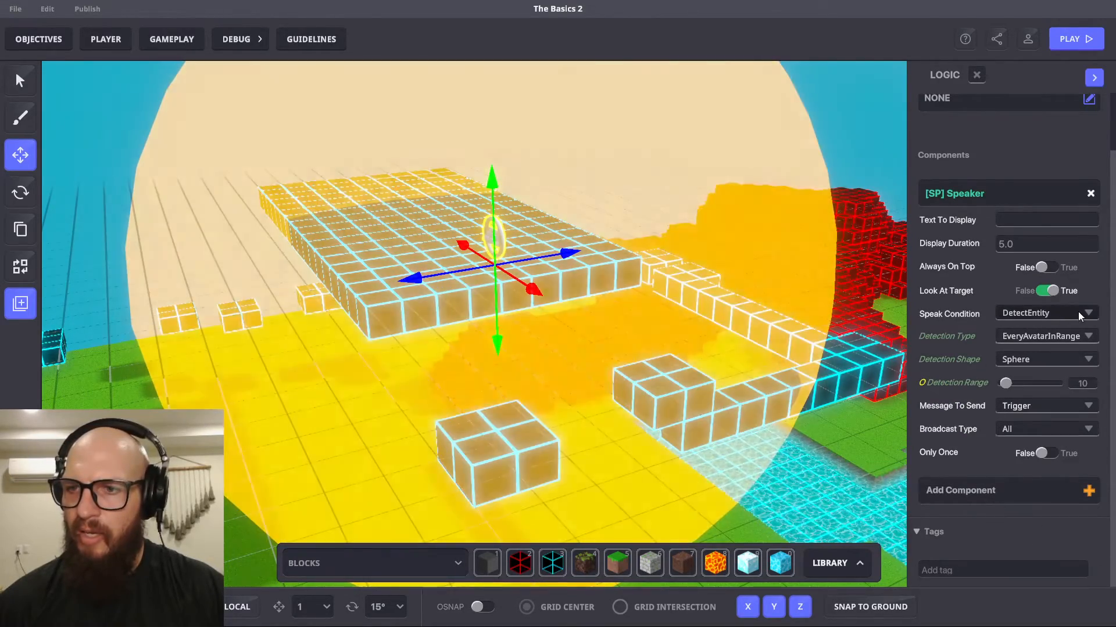
left_click(1080, 313)
left_click(1080, 313)
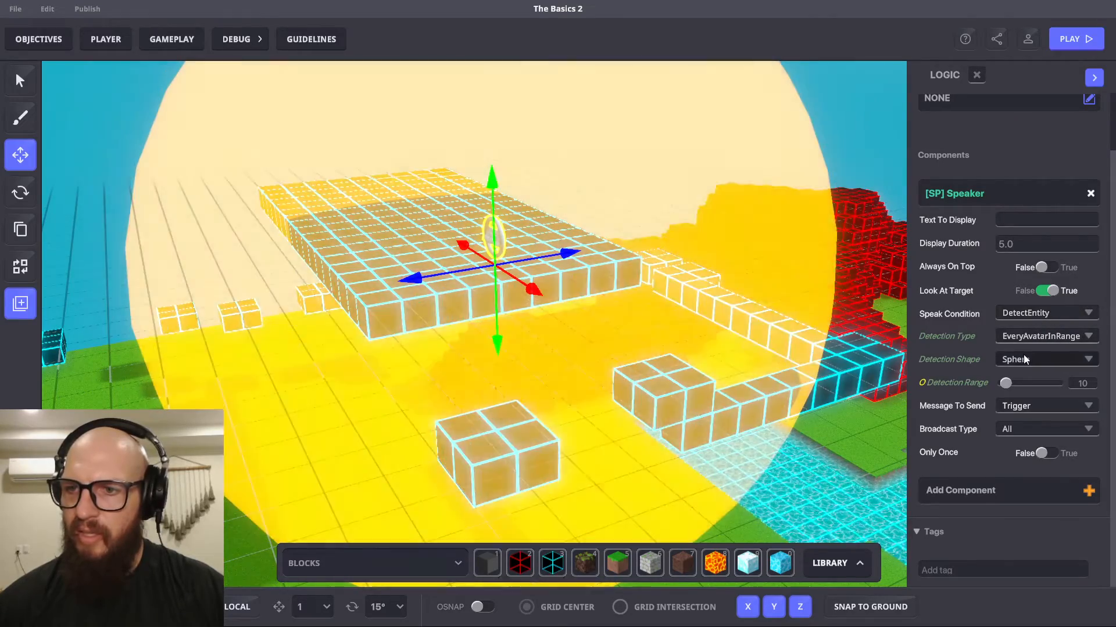
- Set the Speaker's detection shape to Box with a detection area of x 4, y 2 and z 4
left_click(1026, 359)
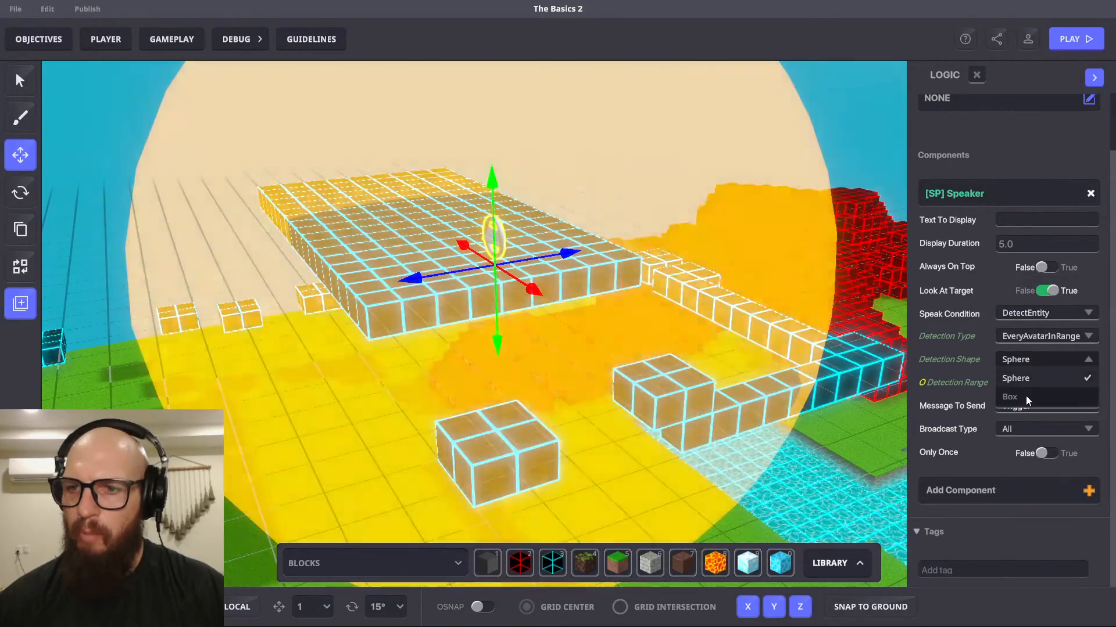
left_click(1025, 396)
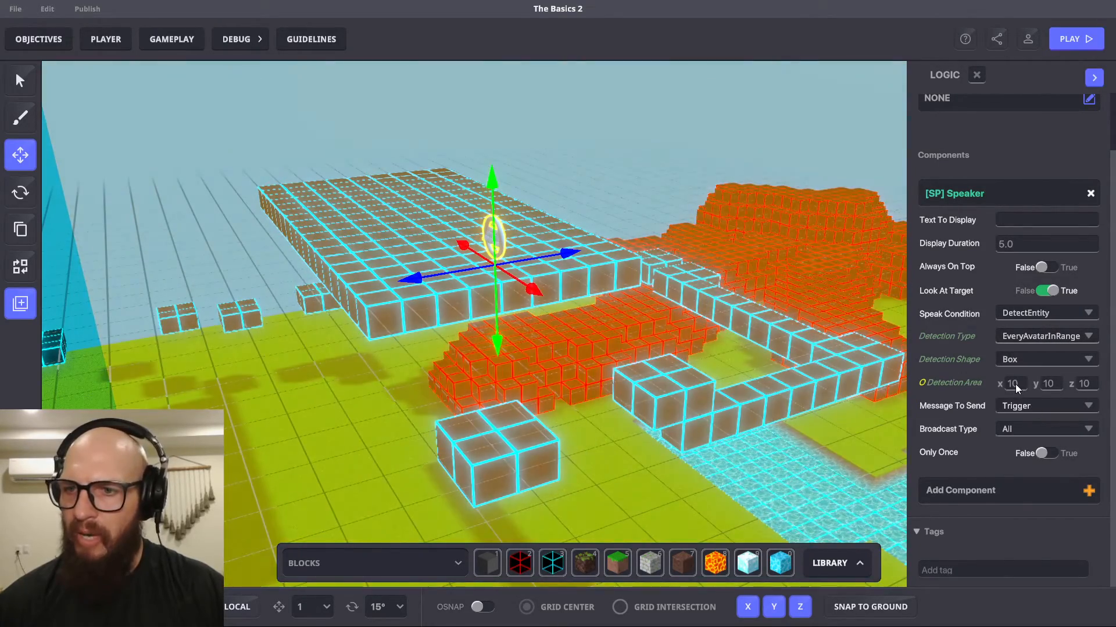
left_click(1015, 385)
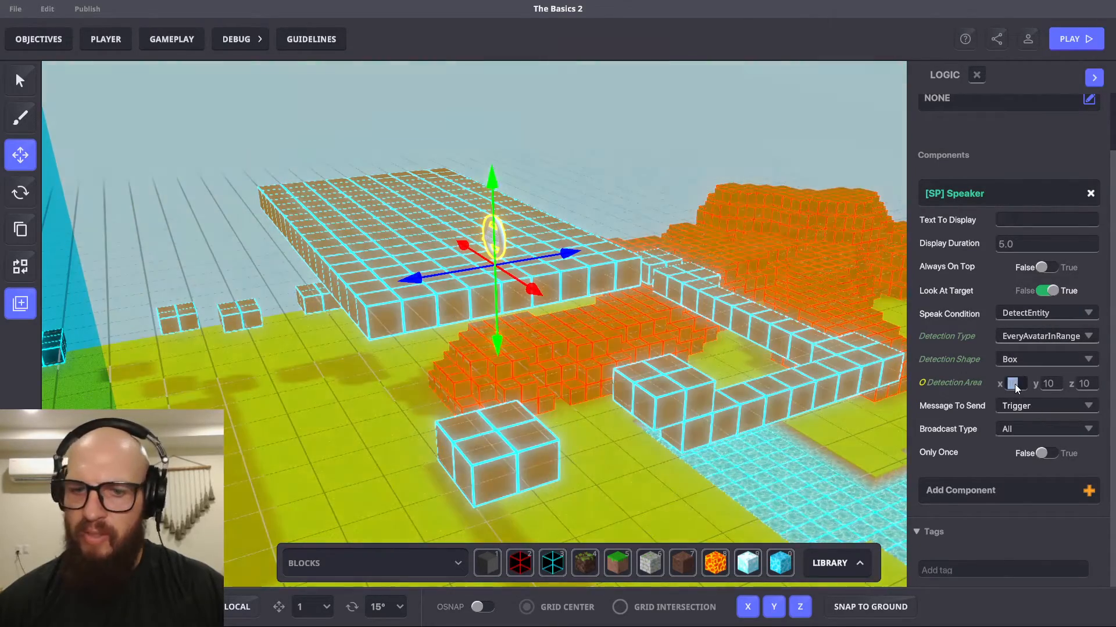
type("4")
left_click(1051, 385)
type("2")
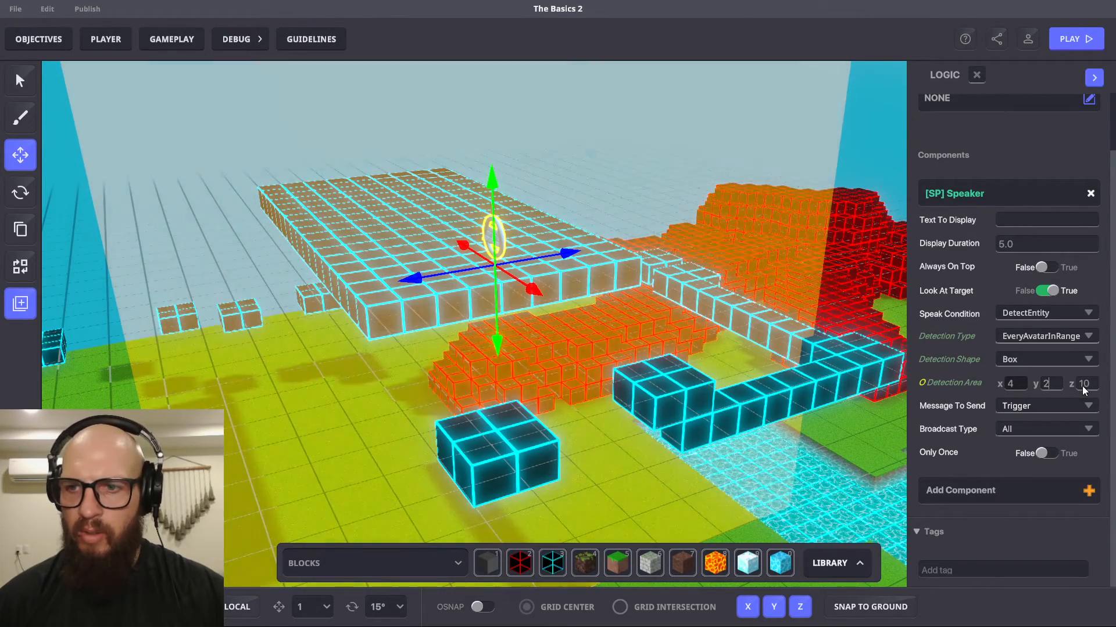
left_click(1083, 388)
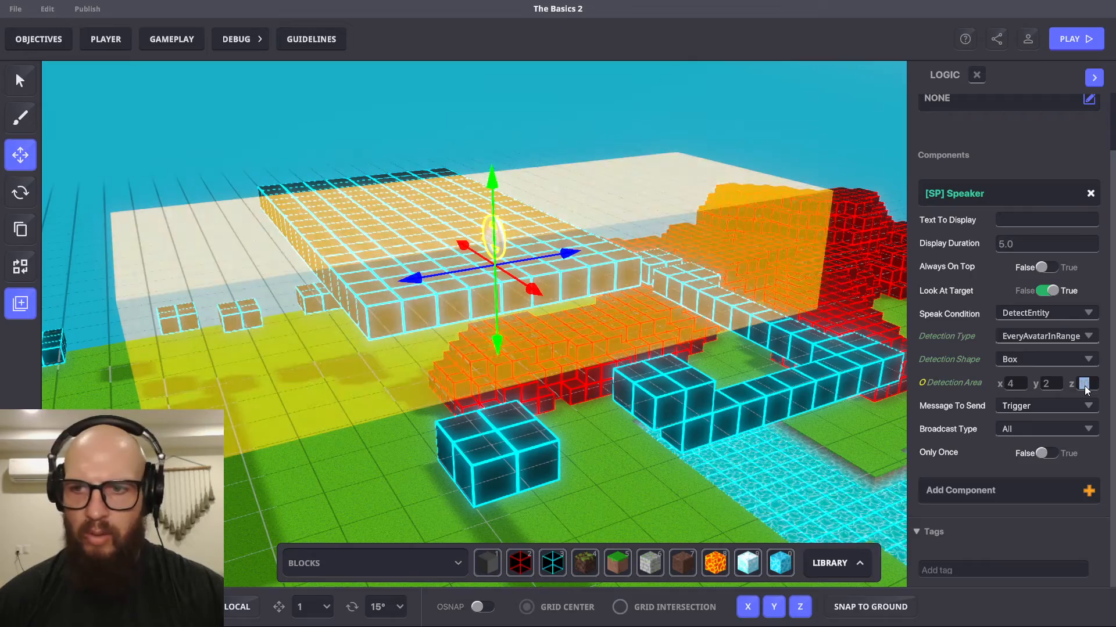
type("4")
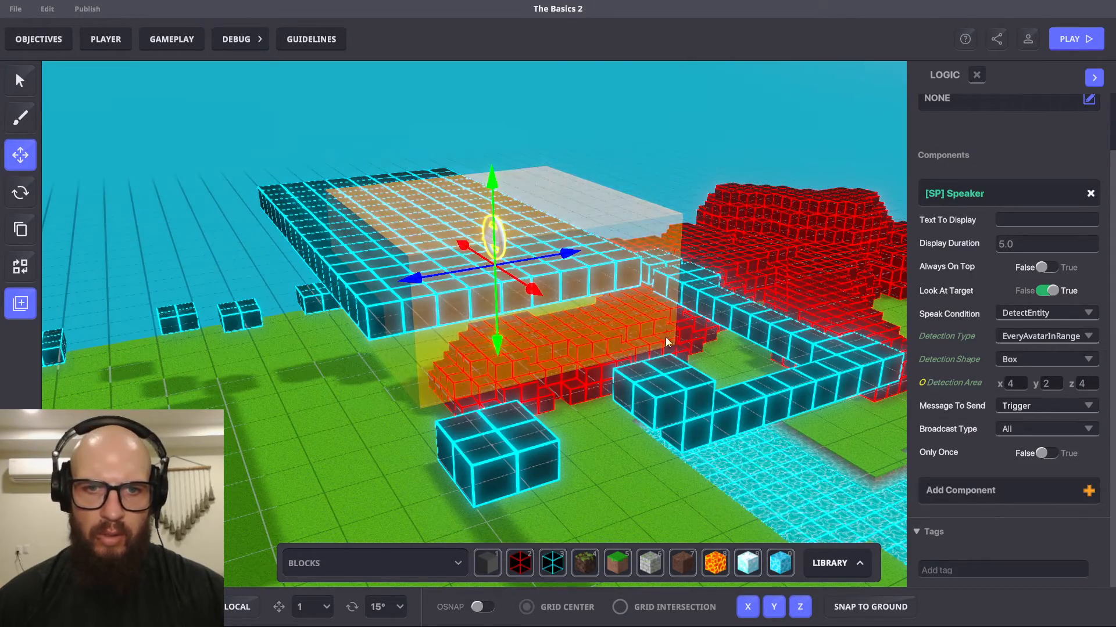
- Try a z size of 2 for the Speaker's detection area, and return it to 4
left_click(1085, 386)
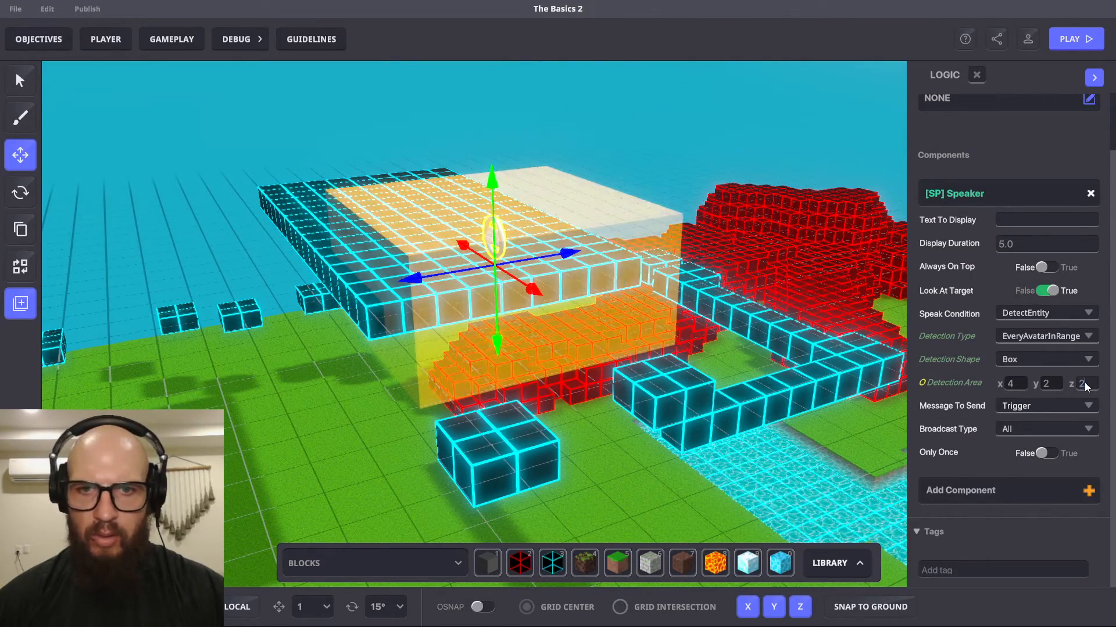
type("2")
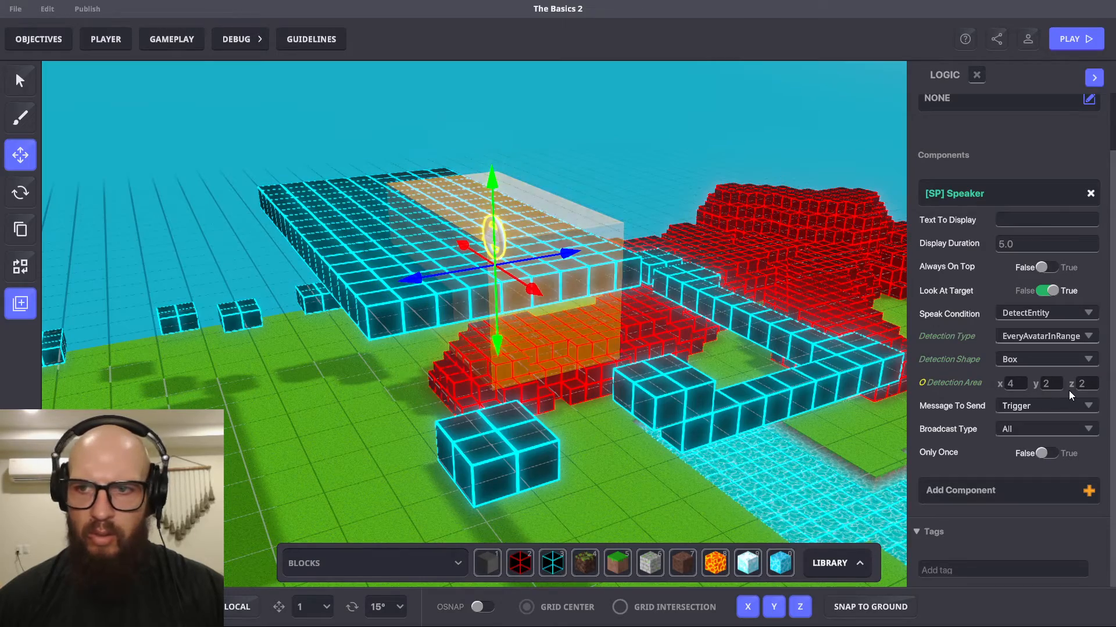
left_click(1088, 386)
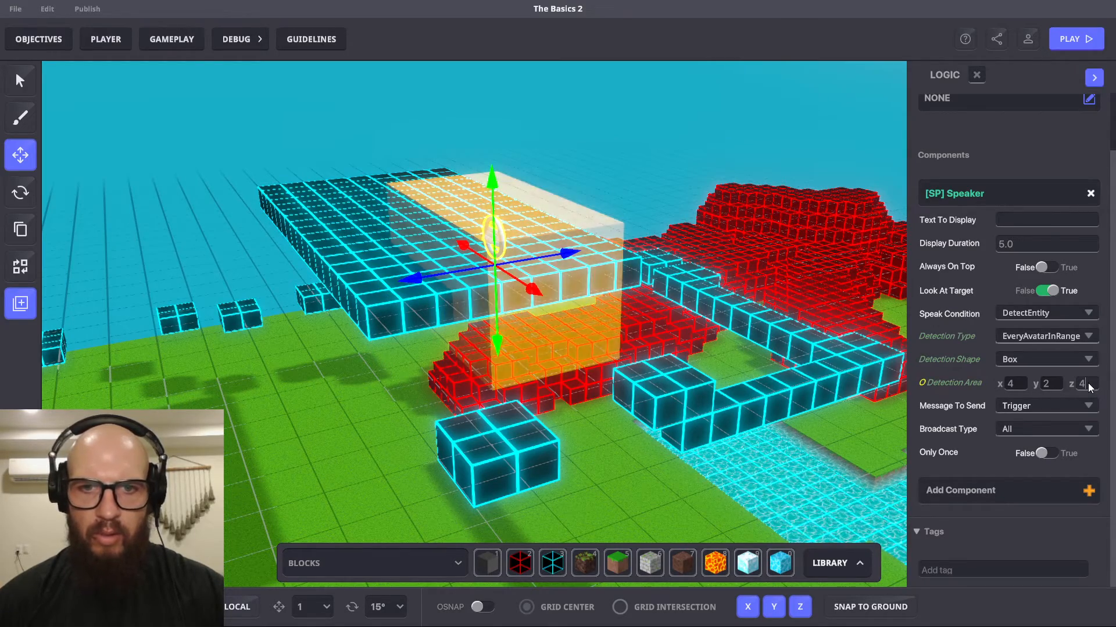
left_click(1071, 395)
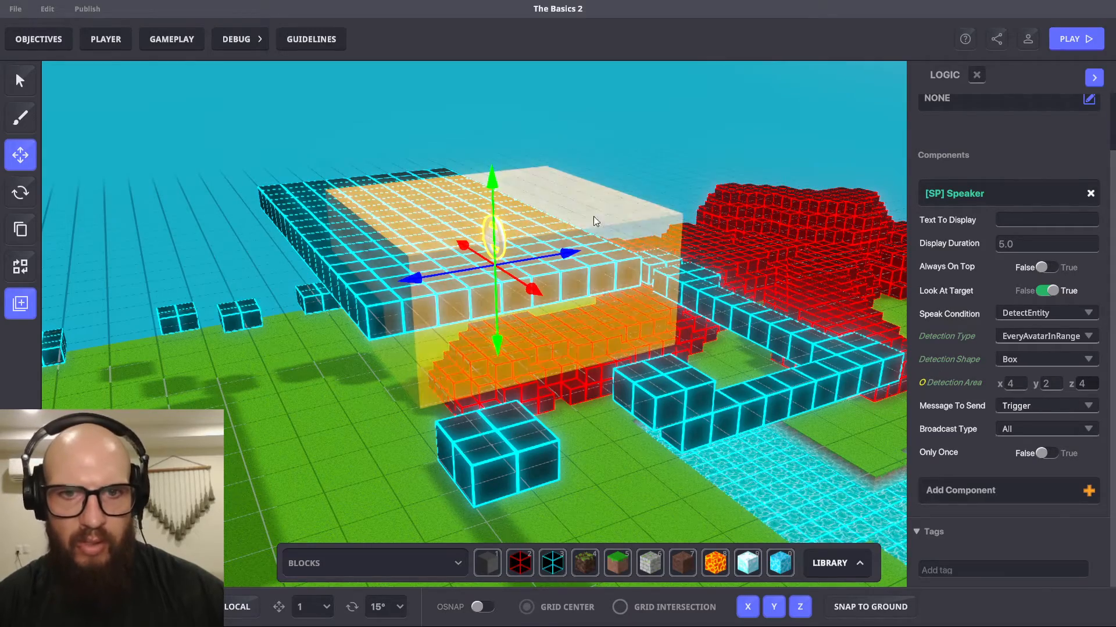
- Try a z size of 5 for the Speaker's detection area, and set it back to 4
right_click_drag(593, 216, 552, 260)
left_click(1092, 388)
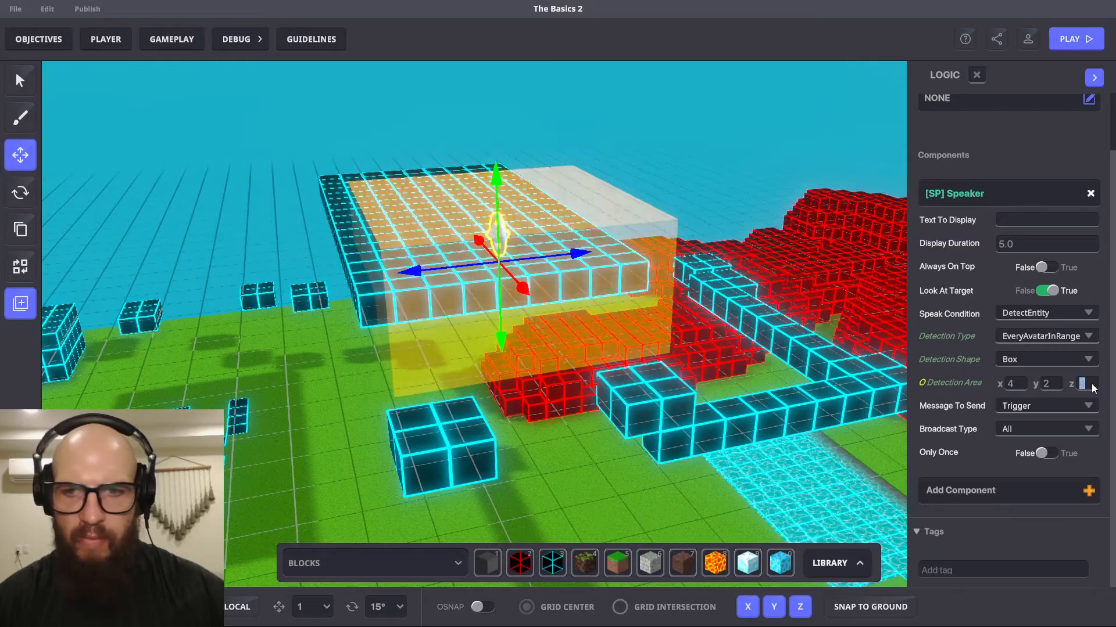
type("5")
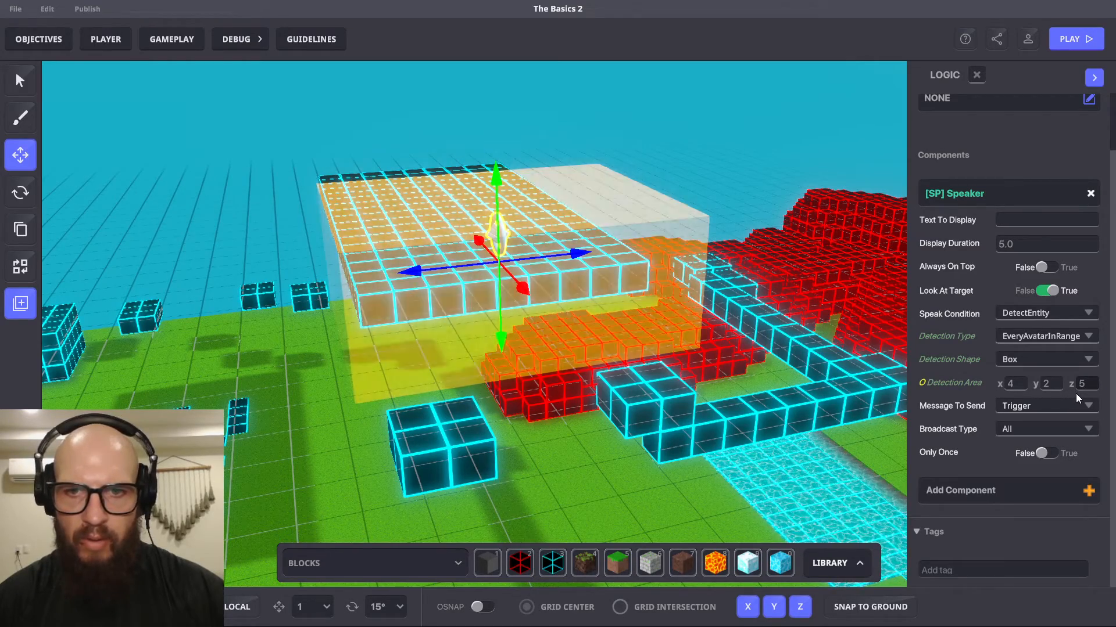
key("BackSpace")
type("4")
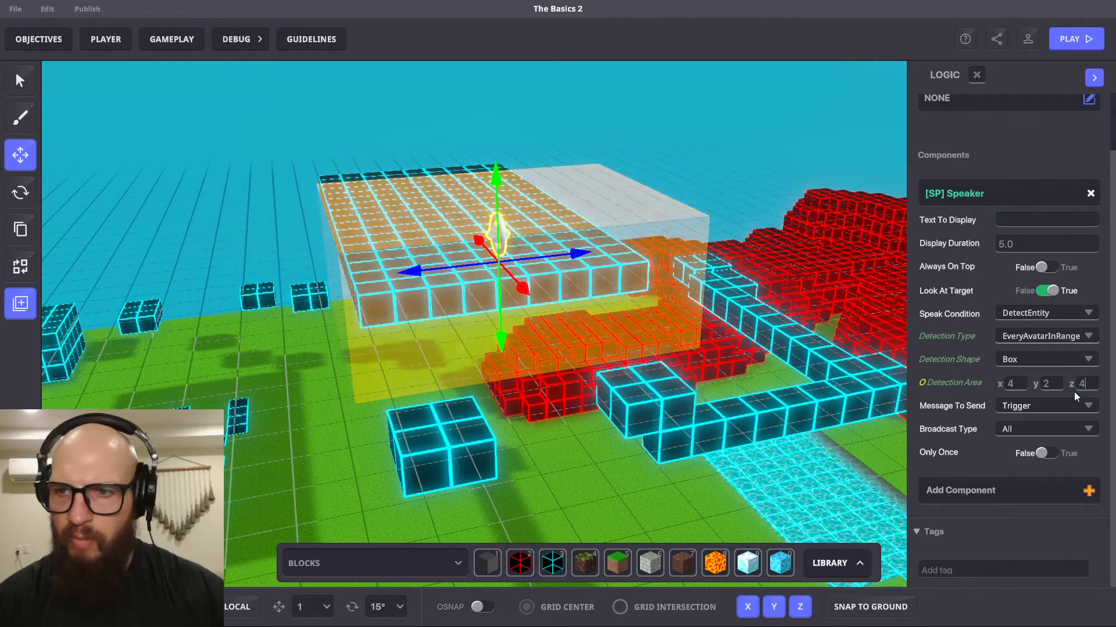
key("Return")
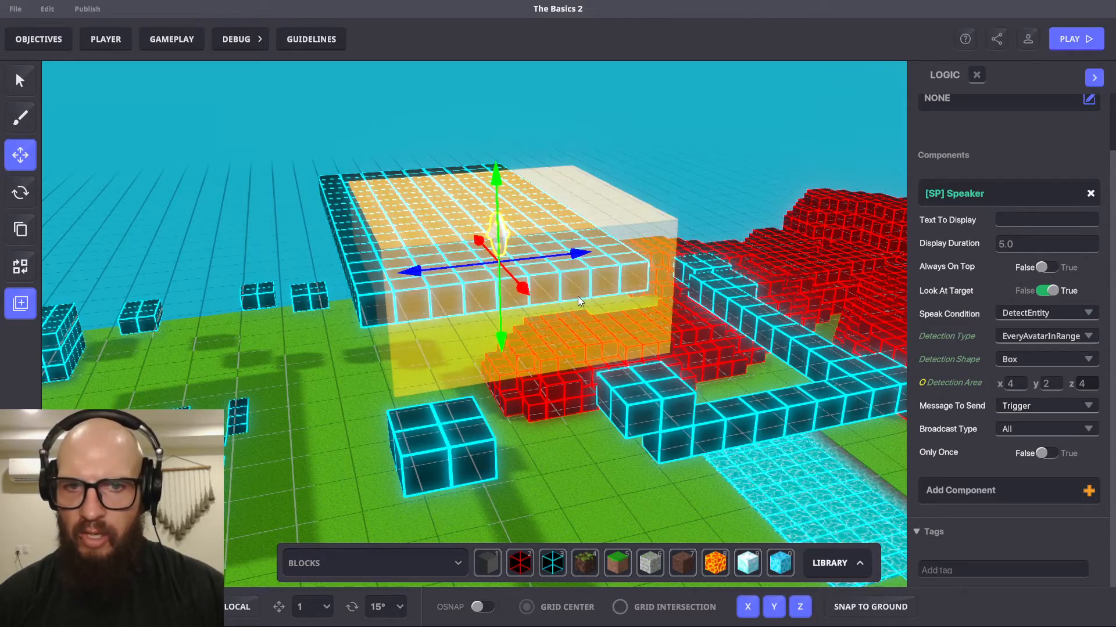
- Try an x size of 1 for the Speaker's detection area, and settle on 2
left_click(1013, 385)
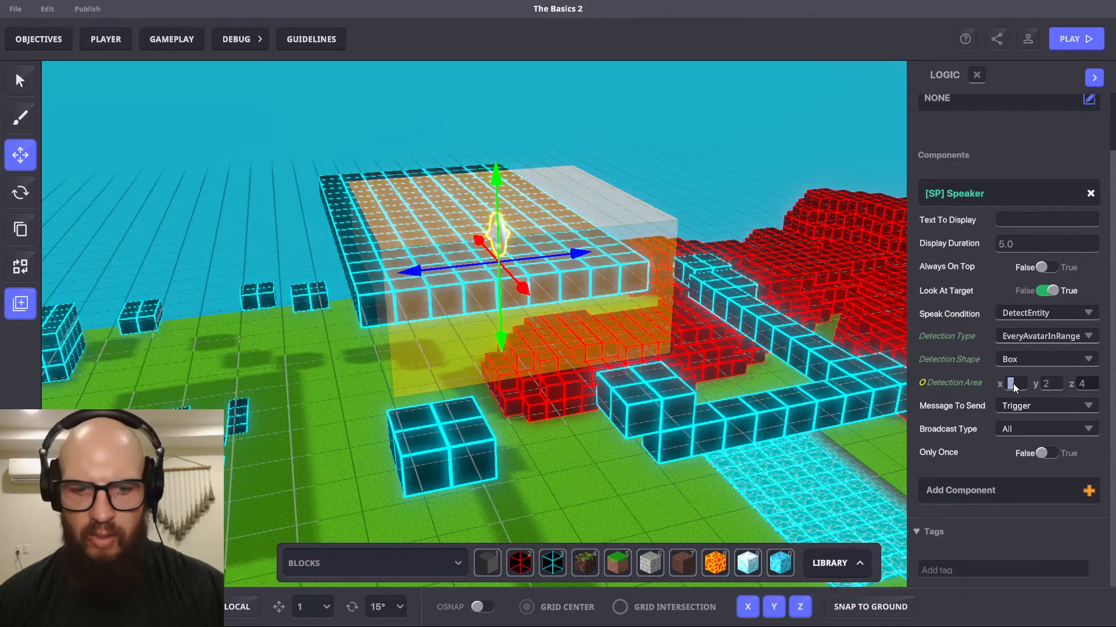
type("1")
left_click(1027, 399)
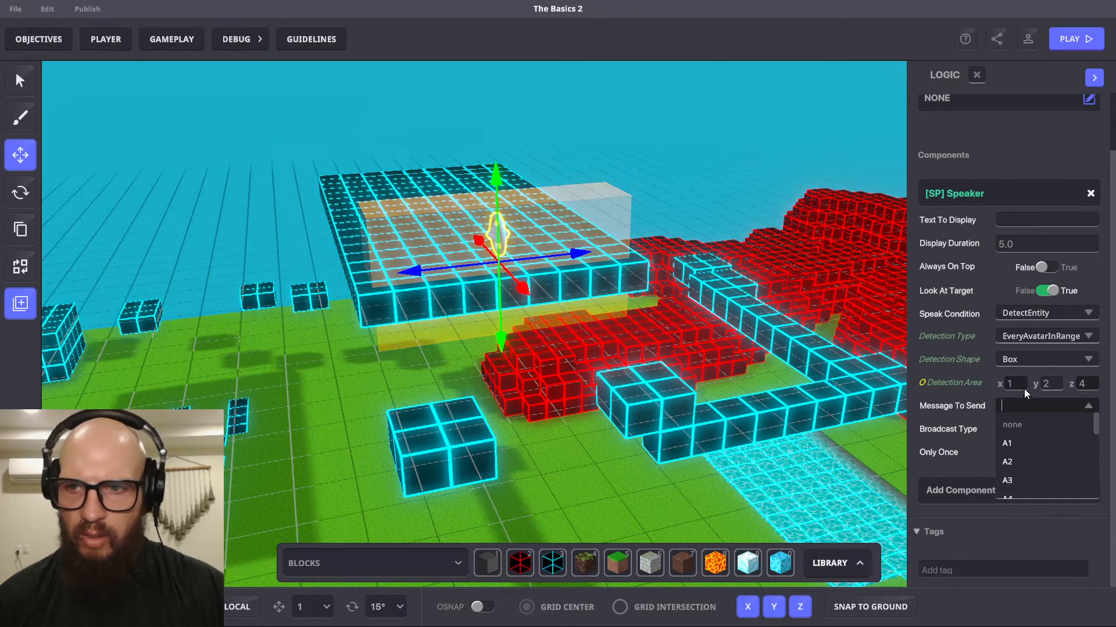
left_click(1017, 384)
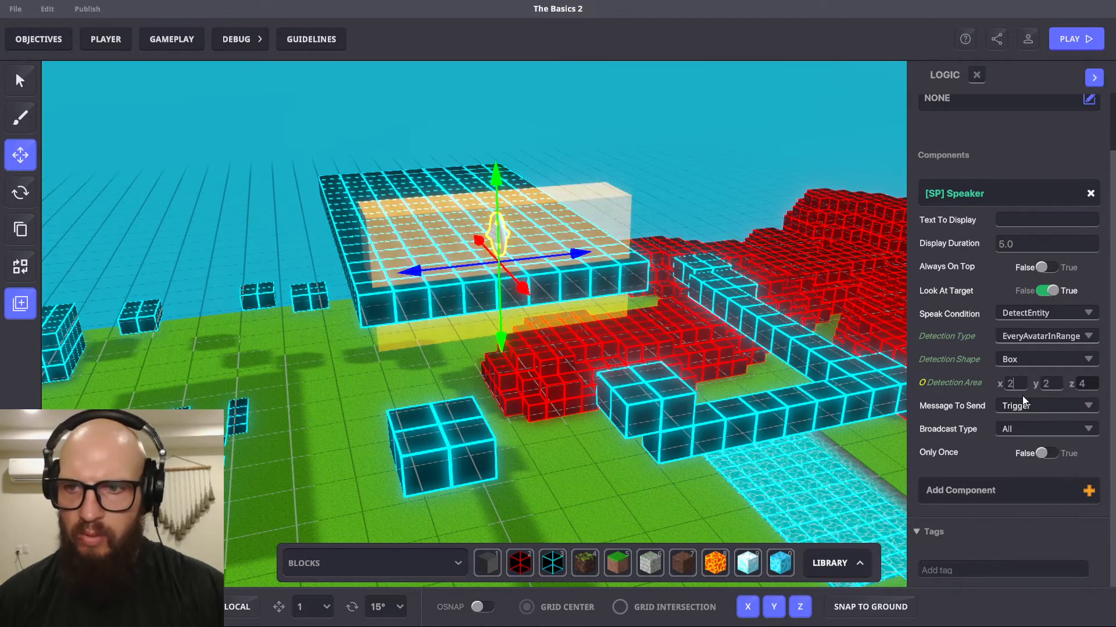
left_click(1026, 392)
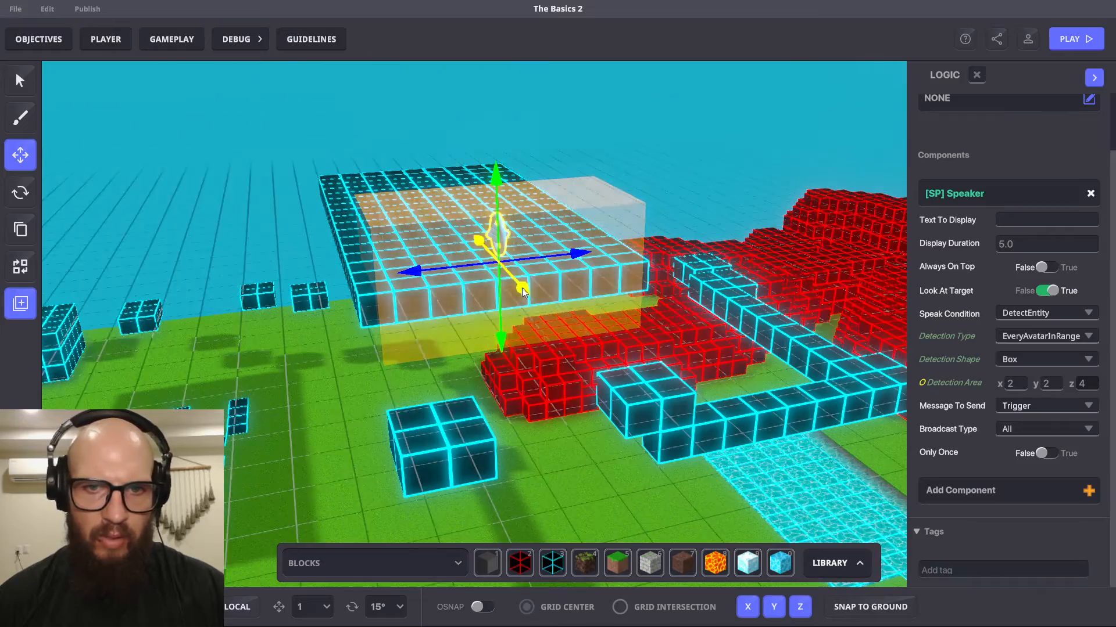
- Try a y size of 1 for the Speaker's detection area, and set it back to 2
left_click(1048, 384)
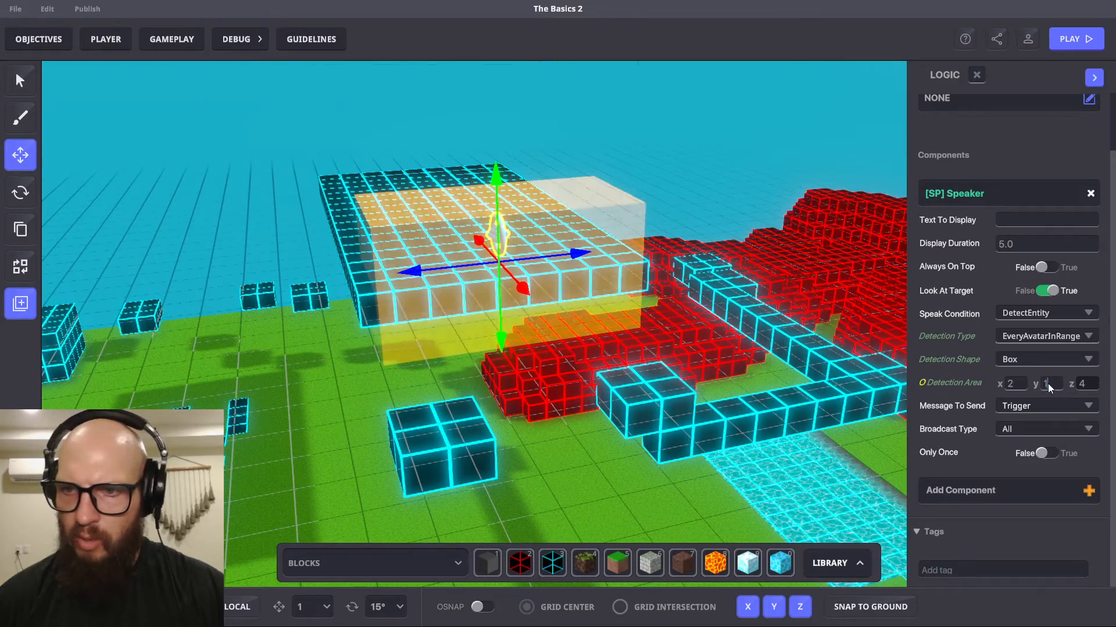
type("1")
left_click(1035, 395)
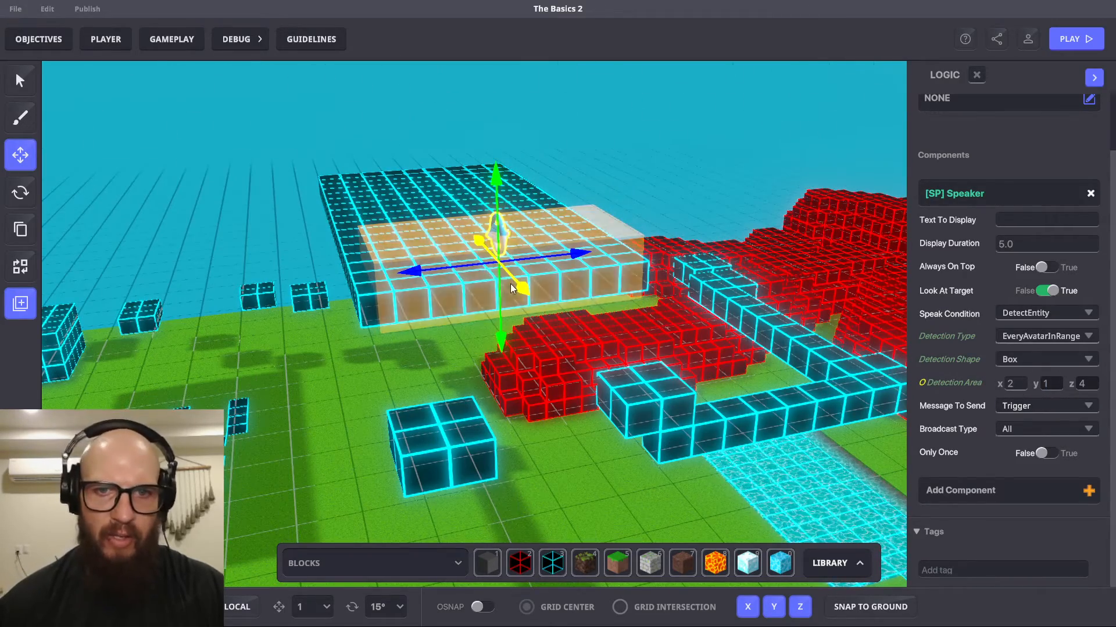
double_click(1050, 384)
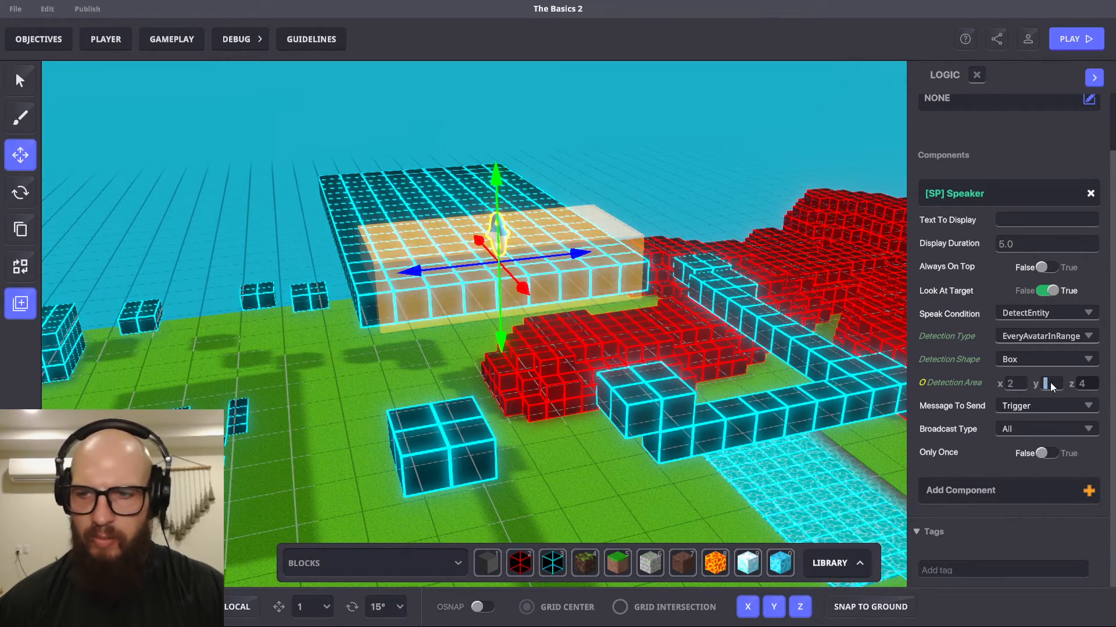
type("2")
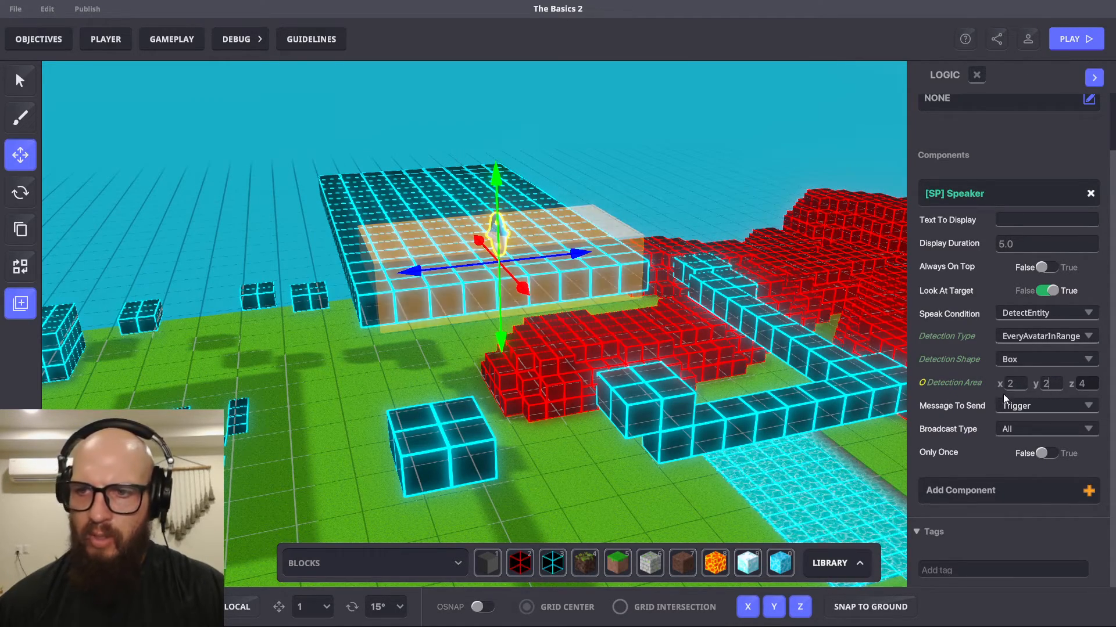
left_click(1041, 405)
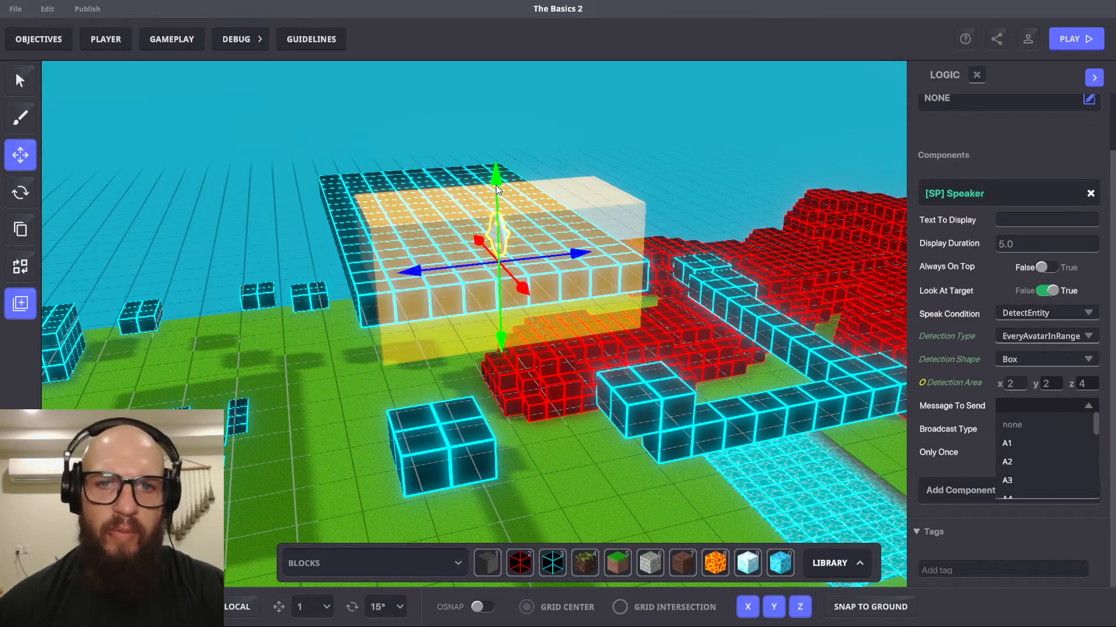
- Raise the Logic Asset until its detection box sits on top of the final platform, and shift it about one block inward from the edge
left_click(494, 158)
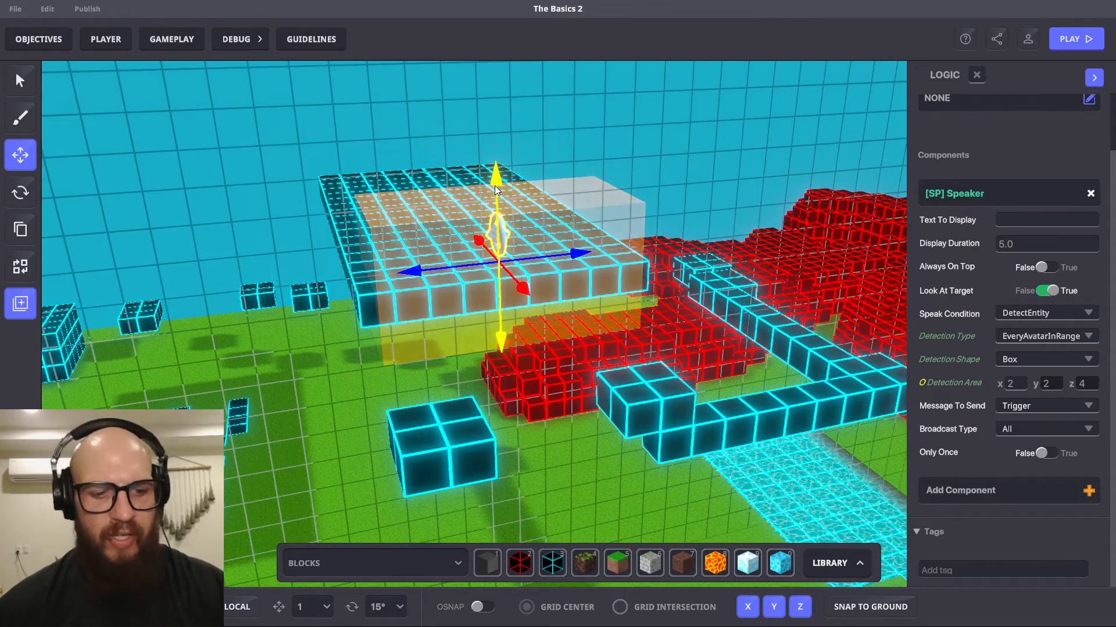
left_click_drag(497, 185, 493, 123)
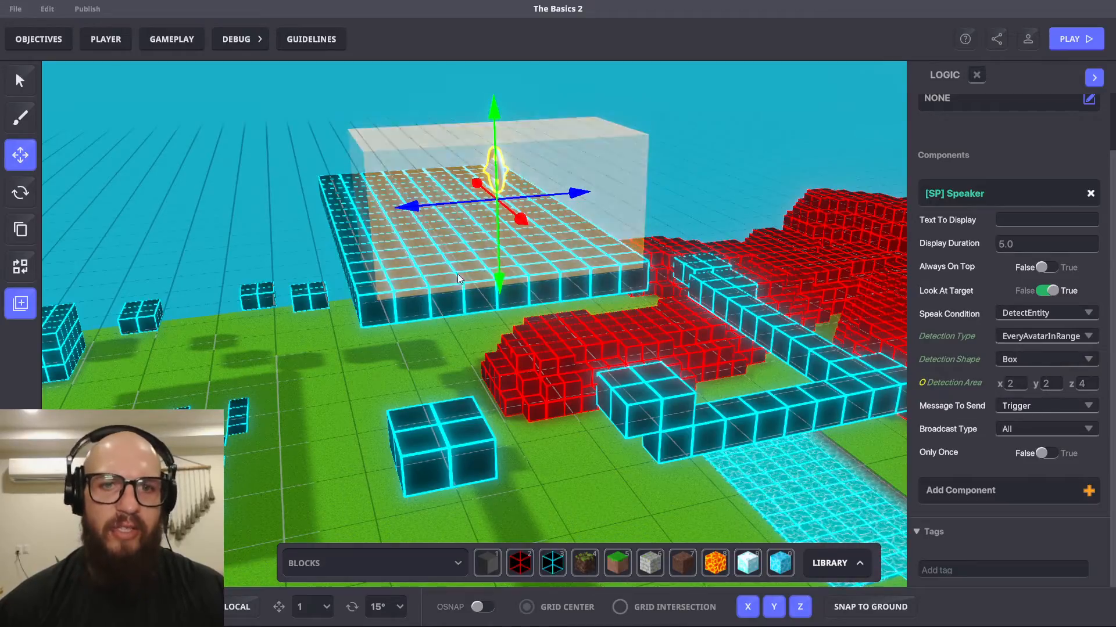
right_click_drag(458, 274, 273, 256)
right_click_drag(598, 258, 667, 314)
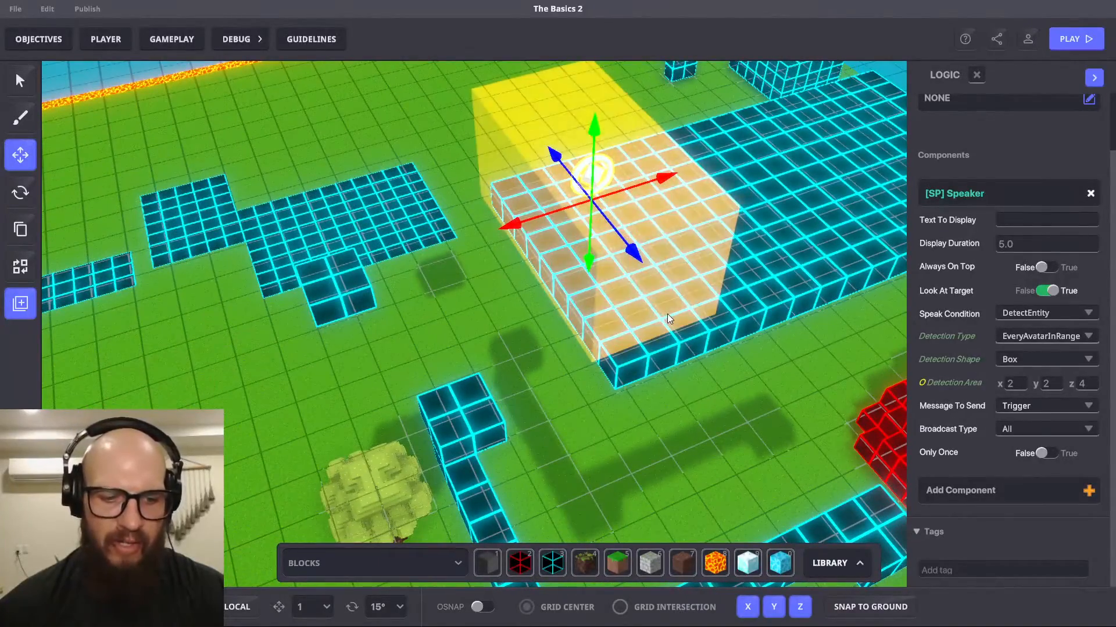
left_click_drag(664, 180, 691, 172)
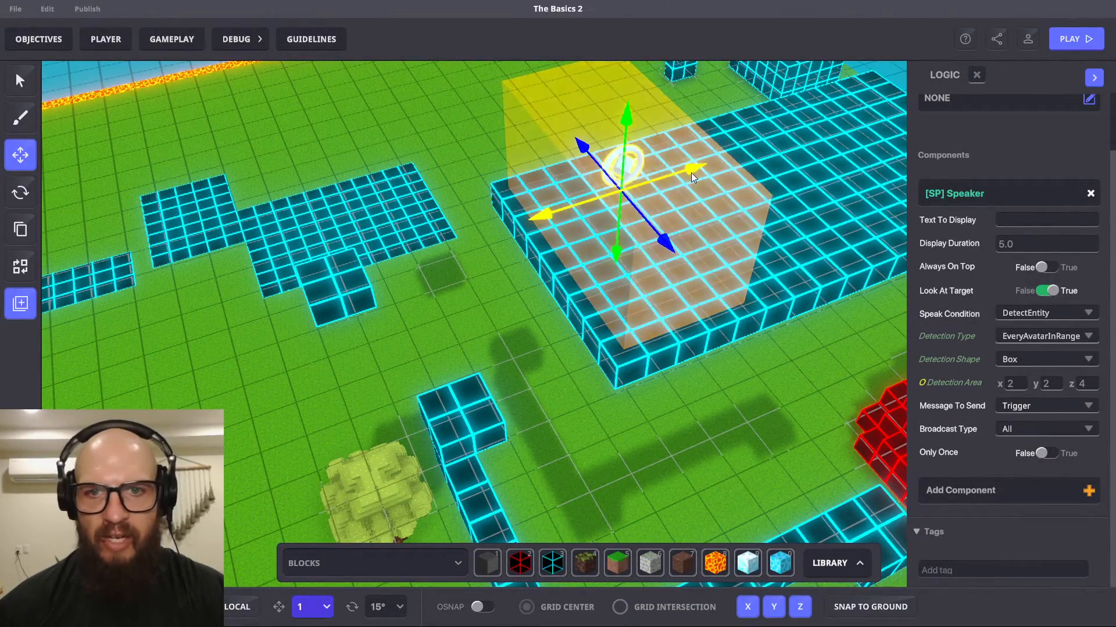
- Set the Speaker's message to send to END.PARKOUR.QUEST and save the changes
mouse_move(541, 295)
right_mouse_down()
mouse_move(715, 232)
mouse_move(491, 266)
mouse_move(555, 273)
mouse_move(518, 284)
mouse_move(559, 290)
right_mouse_up()
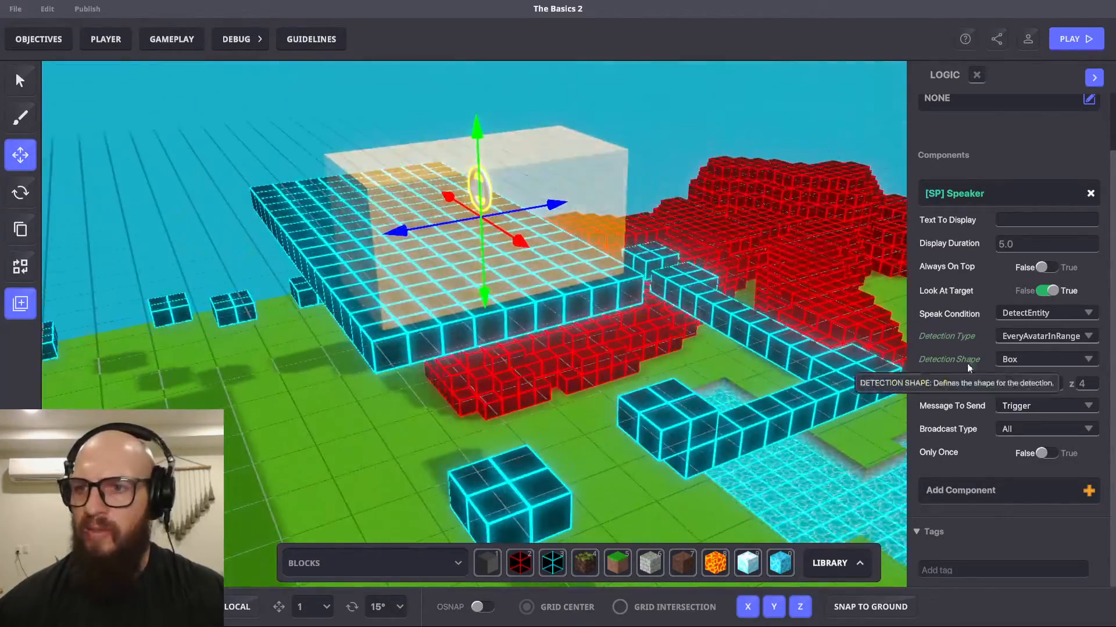
left_click(1058, 405)
type("end")
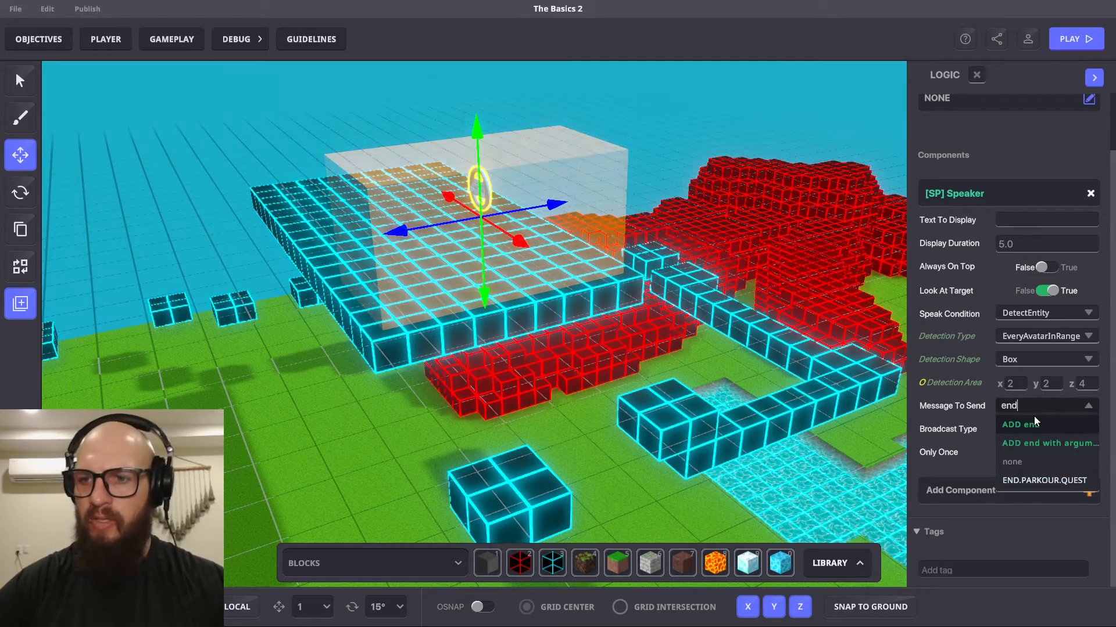
left_click(1056, 480)
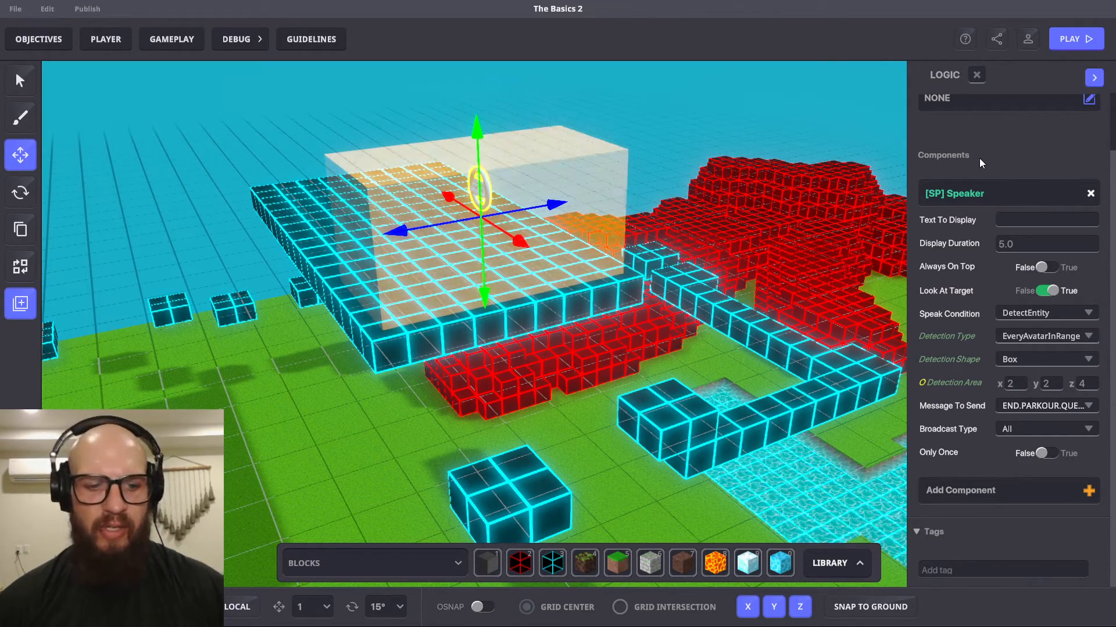
key("ctrl+s")
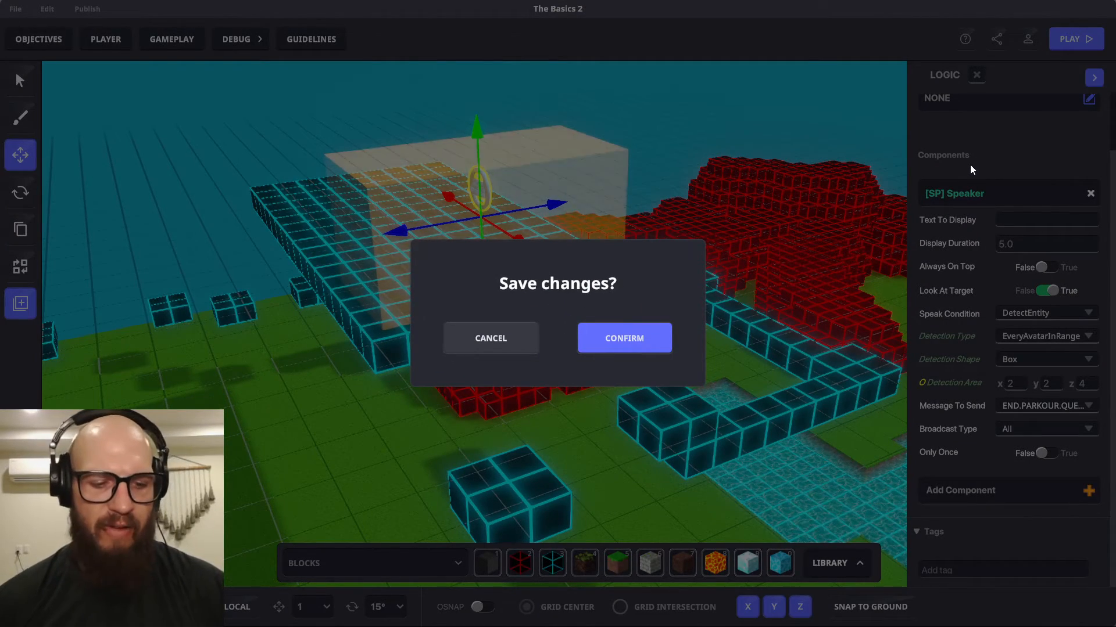
left_click(635, 338)
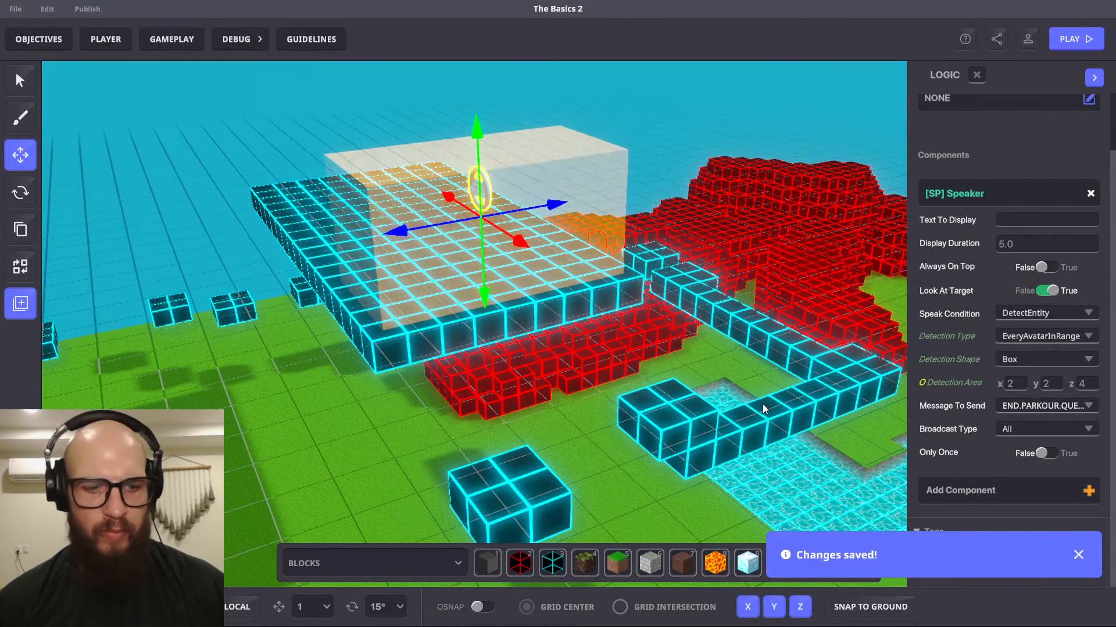
- Enter play mode and walk the avatar to the keypad block to start the !Parkour quest
key("Tab")
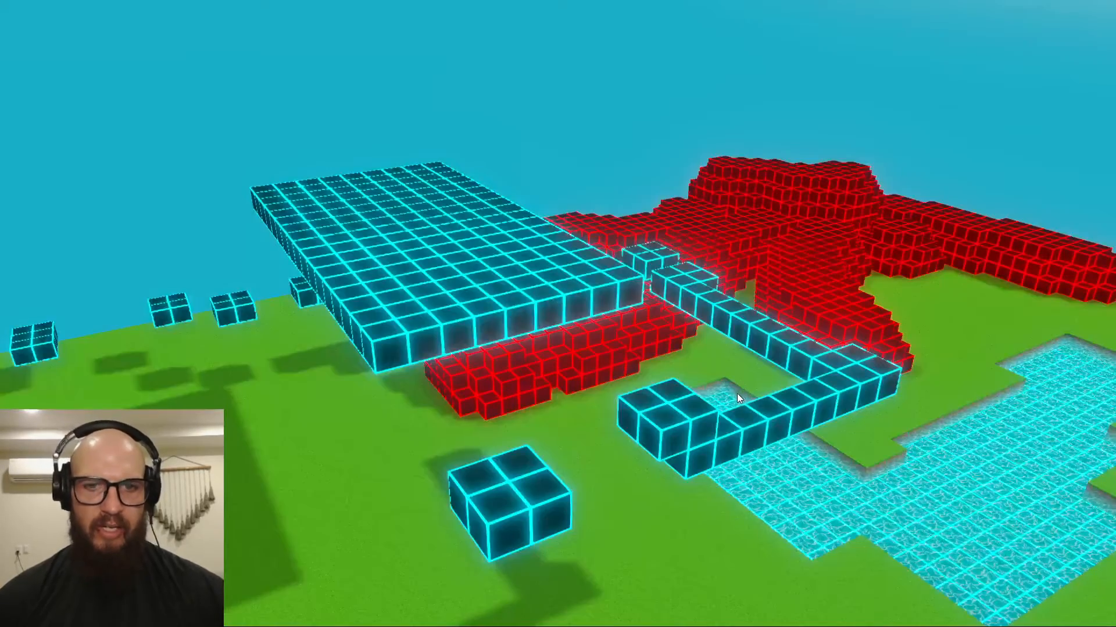
key("a")
key("w")
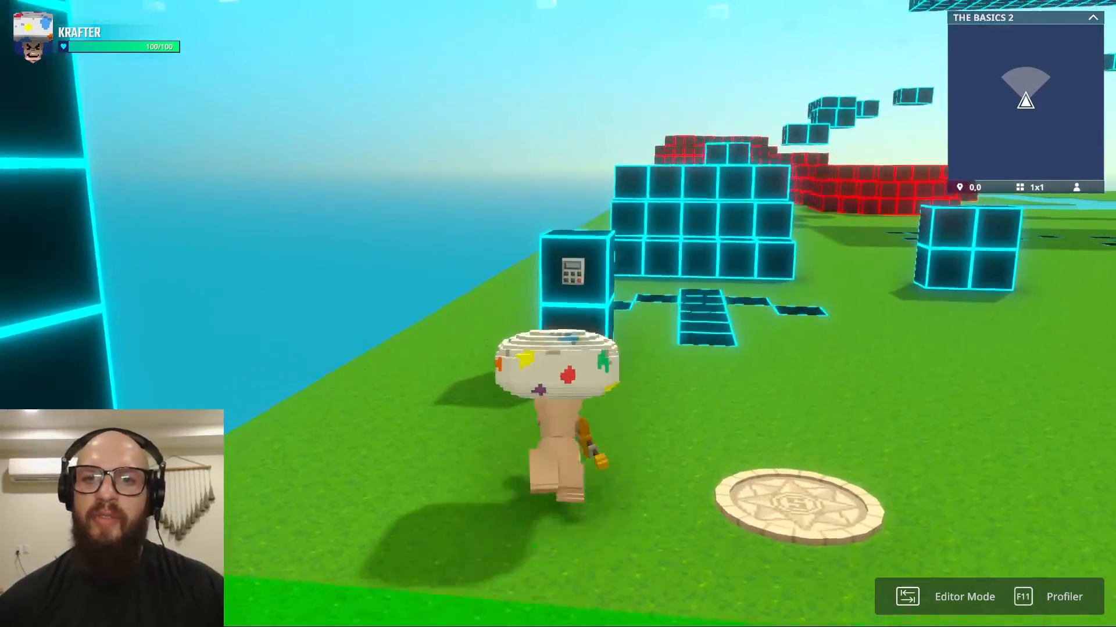
key("d")
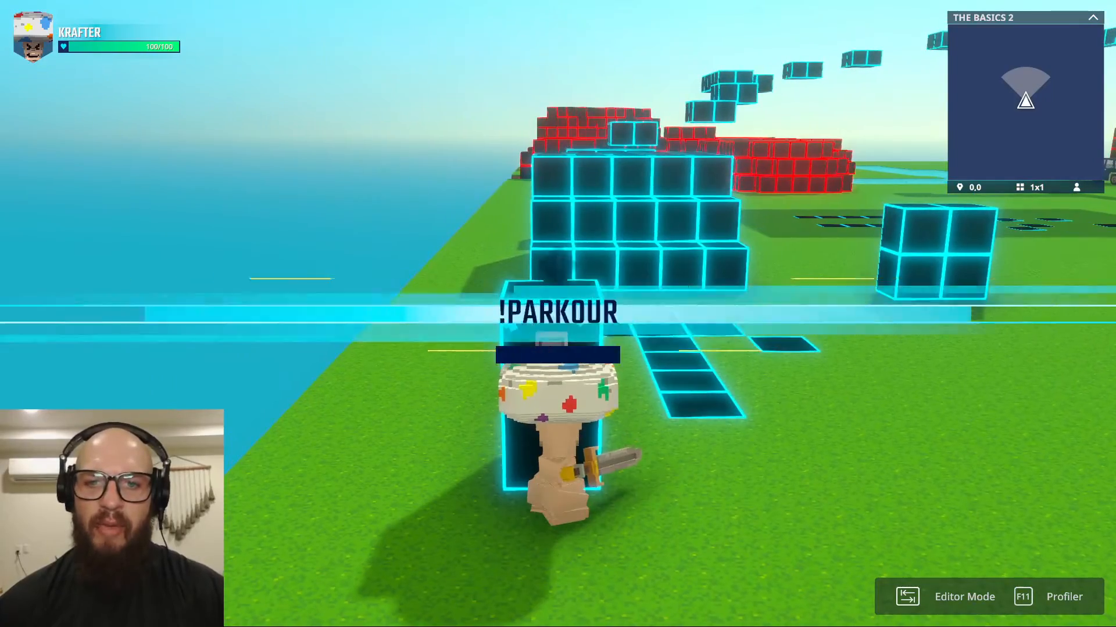
key("s")
key("d")
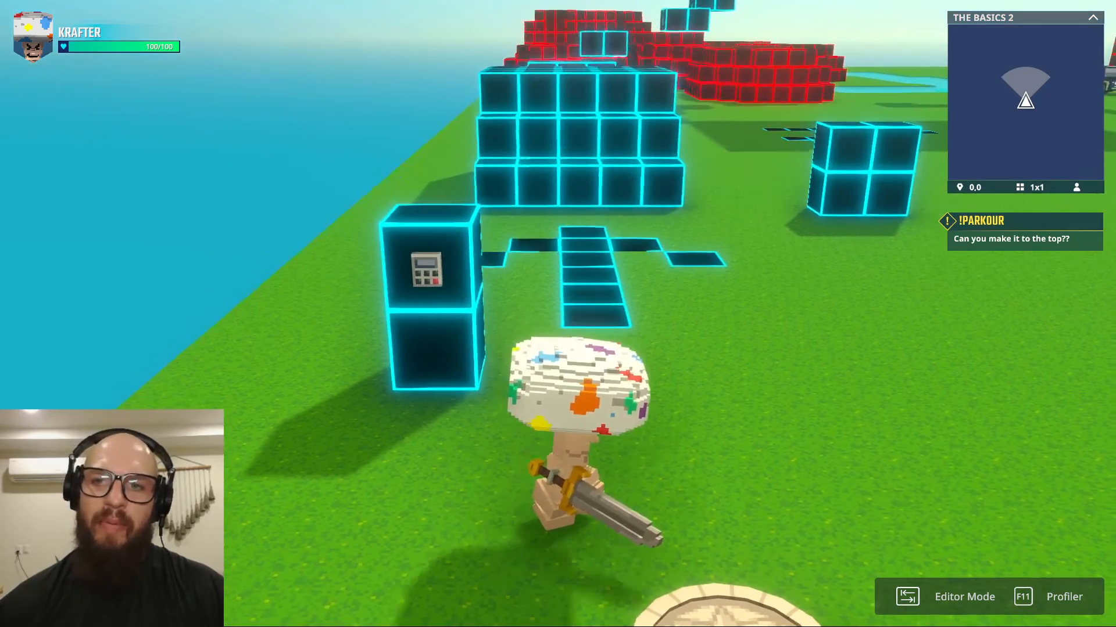
- Playtest the parkour by climbing the stepped blocks and jumping across the floating platforms onto the large final platform
key("w")
key("space")
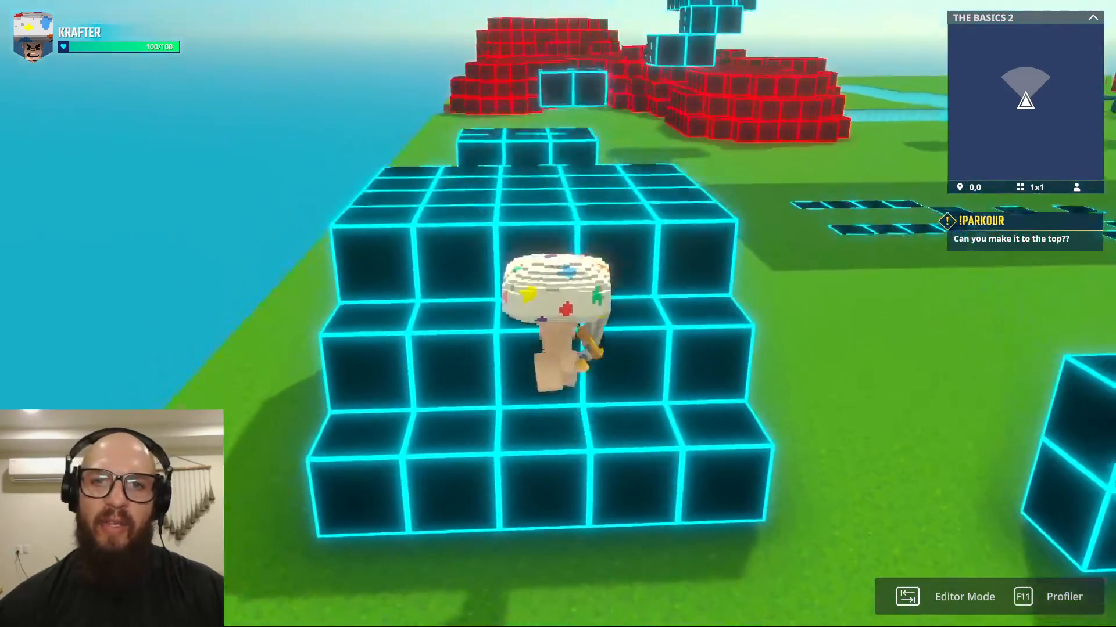
key("w")
key("space")
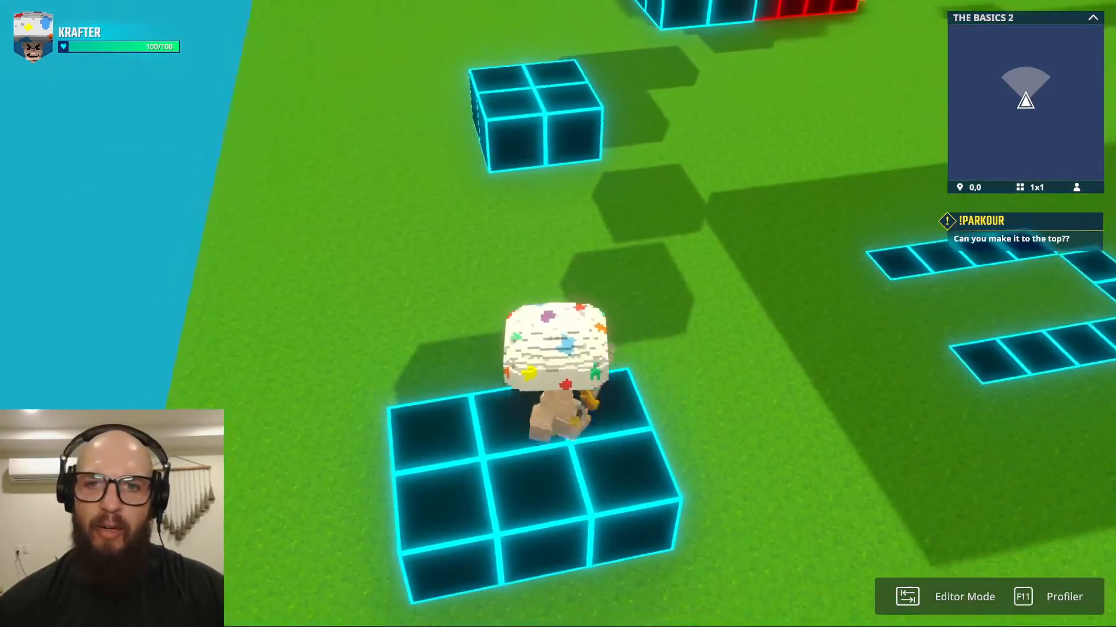
key("w")
key("space")
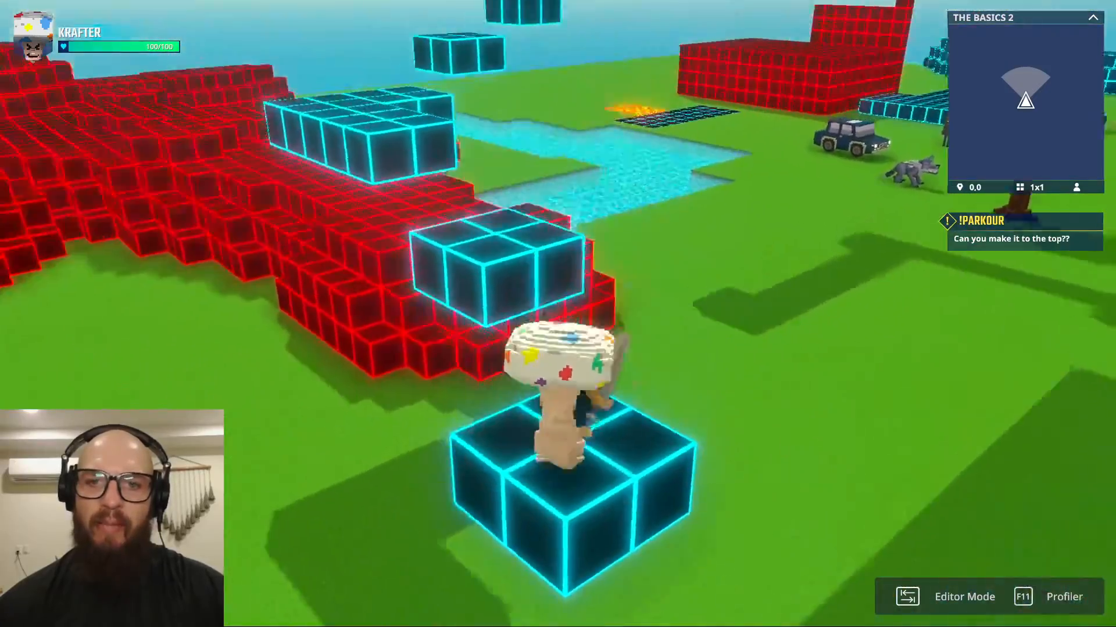
key("w")
key("space")
key("space")
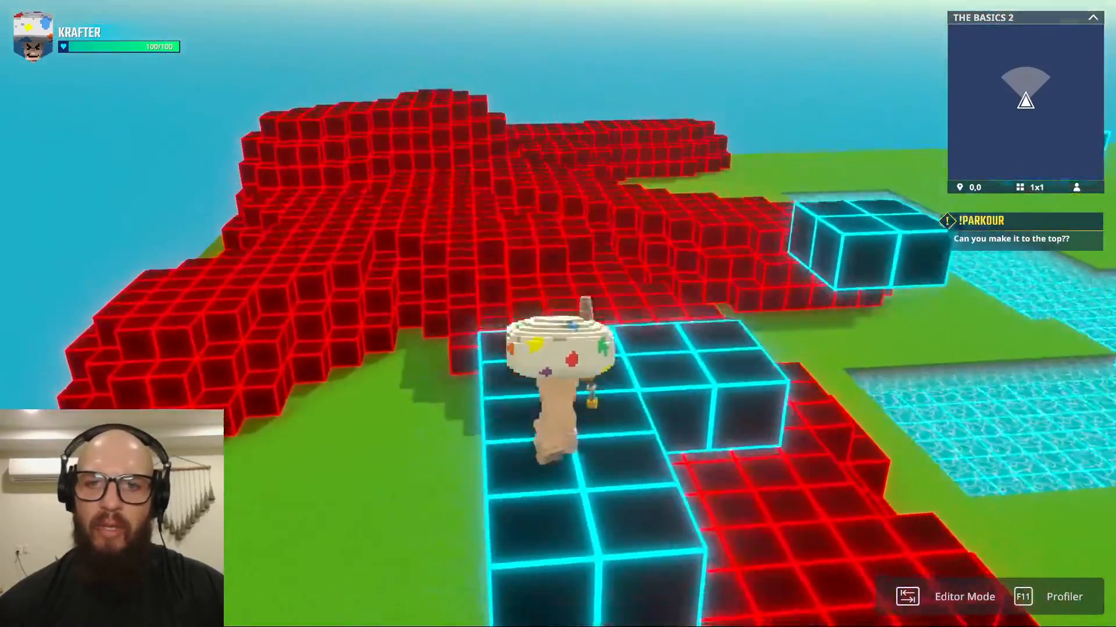
key("w")
key("space")
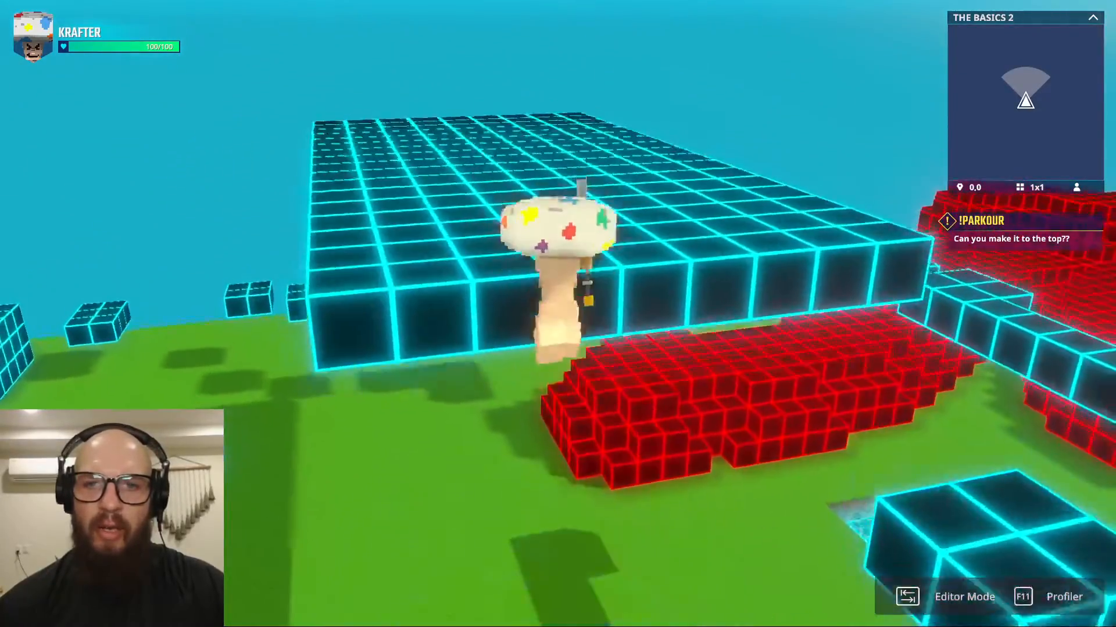
key("w")
key("space")
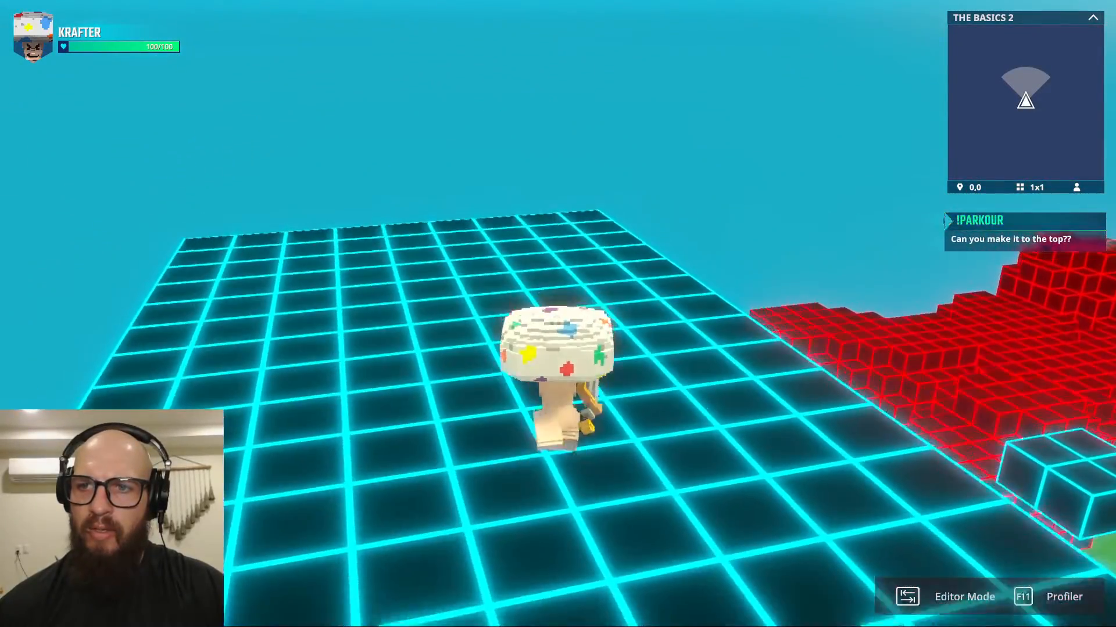
key("w")
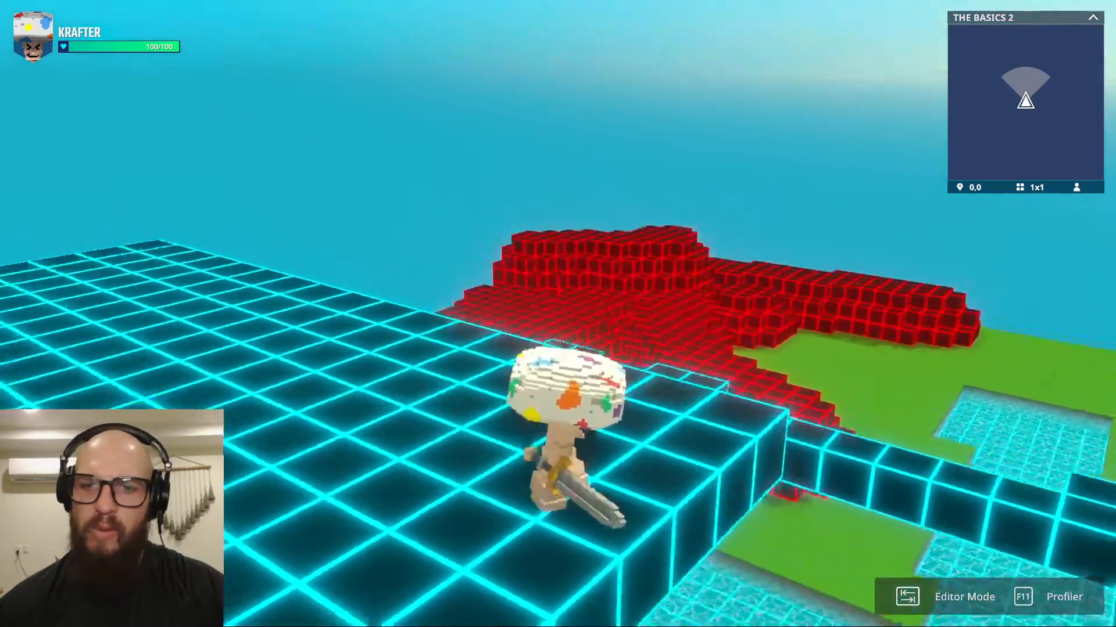
key("a")
key("d")
key("a")
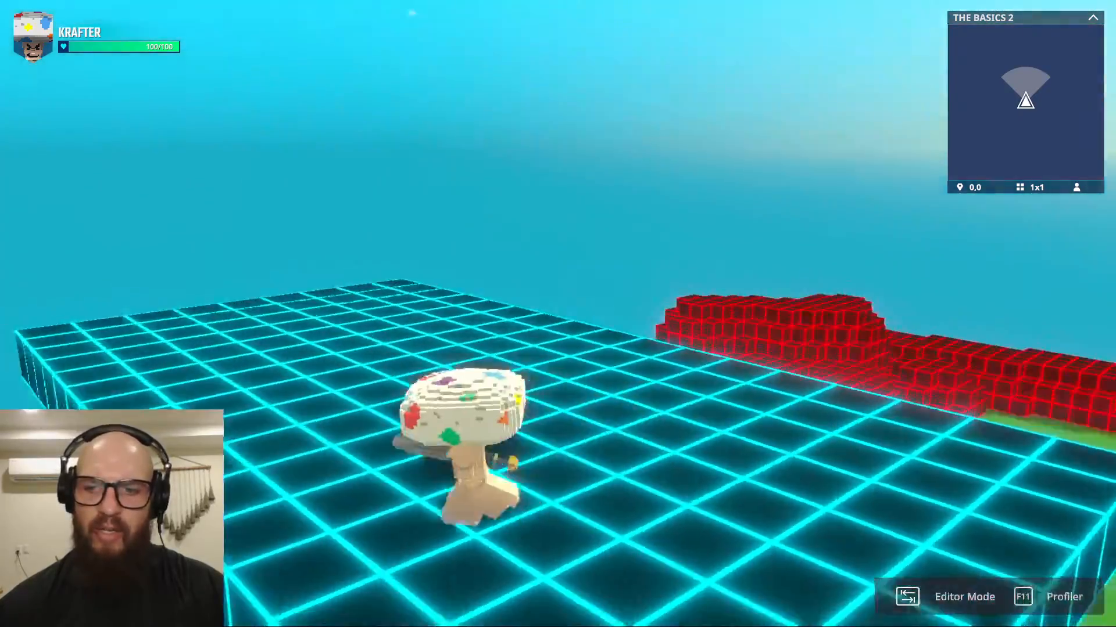
key("d")
key("a")
key("d")
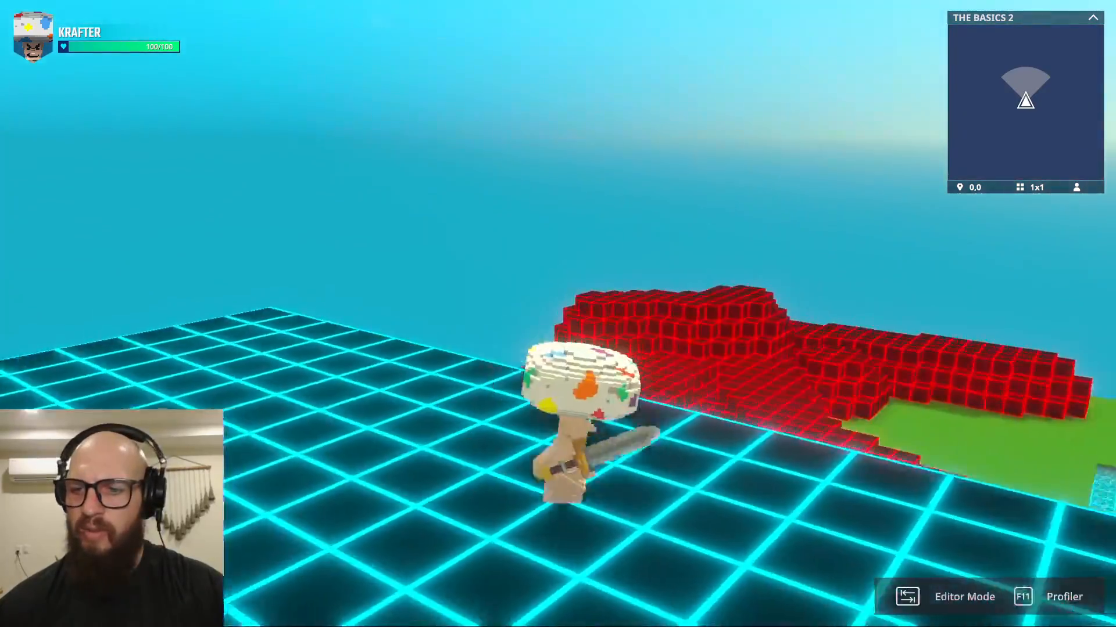
- Walk the avatar around the final platform to test the quest trigger, and return to the editor
key("a")
key("d")
key("a")
key("d")
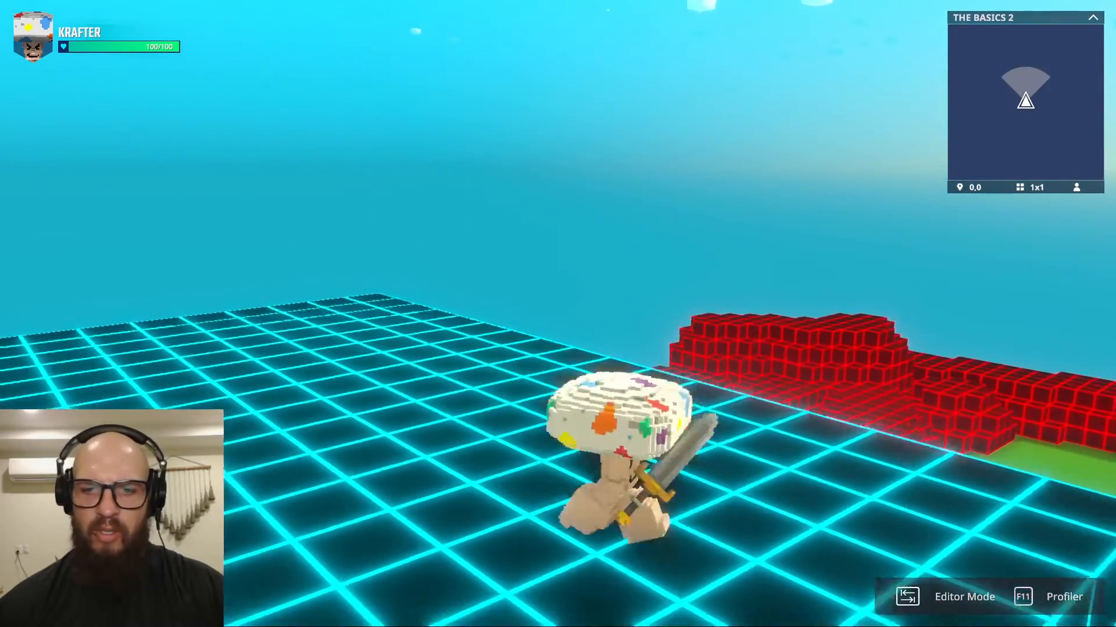
key("a")
key("Tab")
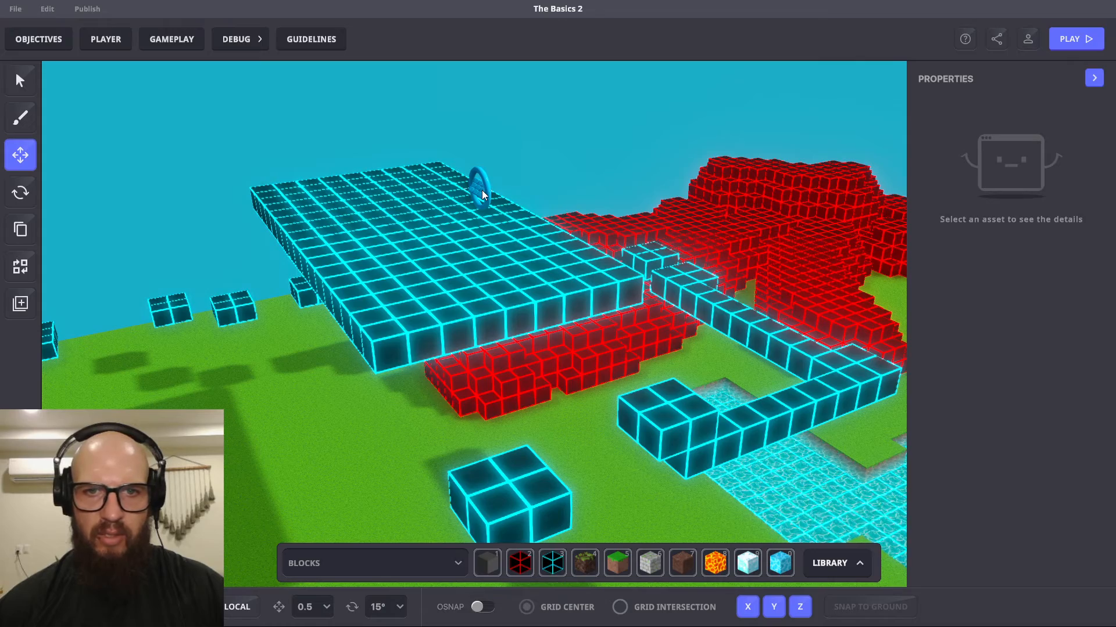
- Open the logic of the Logic Asset on the final platform and set the Speaker's Look At Target to False
left_click(482, 190)
scroll(984, 420, "down", 5)
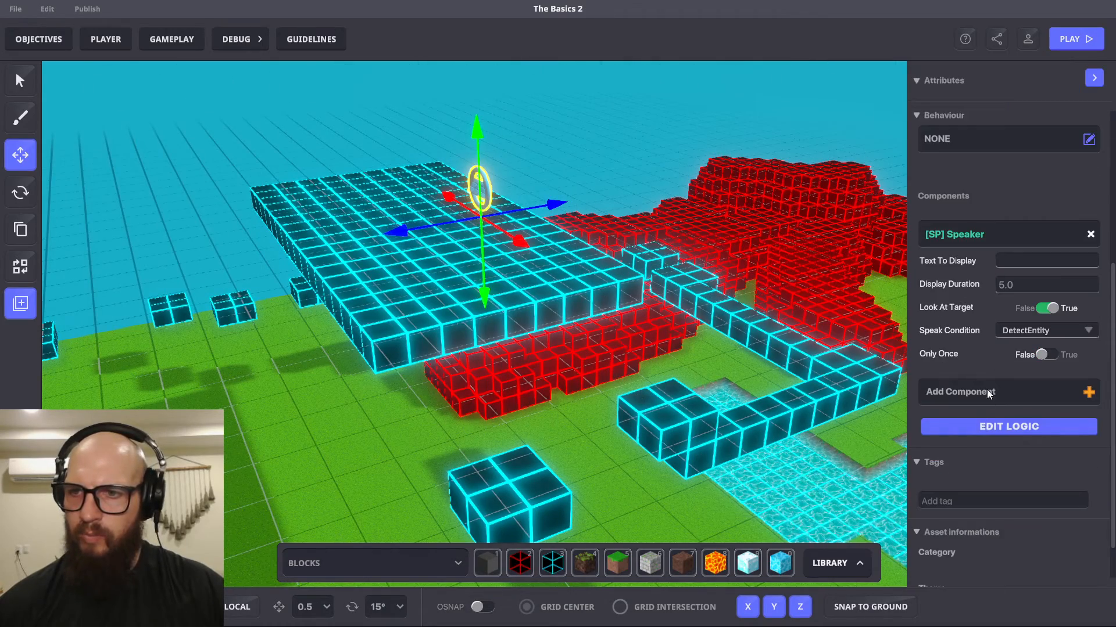
left_click(1039, 427)
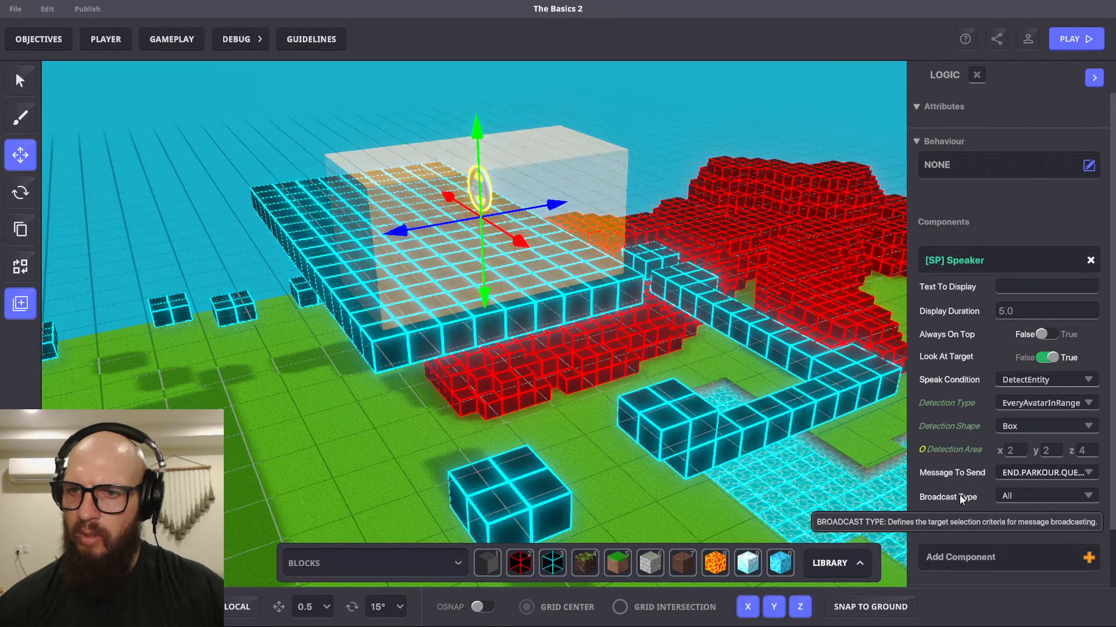
left_click(1049, 358)
scroll(962, 358, "down", 1)
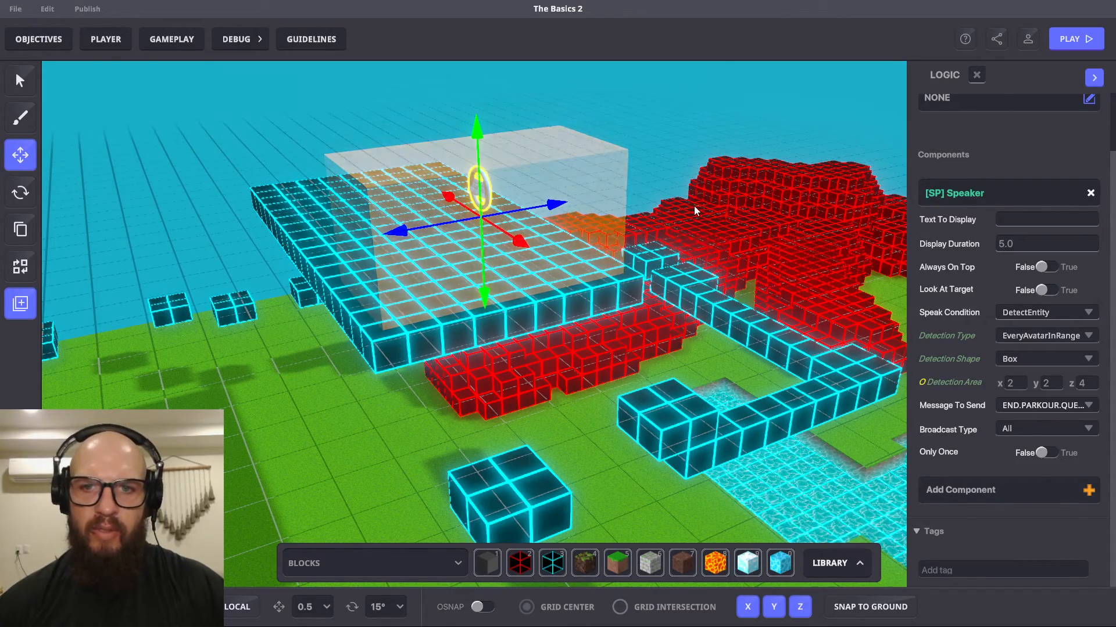
left_click(533, 280)
- Review the message sent by the NumPad Switch's Button and the !Parkour quest's launch and completion settings
middle_click_drag(507, 279, 696, 271)
scroll(702, 262, "down", 3)
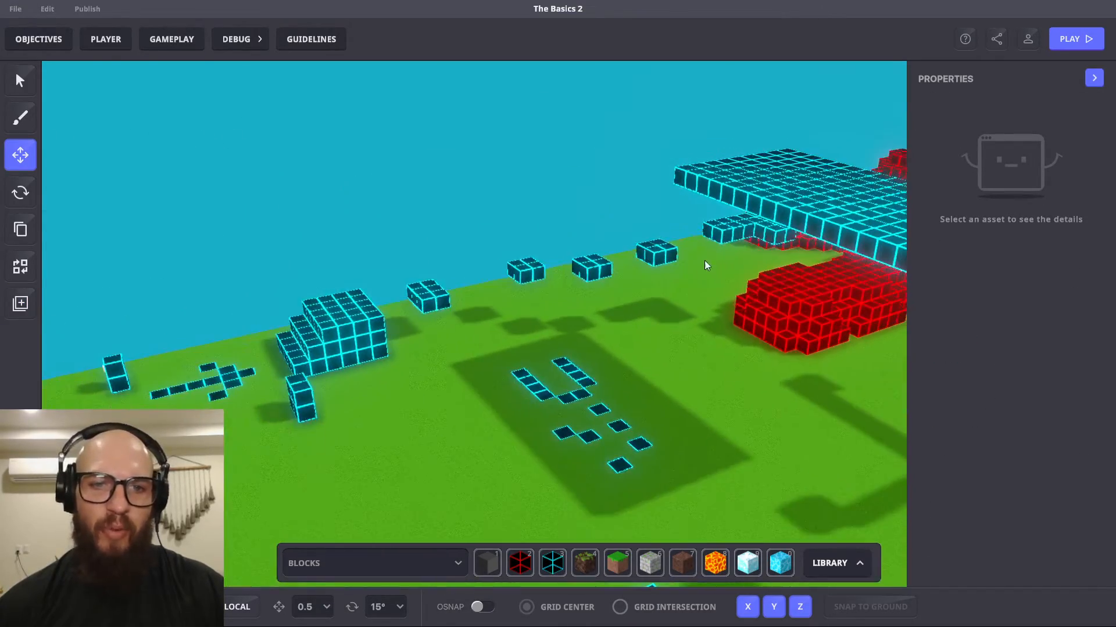
middle_click_drag(773, 307, 536, 294)
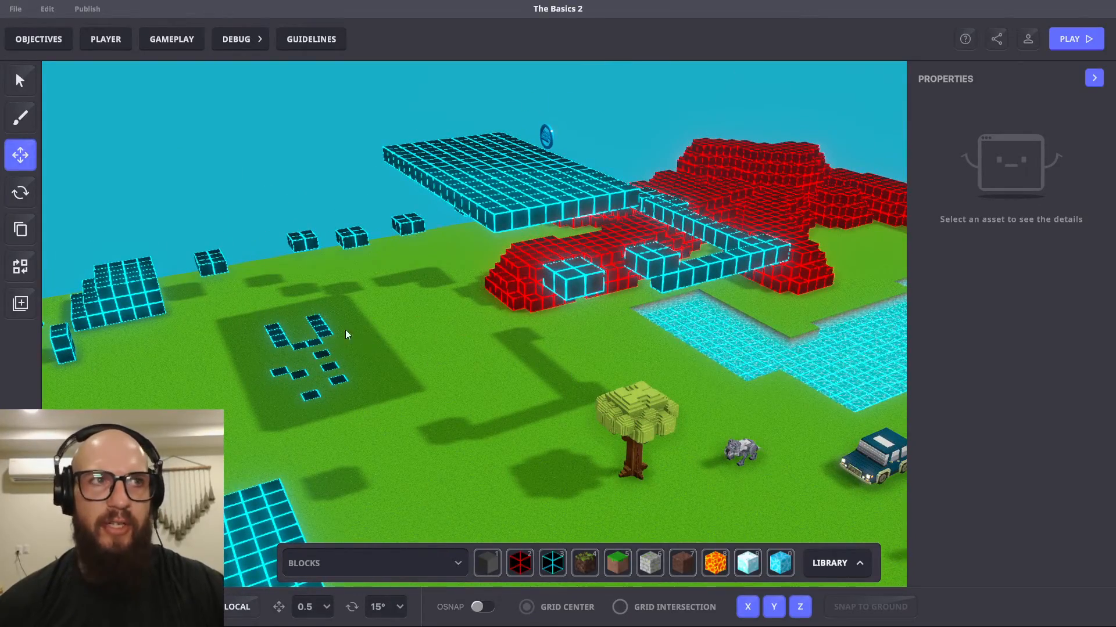
right_click_drag(346, 330, 466, 355)
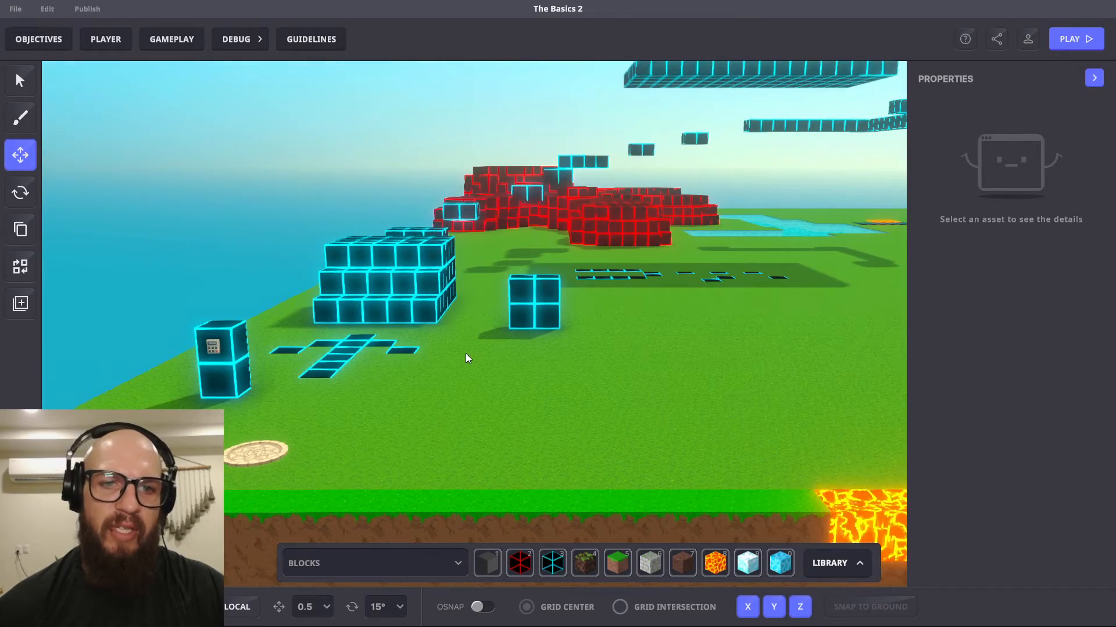
middle_click_drag(452, 368, 466, 360)
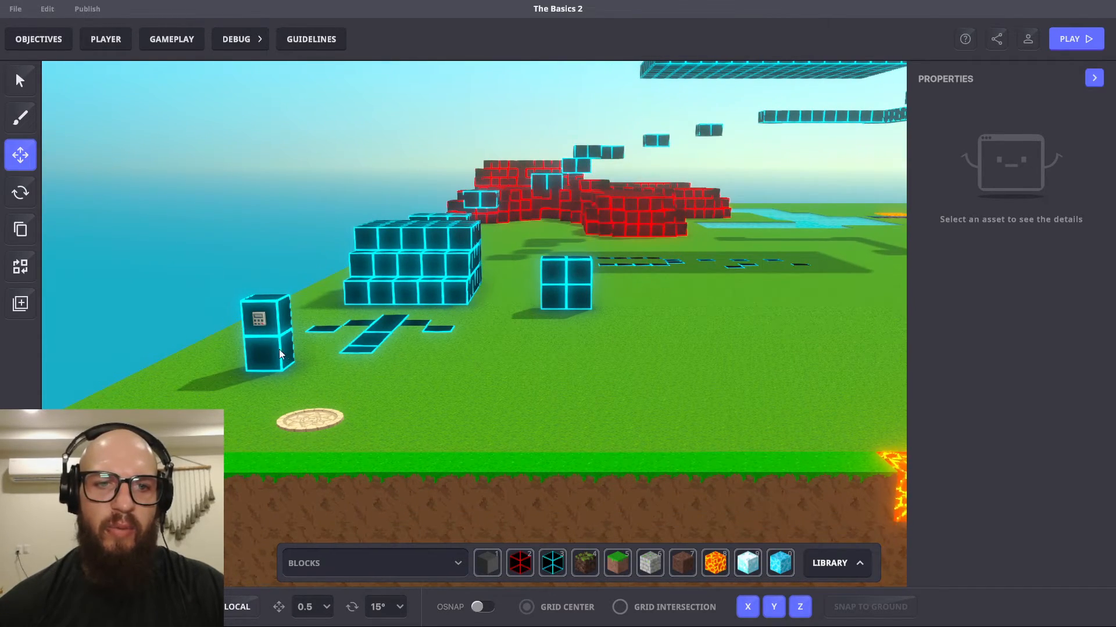
left_click(259, 321)
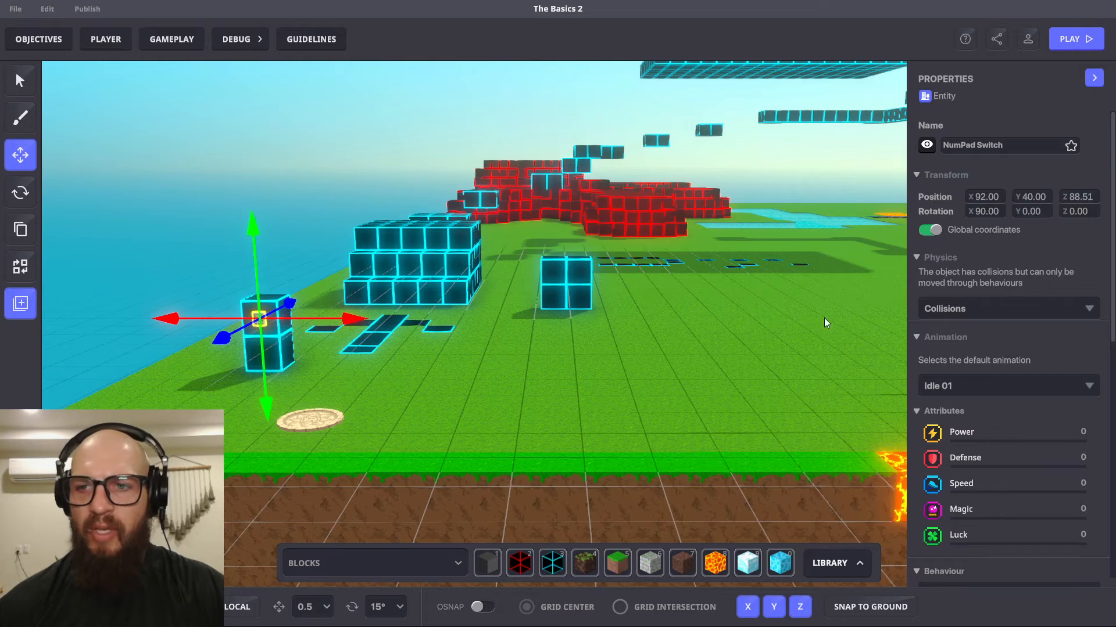
scroll(1012, 362, "down", 6)
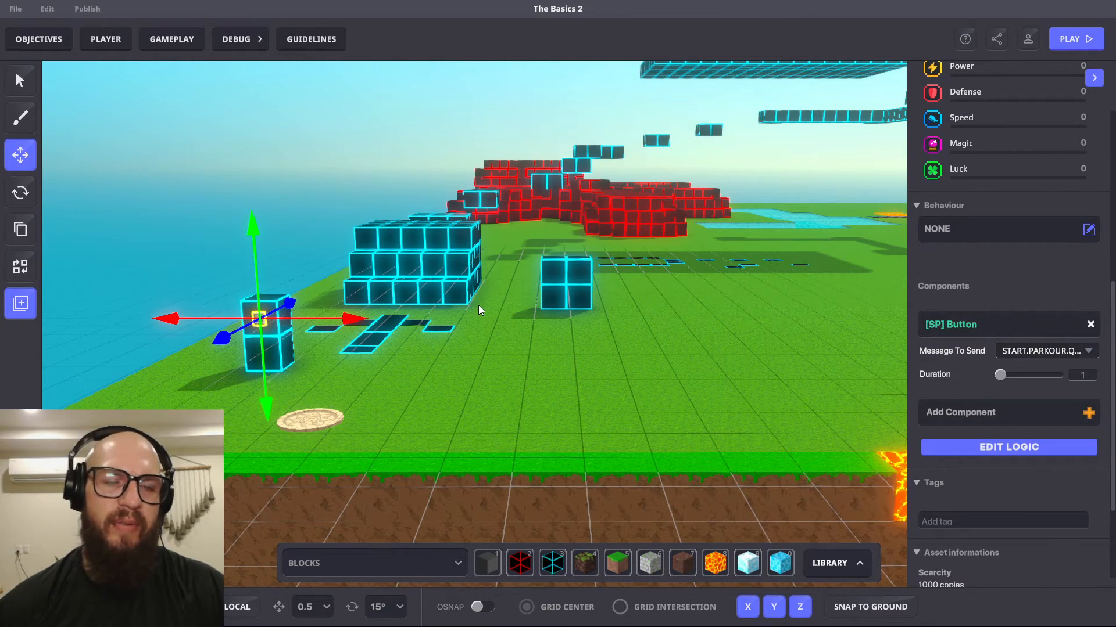
left_click(39, 40)
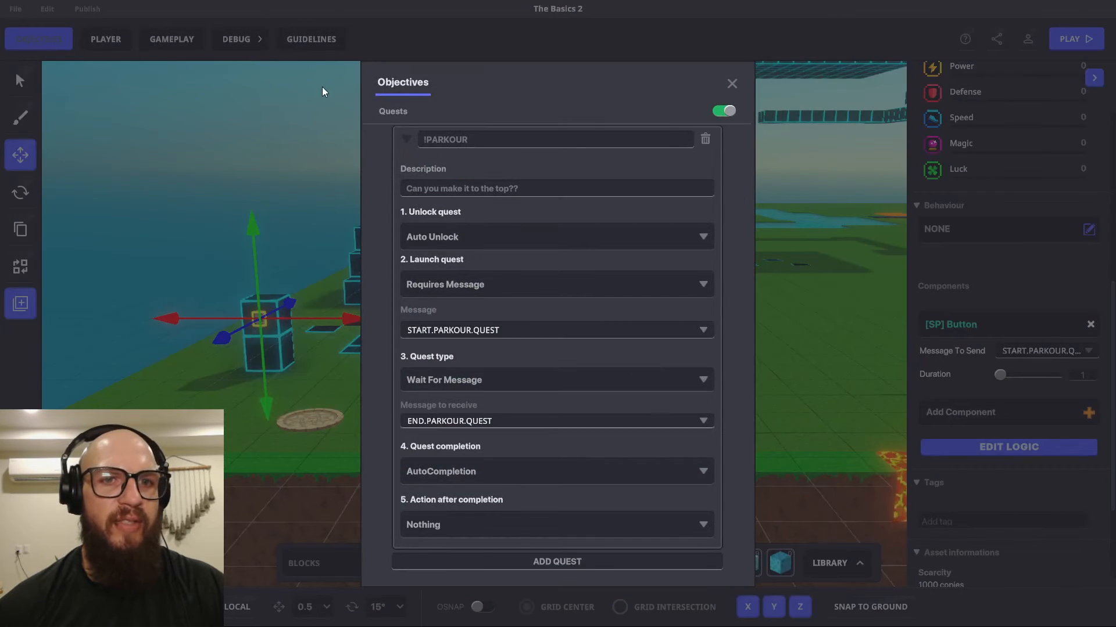
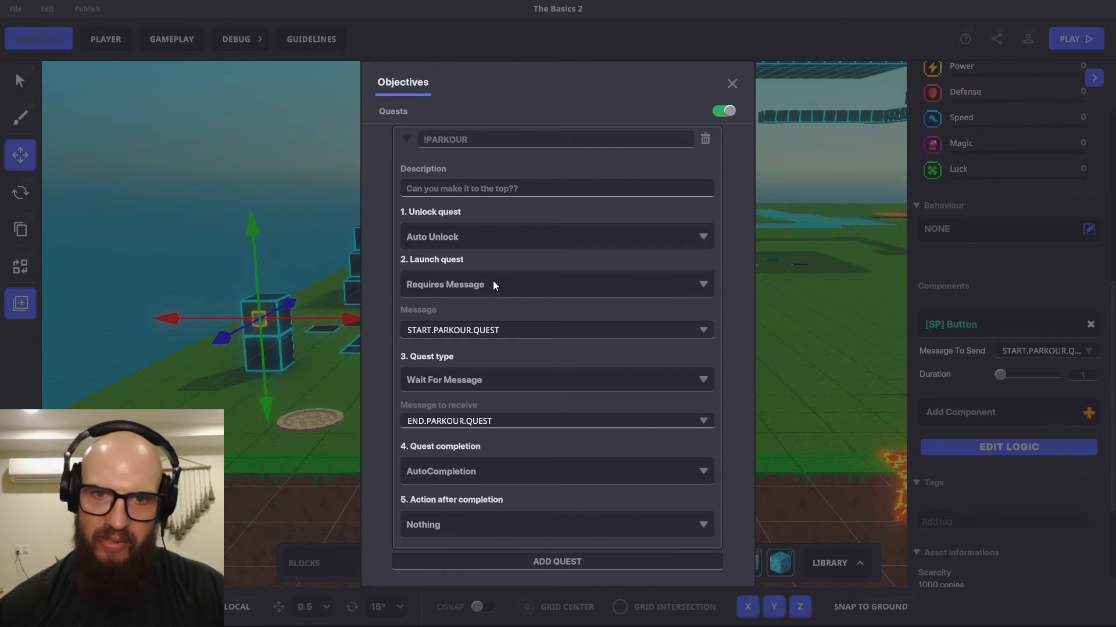
left_click(731, 85)
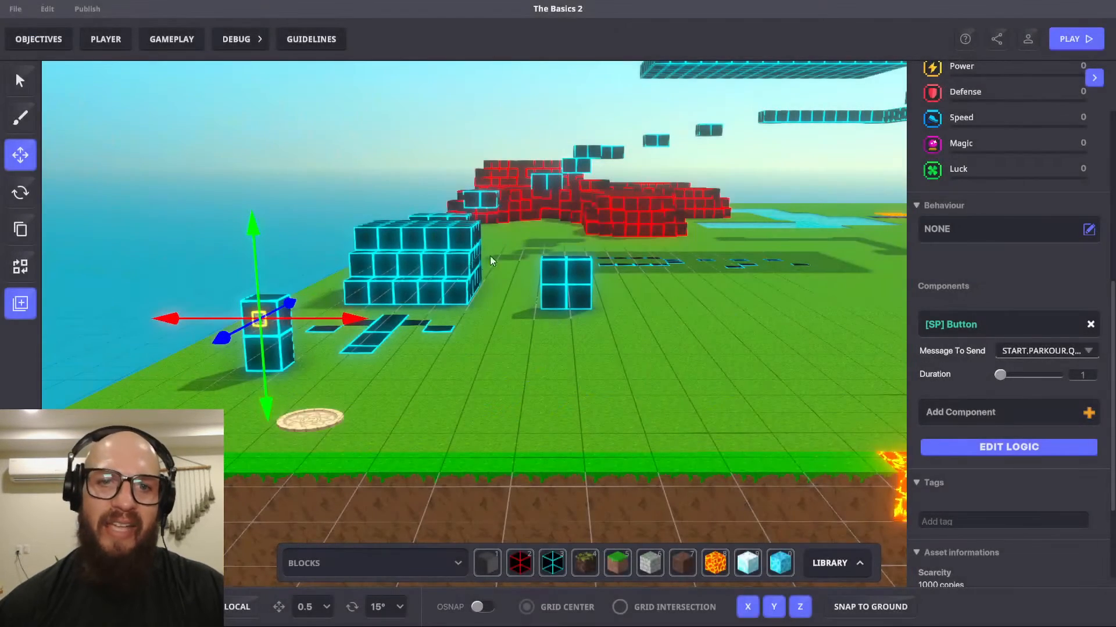
- Set the Speaker's detection area to x 1, y 2, z 4, and shift the Logic Asset about one block toward the final platform's edge
middle_click_drag(459, 233, 403, 460)
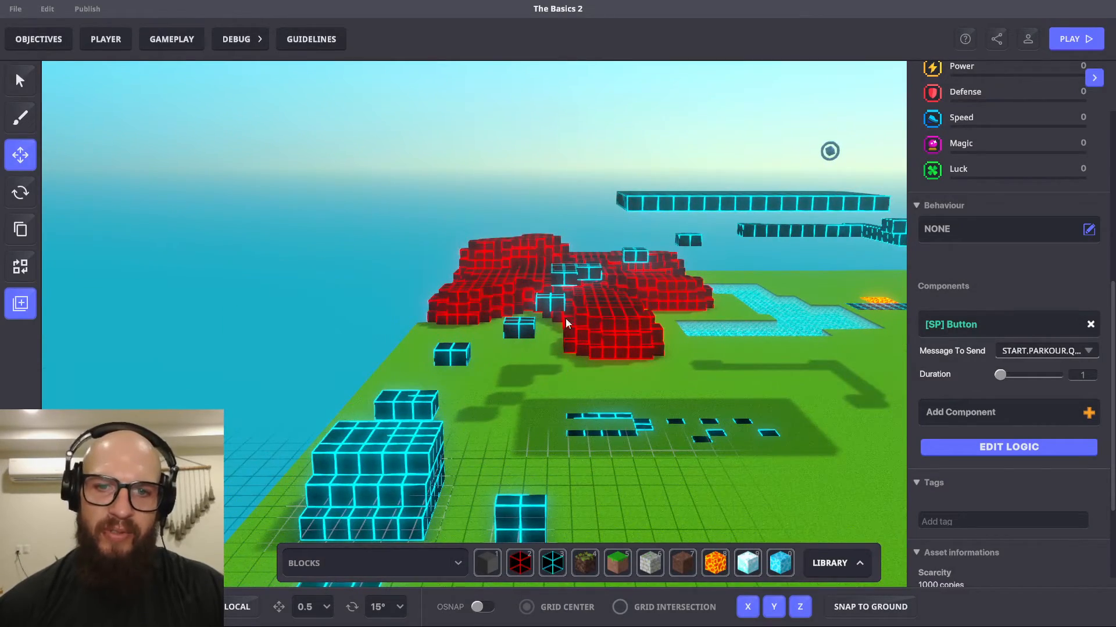
middle_click_drag(565, 319, 530, 246)
middle_click_drag(794, 217, 700, 230)
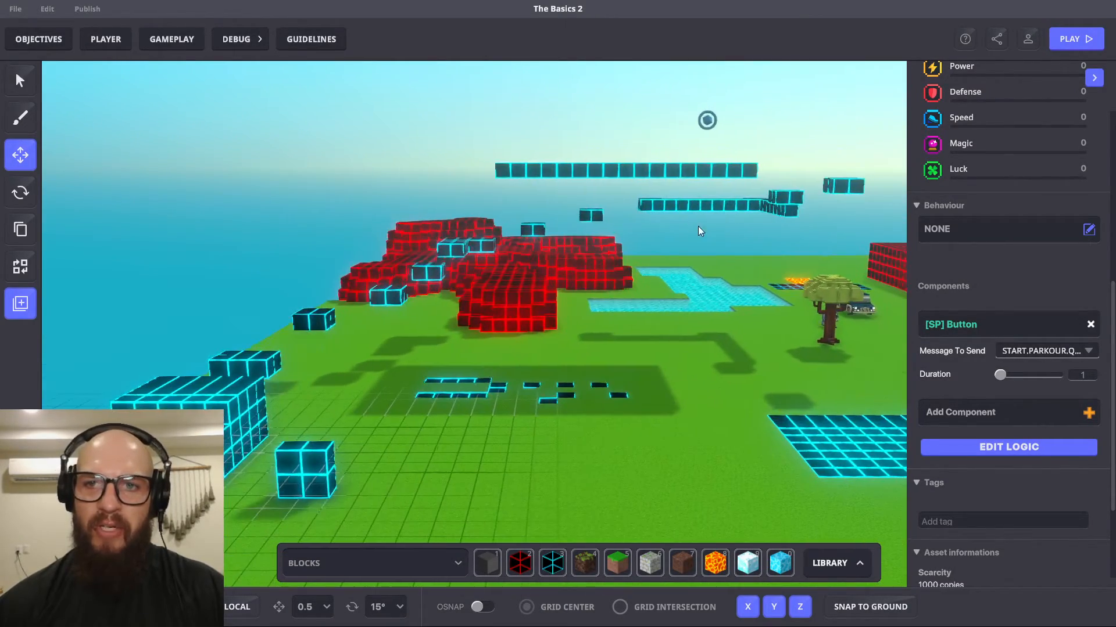
right_click_drag(707, 164, 730, 156)
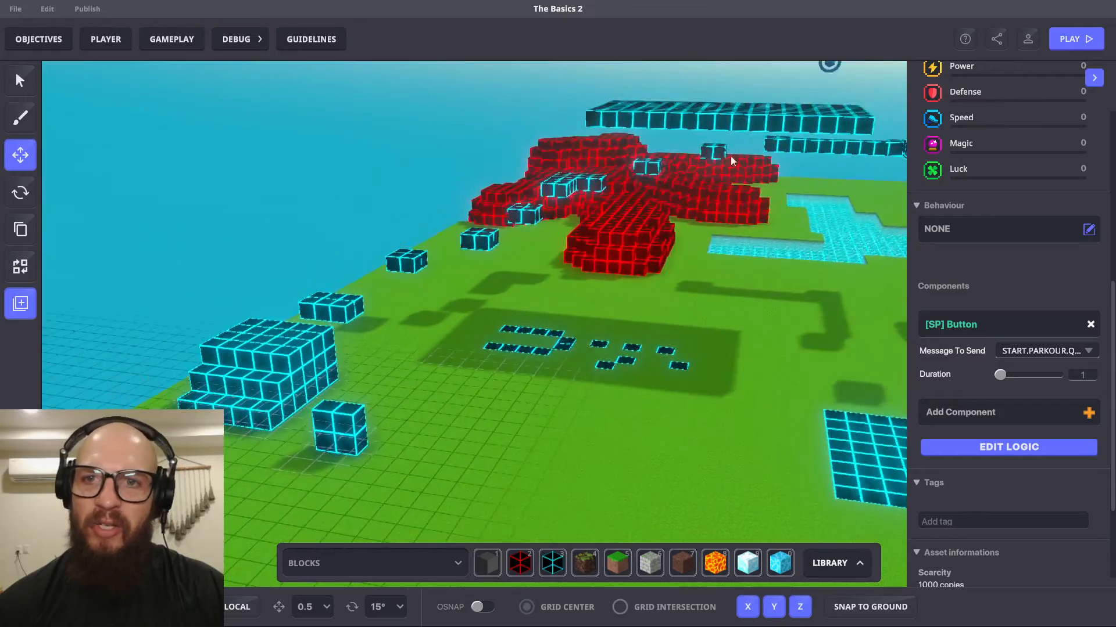
middle_click_drag(730, 157, 541, 303)
scroll(550, 298, "up", 5)
scroll(581, 366, "up", 2)
middle_click_drag(582, 365, 557, 320)
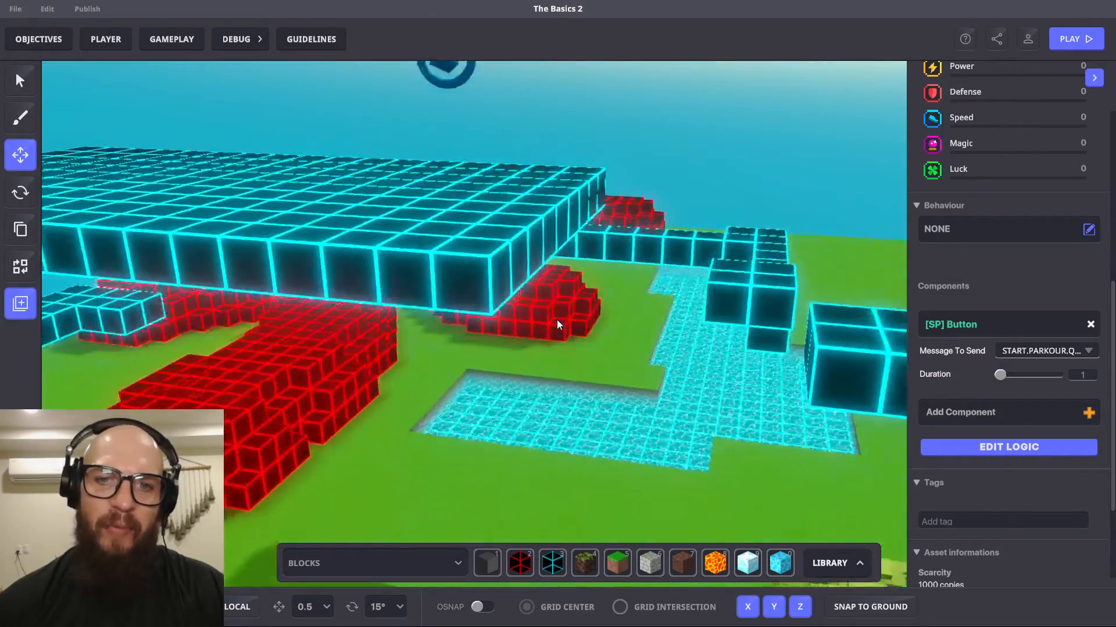
scroll(551, 308, "down", 3)
right_click_drag(529, 240, 500, 253)
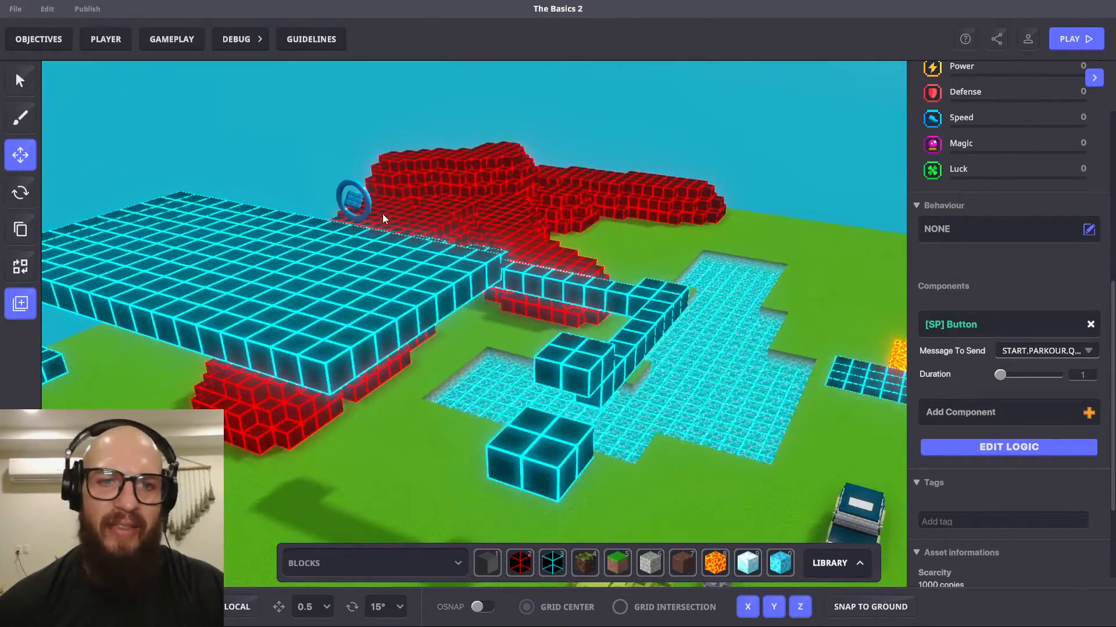
left_click(353, 199)
scroll(952, 338, "down", 3)
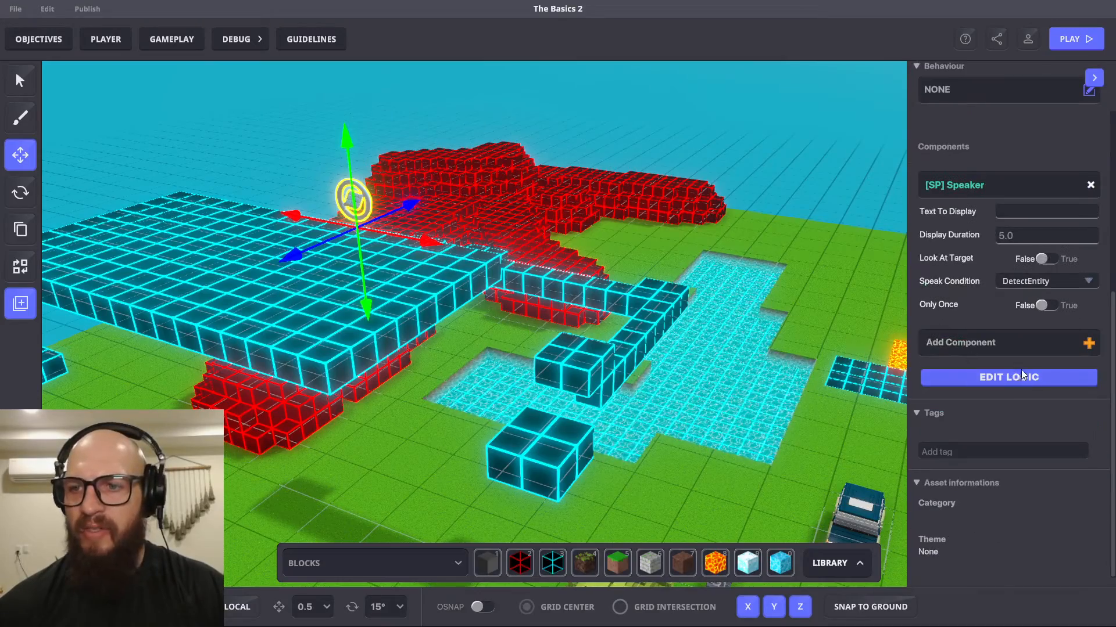
left_click(1017, 375)
scroll(970, 373, "down", 1)
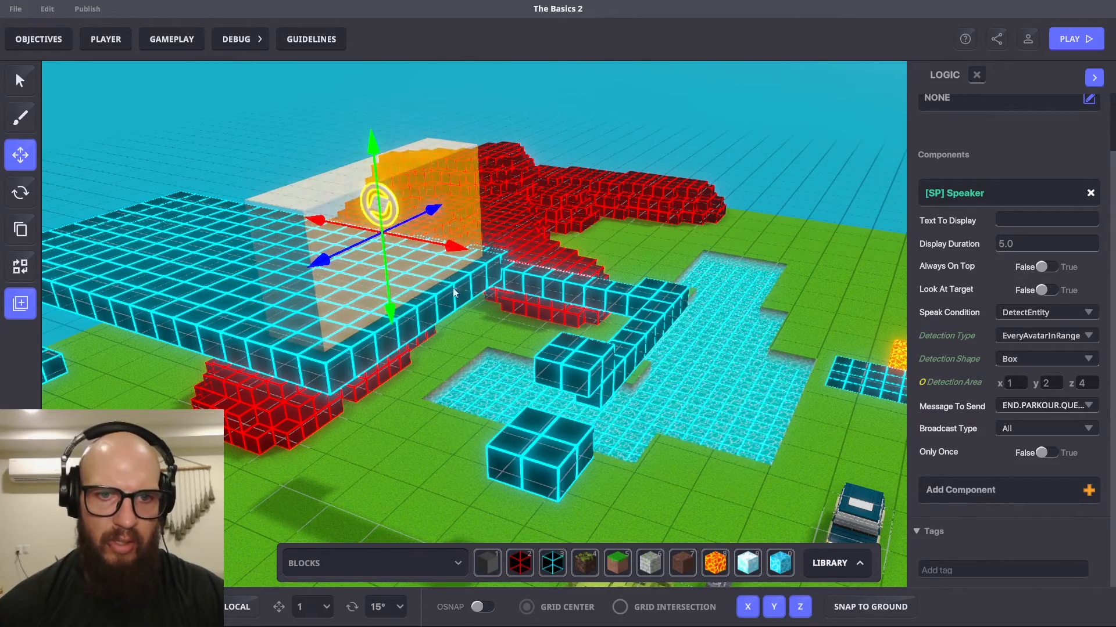
left_click(455, 324)
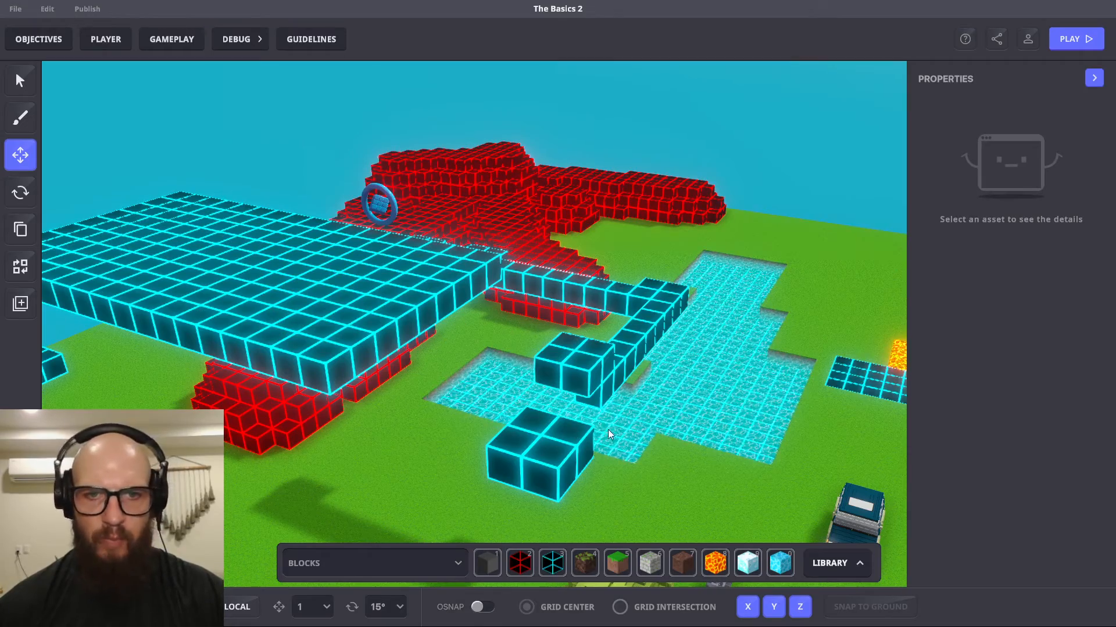
- Enter play mode, start the !Parkour quest at the keypad block, and walk the avatar back to the spawn point
key("Tab")
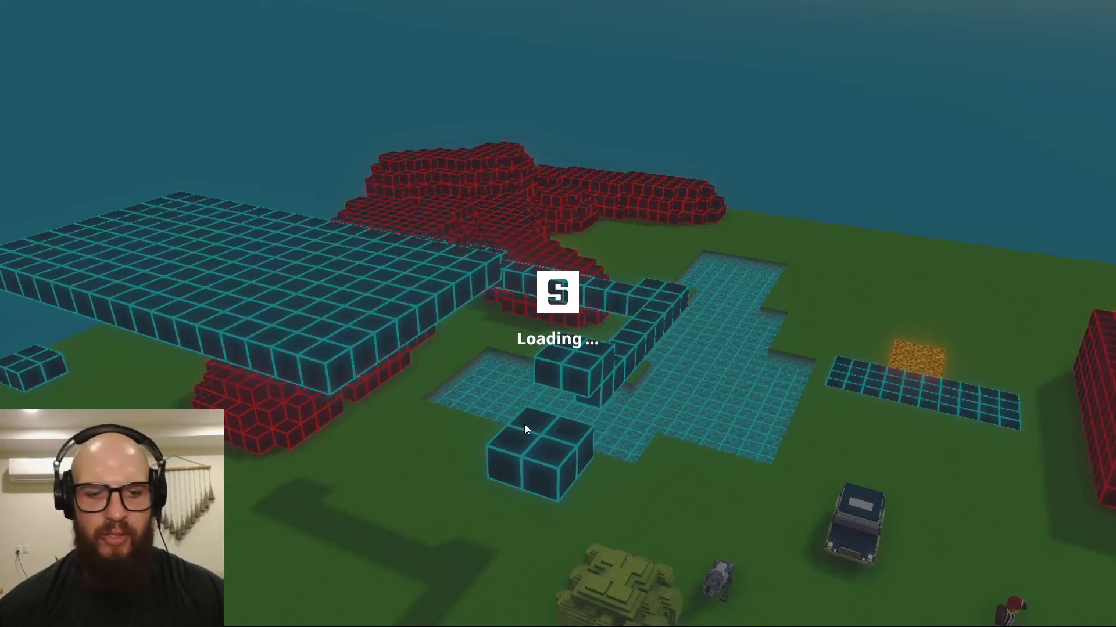
key("a")
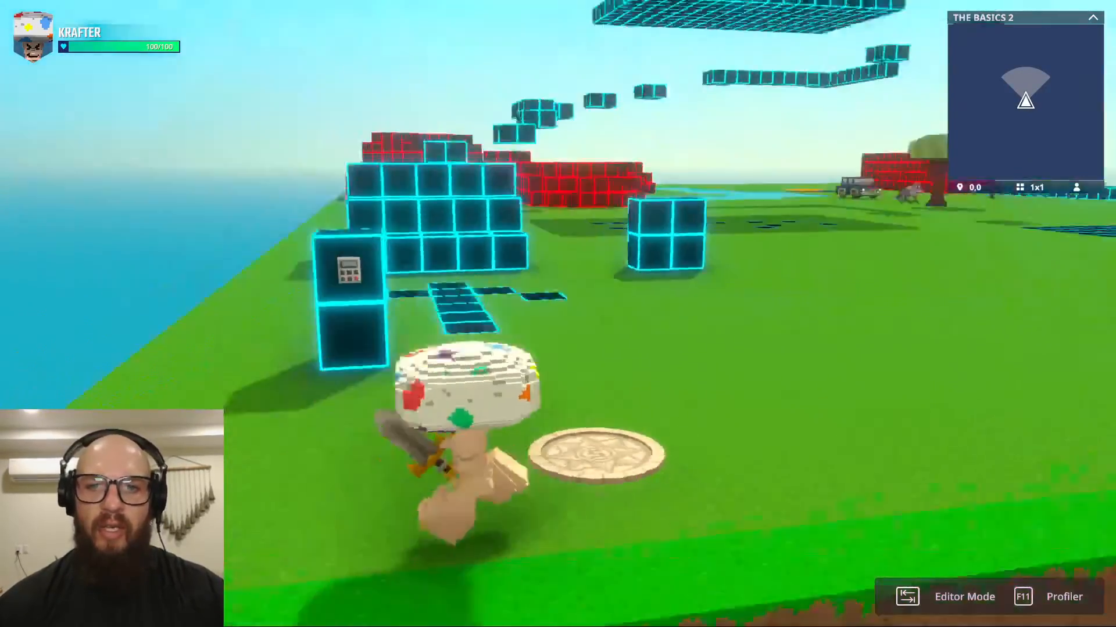
key("w")
key("w")
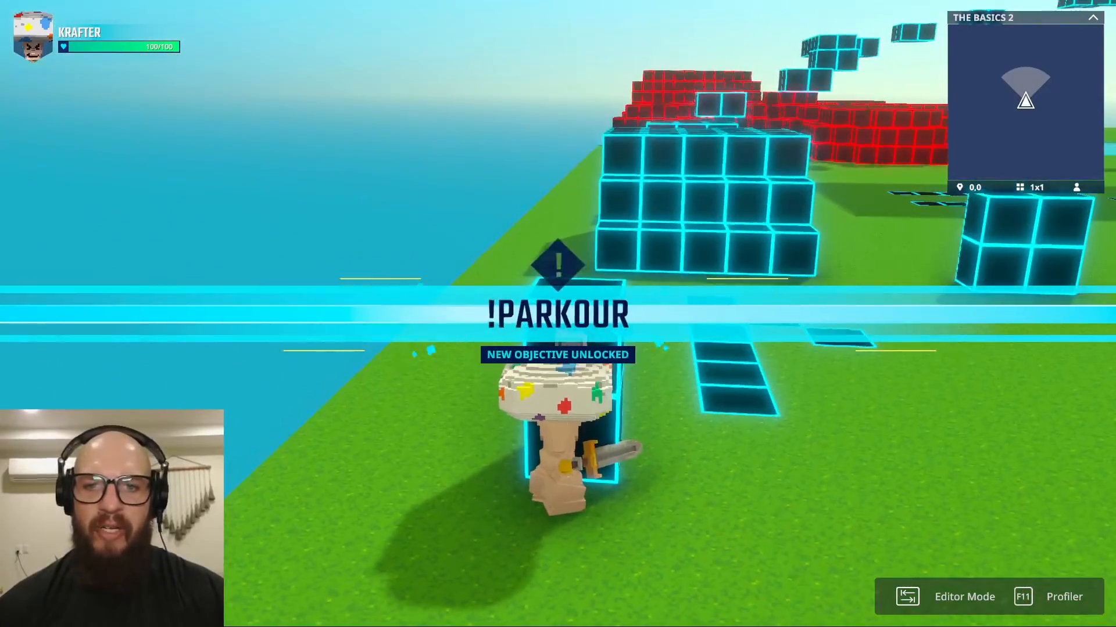
key("d")
key("d")
key("s")
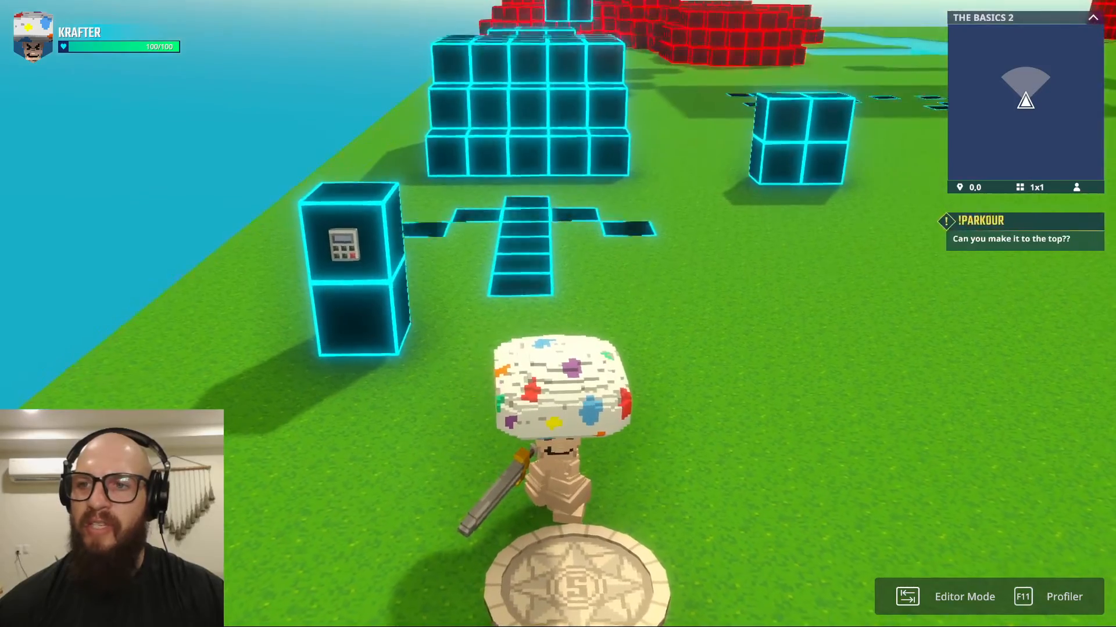
- Climb the stepped blocks and jump the avatar across the floating platforms past the red hill and over the water
key("w")
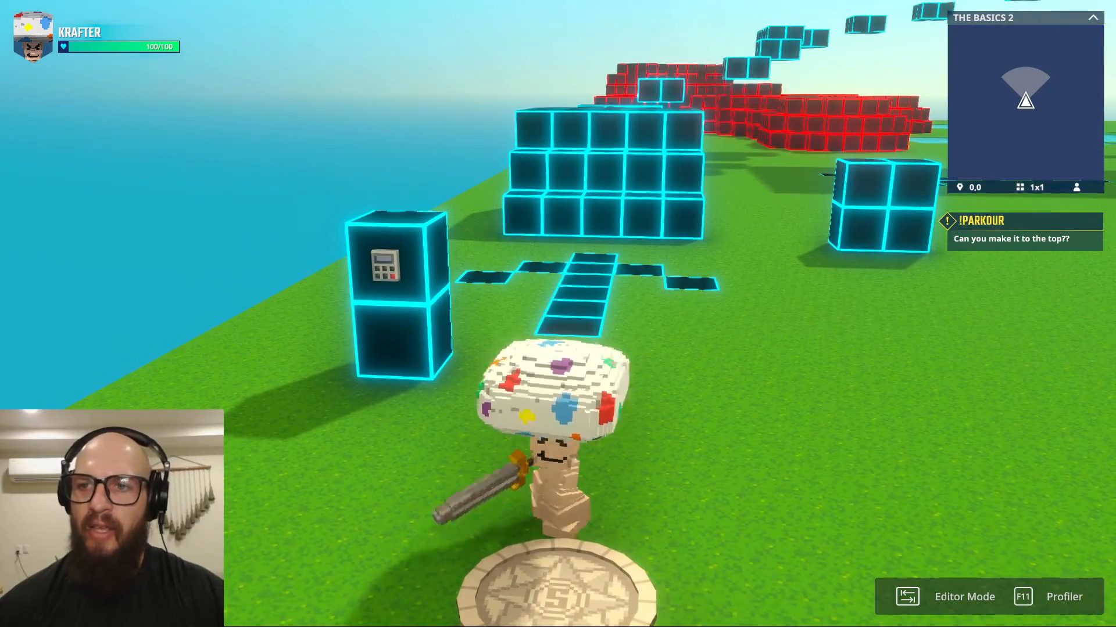
key("space")
key("space")
key("space")
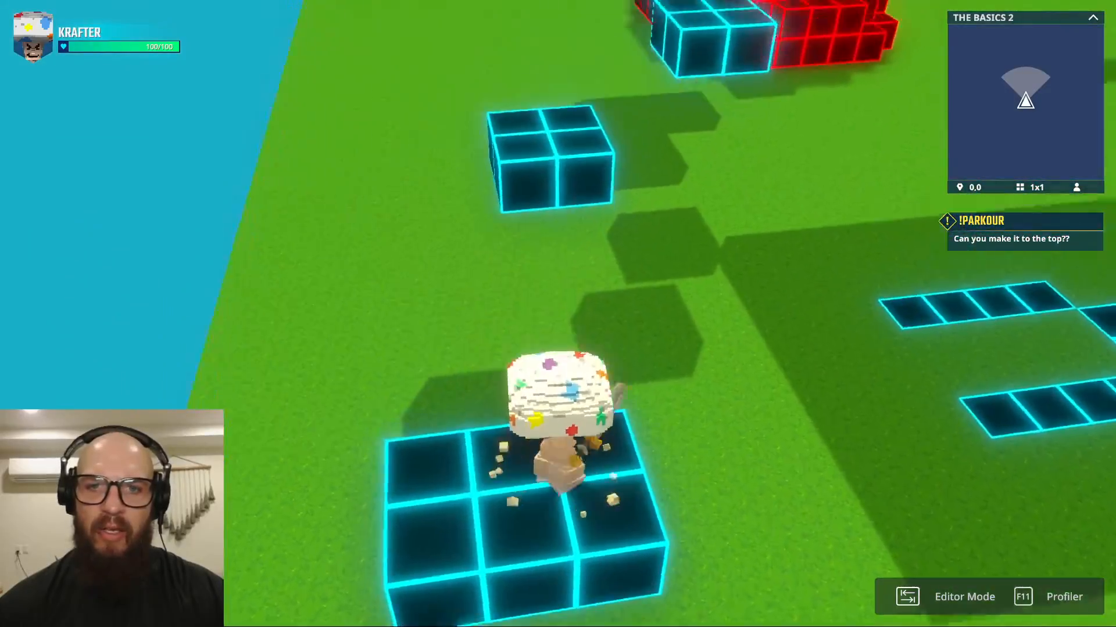
key("space")
key("space")
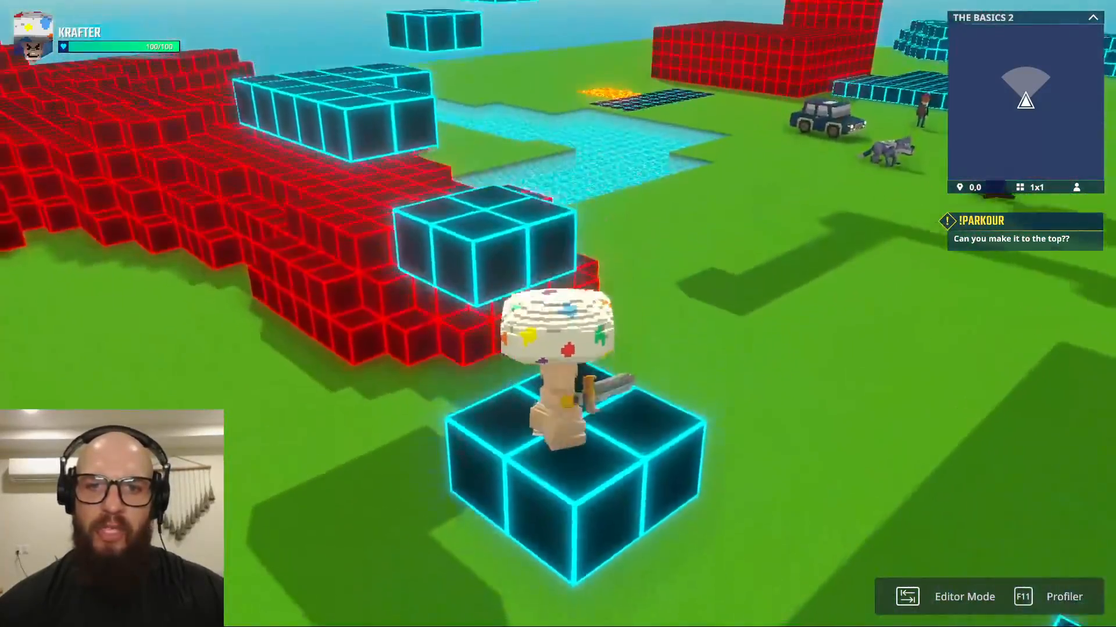
key("space")
key("space")
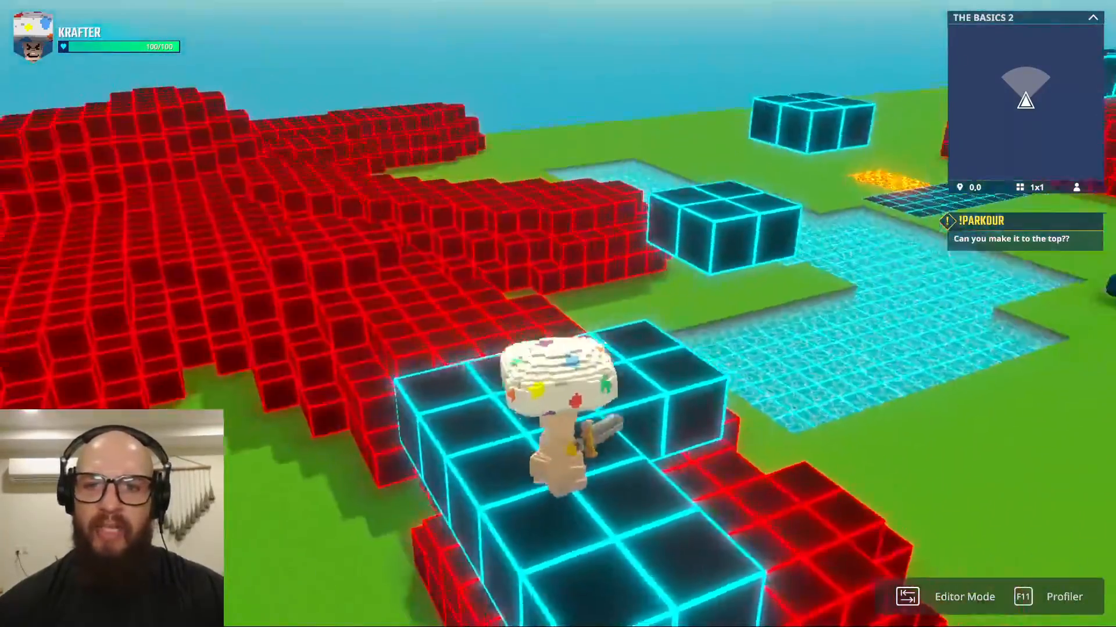
key("space")
key("space")
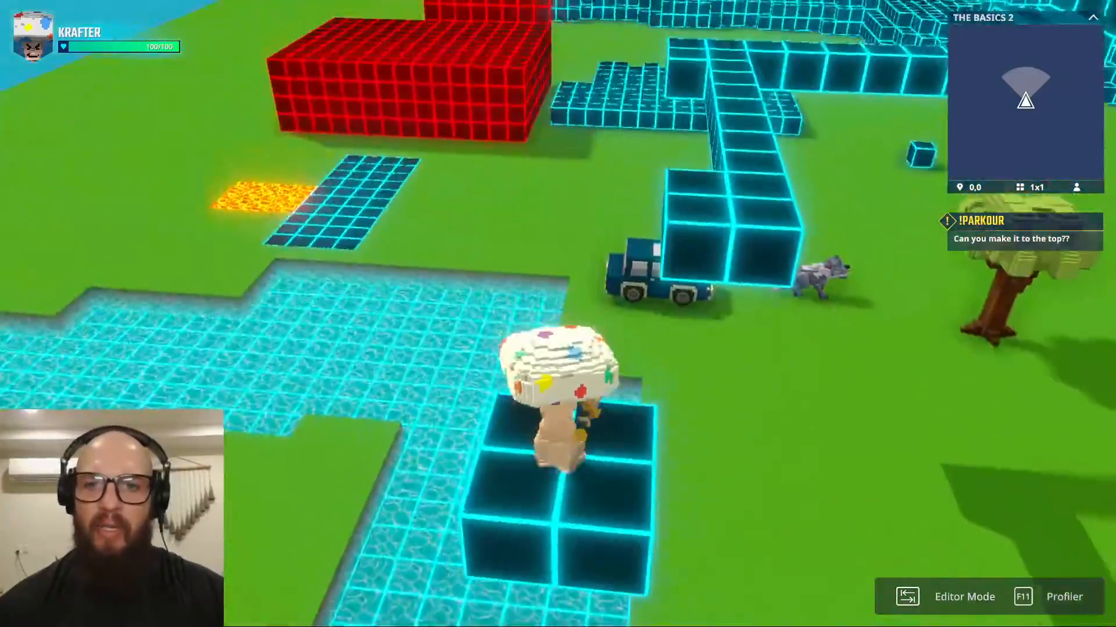
- Jump across the remaining floating platforms onto the large final platform and walk into the Speaker's detection area
key("space")
key("space")
key("space")
key("space")
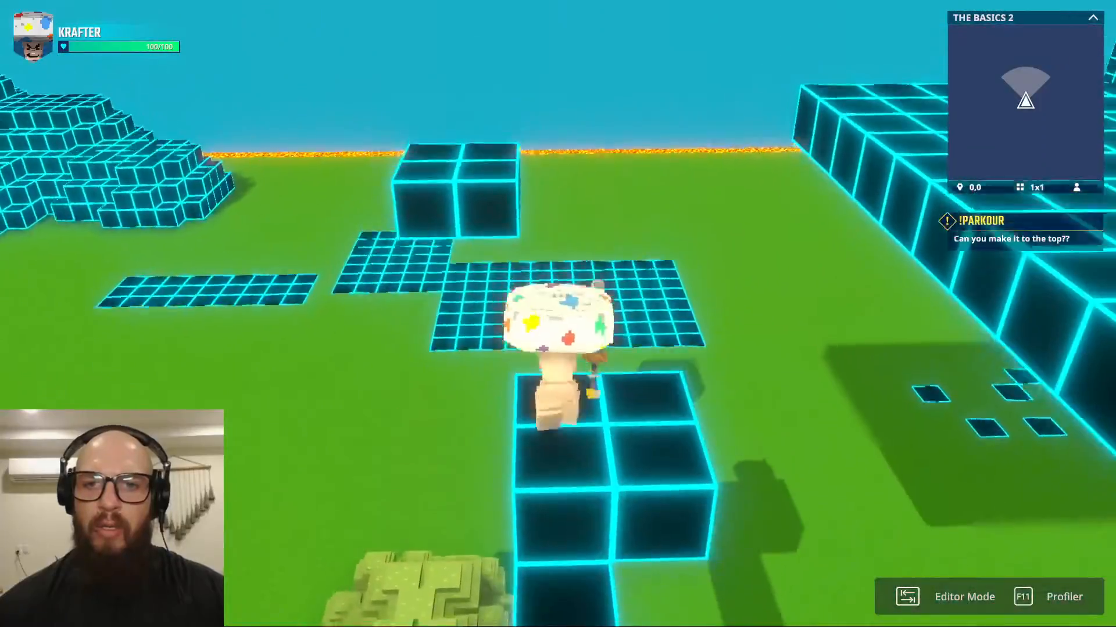
key("space")
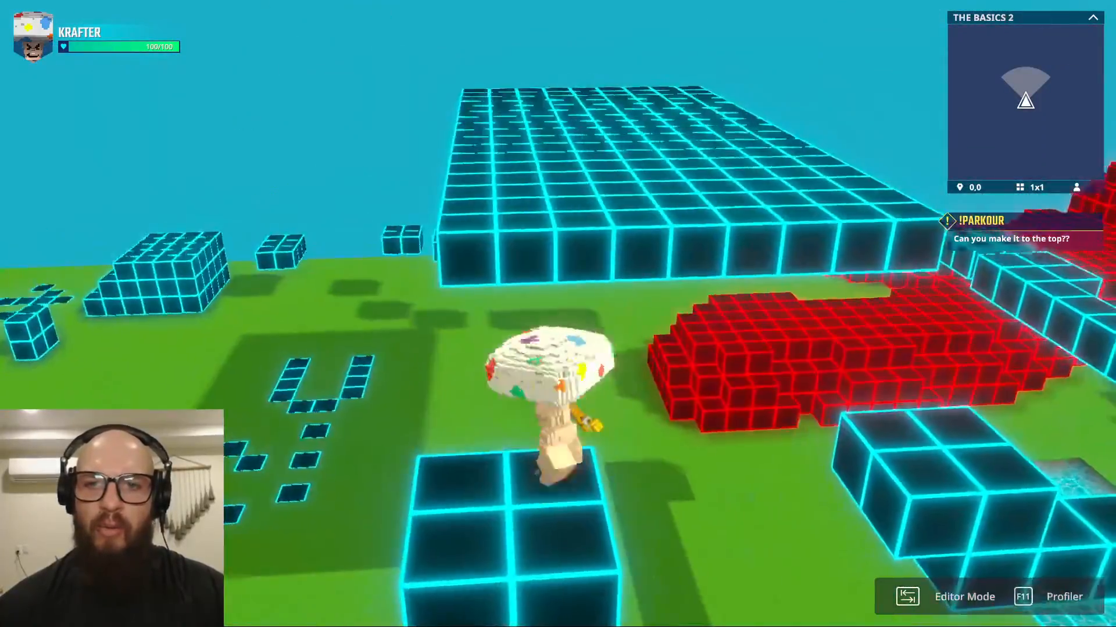
key("w")
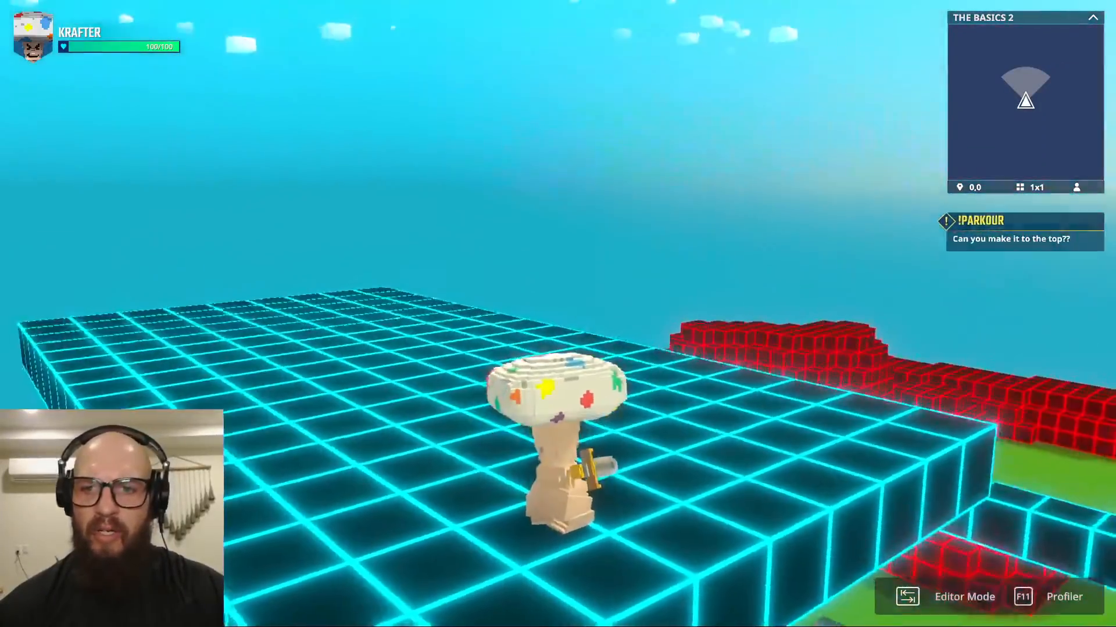
key("w")
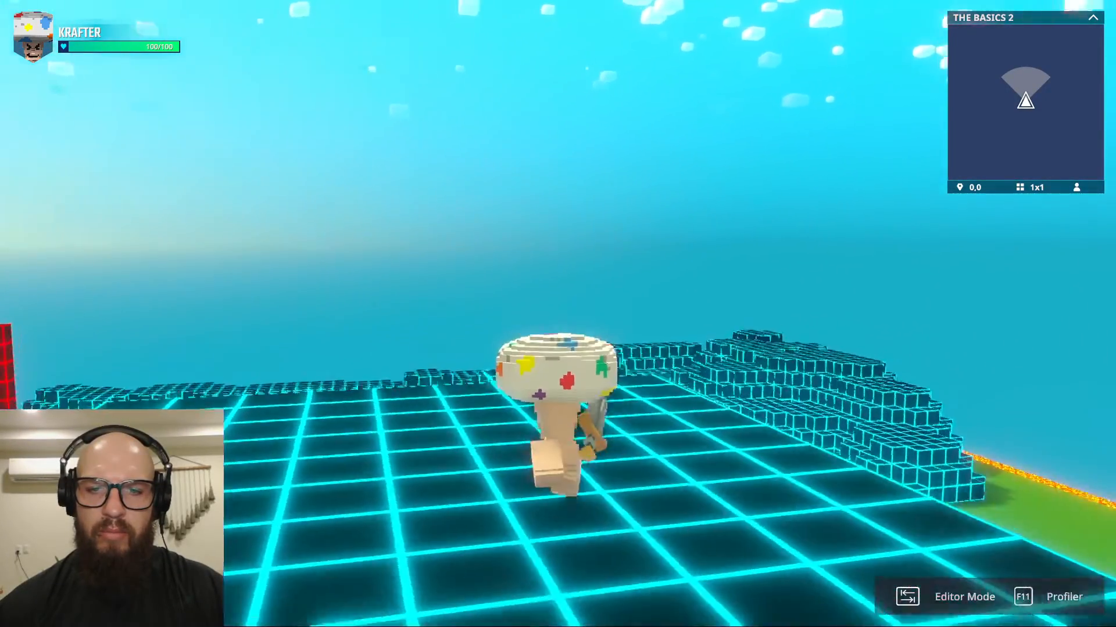
- Walk the avatar around the large final platform, drop off its edge, and run back across the grass toward the starting blocks
key("w")
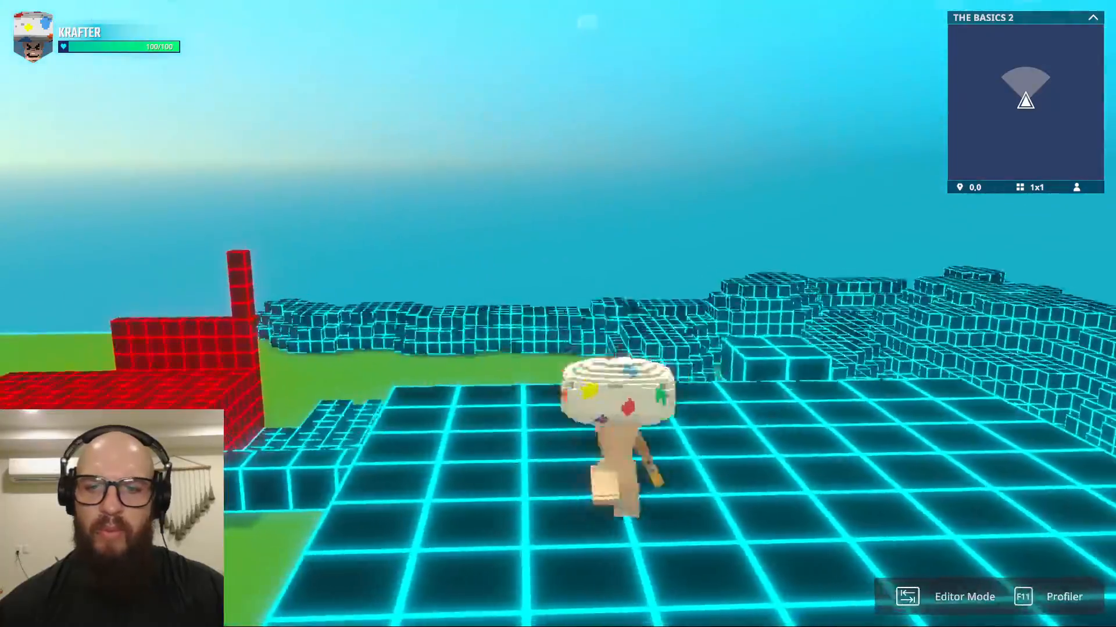
key("w")
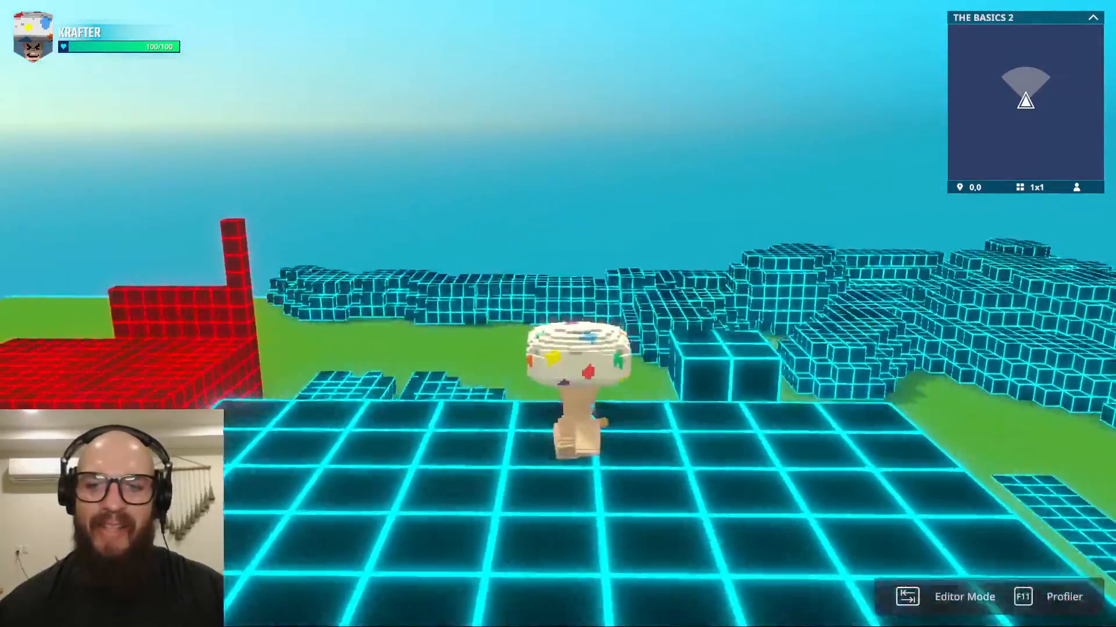
key("w")
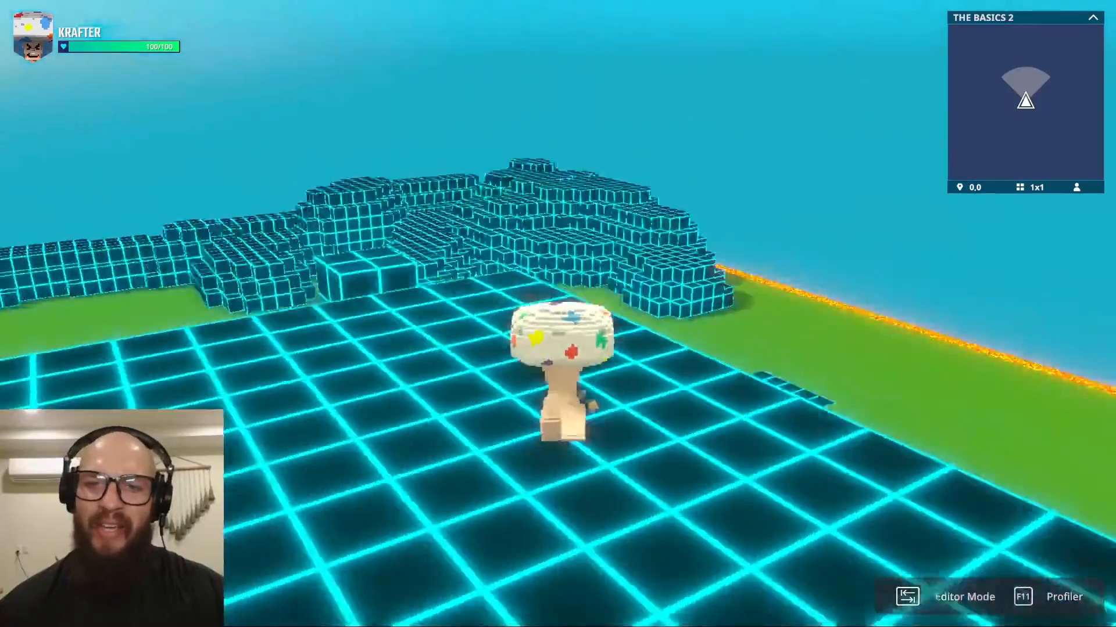
key("w")
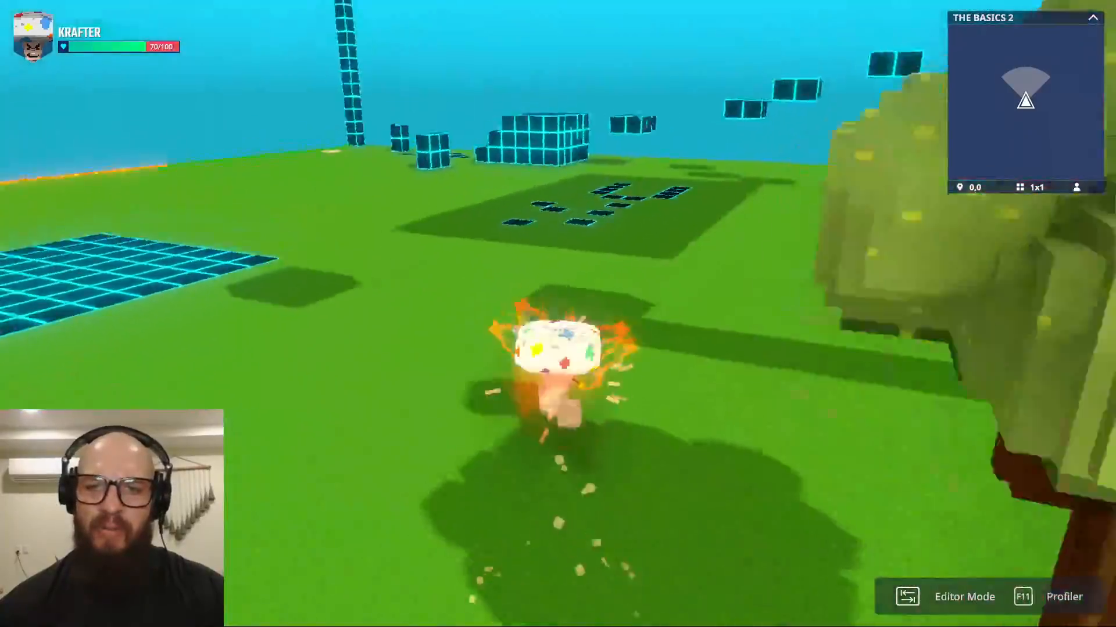
key("w")
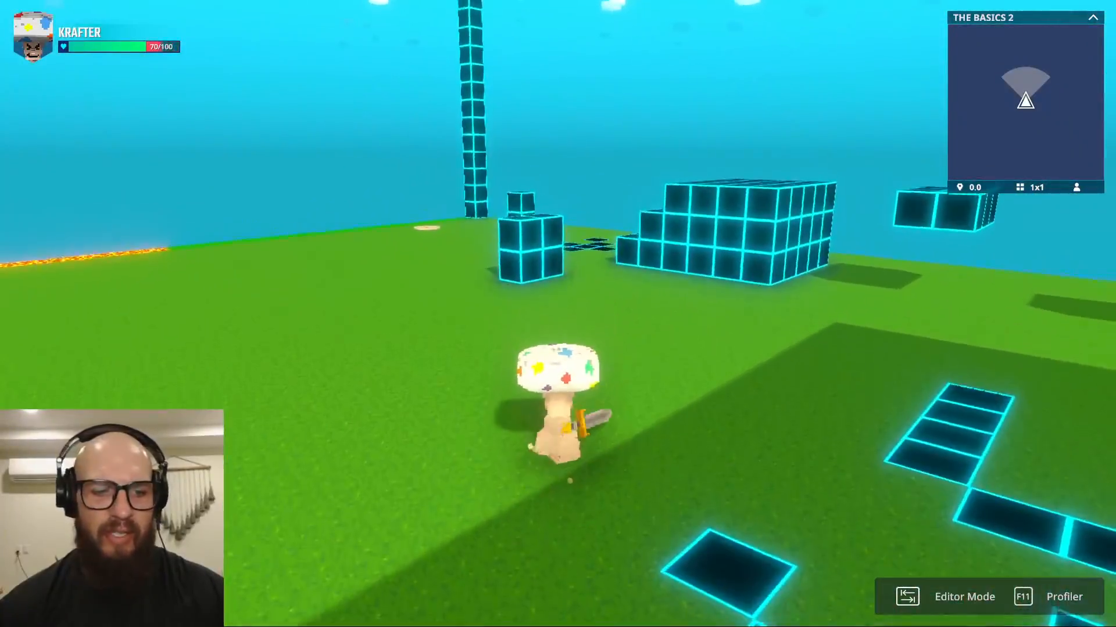
- Restart play mode through the editor, start the !Parkour quest at the keypad block, and climb the stepped blocks to the first floating platform
key("Tab")
key("Tab")
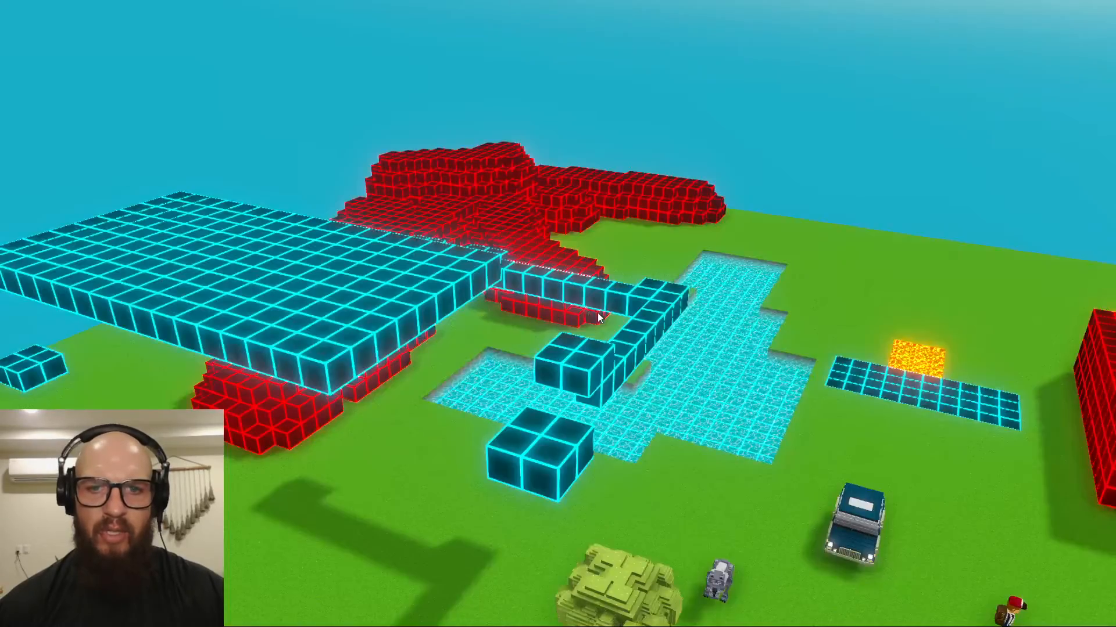
key("w")
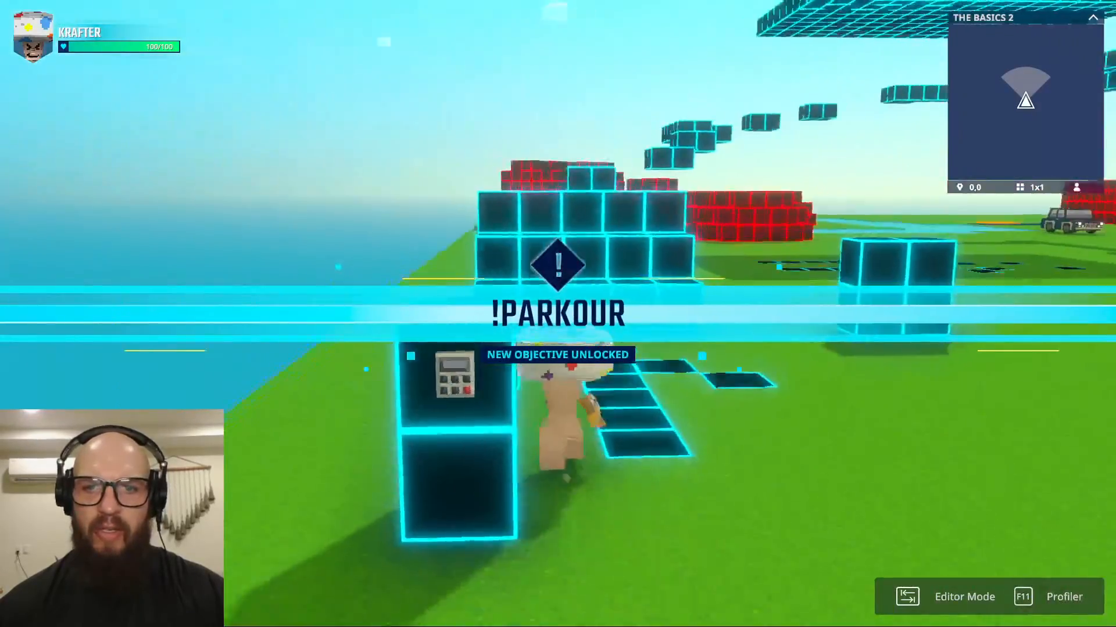
key("w")
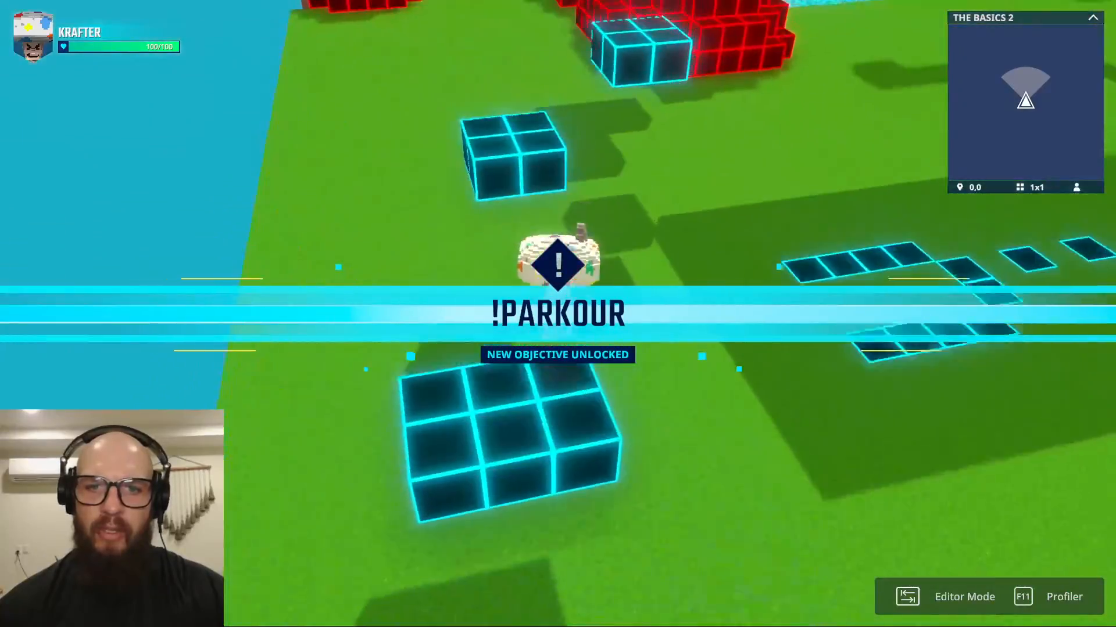
key("w")
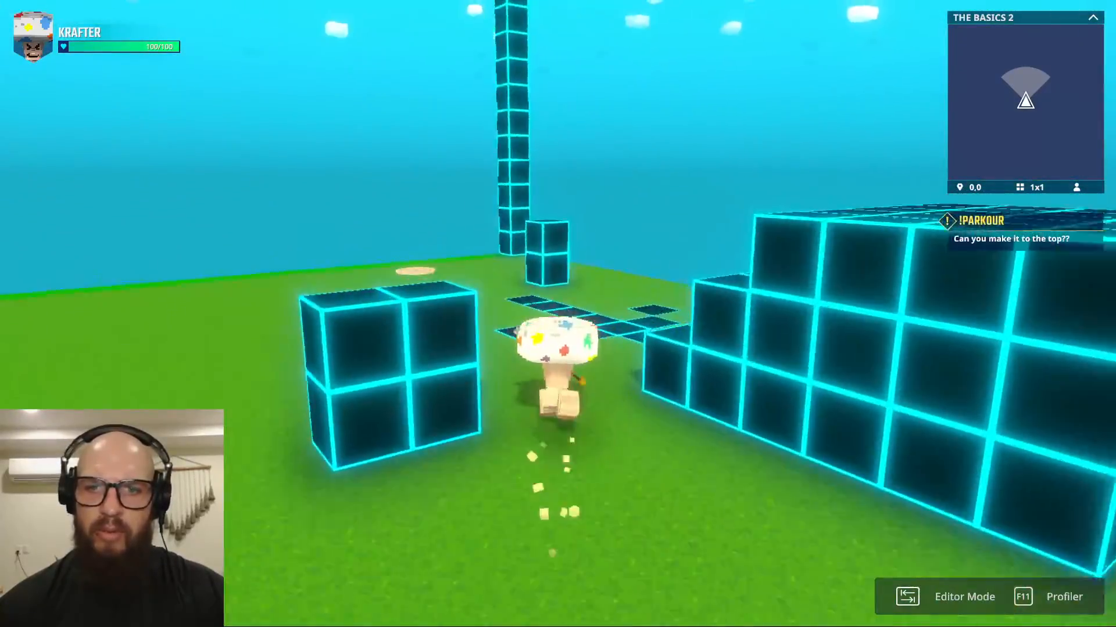
key("w")
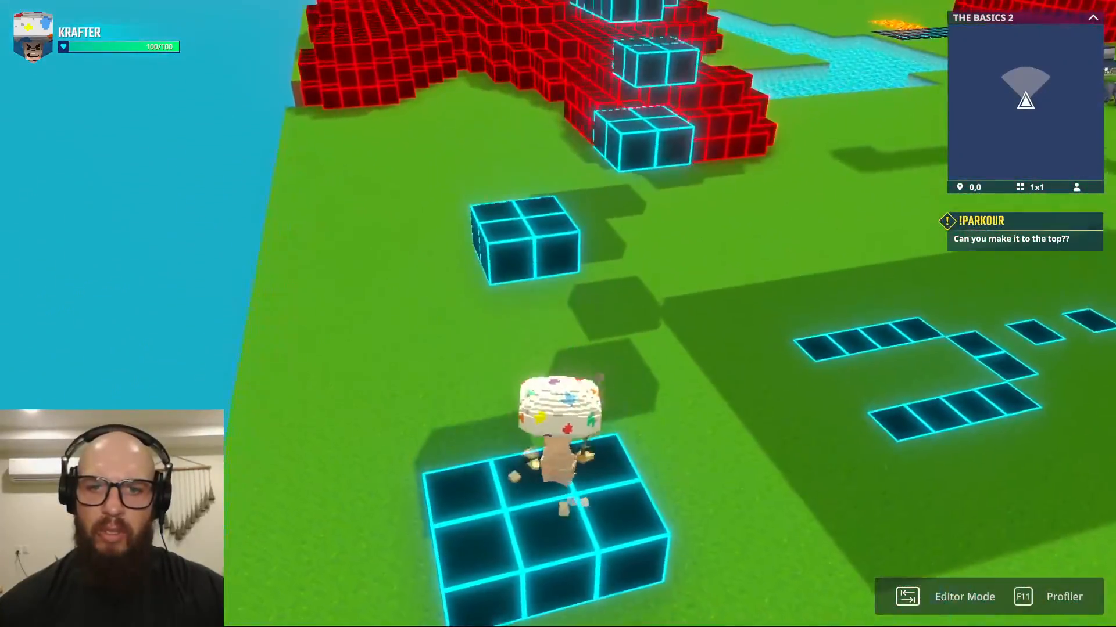
- Jump the avatar from the first floating platform across the next ones past the red hill to the platform before the water
key("w")
key("space")
key("space")
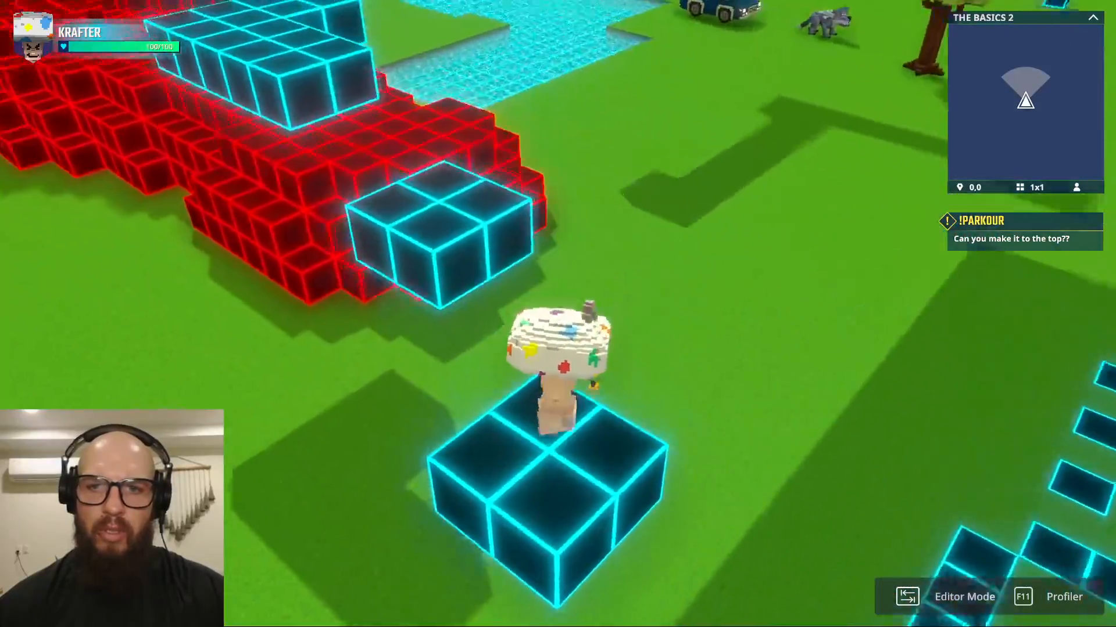
key("w")
key("space")
key("space")
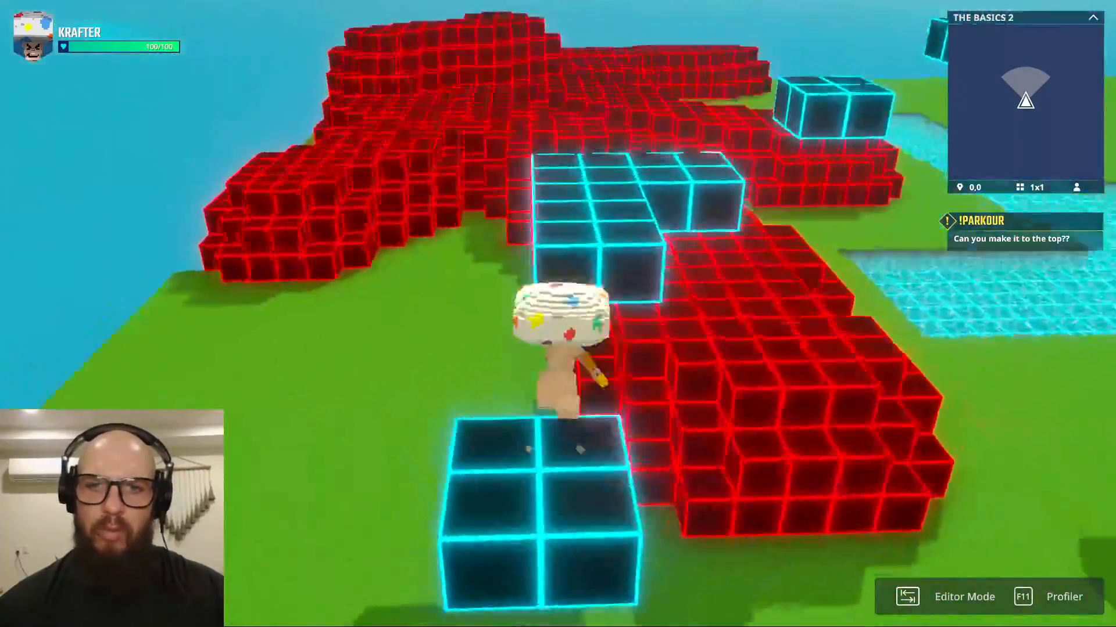
key("w")
key("space")
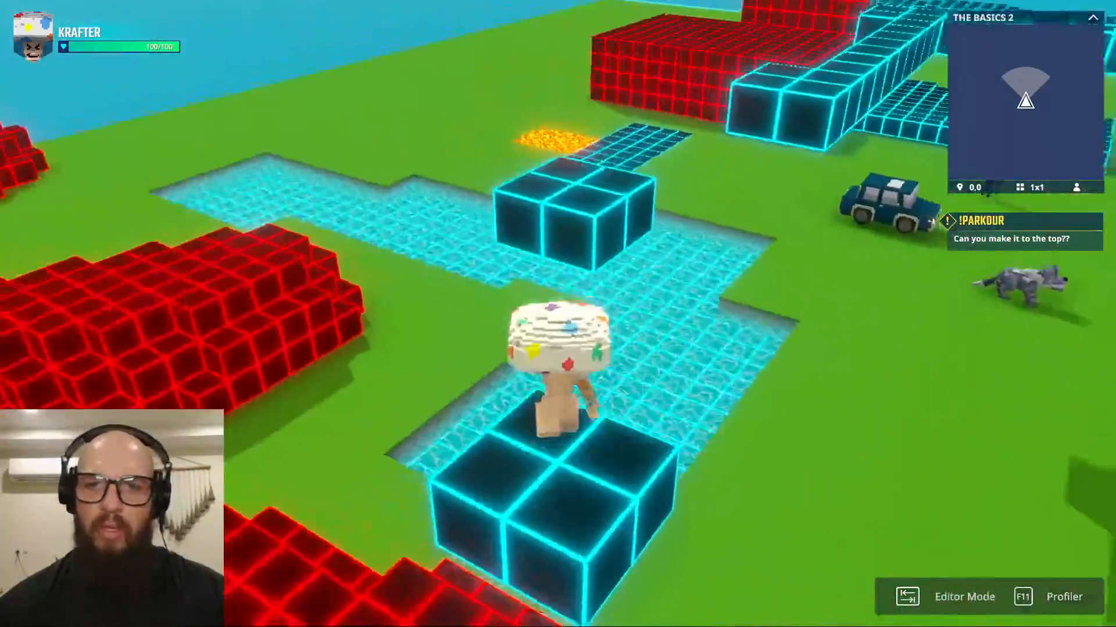
- Cross the water platform and the narrow walkways, then jump onto the large final platform into the Speaker's detection area to complete the quest
key("w")
key("space")
key("space")
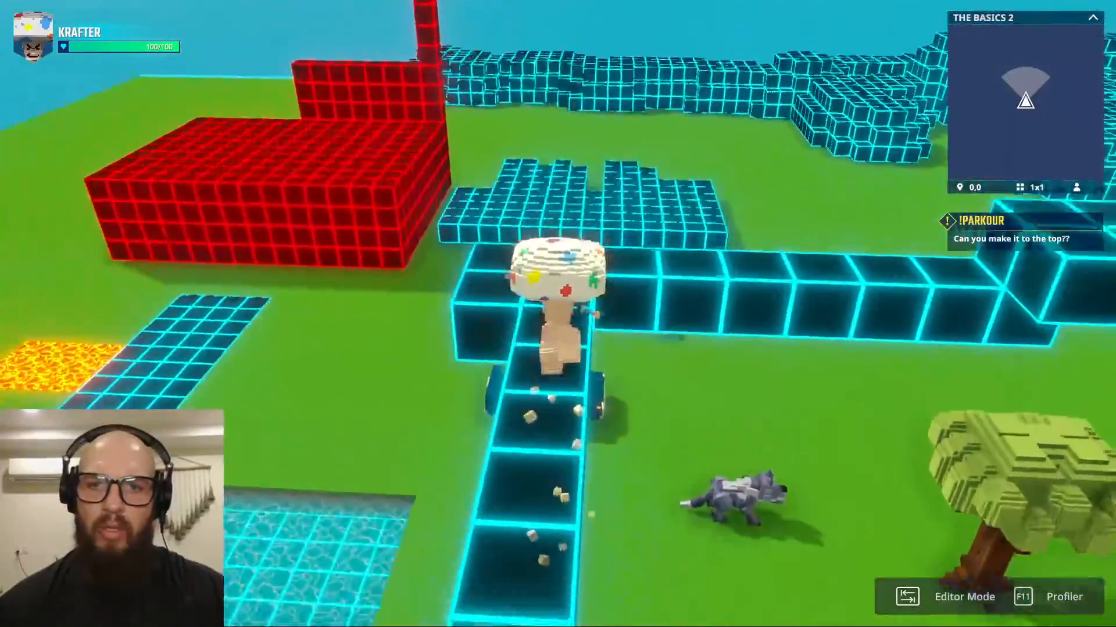
key("w")
key("space")
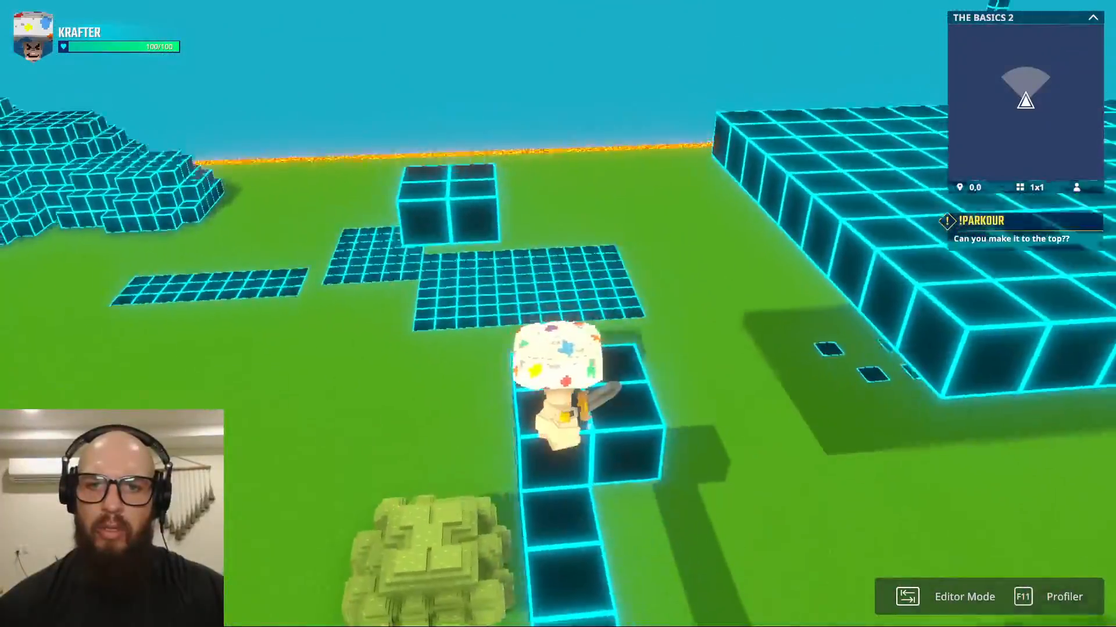
key("w")
key("space")
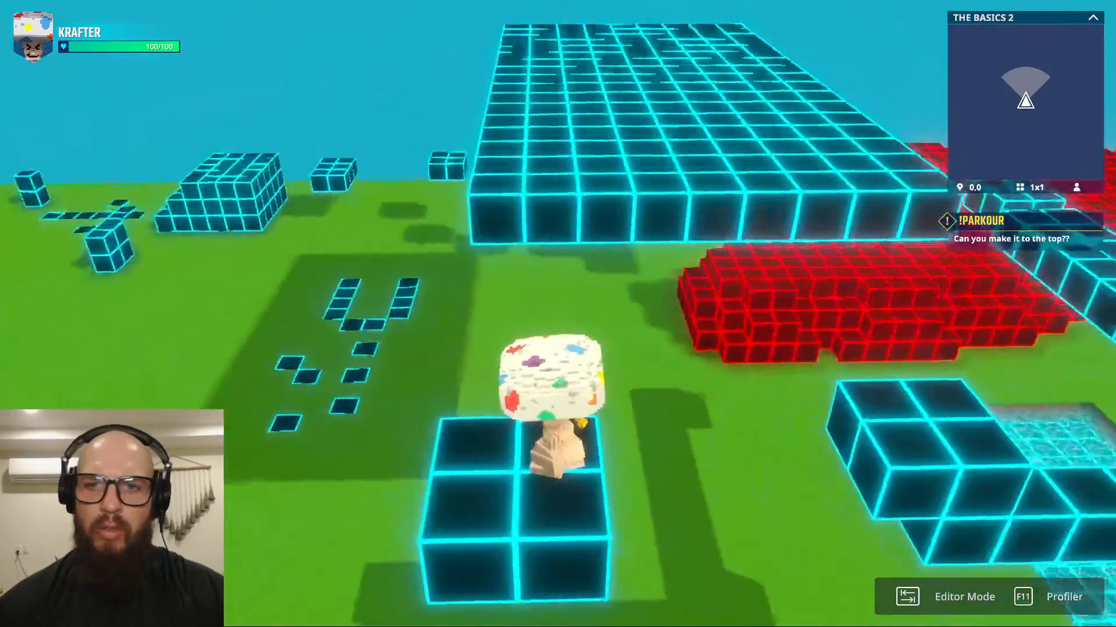
key("w")
key("space")
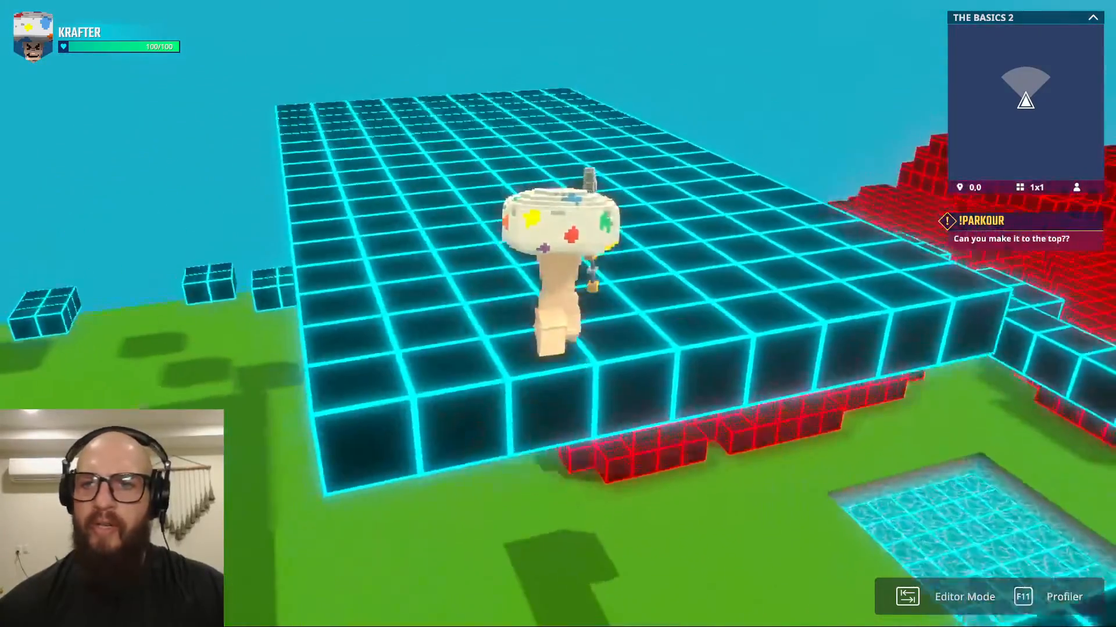
key("w")
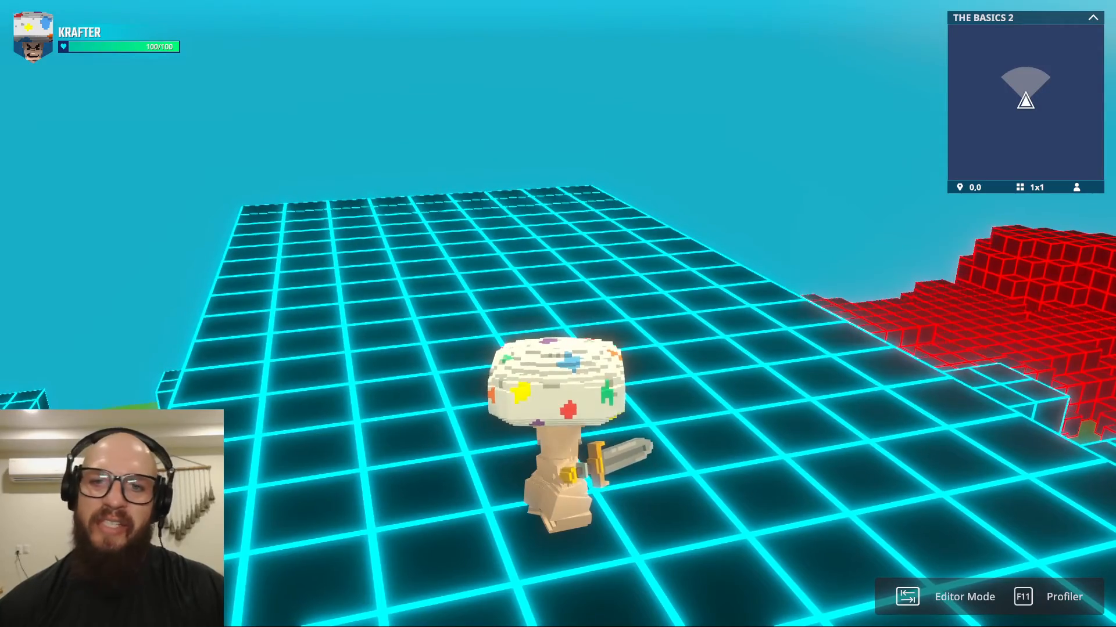
- Jump off the final platform and run the avatar back past the keypad block to the floor tiles facing the stepped blocks
key("w")
key("space")
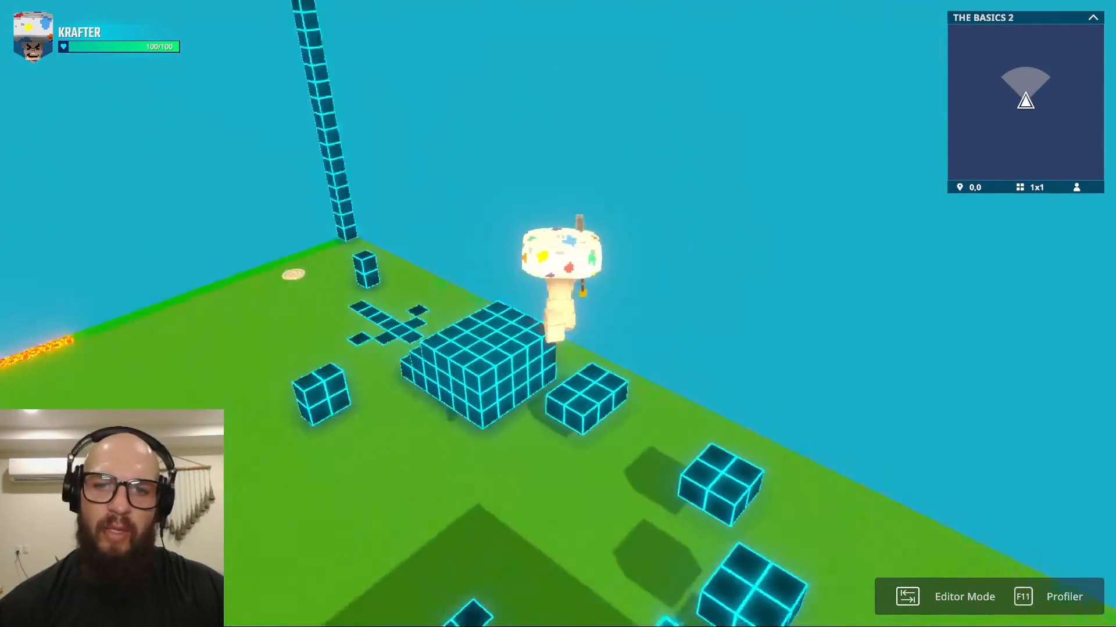
key("w")
key("space")
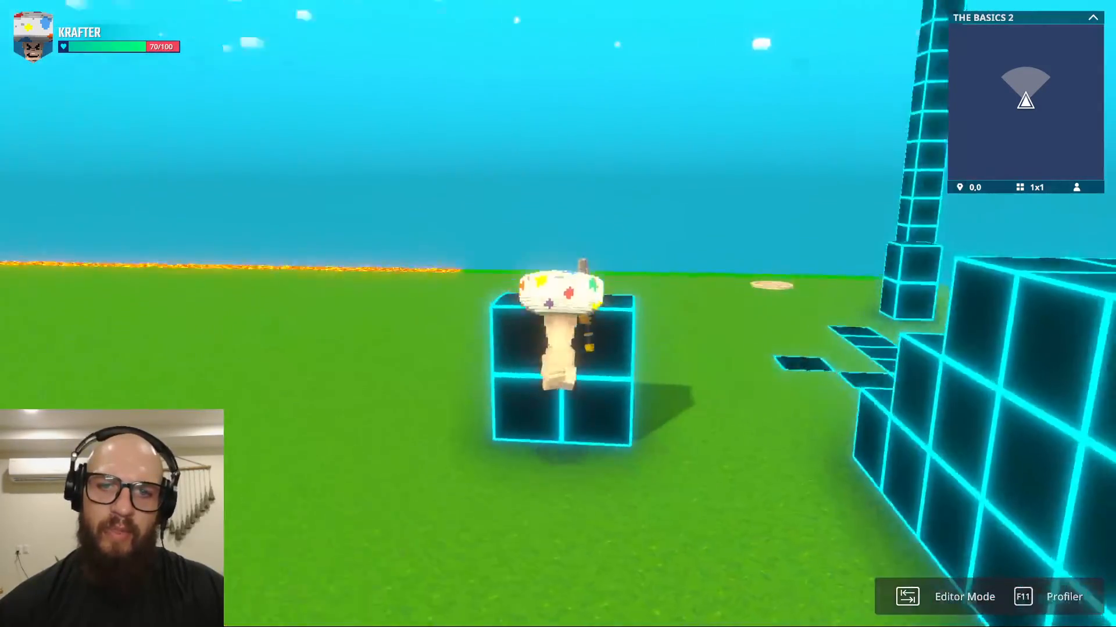
key("w")
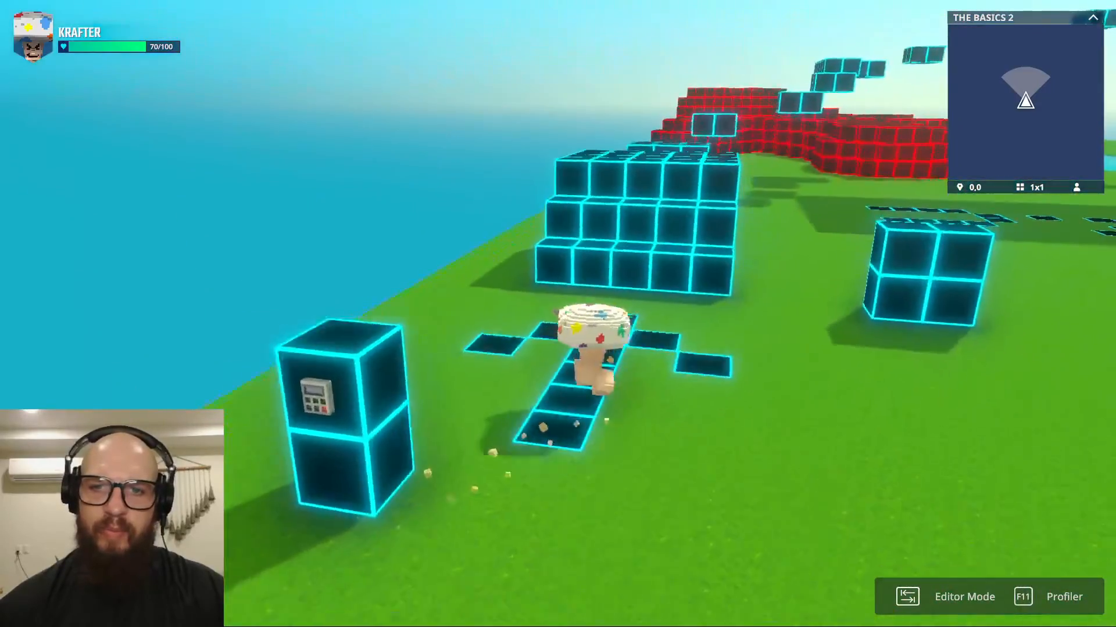
key("w")
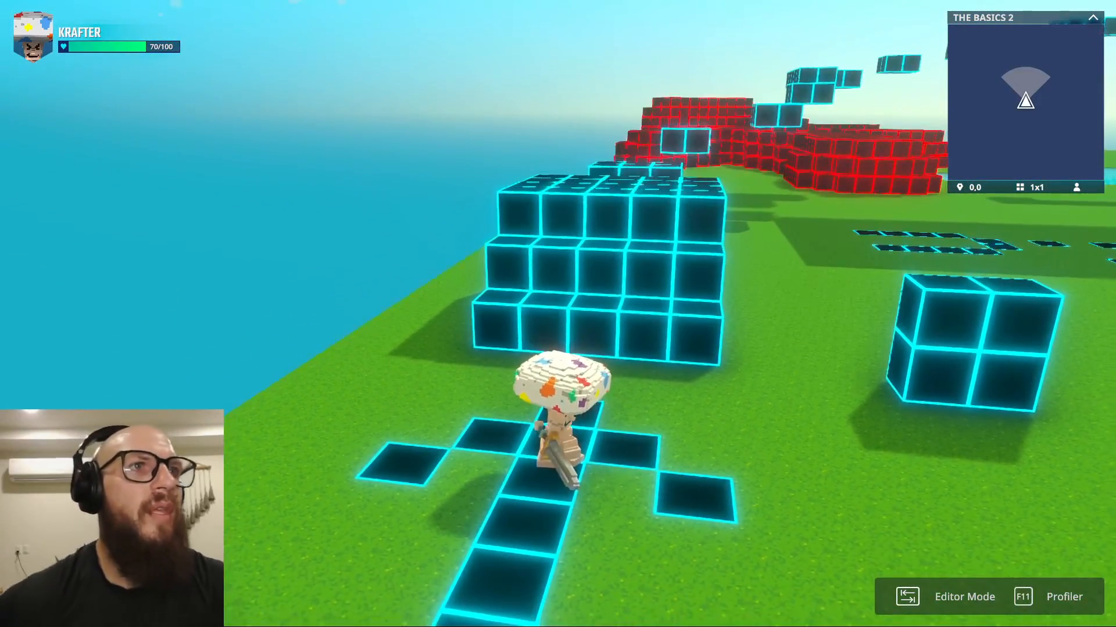
scroll(558, 314, "up", 4)
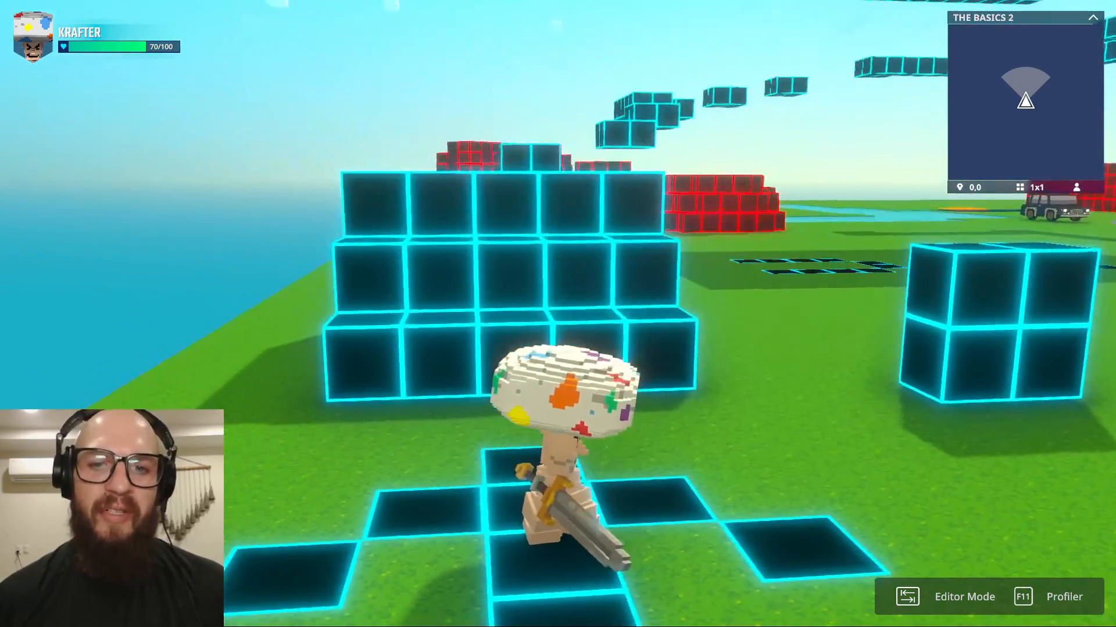
- Climb the stepped blocks again without starting the quest and jump across the first floating platforms toward the red hill
key("s")
key("w")
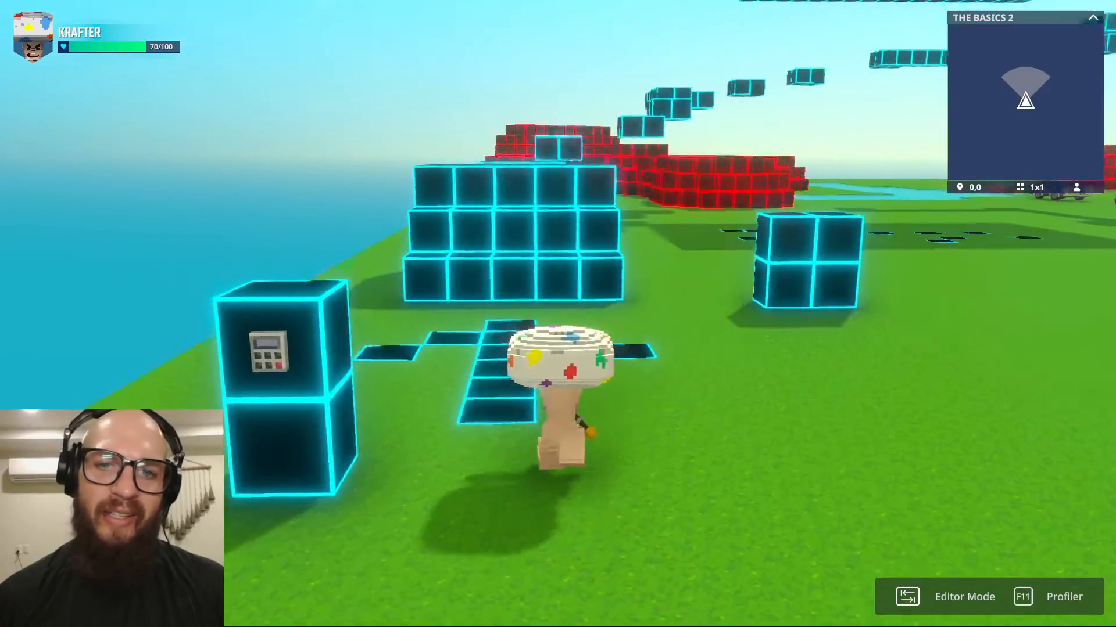
key("space")
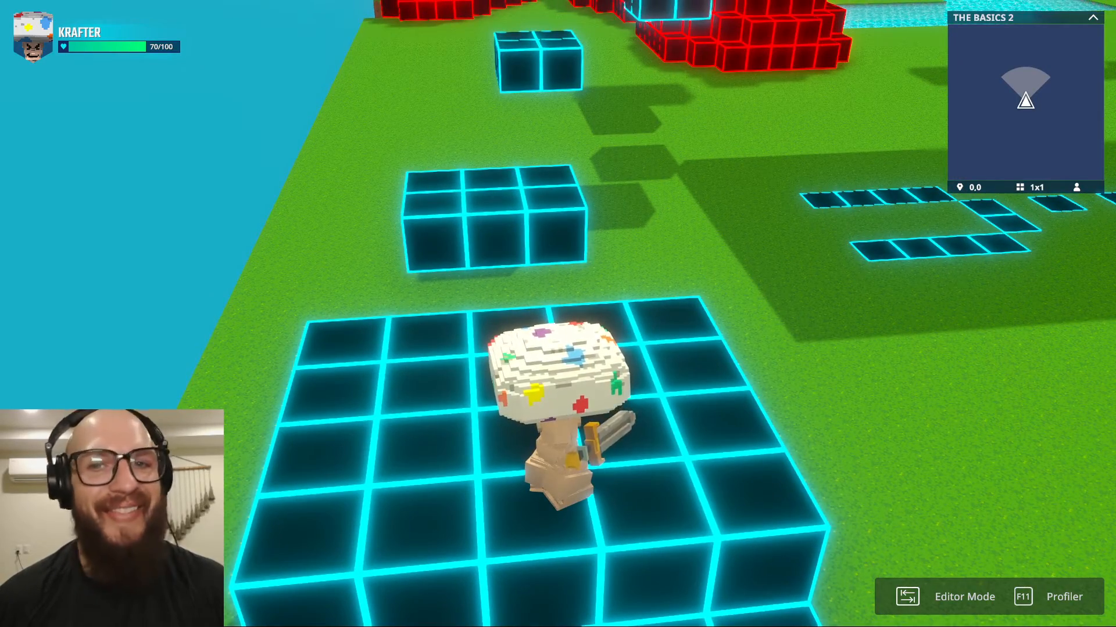
key("w")
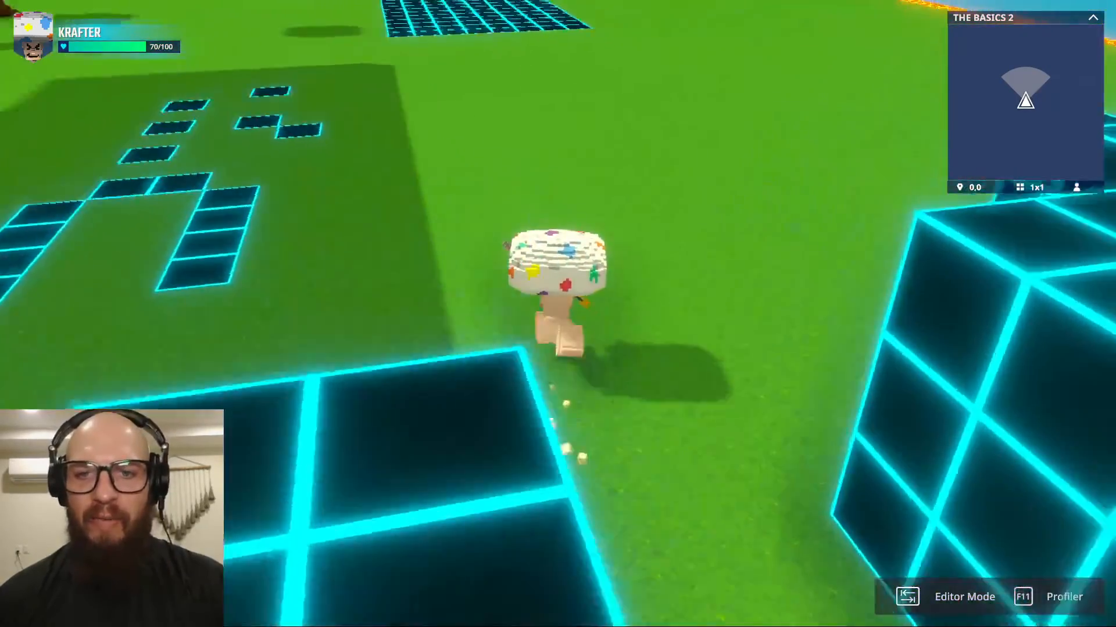
key("w")
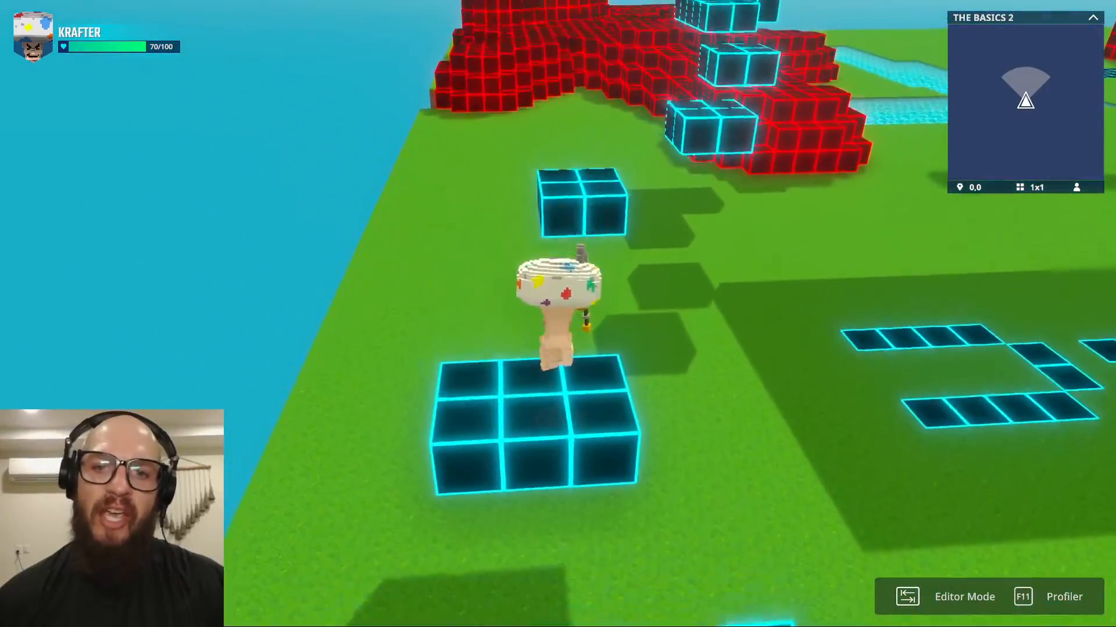
key("w")
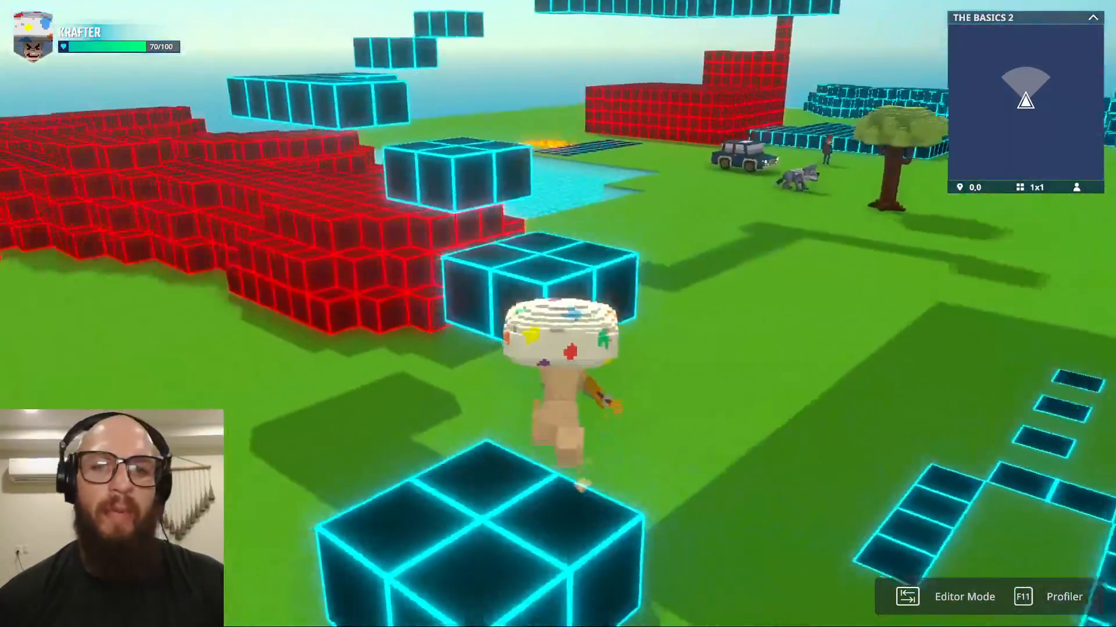
- Jump past the red hill and over the water, follow the narrow walkways, and land on the large final platform
key("w")
key("space")
key("space")
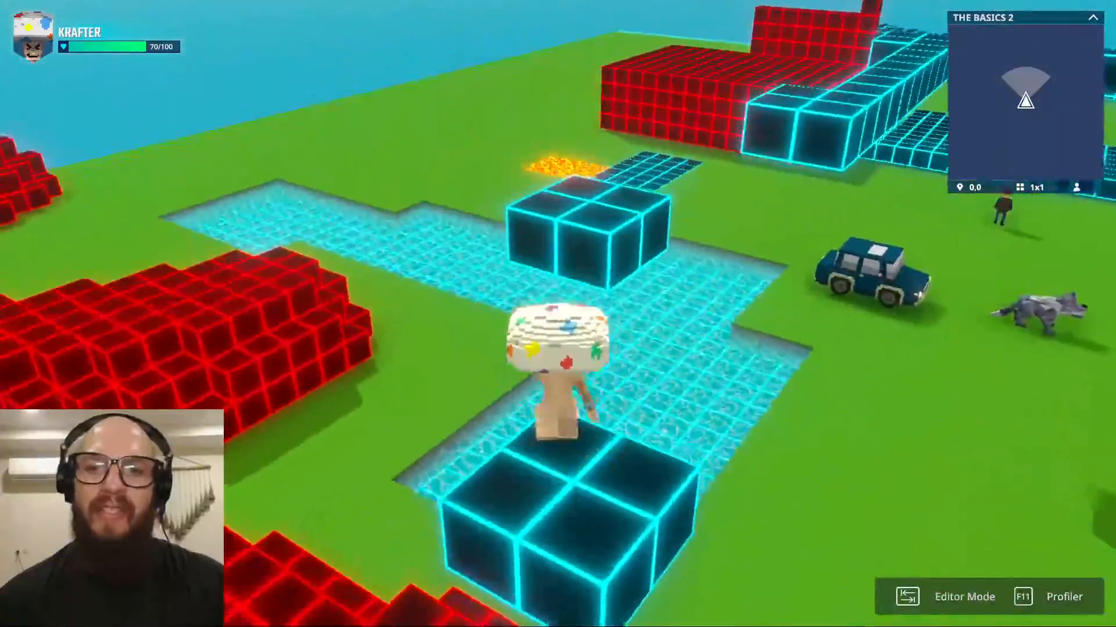
key("w")
key("space")
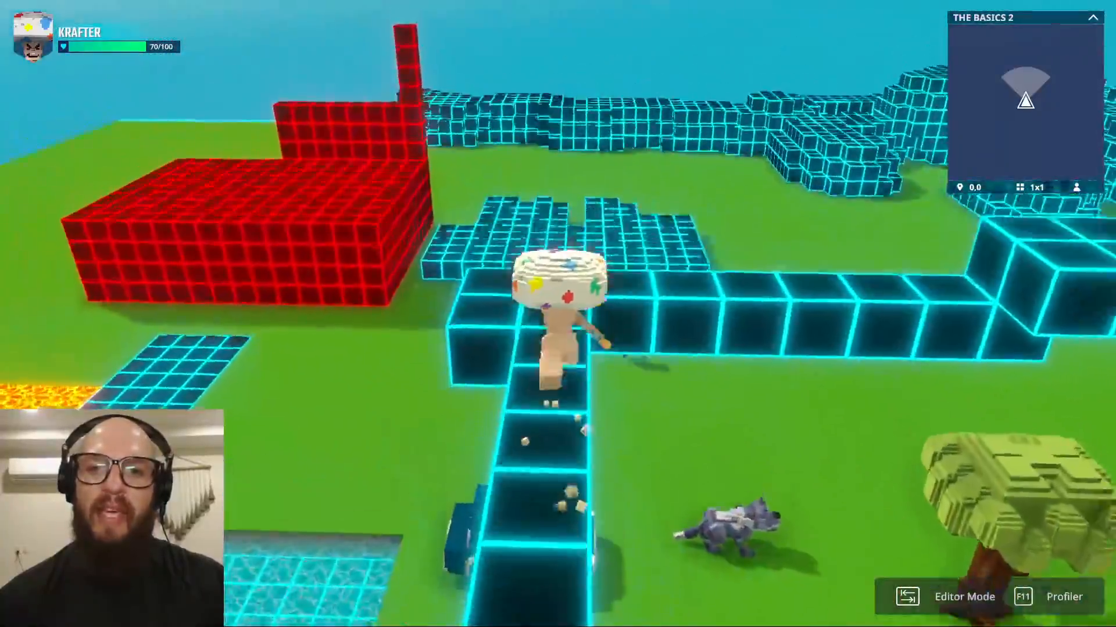
key("w")
key("space")
key("space")
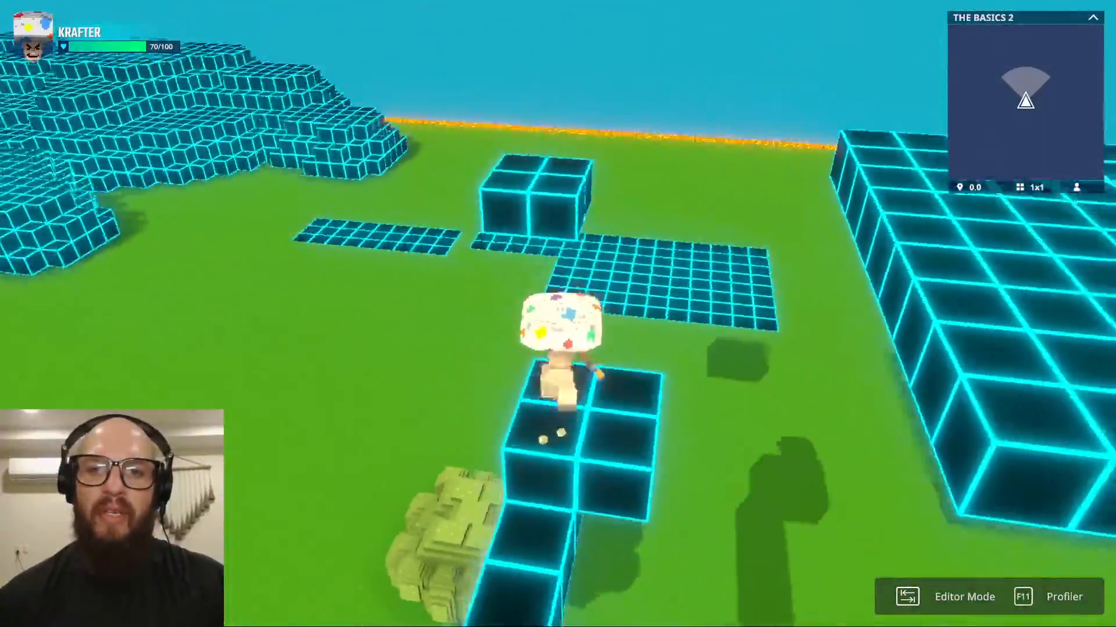
key("w")
key("space")
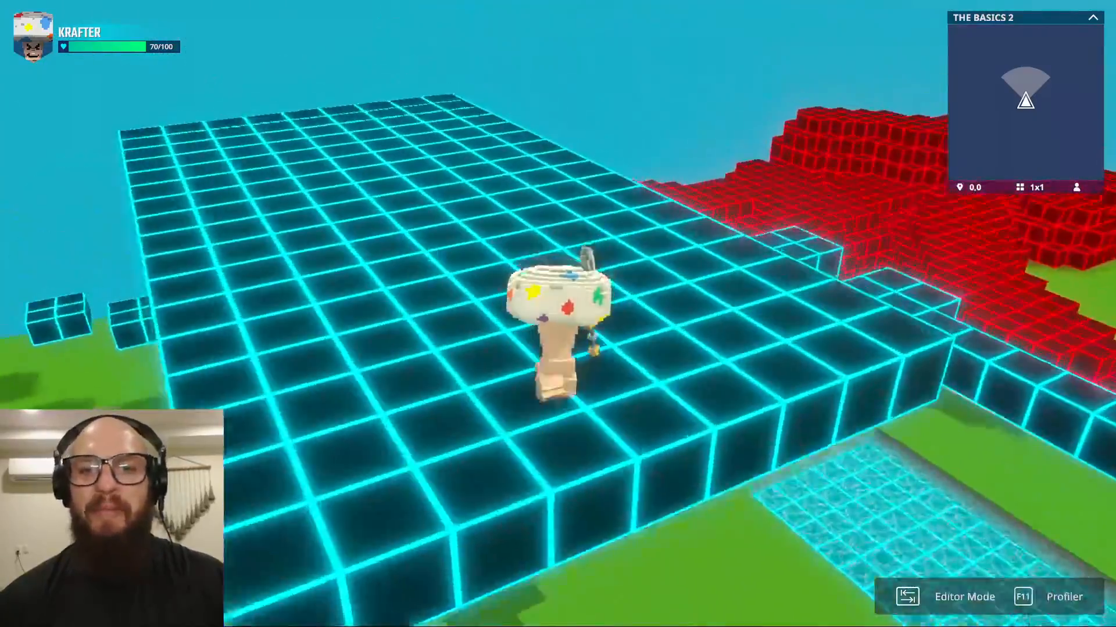
- Leap off the final platform toward the lower floating platforms and run the avatar back to the keypad block near the spawn point
key("w")
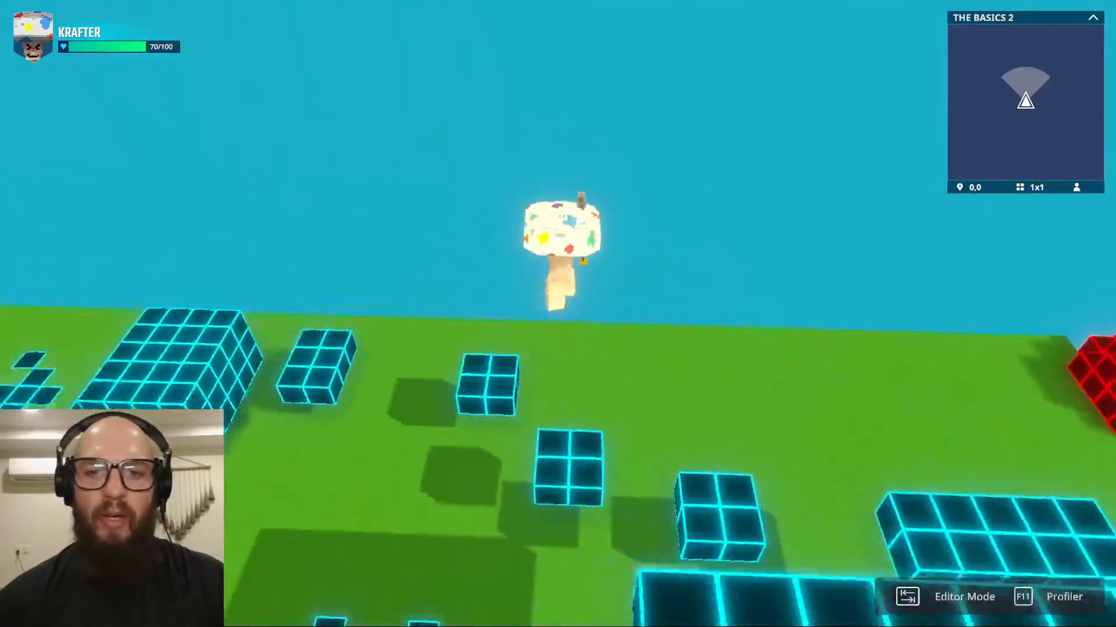
key("w")
key("space")
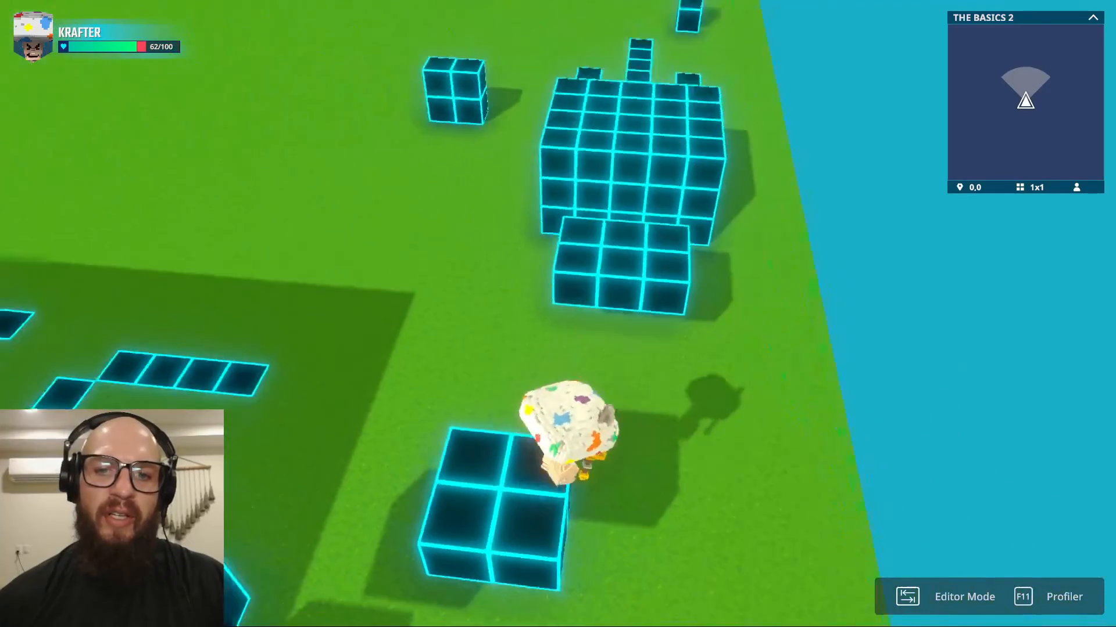
key("w")
key("space")
key("w")
key("space")
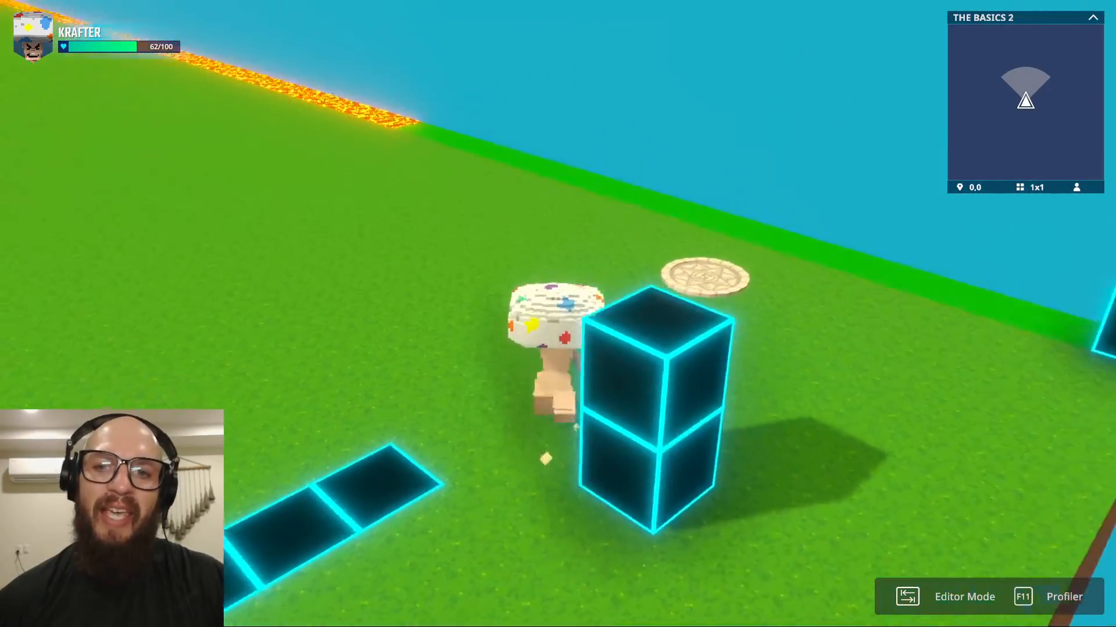
- Run the avatar from the keypad block up the stepped blocks and jump across the floating platforms to the long one at the red hill
key("w")
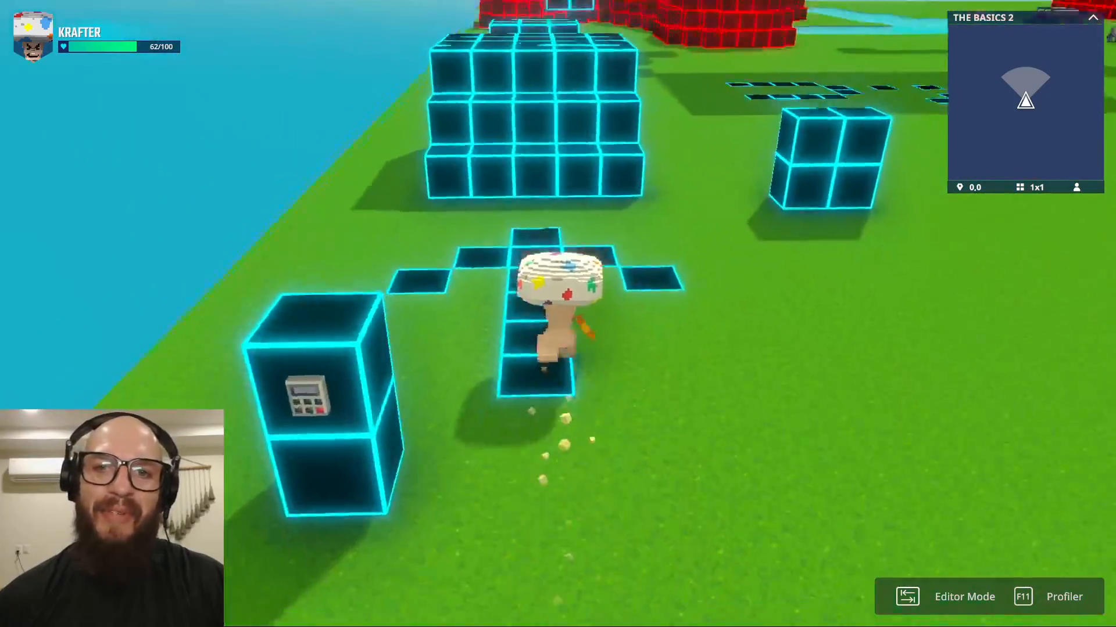
key("w")
key("space")
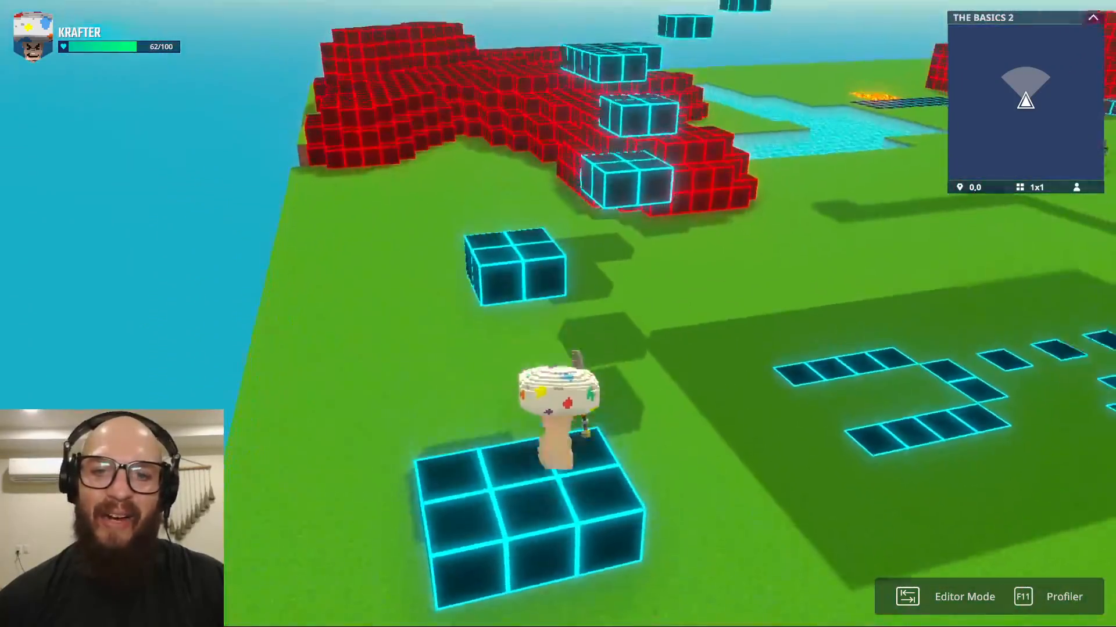
key("w")
key("space")
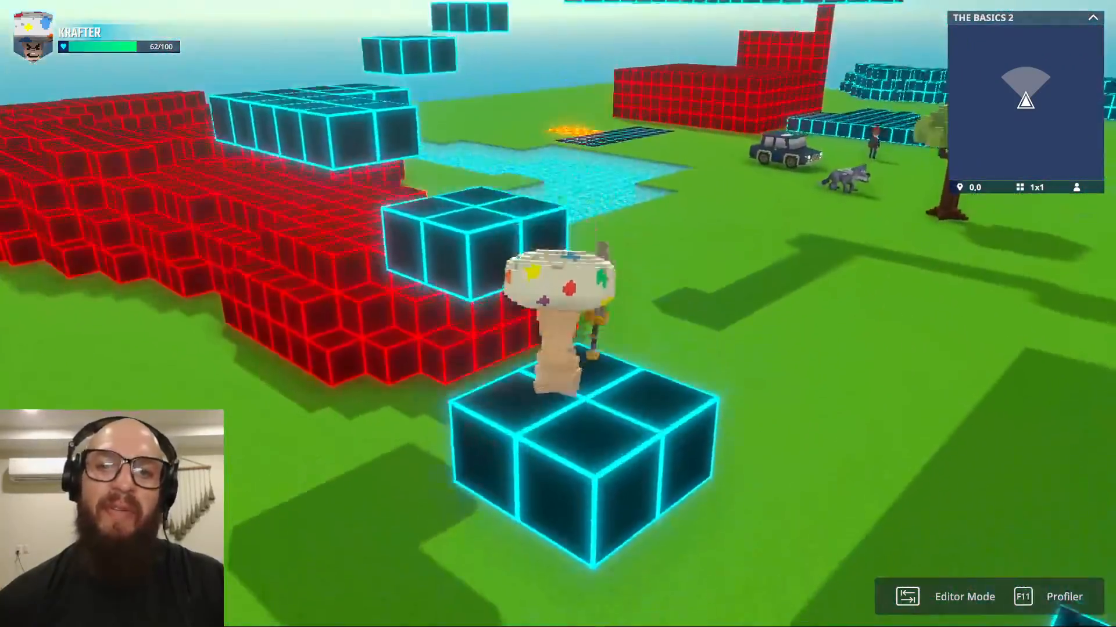
key("w")
key("space")
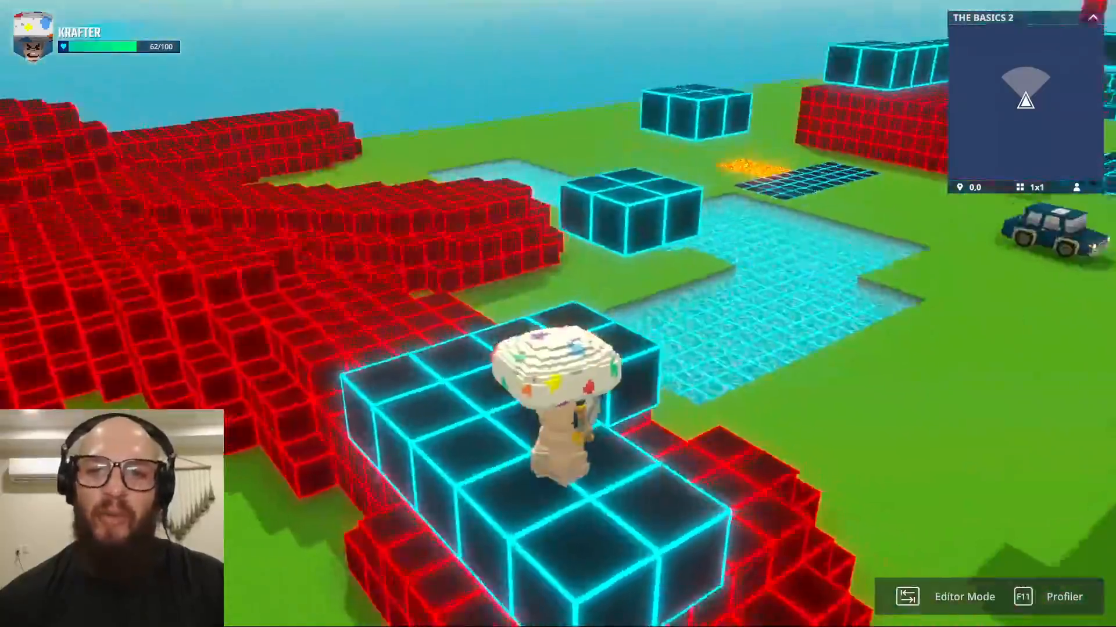
- Cross the water platforms, follow the raised walkway onto the large final platform, and turn the avatar to face the camera
key("w")
key("space")
key("space")
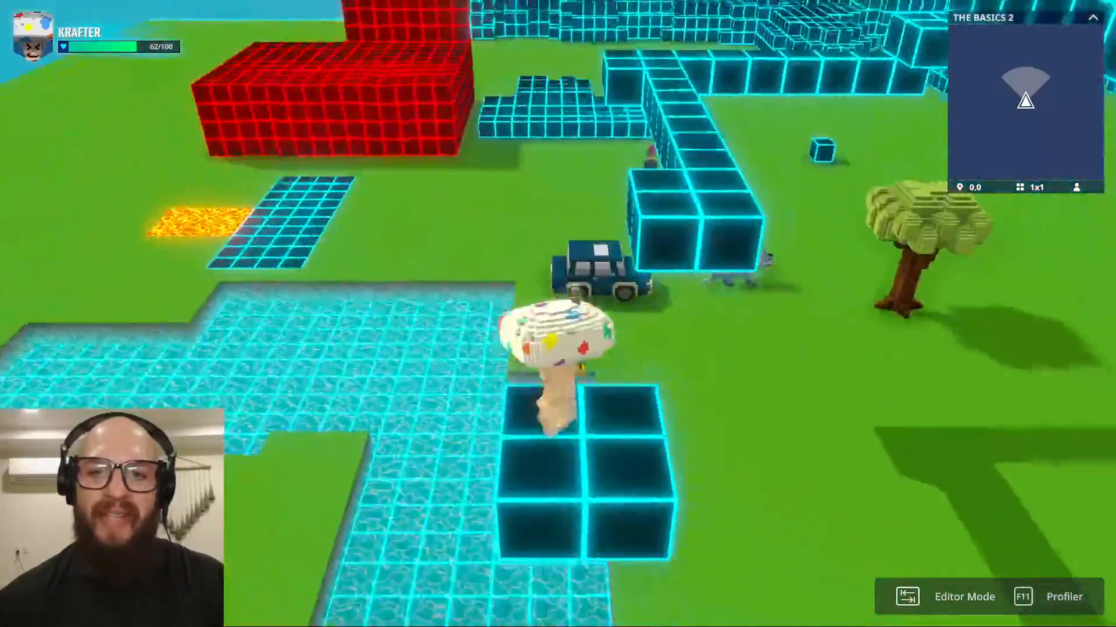
key("w")
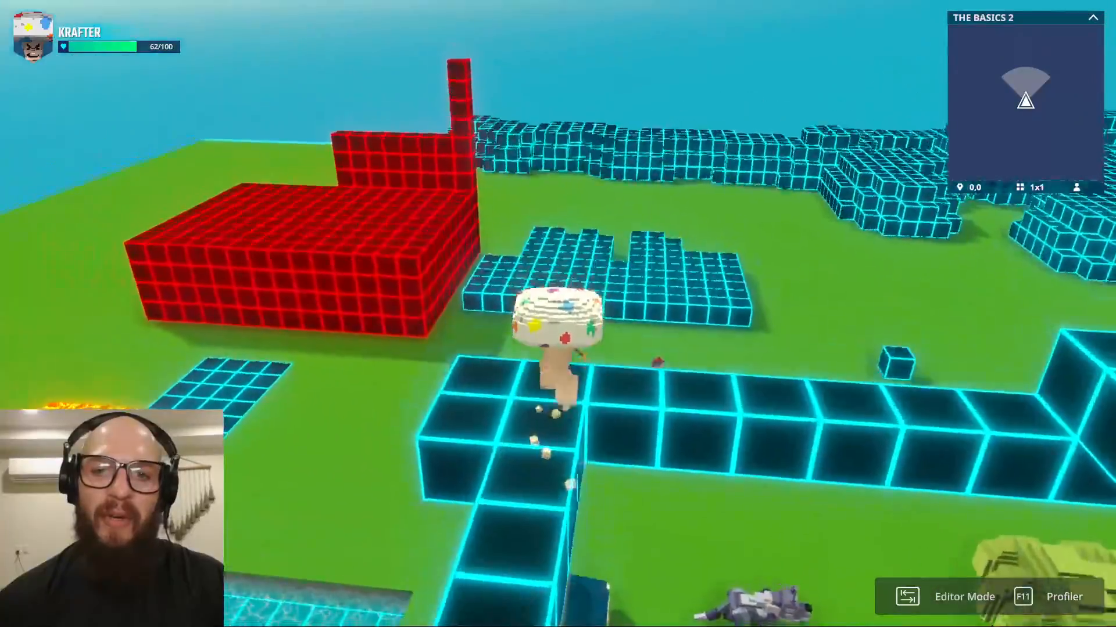
key("w")
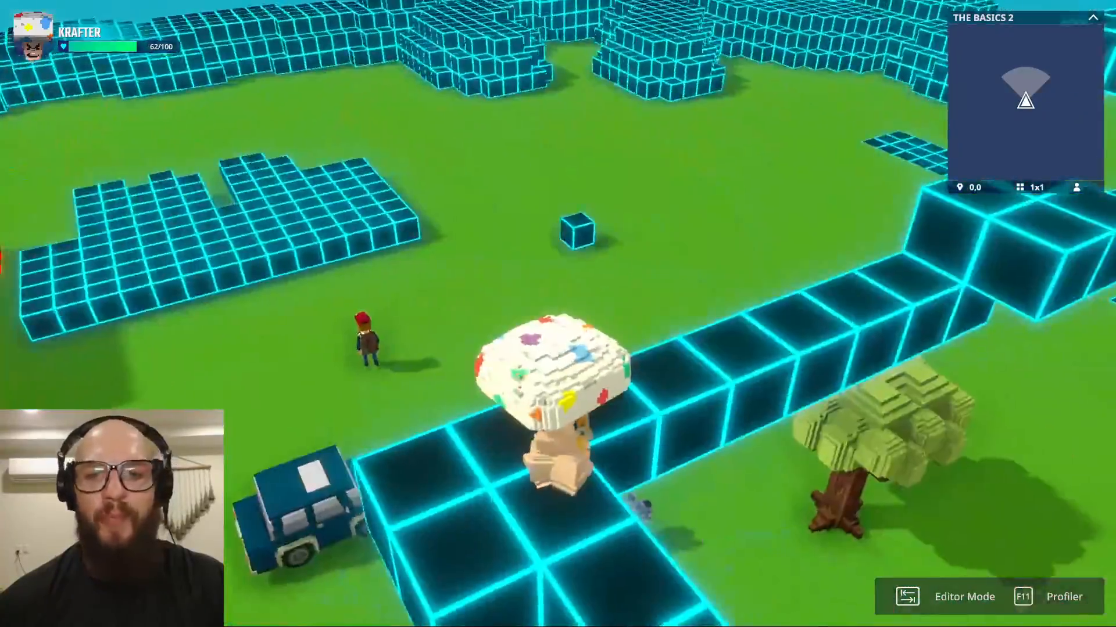
key("space")
key("w")
key("space")
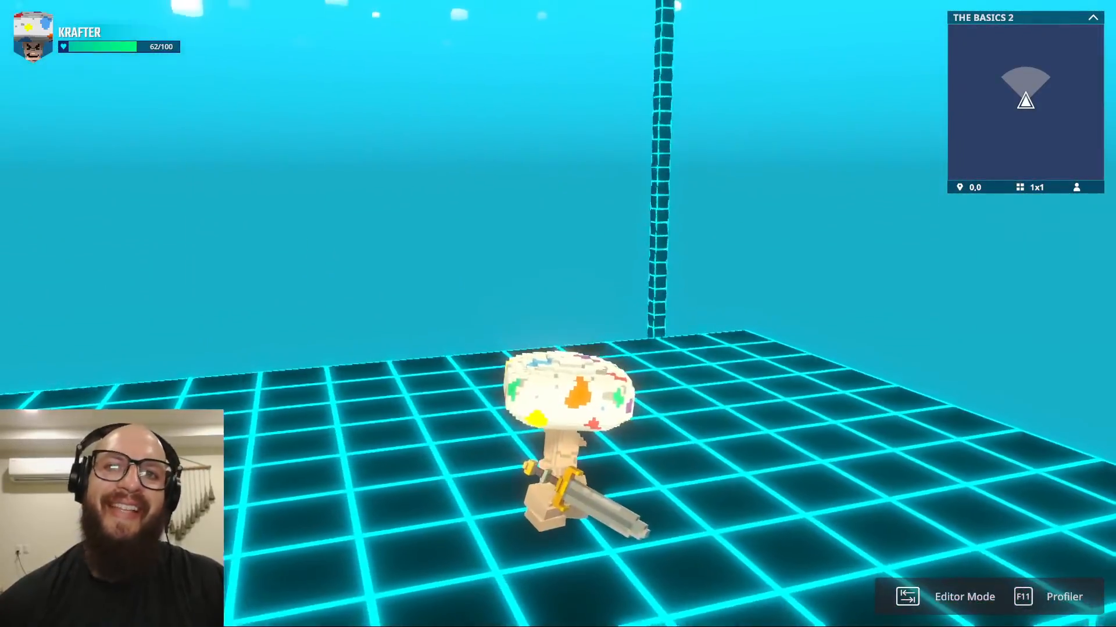
key("s")
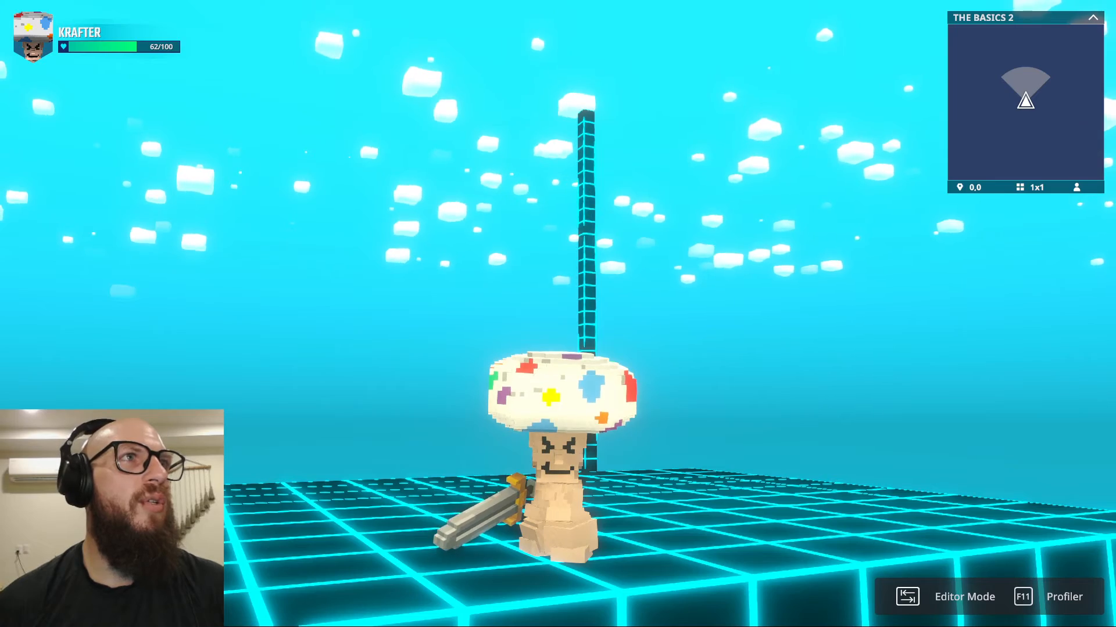
key("super+Tab")
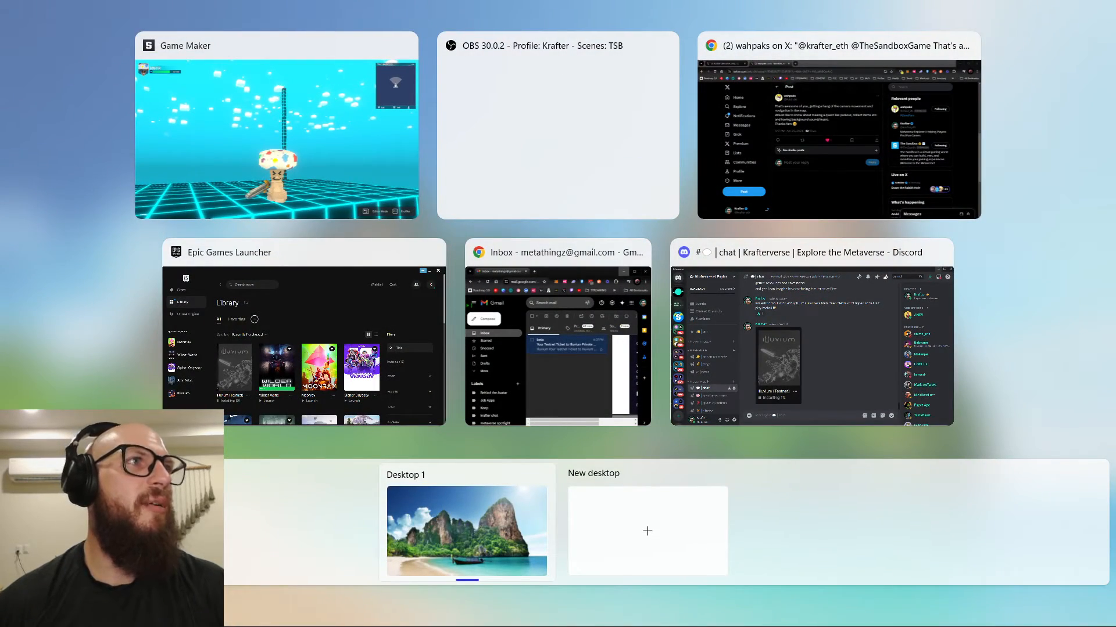
key("super+Tab")
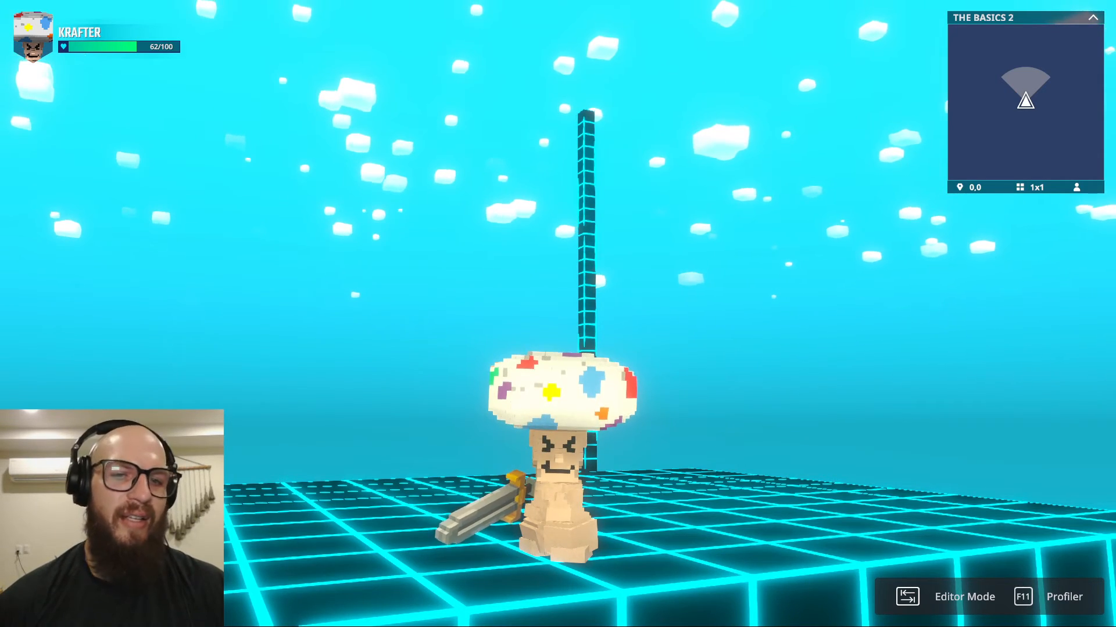
key("super+Tab")
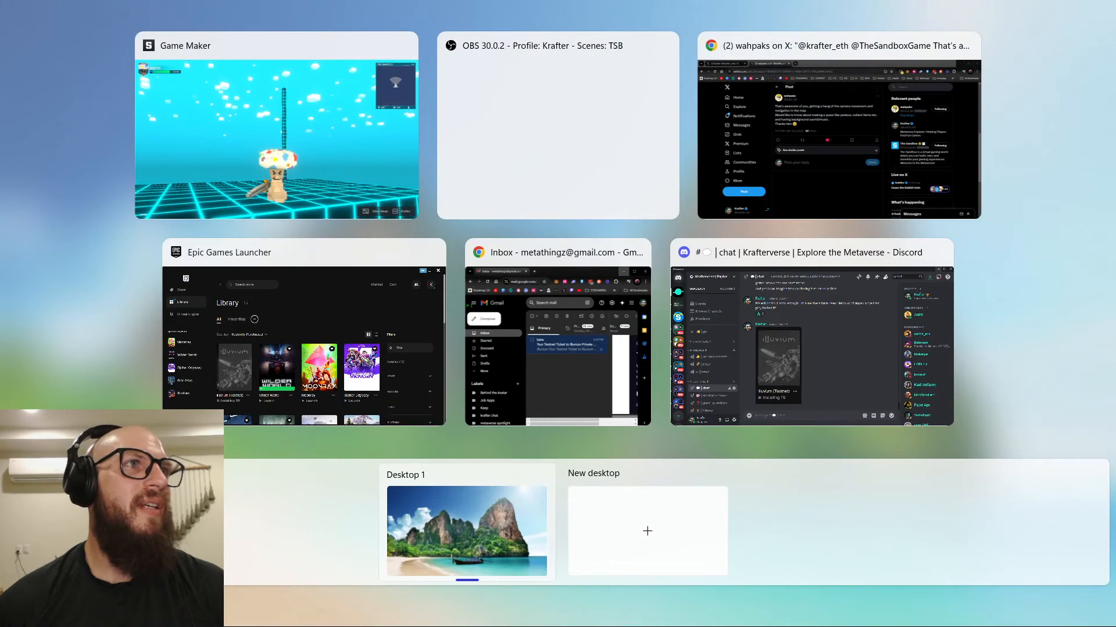
key("super+Tab")
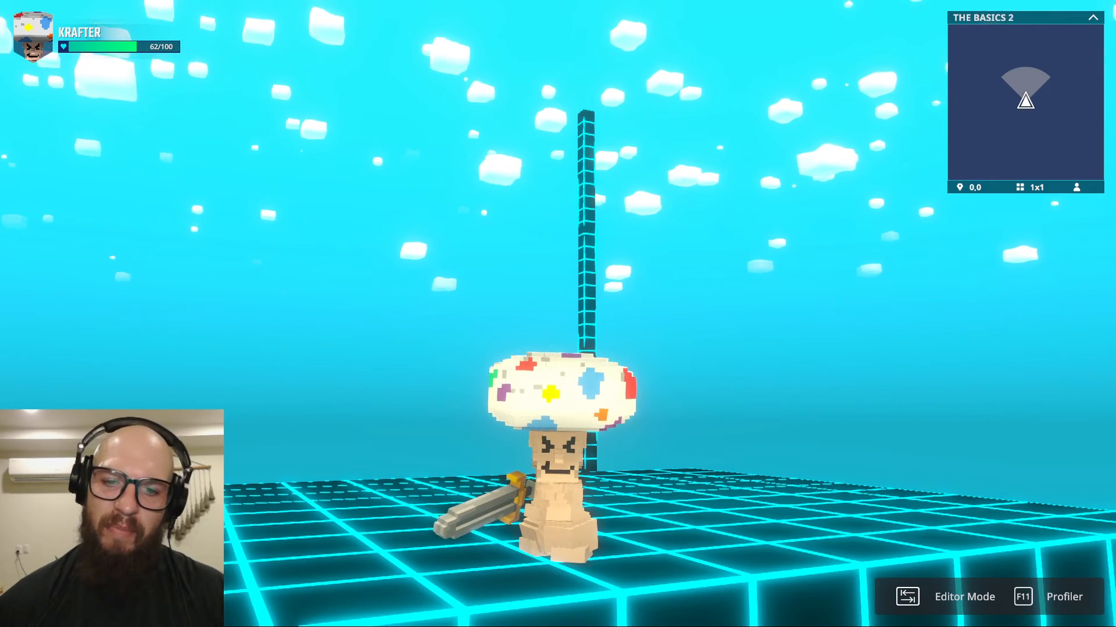
key("super+Tab")
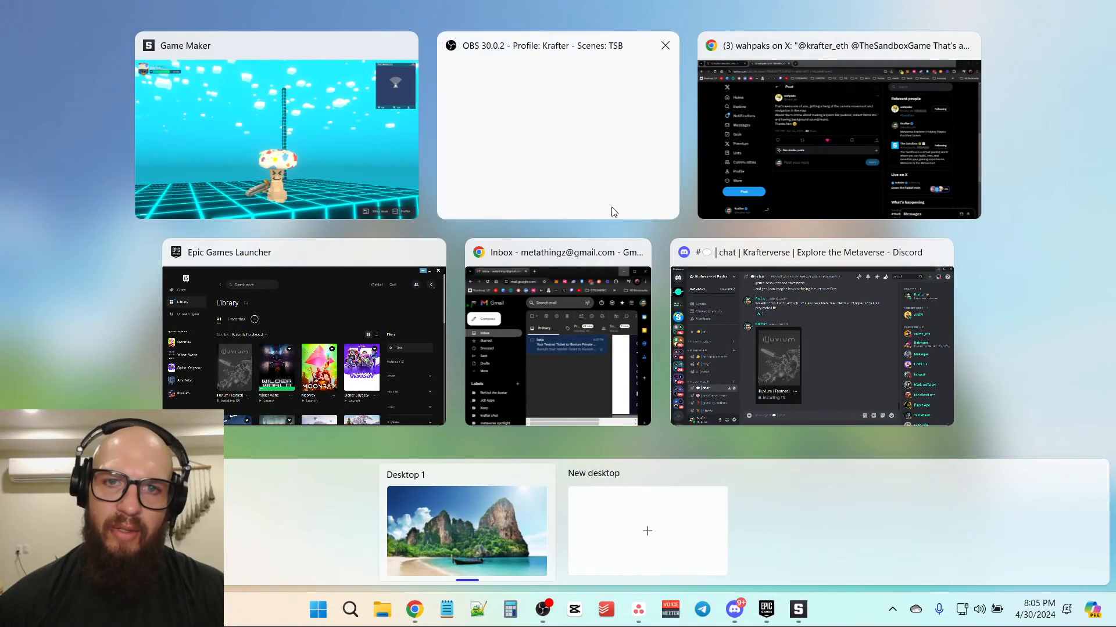
left_click(668, 154)
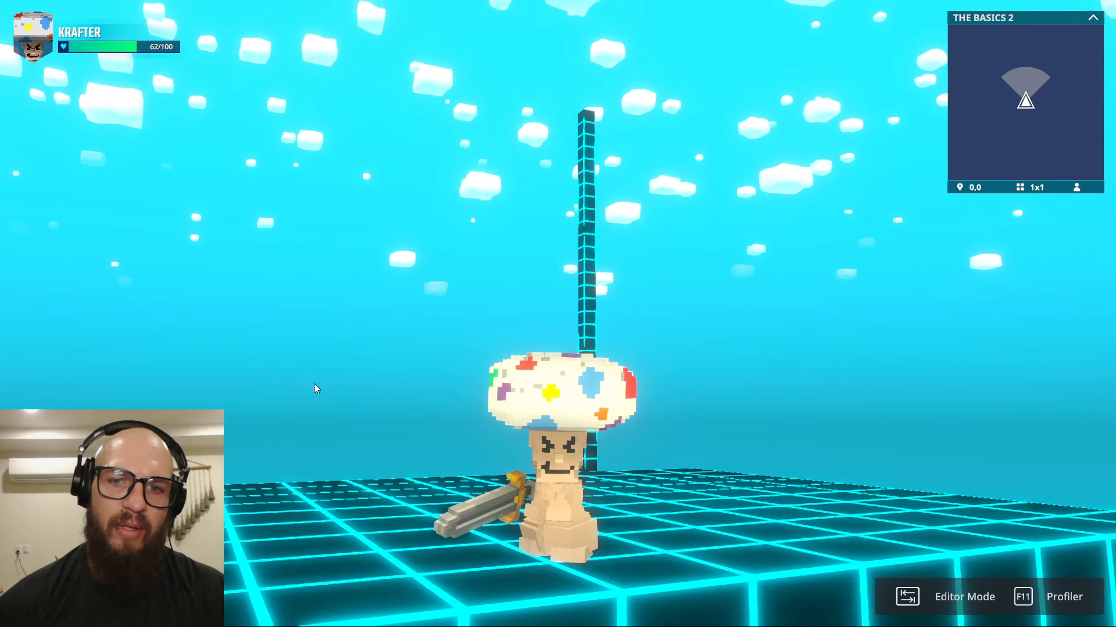